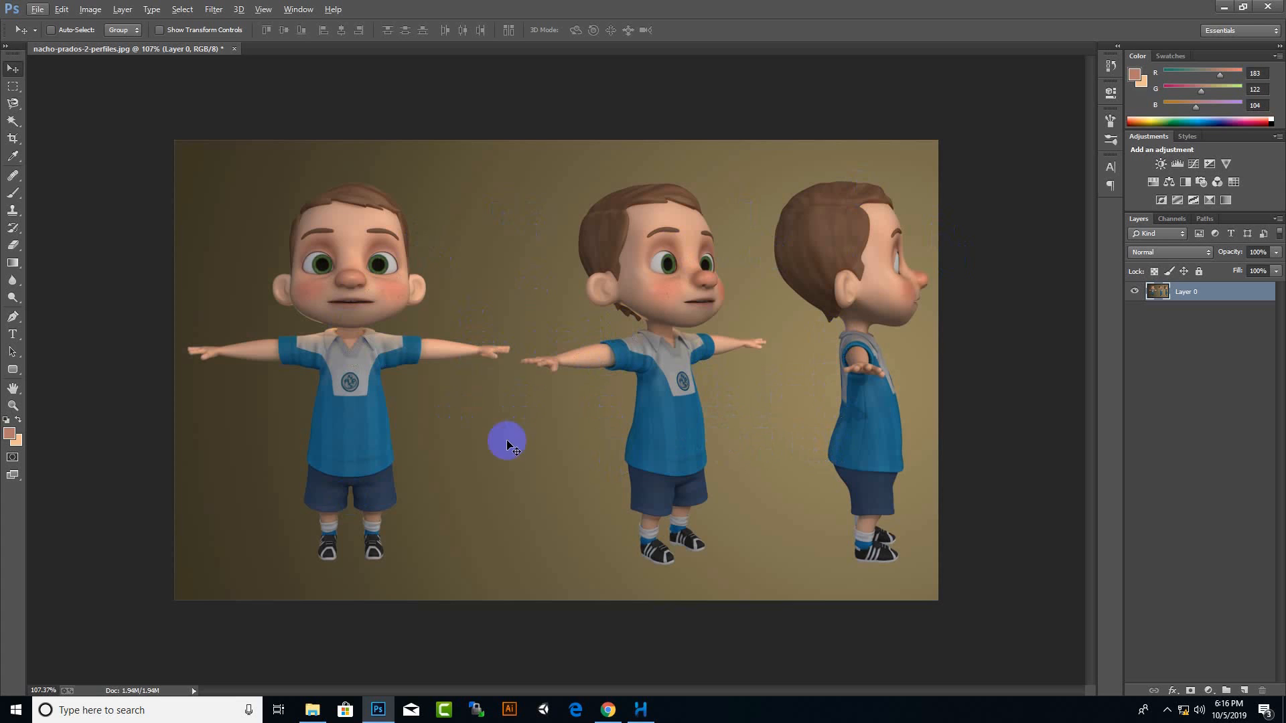
# Switch to Toon Boom Harmony to look over its Brush, Pencil and Select tools, and return to Photoshop
pyautogui.click(653, 710)
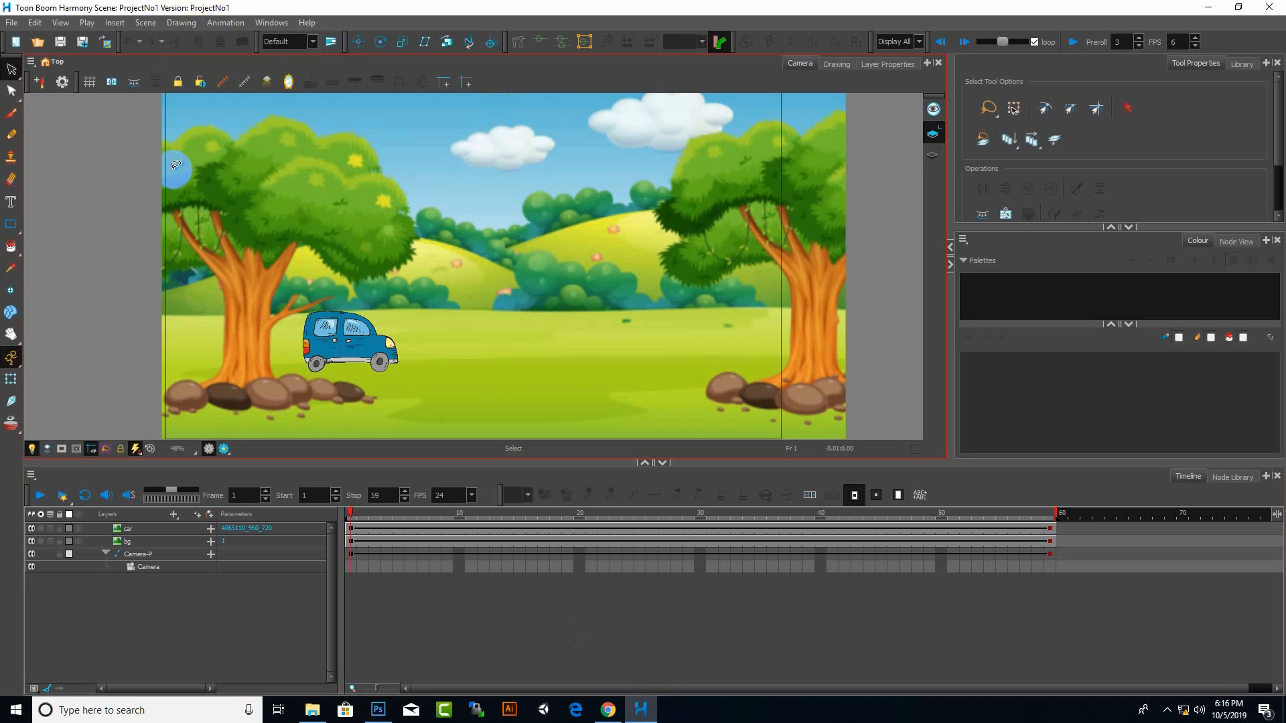
pyautogui.click(13, 117)
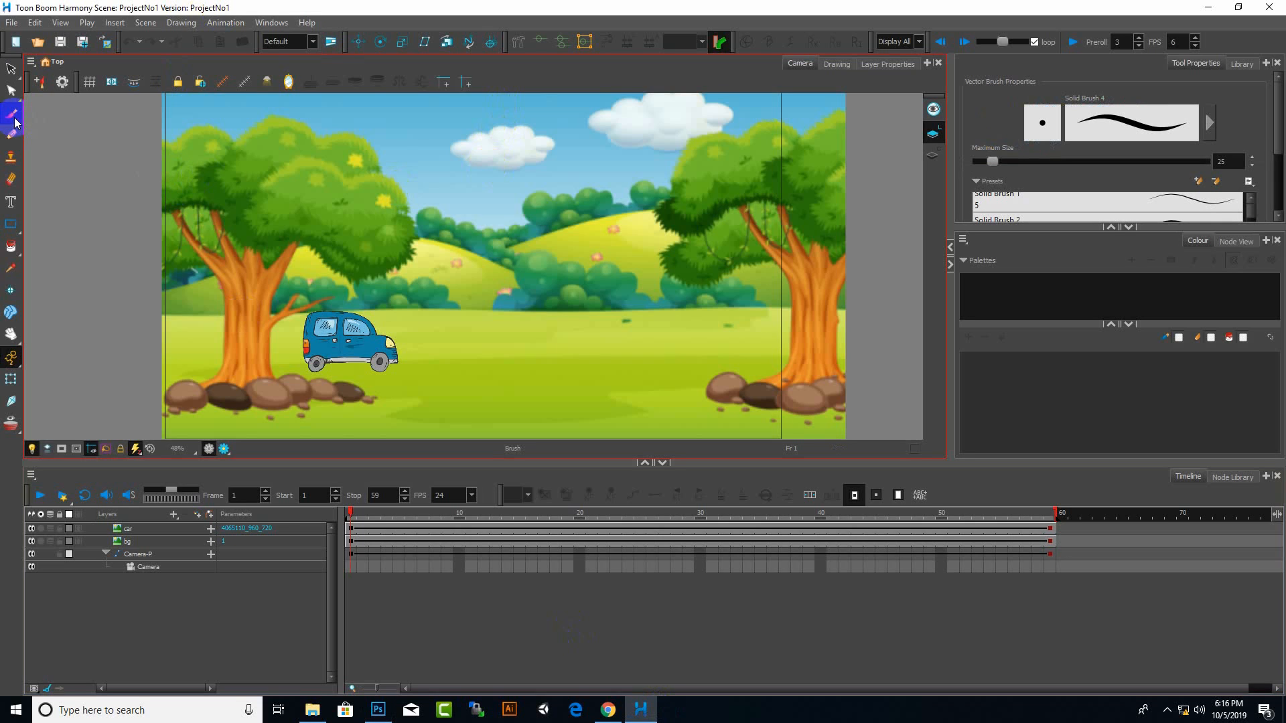
pyautogui.click(12, 136)
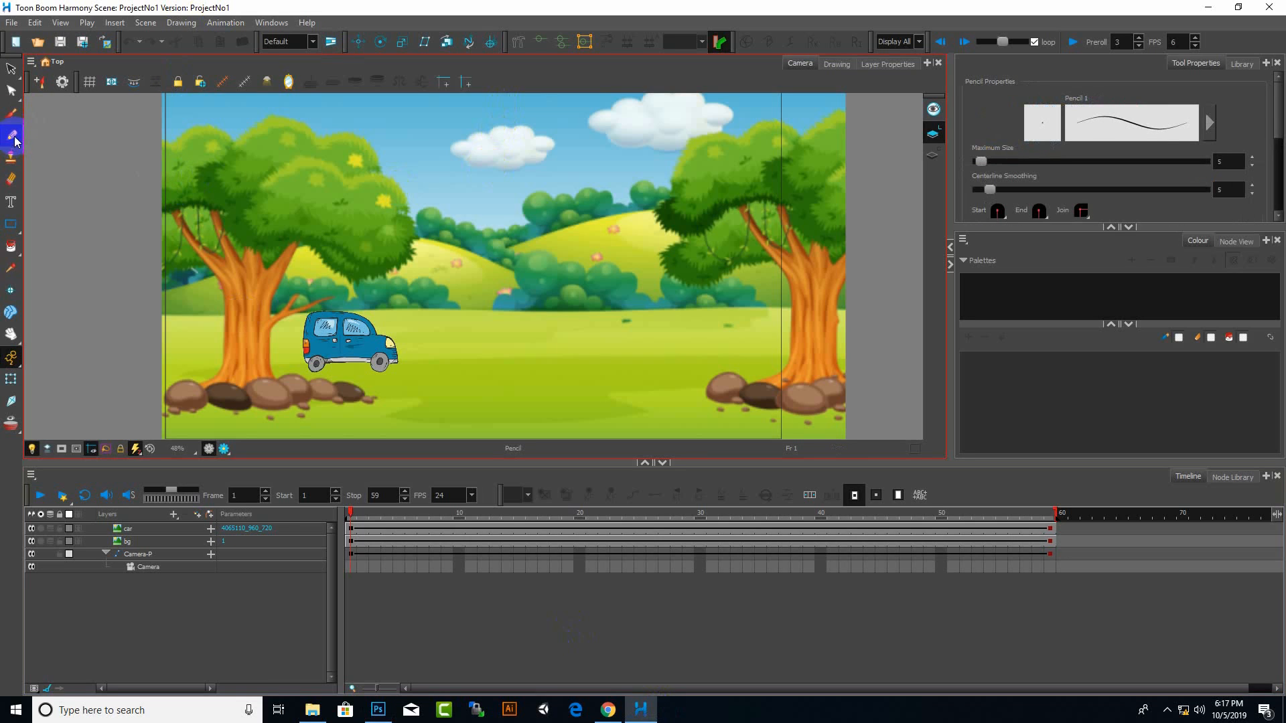
pyautogui.click(11, 69)
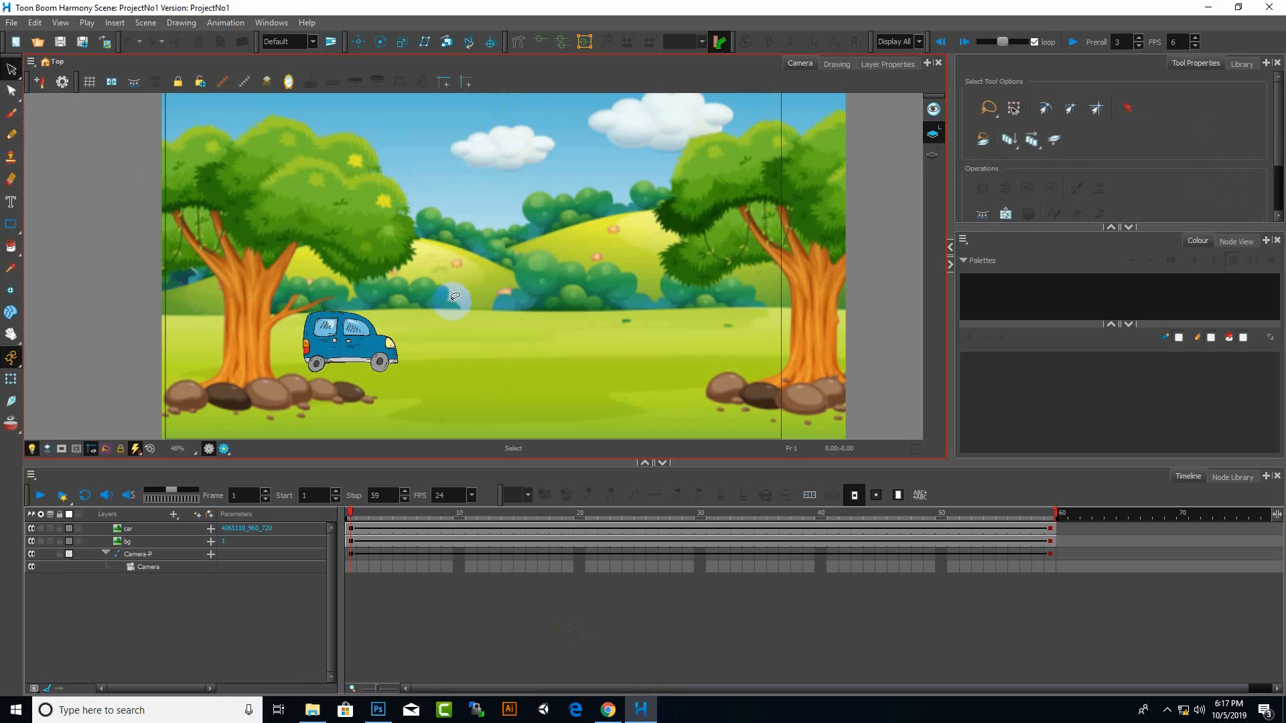
pyautogui.click(119, 529)
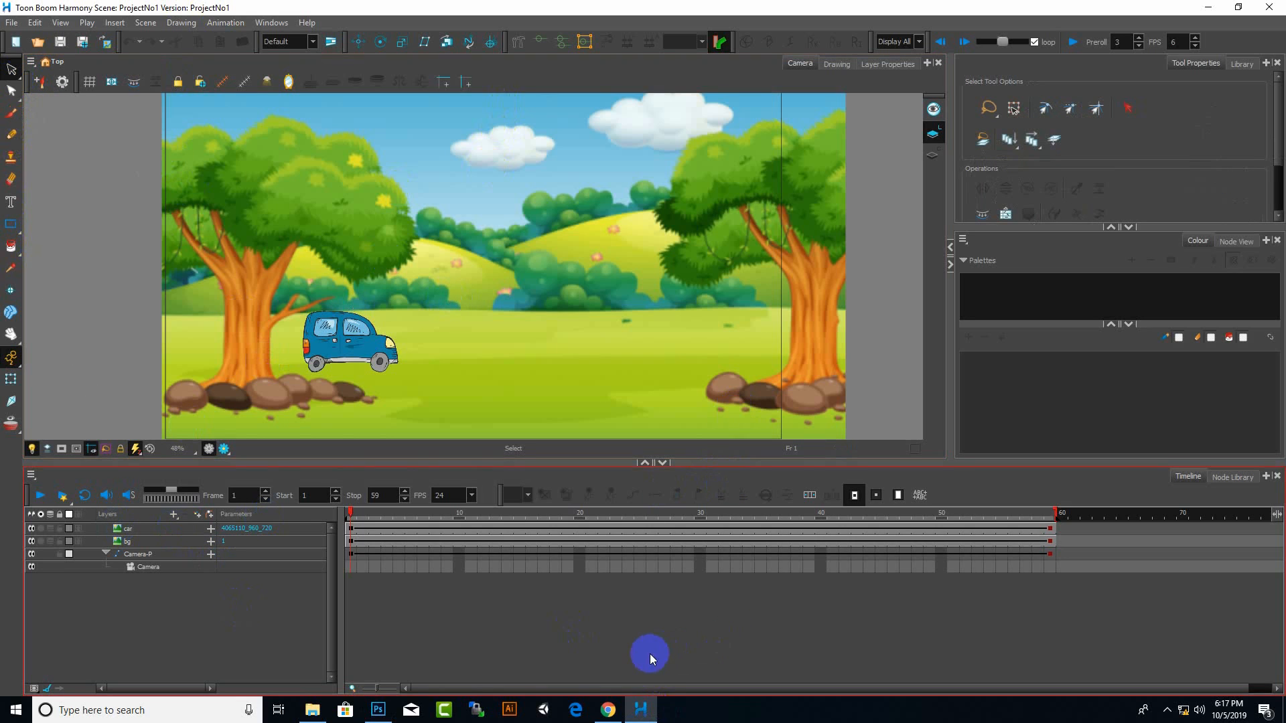
pyautogui.click(1205, 8)
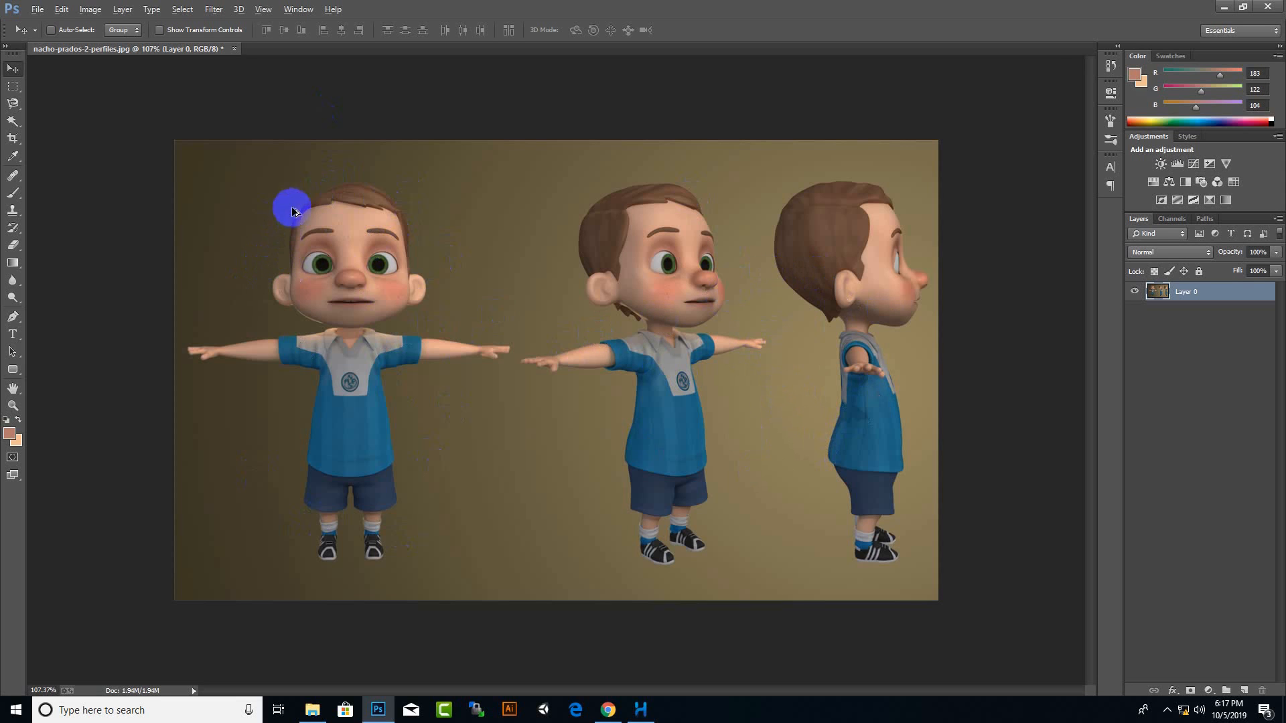
# Crop the character sheet to the front view of the boy, cutting off the three-quarter and side views
pyautogui.scroll(3, 293, 210)
pyautogui.scroll(-5, 842, 304)
pyautogui.scroll(3, 172, 229)
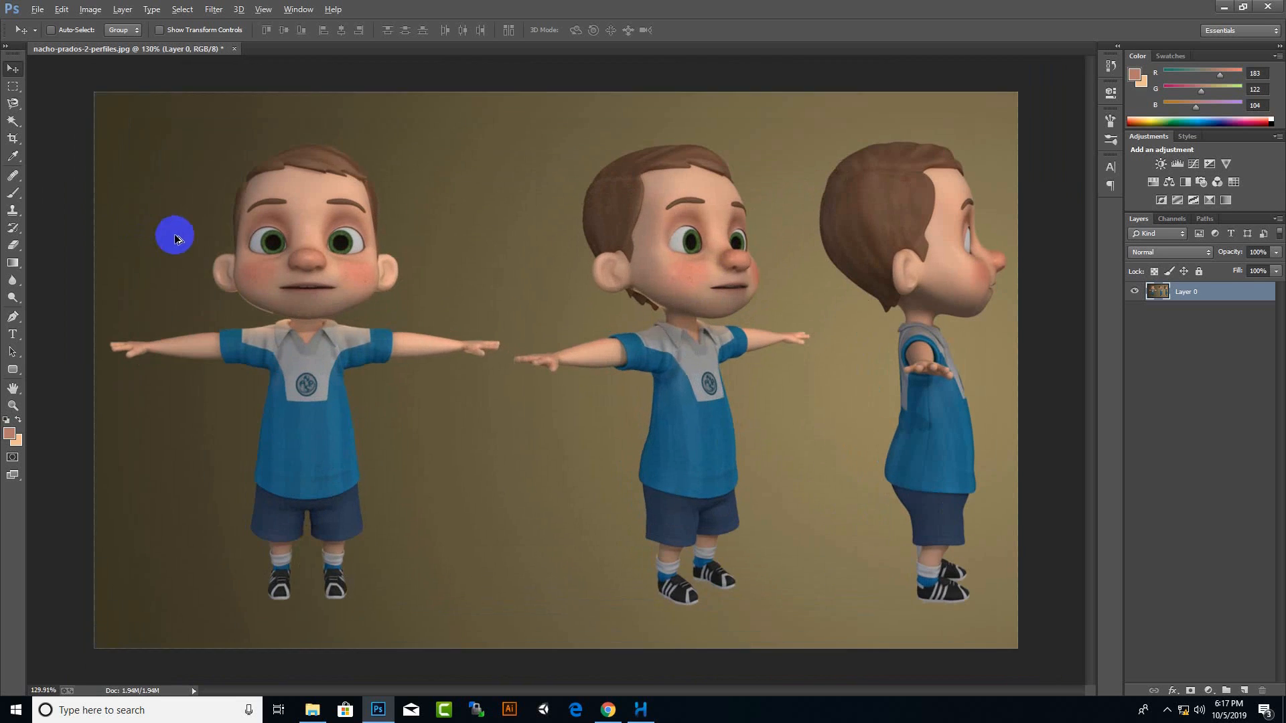
pyautogui.scroll(-3, 172, 230)
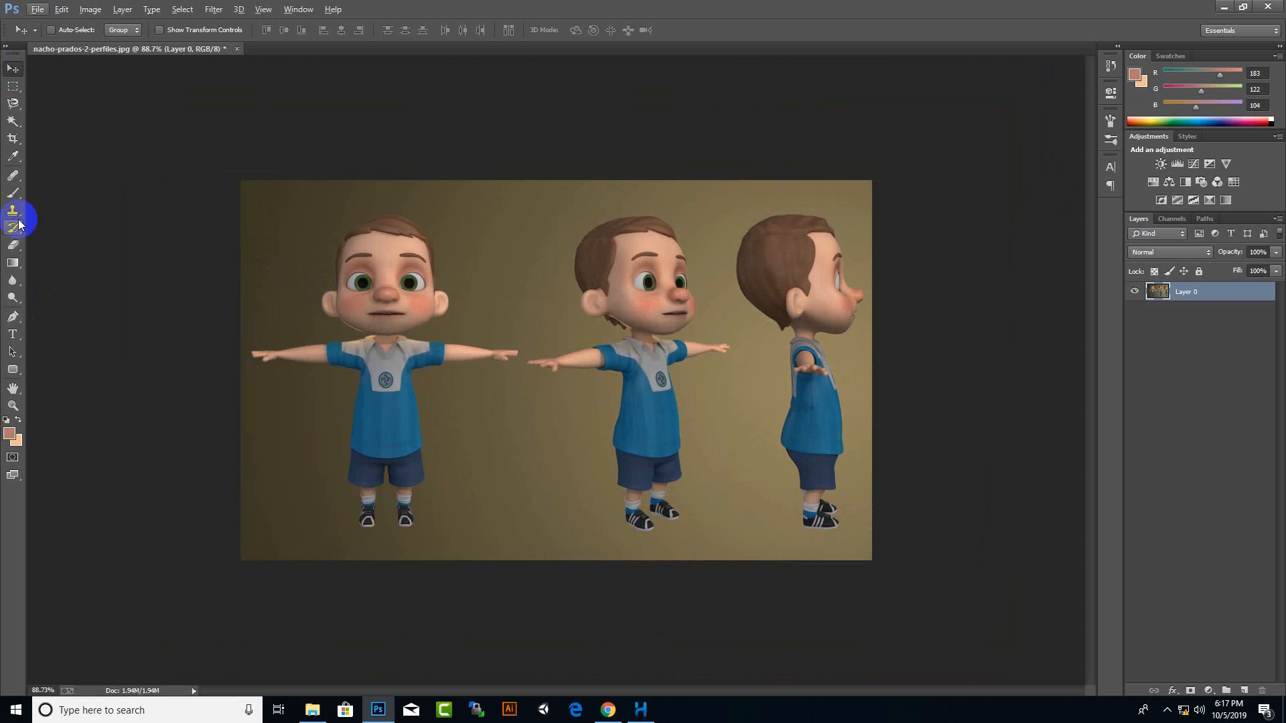
pyautogui.click(15, 142)
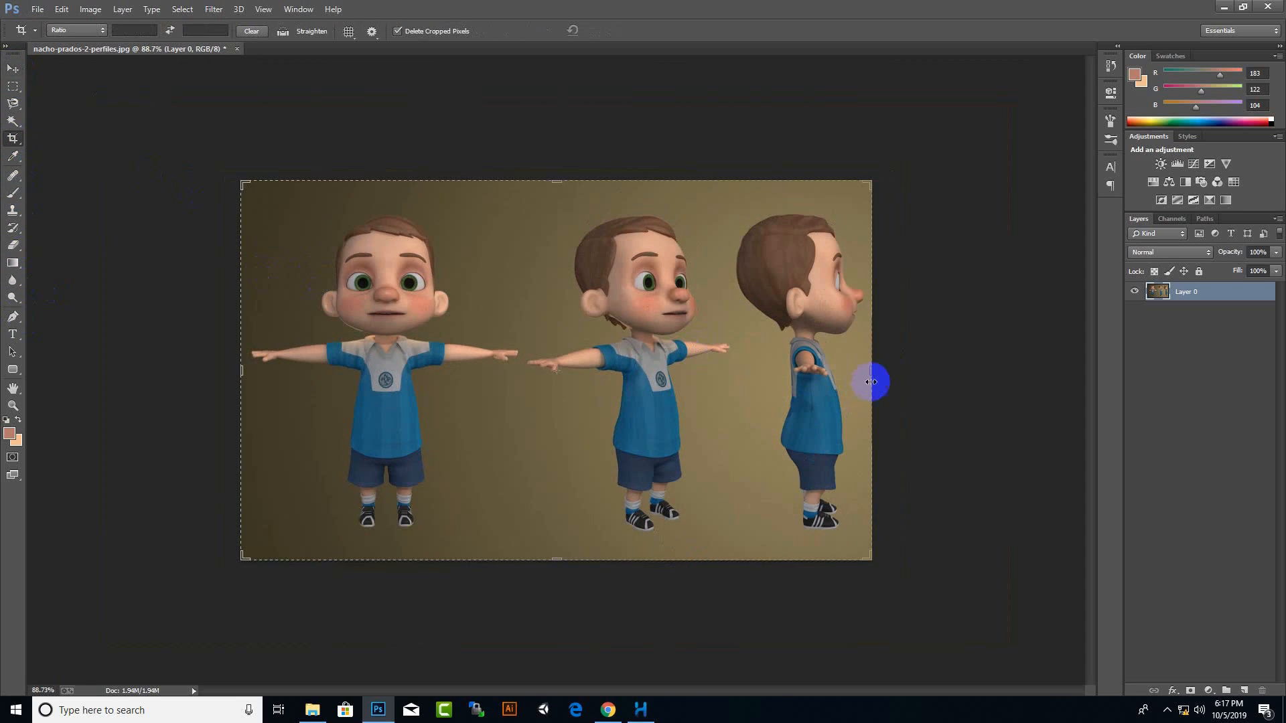
pyautogui.moveTo(871, 372); pyautogui.dragTo(698, 383)
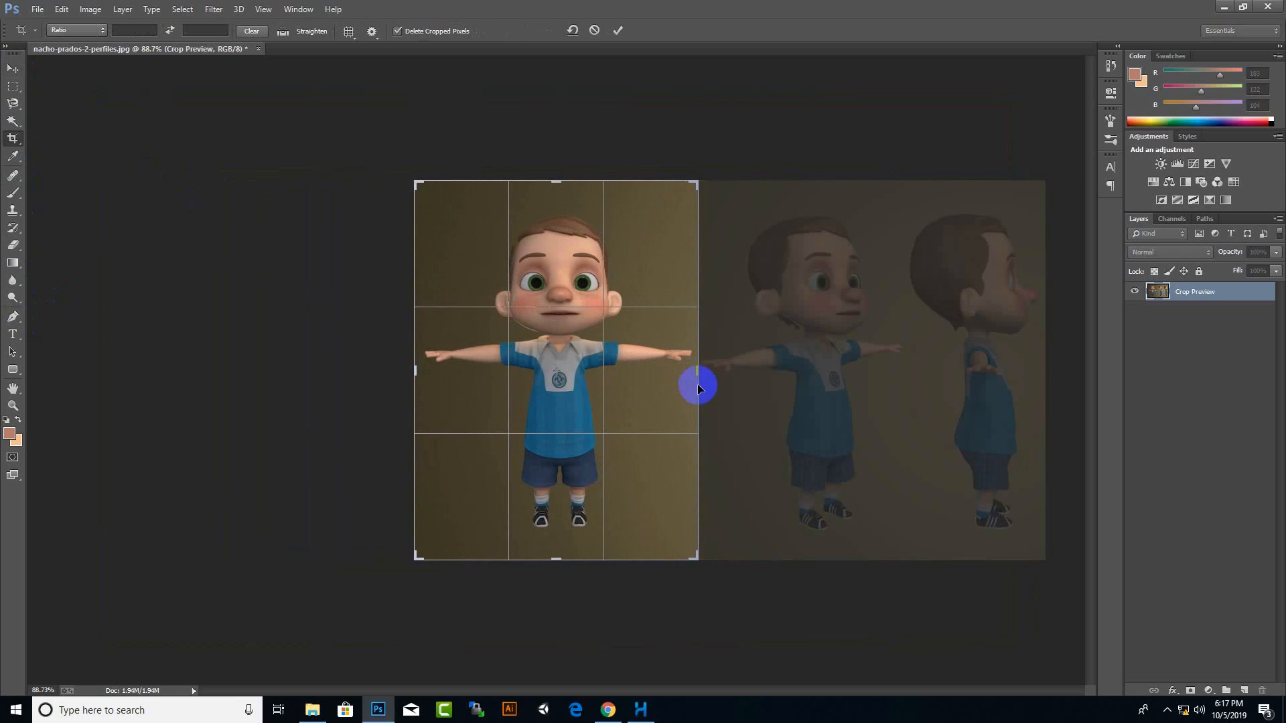
pyautogui.press('Return')
pyautogui.click(493, 428)
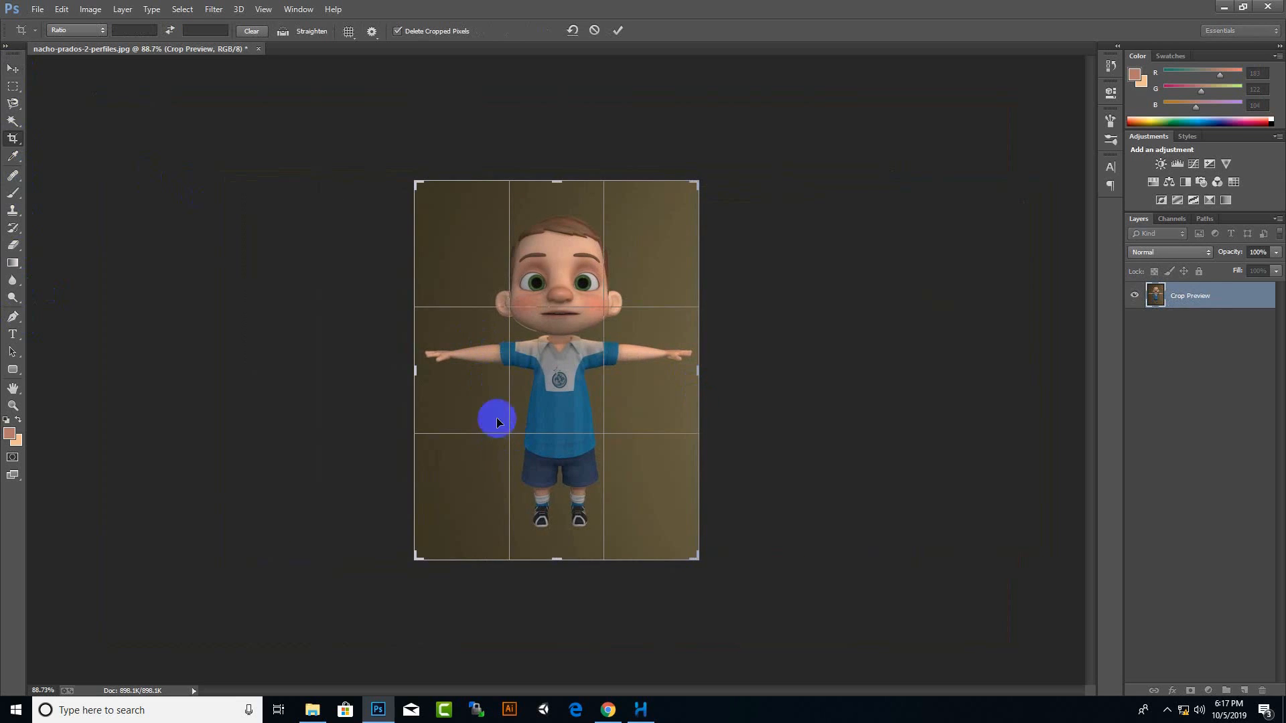
pyautogui.press('Return')
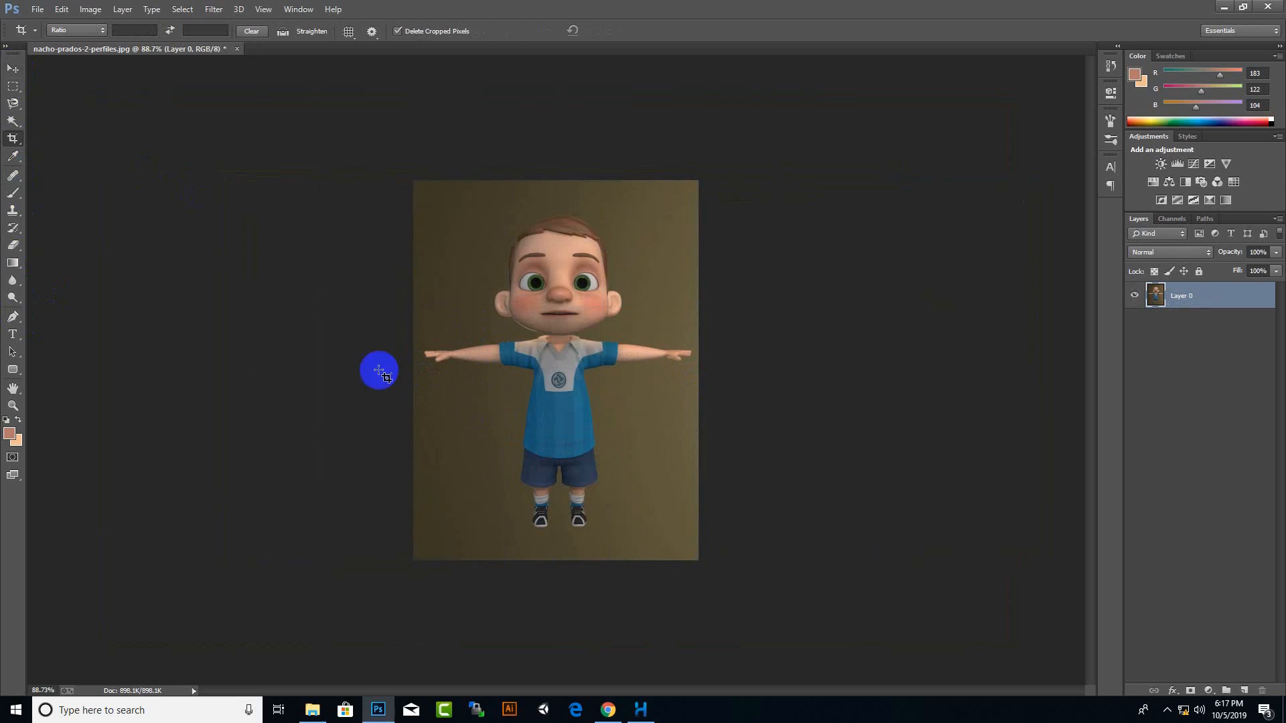
# Save the cropped image as charachterboyfront.psd in the 2dcartoonseries folder on the Desktop, with Maximize Compatibility on
pyautogui.hotkey('ctrl', 'shift', 's')
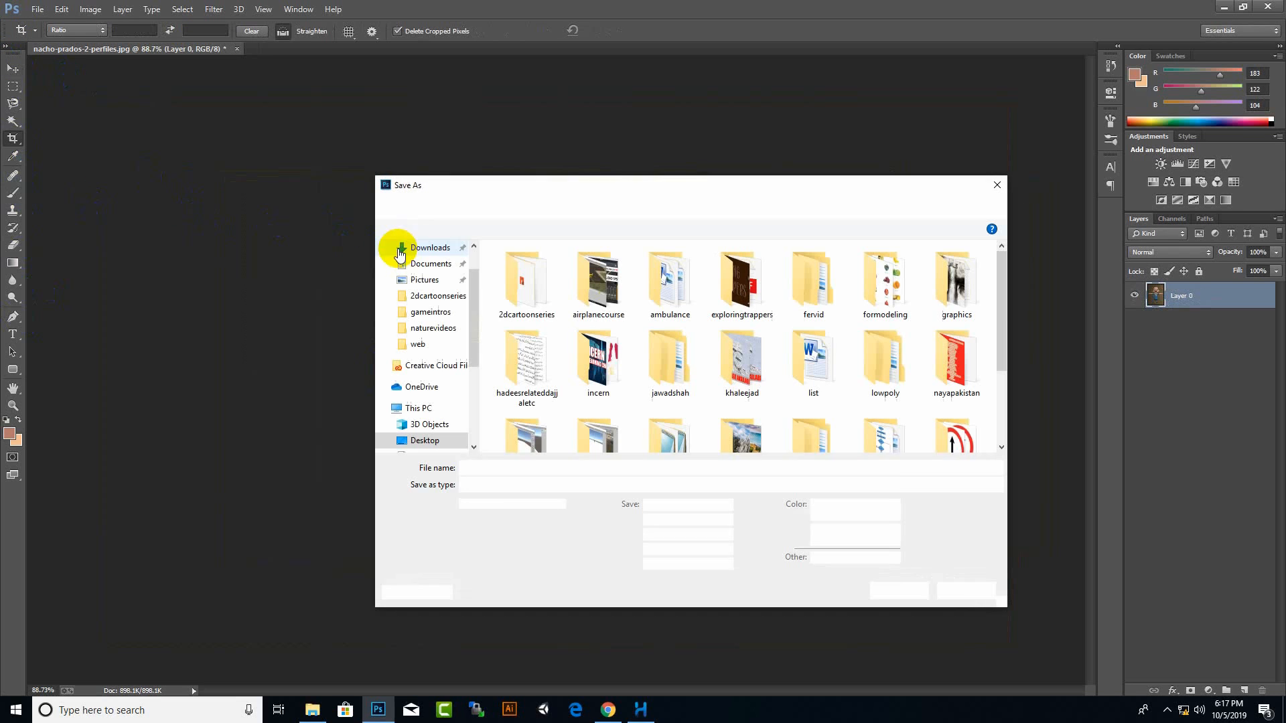
pyautogui.click(538, 296)
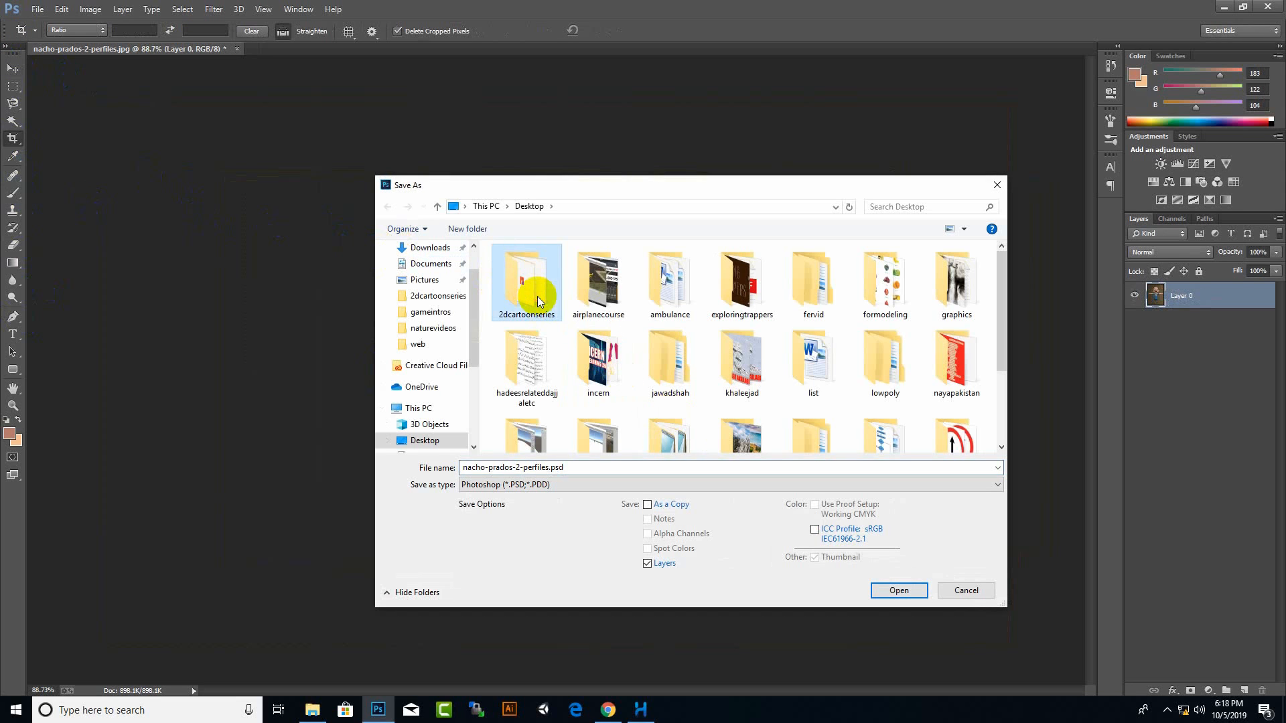
pyautogui.doubleClick(537, 296)
pyautogui.click(526, 268)
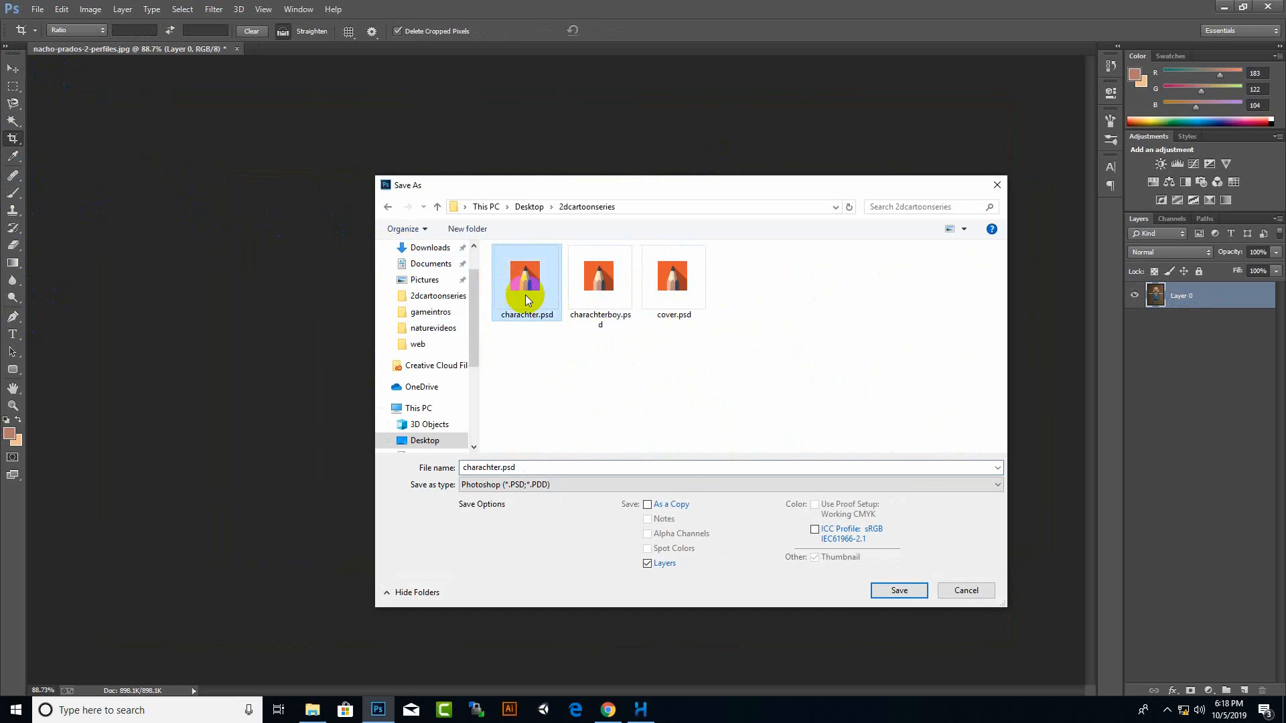
pyautogui.doubleClick(525, 467)
pyautogui.click(596, 315)
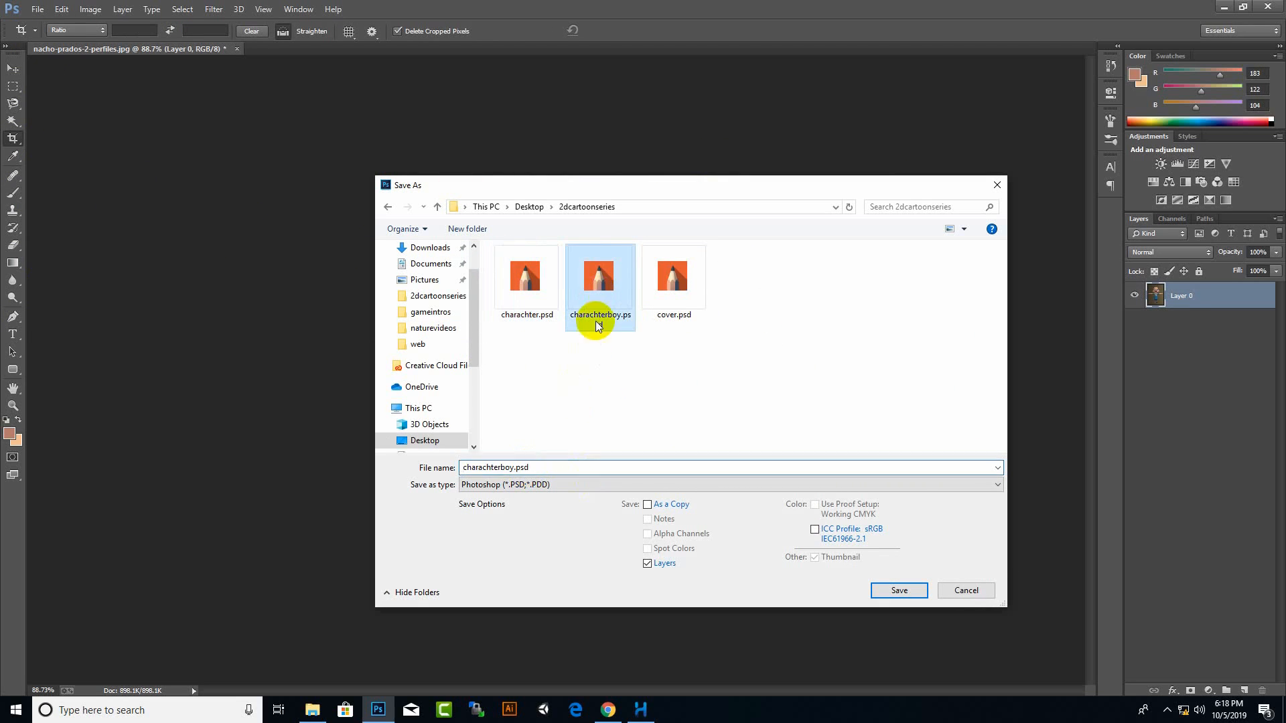
pyautogui.doubleClick(494, 467)
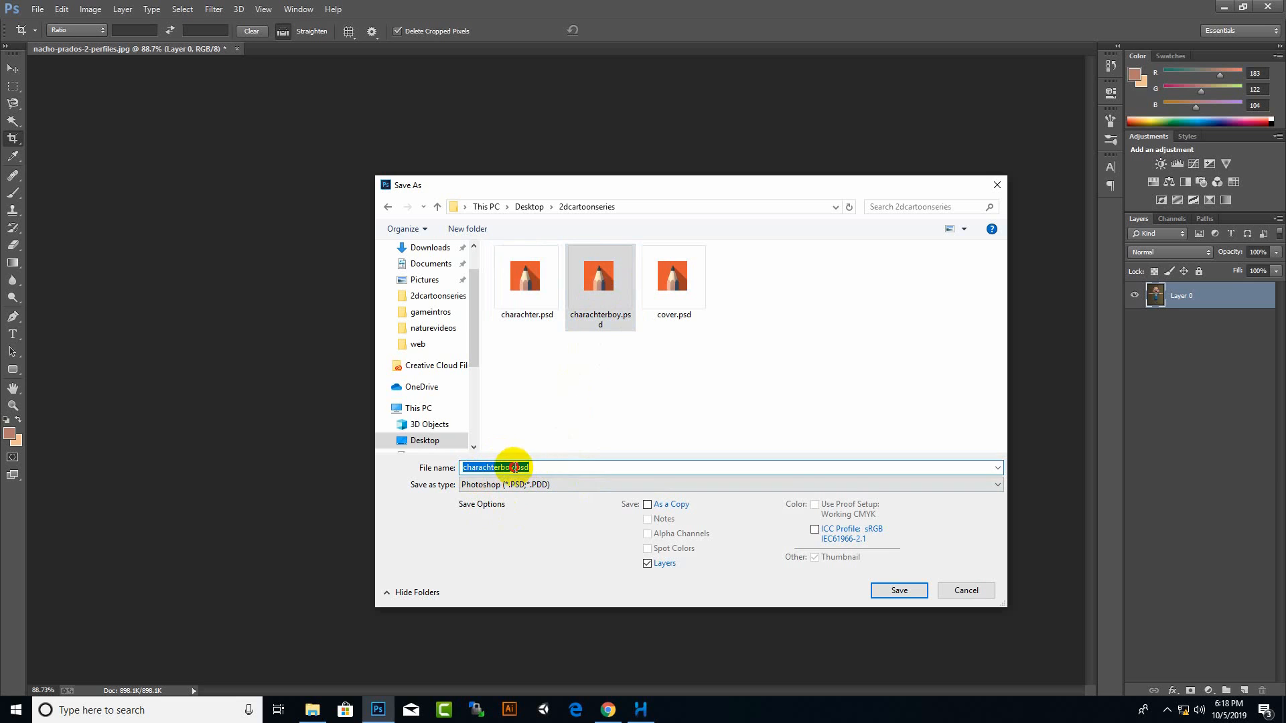
pyautogui.click(514, 466)
pyautogui.write('front')
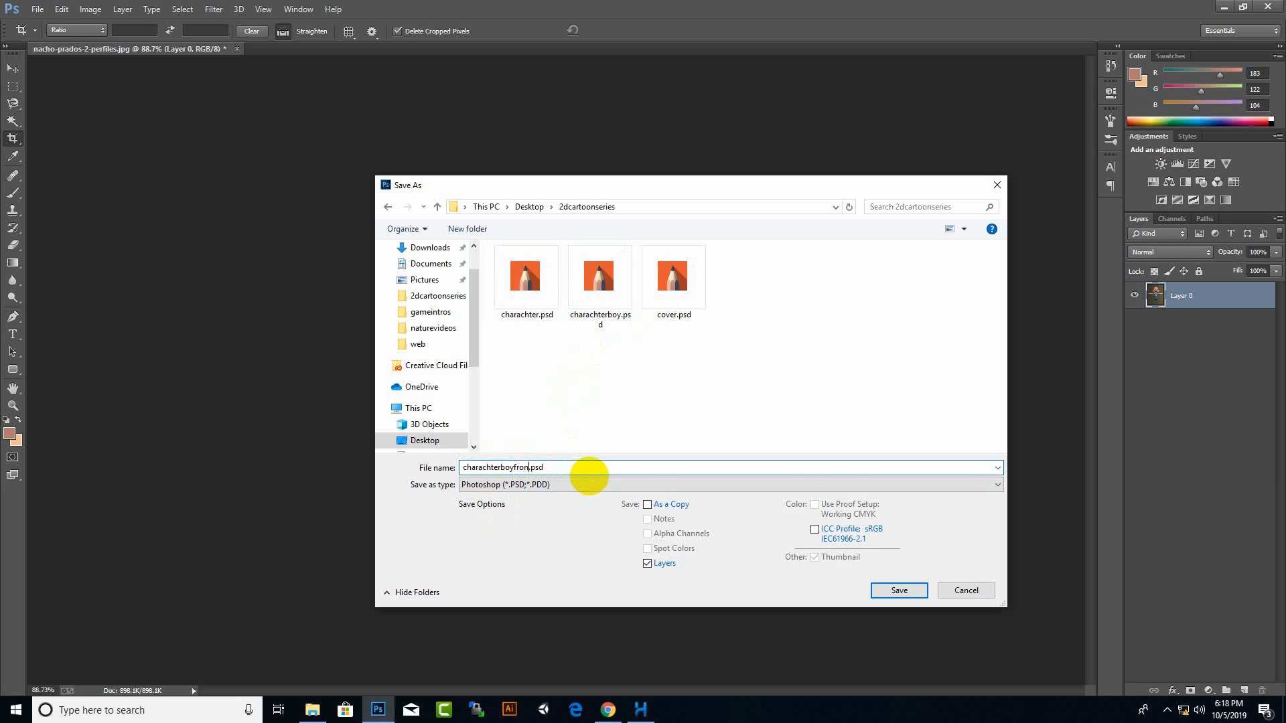
pyautogui.press('Return')
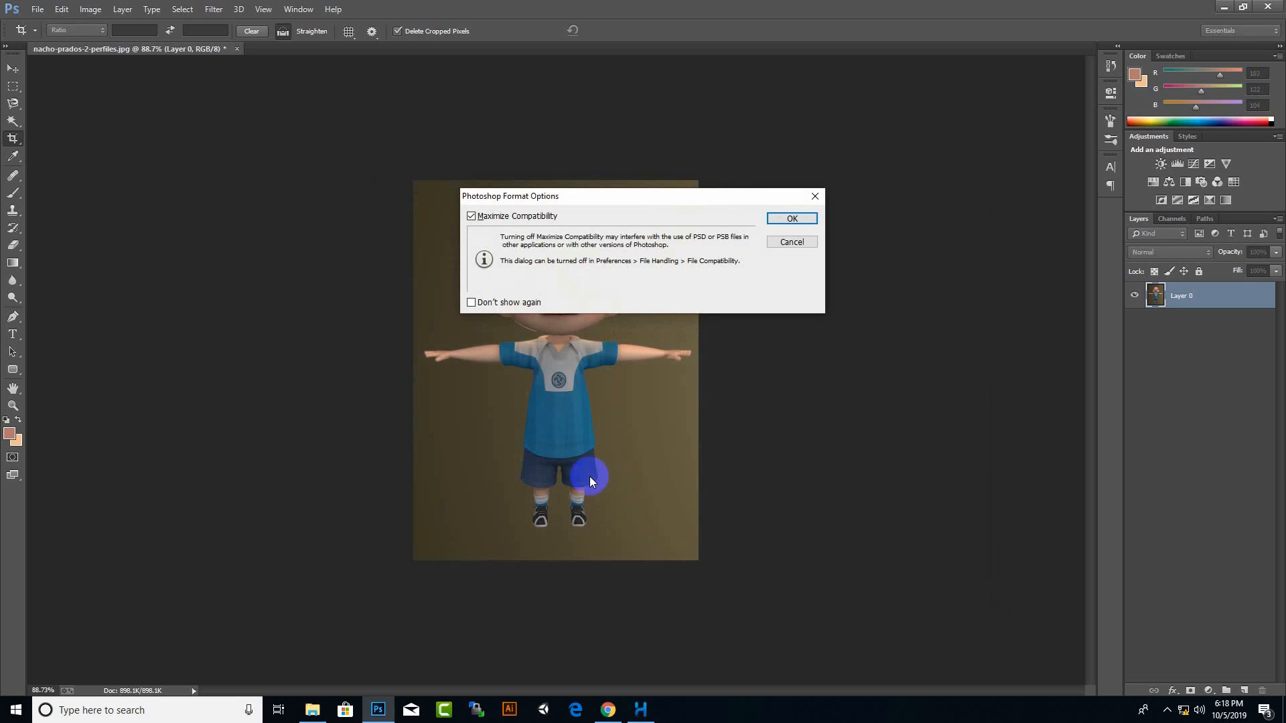
pyautogui.click(801, 217)
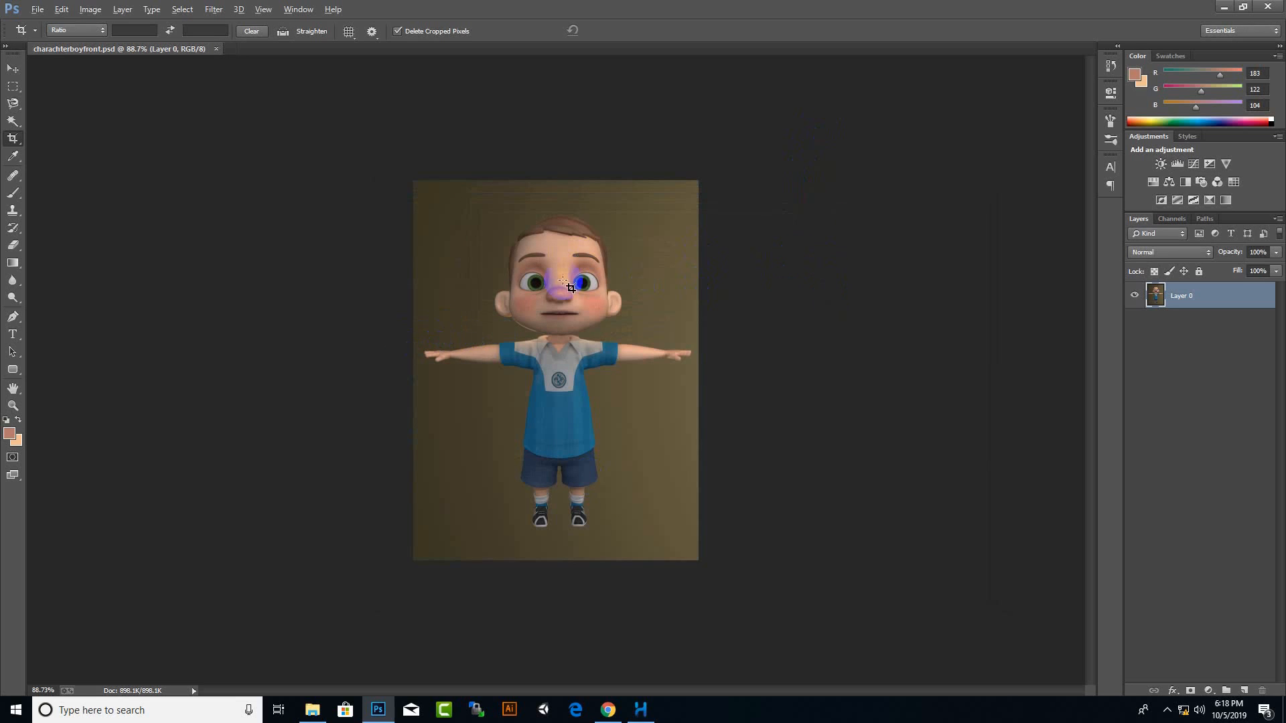
# Draw a curved Pen tool shape segment along the left edge of the boy's hair, about 80 px high from the ear upward
pyautogui.press('alt')
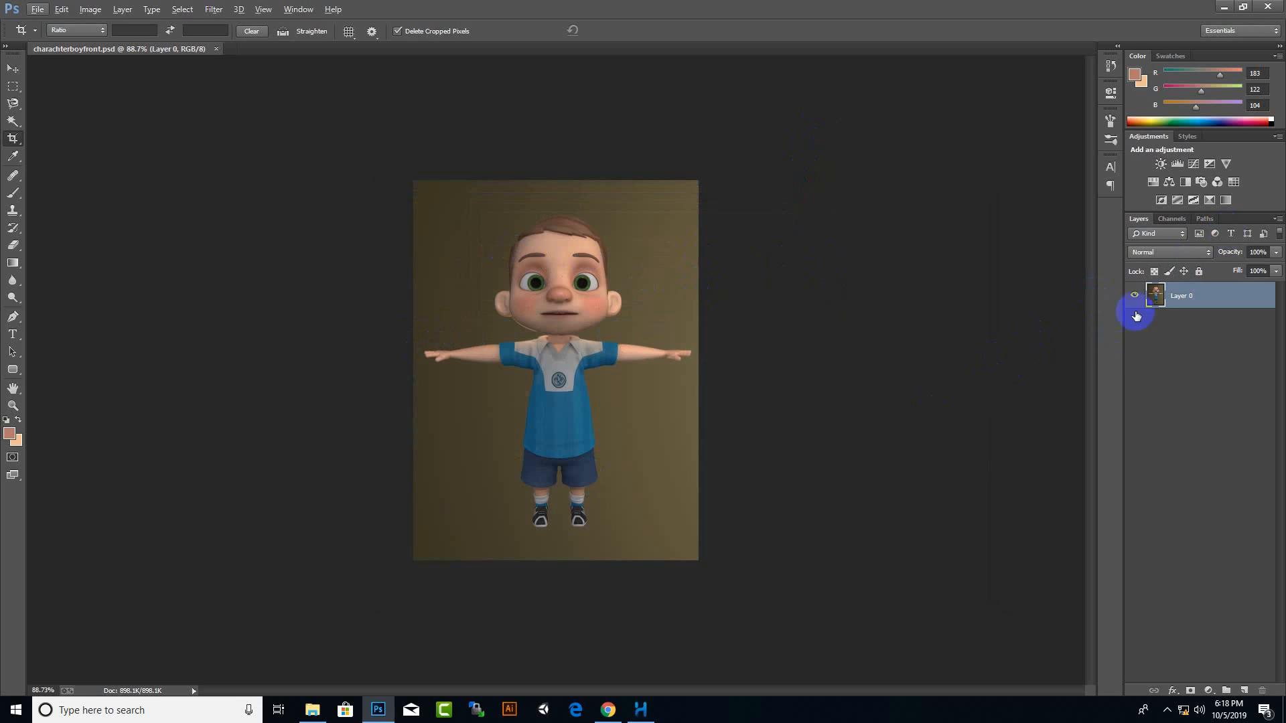
pyautogui.click(1182, 293)
pyautogui.scroll(4, 571, 375)
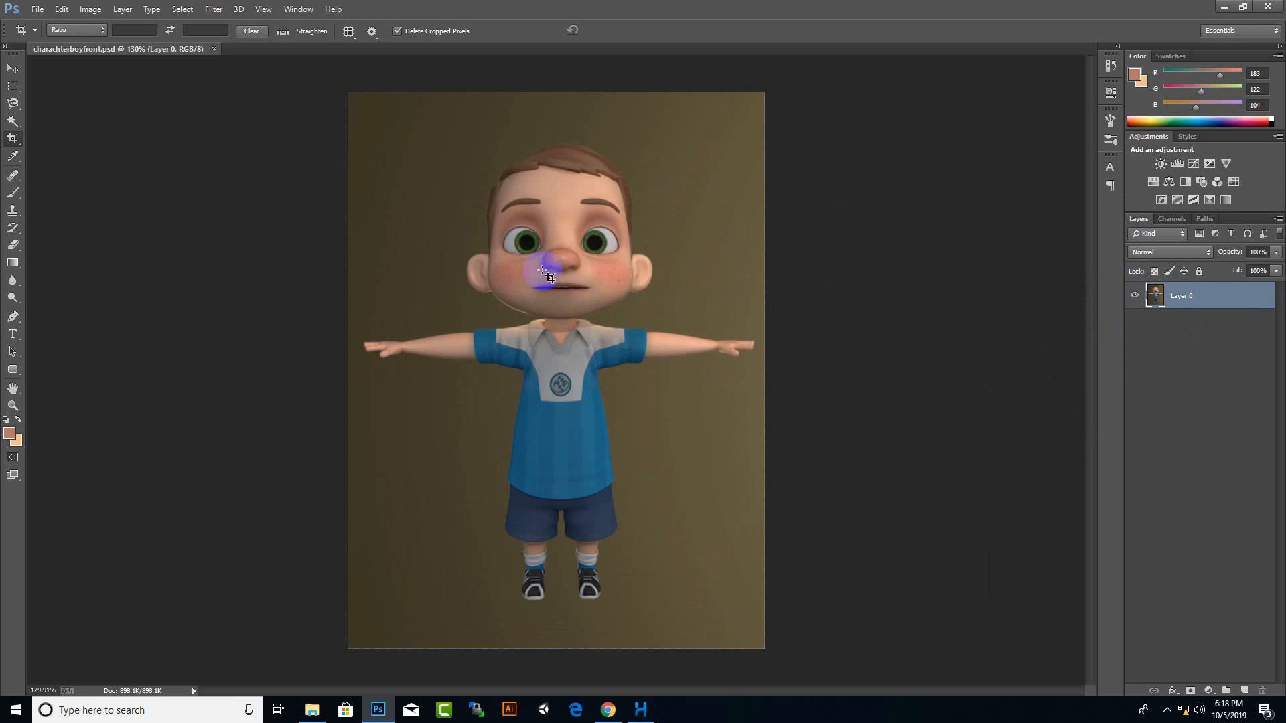
pyautogui.click(13, 68)
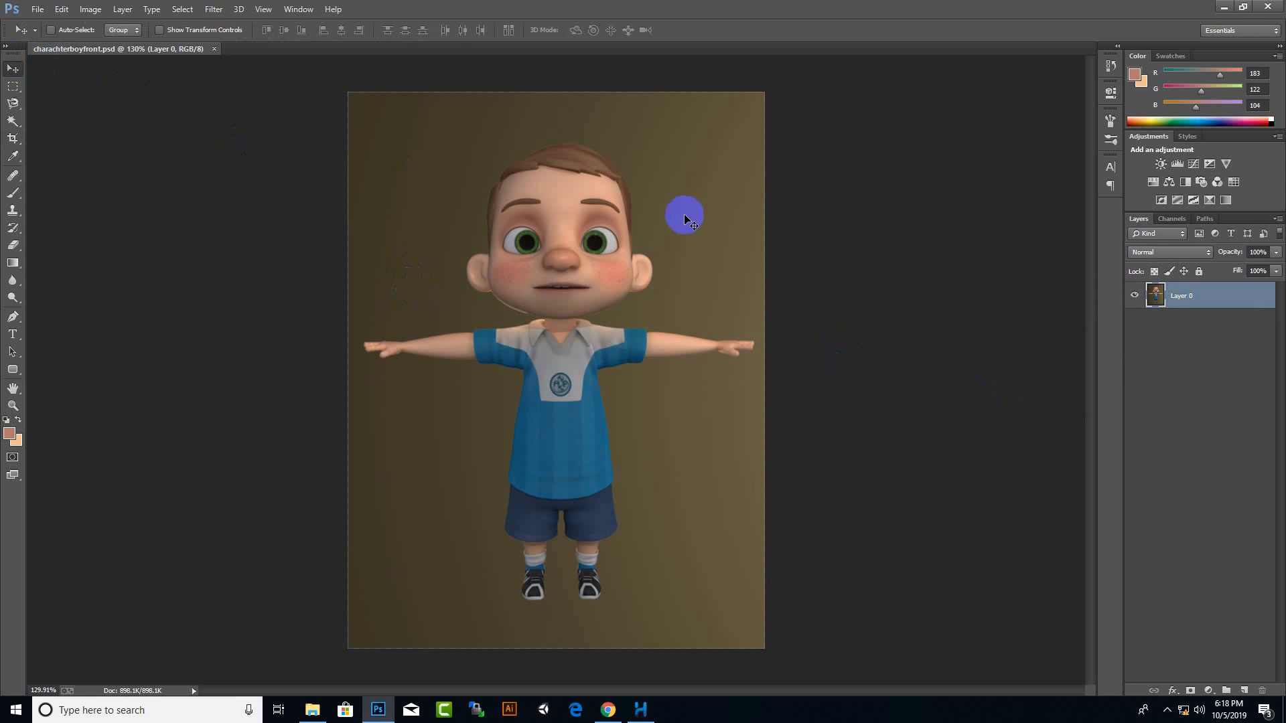
pyautogui.scroll(3, 511, 106)
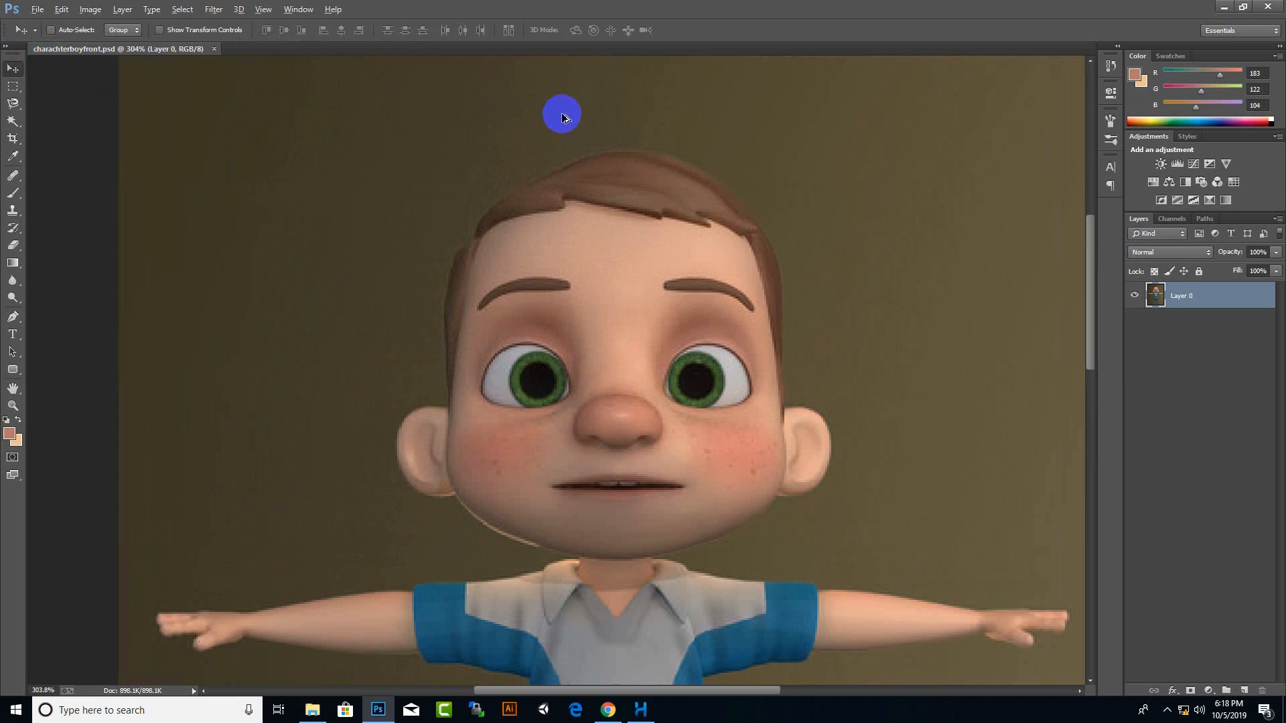
pyautogui.scroll(1, 562, 118)
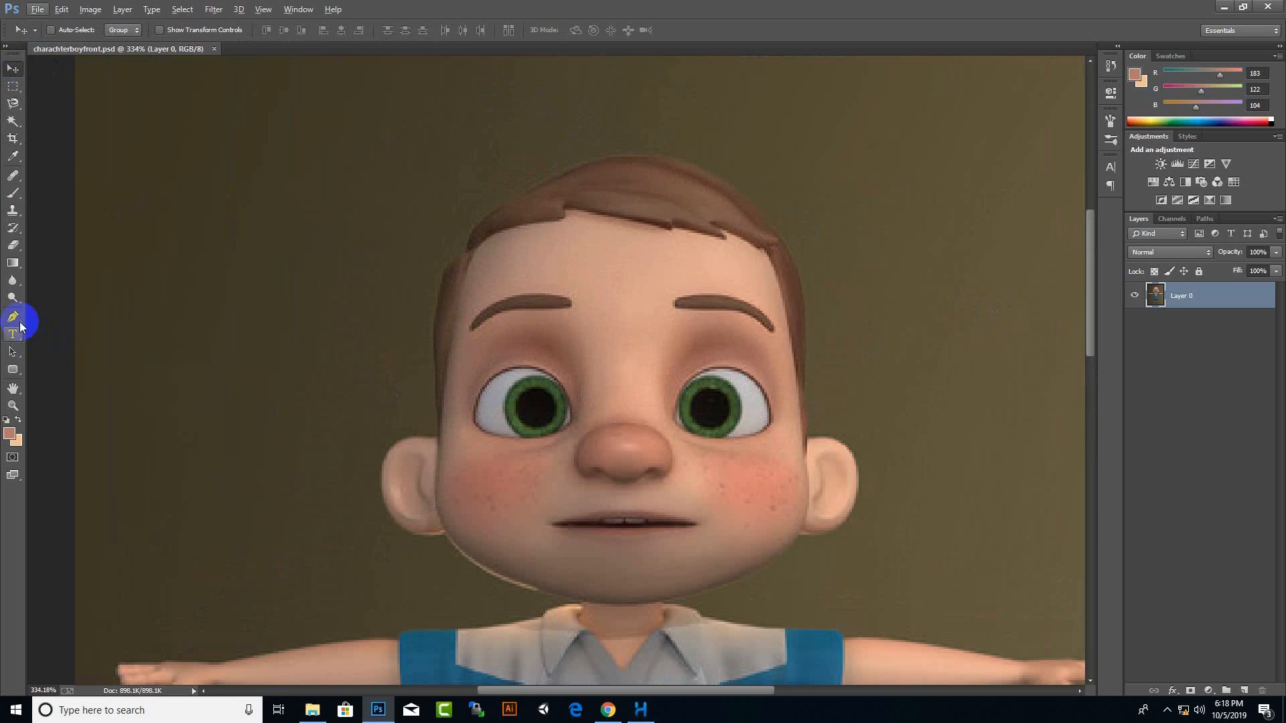
pyautogui.moveTo(14, 317); pyautogui.dragTo(45, 317)
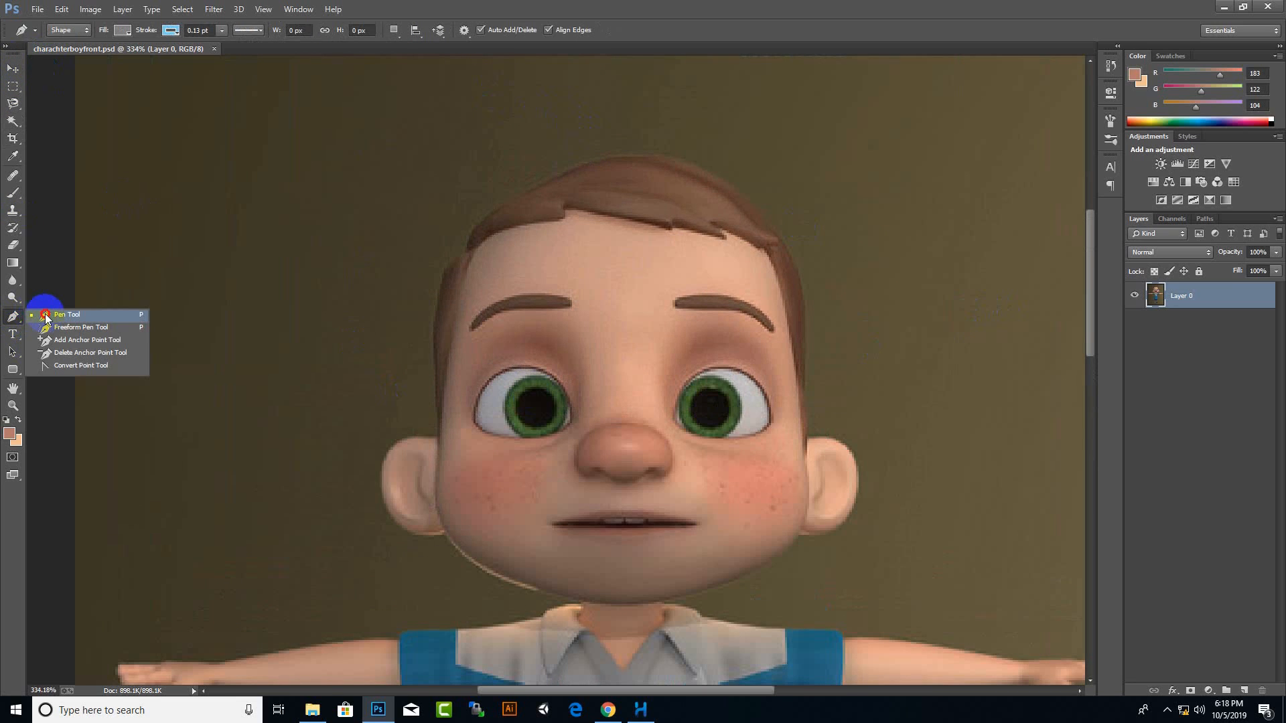
pyautogui.click(46, 318)
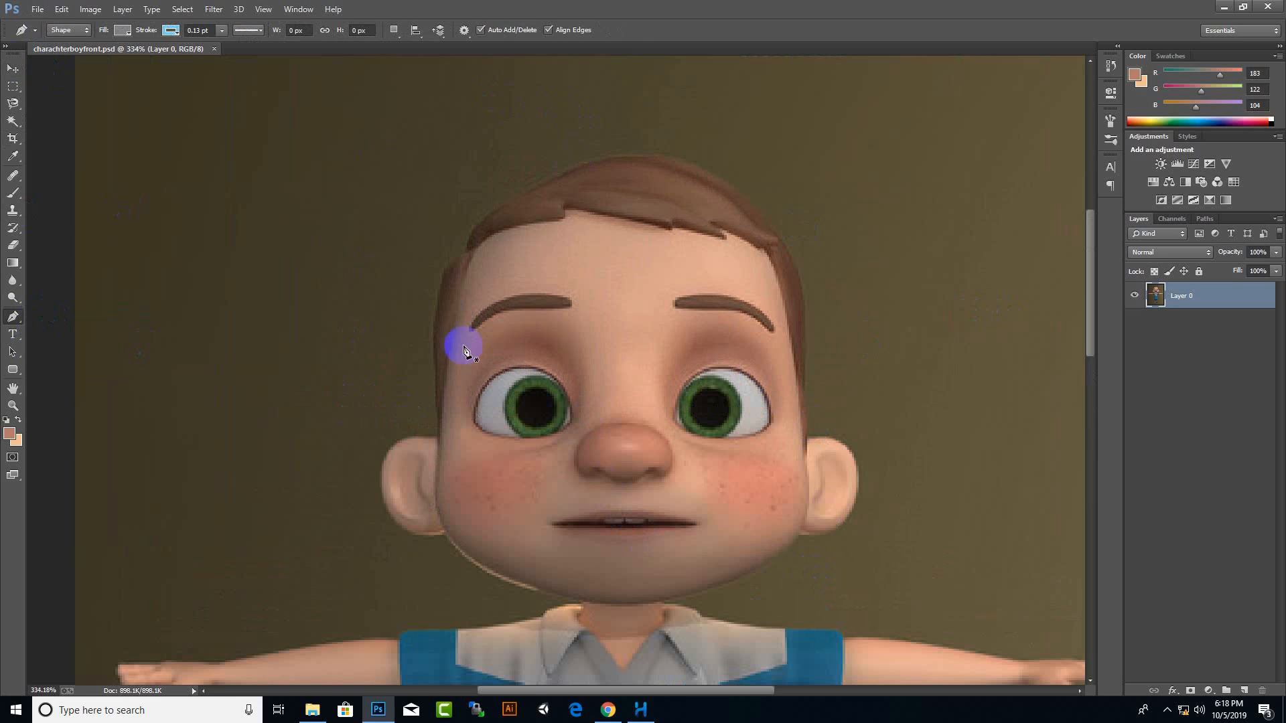
pyautogui.click(439, 448)
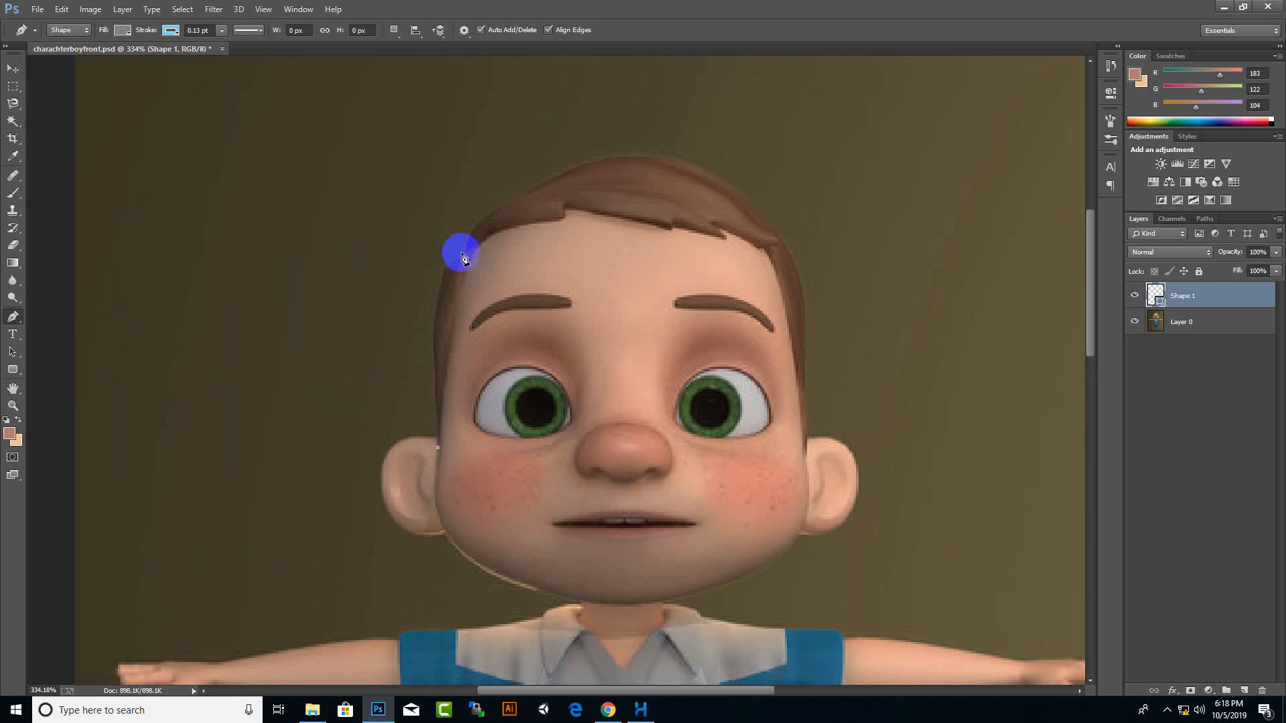
pyautogui.moveTo(445, 269); pyautogui.dragTo(467, 213)
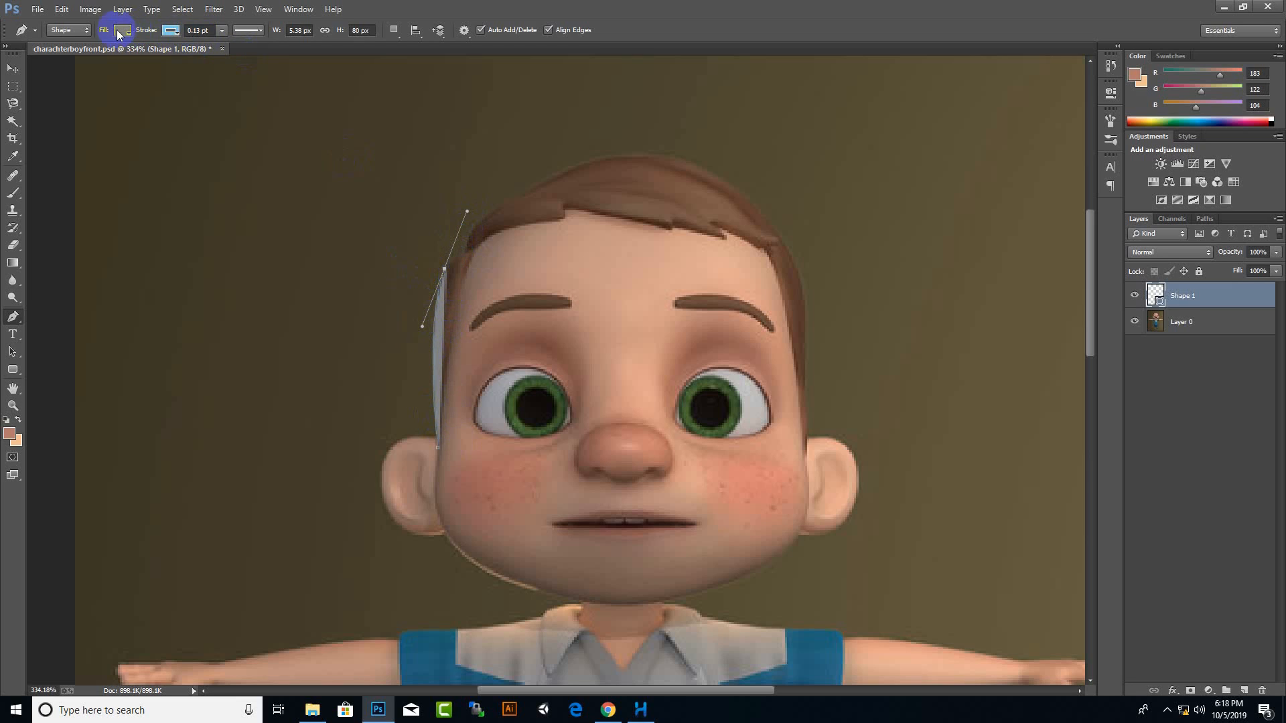
# Set both the stroke and the fill of the pen shape to no color
pyautogui.click(172, 31)
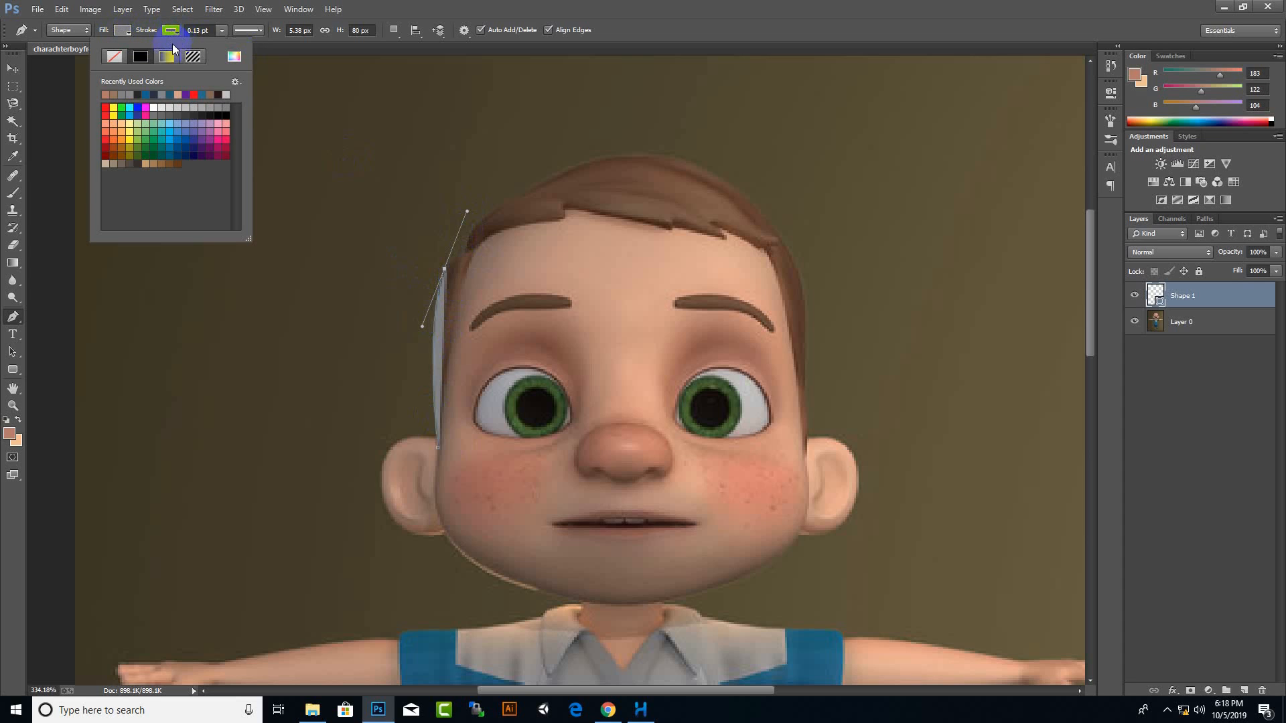
pyautogui.click(115, 58)
pyautogui.click(122, 31)
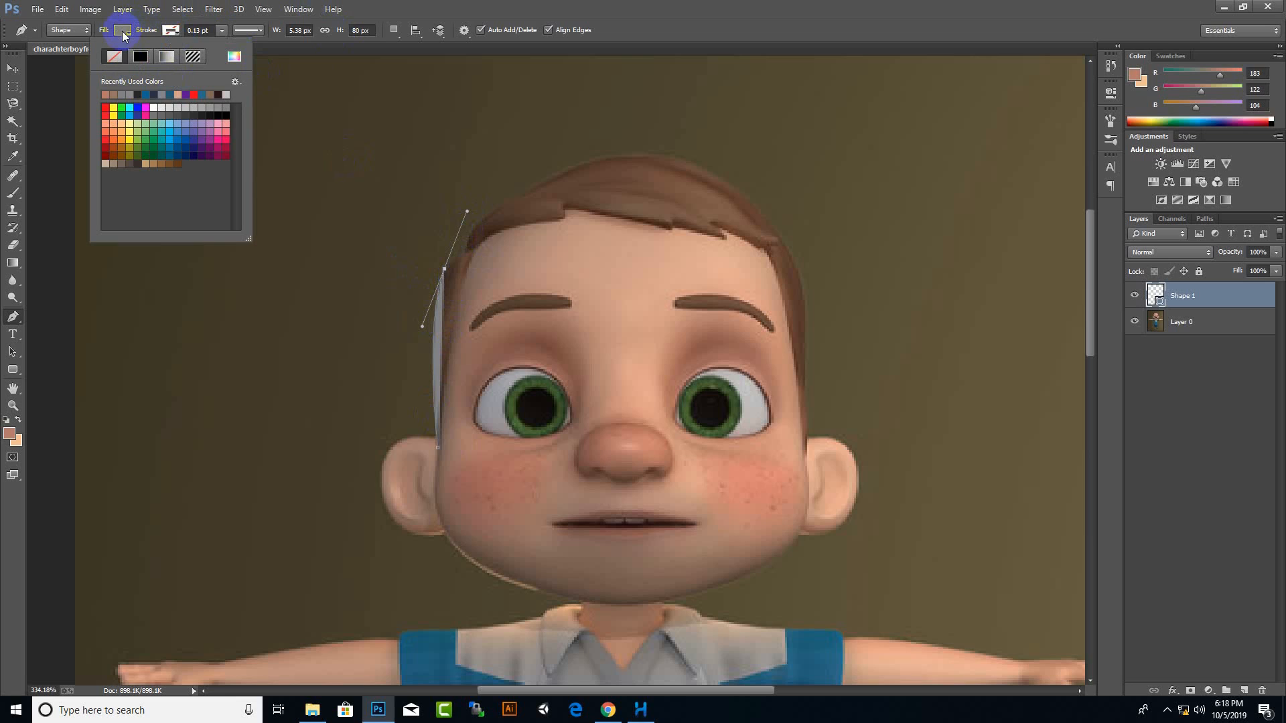
pyautogui.click(65, 58)
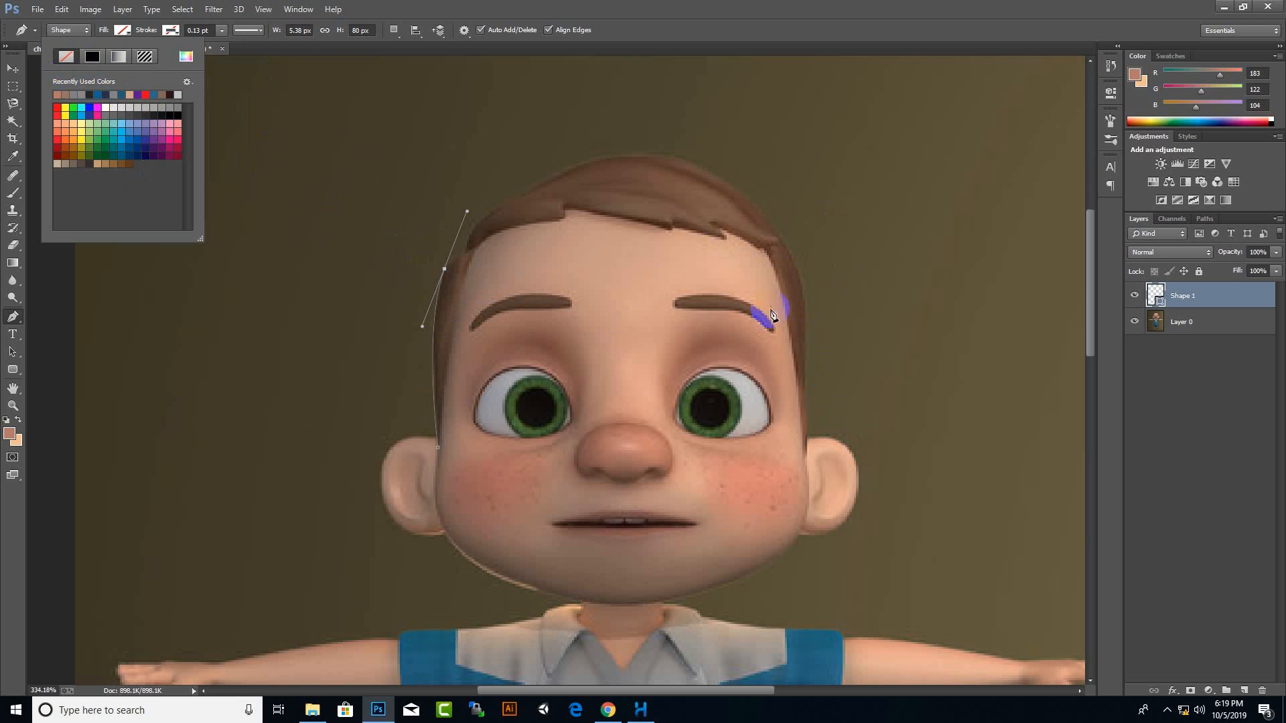
# Continue the hair path with a short corner segment from the left side's upper end to the notch at the temple
pyautogui.scroll(5, 352, 269)
pyautogui.scroll(-2, 532, 275)
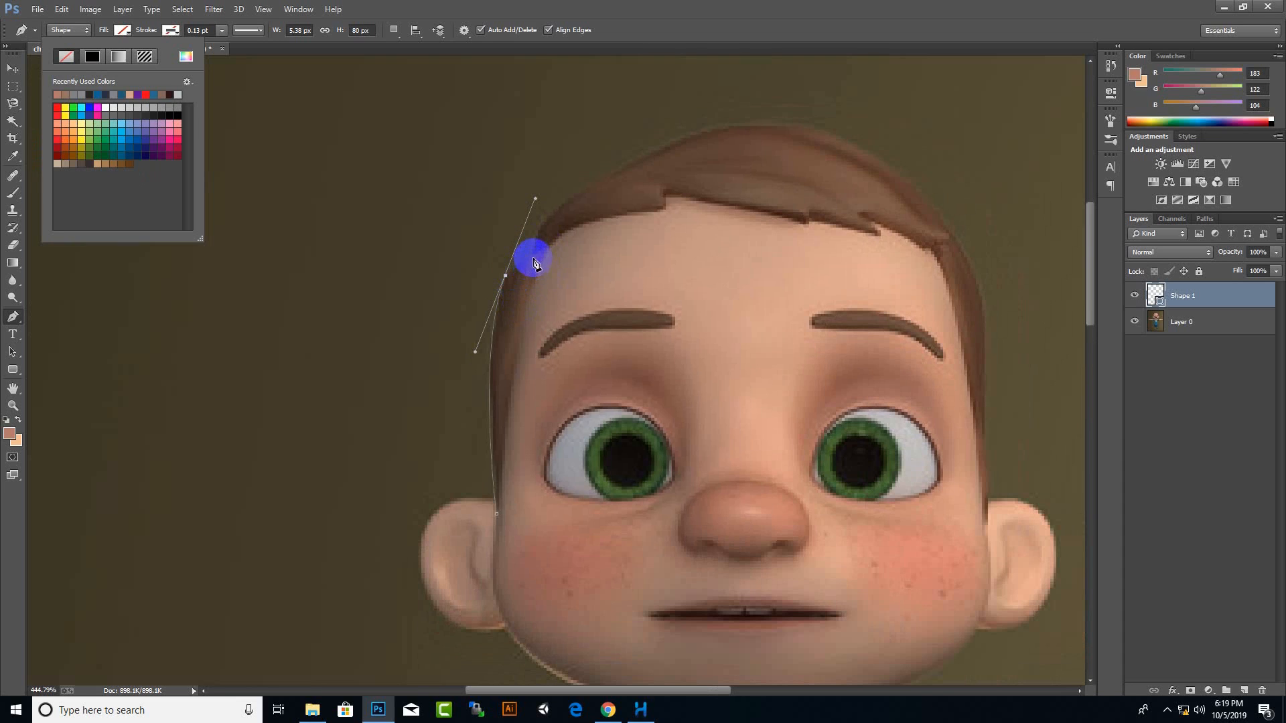
pyautogui.moveTo(532, 254); pyautogui.dragTo(519, 296)
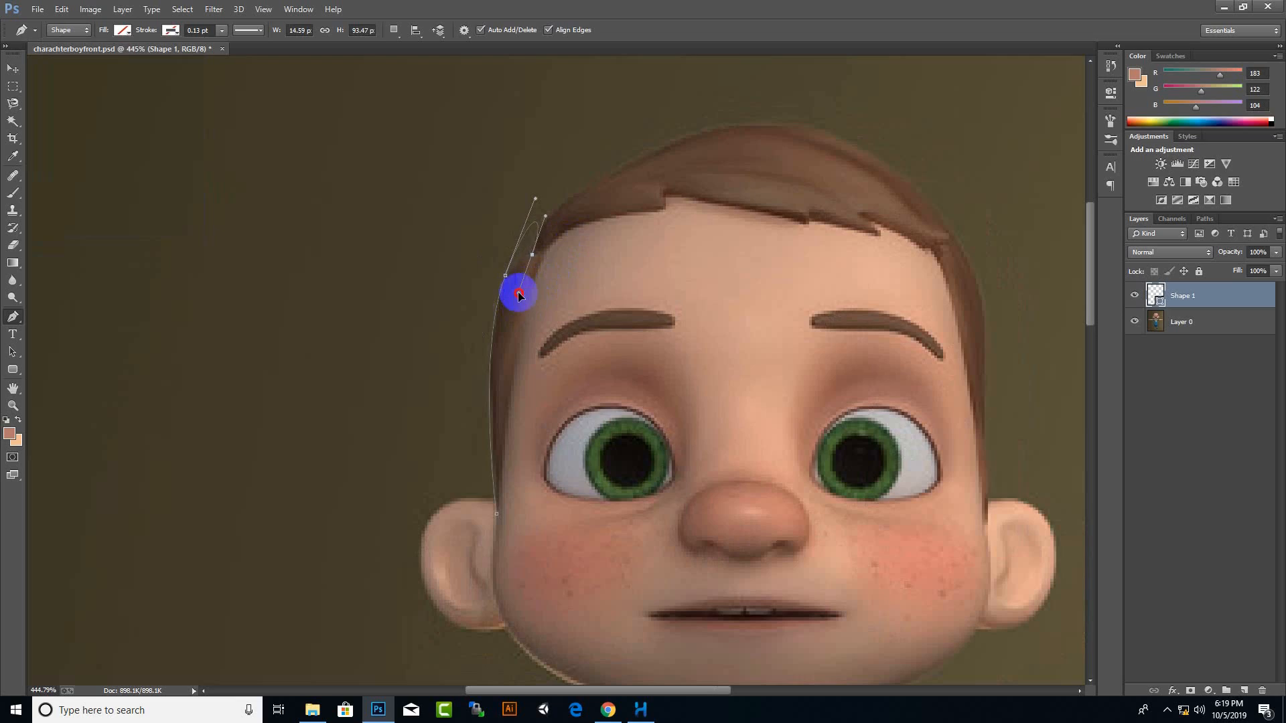
pyautogui.scroll(2, 509, 254)
pyautogui.scroll(-4, 528, 258)
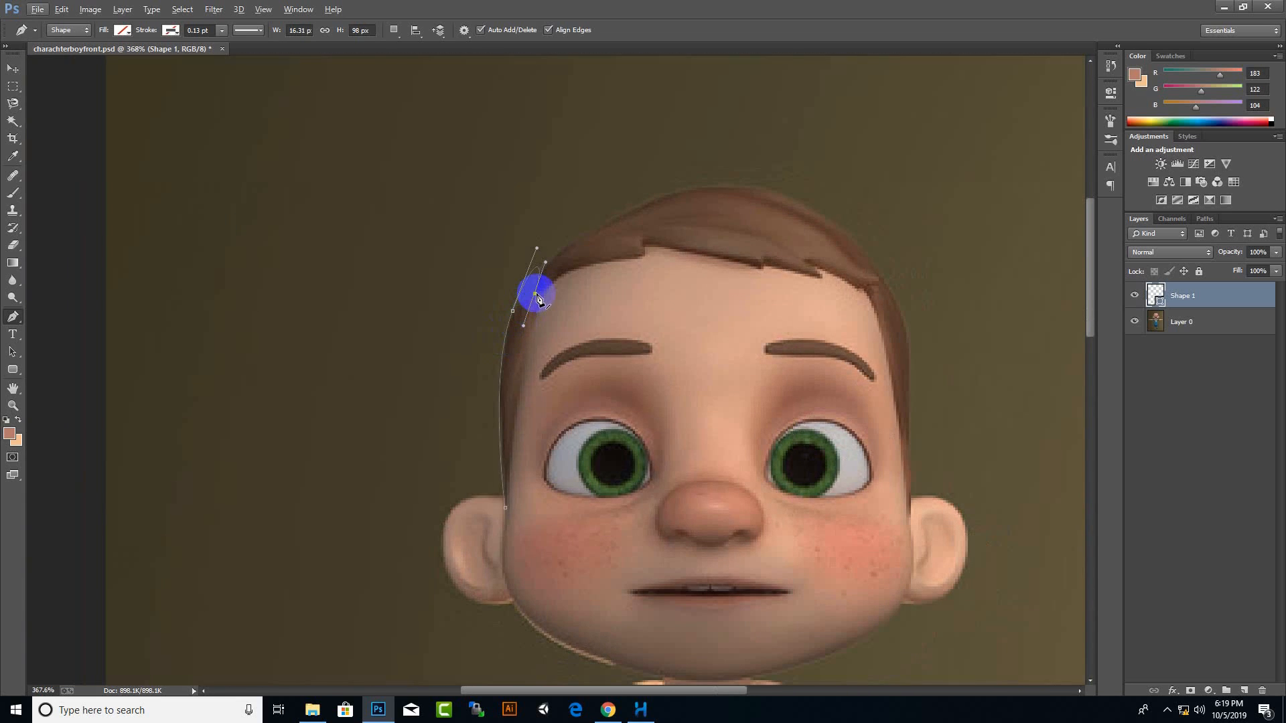
pyautogui.moveTo(537, 295); pyautogui.dragTo(514, 323)
pyautogui.moveTo(536, 295); pyautogui.dragTo(559, 284)
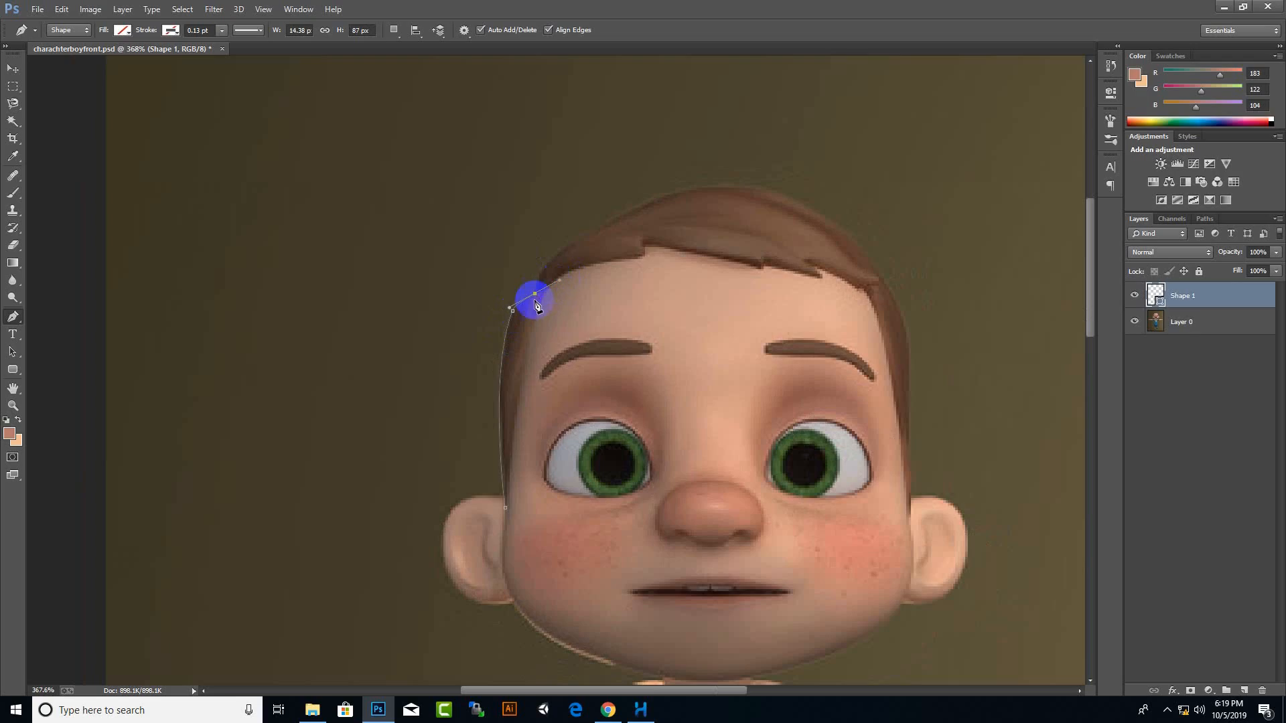
pyautogui.scroll(6, 494, 299)
pyautogui.scroll(-3, 494, 299)
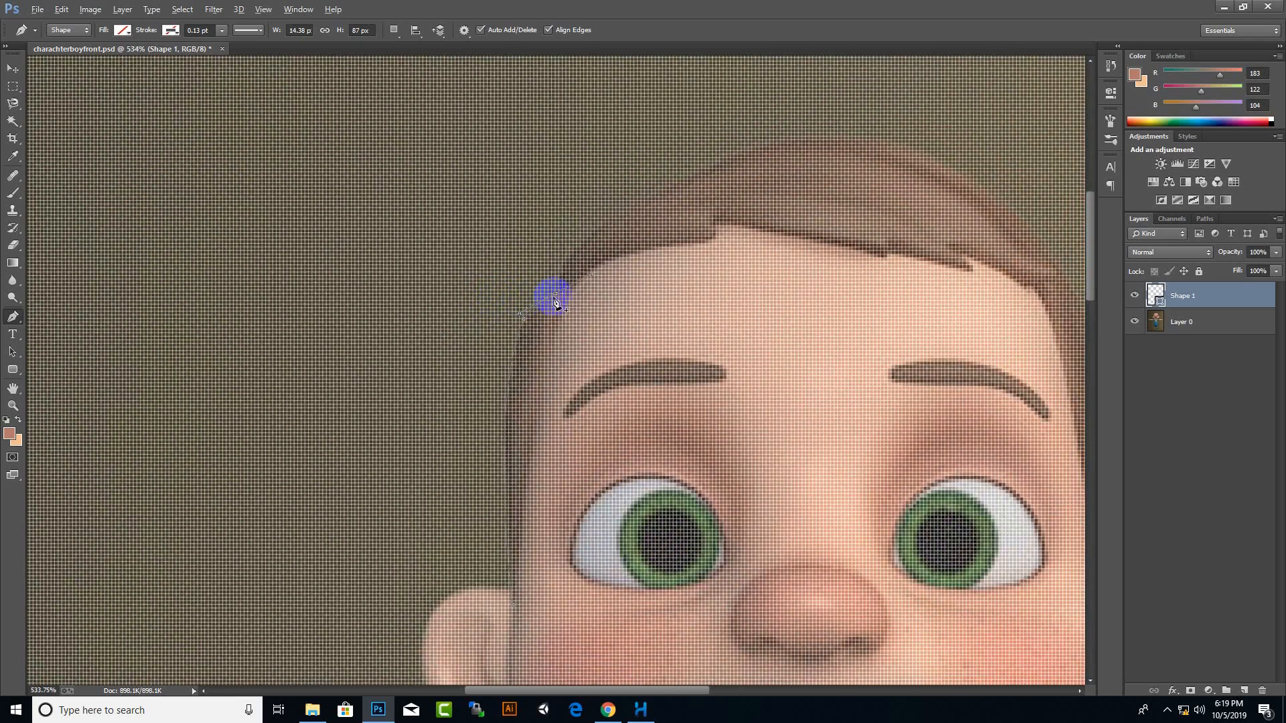
pyautogui.scroll(-3, 541, 308)
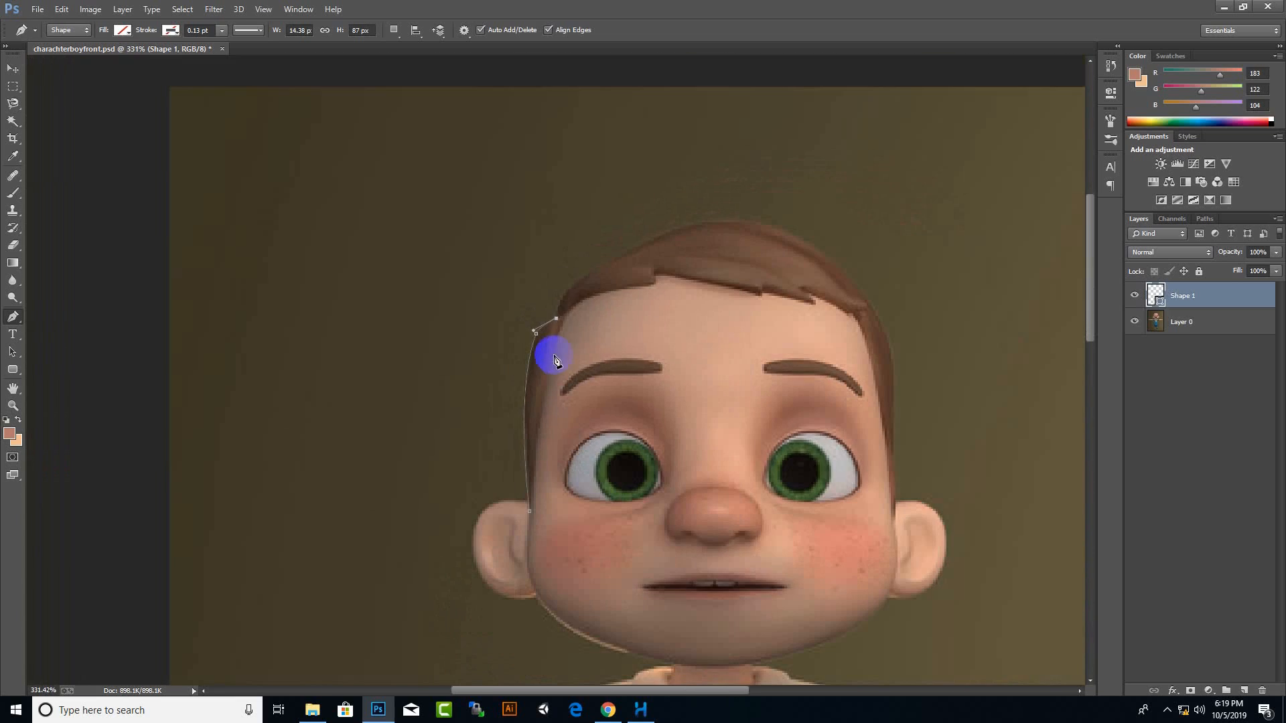
# Trace the top outline of the hair with two curved segments over the crown, removing each point's outgoing handle
pyautogui.moveTo(660, 238); pyautogui.dragTo(775, 207)
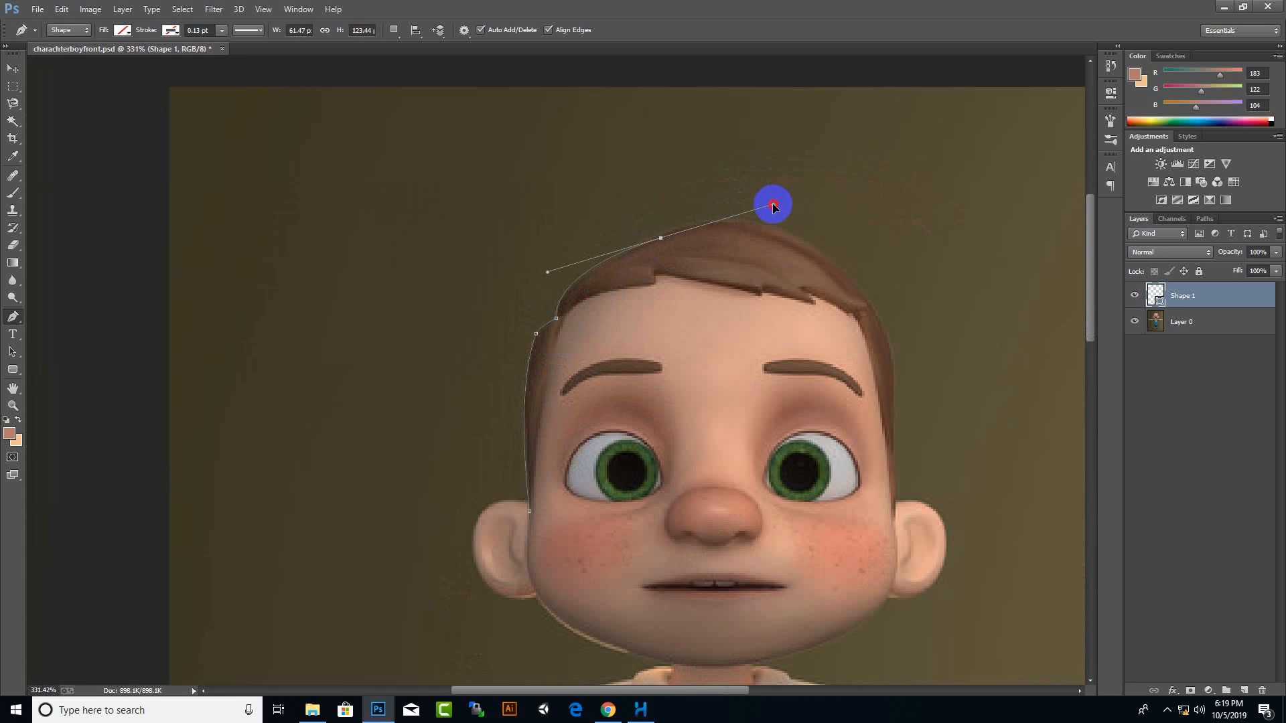
pyautogui.keyDown('alt'); pyautogui.click(662, 238); pyautogui.keyUp('alt')
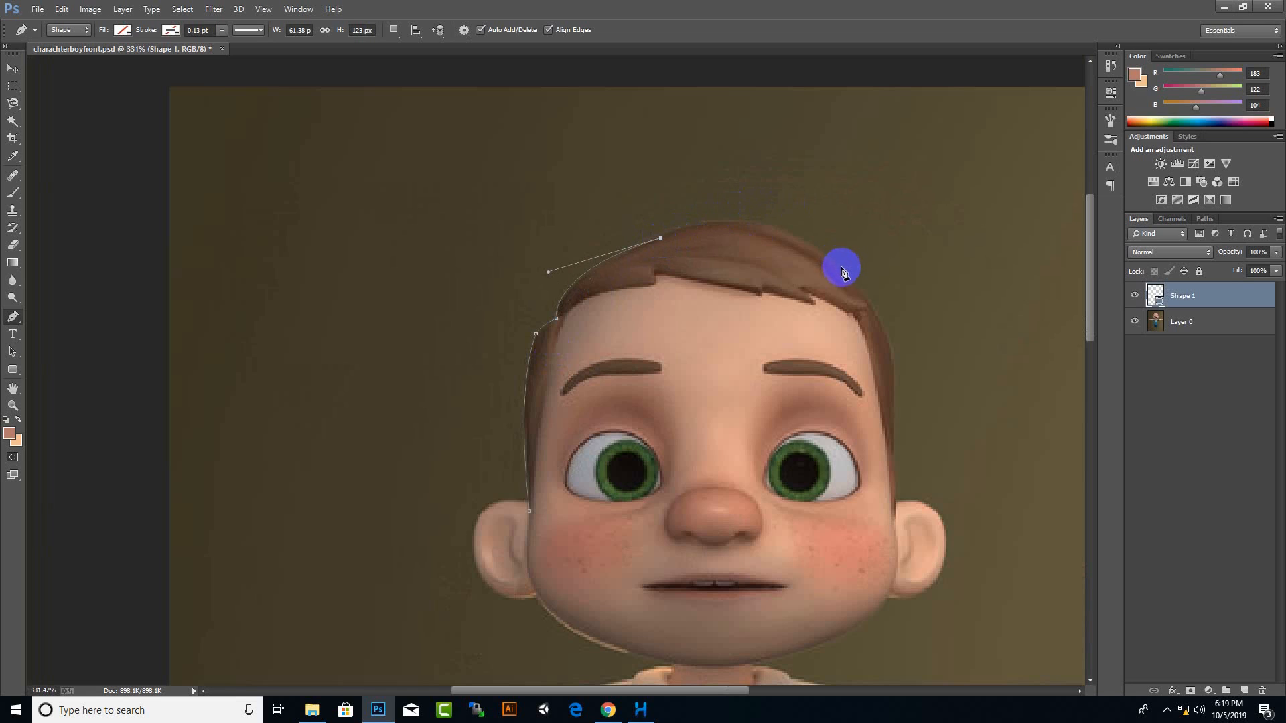
pyautogui.moveTo(843, 269); pyautogui.dragTo(918, 315)
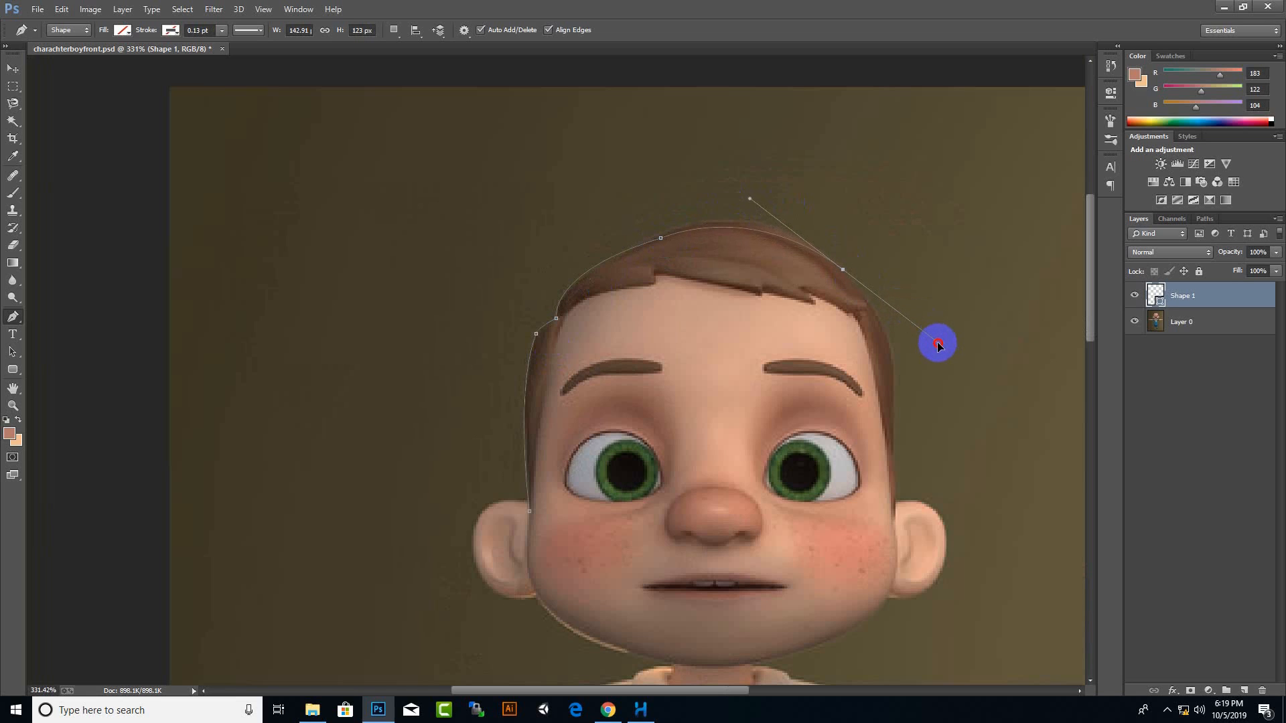
pyautogui.moveTo(937, 344); pyautogui.dragTo(940, 349)
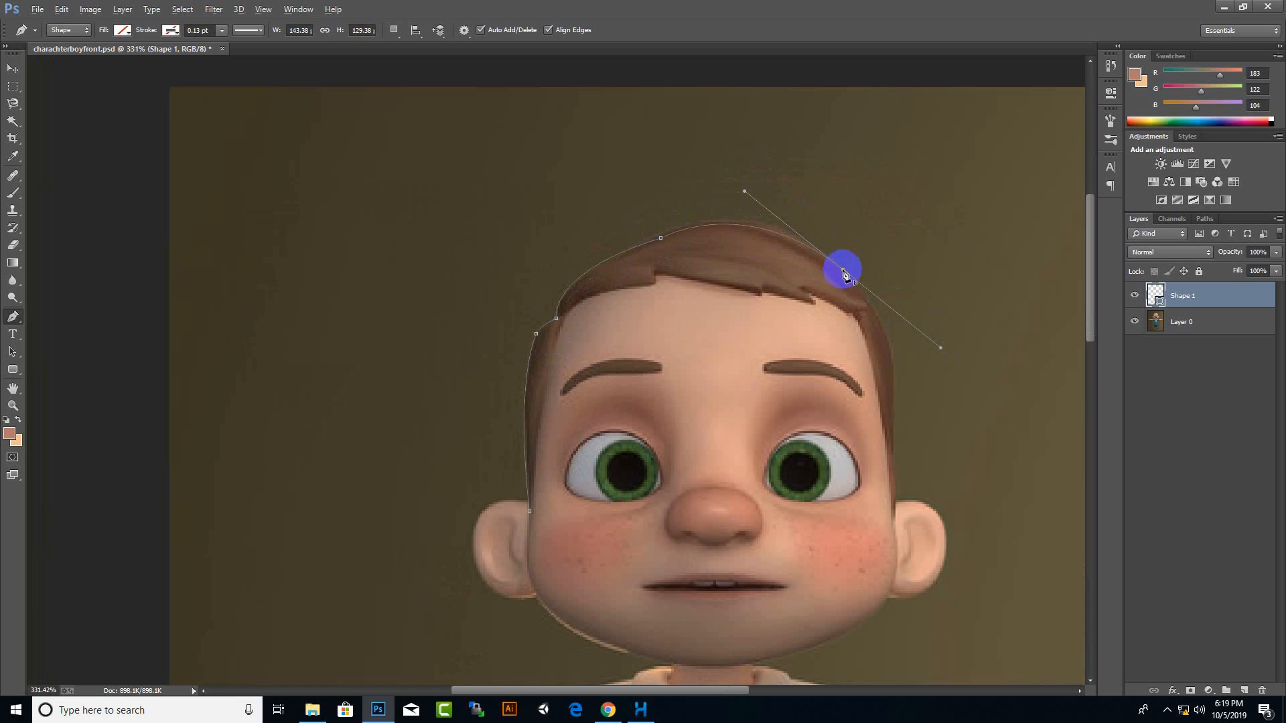
pyautogui.keyDown('alt'); pyautogui.click(843, 270); pyautogui.keyUp('alt')
# Trace the hair's right side down to the ear and back up along its inner edge to the fringe
pyautogui.moveTo(895, 448); pyautogui.dragTo(879, 585)
pyautogui.keyDown('alt'); pyautogui.click(895, 447); pyautogui.keyUp('alt')
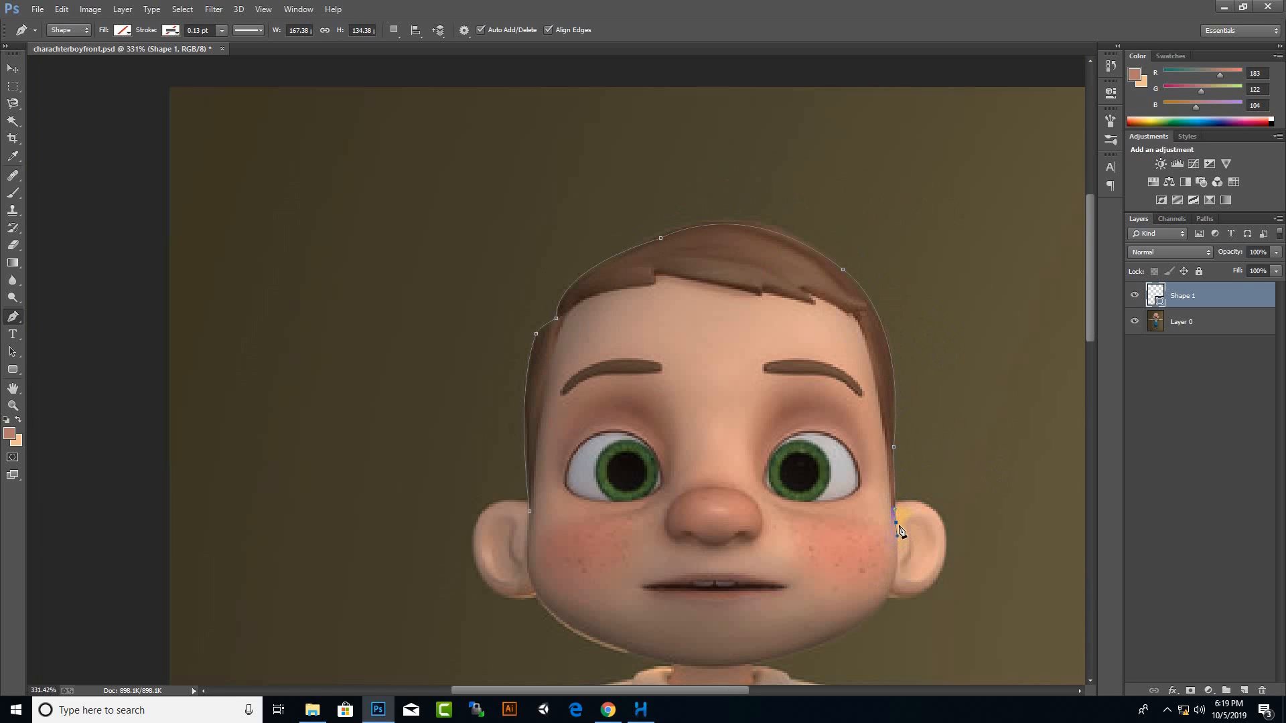
pyautogui.click(865, 335)
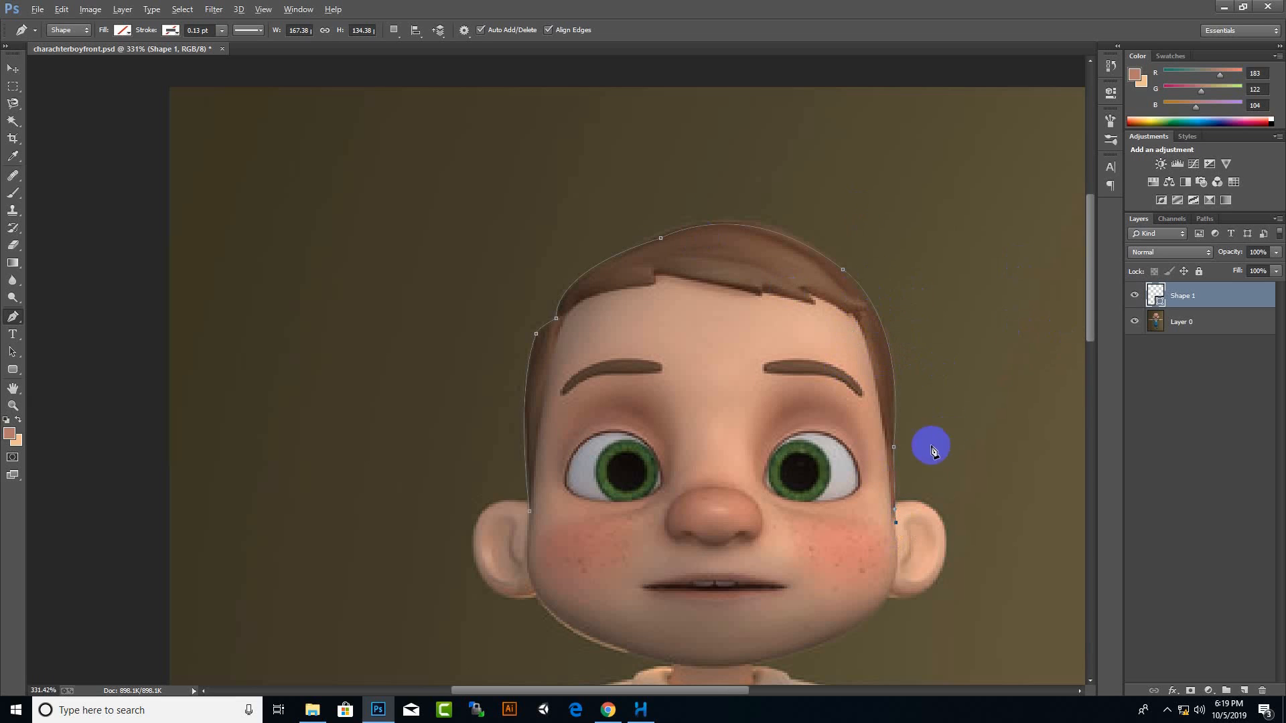
pyautogui.scroll(2, 864, 341)
pyautogui.moveTo(851, 310); pyautogui.dragTo(811, 236)
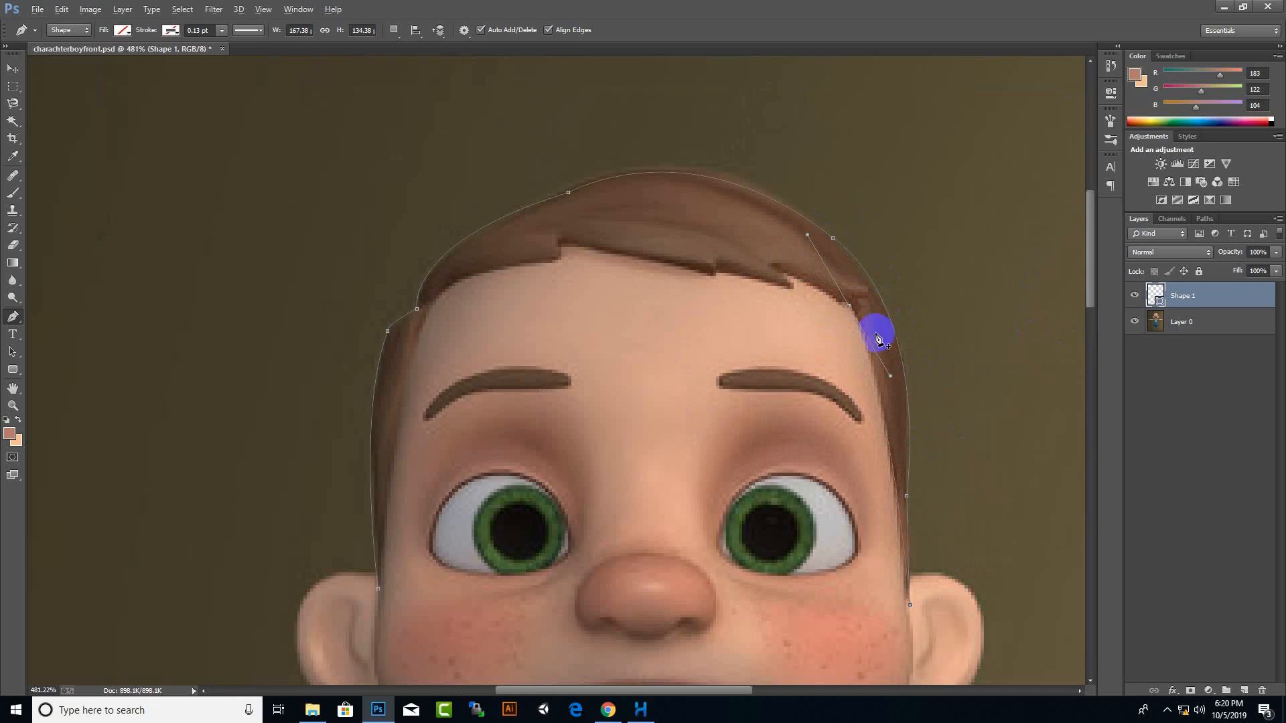
pyautogui.scroll(1, 848, 312)
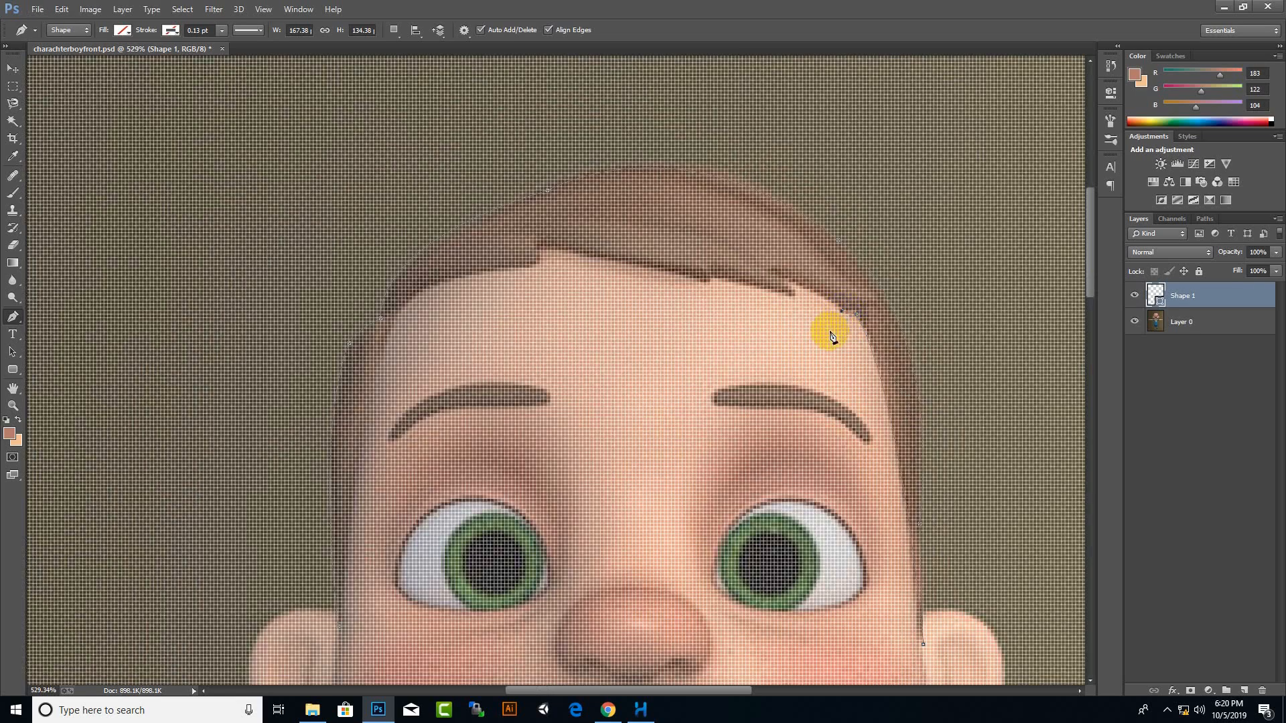
# Trace the jagged lower edge of the fringe across the forehead with straight corner points, including each small notch
pyautogui.scroll(-3, 830, 335)
pyautogui.scroll(3, 814, 348)
pyautogui.scroll(-2, 814, 335)
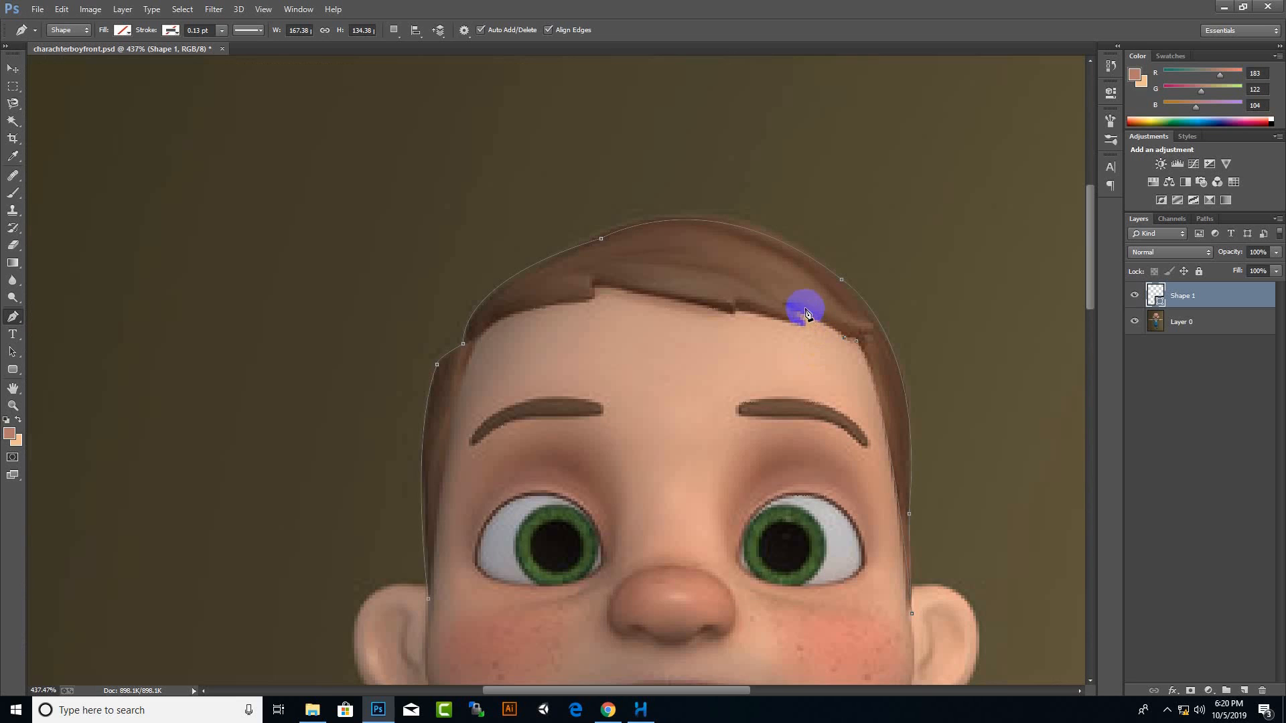
pyautogui.click(792, 306)
pyautogui.click(806, 323)
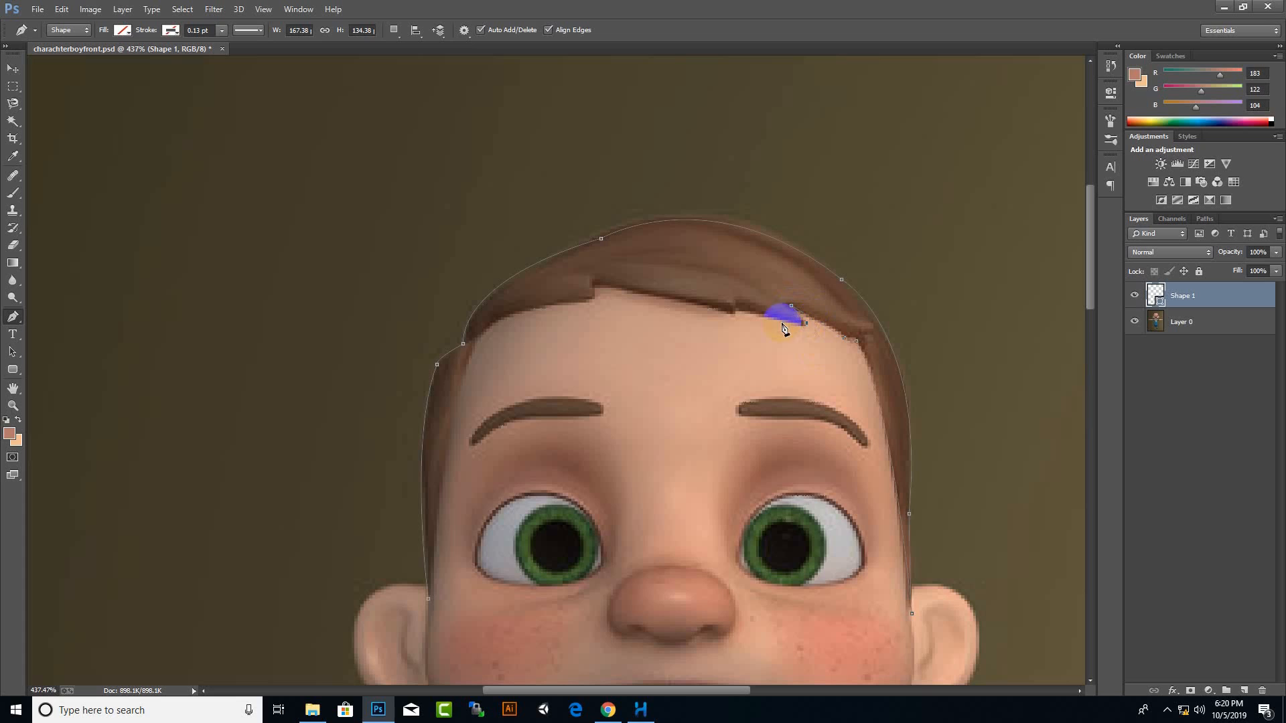
pyautogui.click(740, 310)
pyautogui.click(733, 313)
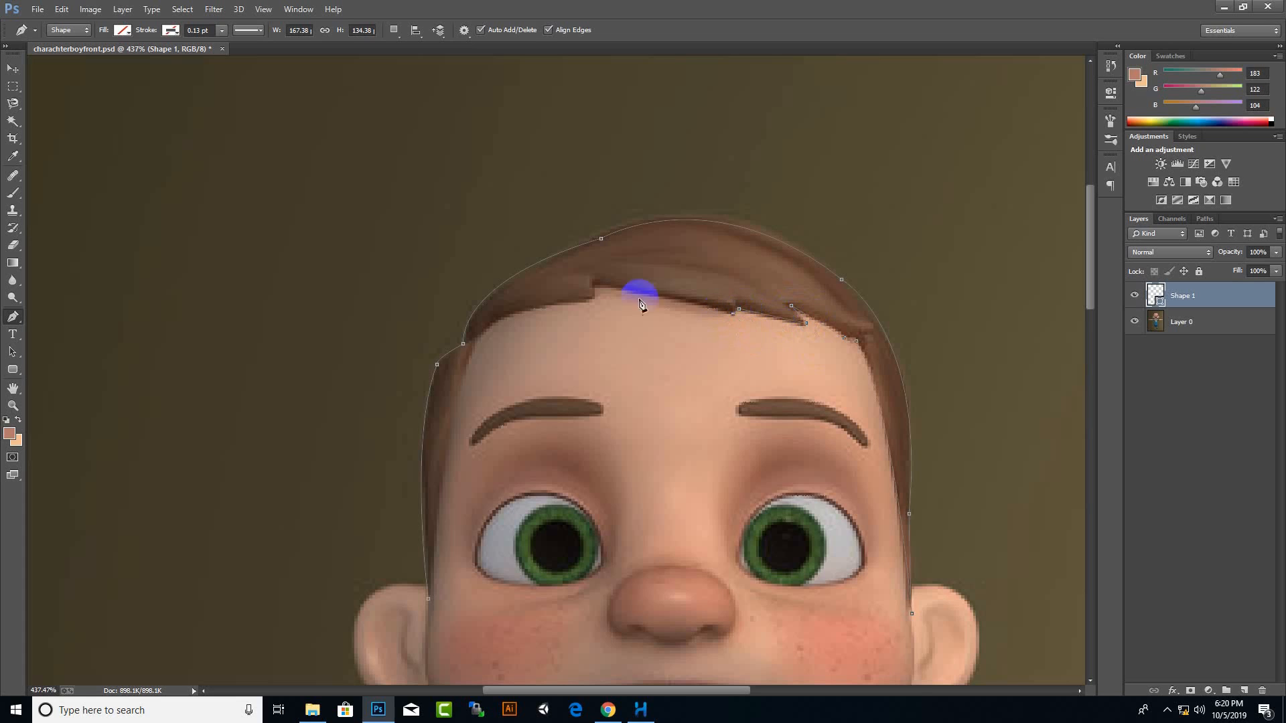
pyautogui.click(596, 286)
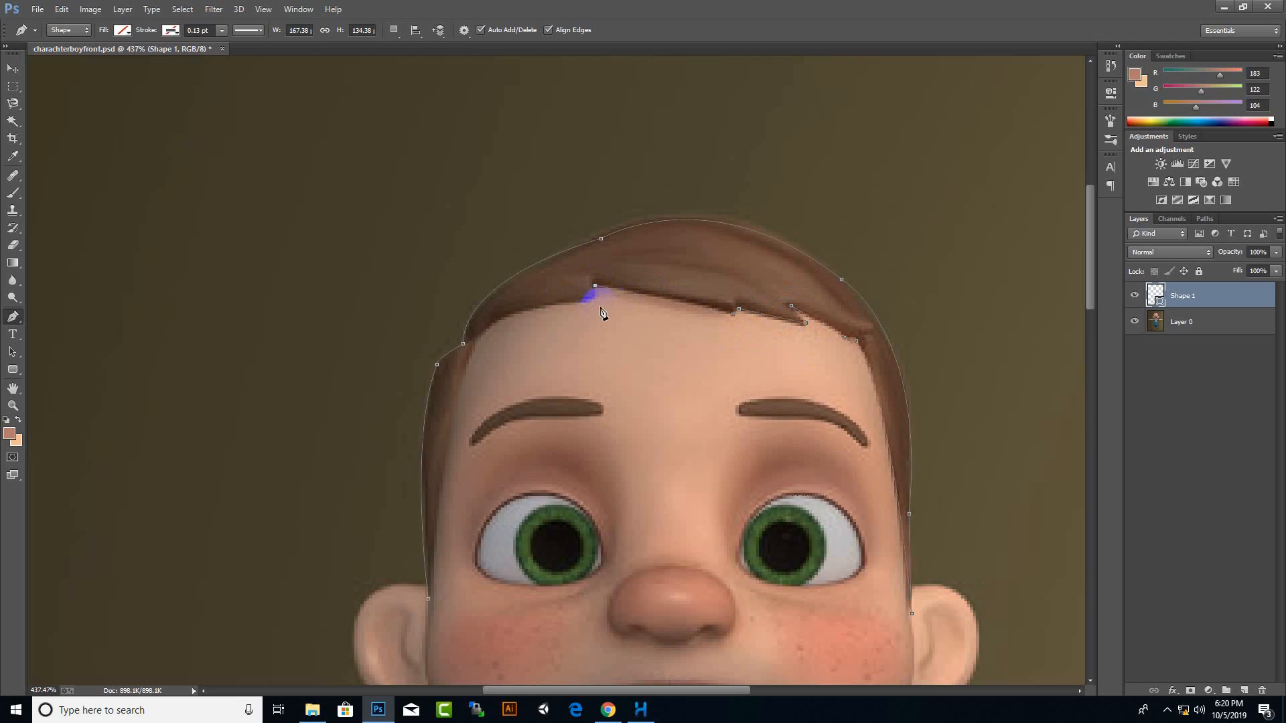
pyautogui.click(595, 300)
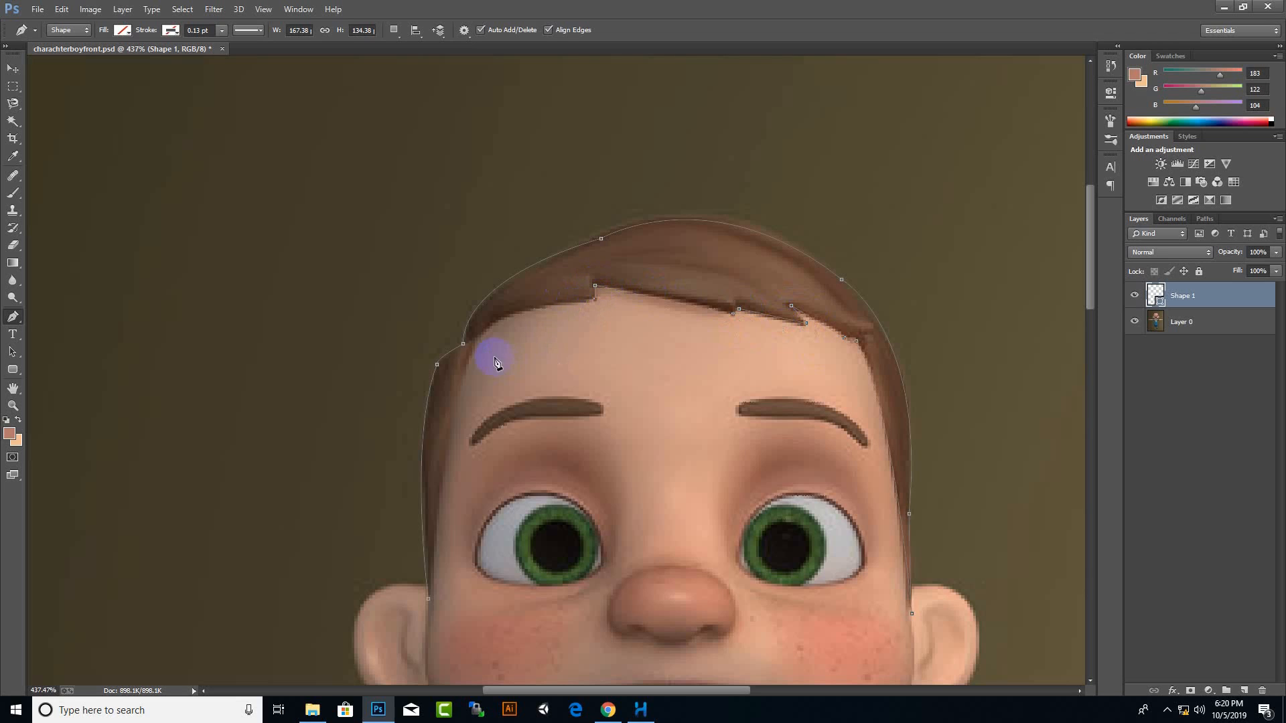
# Curve the path along the fringe to the left temple, follow the sideburn's inner edge down, and close the shape at the ear
pyautogui.click(477, 348)
pyautogui.moveTo(477, 347); pyautogui.dragTo(455, 392)
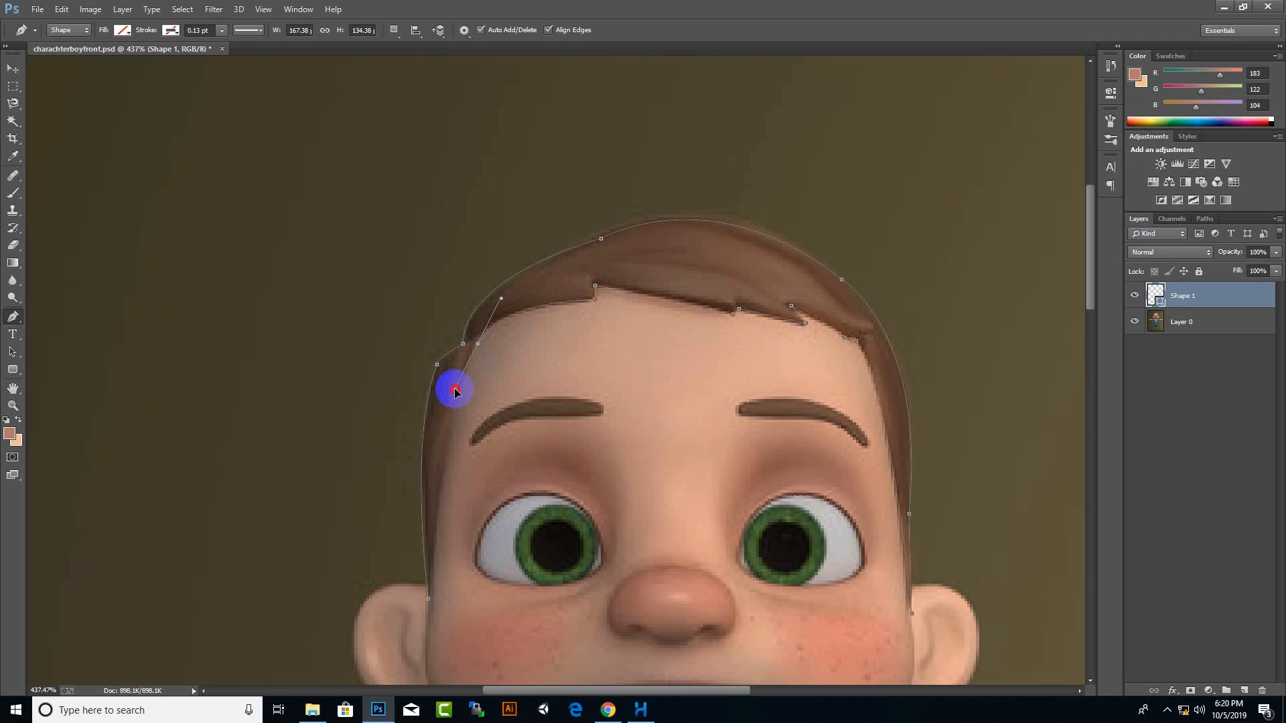
pyautogui.keyDown('alt'); pyautogui.click(477, 344); pyautogui.keyUp('alt')
pyautogui.moveTo(437, 541); pyautogui.dragTo(438, 621)
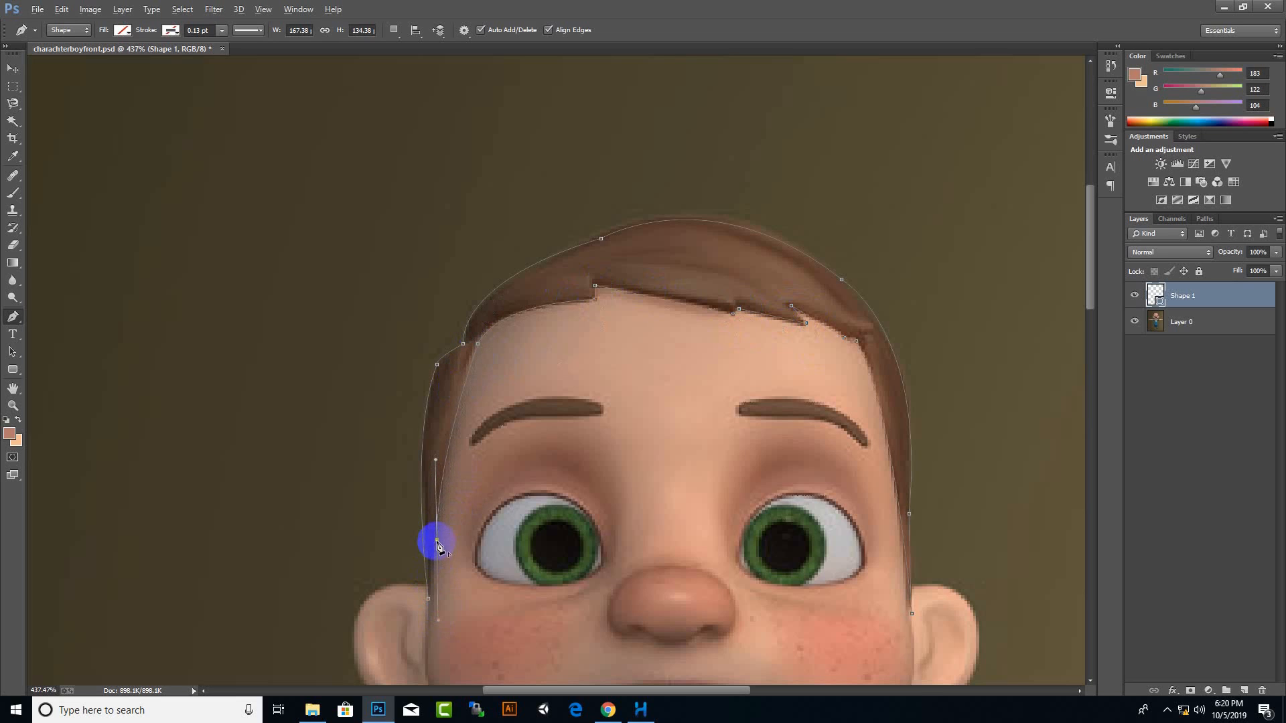
pyautogui.keyDown('alt'); pyautogui.click(437, 541); pyautogui.keyUp('alt')
pyautogui.click(428, 600)
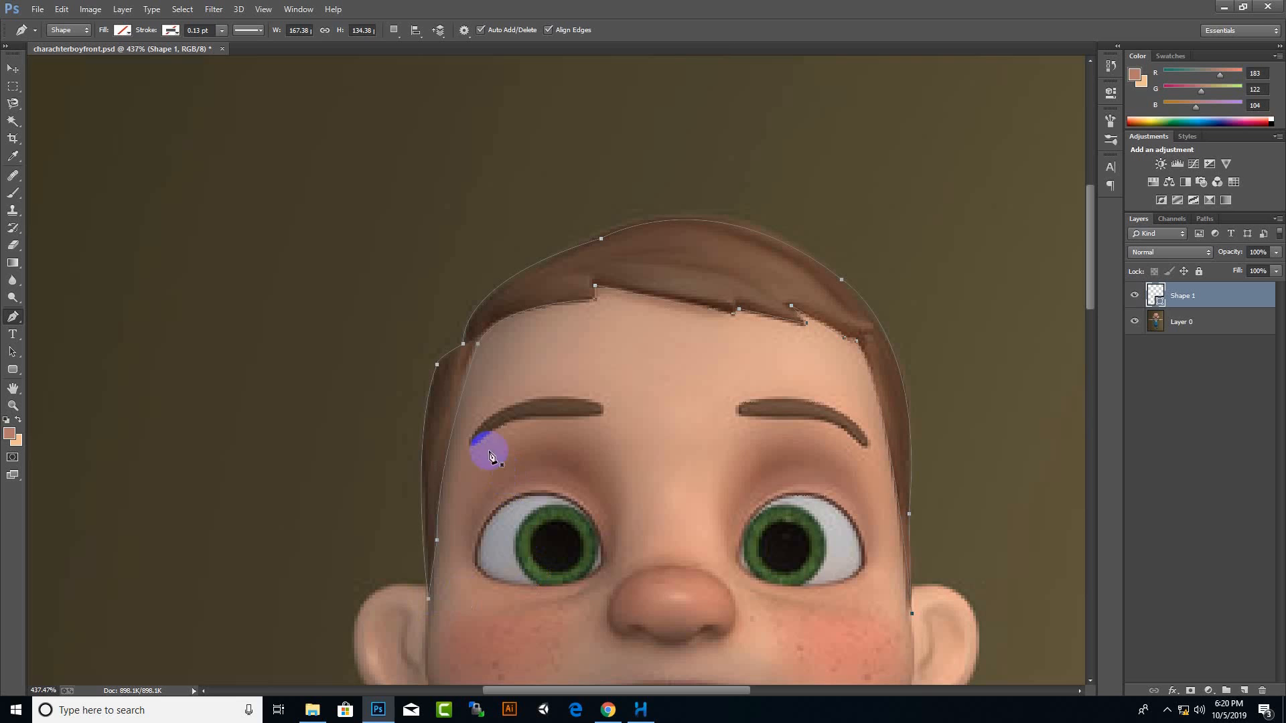
# Fill the hair shape with the salmon recently used color and move it up and left off the boy's head
pyautogui.click(123, 31)
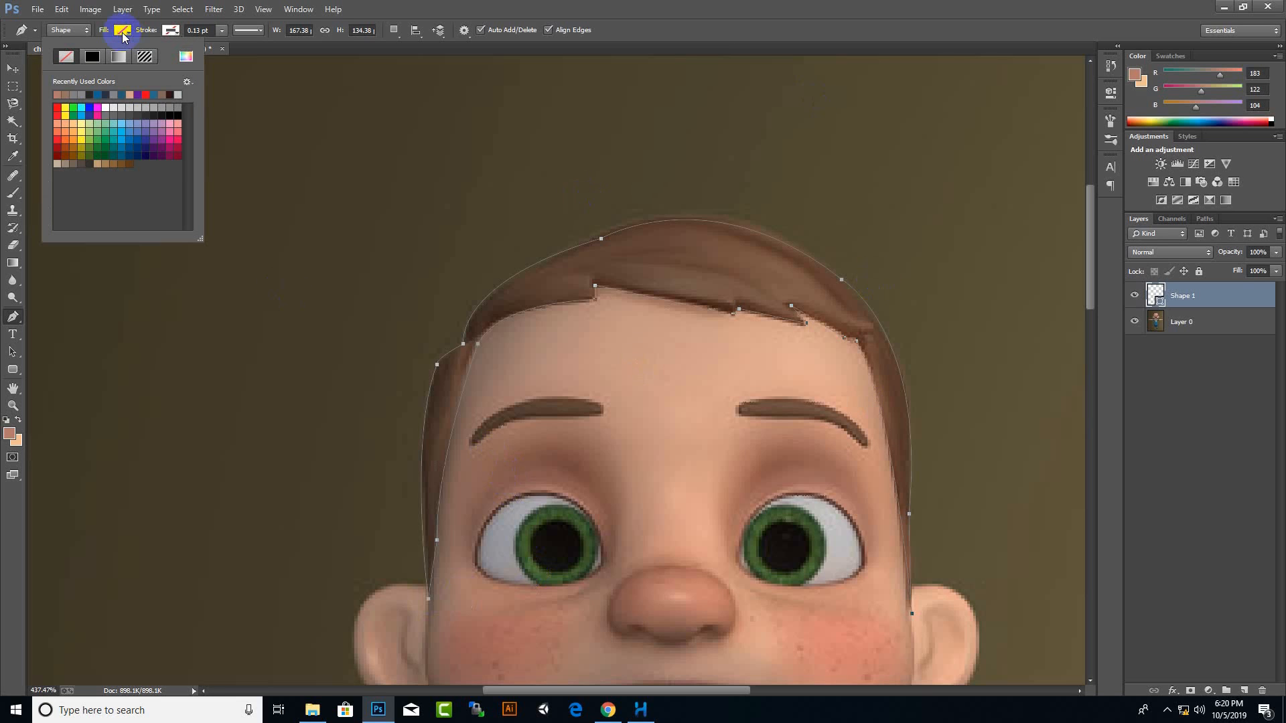
pyautogui.click(57, 93)
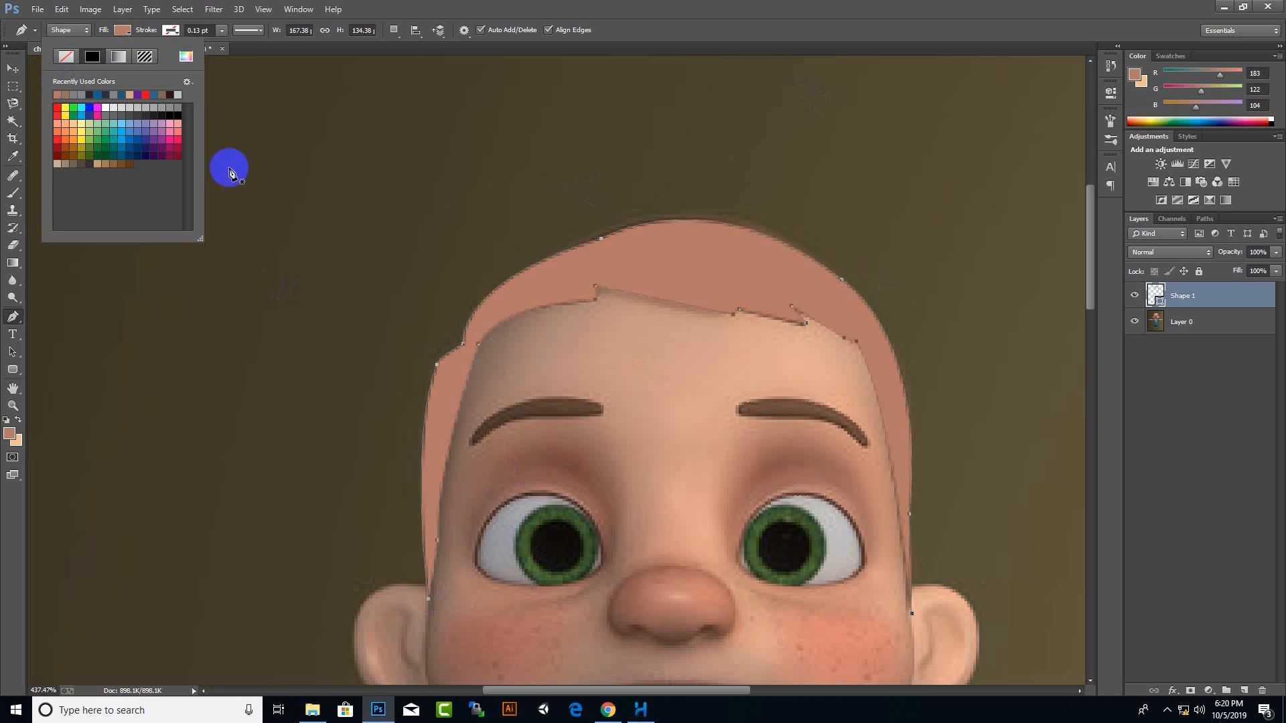
pyautogui.click(8, 69)
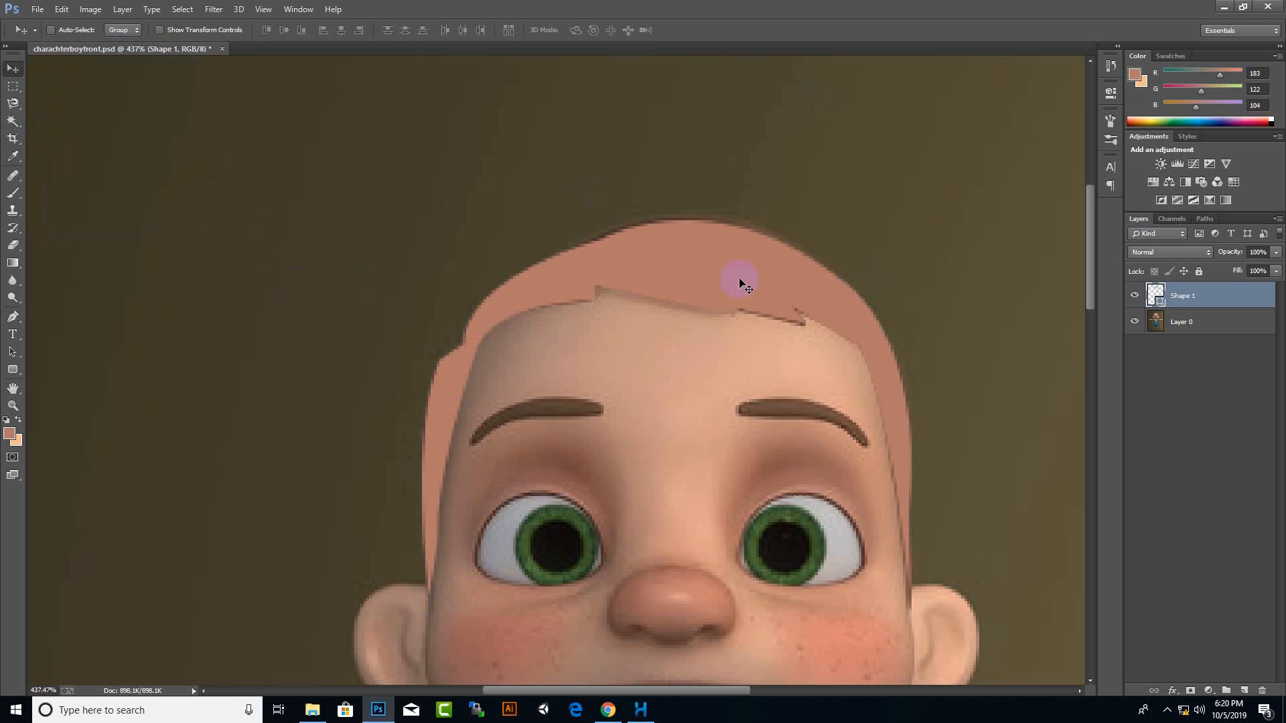
pyautogui.moveTo(741, 284); pyautogui.dragTo(352, 193)
pyautogui.scroll(-3, 848, 433)
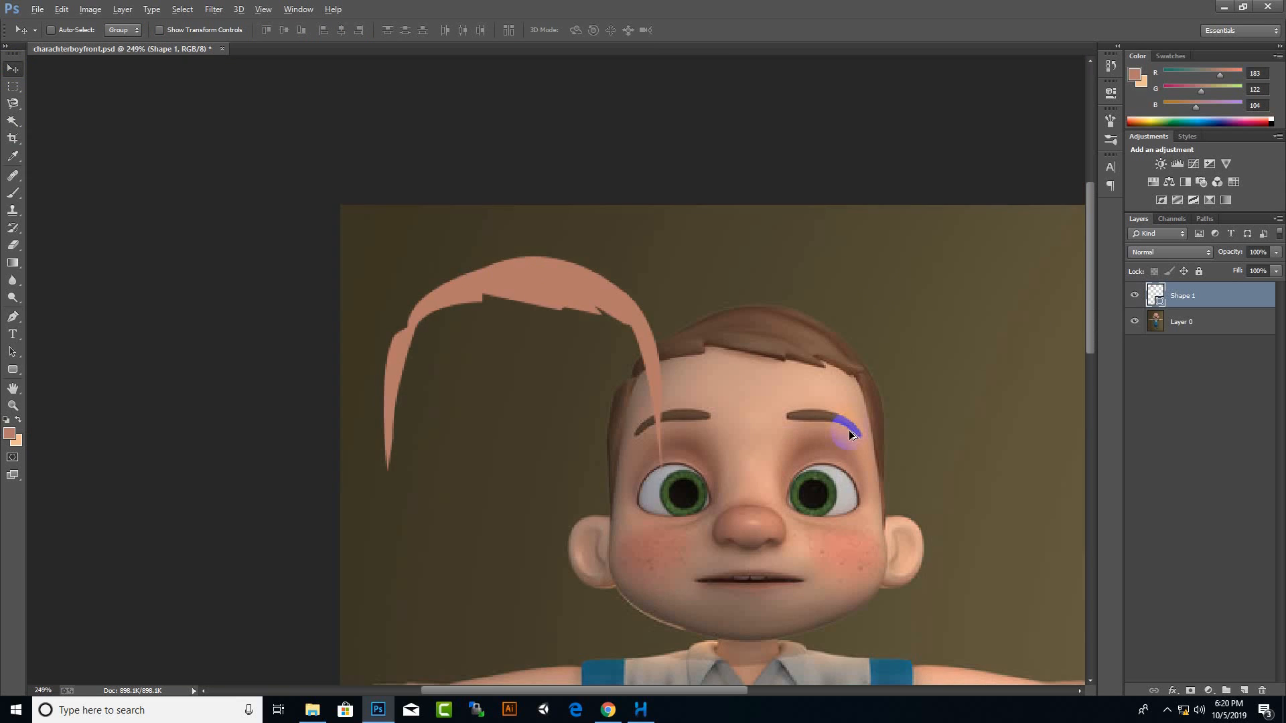
# Extend the canvas leftward to about twice its width with the Crop tool and move the hair shape onto the empty area
pyautogui.scroll(-2, 850, 435)
pyautogui.click(12, 138)
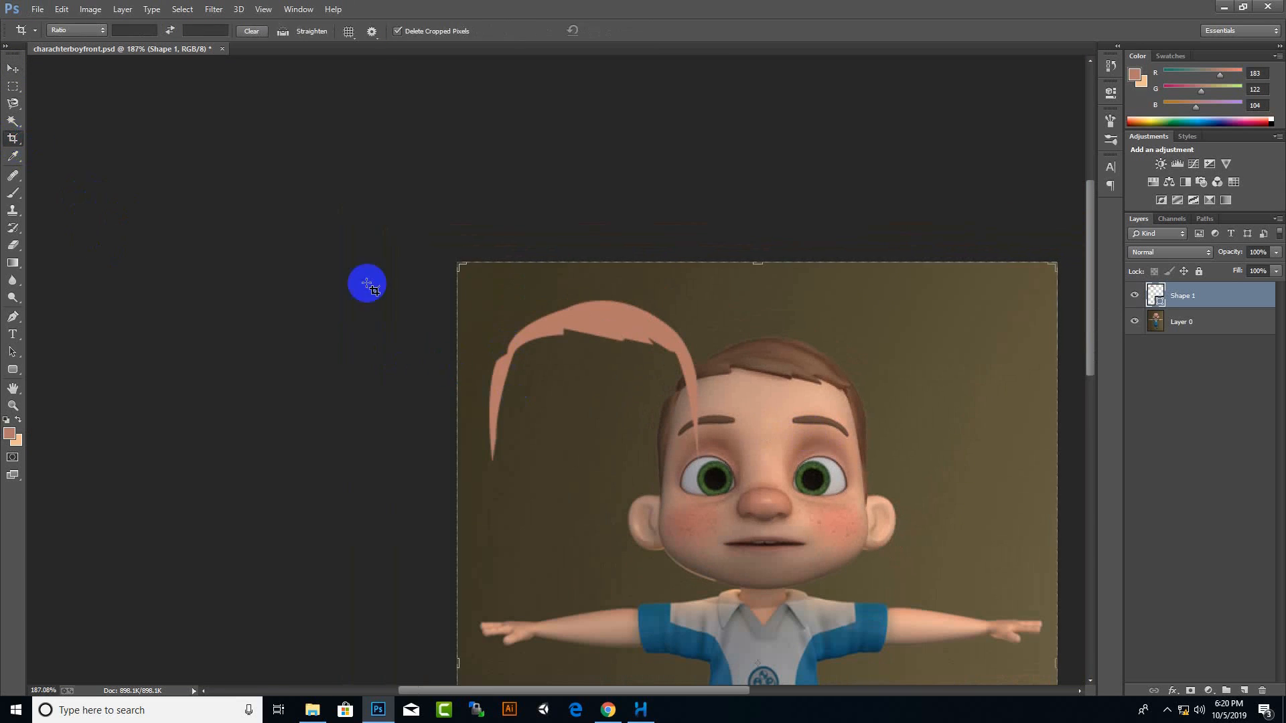
pyautogui.scroll(-2, 525, 488)
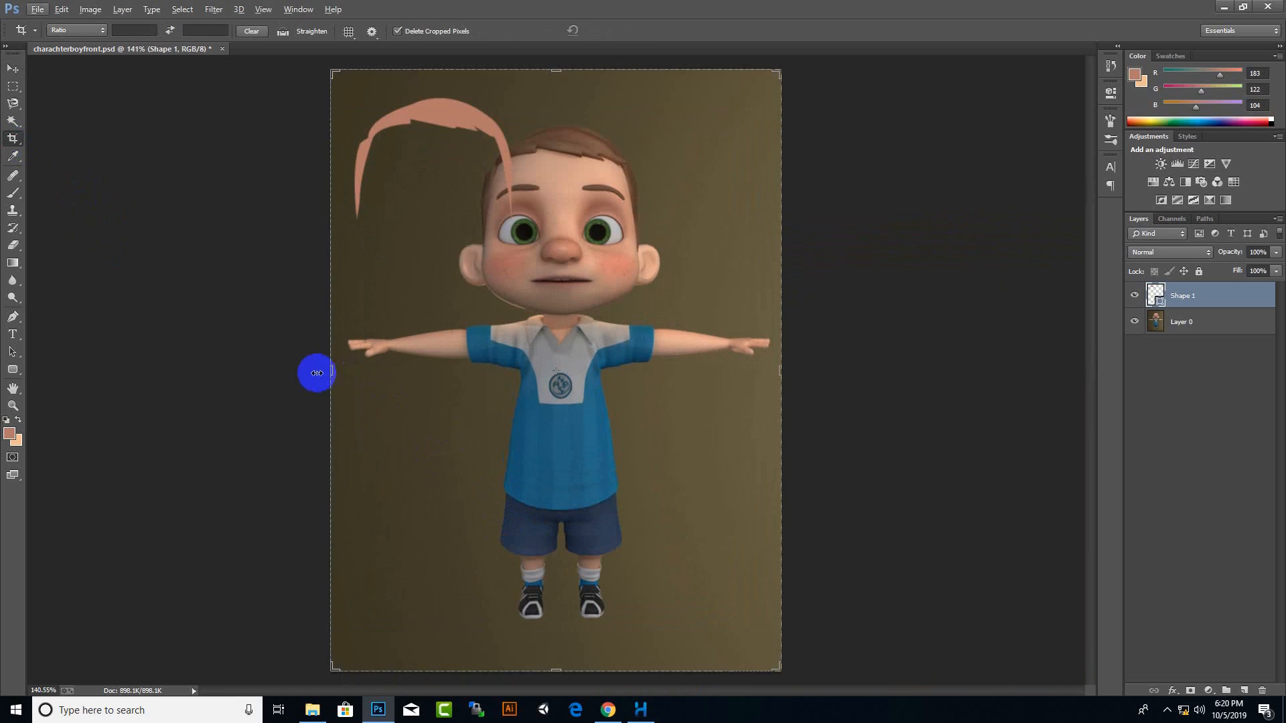
pyautogui.moveTo(331, 373); pyautogui.dragTo(104, 374)
pyautogui.press('Return')
pyautogui.click(12, 68)
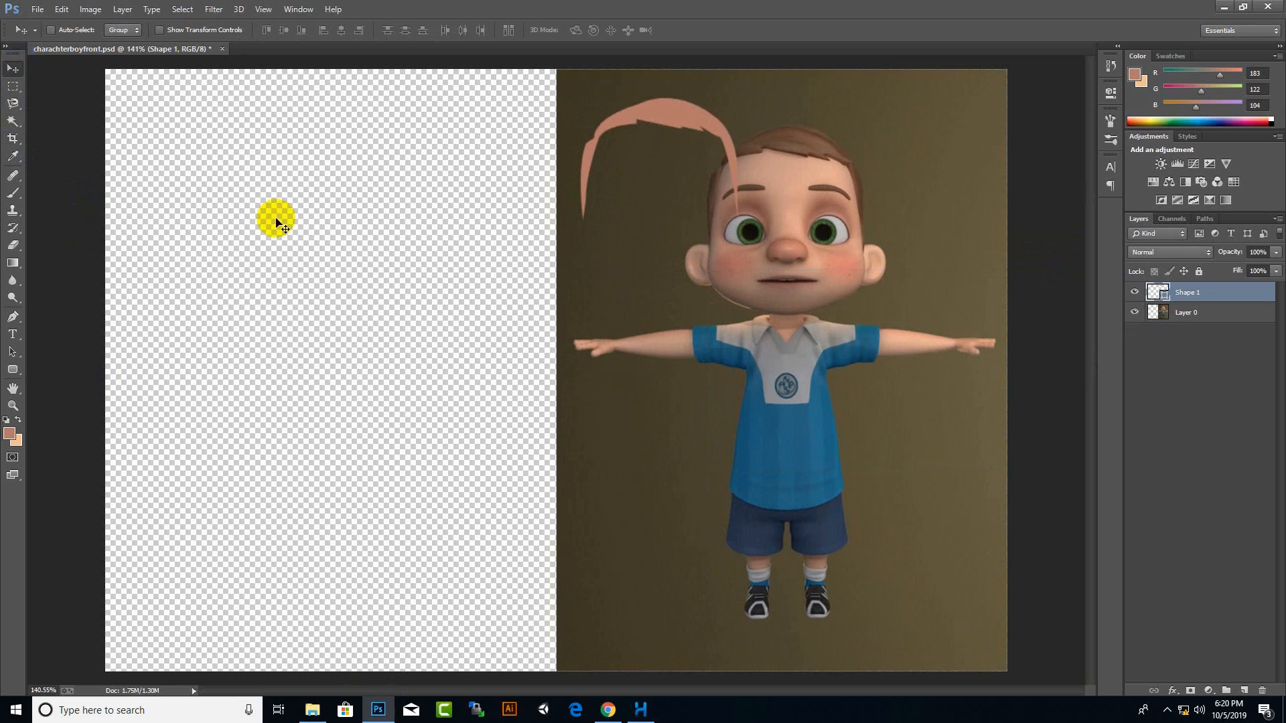
pyautogui.moveTo(660, 135); pyautogui.dragTo(344, 159)
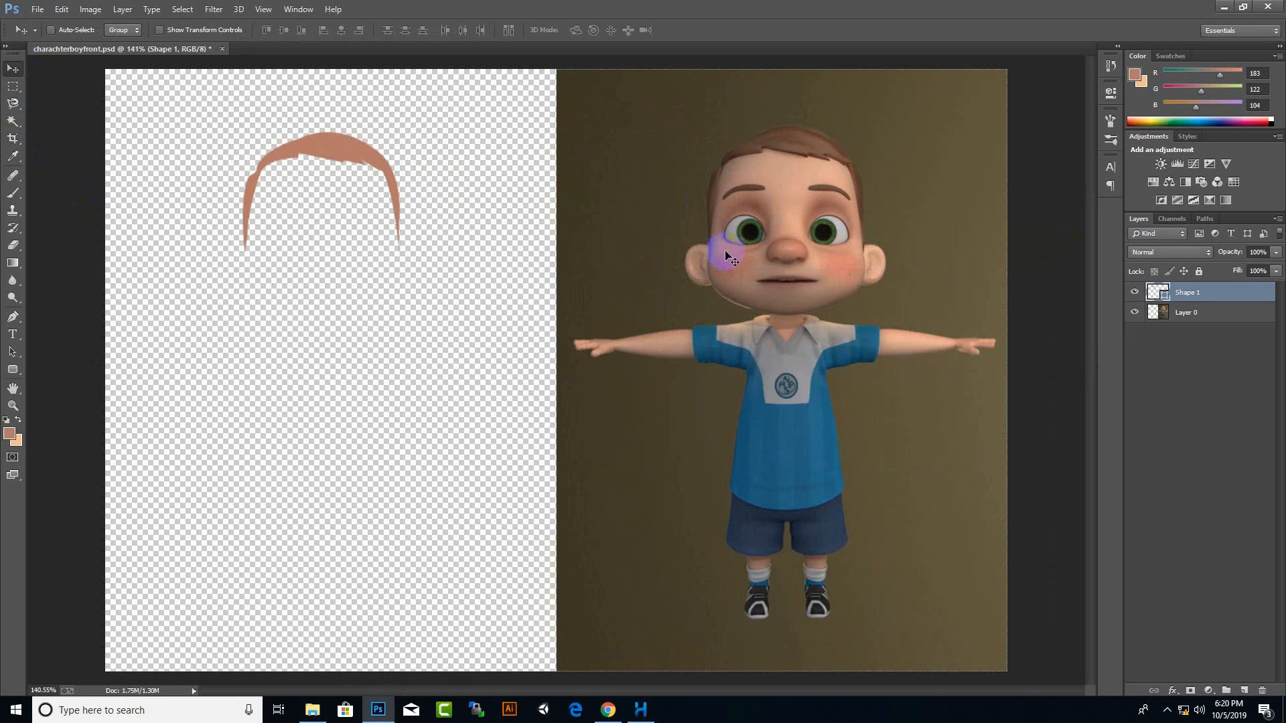
# Sample a dark brown from the boy's hair as the foreground color (RGB 103, 70, 53) and fill the hair shape with it
pyautogui.click(10, 433)
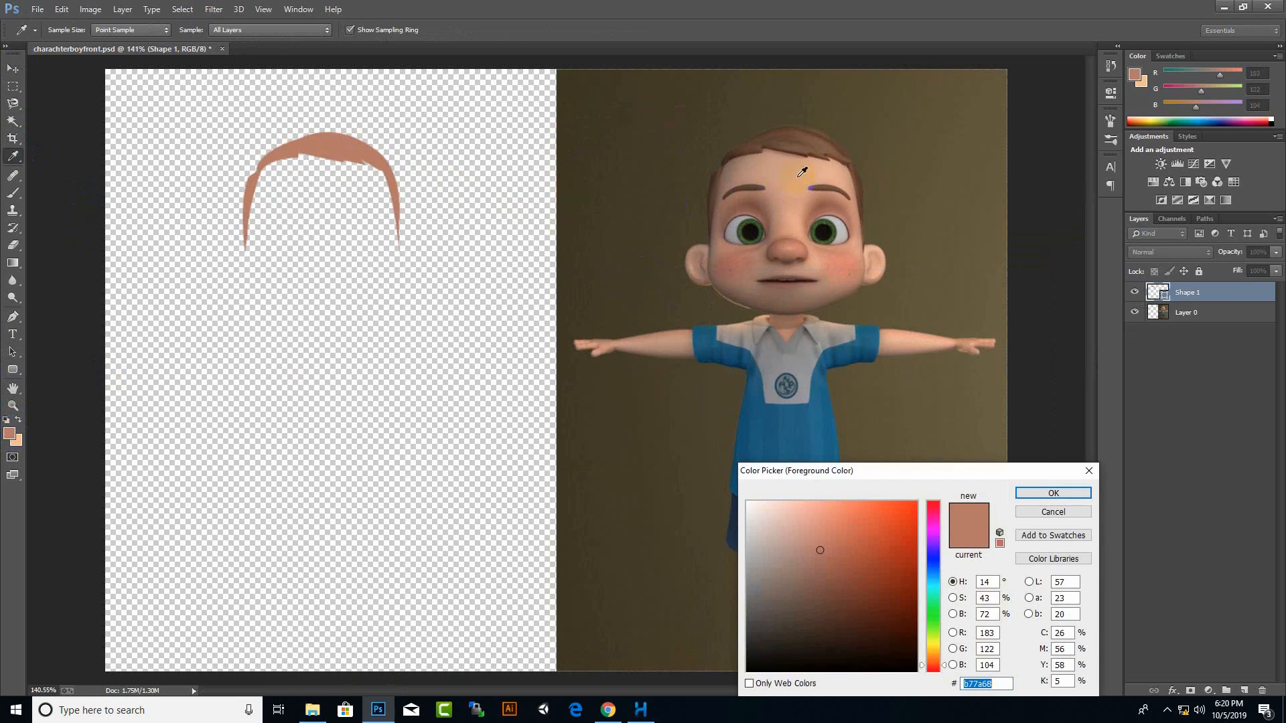
pyautogui.click(815, 132)
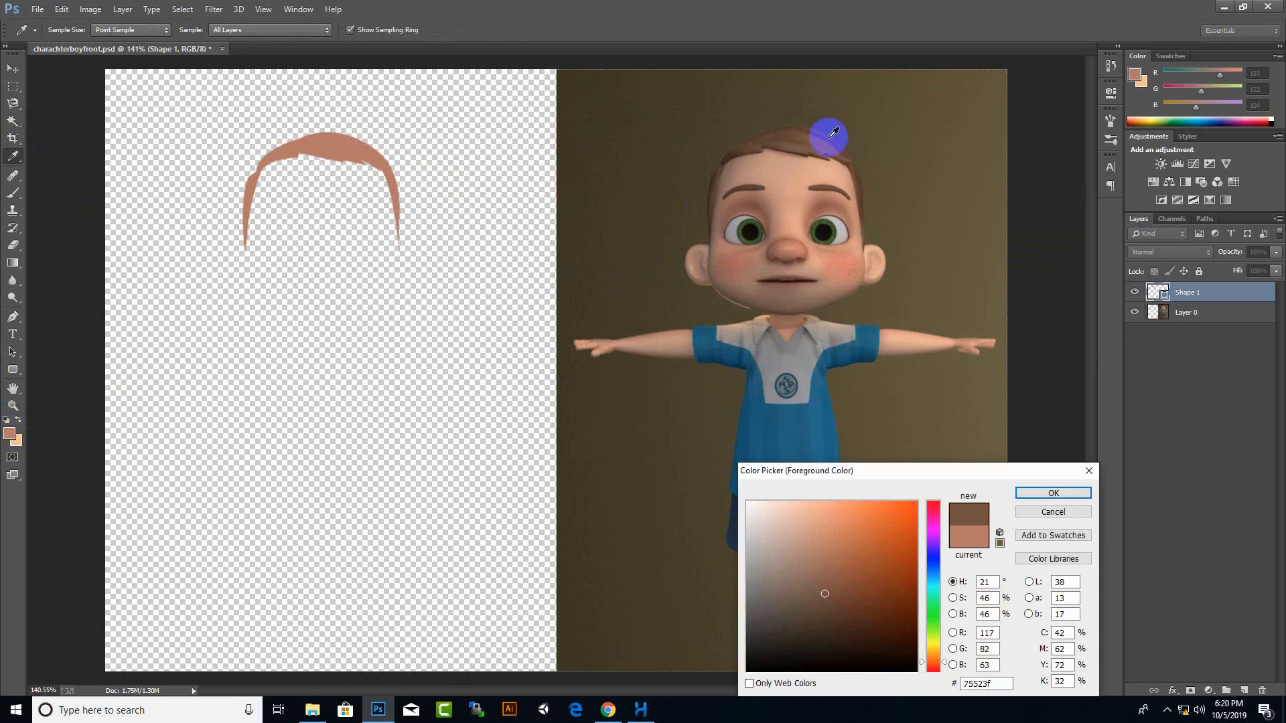
pyautogui.click(831, 133)
pyautogui.click(1045, 494)
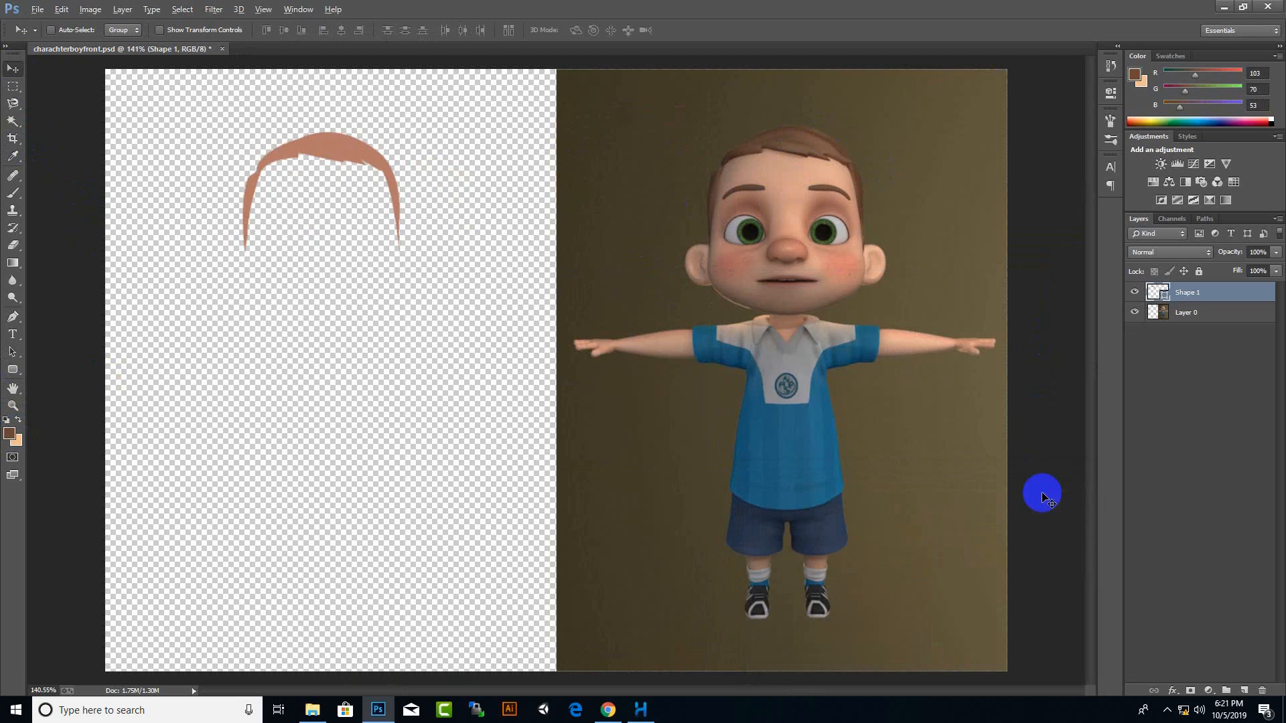
pyautogui.hotkey('alt', 'BackSpace')
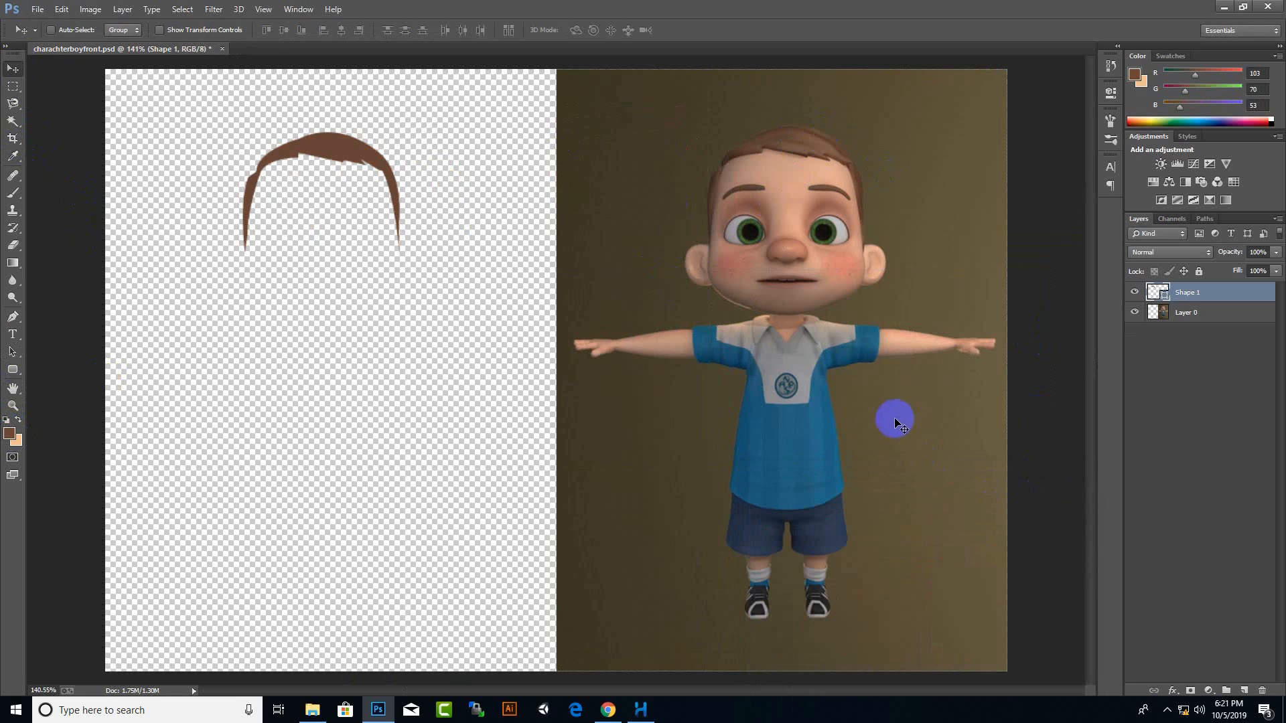
pyautogui.scroll(4, 300, 132)
pyautogui.scroll(2, 302, 134)
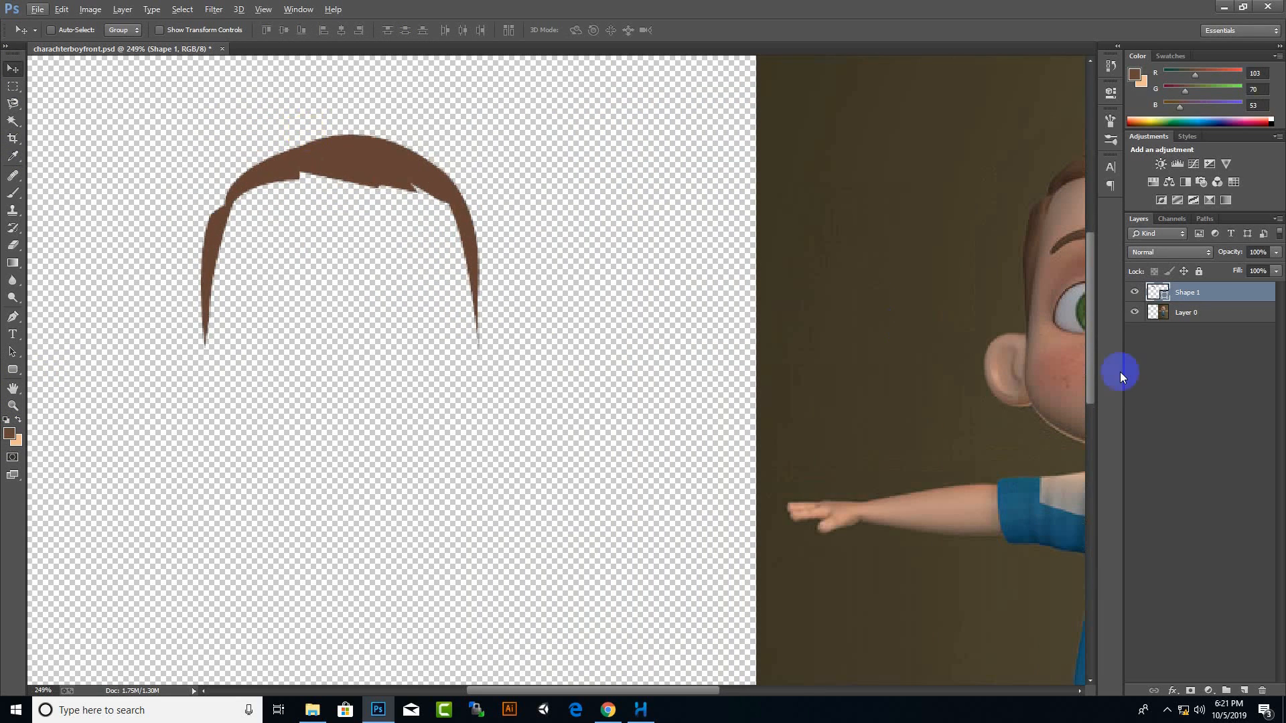
# Name the layer hair and add an Inner Bevel Bevel & Emboss effect with its highlight opacity lowered to roughly a third
pyautogui.press('Return')
pyautogui.rightClick(1186, 299)
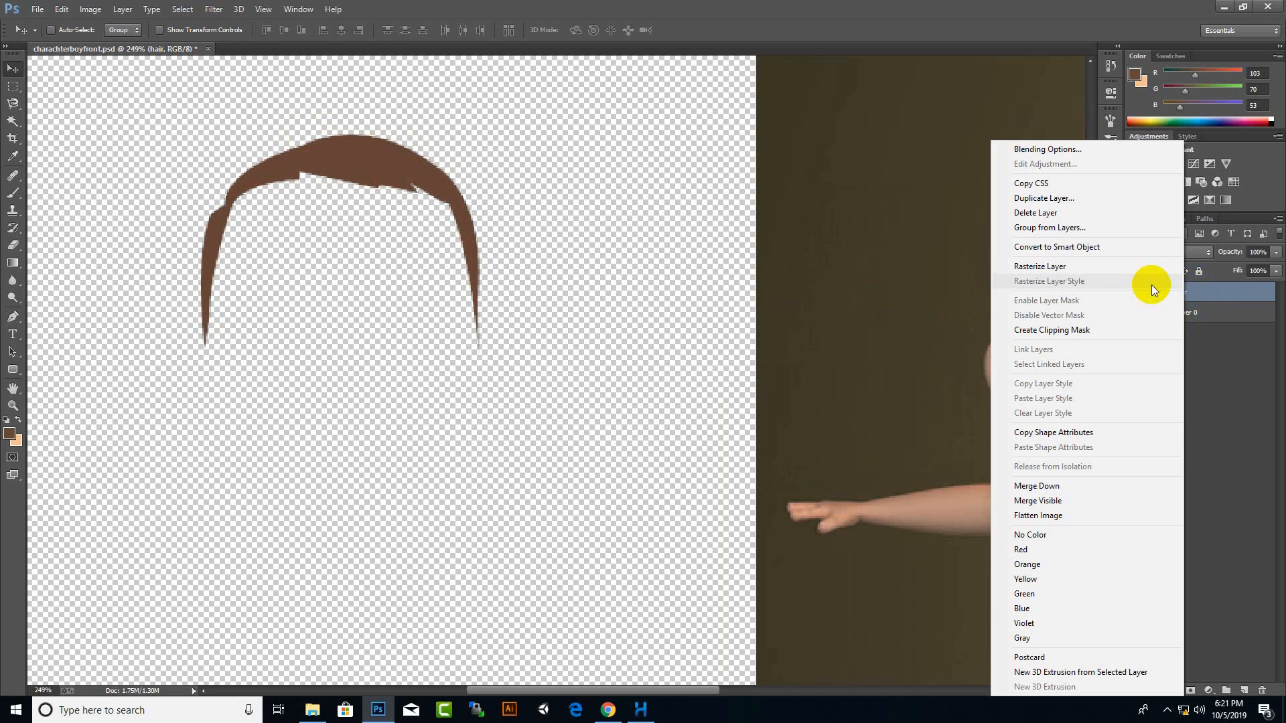
pyautogui.click(1038, 150)
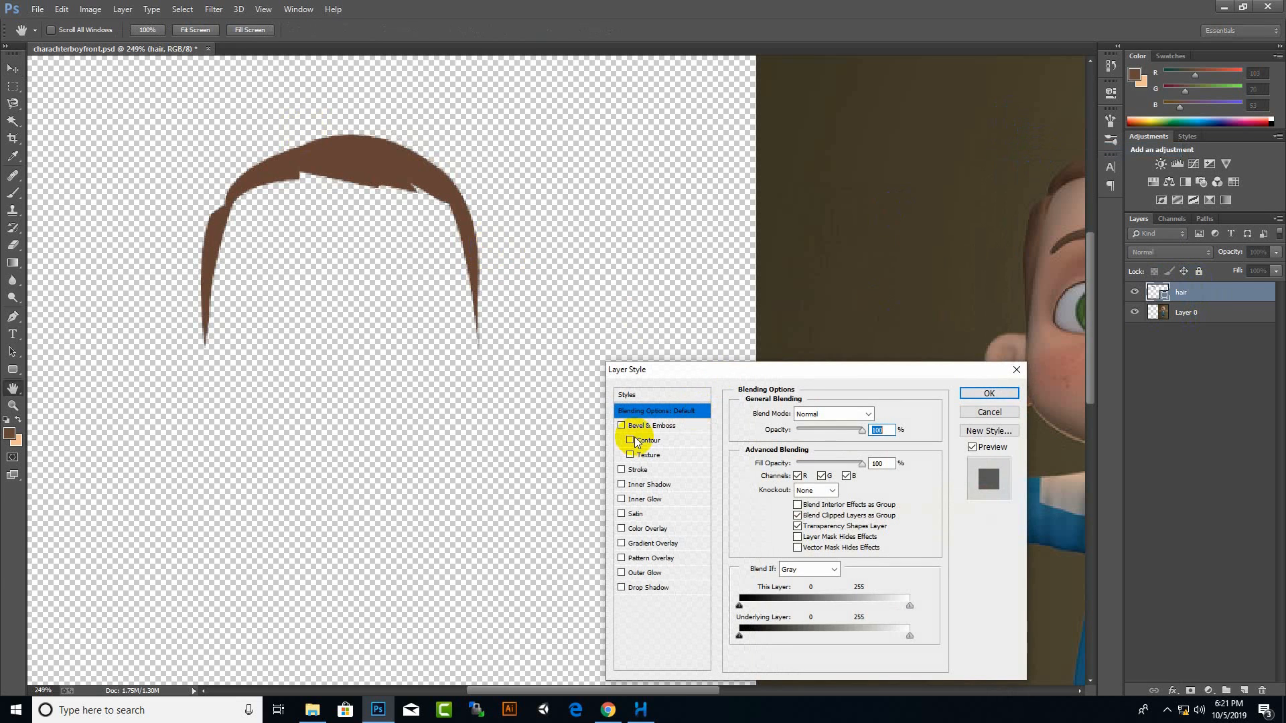
pyautogui.click(622, 426)
pyautogui.click(641, 425)
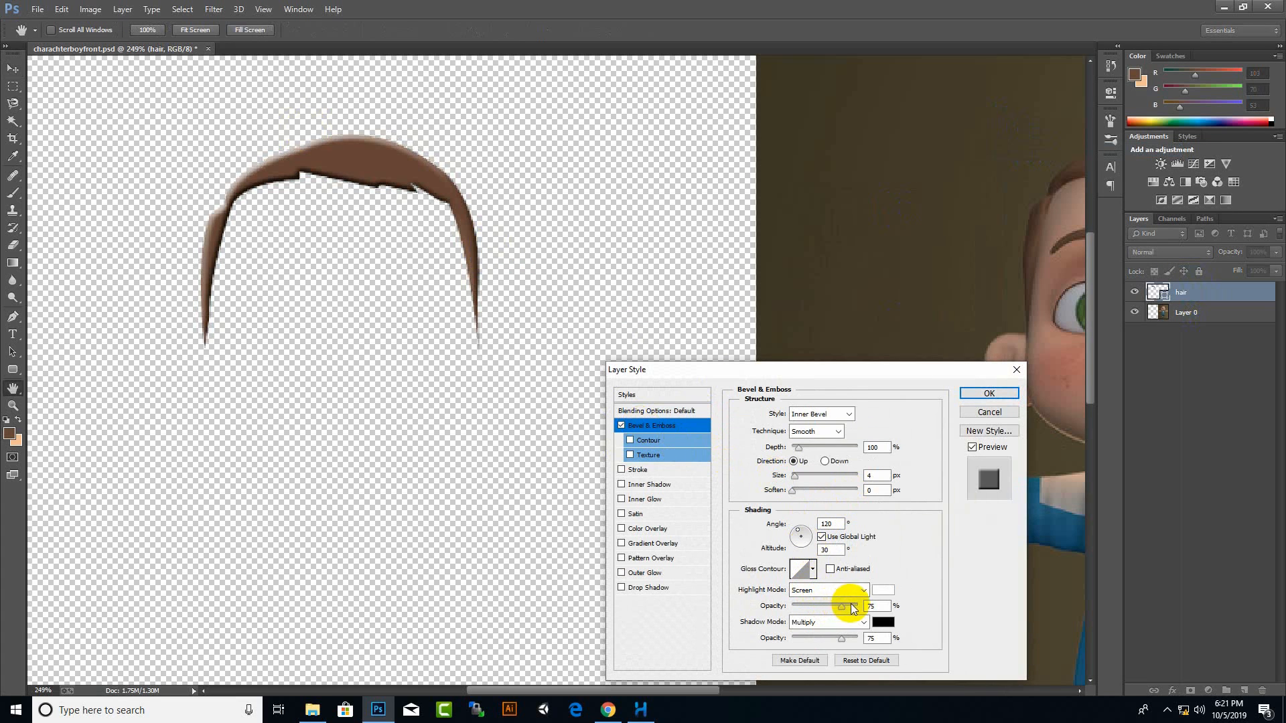
pyautogui.moveTo(842, 608); pyautogui.dragTo(816, 613)
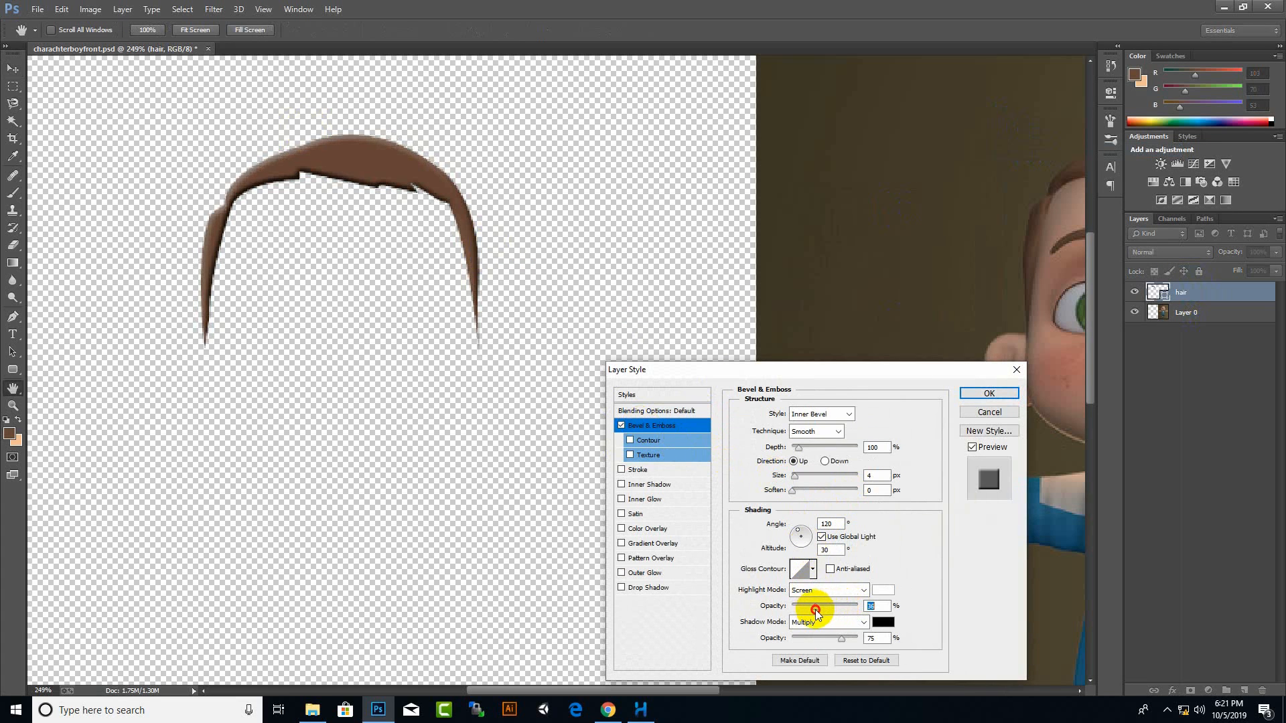
pyautogui.click(988, 395)
# Start a face outline with the Pen tool at the left hairline, follow the fringe notch, and curve across the forehead to the right temple
pyautogui.hotkey('ctrl', '0')
pyautogui.press('v')
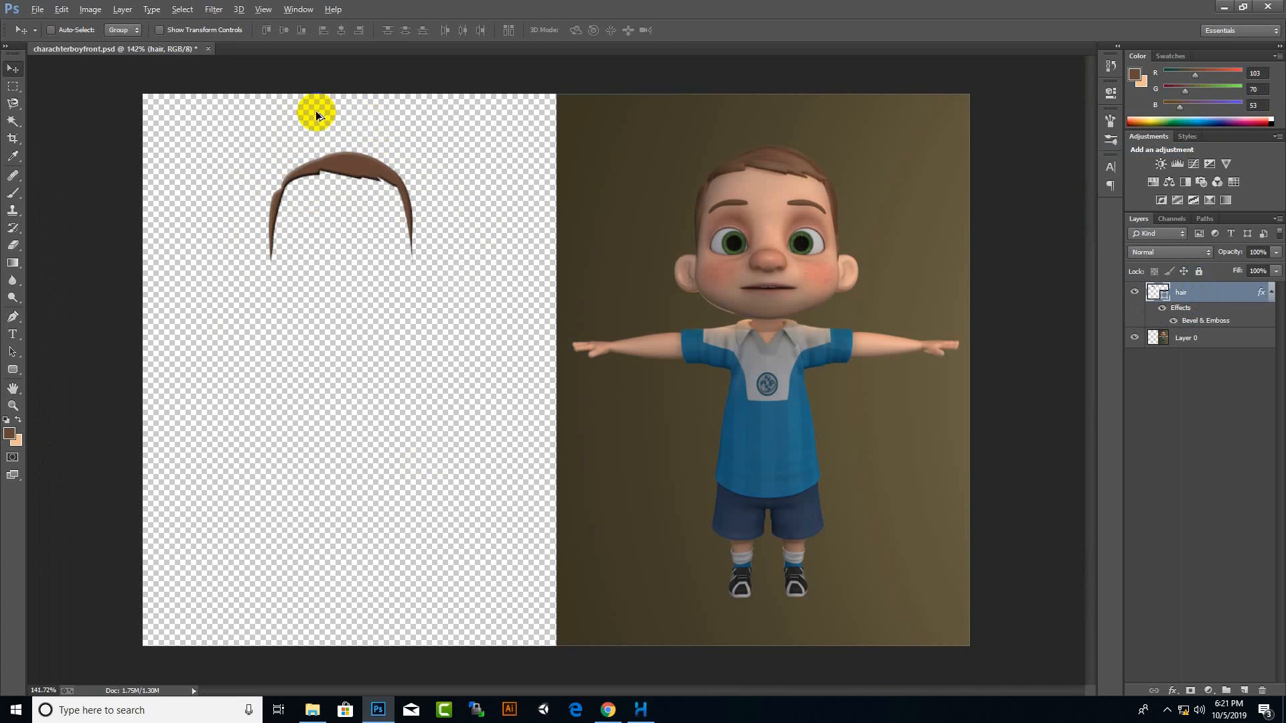
pyautogui.scroll(1, 316, 114)
pyautogui.scroll(4, 950, 123)
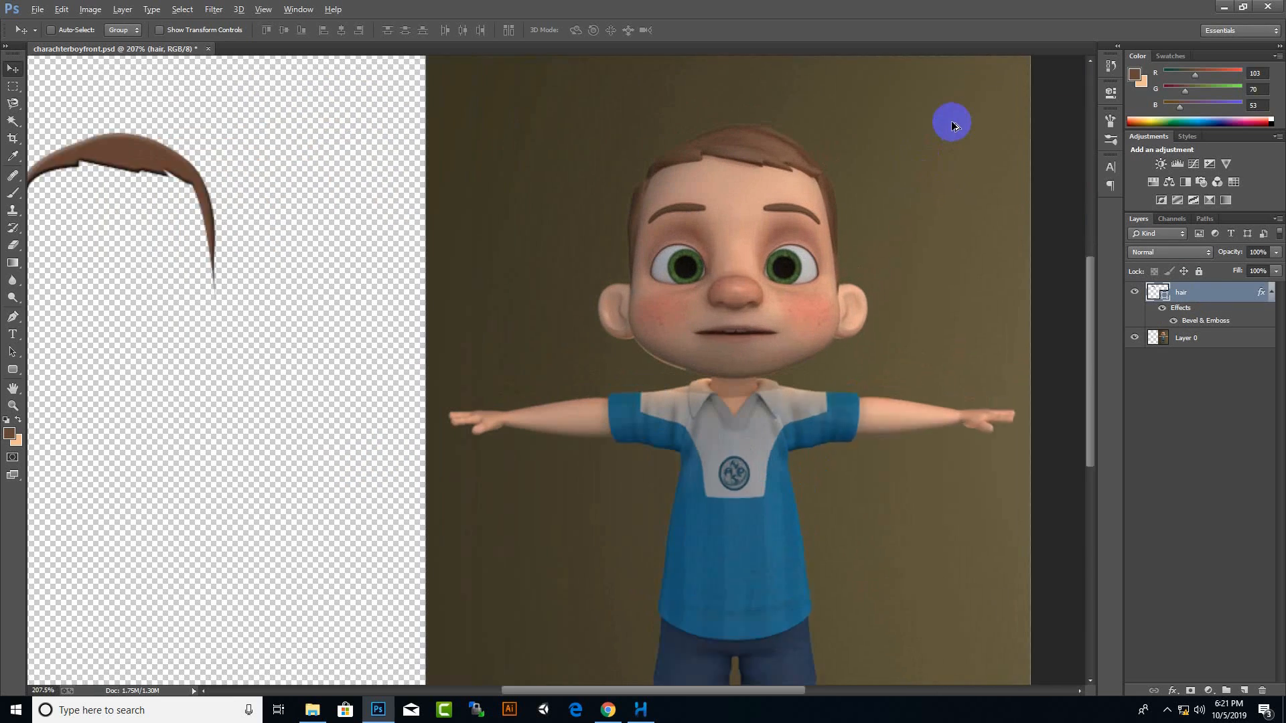
pyautogui.click(13, 317)
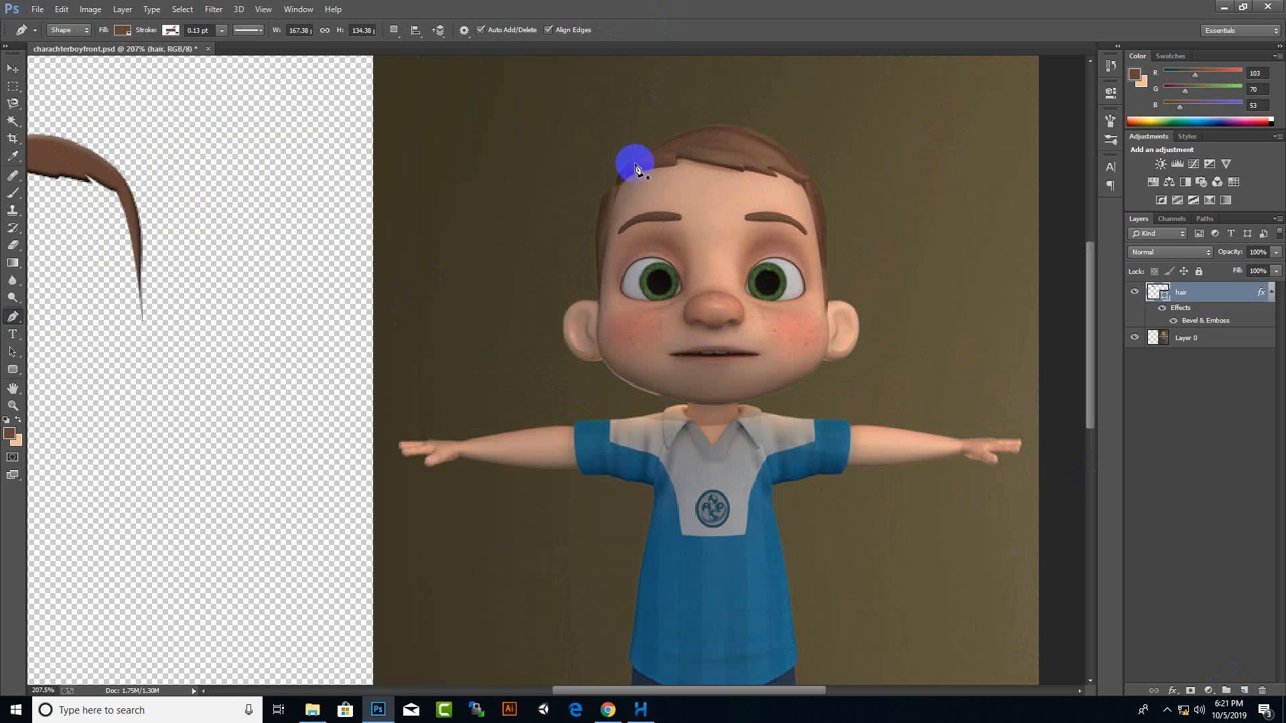
pyautogui.scroll(4, 635, 182)
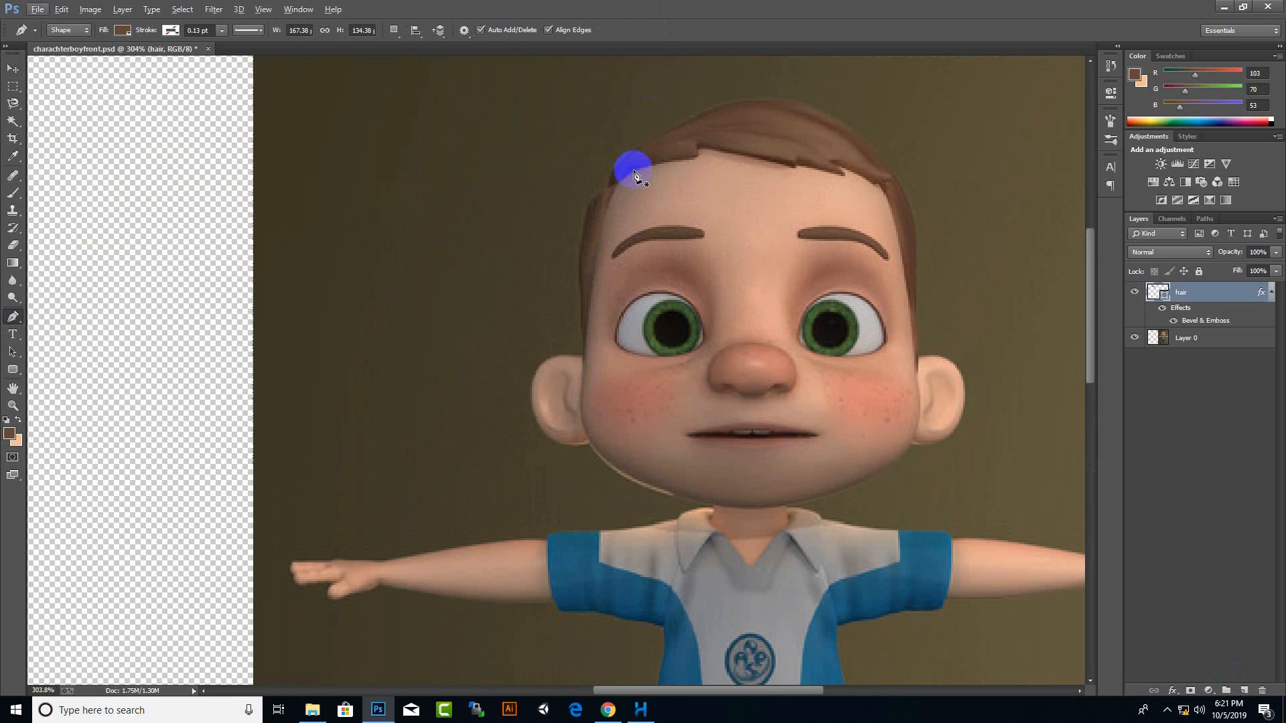
pyautogui.click(634, 171)
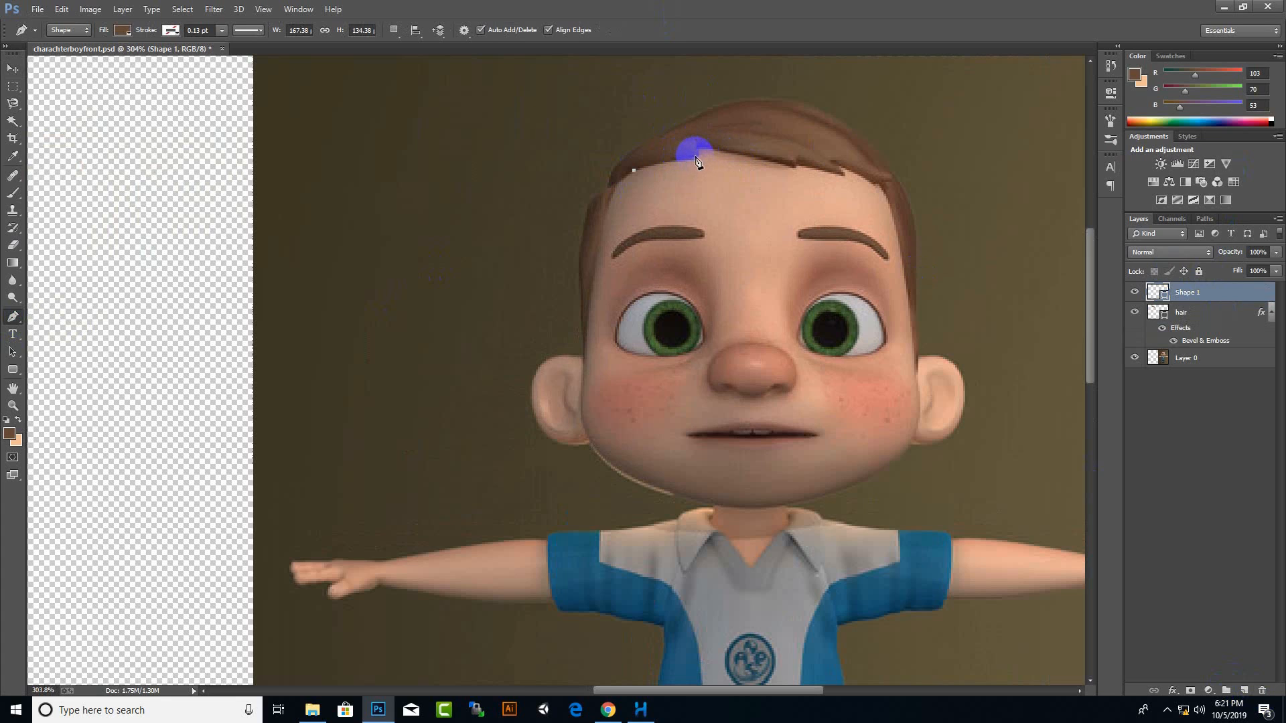
pyautogui.moveTo(695, 156); pyautogui.dragTo(710, 156)
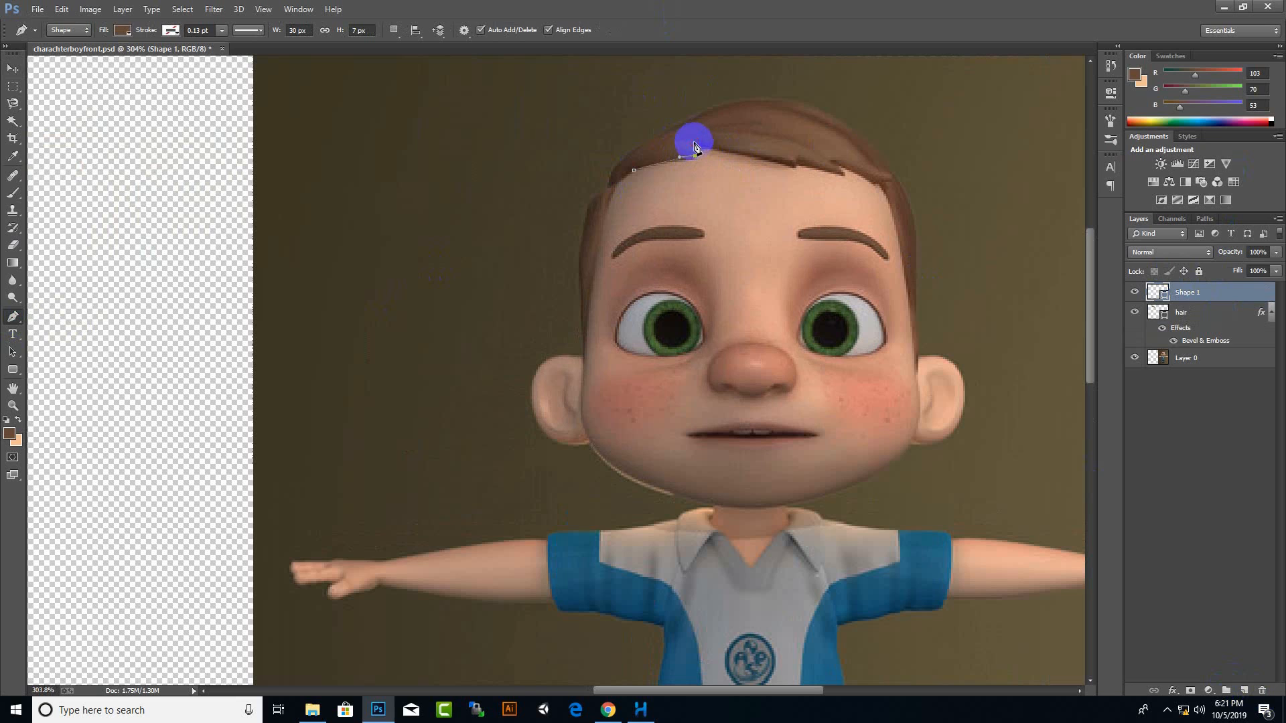
pyautogui.click(694, 143)
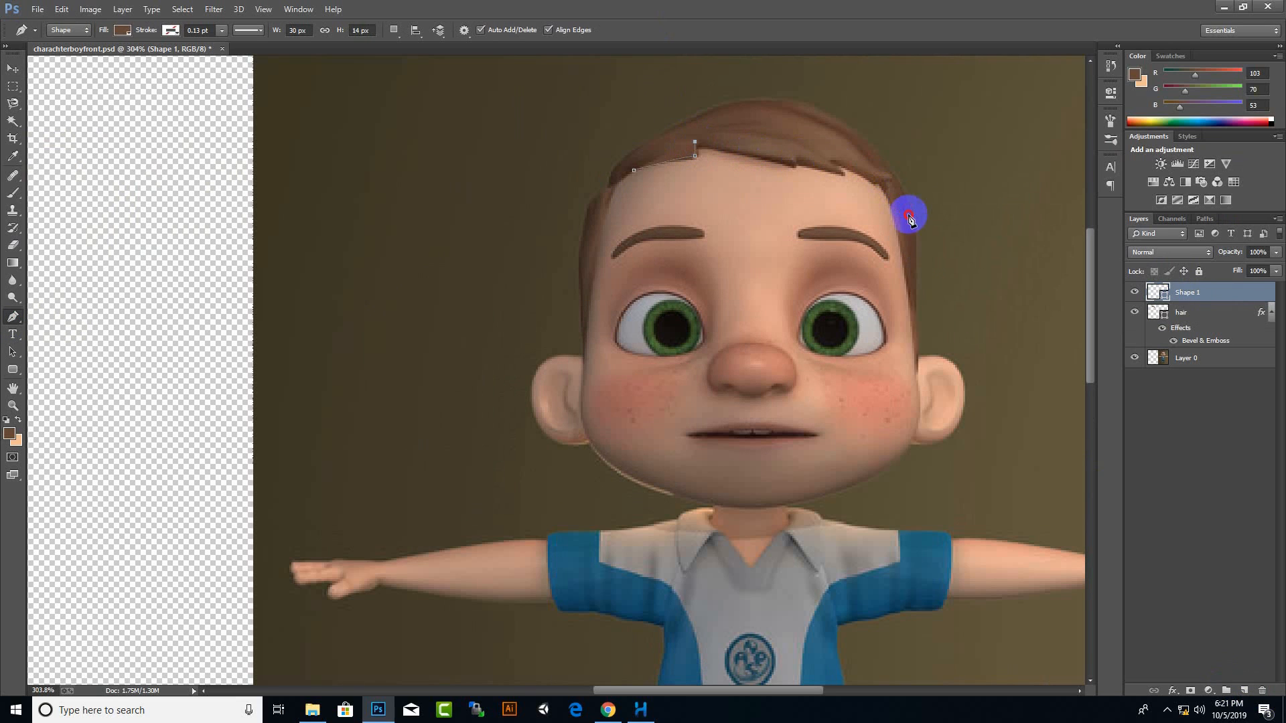
pyautogui.moveTo(894, 196); pyautogui.dragTo(918, 259)
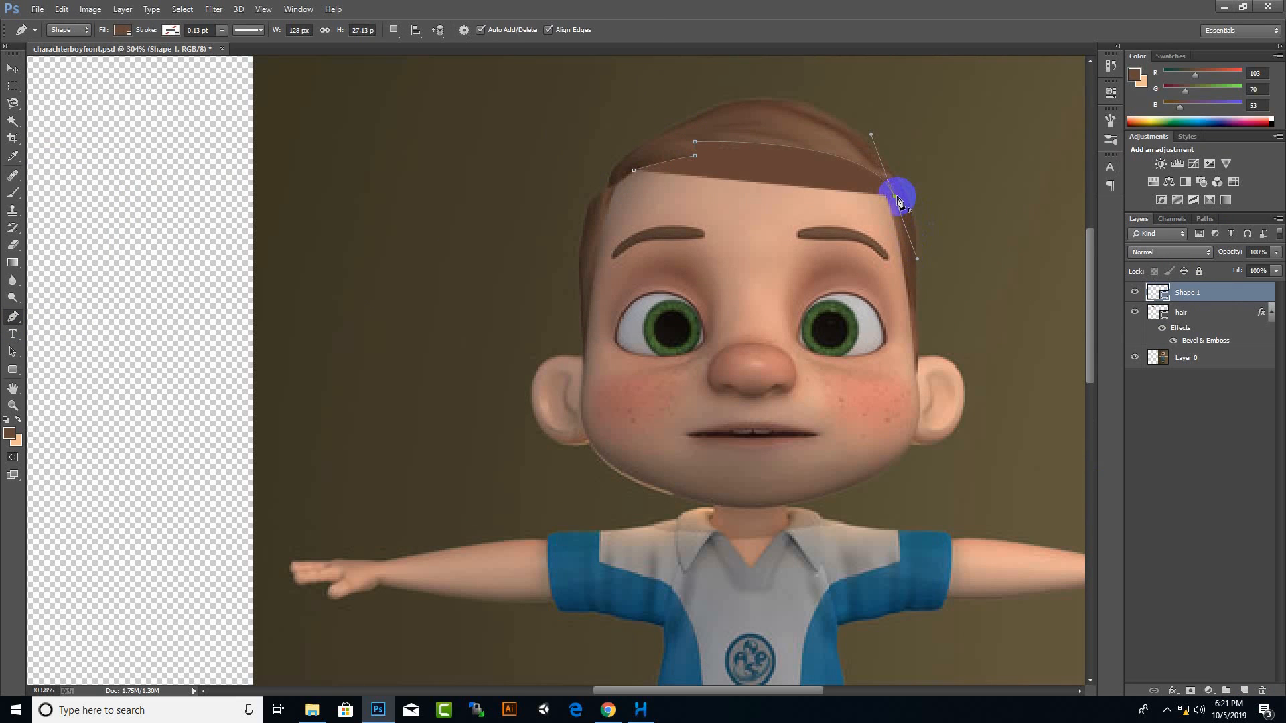
pyautogui.keyDown('alt'); pyautogui.click(895, 198); pyautogui.keyUp('alt')
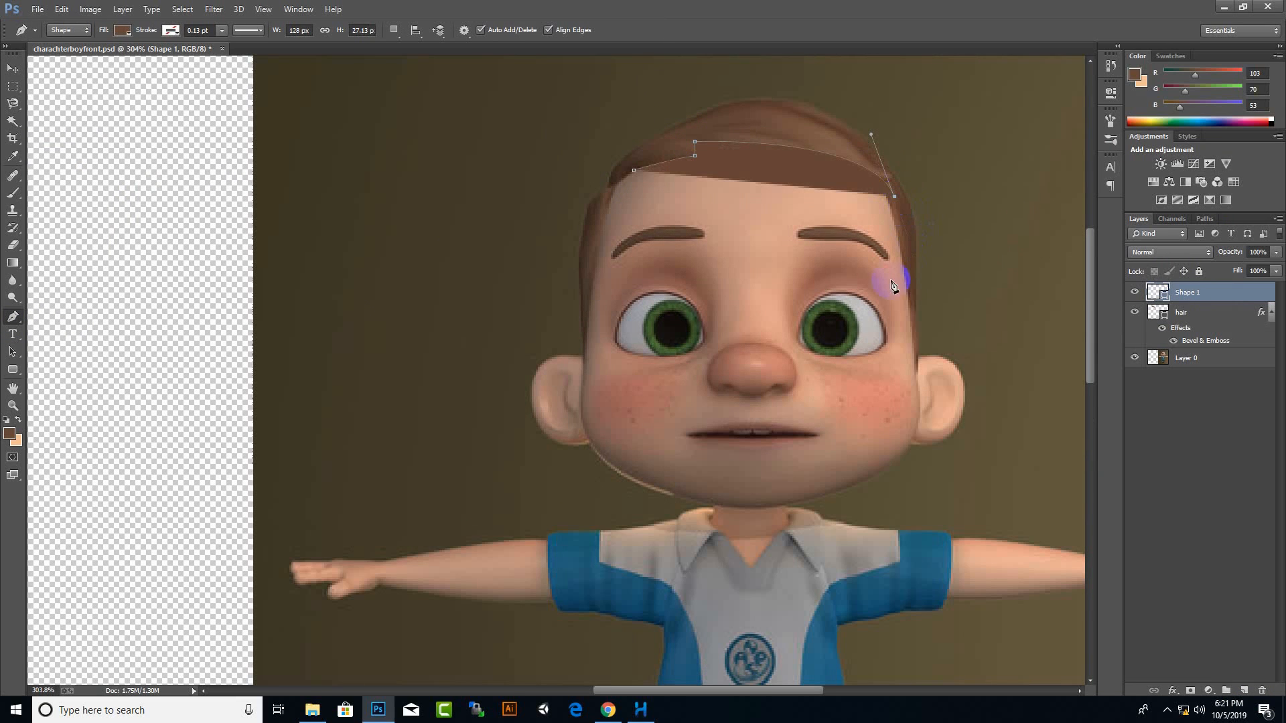
# Continue the face path down the right sideburn to the ear and around to the jaw, and set the shape's fill to none
pyautogui.click(919, 384)
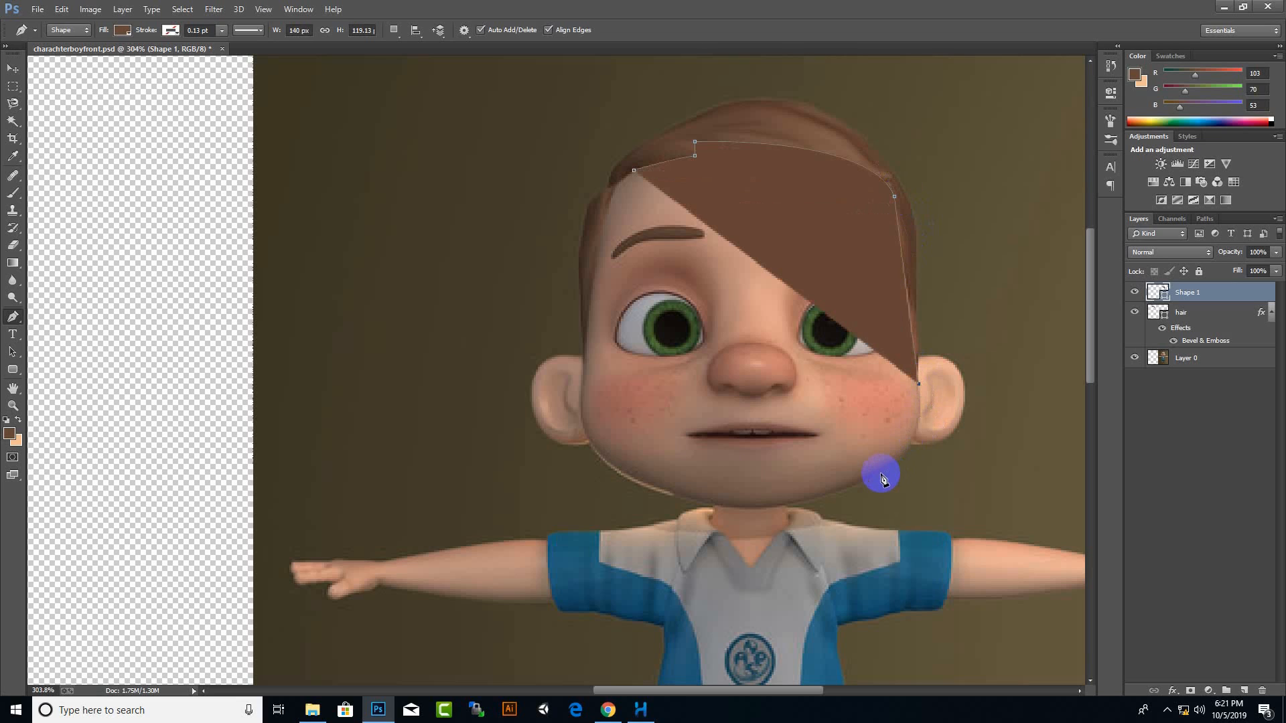
pyautogui.moveTo(881, 475); pyautogui.dragTo(831, 497)
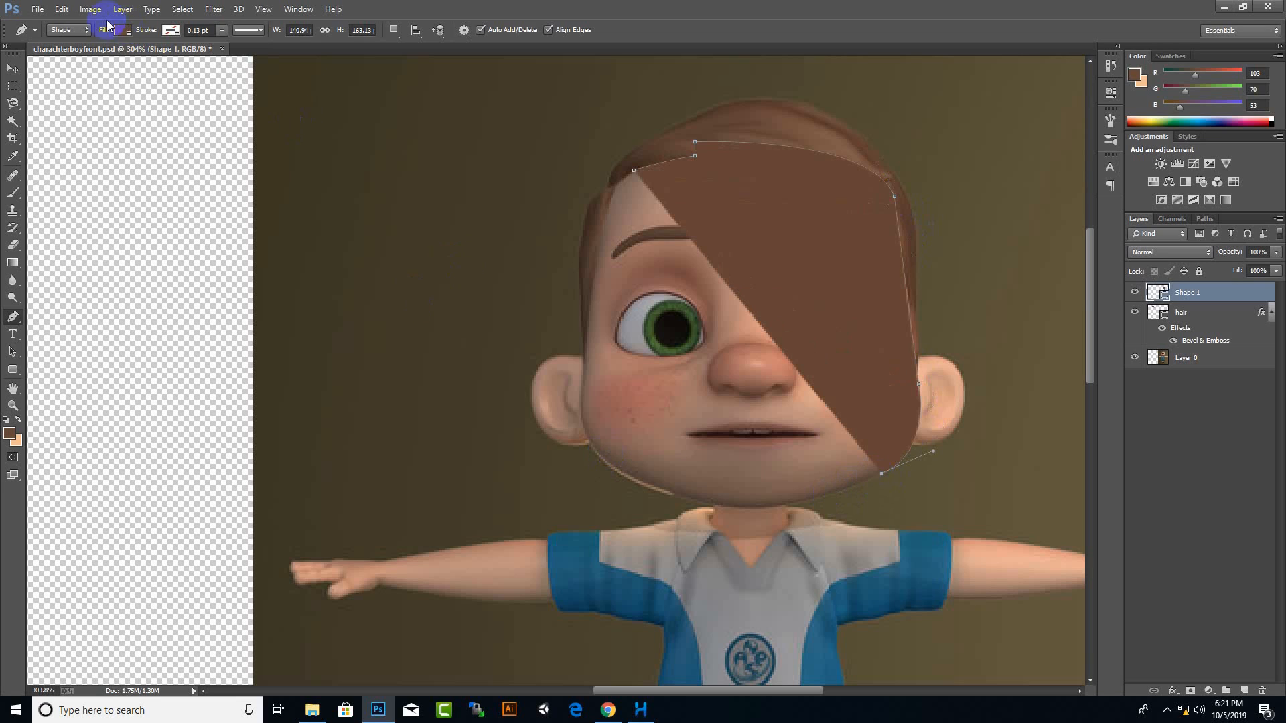
pyautogui.click(122, 31)
pyautogui.click(67, 58)
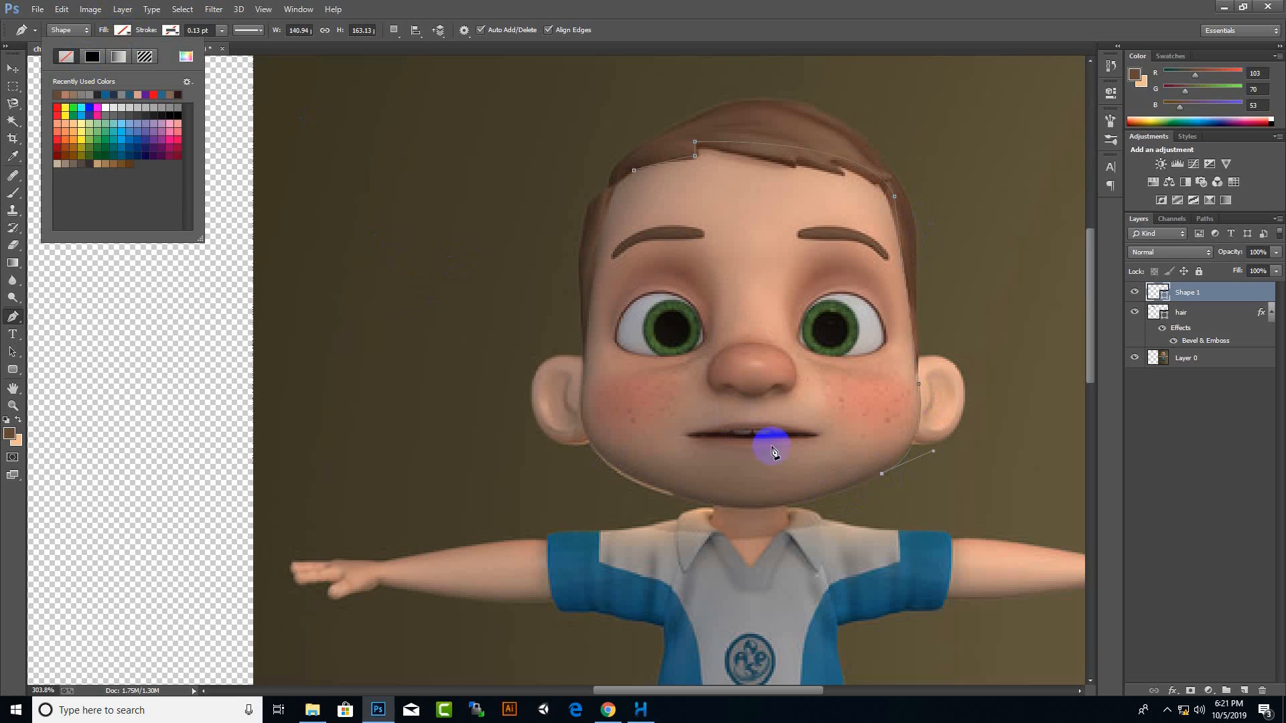
# Curve the face path under the chin and up the left cheek to the temple, and close it at the hairline starting point
pyautogui.moveTo(631, 480); pyautogui.dragTo(494, 414)
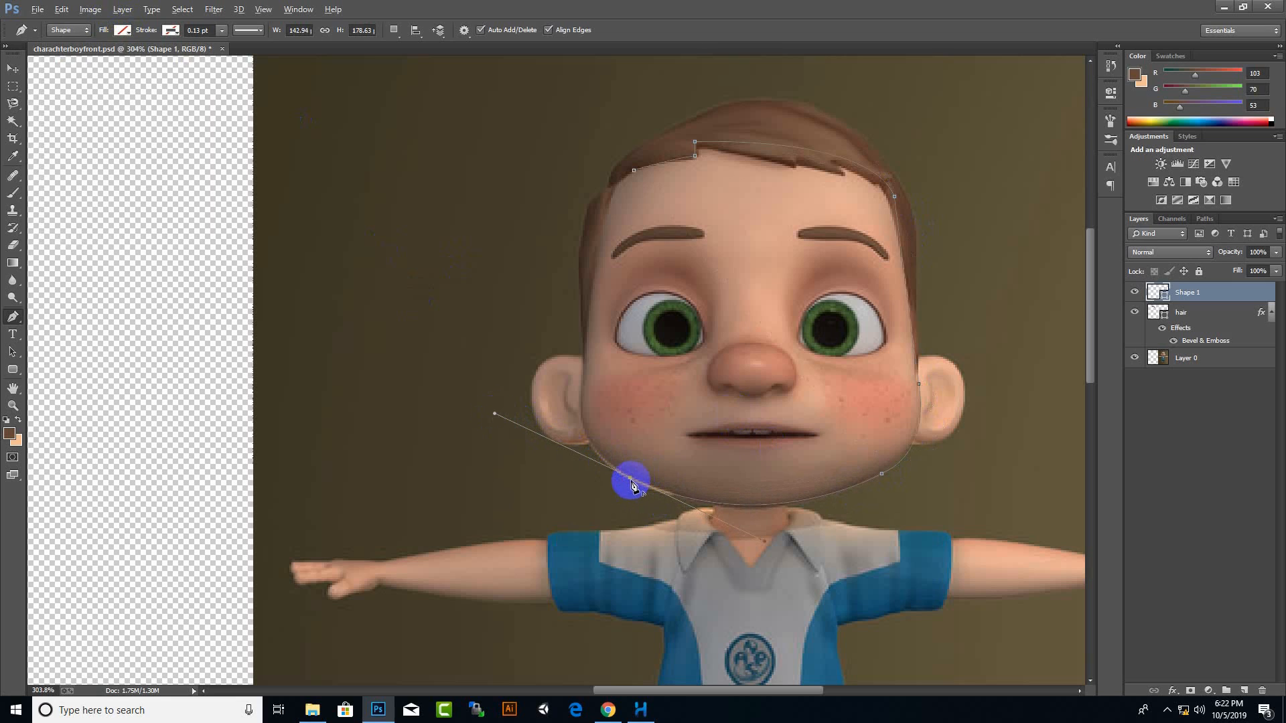
pyautogui.click(629, 477)
pyautogui.moveTo(581, 396); pyautogui.dragTo(578, 314)
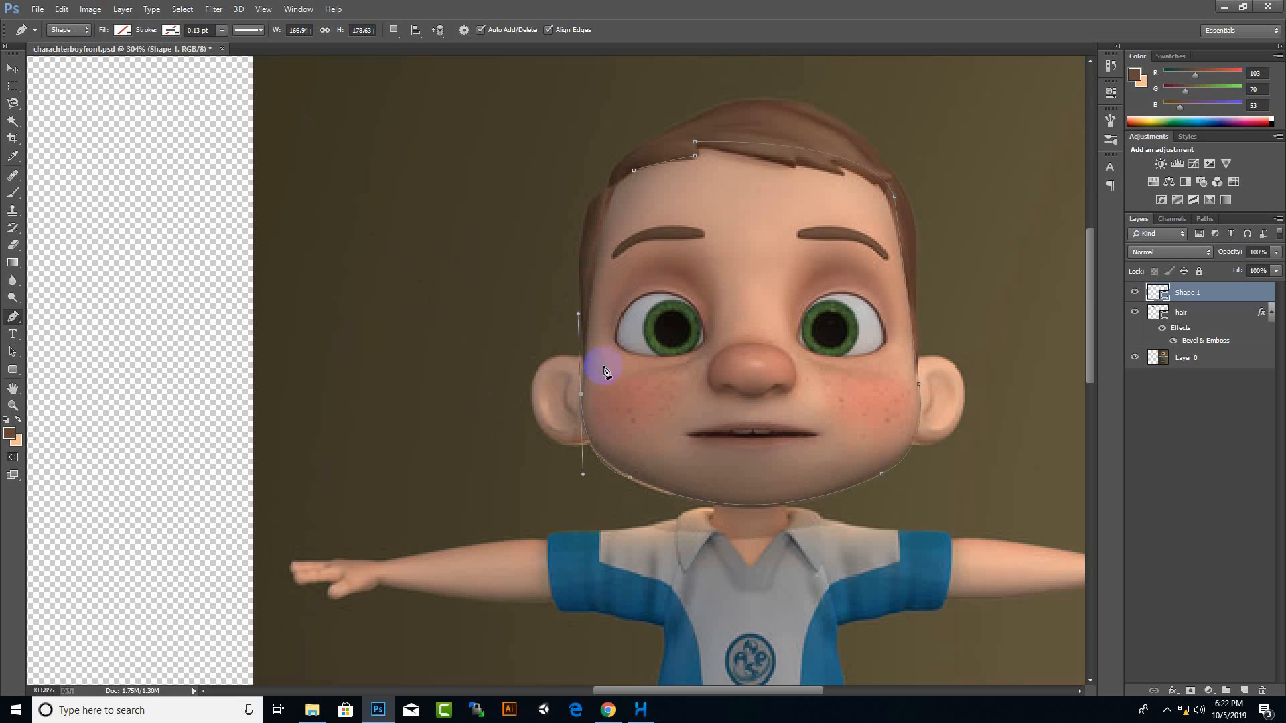
pyautogui.click(582, 396)
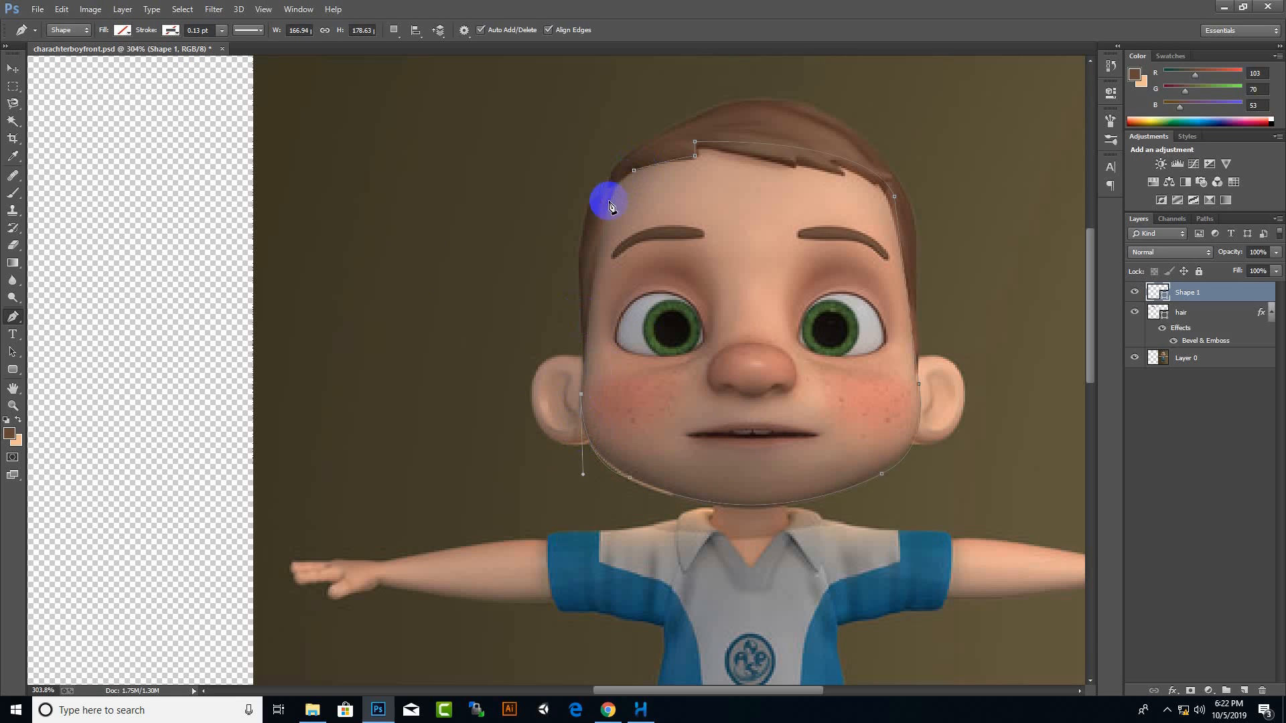
pyautogui.moveTo(616, 189); pyautogui.dragTo(642, 142)
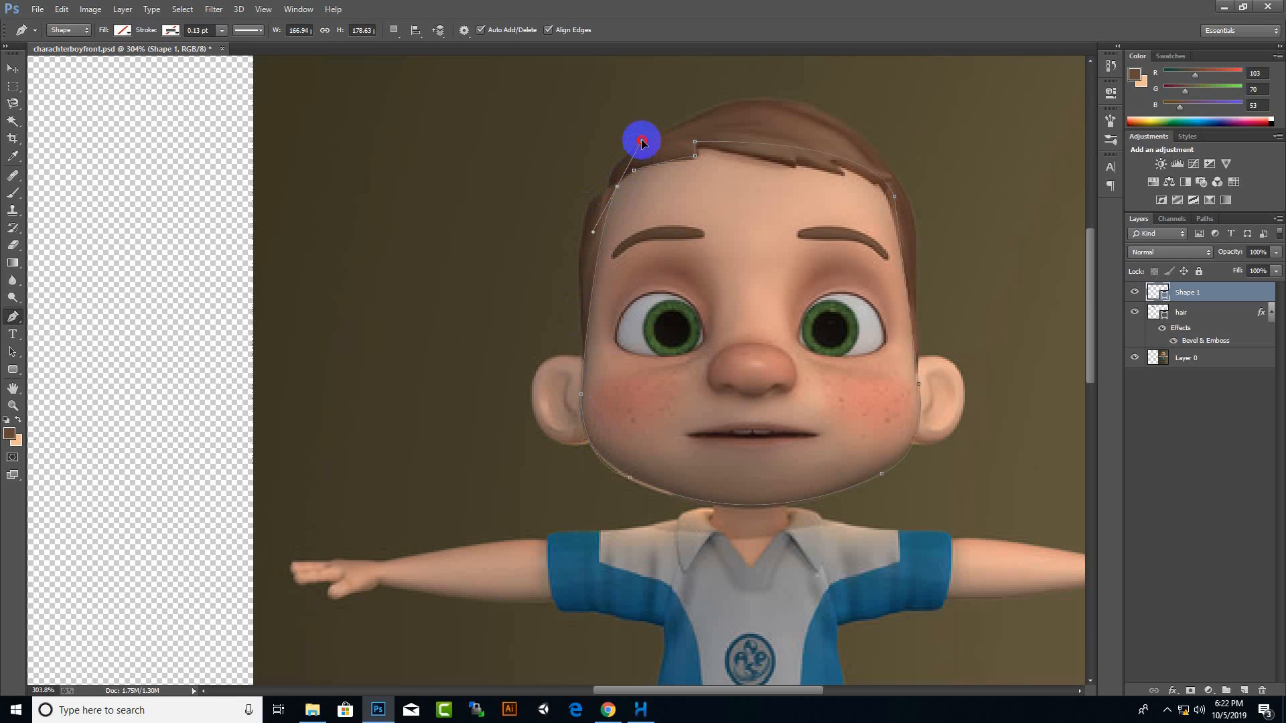
pyautogui.click(617, 187)
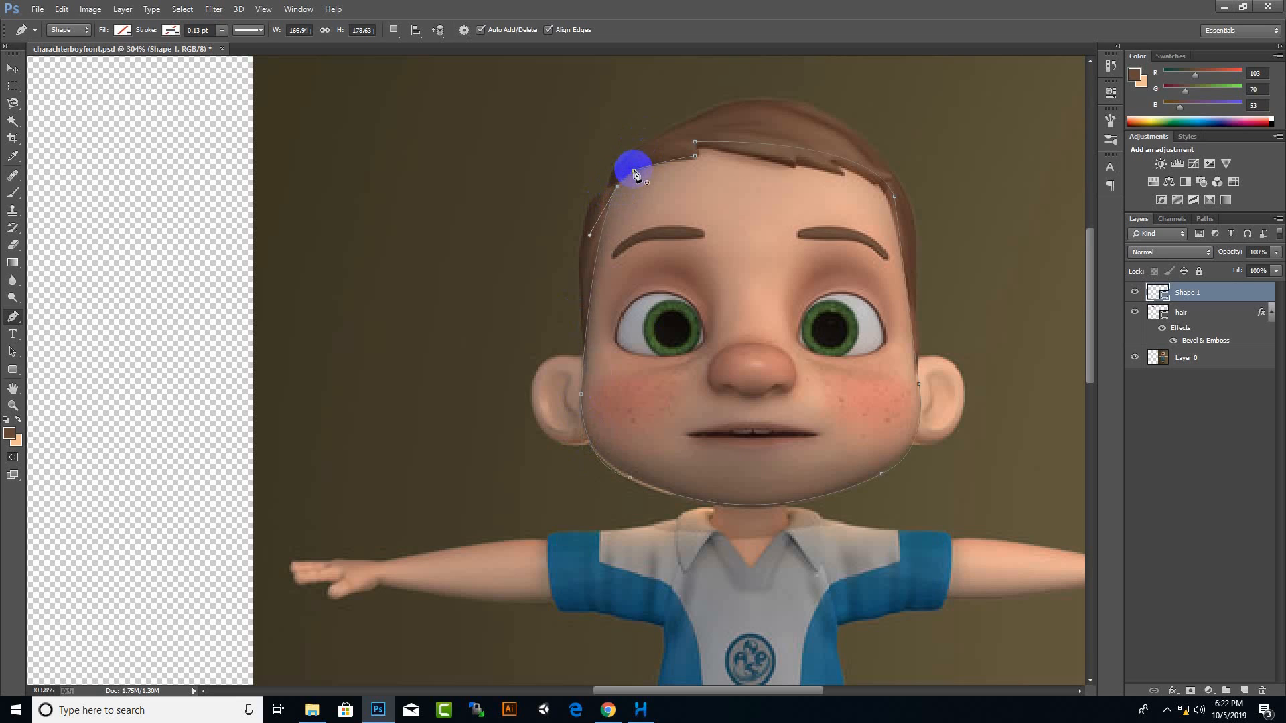
pyautogui.click(634, 172)
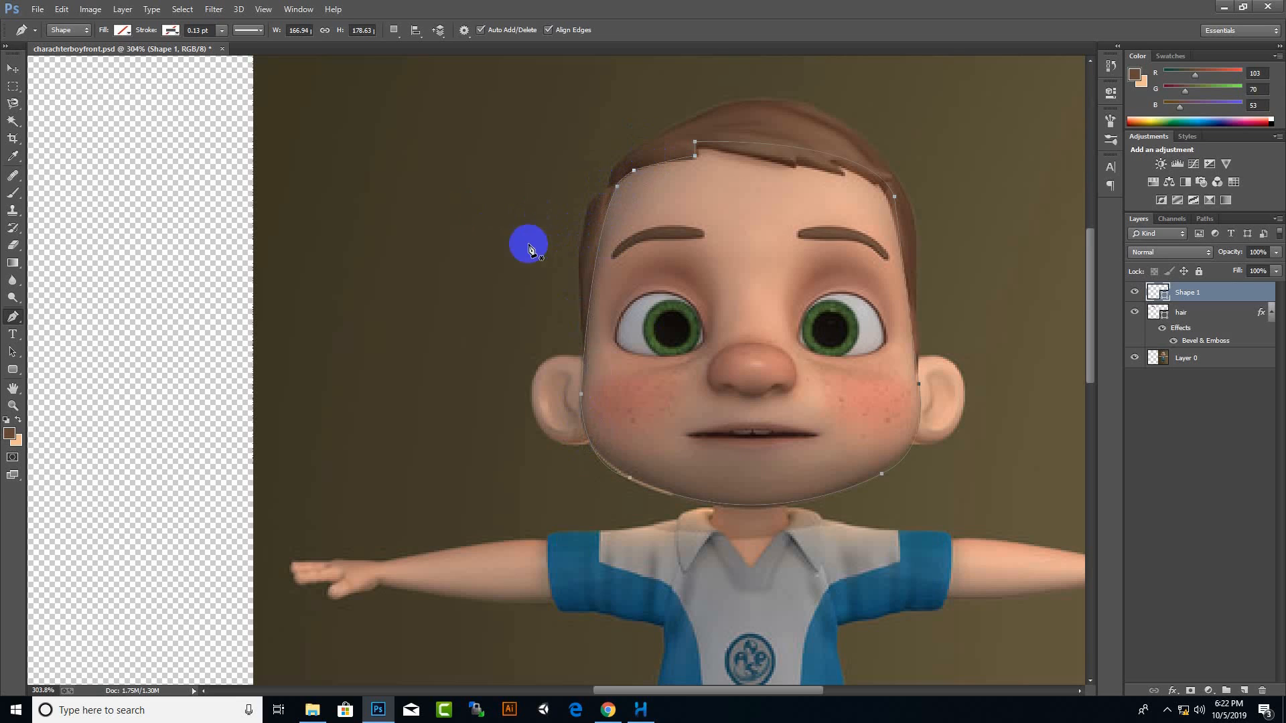
# Fill the face shape with a salmon recently used color and move it onto the empty canvas area just below the hair
pyautogui.click(128, 31)
pyautogui.click(137, 95)
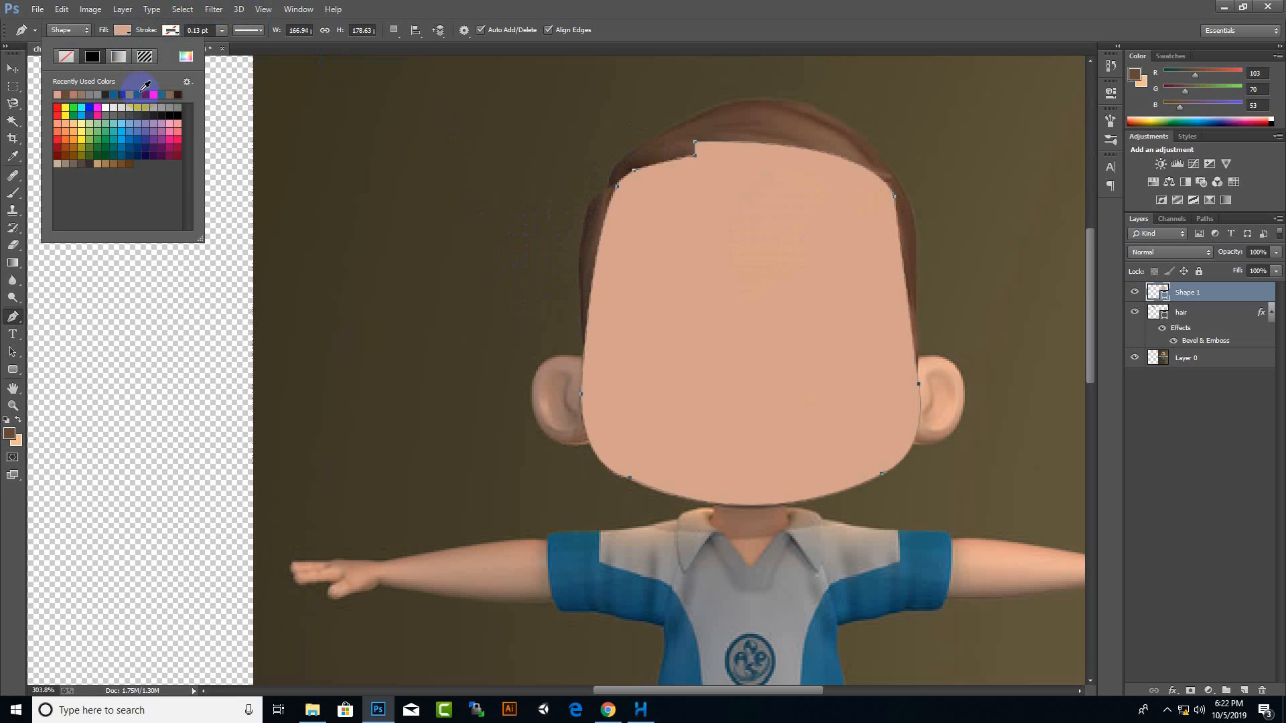
pyautogui.click(13, 67)
pyautogui.scroll(-5, 740, 306)
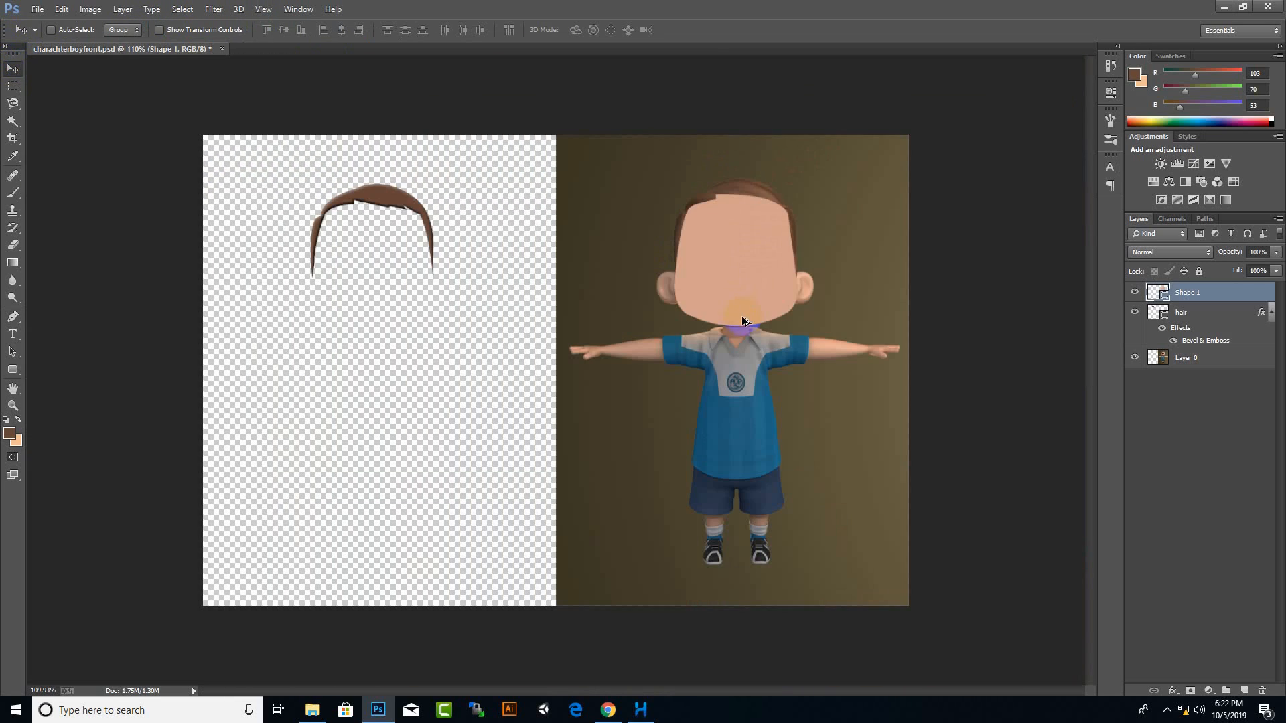
pyautogui.moveTo(722, 315); pyautogui.dragTo(358, 365)
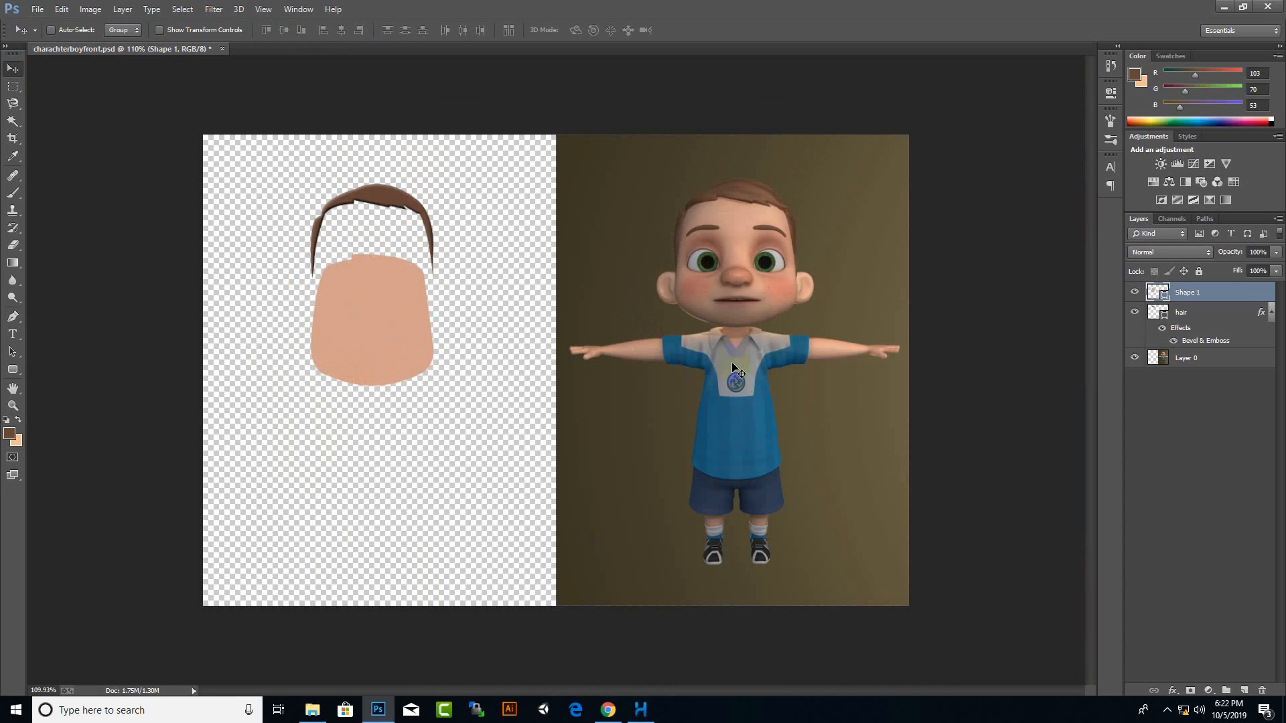
# Sample a skin tone from the boy as the foreground color (RGB 206, 154, 132) and fill the face shape with it
pyautogui.scroll(4, 420, 341)
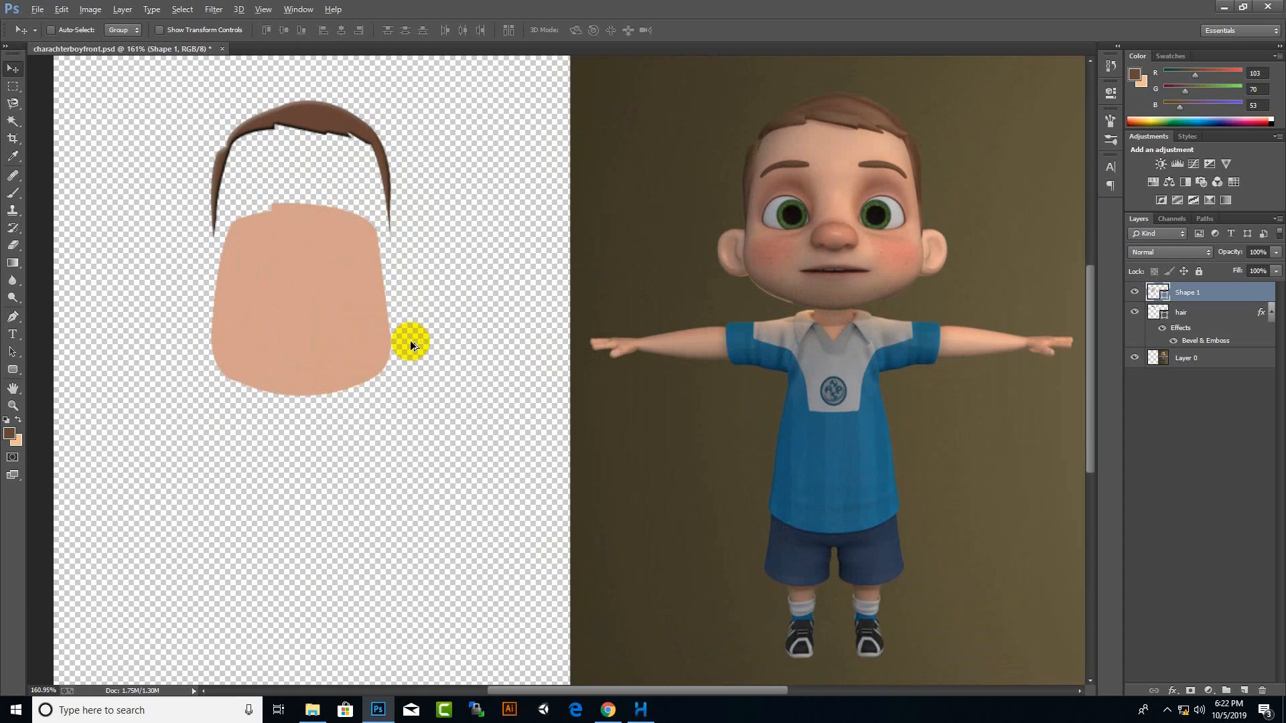
pyautogui.click(10, 433)
pyautogui.click(828, 164)
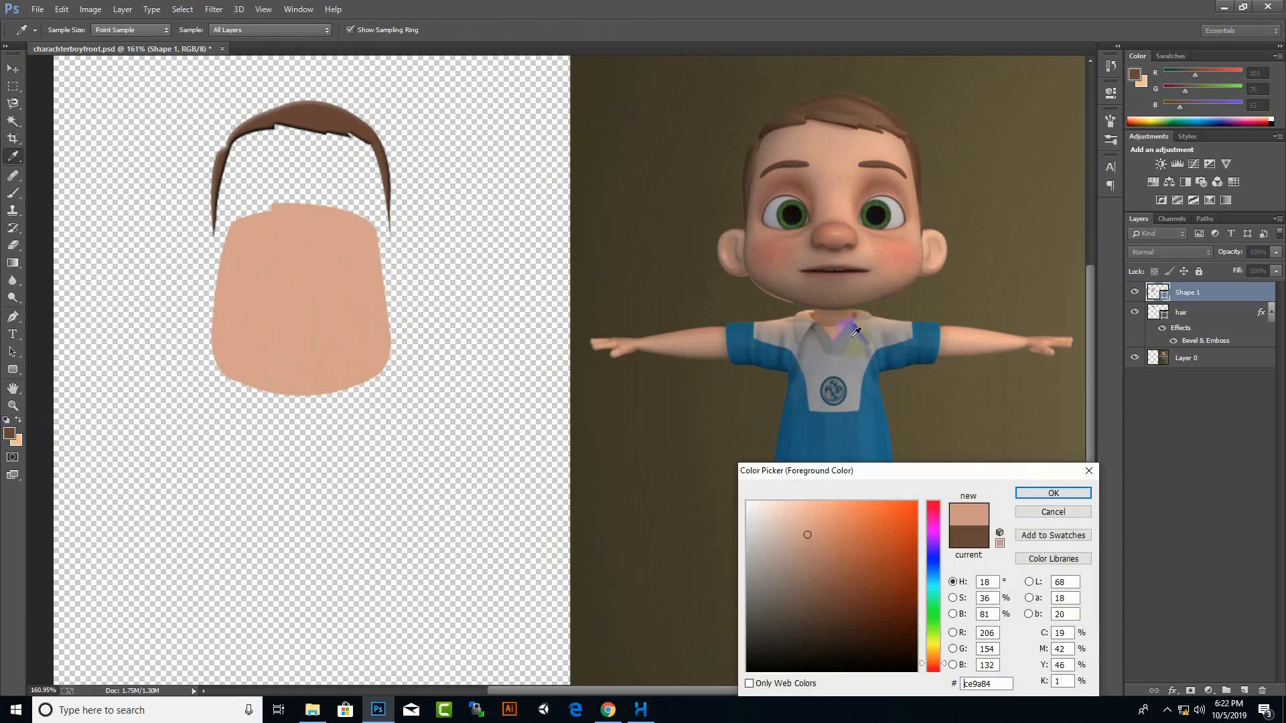
pyautogui.click(1055, 493)
pyautogui.hotkey('alt', 'BackSpace')
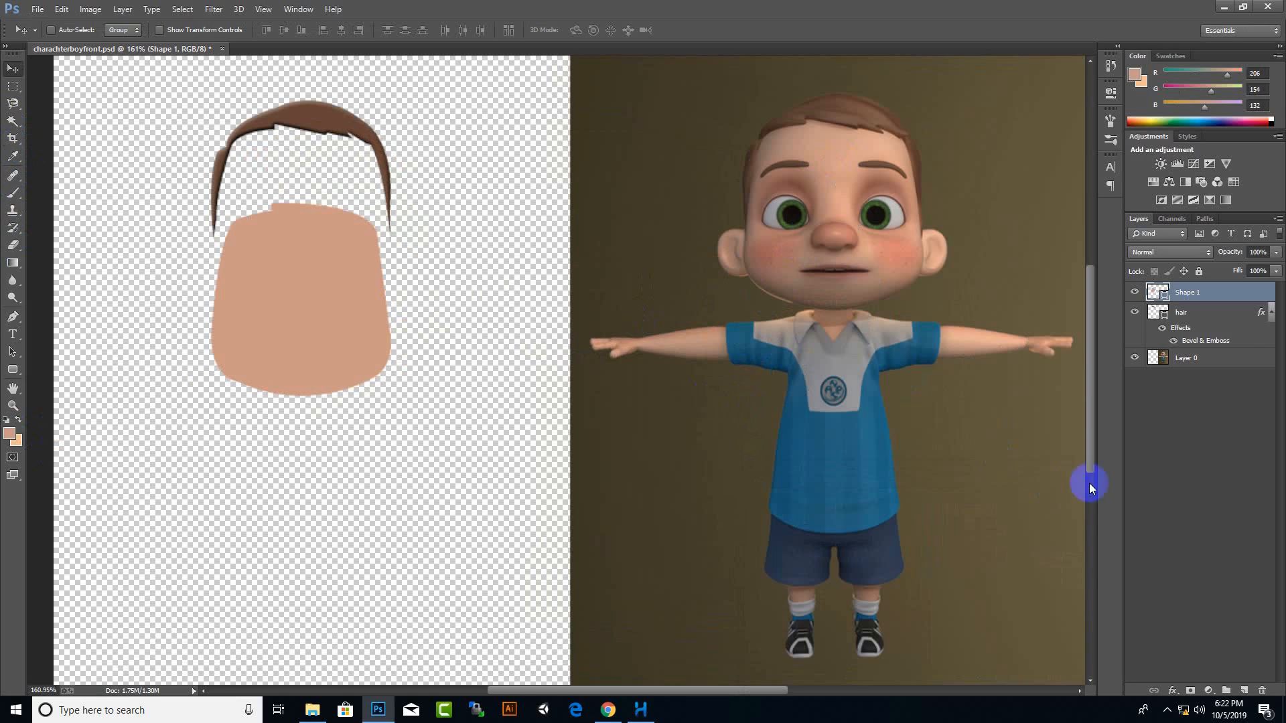
# Rename the face shape's layer as face
pyautogui.doubleClick(1198, 305)
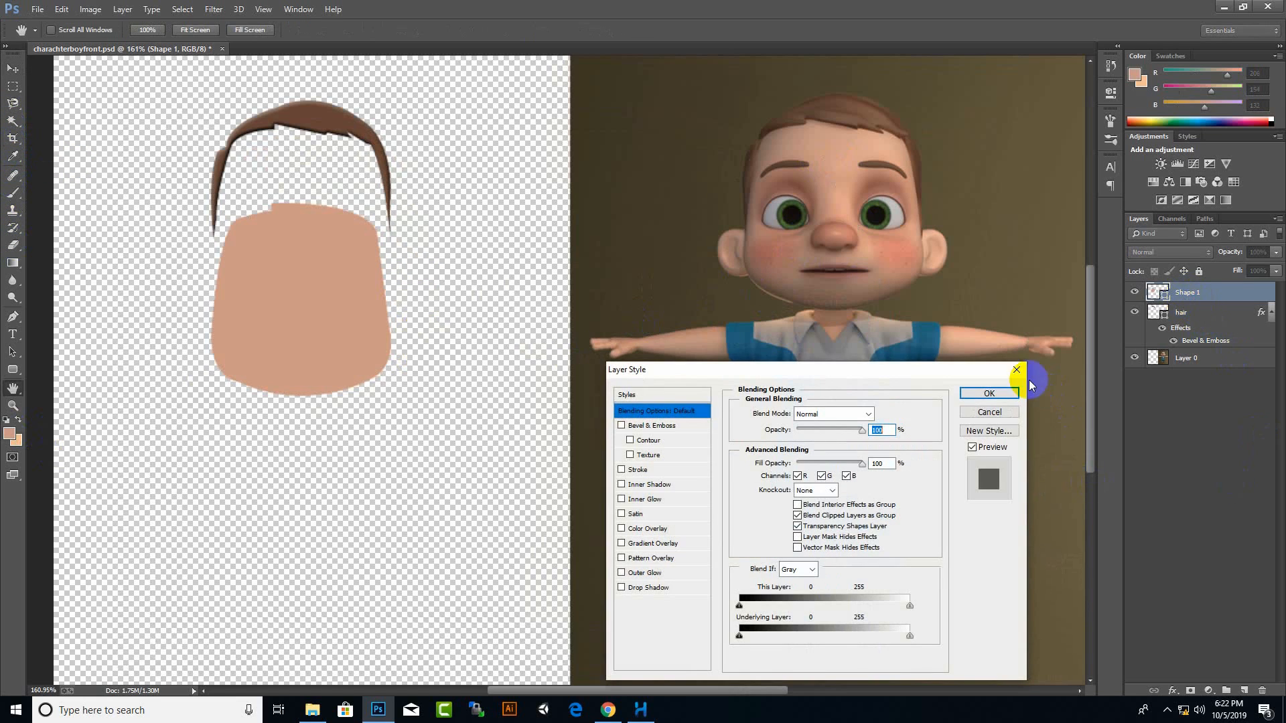
pyautogui.click(995, 418)
pyautogui.doubleClick(1183, 293)
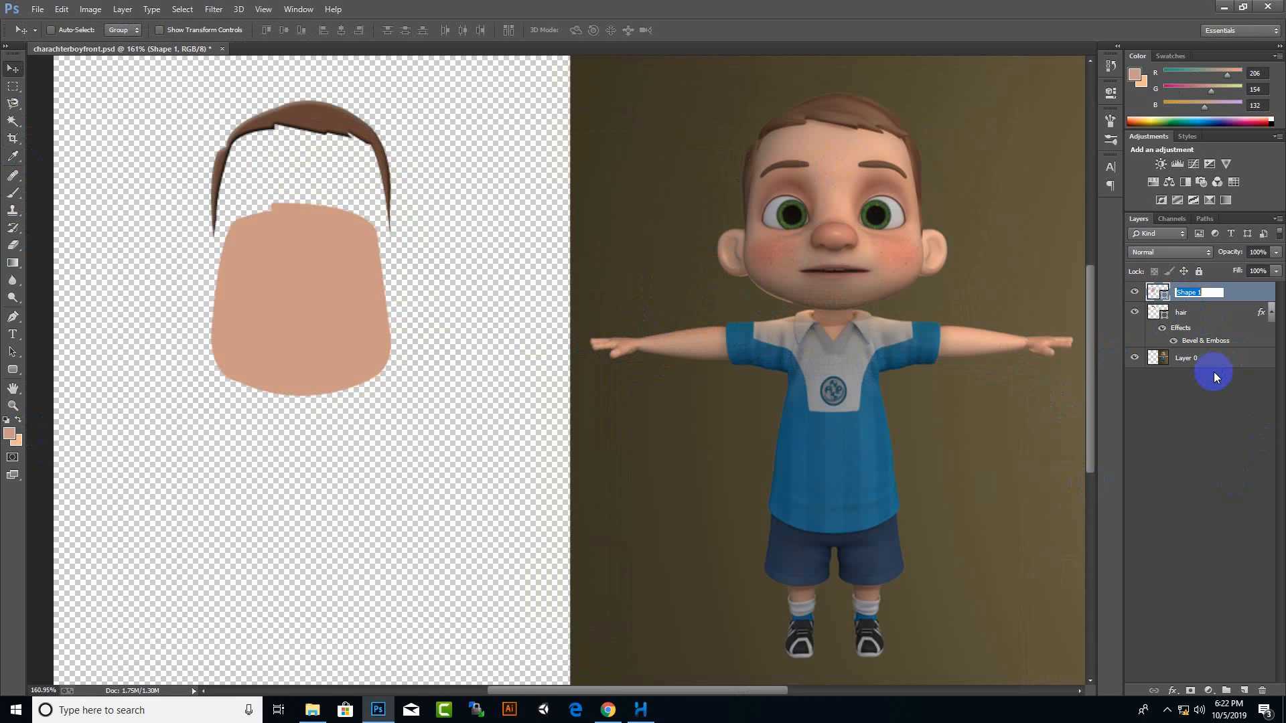
pyautogui.write('face')
pyautogui.press('Return')
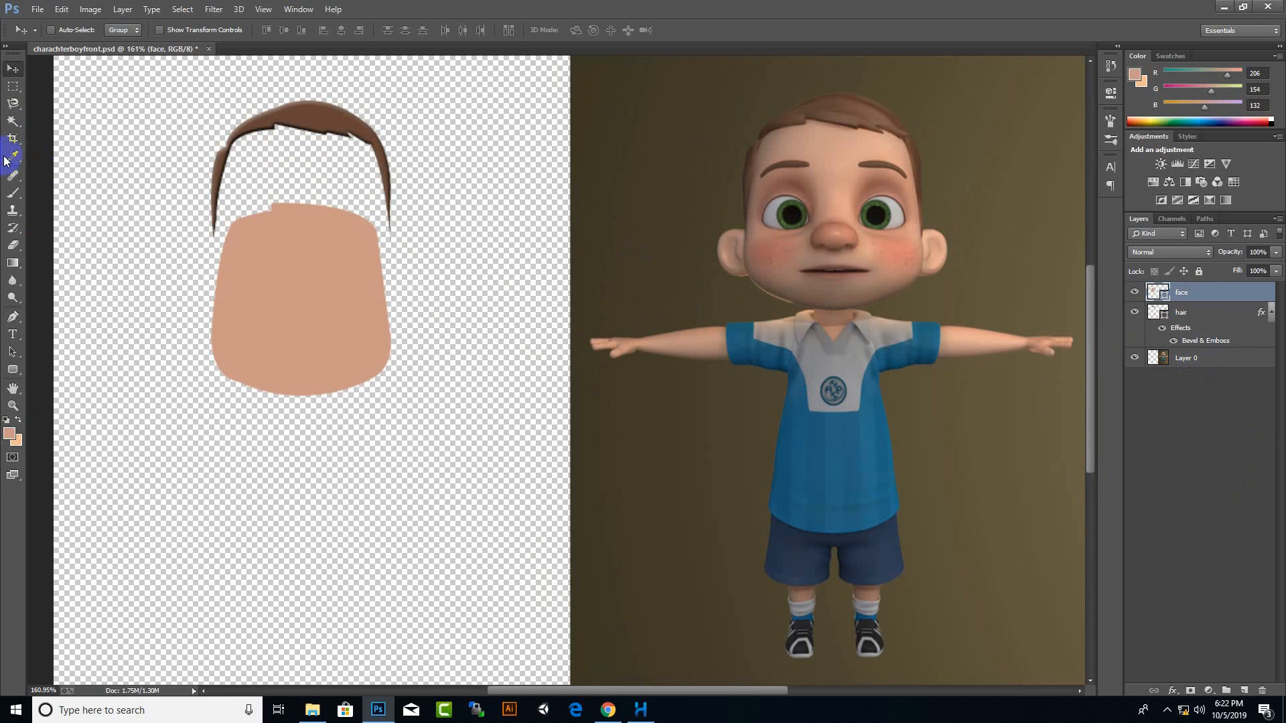
pyautogui.click(14, 319)
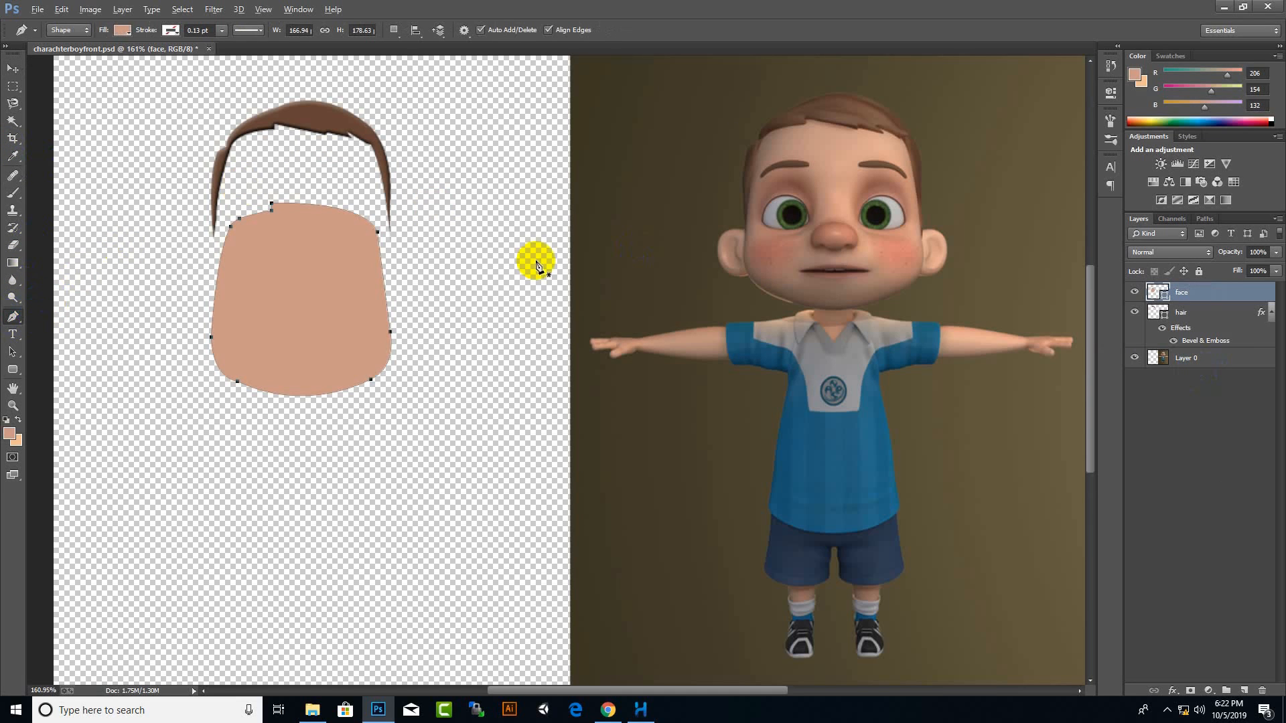
pyautogui.scroll(2, 843, 167)
pyautogui.scroll(1, 588, 149)
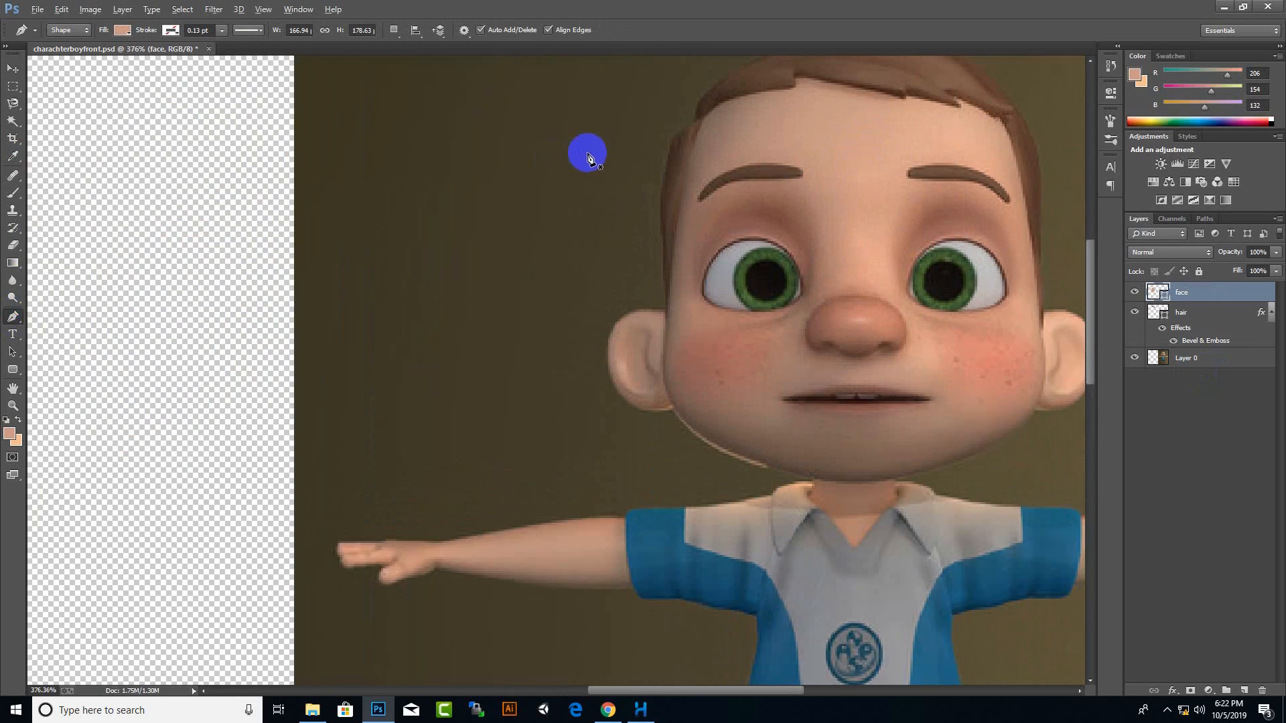
pyautogui.scroll(1, 780, 212)
pyautogui.scroll(2, 718, 220)
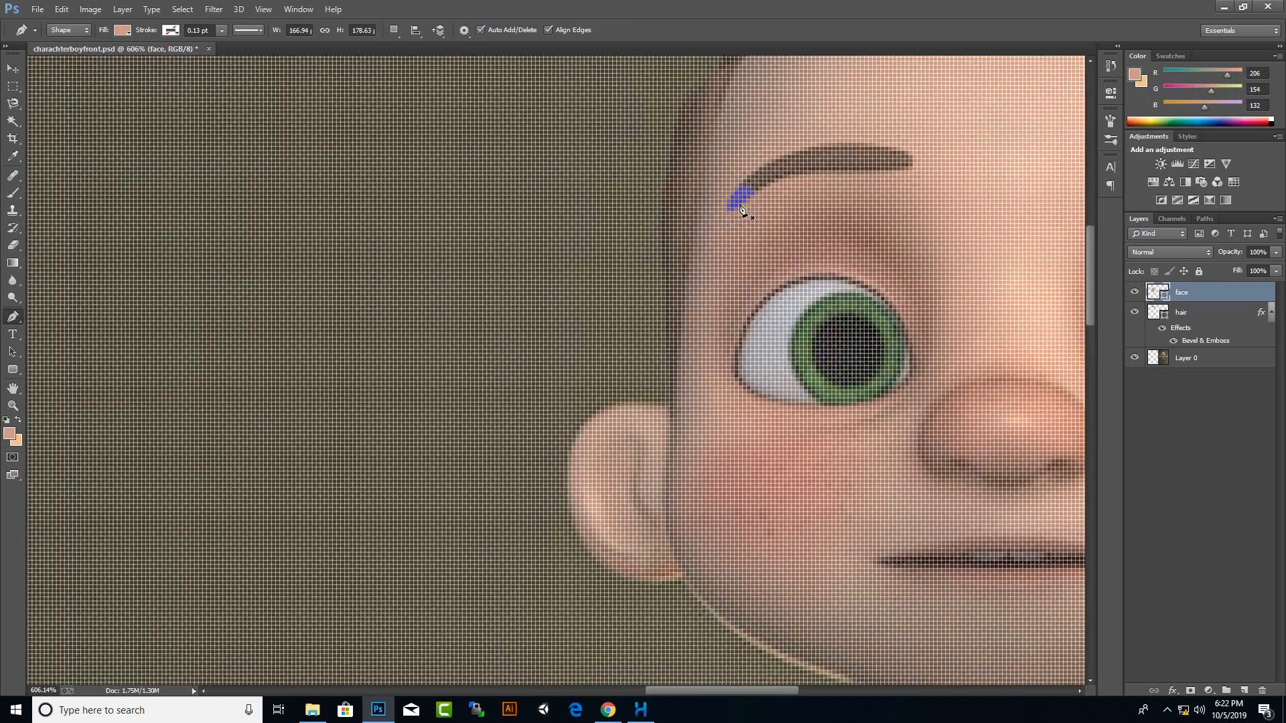
pyautogui.click(742, 187)
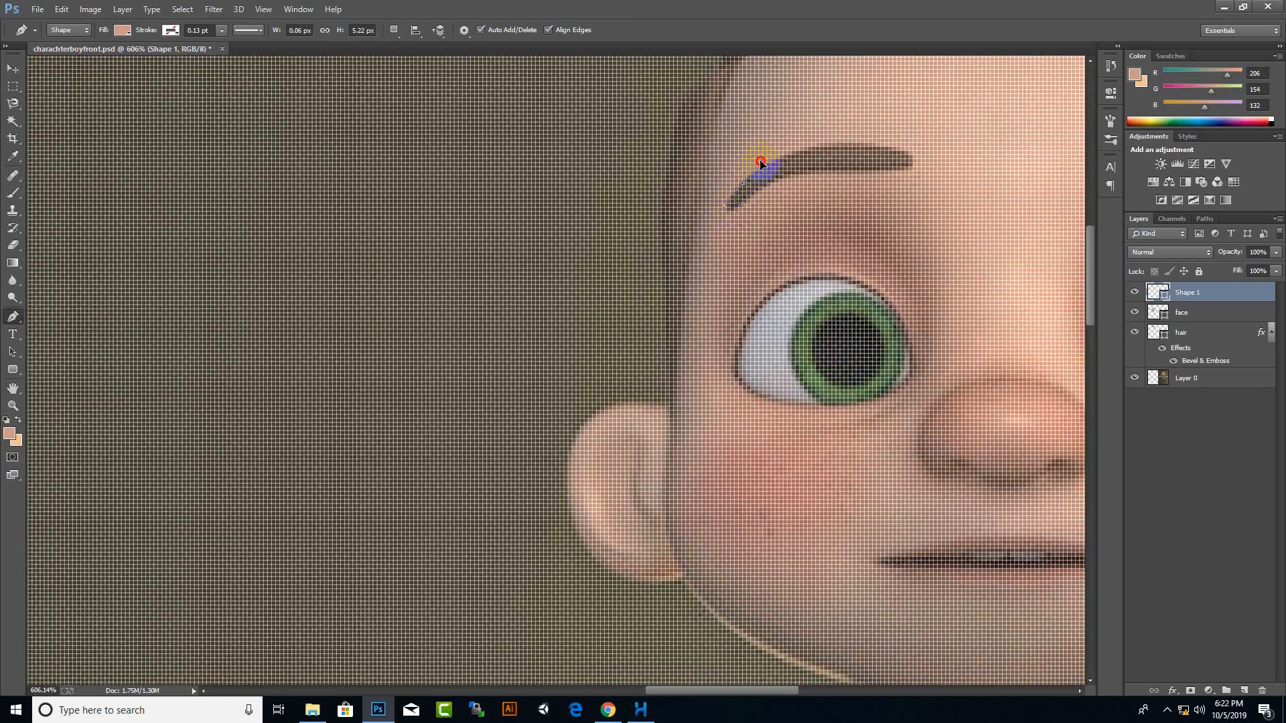
pyautogui.scroll(-2, 737, 206)
pyautogui.scroll(-1, 730, 172)
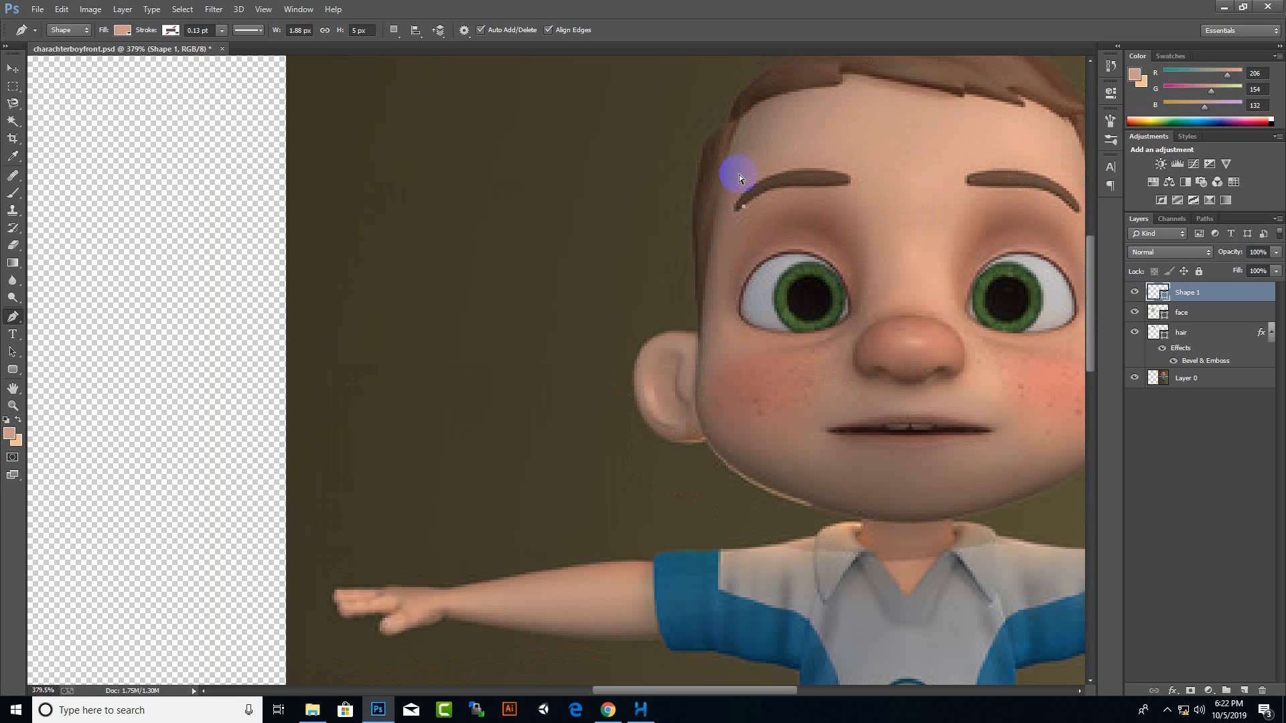
pyautogui.hotkey('ctrl', 'z')
# Trace the boy's right eyebrow as a closed Pen tool shape, curving along its upper edge, around the inner end and back to the start
pyautogui.scroll(2, 739, 175)
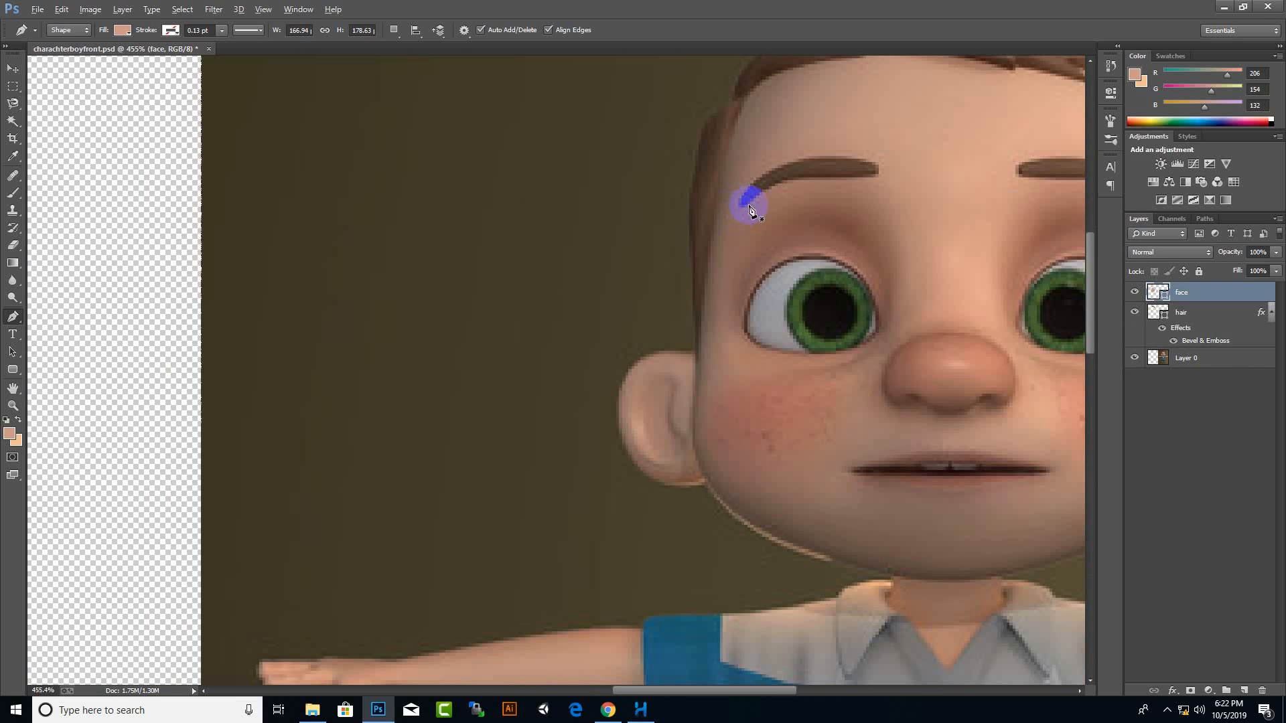
pyautogui.click(749, 208)
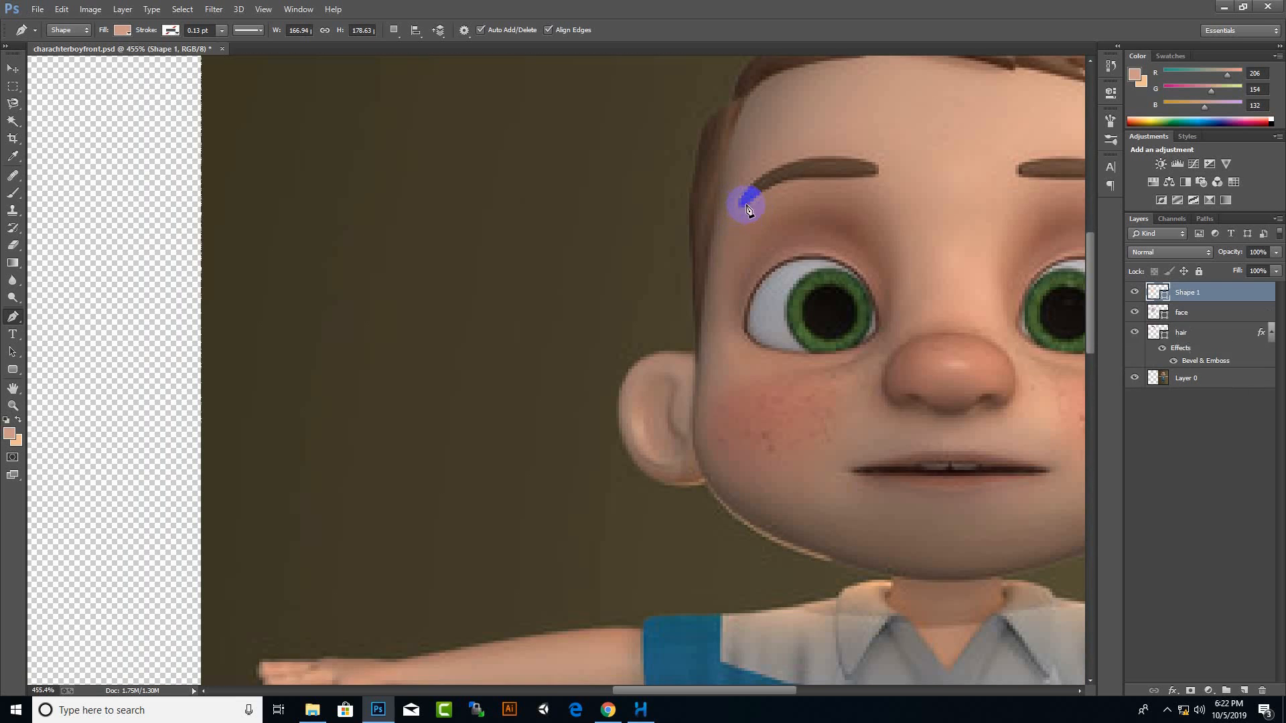
pyautogui.moveTo(752, 206); pyautogui.dragTo(738, 201)
pyautogui.click(755, 184)
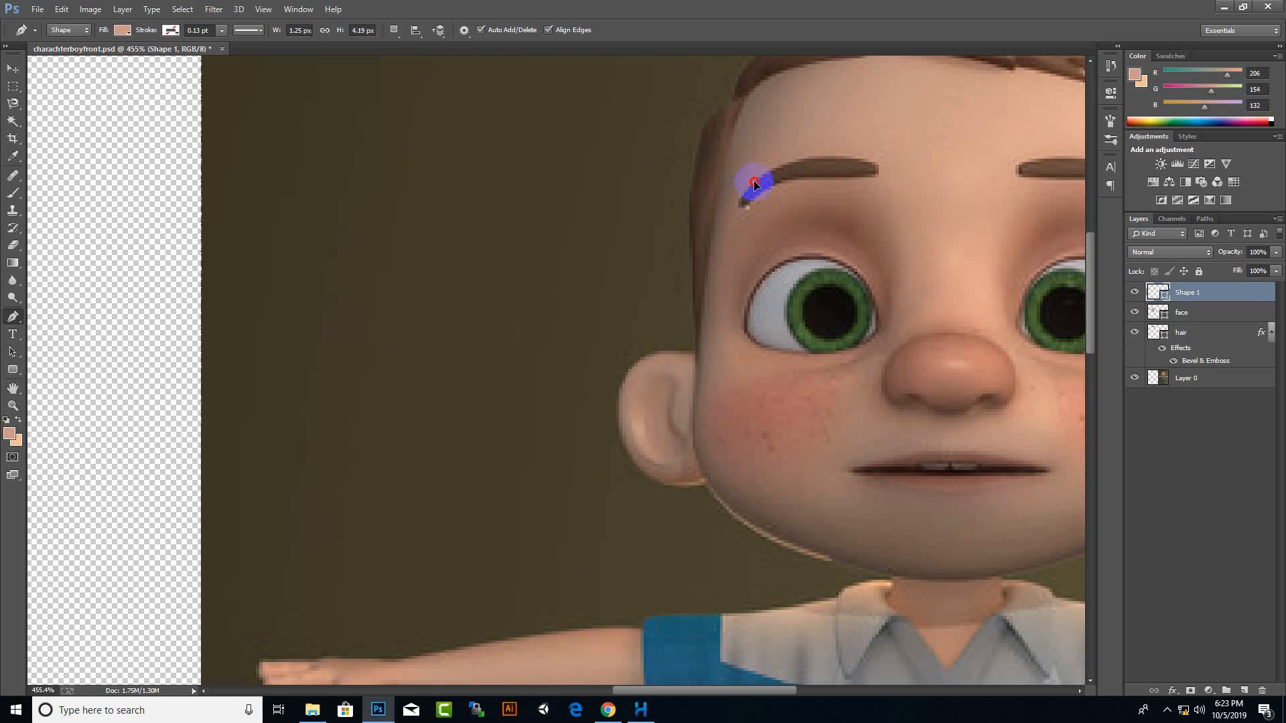
pyautogui.keyDown('alt'); pyautogui.click(745, 198); pyautogui.keyUp('alt')
pyautogui.moveTo(871, 166); pyautogui.dragTo(968, 193)
pyautogui.click(870, 168)
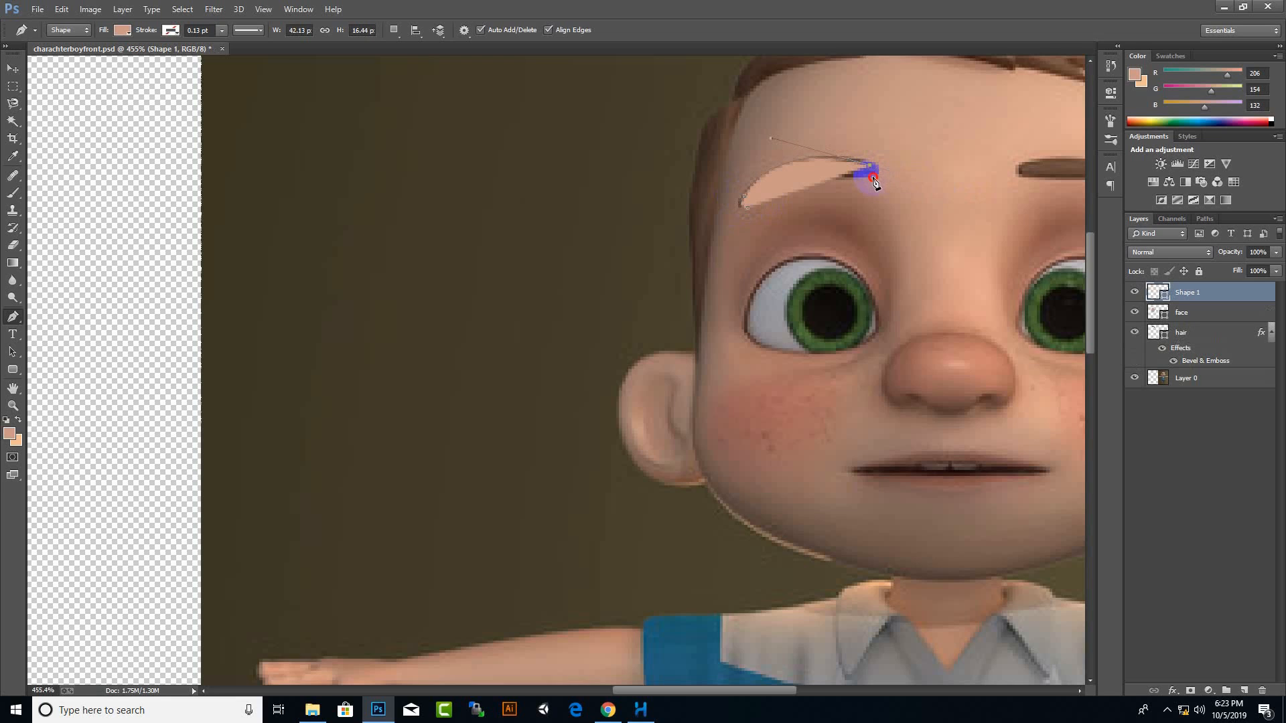
pyautogui.moveTo(864, 184); pyautogui.dragTo(876, 185)
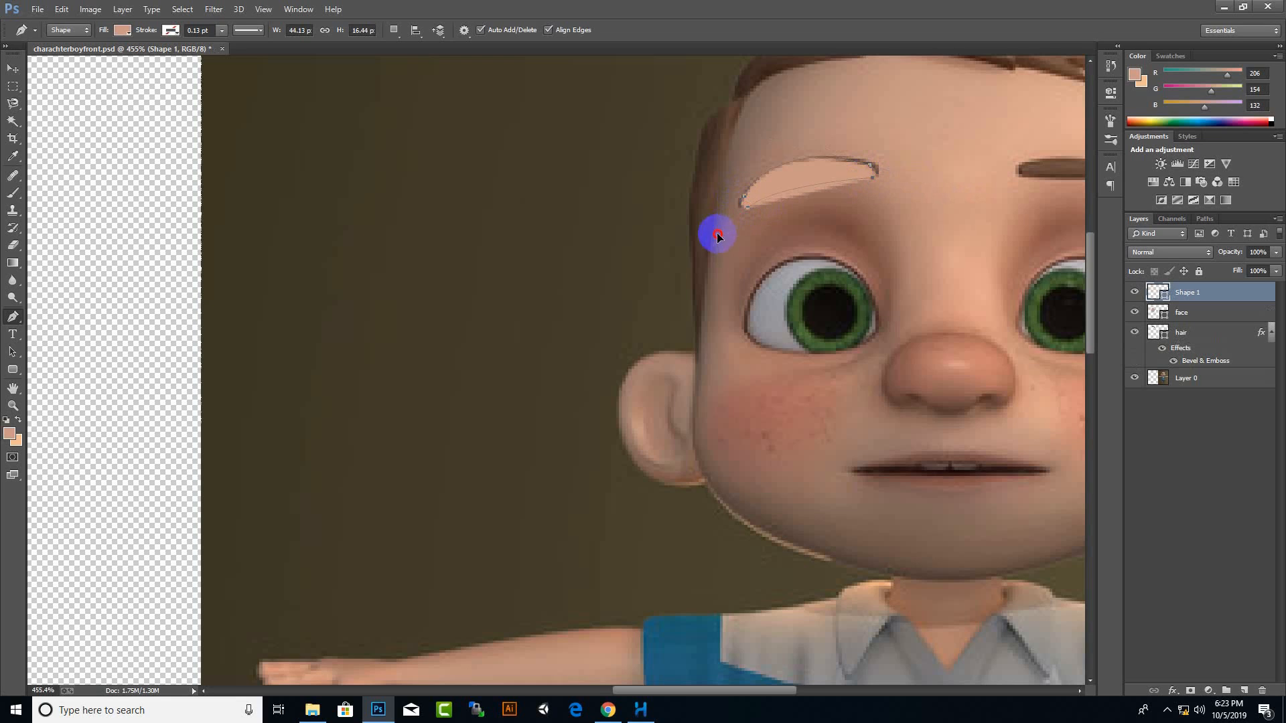
pyautogui.click(694, 266)
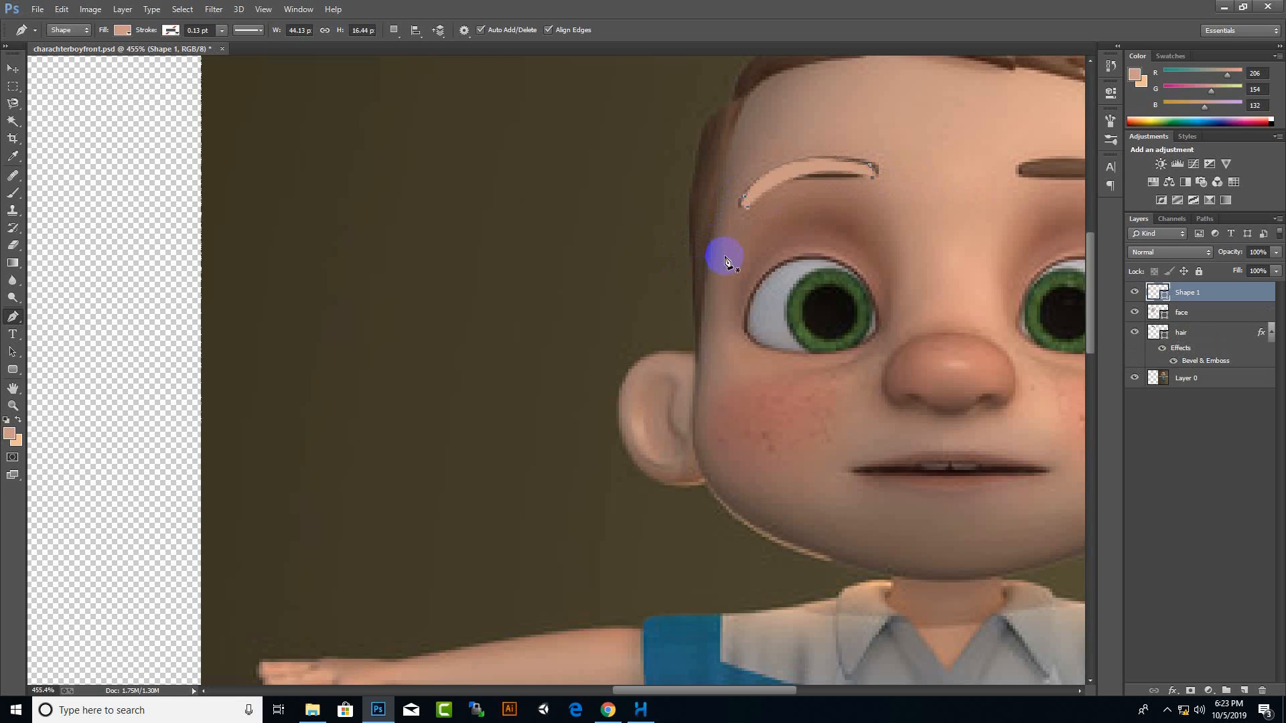
# Rename the traced eyebrow's layer as righteyebrow
pyautogui.click(11, 69)
pyautogui.scroll(-3, 675, 344)
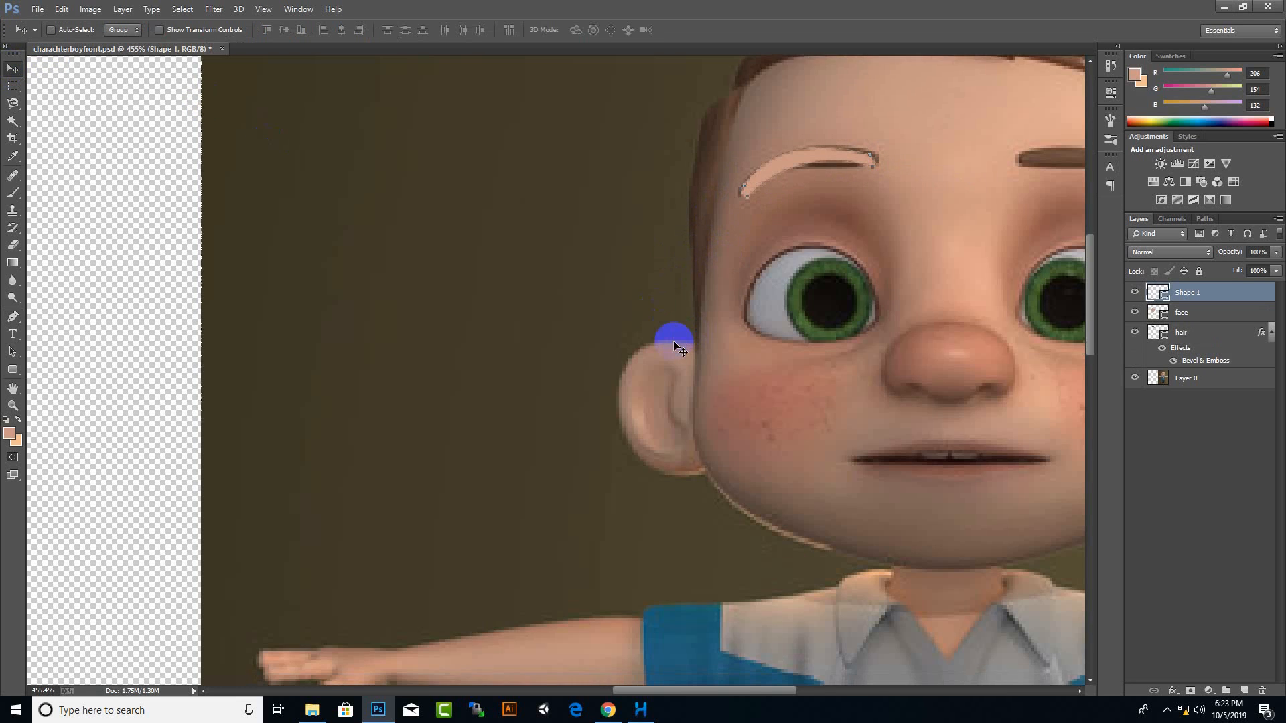
pyautogui.scroll(-6, 593, 333)
pyautogui.scroll(2, 709, 199)
pyautogui.scroll(1, 709, 201)
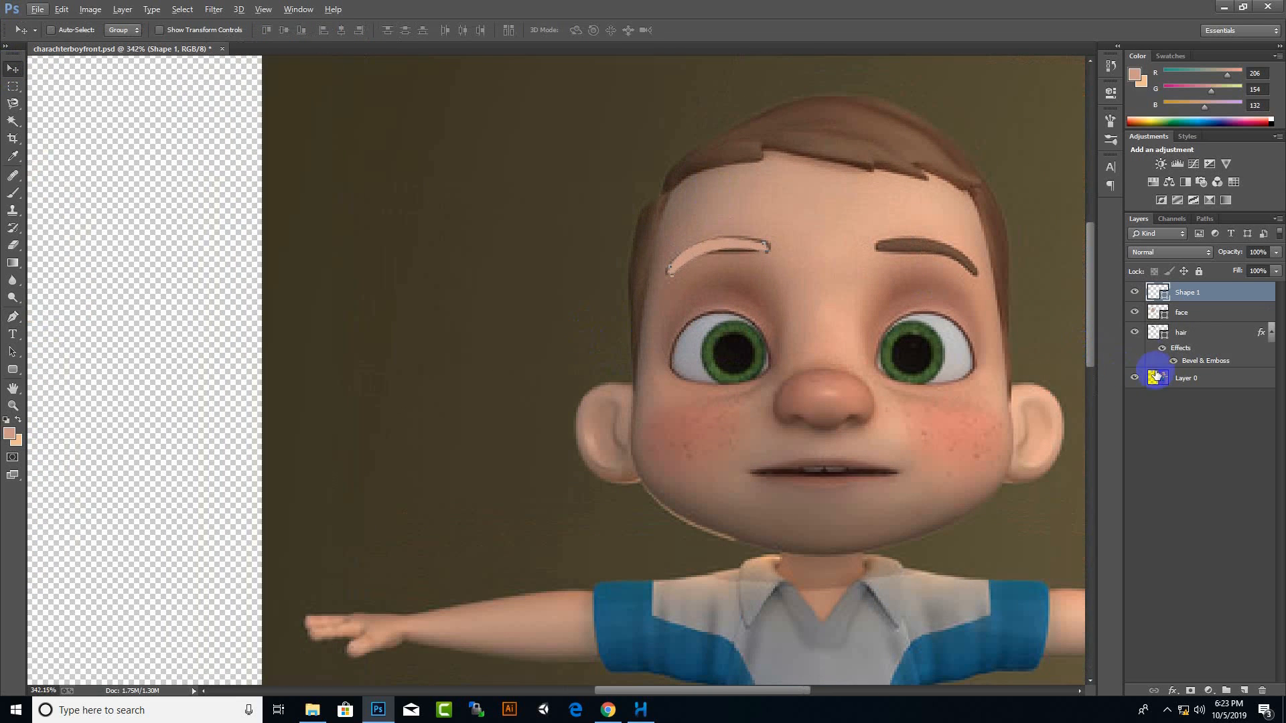
pyautogui.doubleClick(1187, 293)
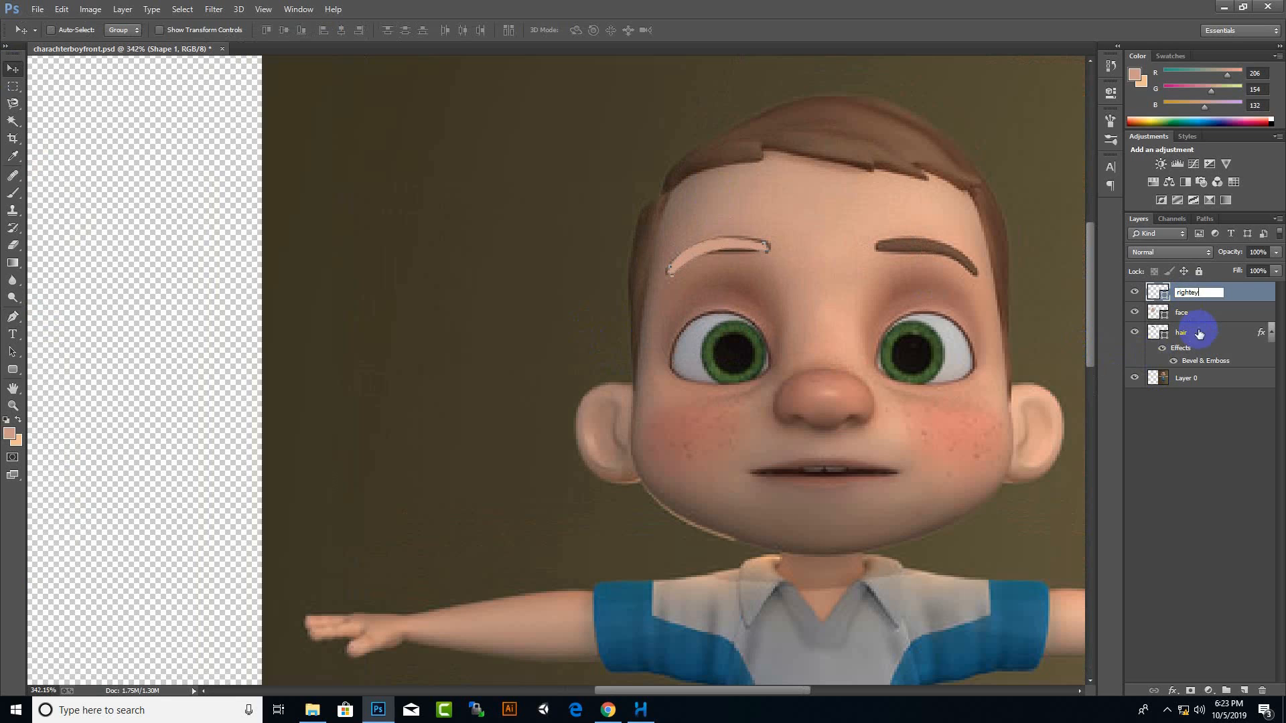
pyautogui.write('righteyebrow')
pyautogui.press('Return')
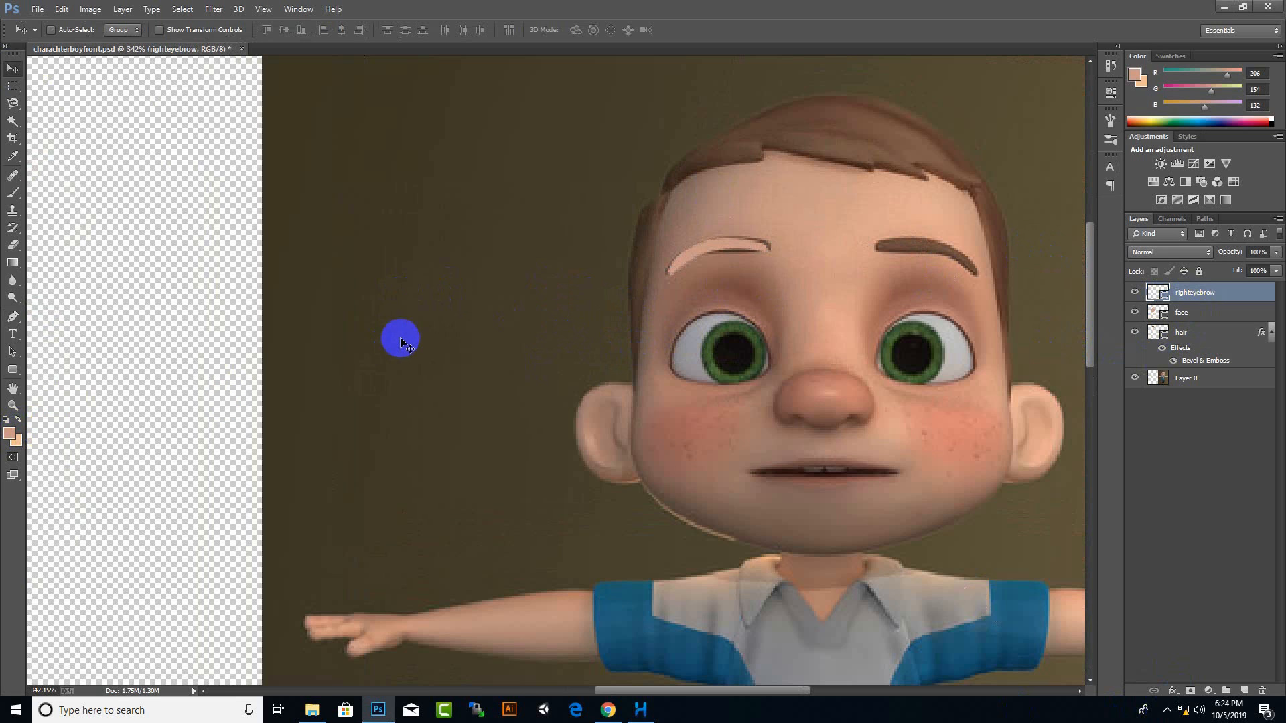
# Sample brown from the boy's other eyebrow as the foreground color (RGB 109, 80, 62) and fill the righteyebrow shape with it
pyautogui.click(9, 436)
pyautogui.moveTo(900, 243); pyautogui.dragTo(910, 244)
pyautogui.click(1054, 493)
pyautogui.press('v')
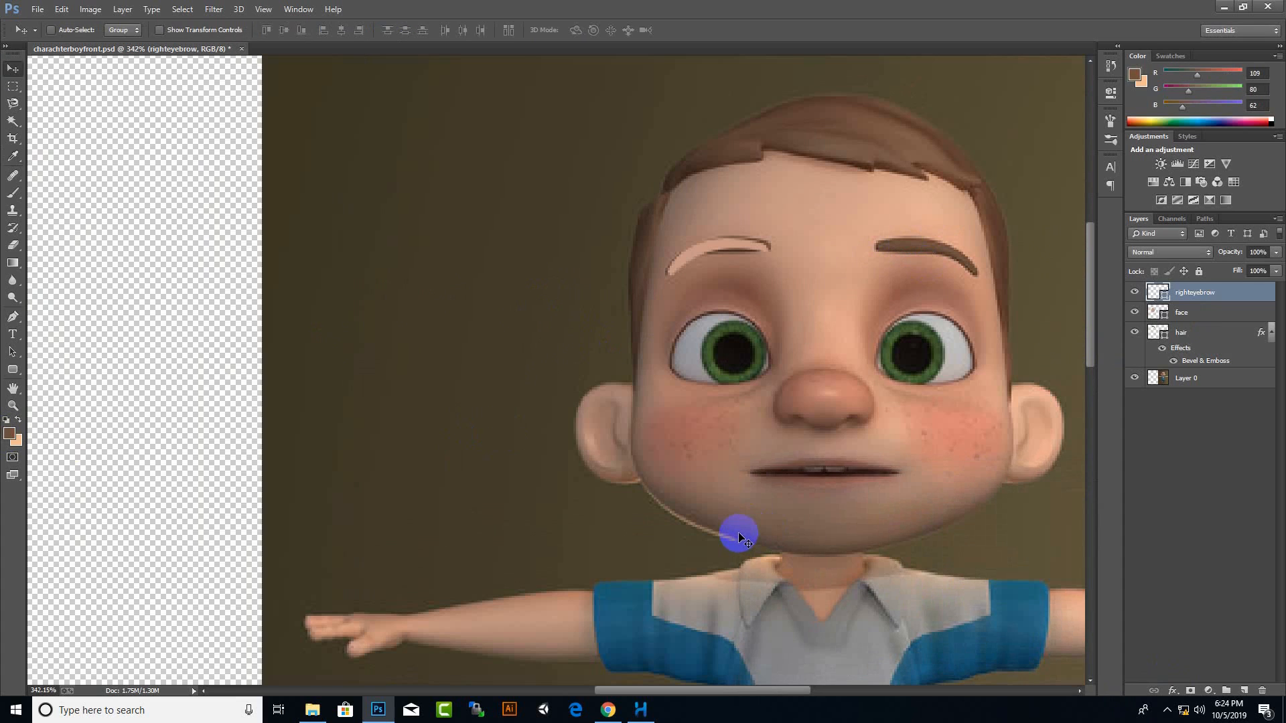
pyautogui.hotkey('shift', 'alt', 'BackSpace')
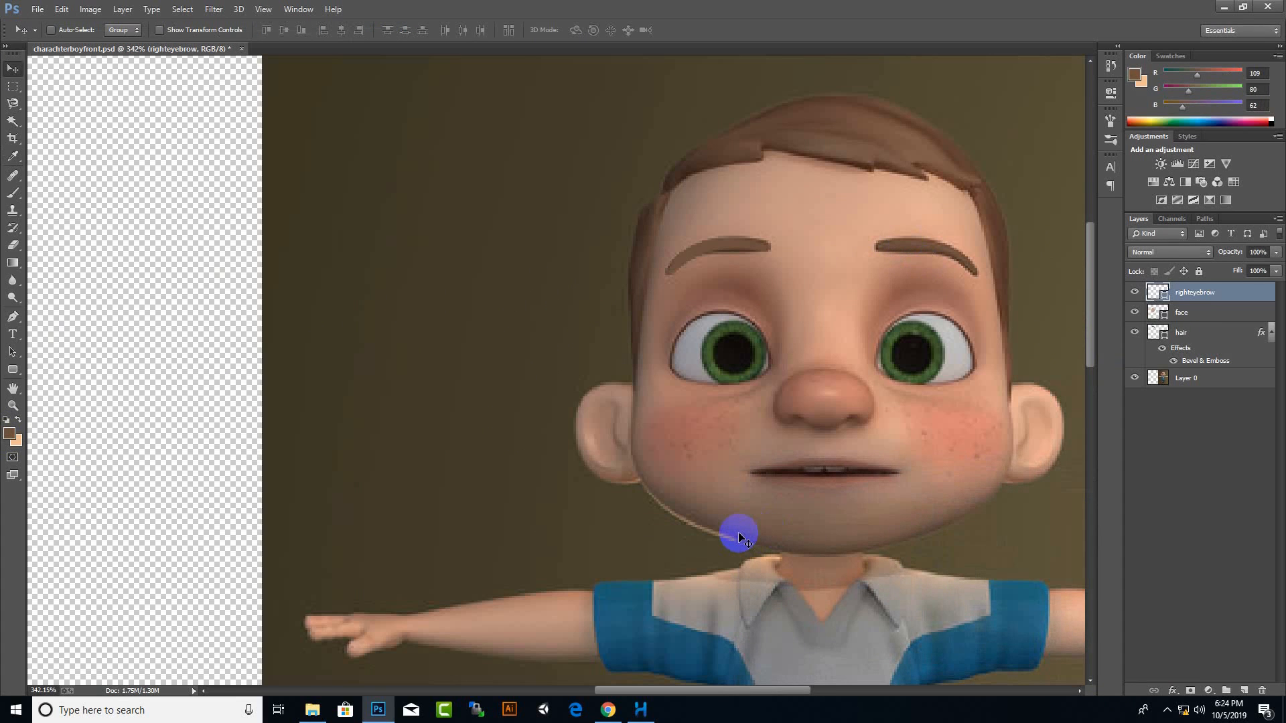
# Apply a Bevel & Emboss style to the righteyebrow layer with the highlight opacity lowered to about 28%
pyautogui.click(1200, 271)
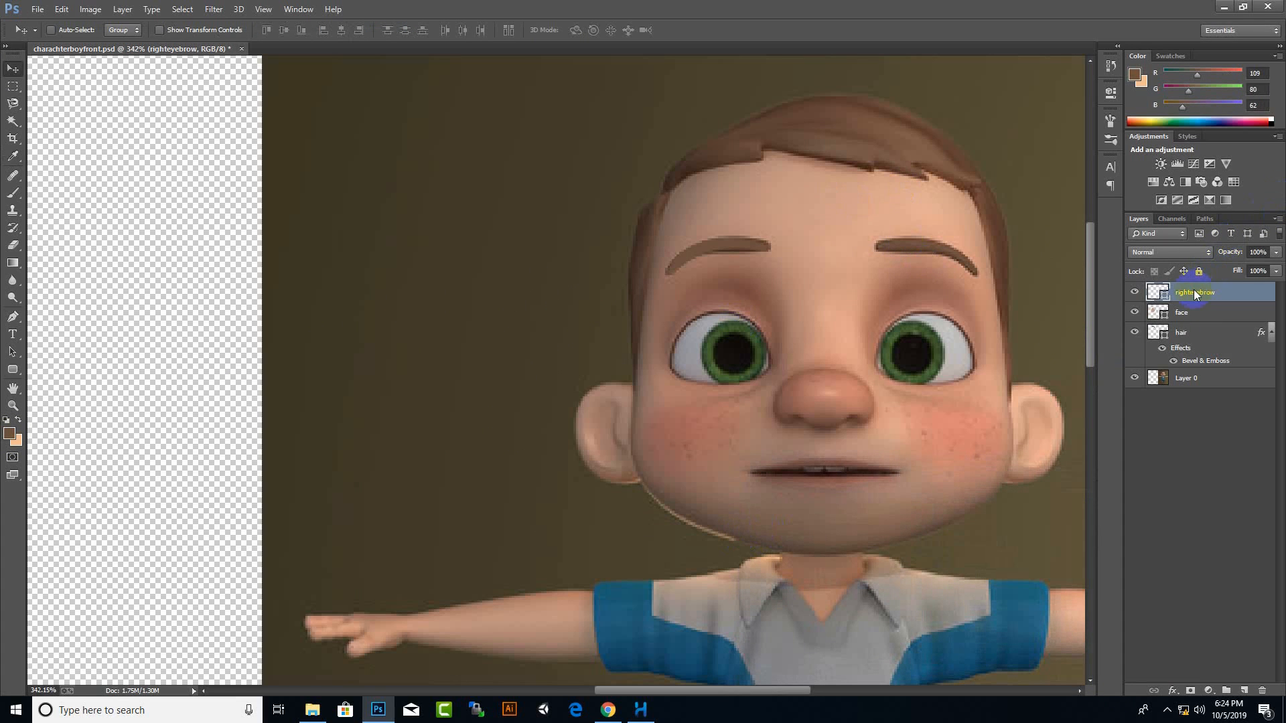
pyautogui.rightClick(1196, 295)
pyautogui.click(1091, 146)
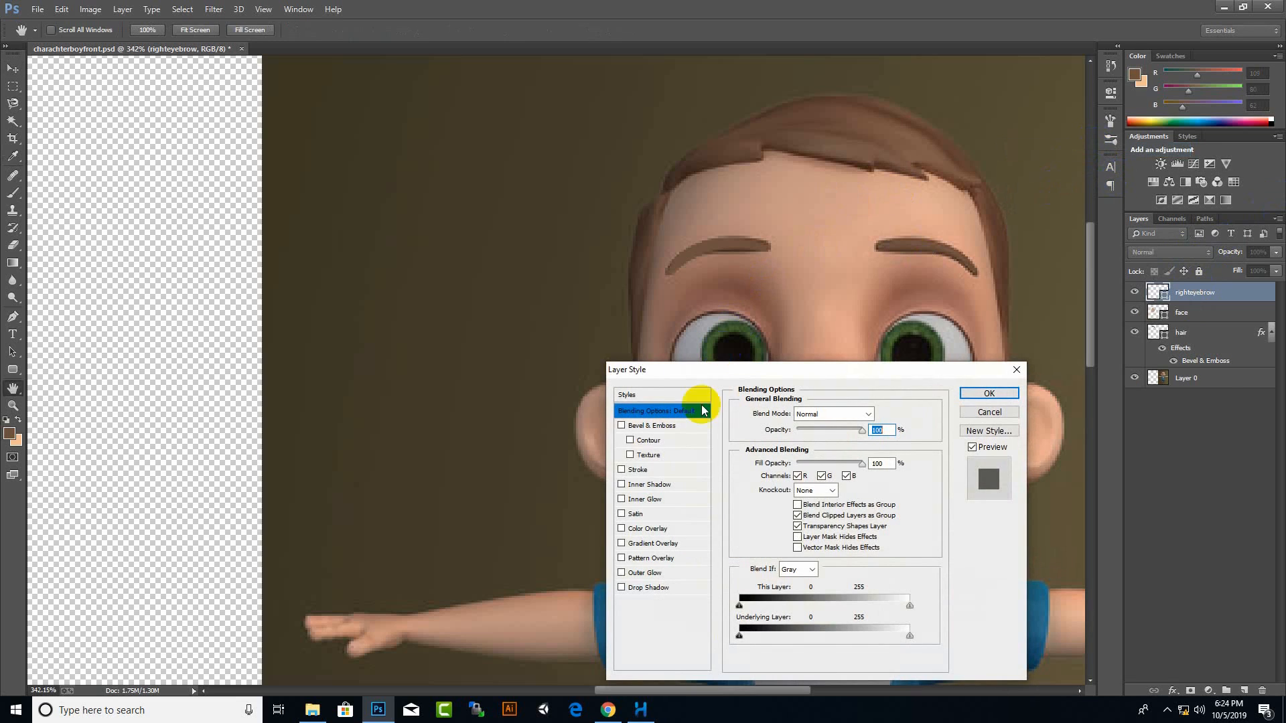
pyautogui.click(622, 425)
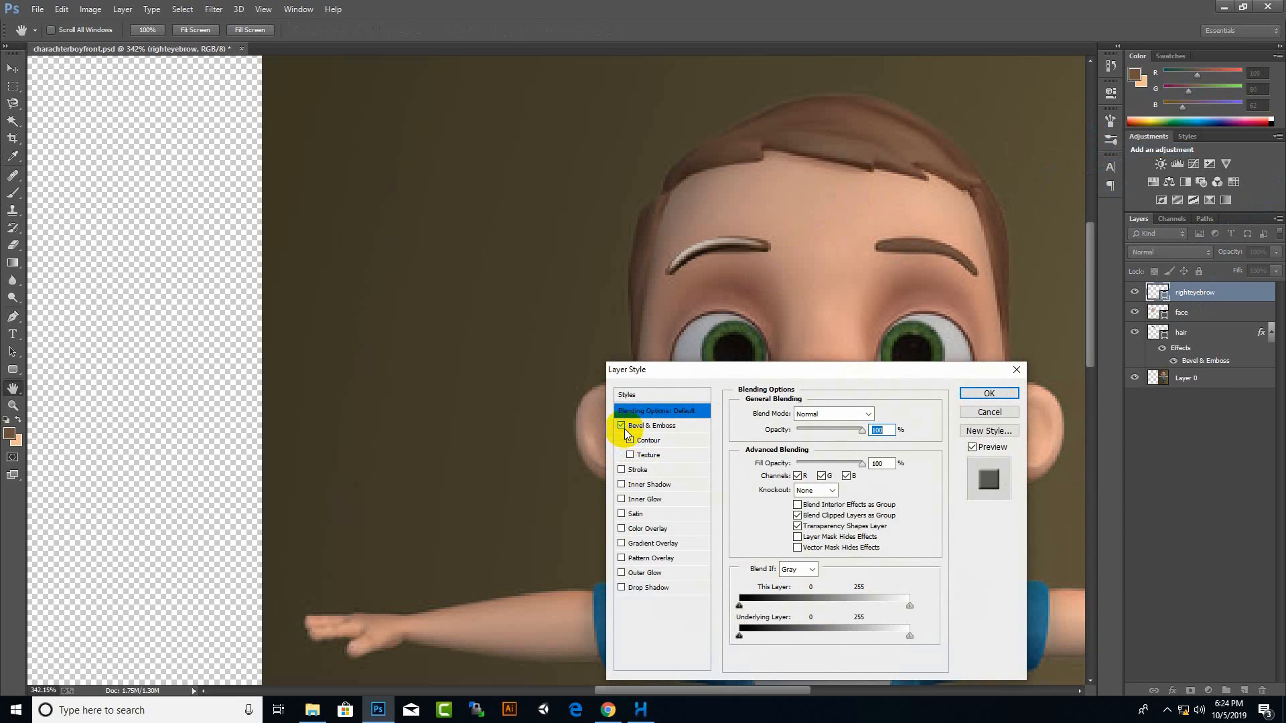
pyautogui.click(672, 428)
pyautogui.moveTo(842, 608); pyautogui.dragTo(816, 608)
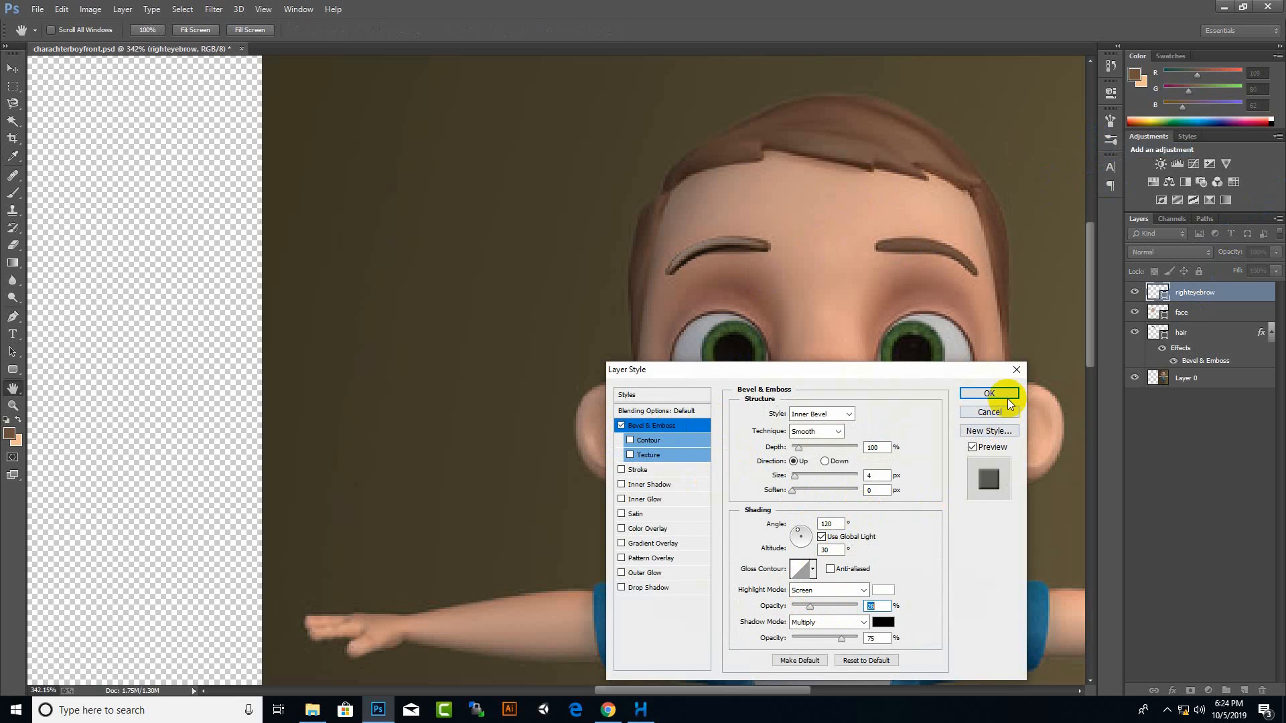
pyautogui.click(988, 393)
# Duplicate the right eyebrow over the boy's left eyebrow and mirror the copy with Free Transform, at 117.85% width and -97.34% height
pyautogui.scroll(-2, 593, 321)
pyautogui.scroll(3, 686, 234)
pyautogui.moveTo(704, 260); pyautogui.dragTo(886, 270)
pyautogui.hotkey('ctrl', 't')
pyautogui.moveTo(996, 266)
pyautogui.mouseDown()
pyautogui.moveTo(967, 273)
pyautogui.moveTo(996, 290)
pyautogui.moveTo(1000, 317)
pyautogui.moveTo(999, 287)
pyautogui.mouseUp()
pyautogui.scroll(1, 870, 301)
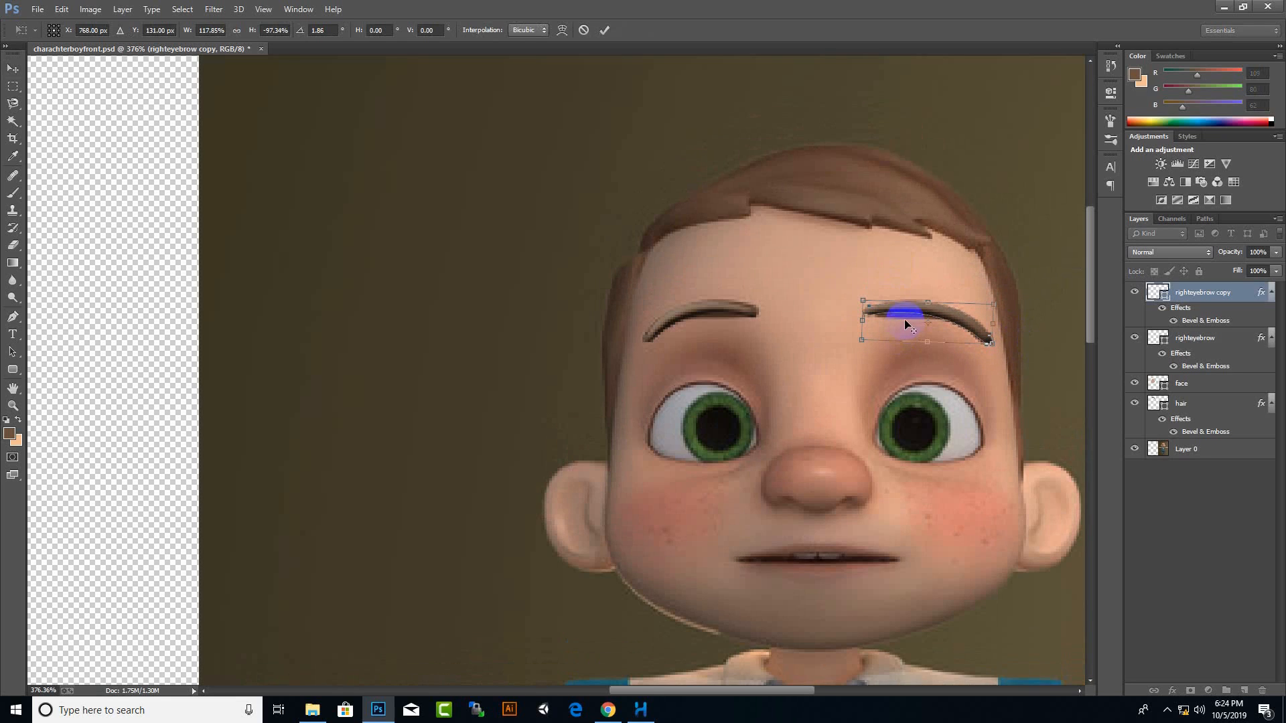
# Narrow the mirrored eyebrow copy to 108.46% width and move it onto the forehead above the boy's left eyebrow
pyautogui.scroll(3, 905, 322)
pyautogui.moveTo(836, 323); pyautogui.dragTo(820, 270)
pyautogui.scroll(-2, 871, 288)
pyautogui.scroll(2, 879, 310)
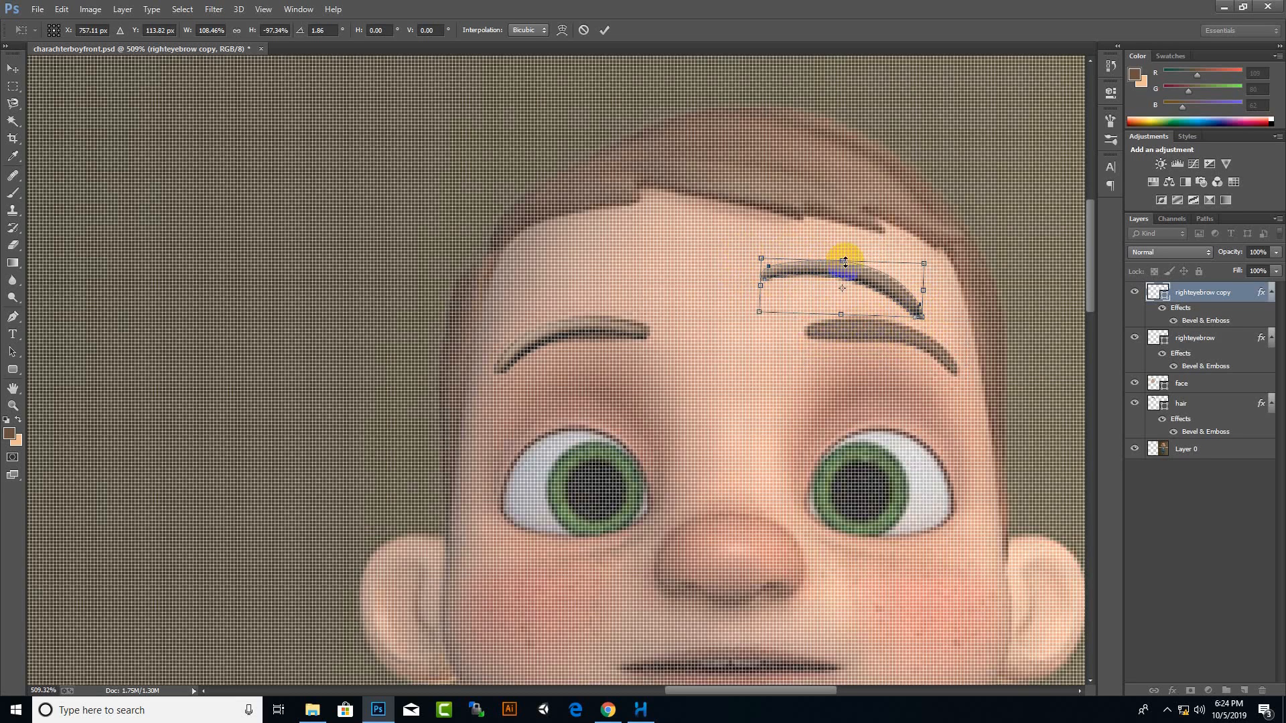
# Warp the eyebrow copy by pulling its lower inner corner downward to thicken the inner end, and commit the transform
pyautogui.rightClick(793, 280)
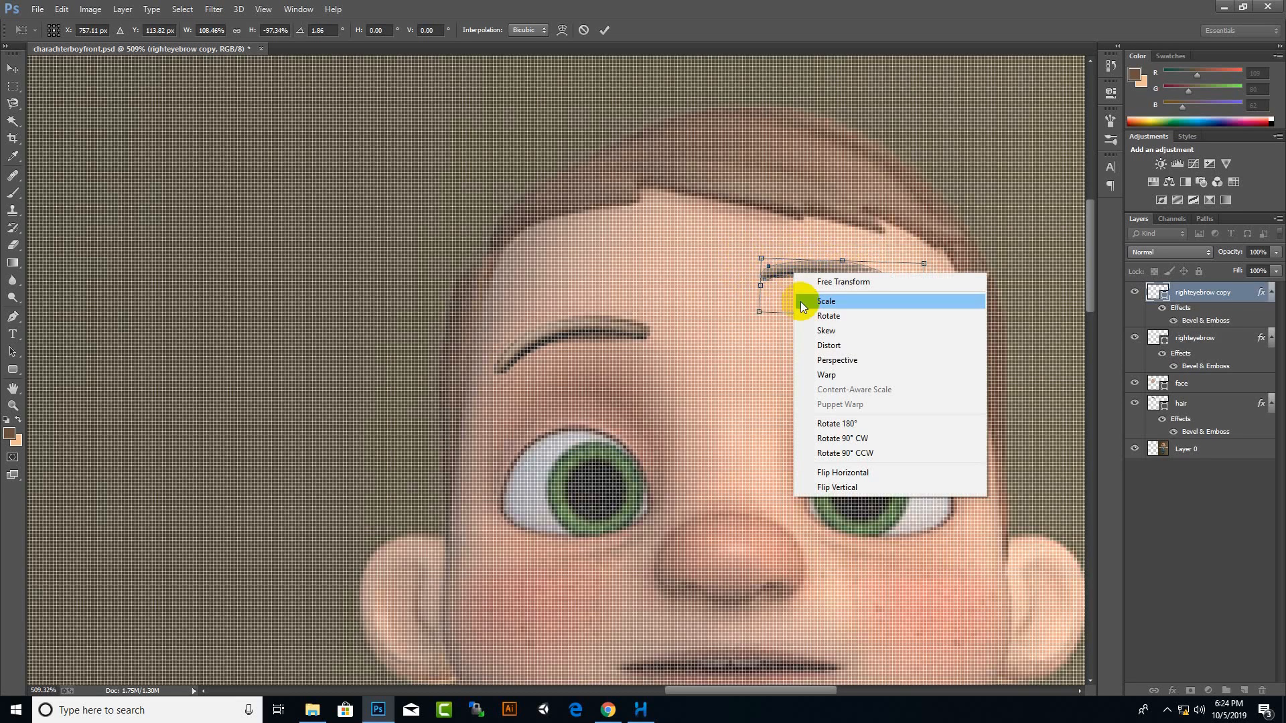
pyautogui.click(818, 387)
pyautogui.scroll(3, 771, 278)
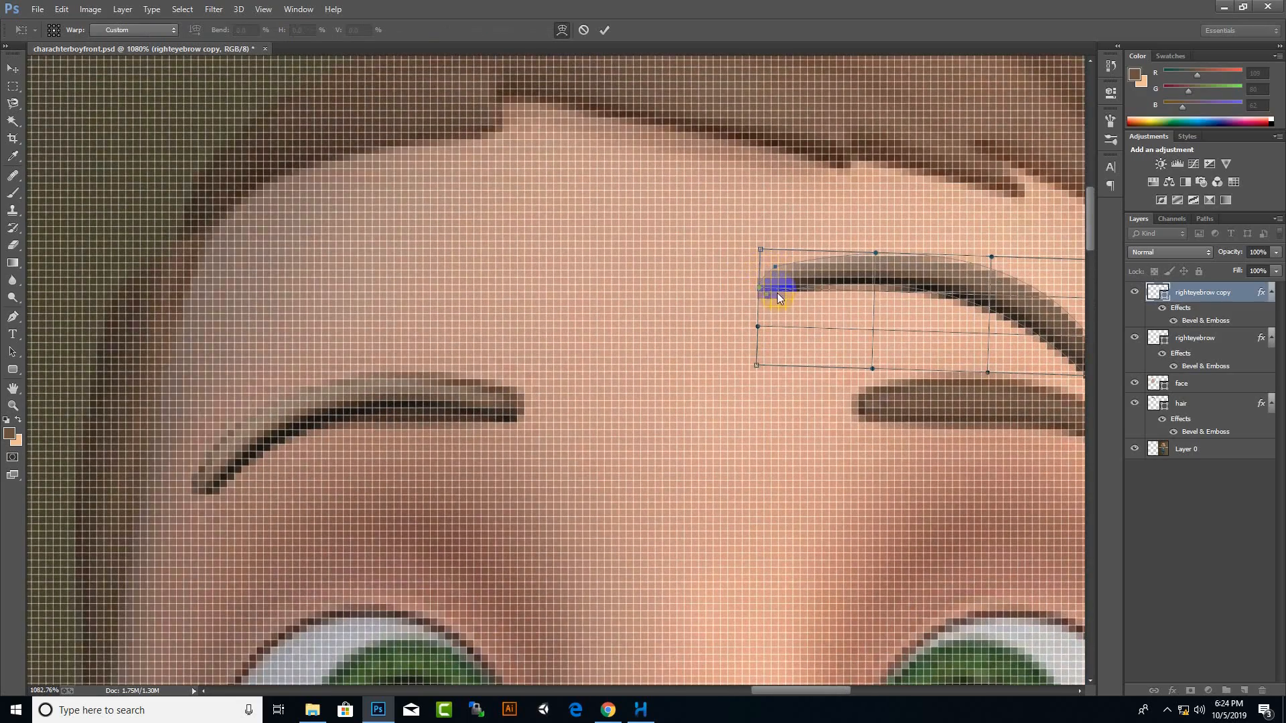
pyautogui.moveTo(763, 289); pyautogui.dragTo(764, 390)
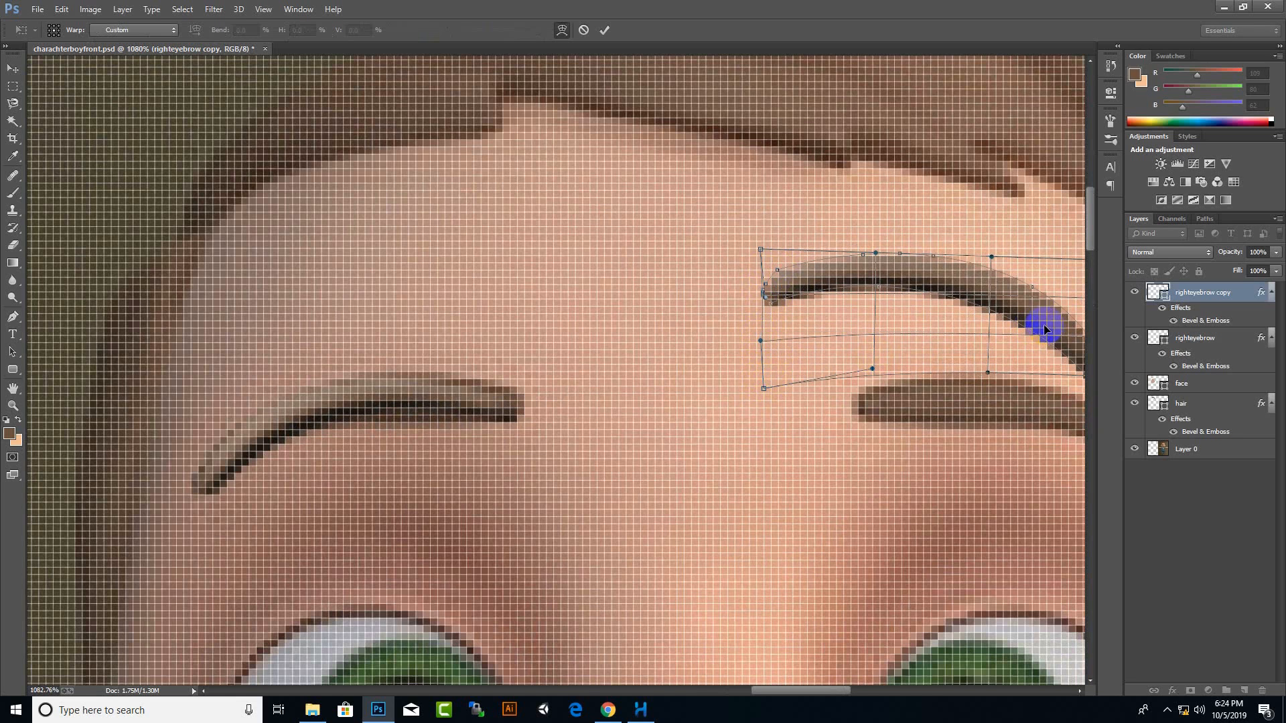
pyautogui.click(604, 30)
# Move the warped eyebrow copy down onto the boy's left eyebrow in the reference image
pyautogui.scroll(-5, 527, 319)
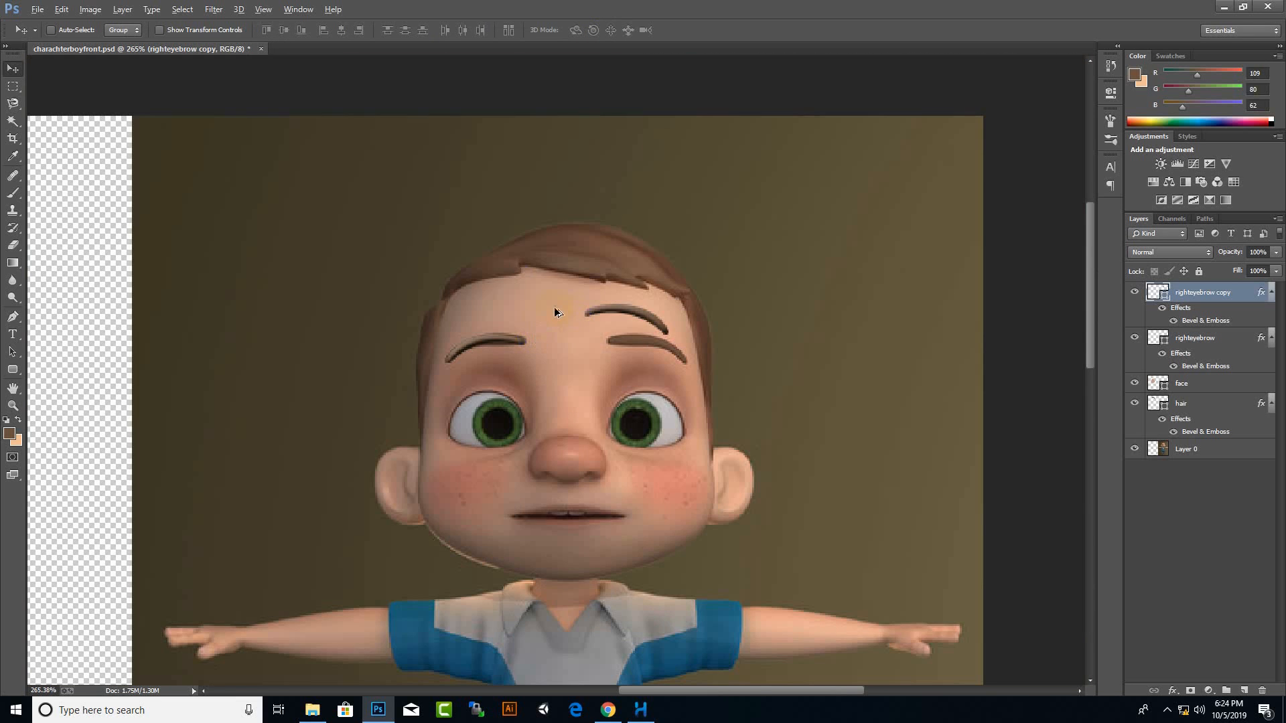
pyautogui.scroll(1, 513, 279)
pyautogui.moveTo(666, 322); pyautogui.dragTo(686, 362)
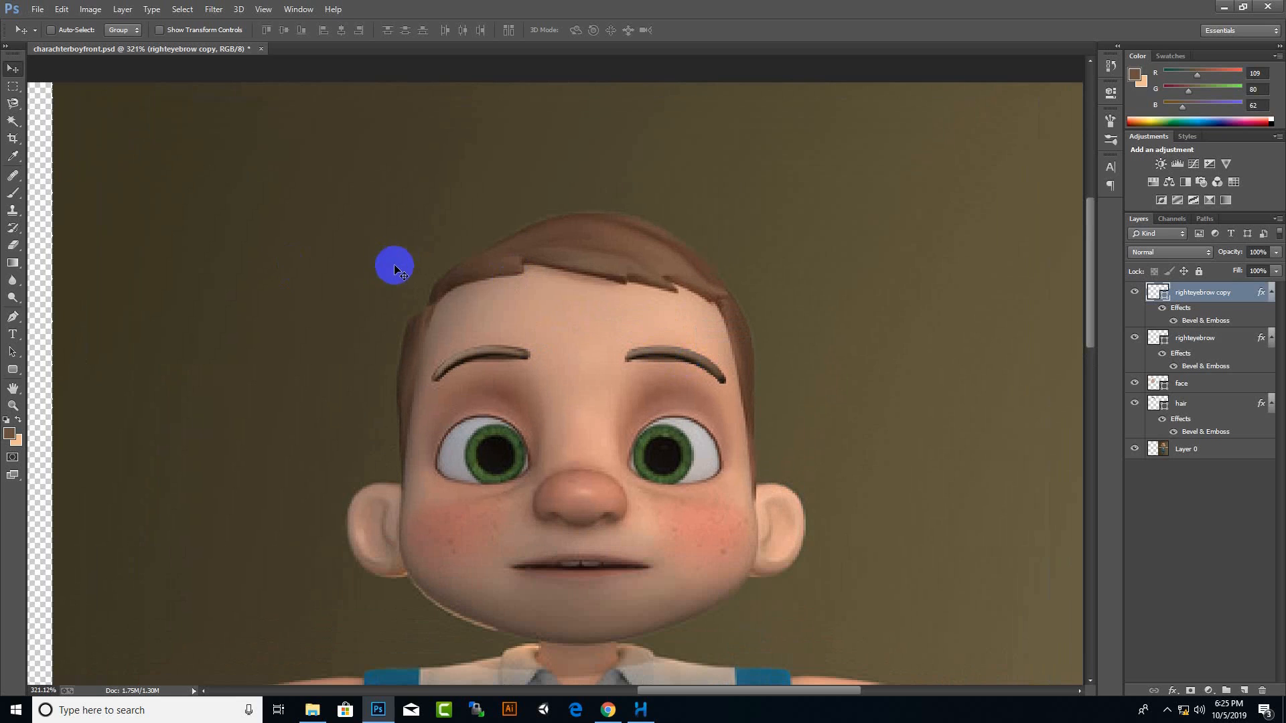
# Apply the Eraser tool to the eyebrow copy and accept rasterizing its shape layer
pyautogui.click(13, 246)
pyautogui.click(655, 368)
pyautogui.click(616, 267)
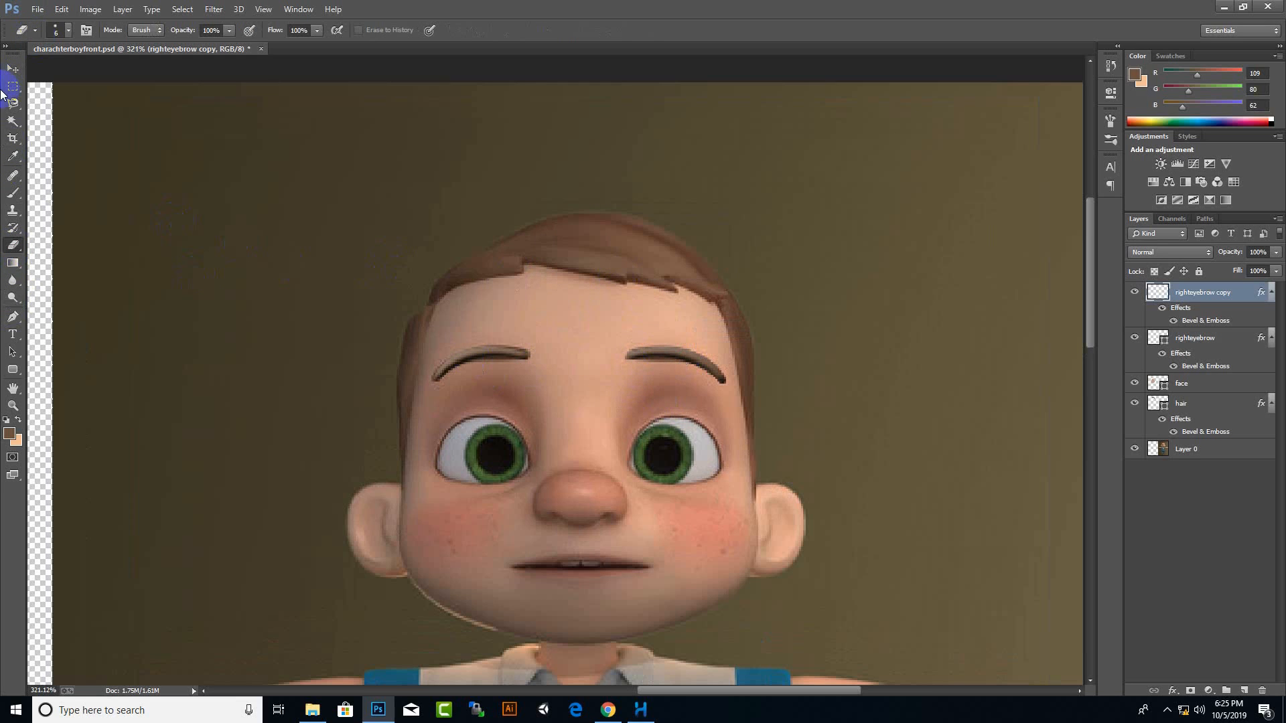
pyautogui.click(13, 69)
# Rename the righteyebrow copy layer as lefteyebrow, leaving its layer style unchanged
pyautogui.scroll(-1, 896, 350)
pyautogui.scroll(-3, 896, 350)
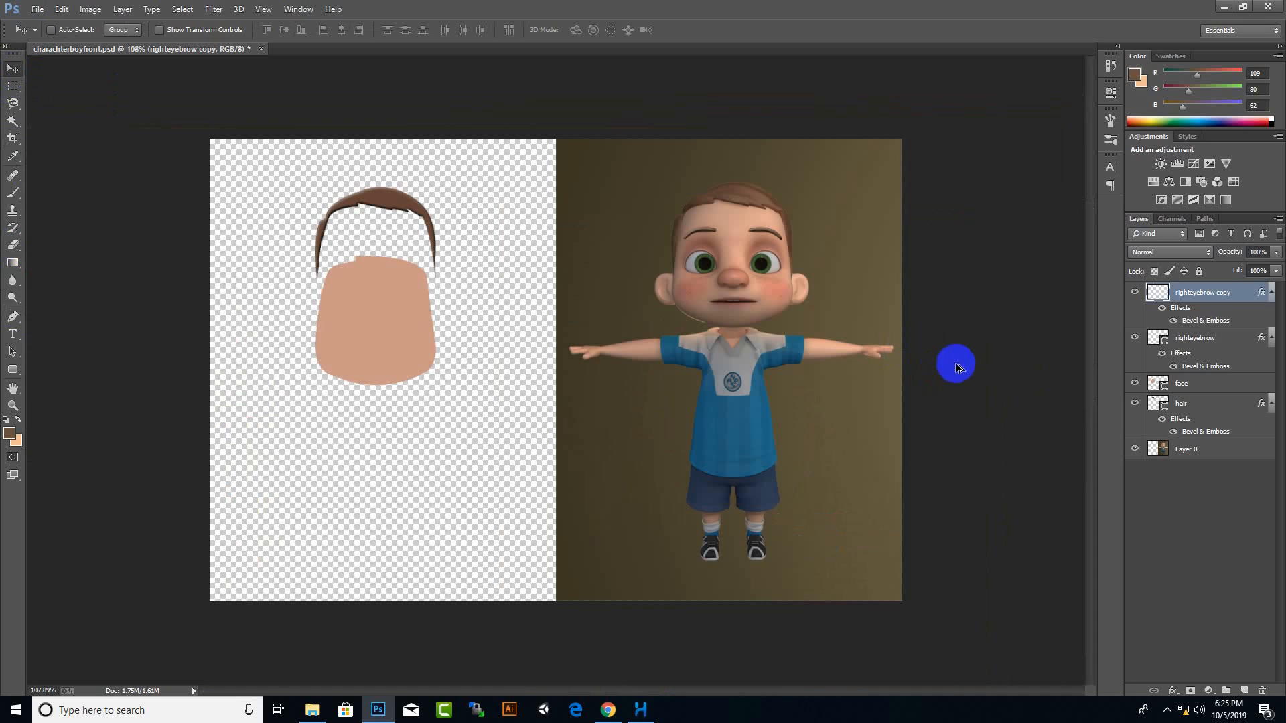
pyautogui.doubleClick(1219, 303)
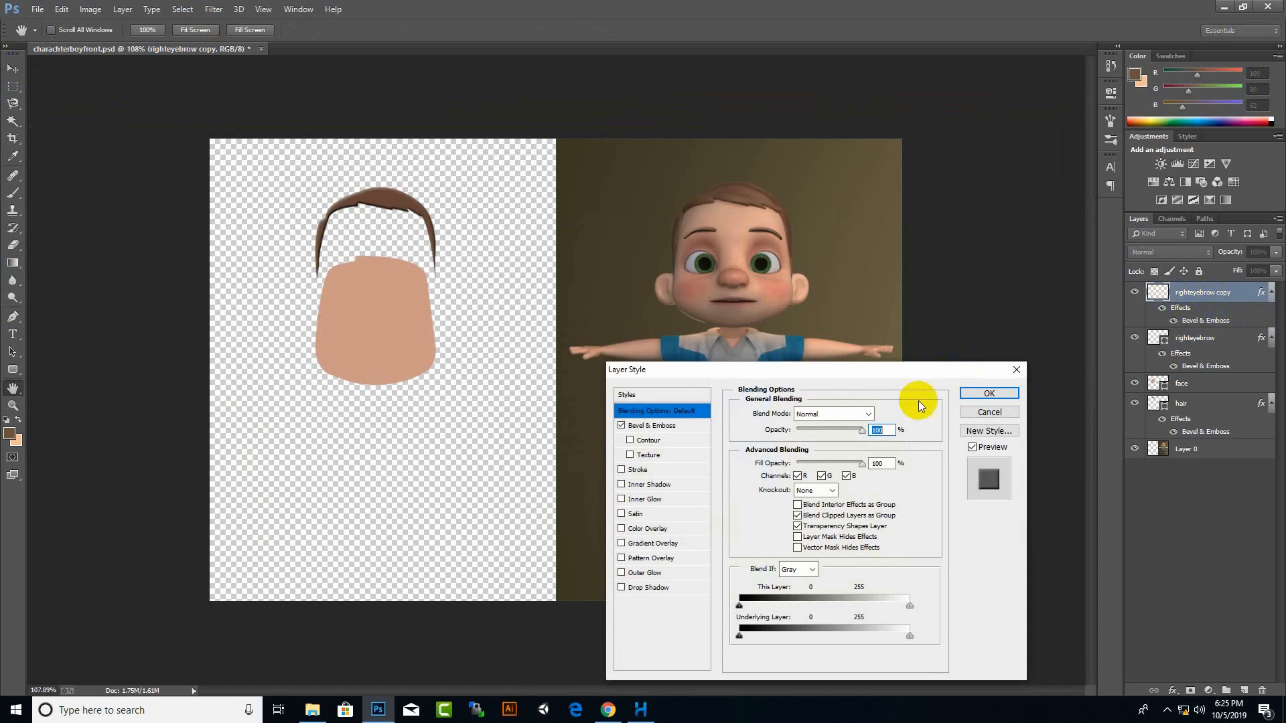
pyautogui.click(987, 400)
pyautogui.doubleClick(1199, 294)
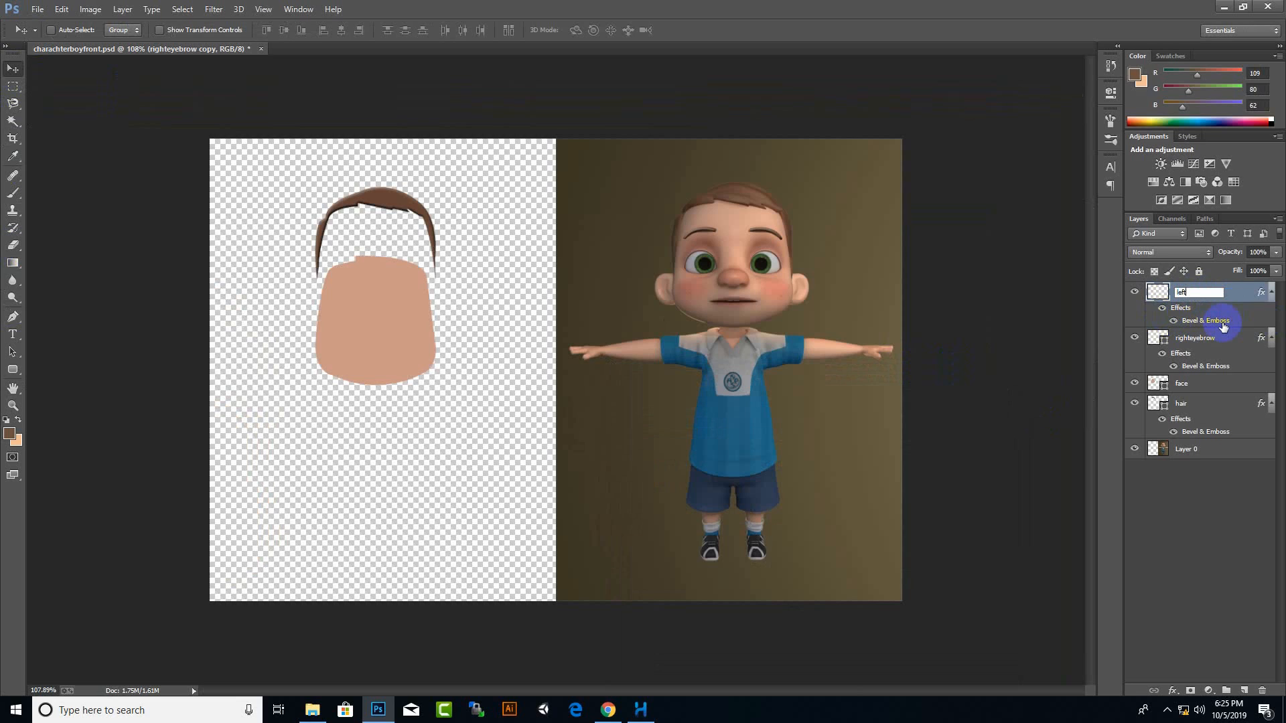
pyautogui.write('lefteyebrow')
pyautogui.press('Return')
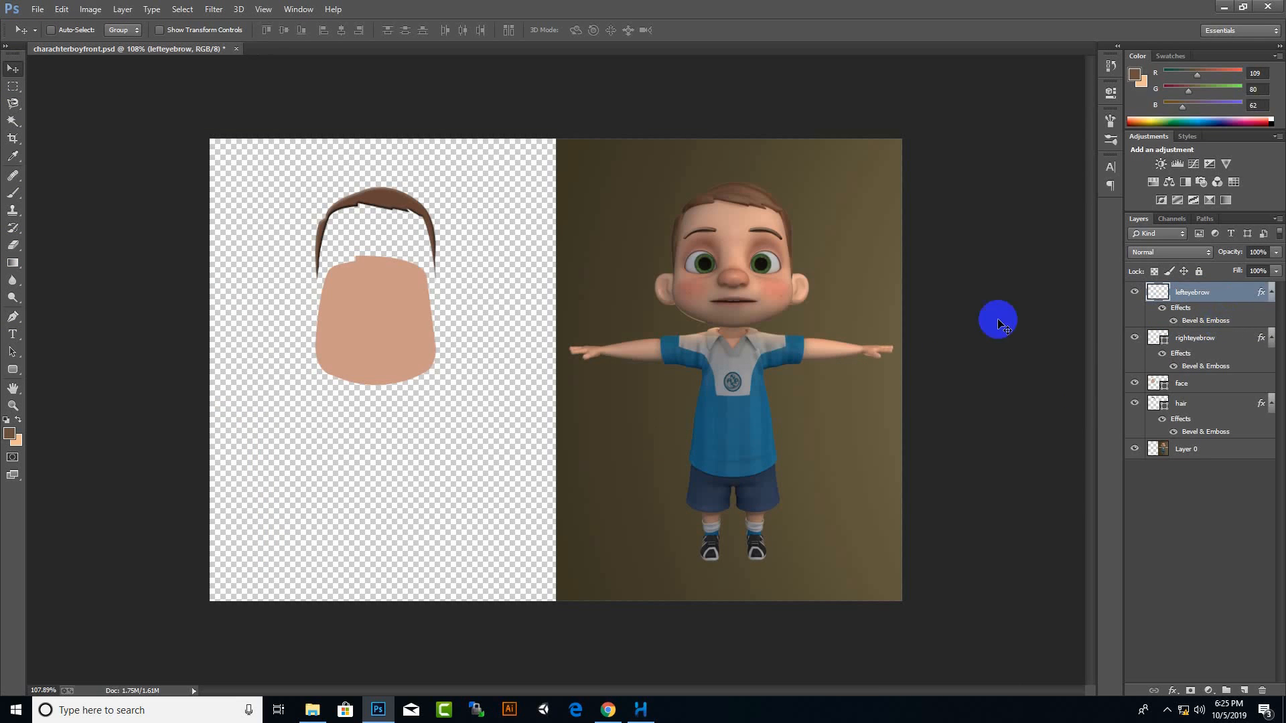
# Select both eyebrow layers and move them together onto the upper part of the traced face shape
pyautogui.press('alt')
pyautogui.keyDown('shift'); pyautogui.click(1166, 351); pyautogui.keyUp('shift')
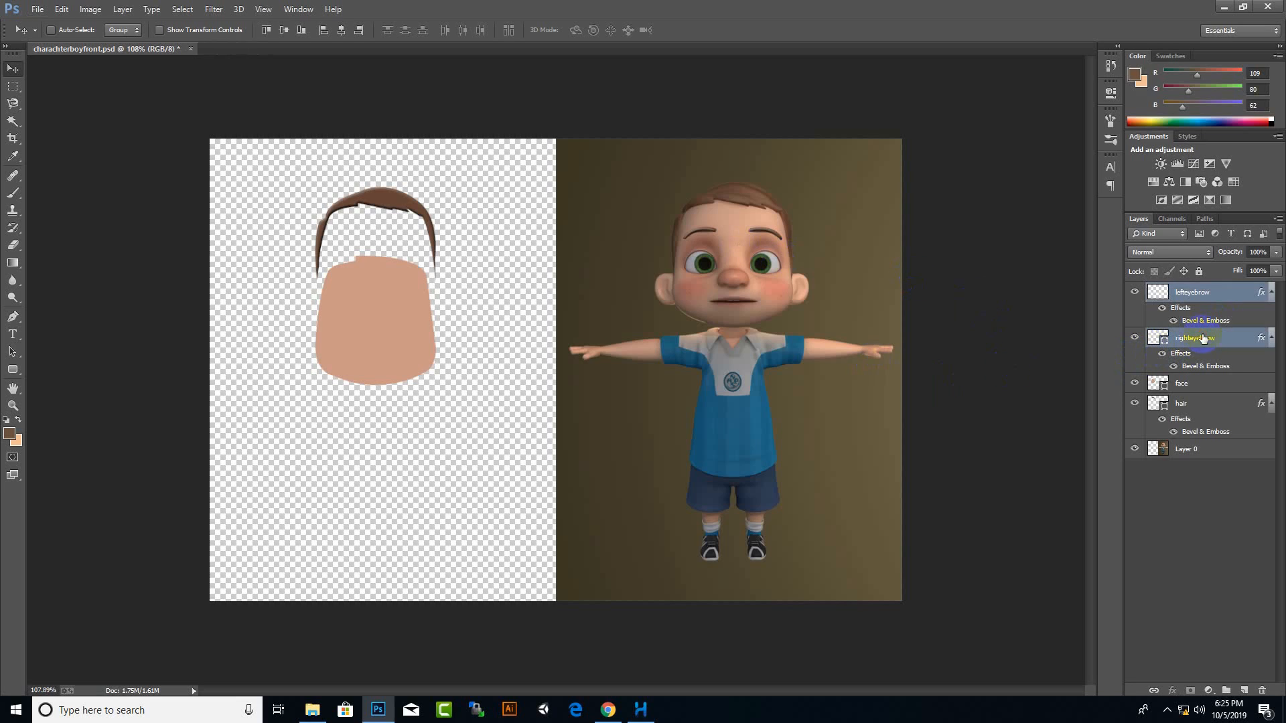
pyautogui.moveTo(718, 250); pyautogui.dragTo(416, 281)
pyautogui.moveTo(712, 242); pyautogui.dragTo(869, 247)
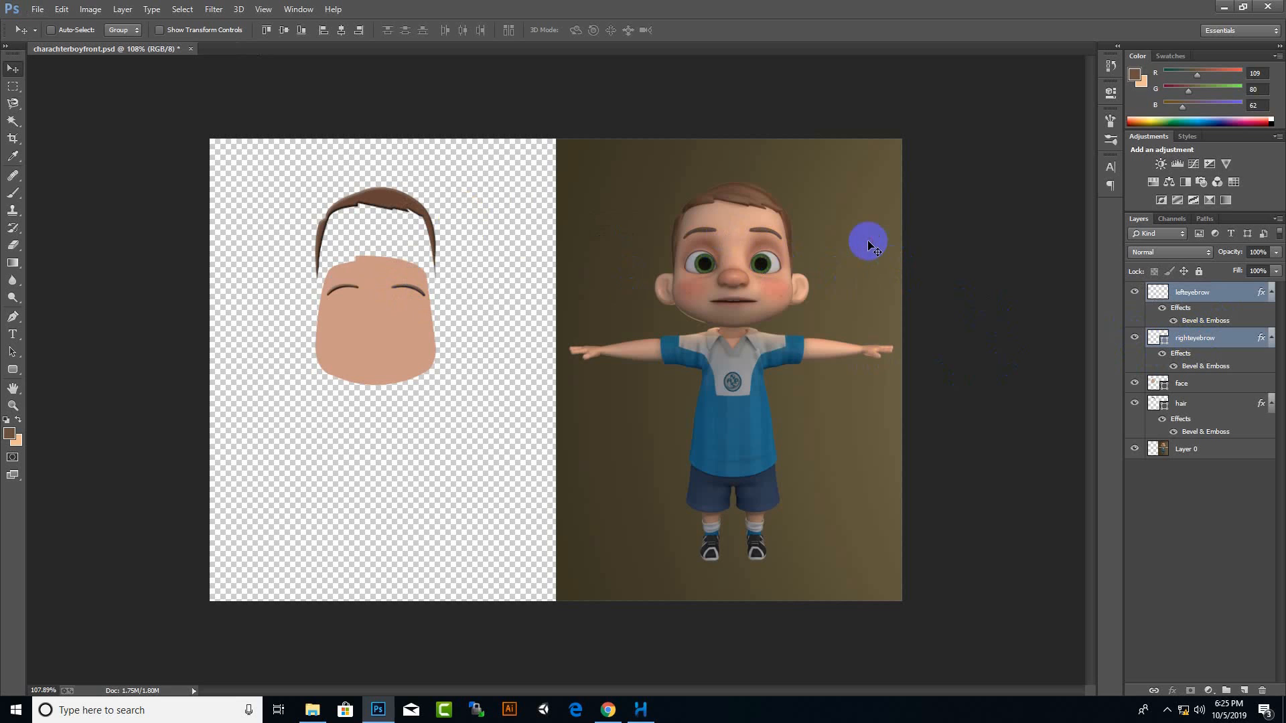
# Trace the boy's left ear in the reference image as a closed, curved Pen tool shape along its outer edge
pyautogui.scroll(5, 787, 223)
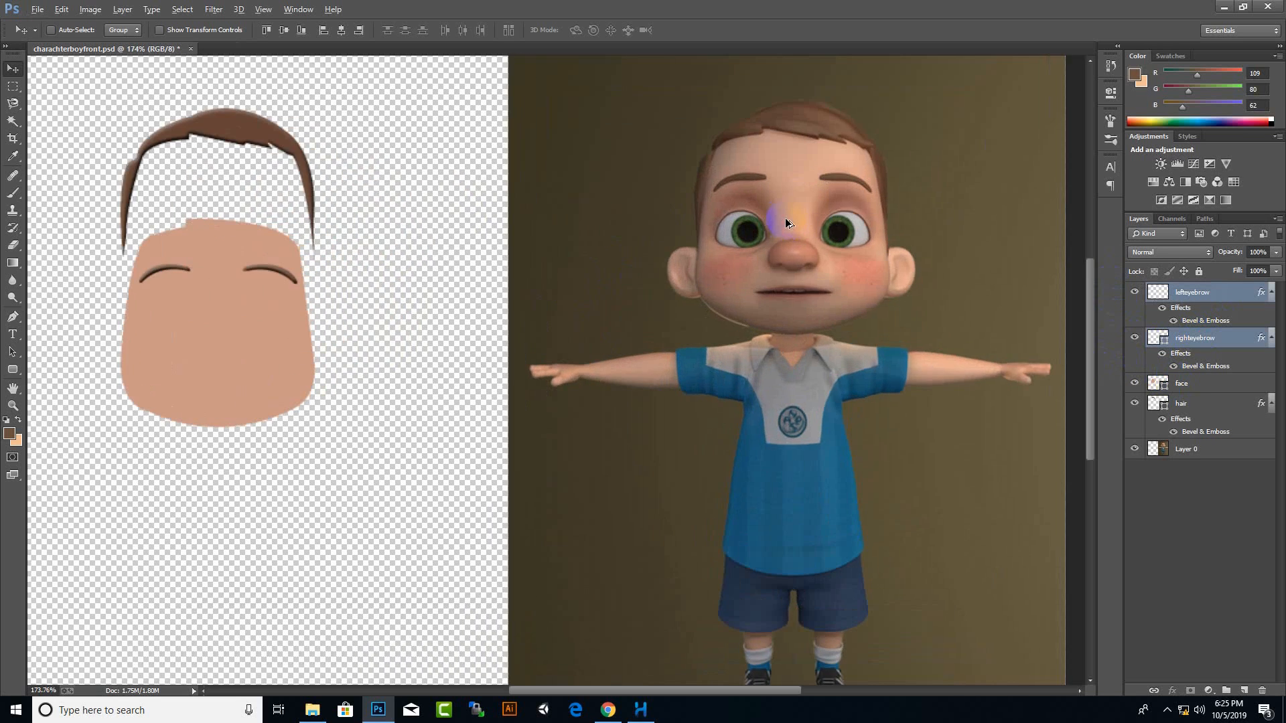
pyautogui.scroll(4, 788, 223)
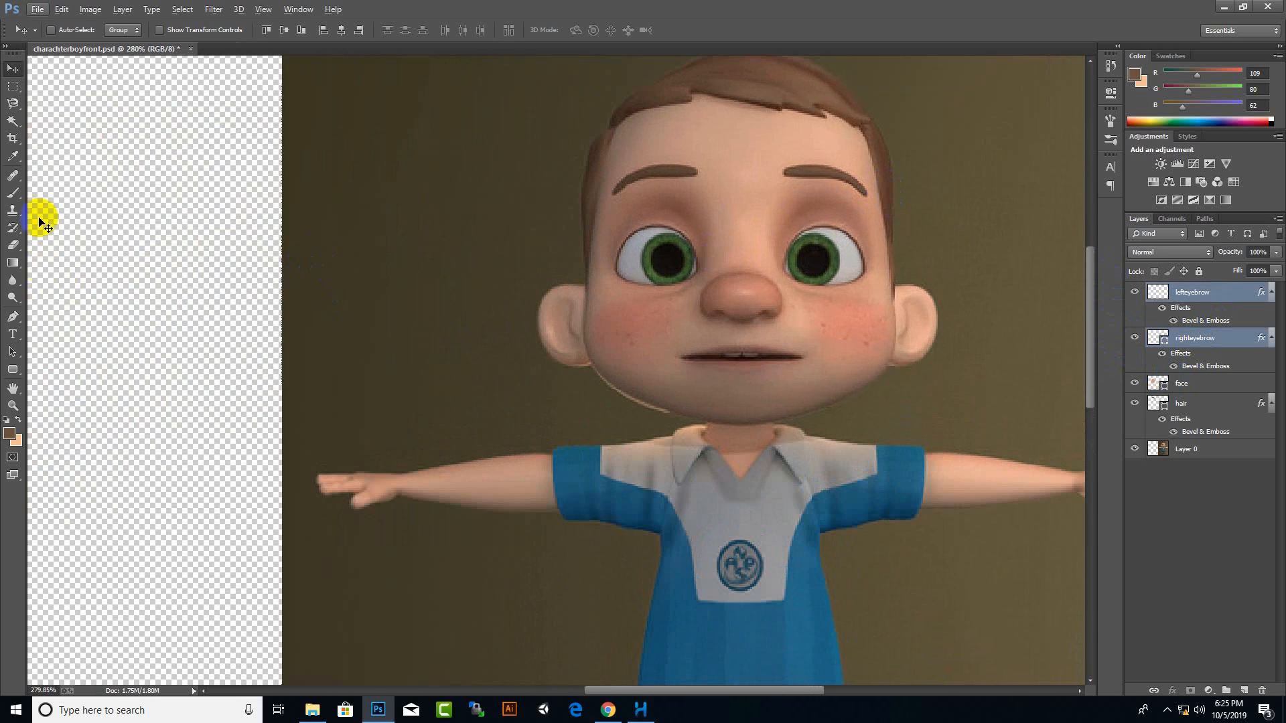
pyautogui.click(12, 316)
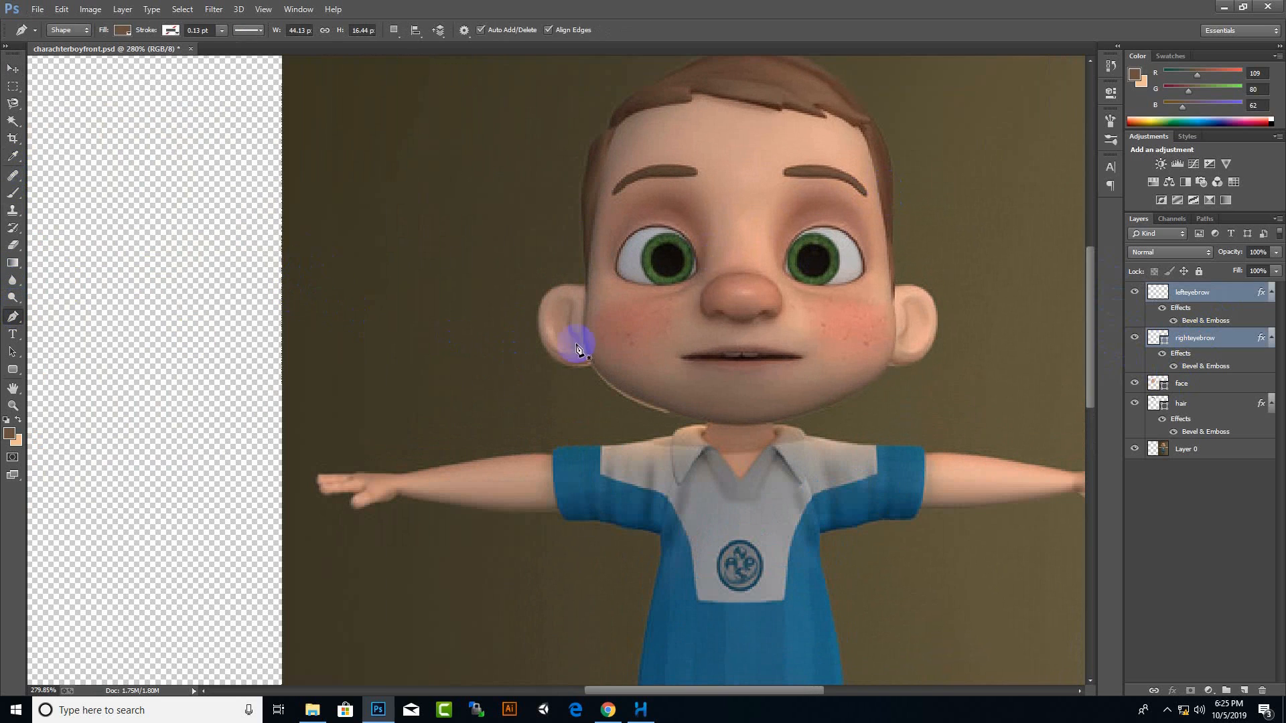
pyautogui.scroll(1, 945, 271)
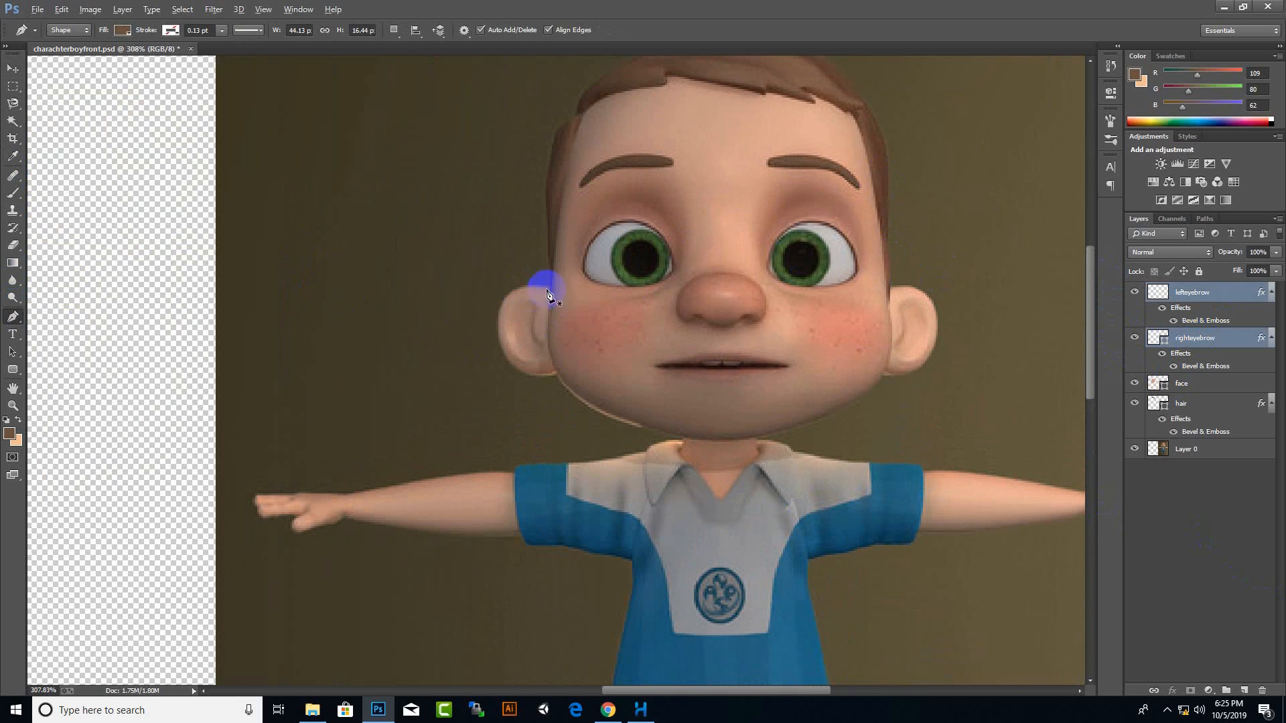
pyautogui.click(891, 290)
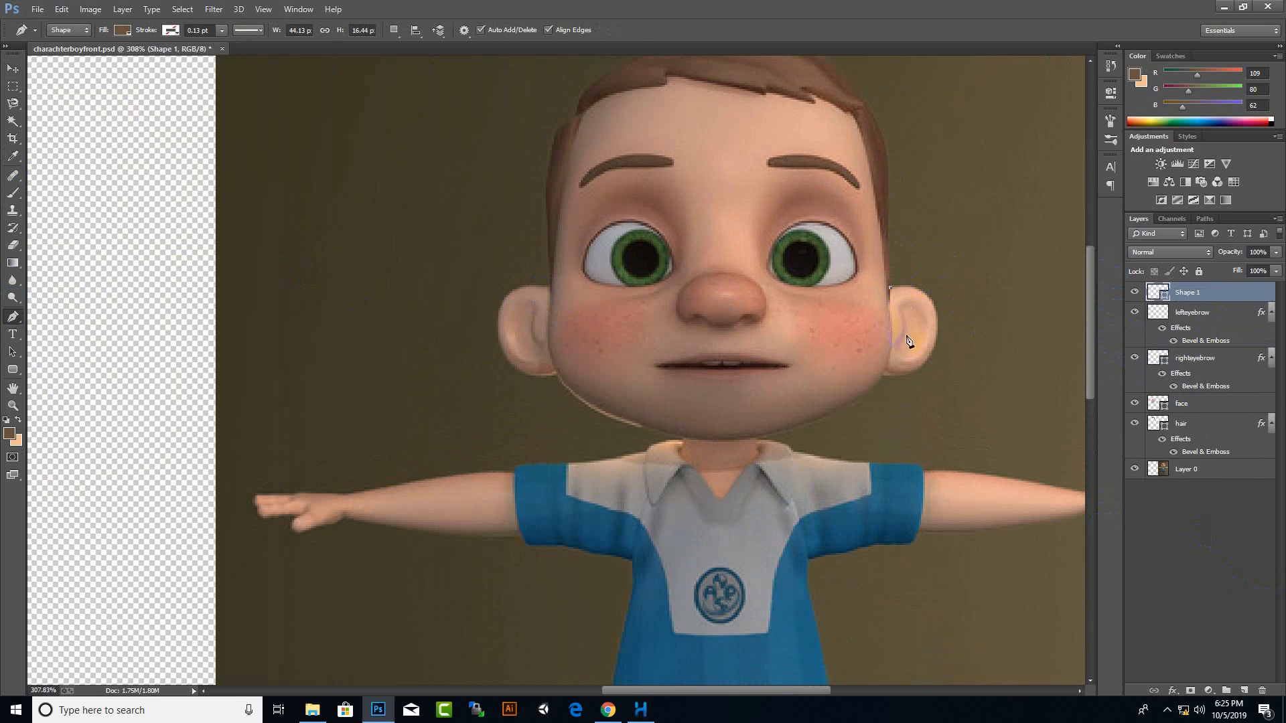
pyautogui.moveTo(937, 331); pyautogui.dragTo(931, 390)
pyautogui.keyDown('alt'); pyautogui.click(939, 332); pyautogui.keyUp('alt')
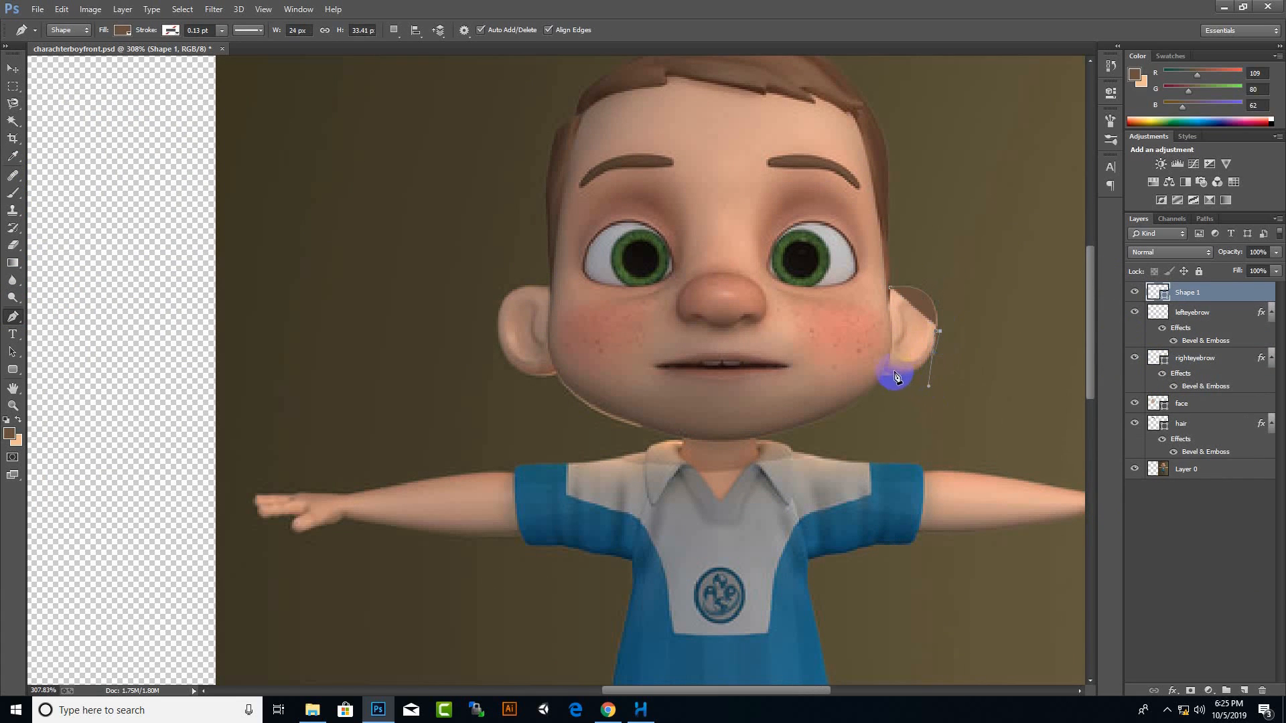
pyautogui.moveTo(854, 347); pyautogui.dragTo(846, 351)
pyautogui.keyDown('alt'); pyautogui.click(886, 373); pyautogui.keyUp('alt')
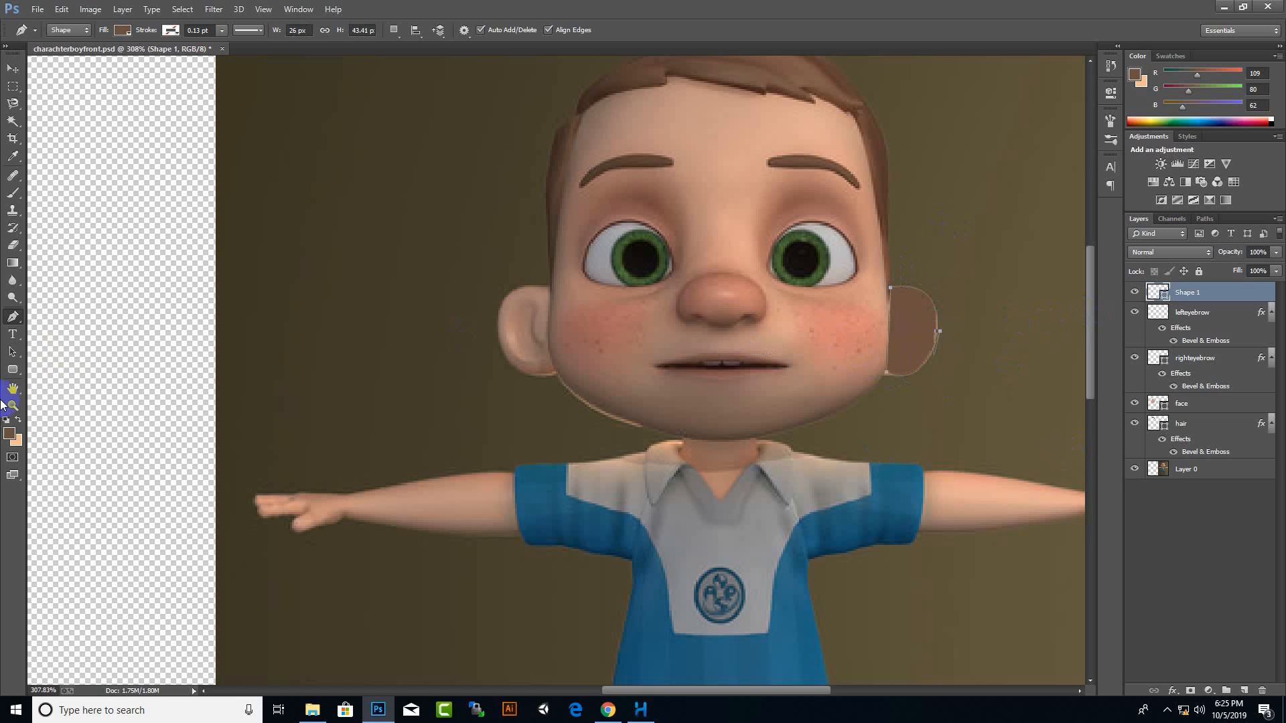
# Recolor the ear shape with skin tones sampled from the reference face and the boy's right ear, ending with #9e7766
pyautogui.click(9, 433)
pyautogui.click(813, 386)
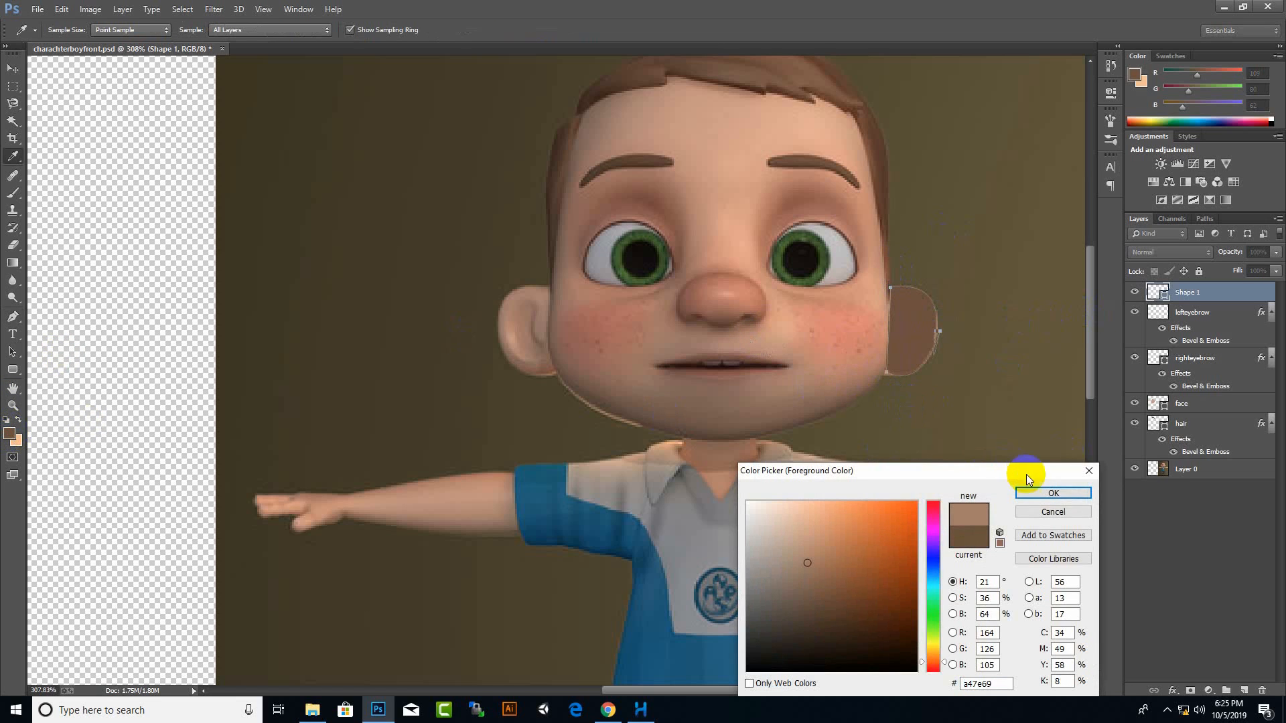
pyautogui.click(1034, 494)
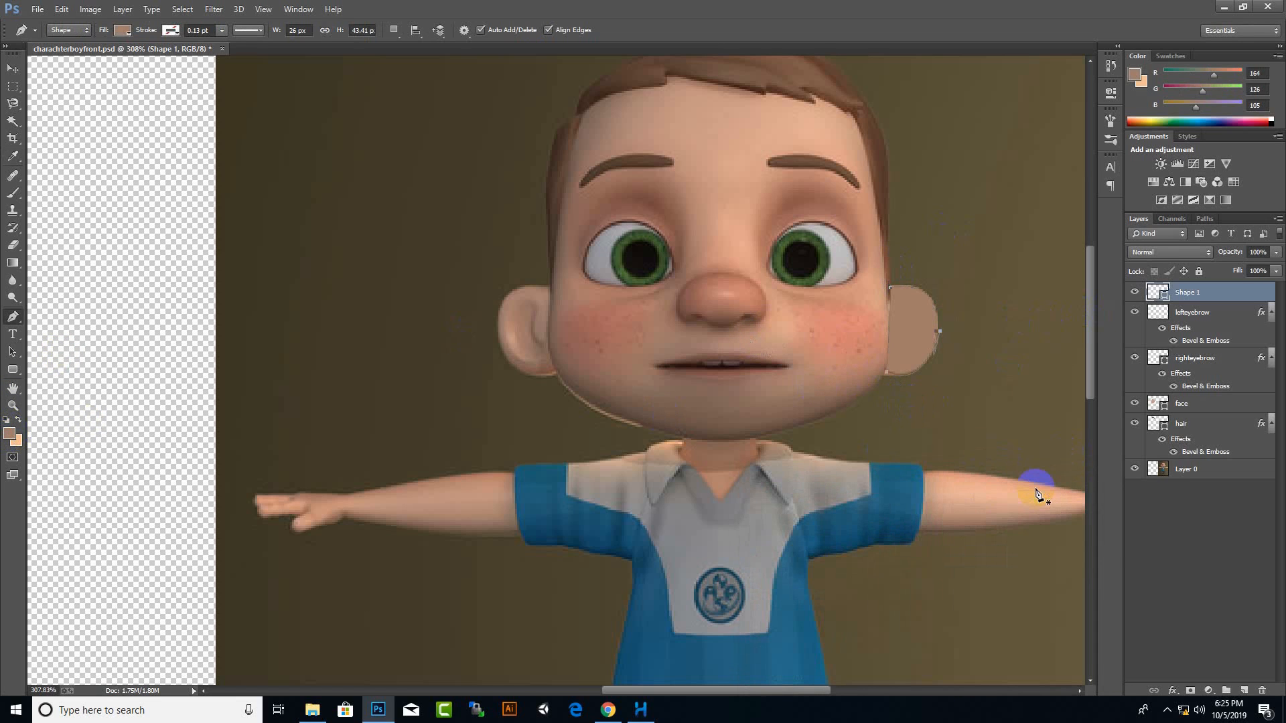
pyautogui.click(11, 434)
pyautogui.click(544, 293)
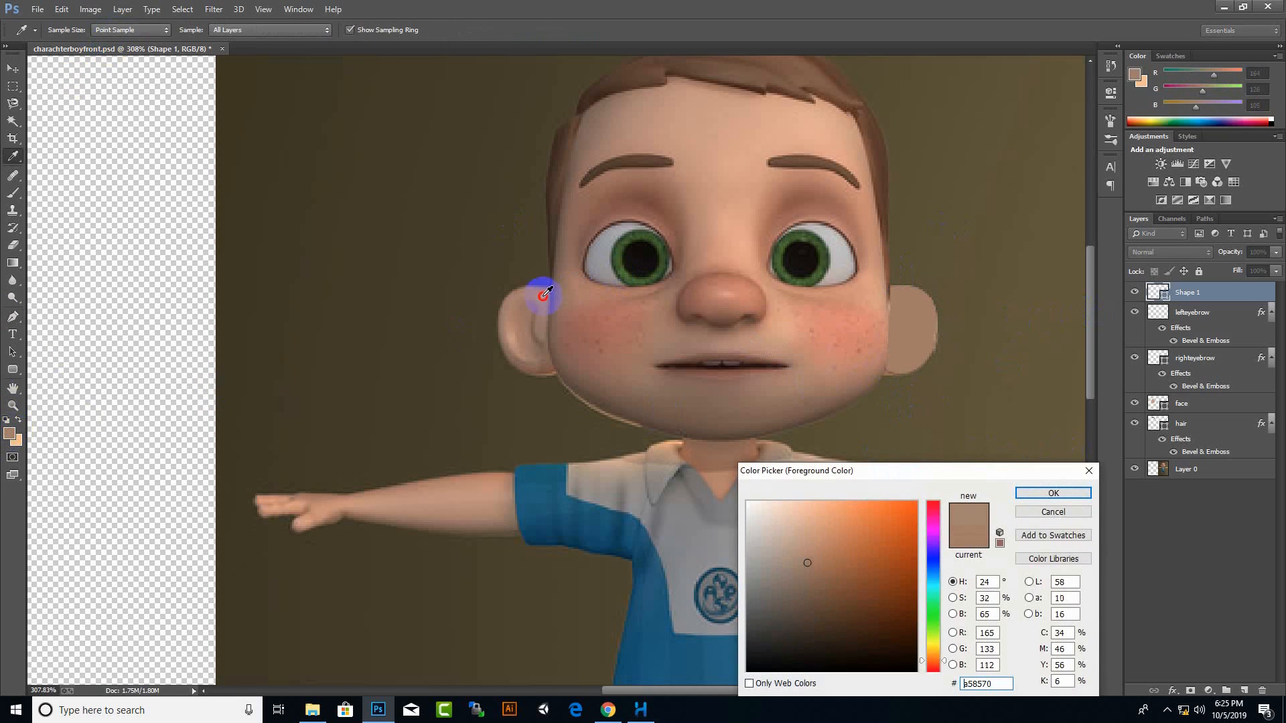
pyautogui.click(1049, 495)
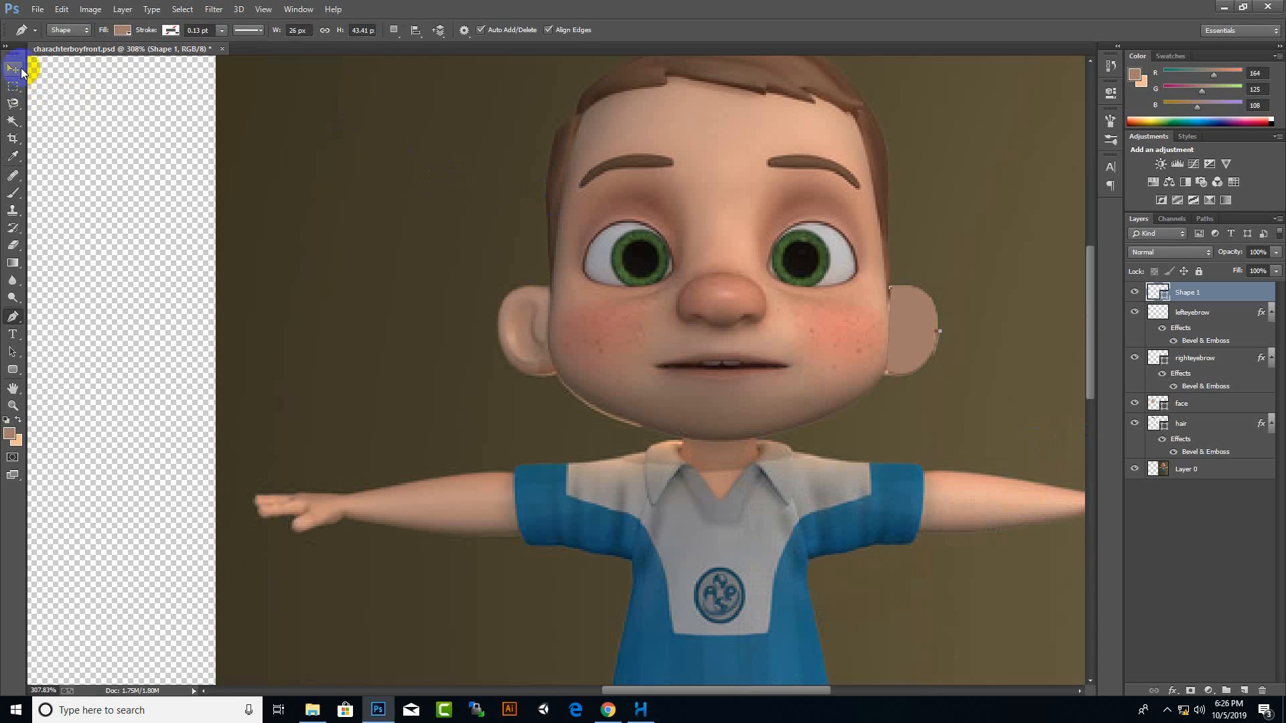
pyautogui.click(10, 433)
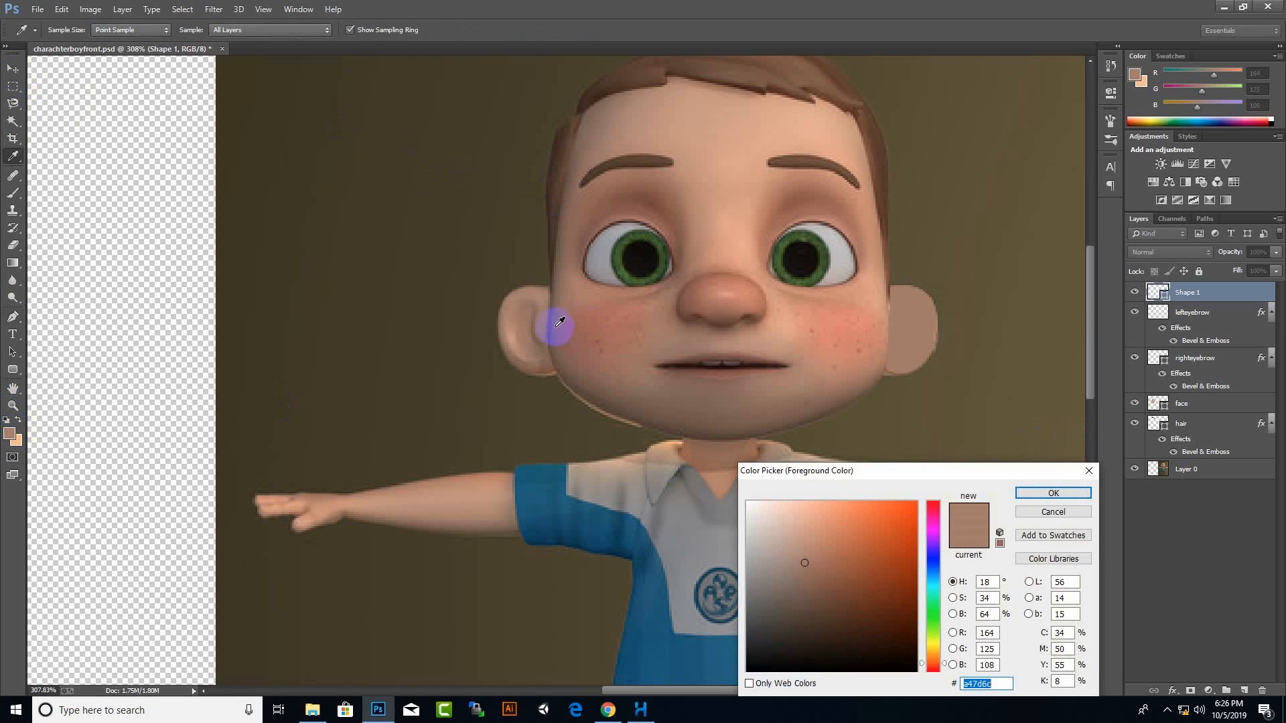
pyautogui.click(545, 327)
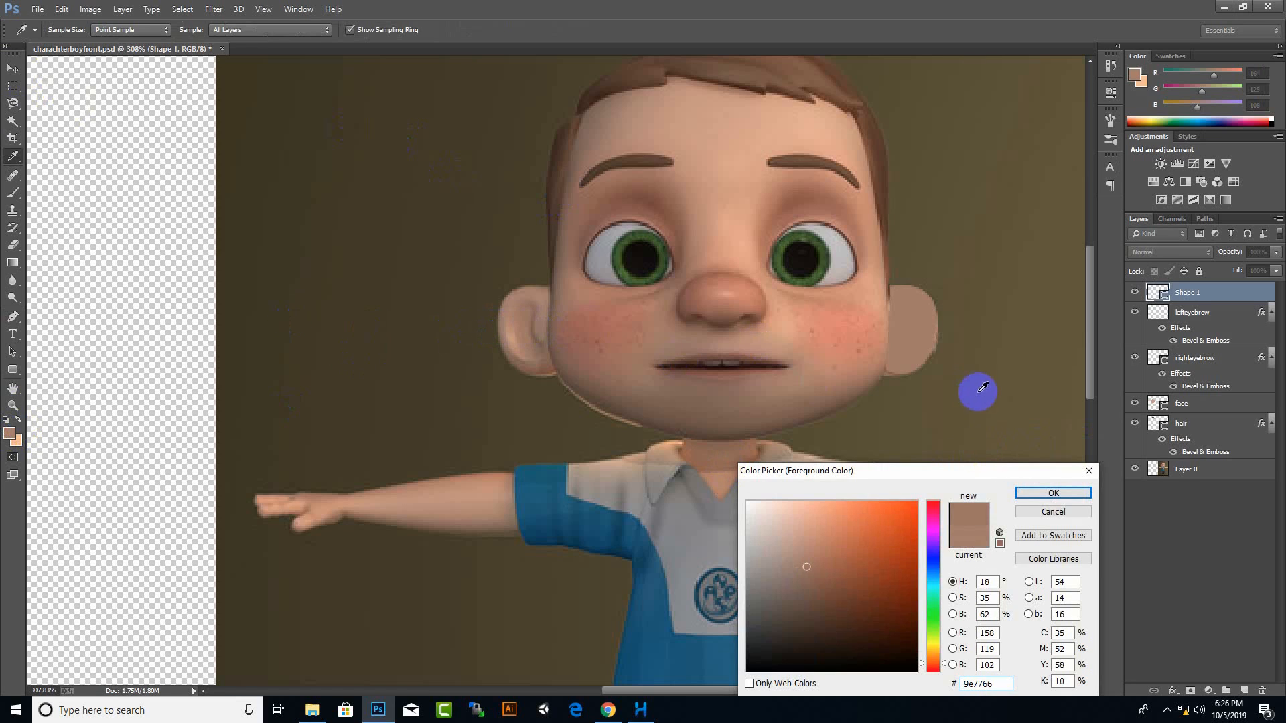
pyautogui.click(1042, 493)
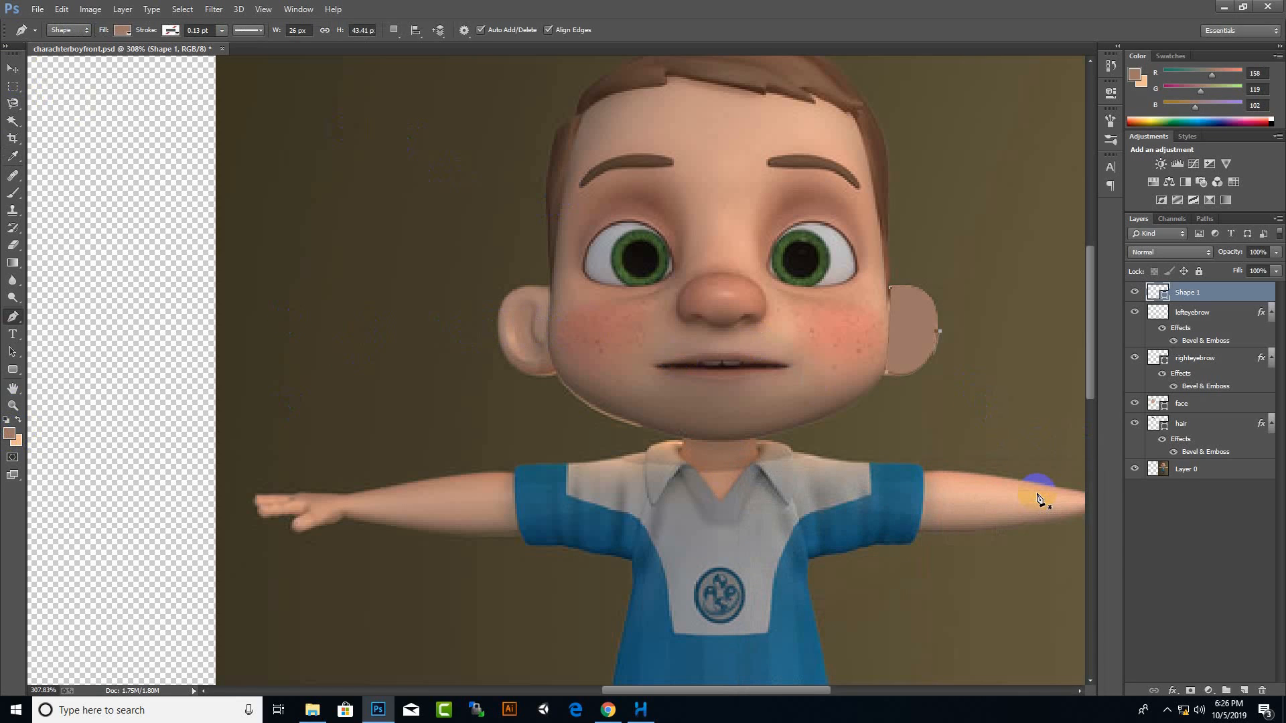
# Move the ear shape beside the reference ear and place a copy scaled to 65.38% by 64.51% inside it
pyautogui.click(5, 65)
pyautogui.moveTo(905, 342); pyautogui.dragTo(946, 283)
pyautogui.click(1000, 336)
pyautogui.hotkey('ctrl', 't')
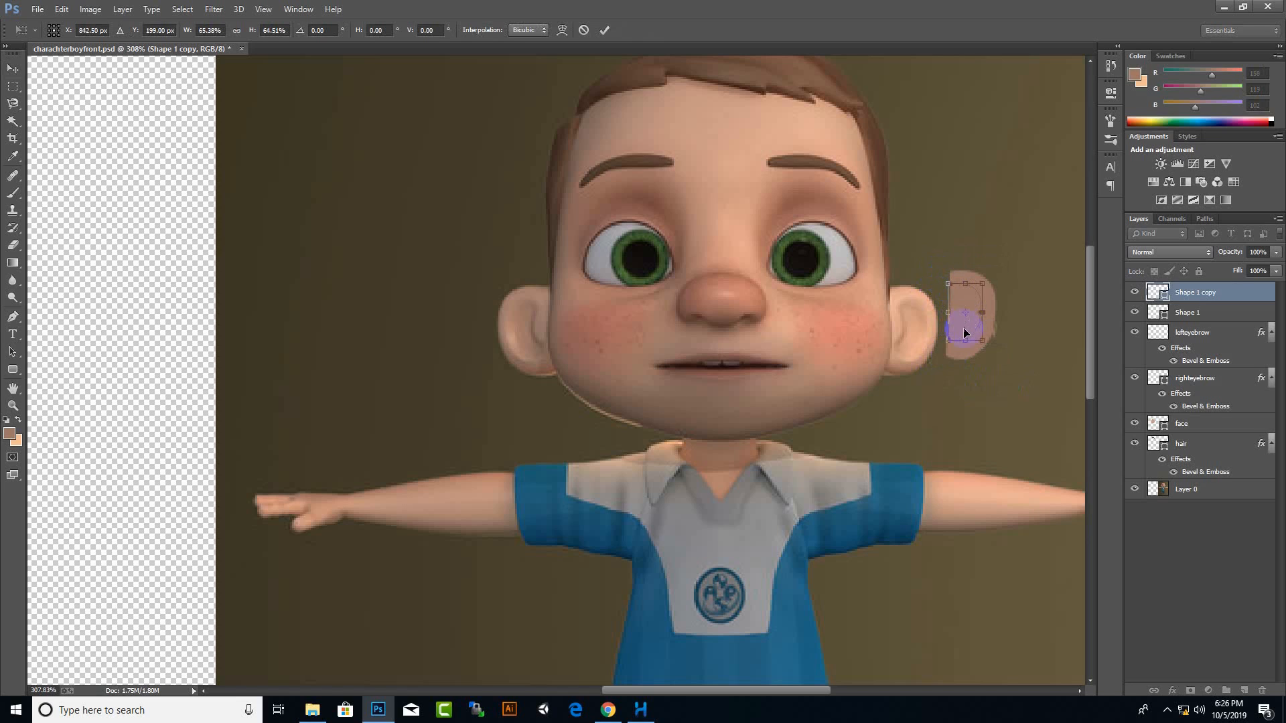
pyautogui.moveTo(966, 331); pyautogui.dragTo(971, 334)
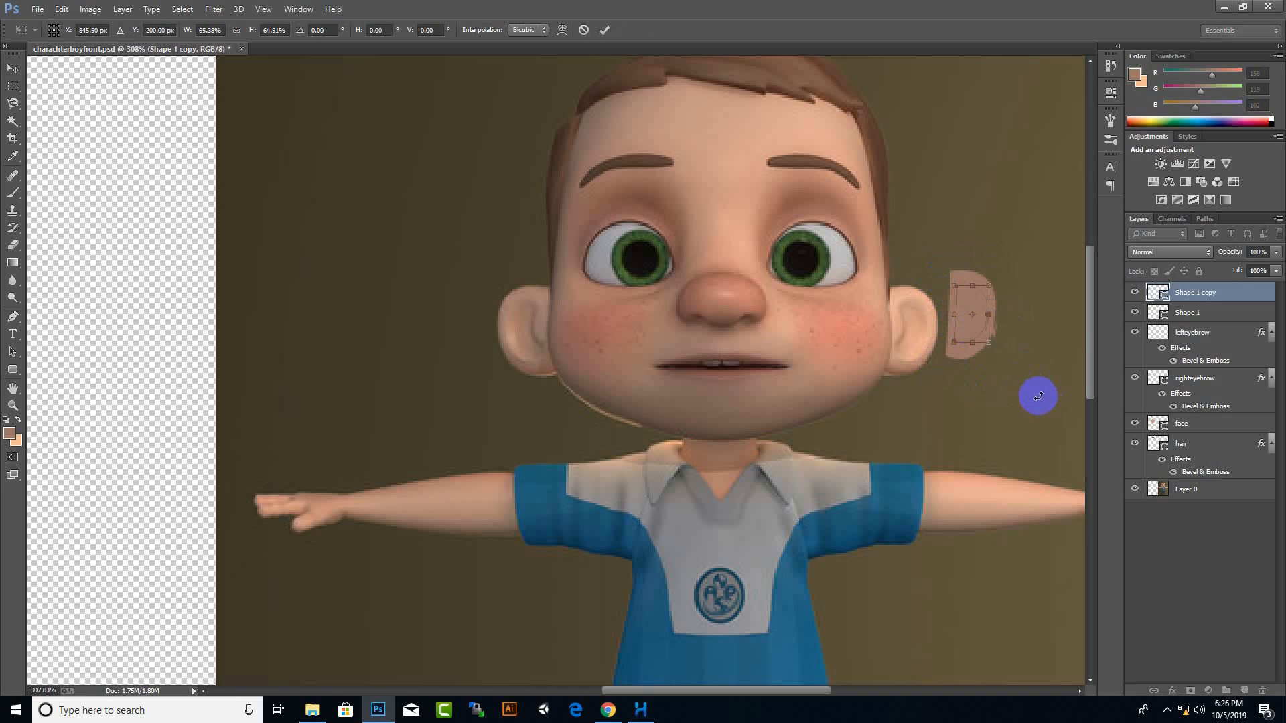
pyautogui.press('Return')
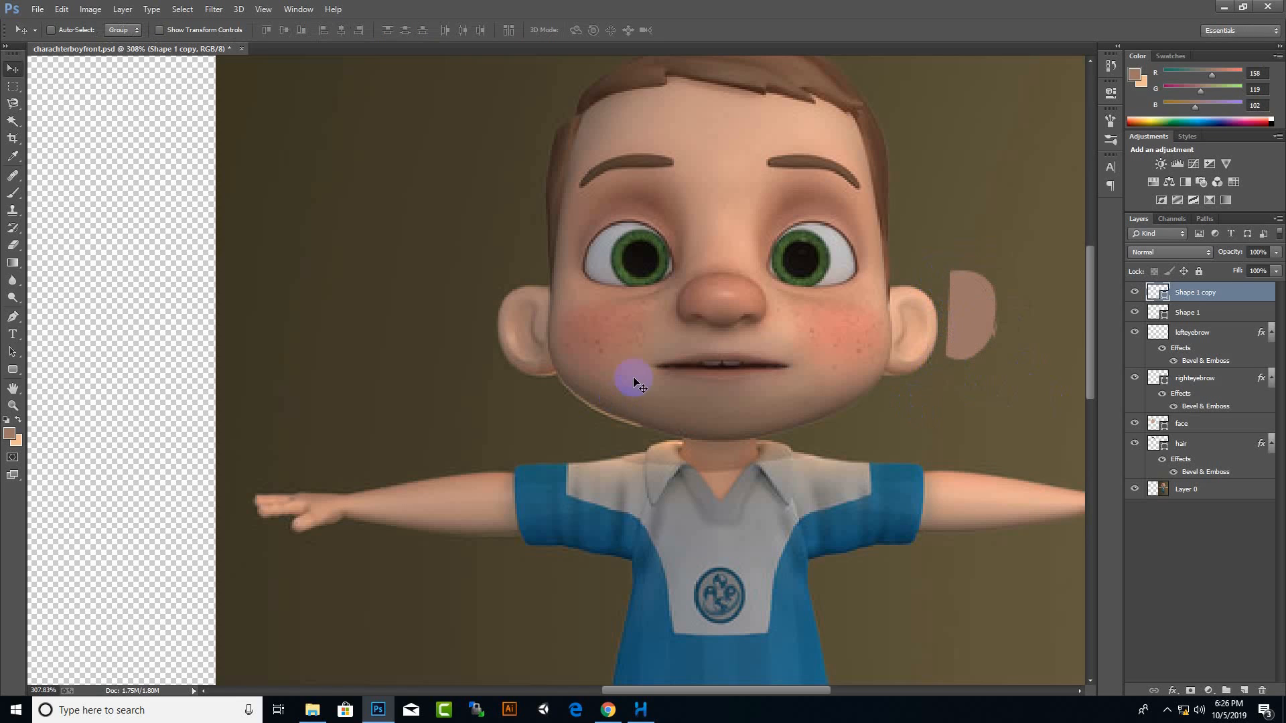
# Fill the smaller inner-ear copy with dark brown #7a5543 sampled from the lower edge of the boy's right ear
pyautogui.click(9, 434)
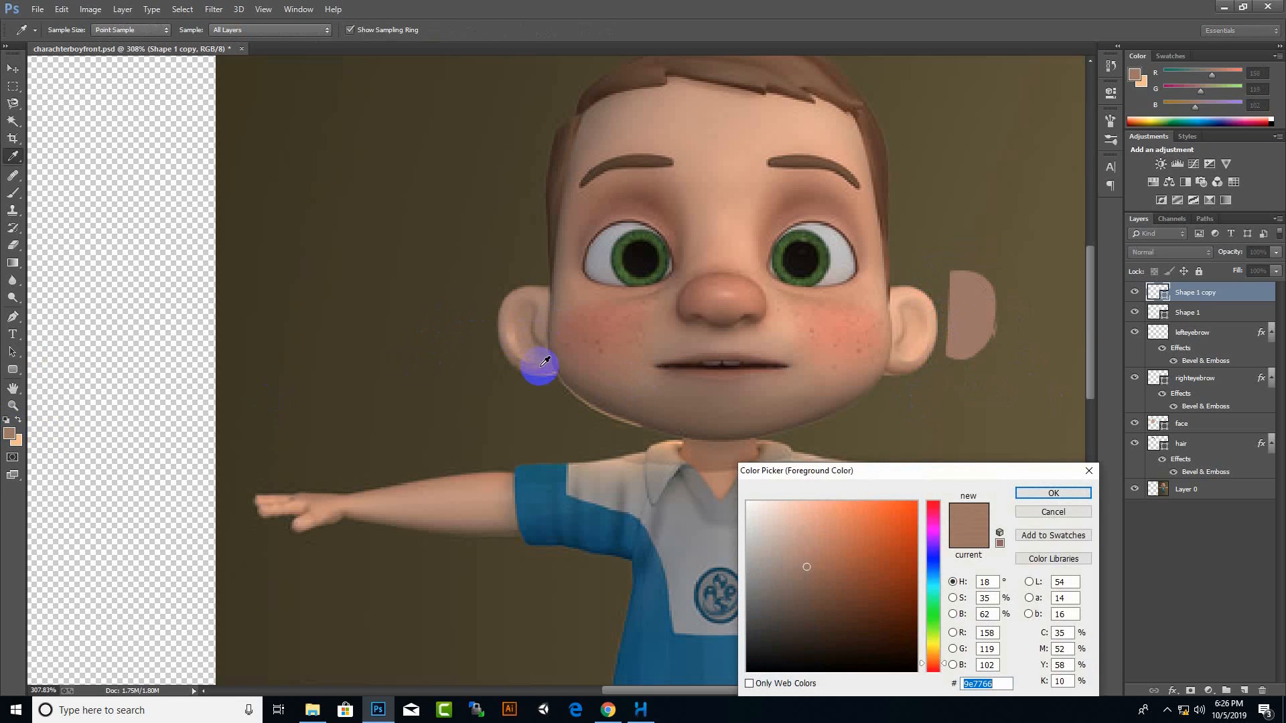
pyautogui.click(542, 369)
pyautogui.click(1053, 493)
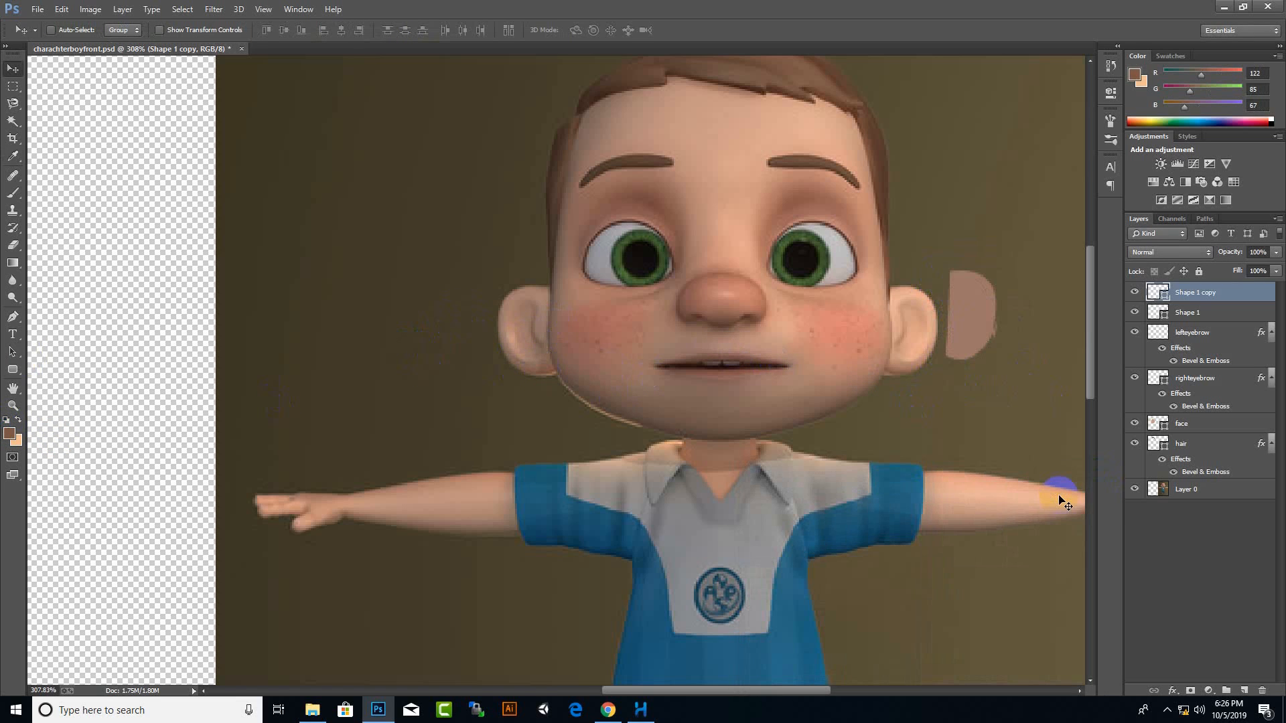
pyautogui.hotkey('alt', 'BackSpace')
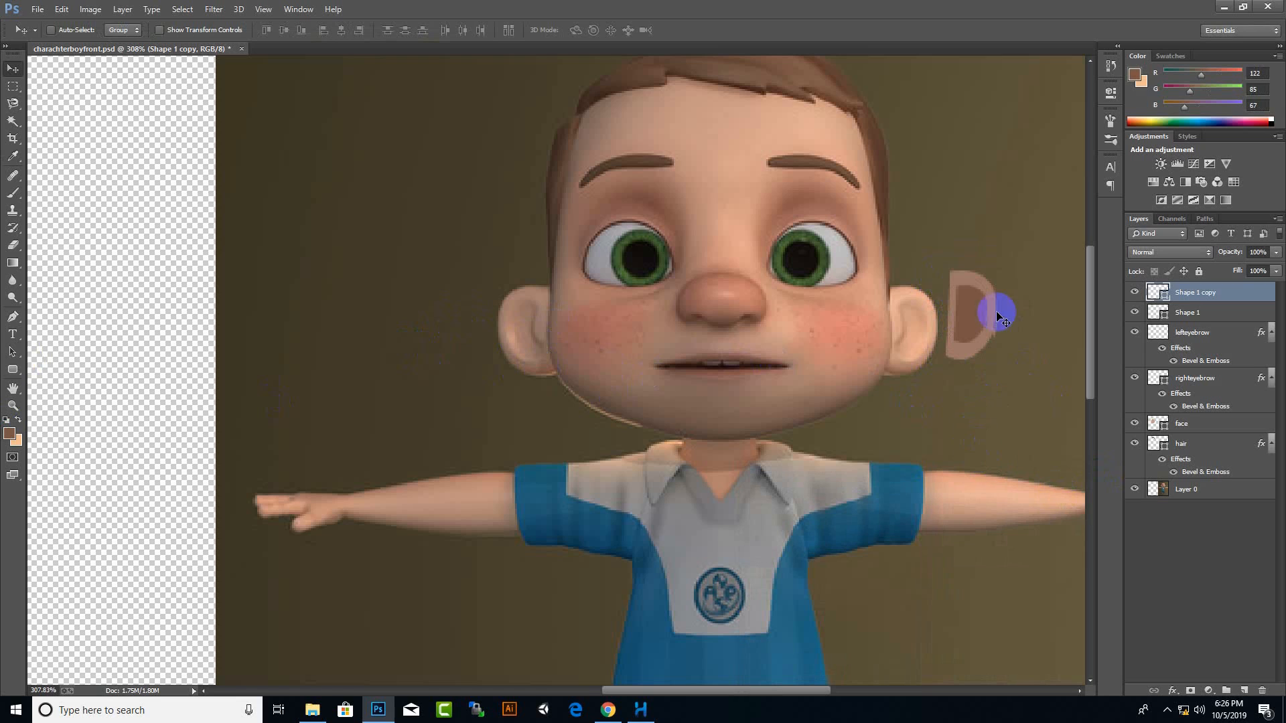
# Fill the larger outer ear shape with a light skin tone of RGB 230, 173, 143 sampled from the reference ear
pyautogui.click(13, 317)
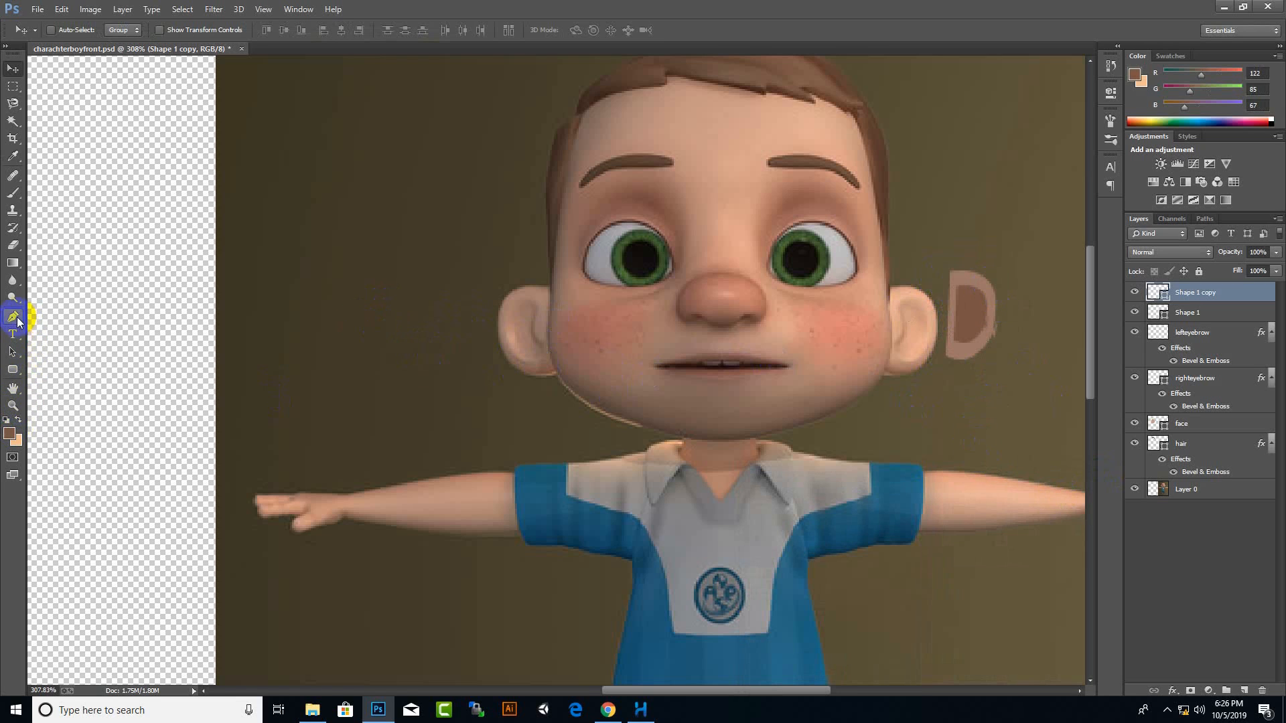
pyautogui.click(9, 432)
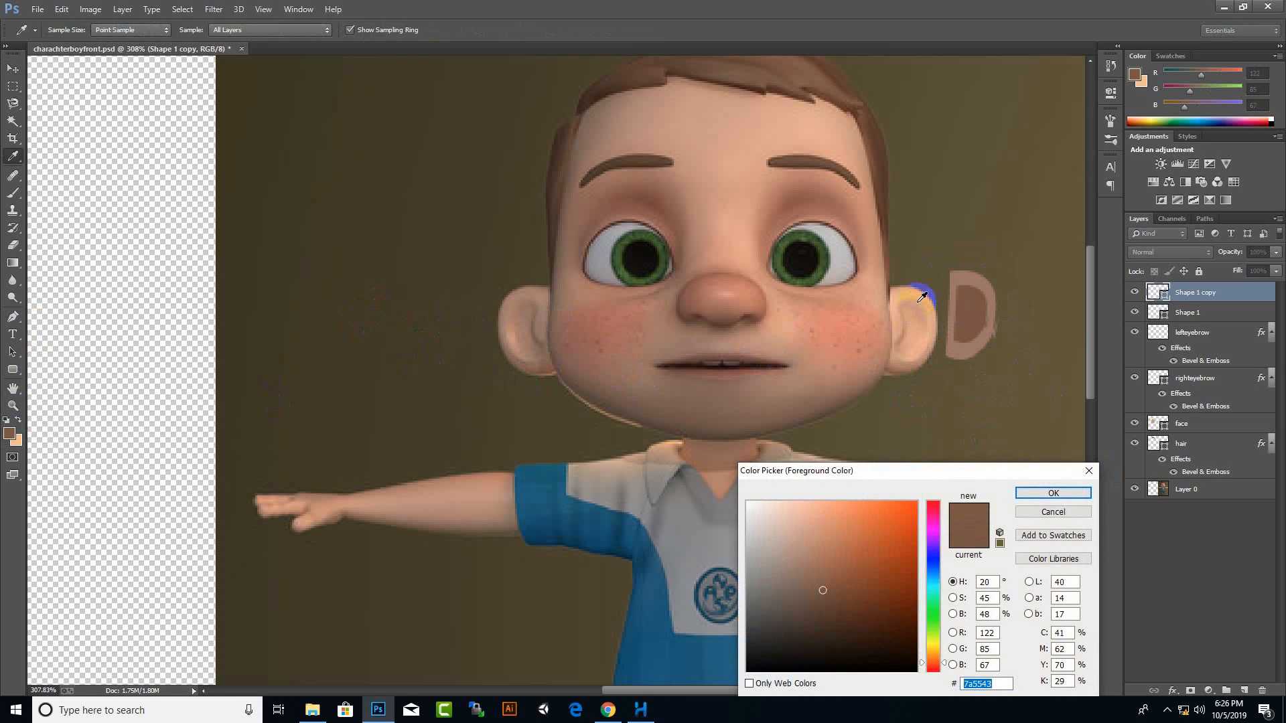
pyautogui.moveTo(922, 297); pyautogui.dragTo(954, 322)
pyautogui.click(1030, 492)
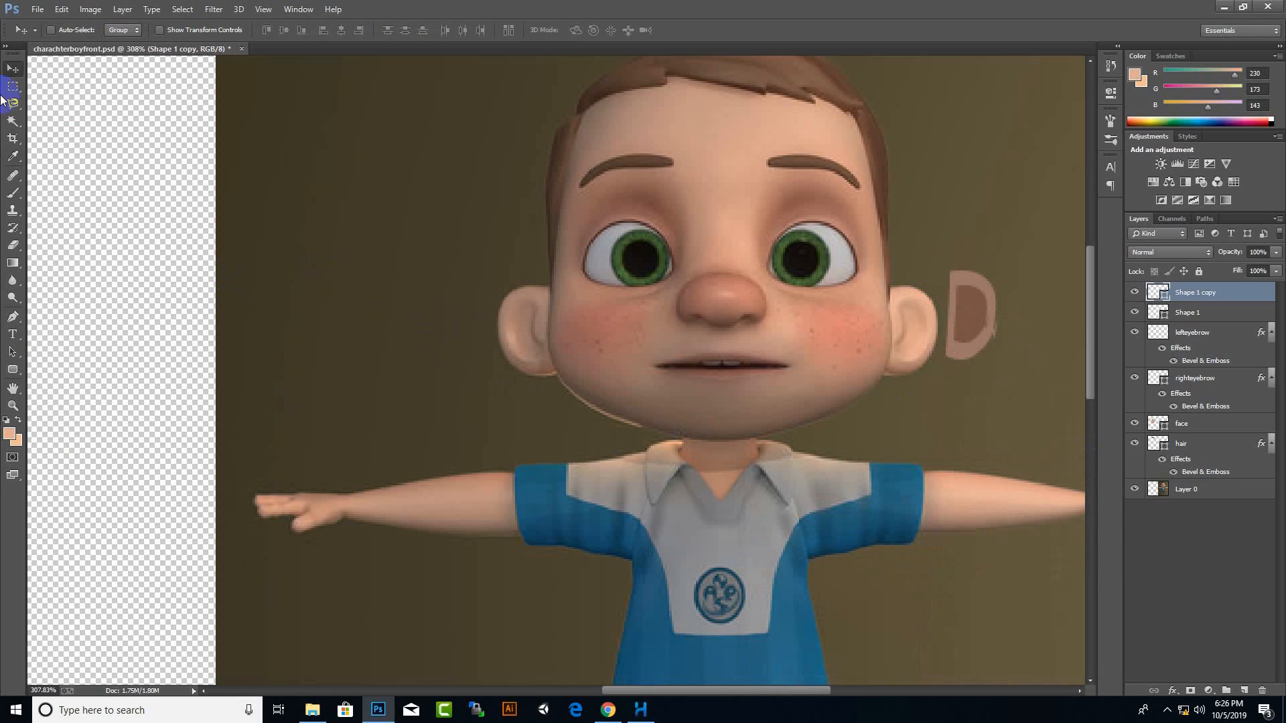
pyautogui.rightClick(969, 276)
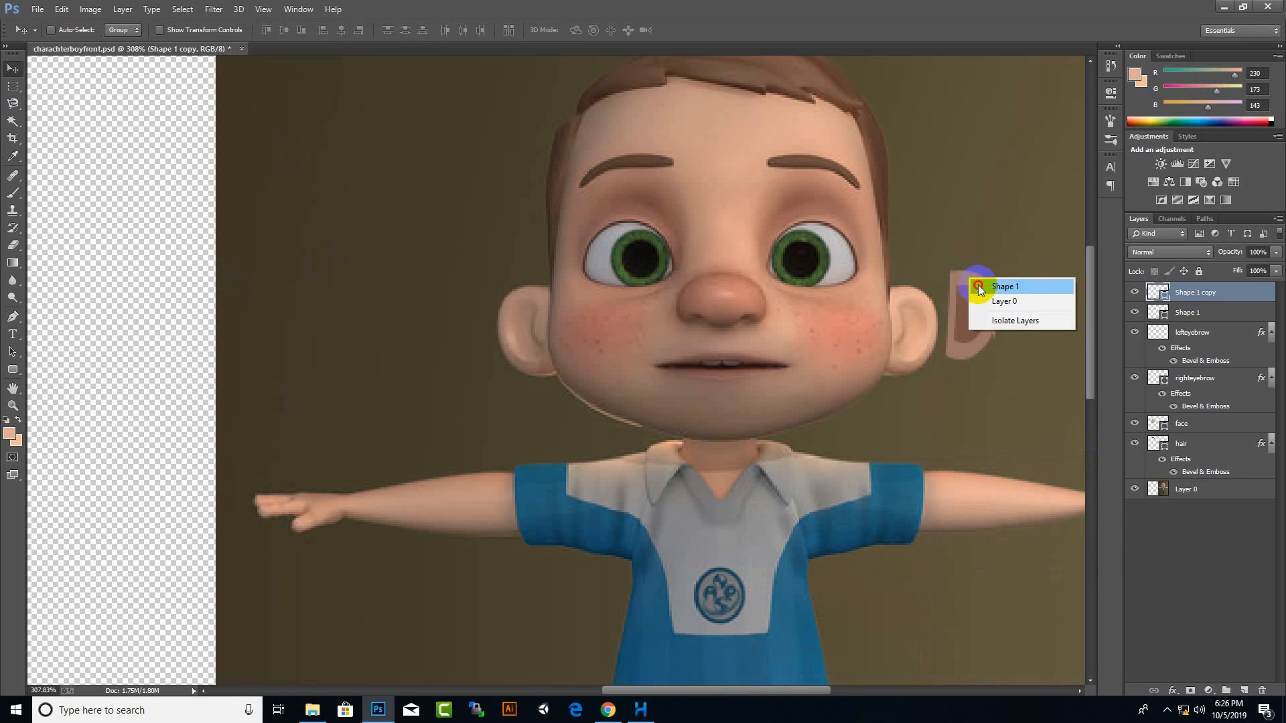
pyautogui.click(978, 284)
pyautogui.hotkey('alt', 'BackSpace')
# Select the inner-ear copy and fill it with the muted brown #a07b67
pyautogui.rightClick(975, 319)
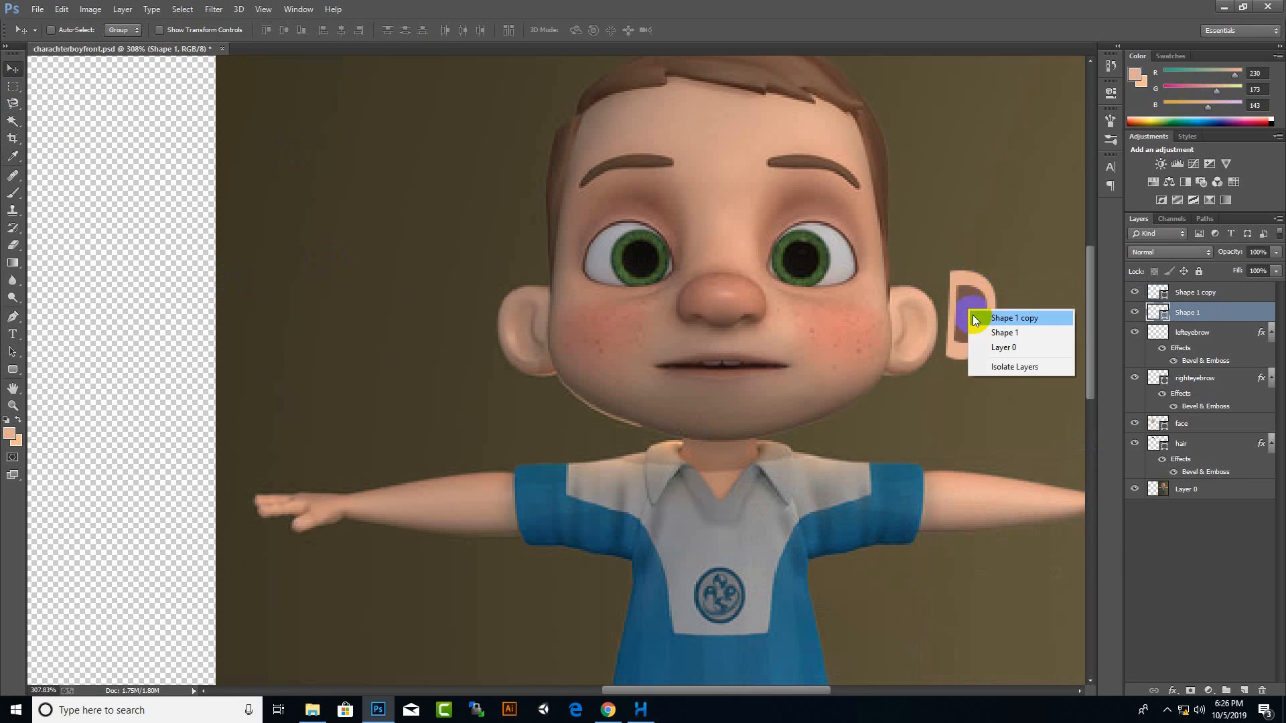
pyautogui.click(977, 319)
pyautogui.click(6, 438)
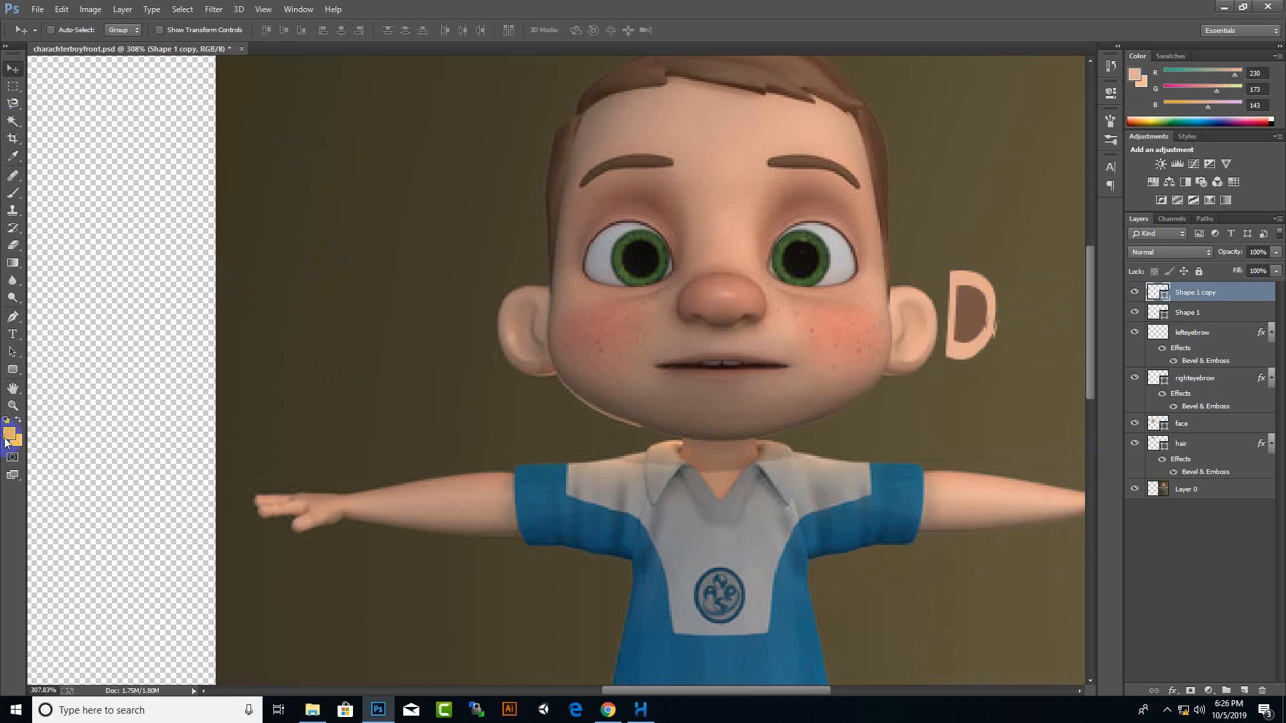
pyautogui.hotkey('alt', 'BackSpace')
pyautogui.click(9, 438)
pyautogui.click(516, 379)
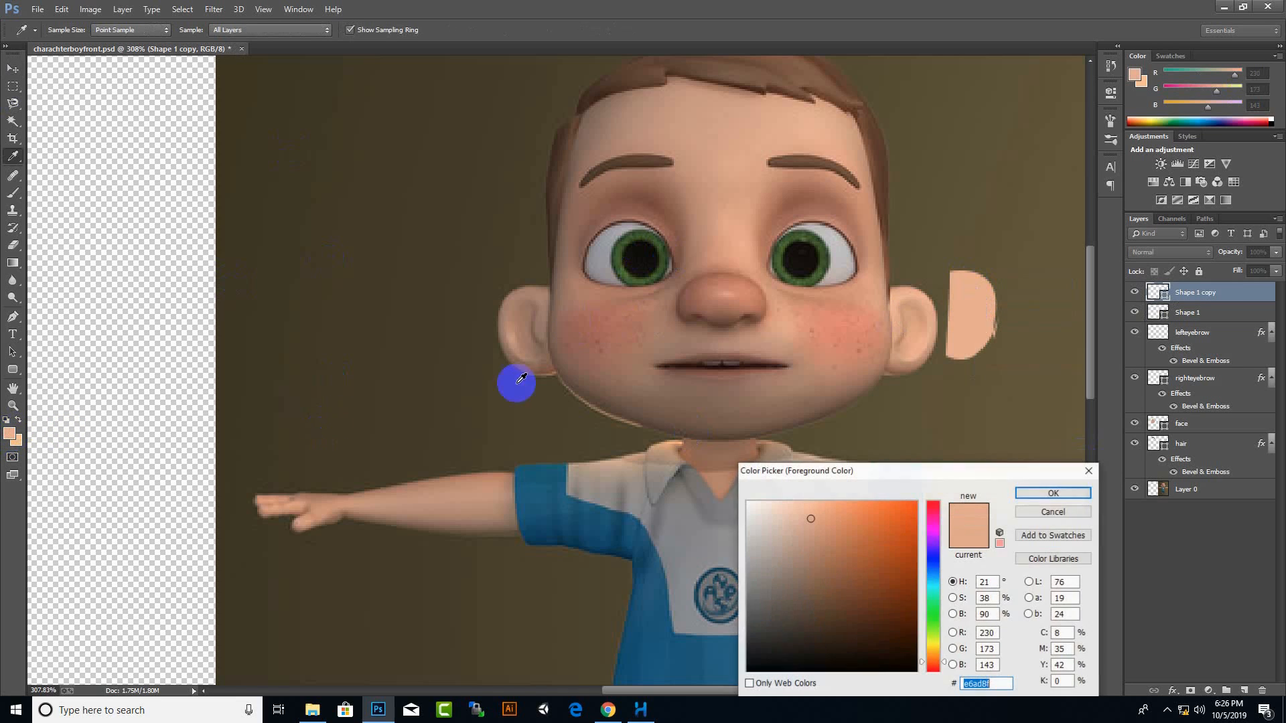
pyautogui.click(884, 546)
pyautogui.click(813, 562)
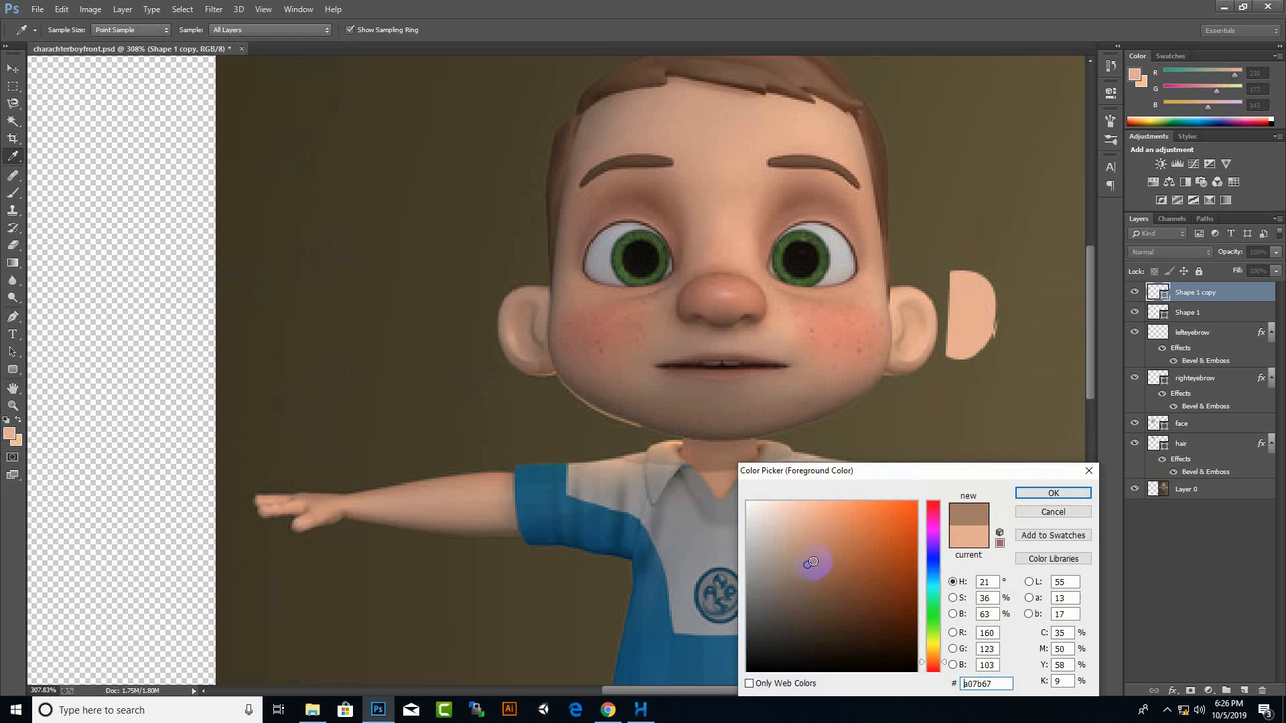
pyautogui.click(1054, 493)
pyautogui.press('v')
pyautogui.hotkey('alt', 'BackSpace')
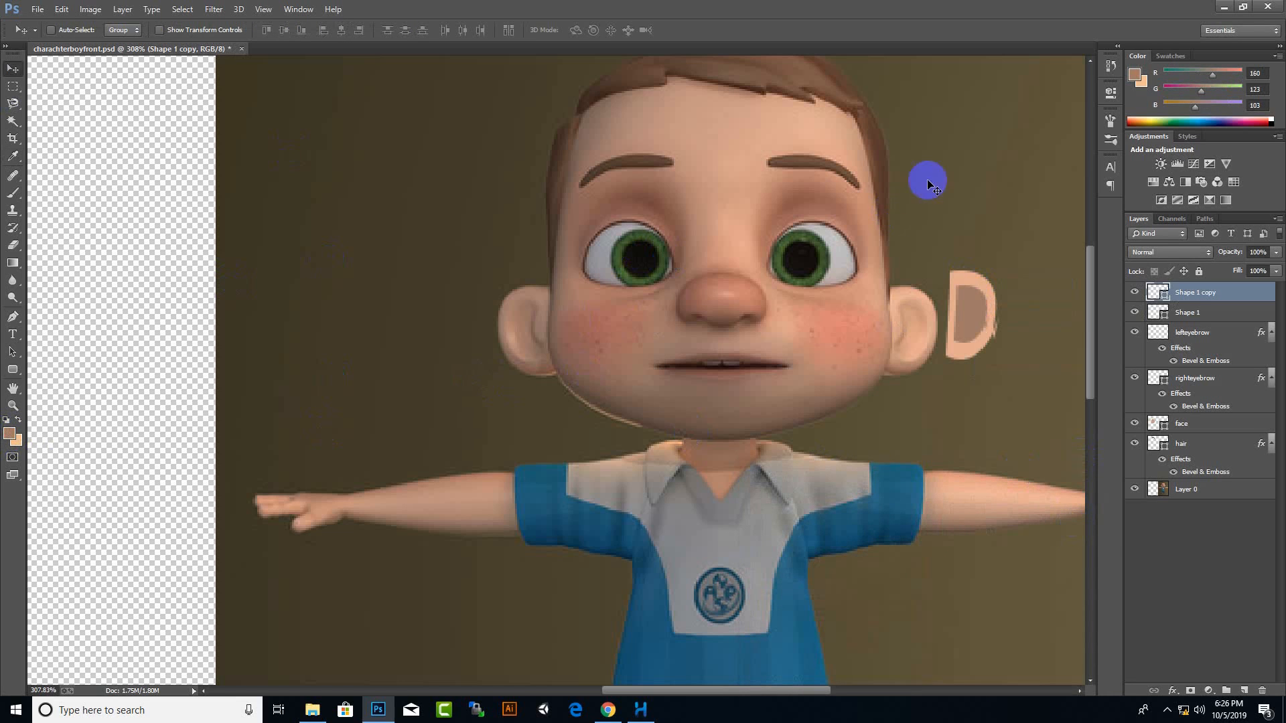
# Warp the inner-ear copy so that its straight edge beside the head curves inward
pyautogui.scroll(3, 1011, 311)
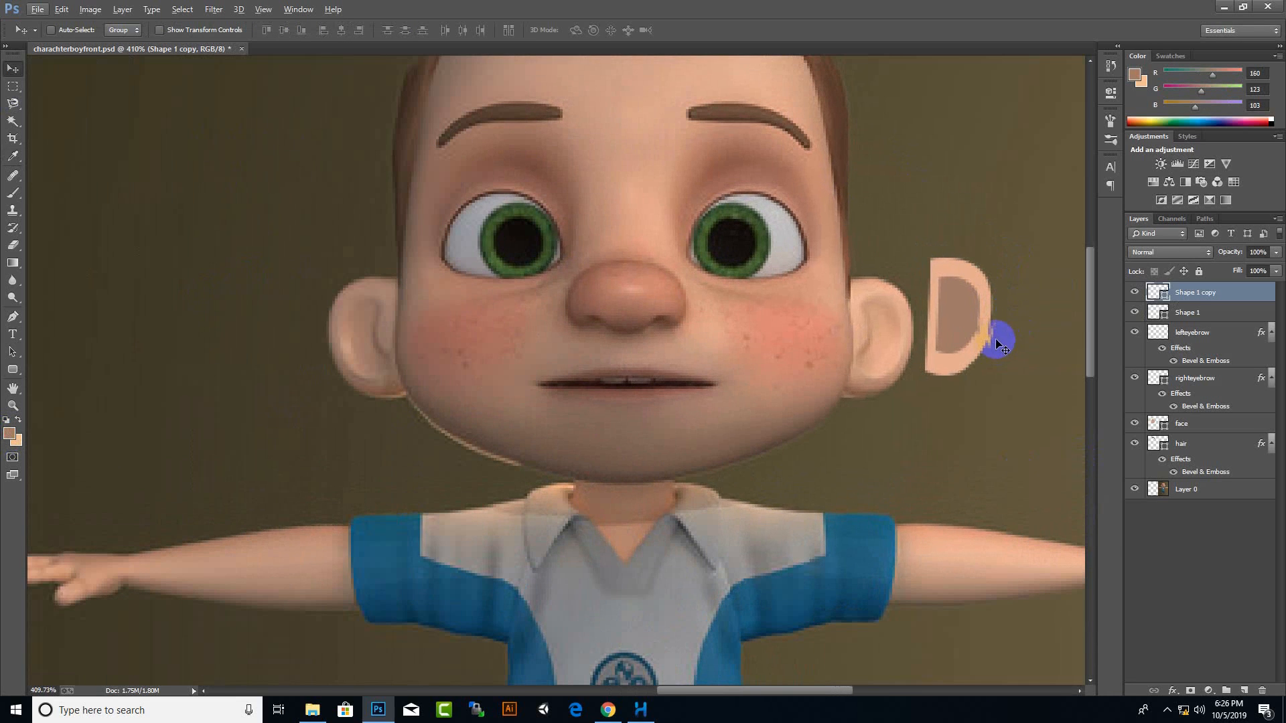
pyautogui.rightClick(1198, 300)
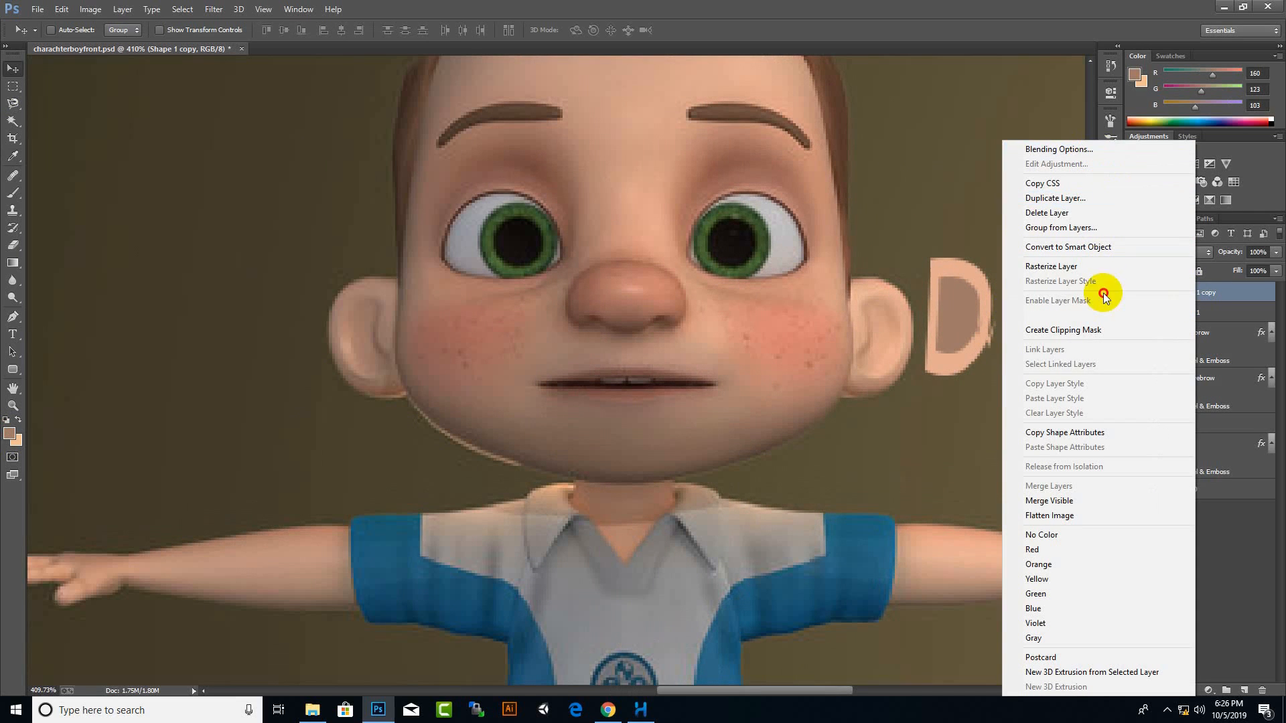
pyautogui.click(1232, 302)
pyautogui.hotkey('ctrl', 't')
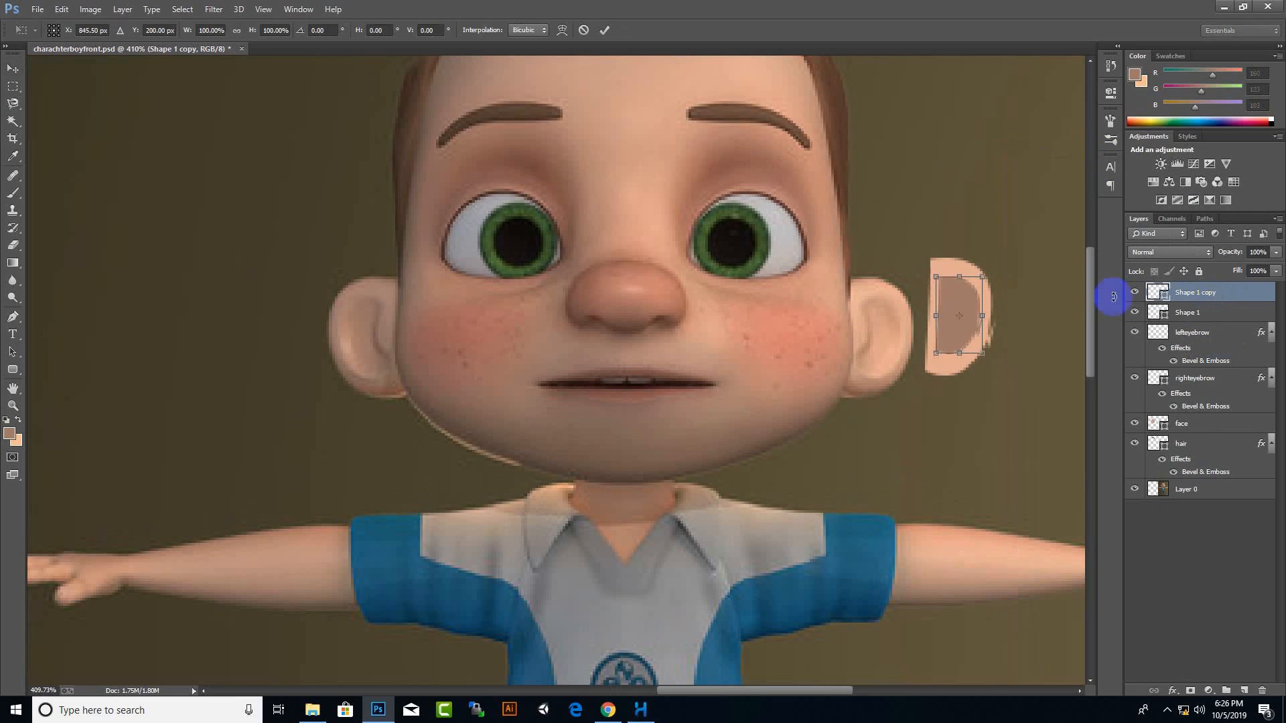
pyautogui.rightClick(957, 322)
pyautogui.click(980, 422)
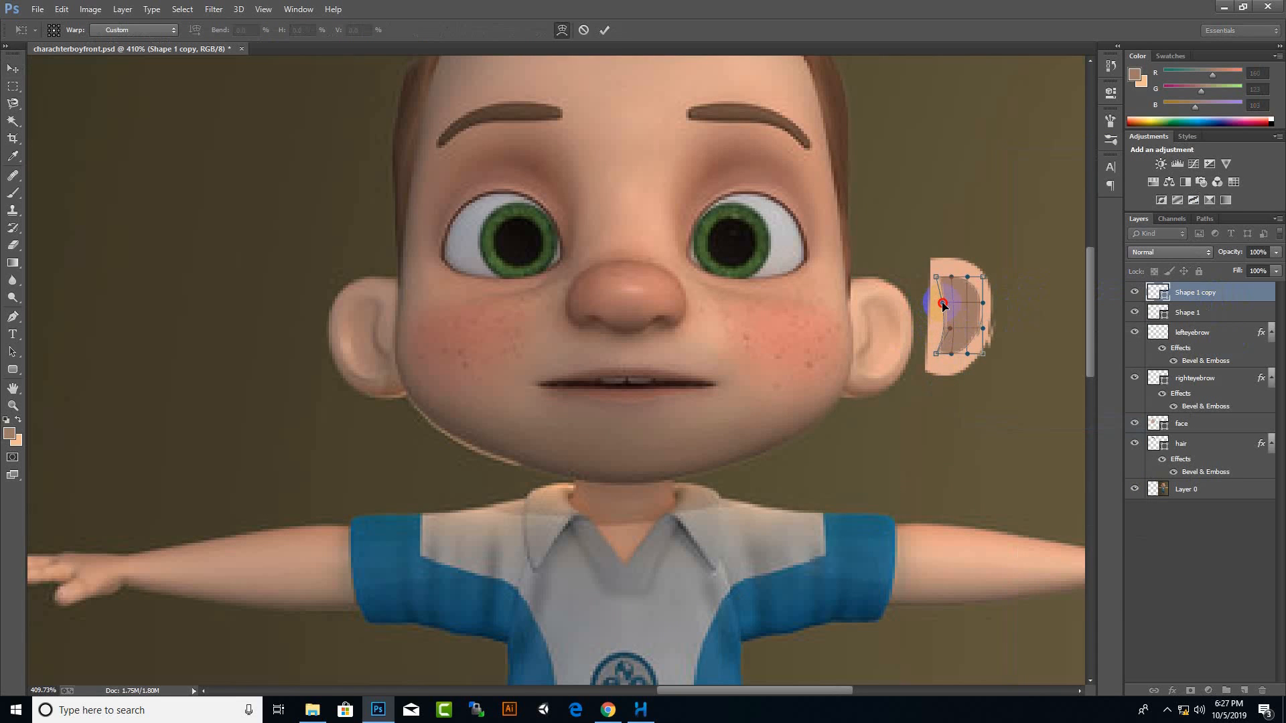
pyautogui.press('Return')
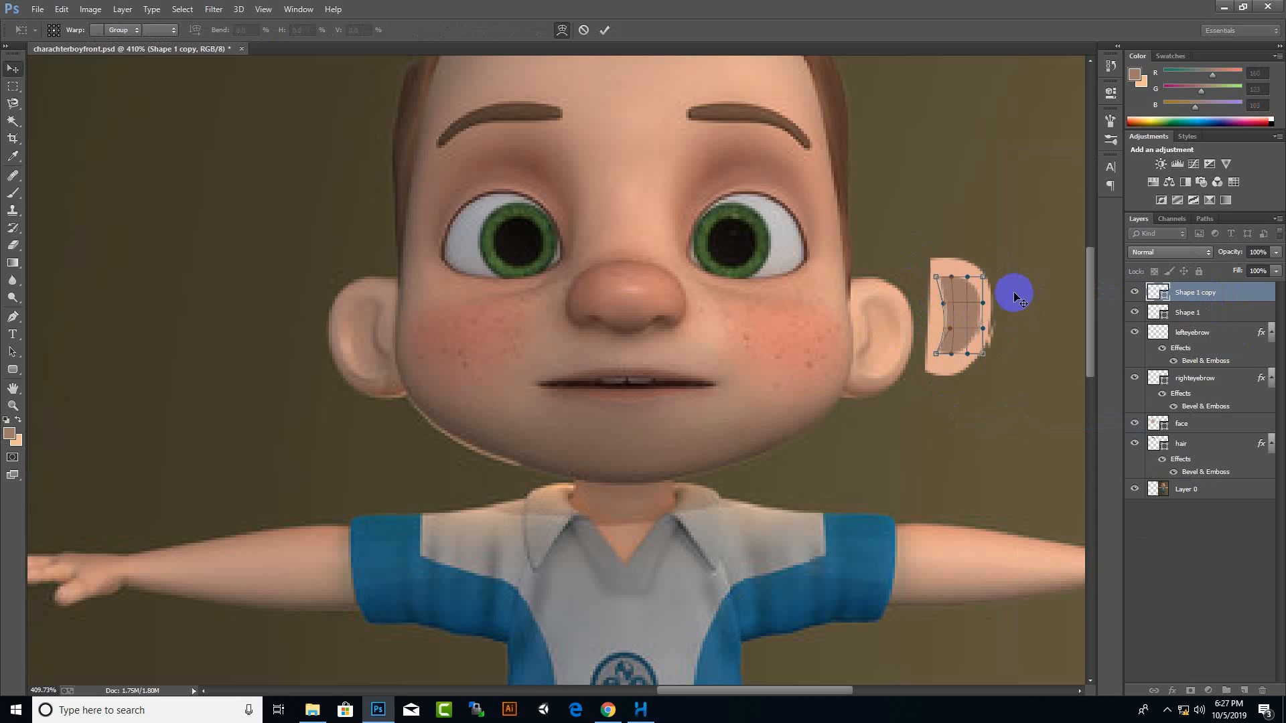
# Select the inner-ear copy and apply a Bevel & Emboss layer style to it with the default settings
pyautogui.keyDown('shift'); pyautogui.click(1210, 316); pyautogui.keyUp('shift')
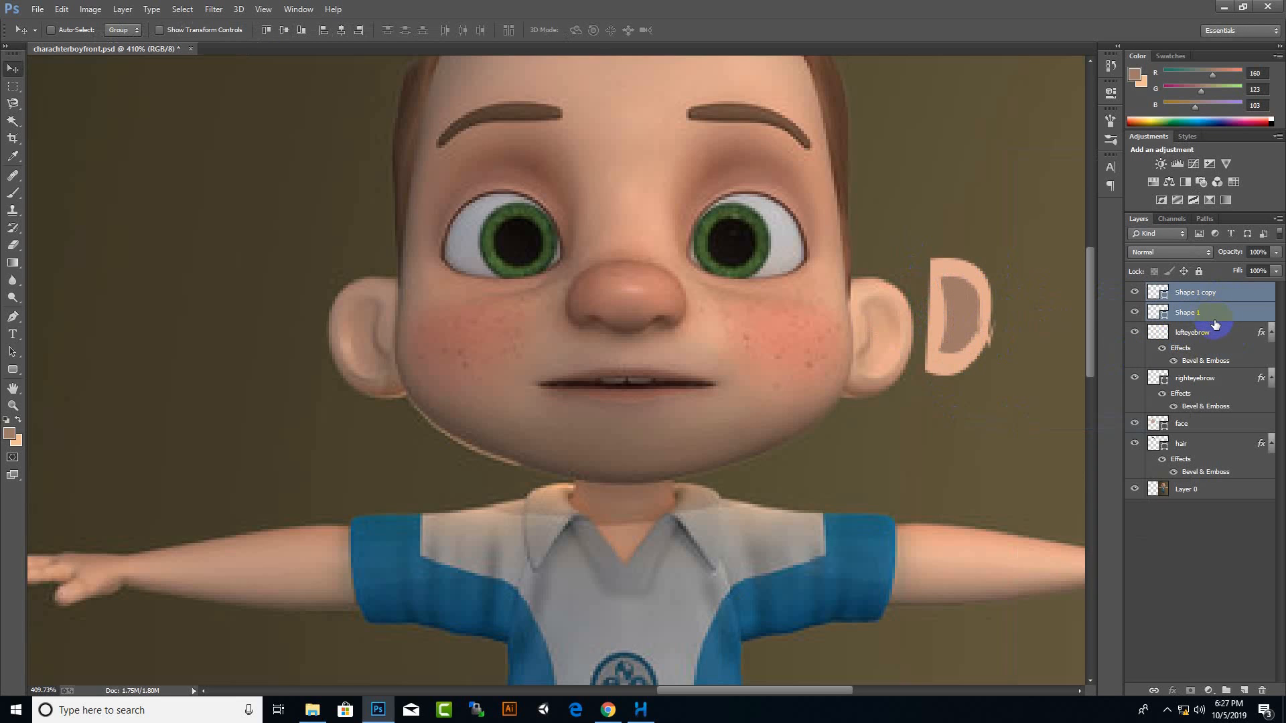
pyautogui.click(1214, 315)
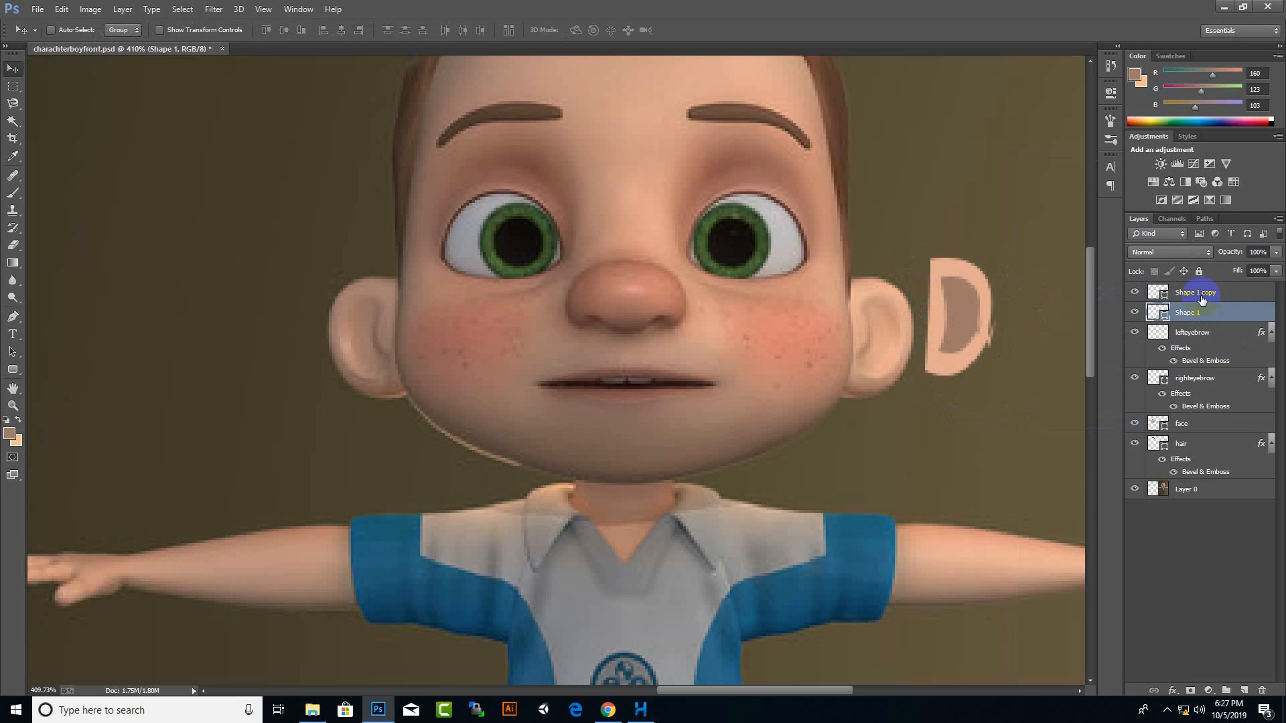
pyautogui.rightClick(1201, 300)
pyautogui.click(912, 243)
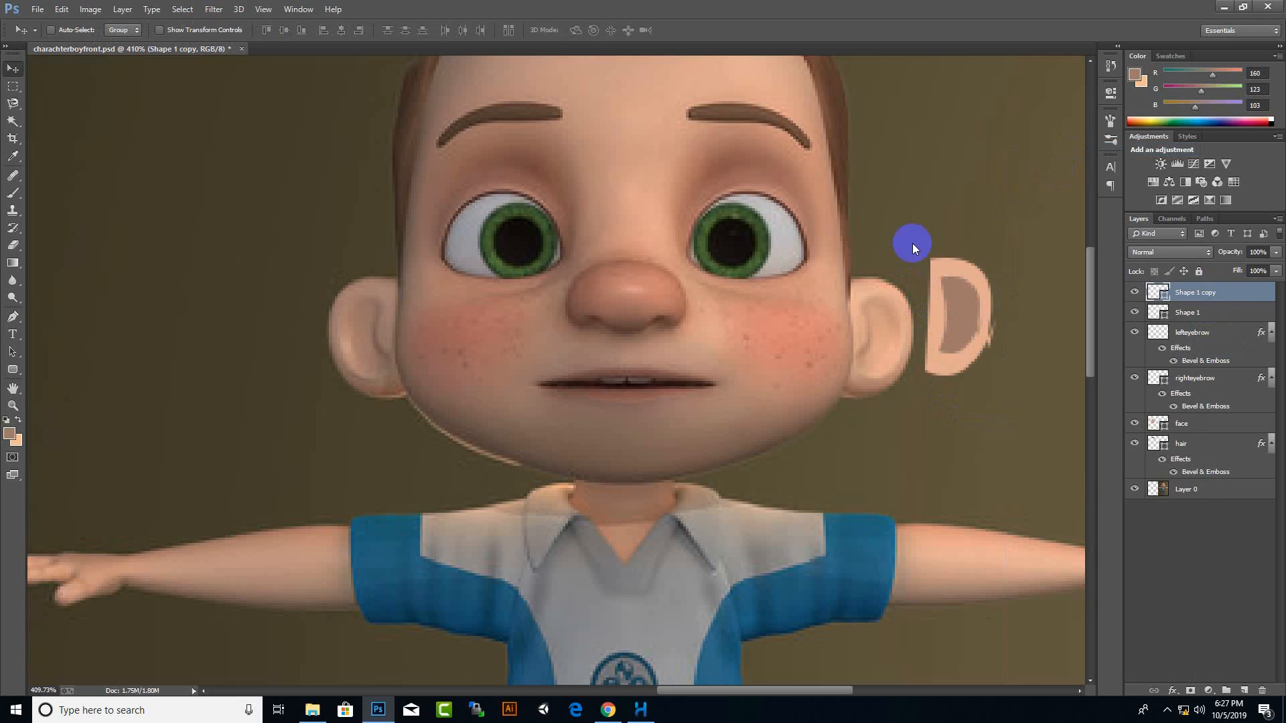
pyautogui.click(621, 425)
pyautogui.click(682, 427)
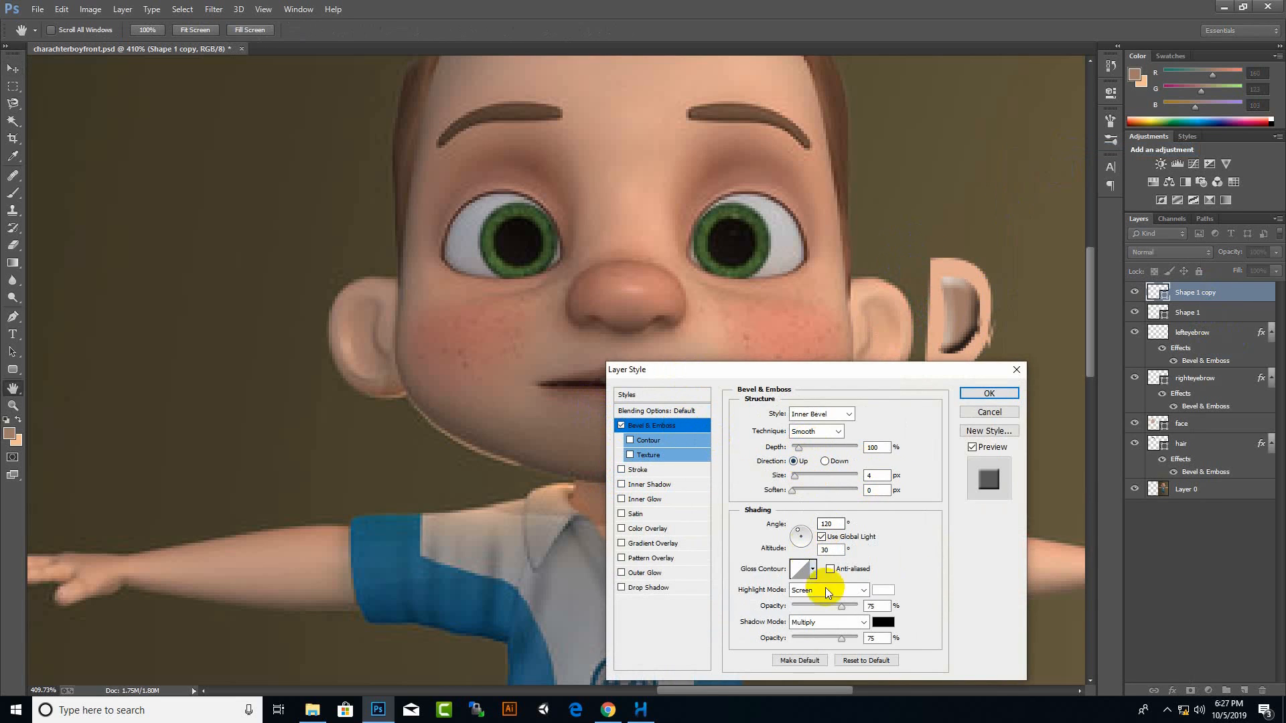
pyautogui.click(989, 393)
# Apply a default Bevel & Emboss layer style to the larger outer ear shape
pyautogui.rightClick(1193, 337)
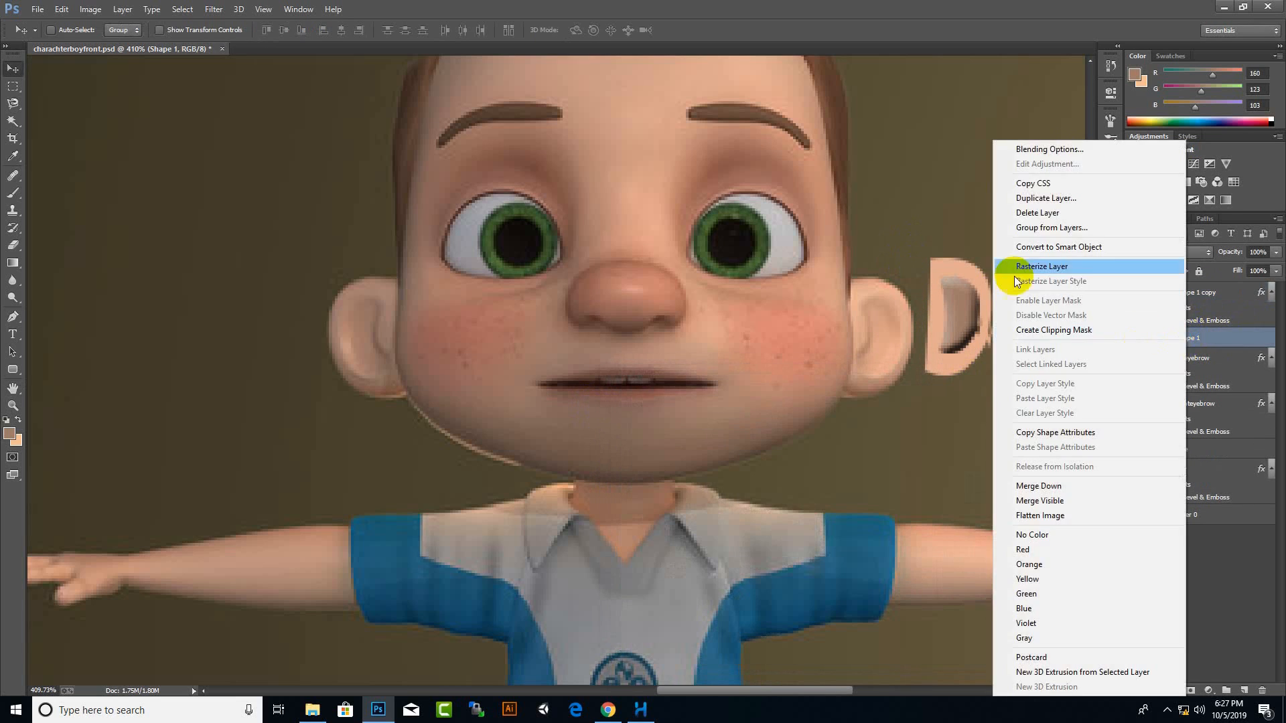
pyautogui.click(1045, 143)
pyautogui.click(621, 424)
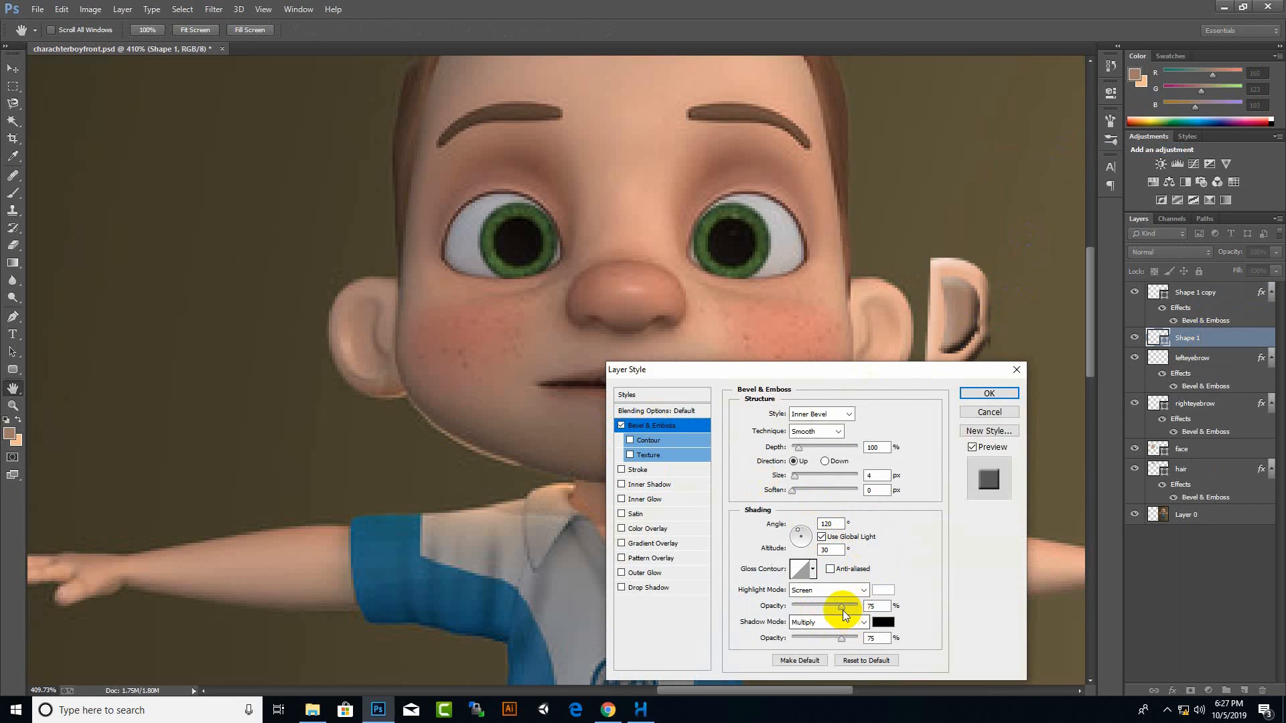
pyautogui.click(998, 399)
# Merge the two beveled ear shapes into one layer, placed over the boy's left ear and named leftear
pyautogui.keyDown('shift'); pyautogui.click(1217, 295); pyautogui.keyUp('shift')
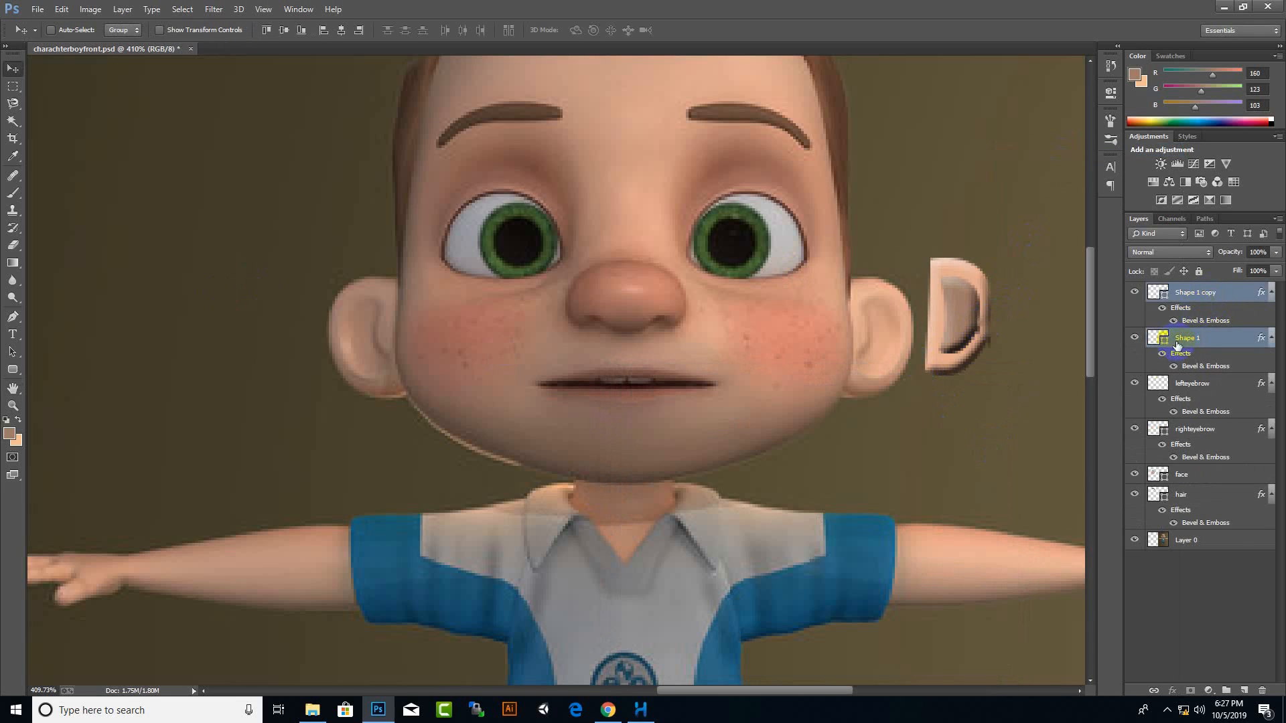
pyautogui.hotkey('ctrl', 'e')
pyautogui.hotkey('ctrl', 'z')
pyautogui.rightClick(1229, 298)
pyautogui.click(1109, 281)
pyautogui.hotkey('ctrl', 'e')
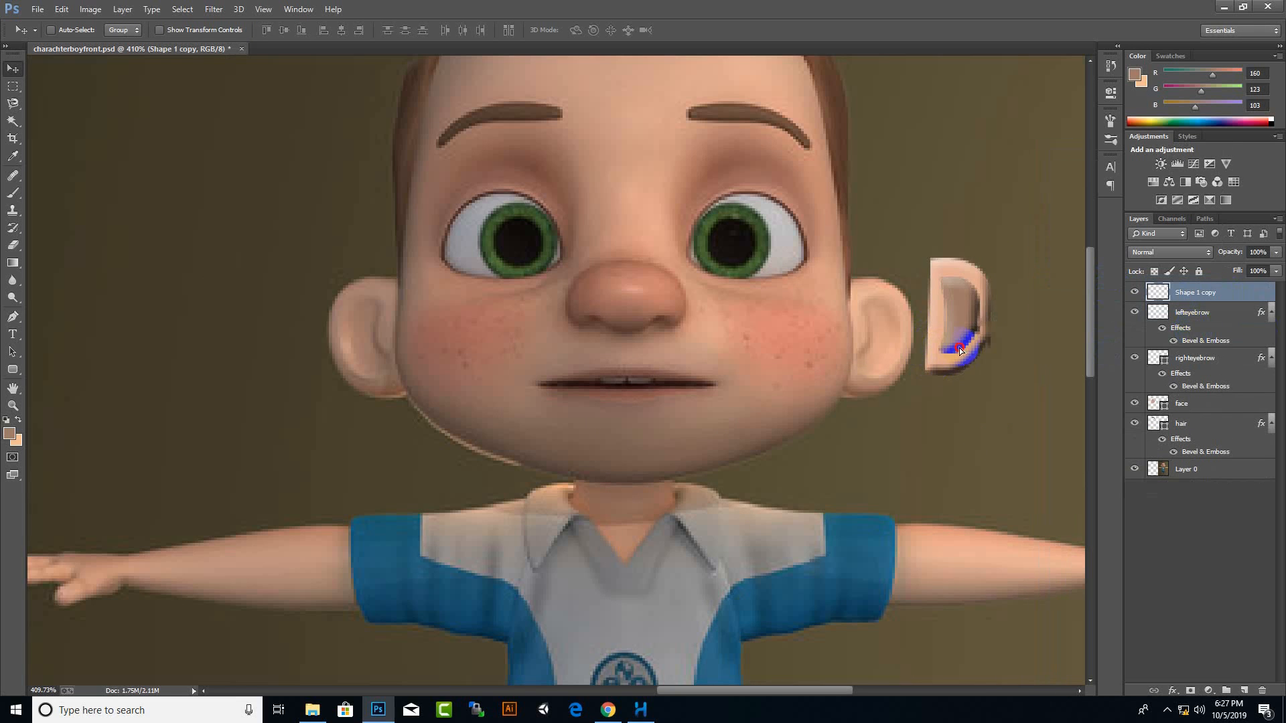
pyautogui.moveTo(960, 348); pyautogui.dragTo(879, 366)
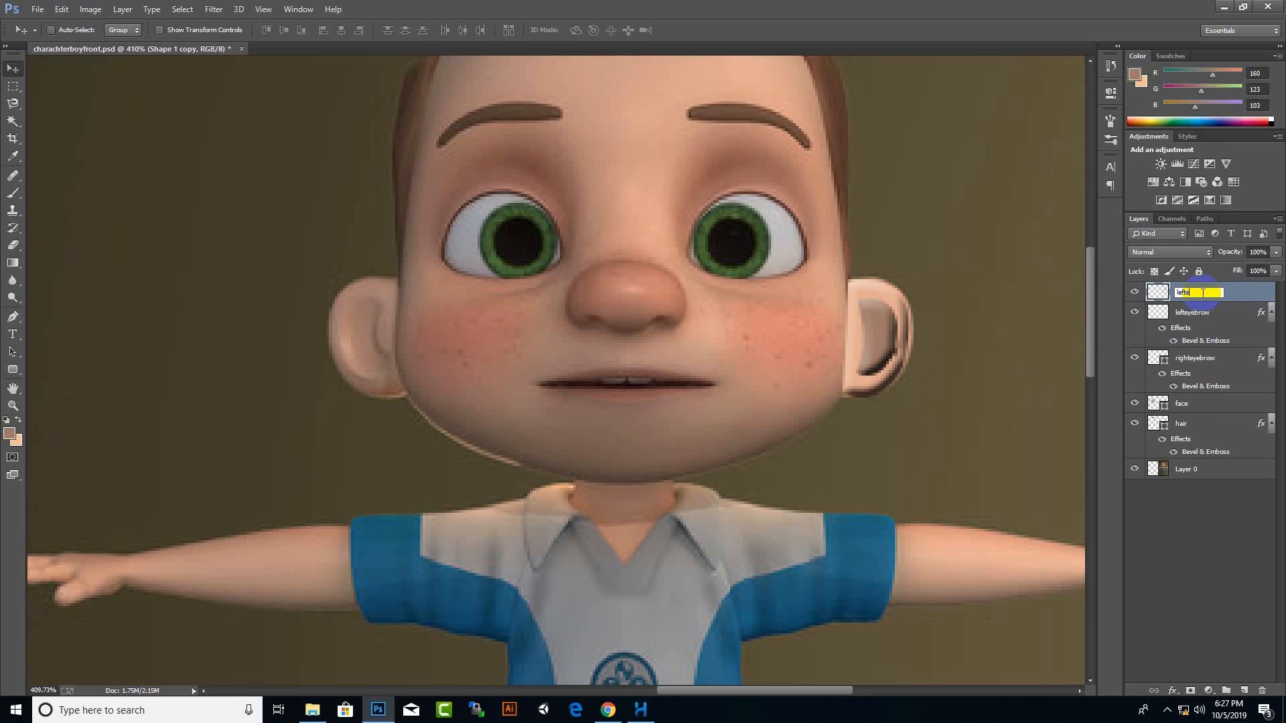
# Duplicate the leftear layer onto the boy's right ear and mirror the copy horizontally
pyautogui.moveTo(876, 364); pyautogui.dragTo(402, 343)
pyautogui.hotkey('ctrl', 't')
pyautogui.press('Return')
# Select the original leftear layer and stretch its outer edge slightly to match the reference ear
pyautogui.rightClick(882, 344)
pyautogui.click(896, 359)
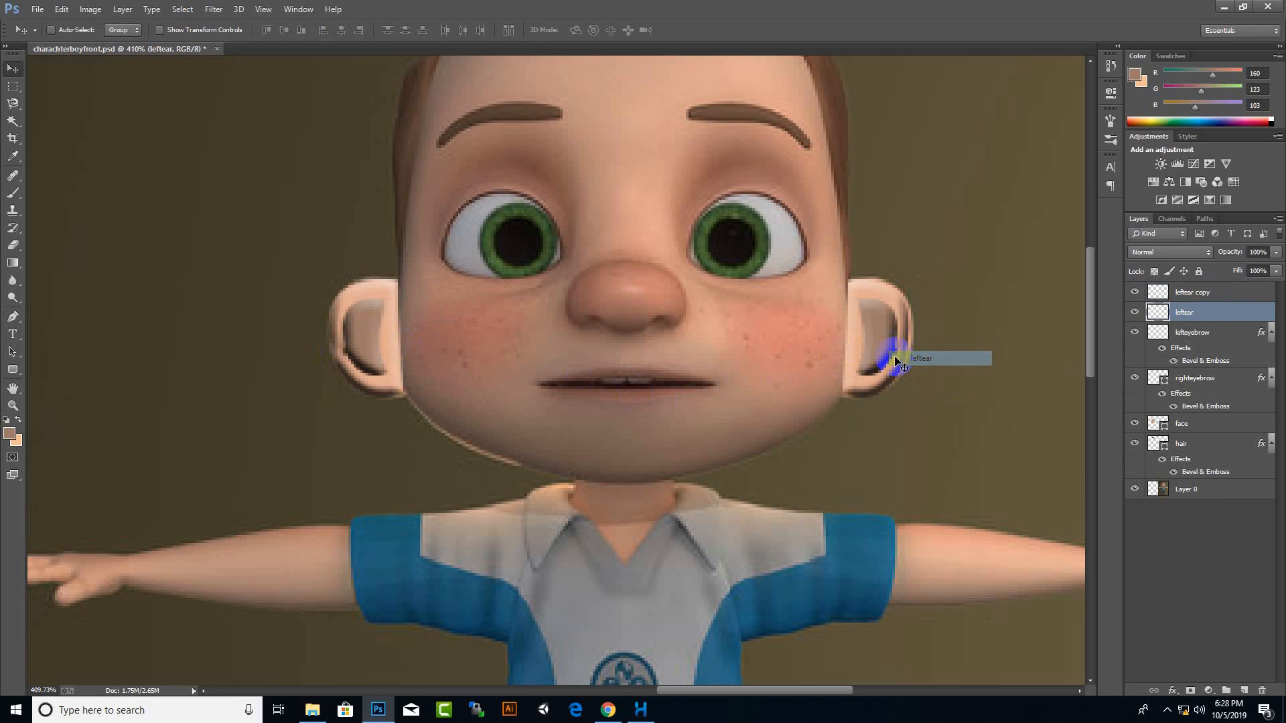
pyautogui.hotkey('ctrl', 't')
pyautogui.moveTo(912, 341); pyautogui.dragTo(916, 341)
pyautogui.press('Return')
pyautogui.click(1166, 710)
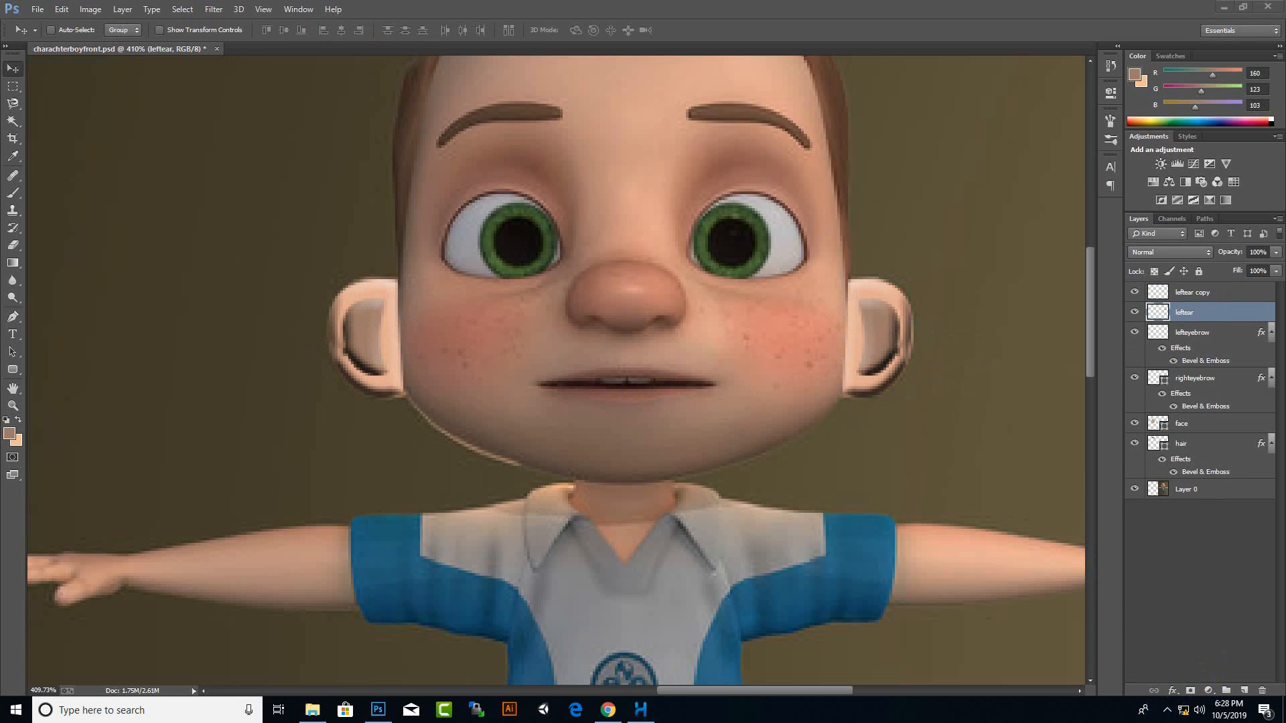
# Rename the duplicated ear rightear and move both ears together onto the transparent area below the traced face
pyautogui.doubleClick(1195, 292)
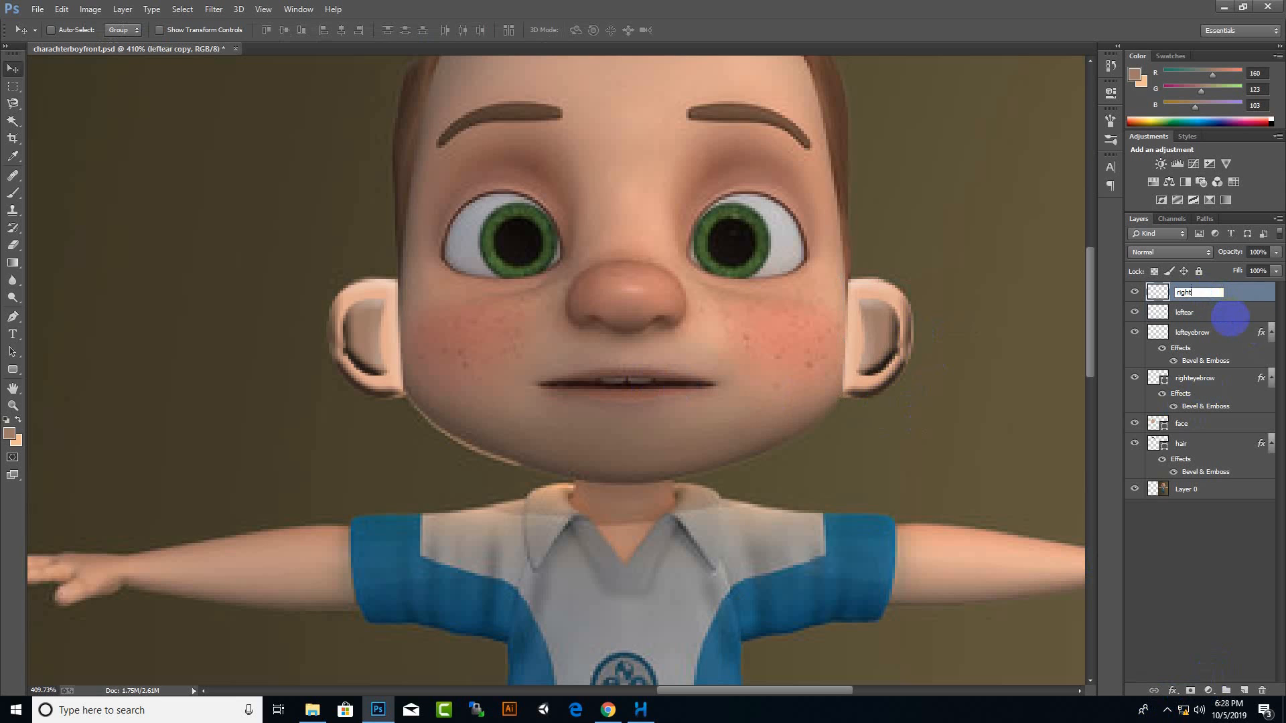
pyautogui.keyDown('shift'); pyautogui.click(1232, 321); pyautogui.keyUp('shift')
pyautogui.scroll(-4, 741, 445)
pyautogui.moveTo(552, 393)
pyautogui.mouseDown()
pyautogui.moveTo(433, 391)
pyautogui.moveTo(140, 444)
pyautogui.moveTo(53, 591)
pyautogui.mouseUp()
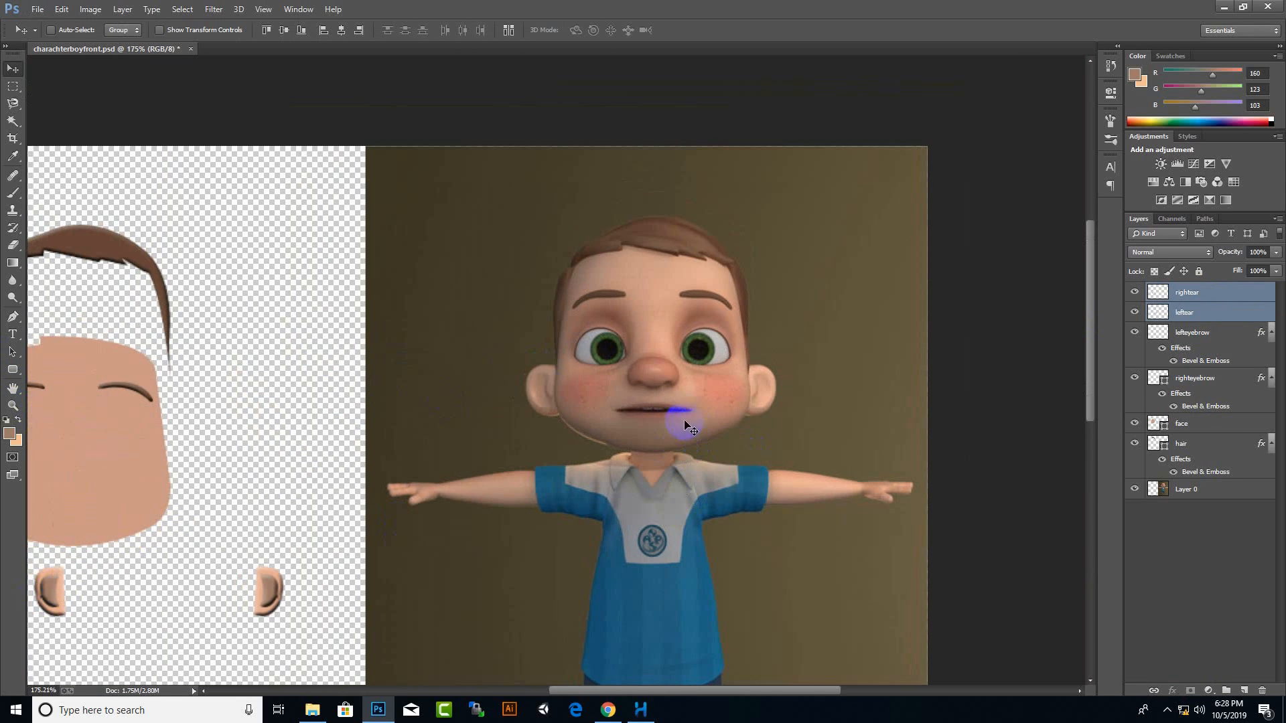
# Trace the white of the boy's right eye as a closed Pen shape about 44 by 31 px
pyautogui.press('p')
pyautogui.scroll(5, 637, 385)
pyautogui.click(596, 372)
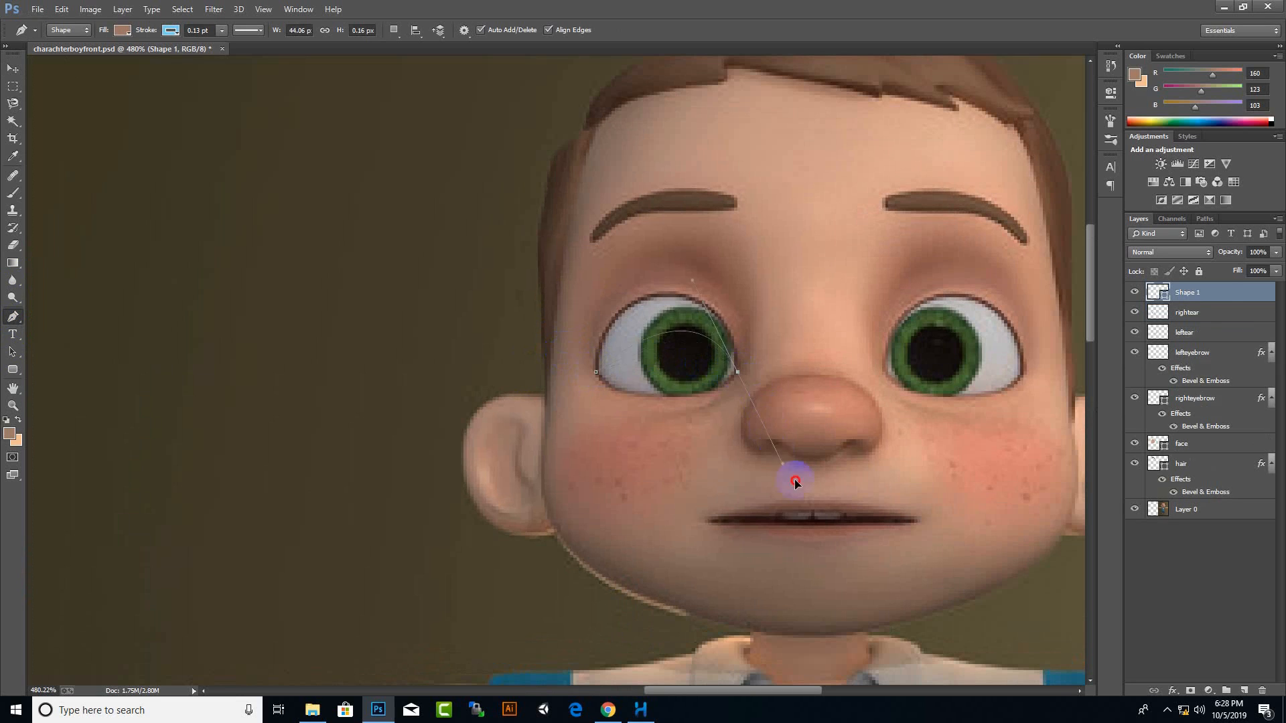
pyautogui.hotkey('ctrl', 'z')
pyautogui.keyDown('alt'); pyautogui.click(639, 302); pyautogui.keyUp('alt')
pyautogui.moveTo(748, 481); pyautogui.dragTo(747, 474)
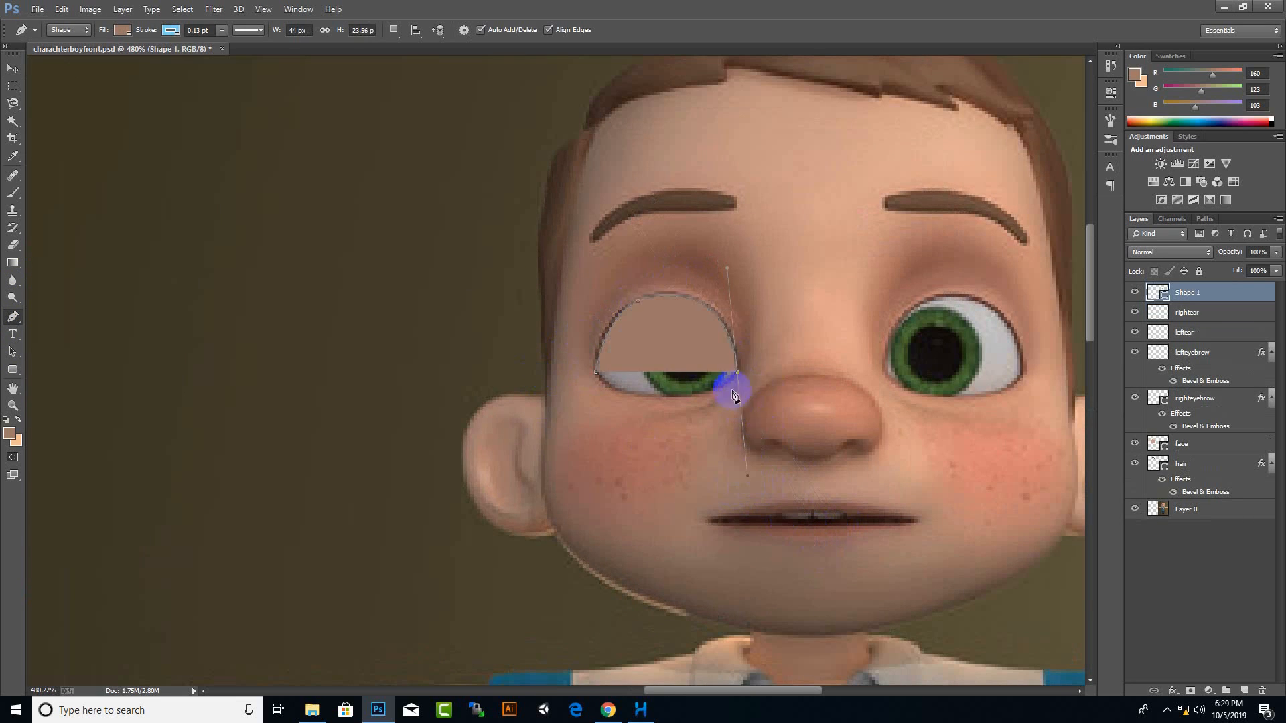
pyautogui.keyDown('alt'); pyautogui.click(737, 372); pyautogui.keyUp('alt')
pyautogui.moveTo(596, 372); pyautogui.dragTo(529, 331)
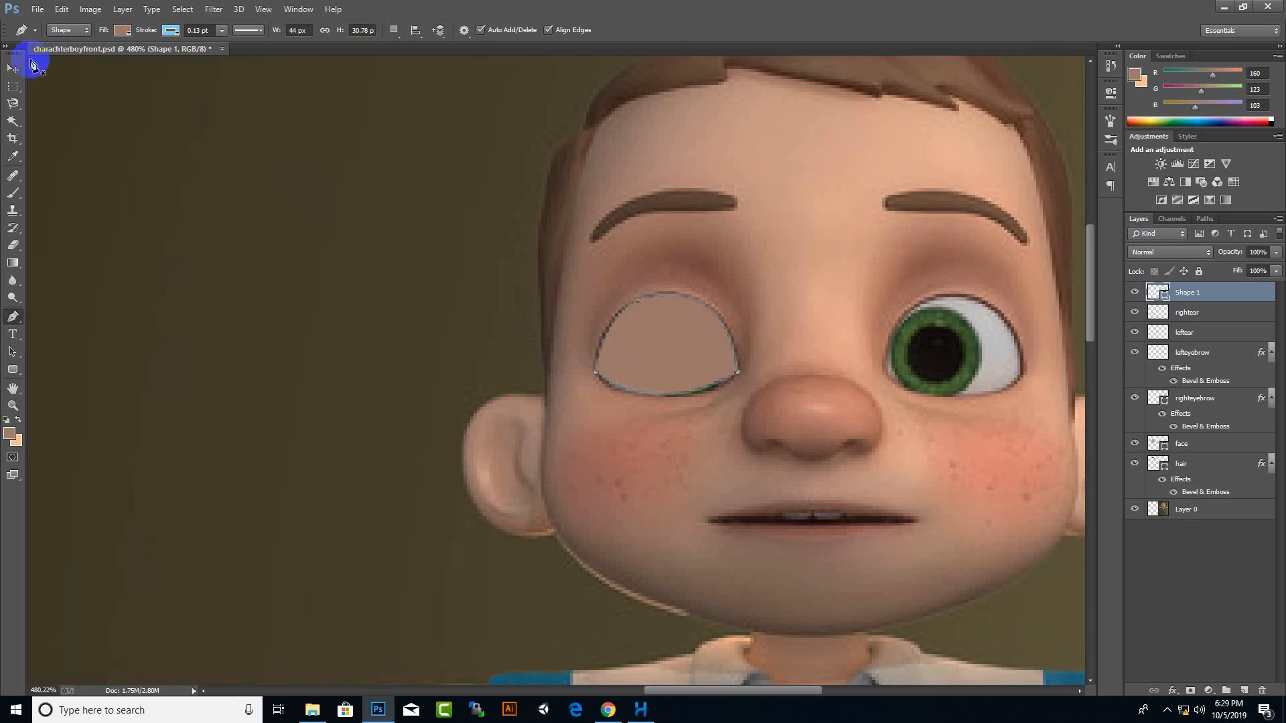
# Fill the eye shape with light gray and give it a thin brown stroke of 0.99 pt
pyautogui.click(123, 30)
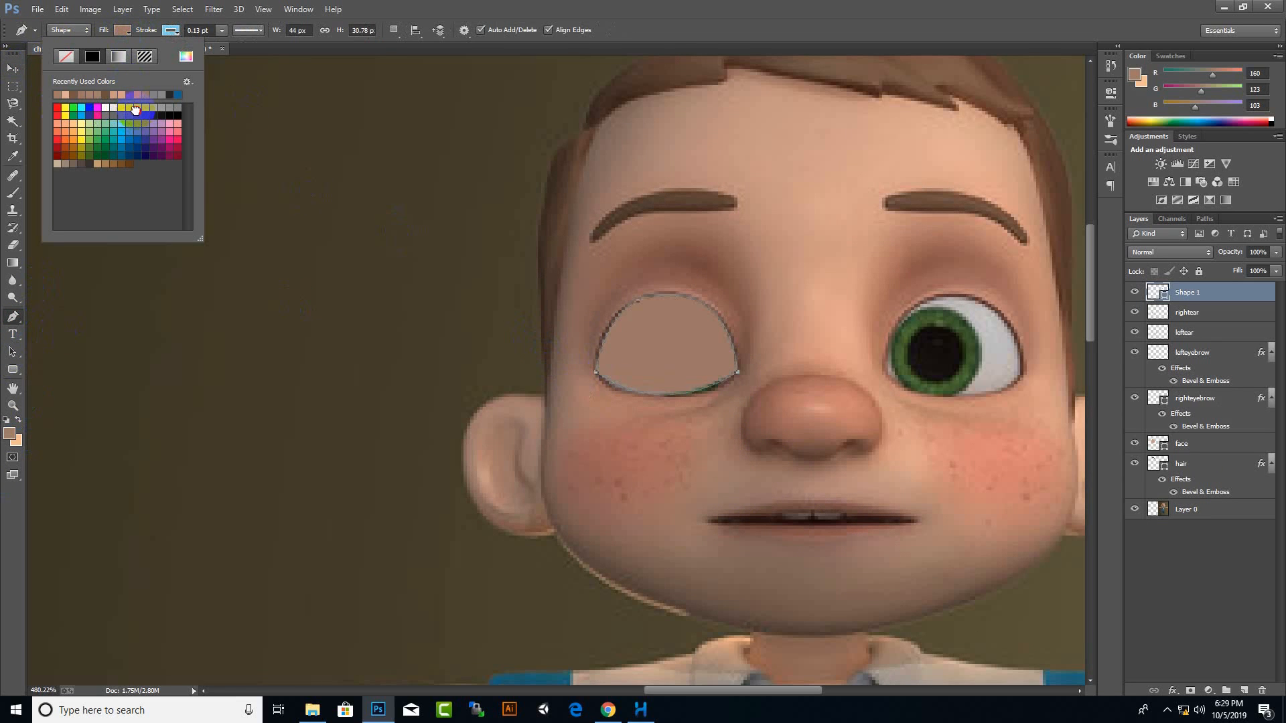
pyautogui.click(135, 109)
pyautogui.click(172, 30)
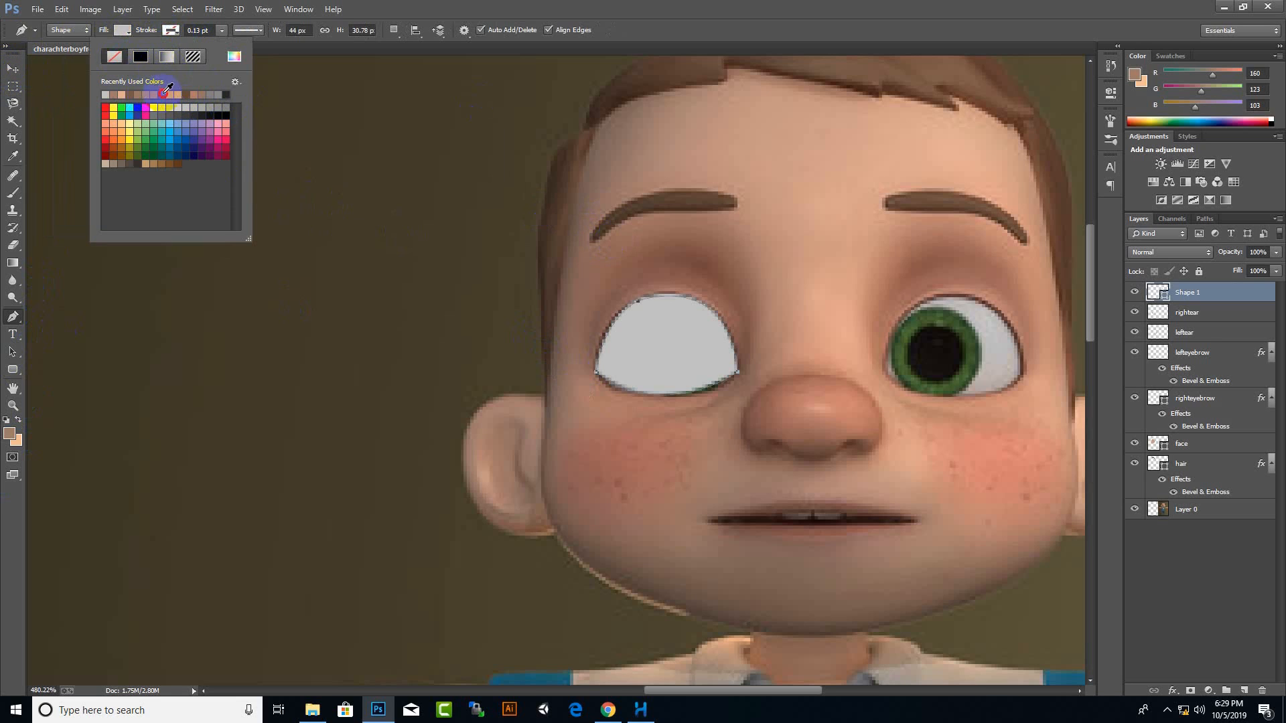
pyautogui.click(162, 94)
pyautogui.click(221, 30)
pyautogui.moveTo(226, 49); pyautogui.dragTo(234, 49)
# Move the eye shape aside and back over the boy's right eye, and rename its layer eyewhiteright
pyautogui.click(13, 68)
pyautogui.moveTo(735, 389); pyautogui.dragTo(467, 386)
pyautogui.scroll(-4, 462, 383)
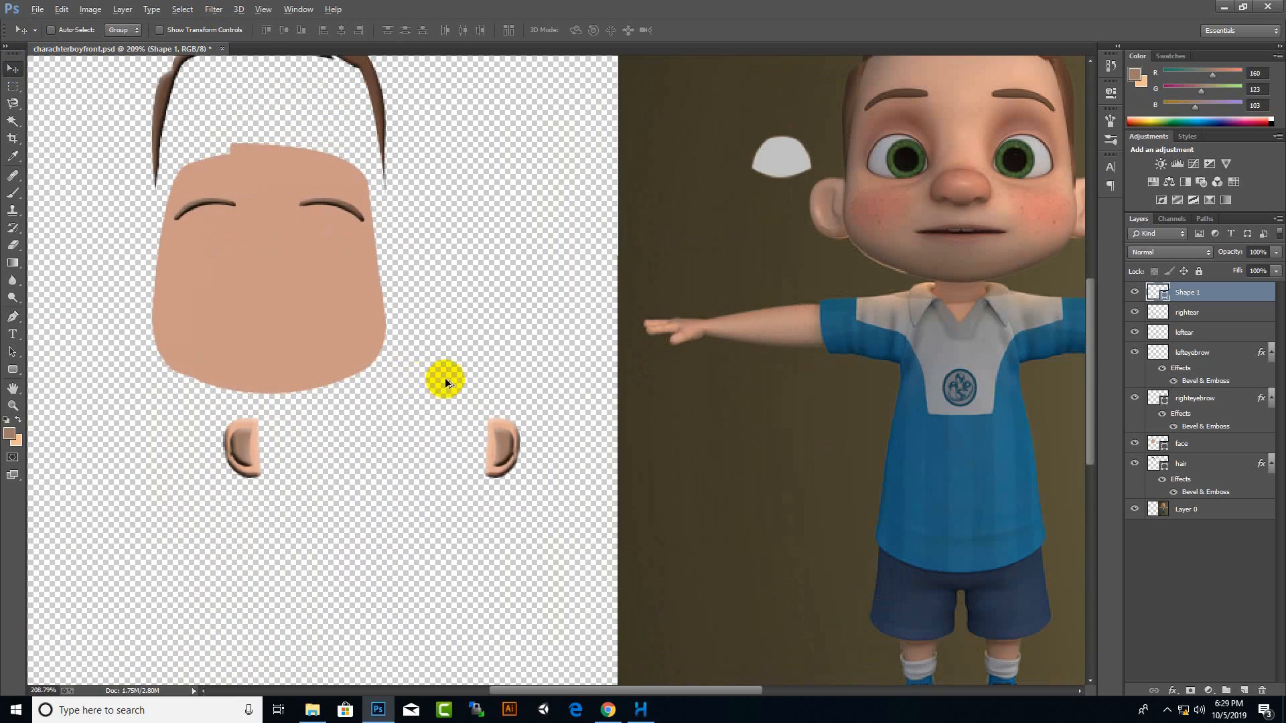
pyautogui.scroll(3, 763, 345)
pyautogui.scroll(-2, 507, 424)
pyautogui.moveTo(660, 177); pyautogui.dragTo(803, 176)
pyautogui.doubleClick(1187, 292)
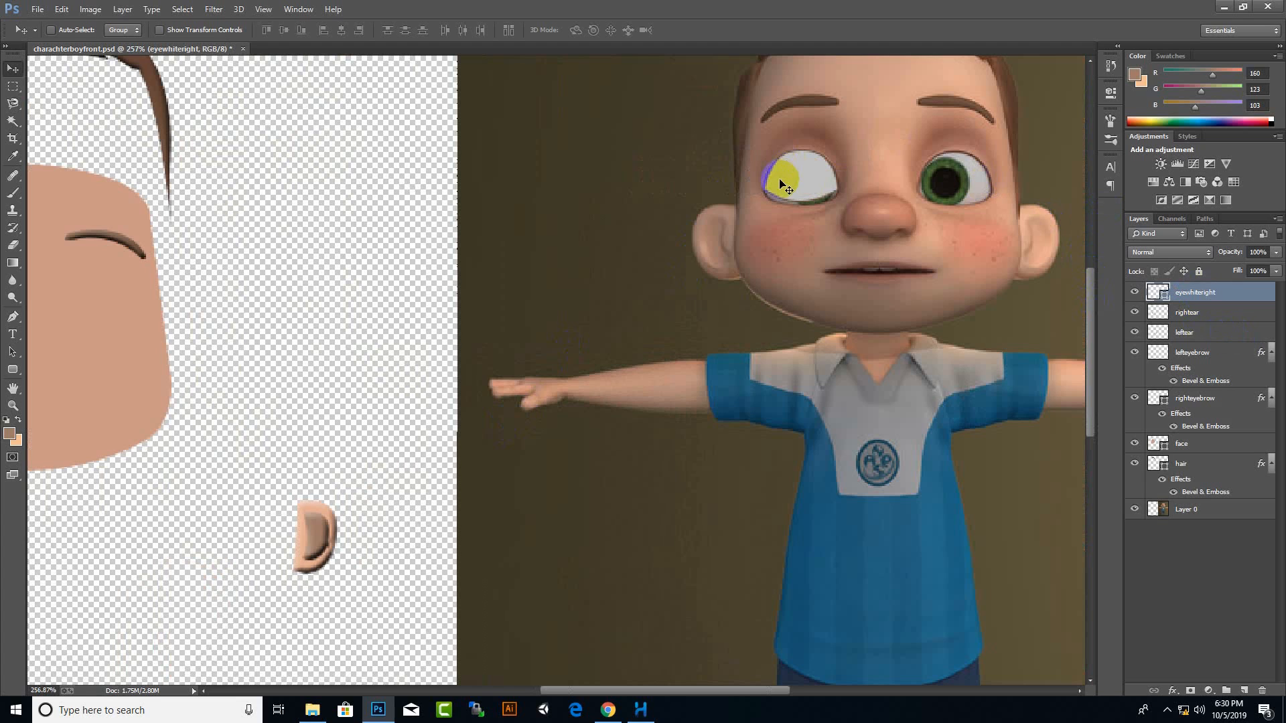
# Duplicate eyewhiteright onto the other eye as eyewhiteleft and move both eye whites down onto the cheeks
pyautogui.moveTo(784, 187); pyautogui.dragTo(965, 181)
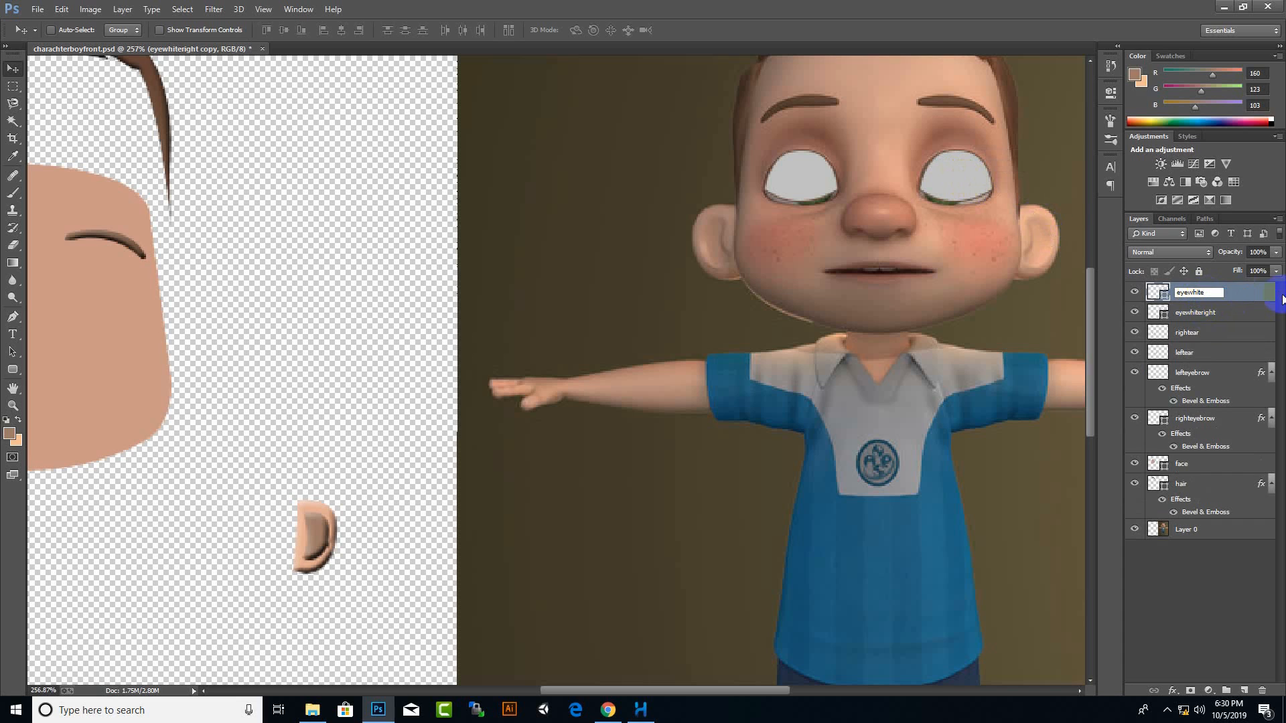
pyautogui.hotkey('alt', 'shift', '[')
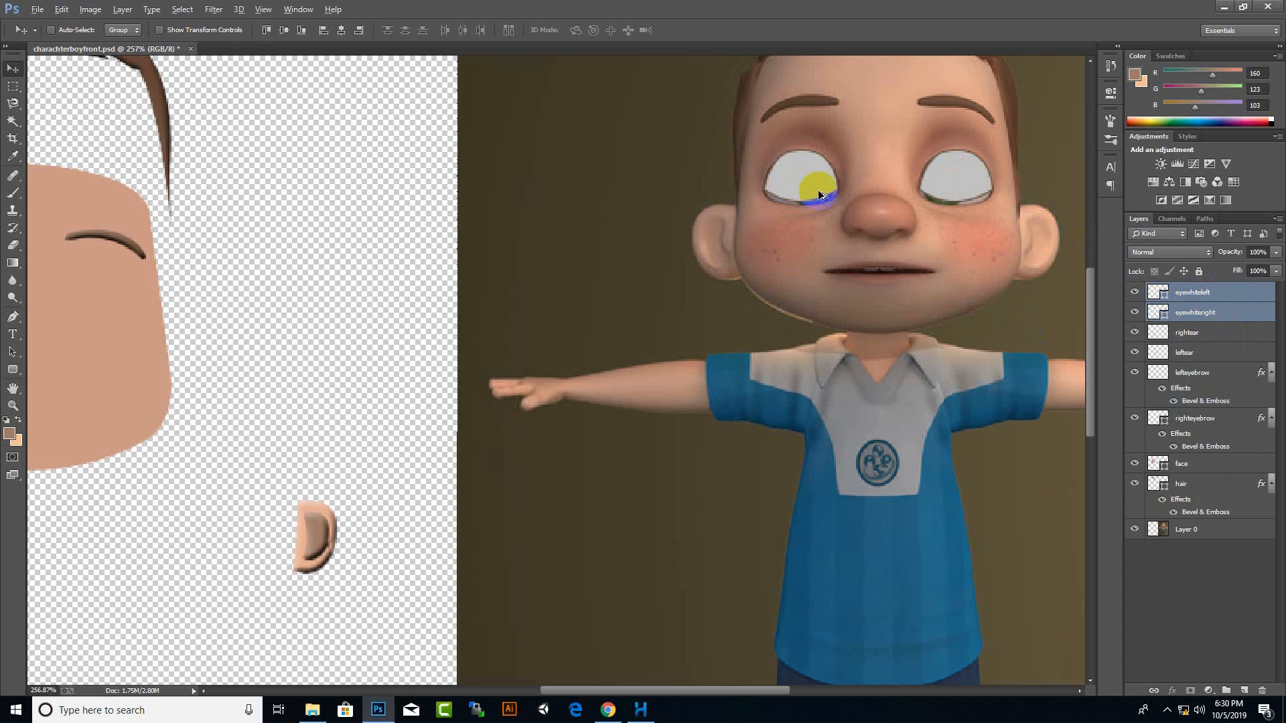
pyautogui.moveTo(812, 181); pyautogui.dragTo(813, 250)
# Draw an ellipse about 22 by 25 px over the green iris of the boy's right eye
pyautogui.click(16, 374)
pyautogui.click(57, 394)
pyautogui.scroll(6, 915, 155)
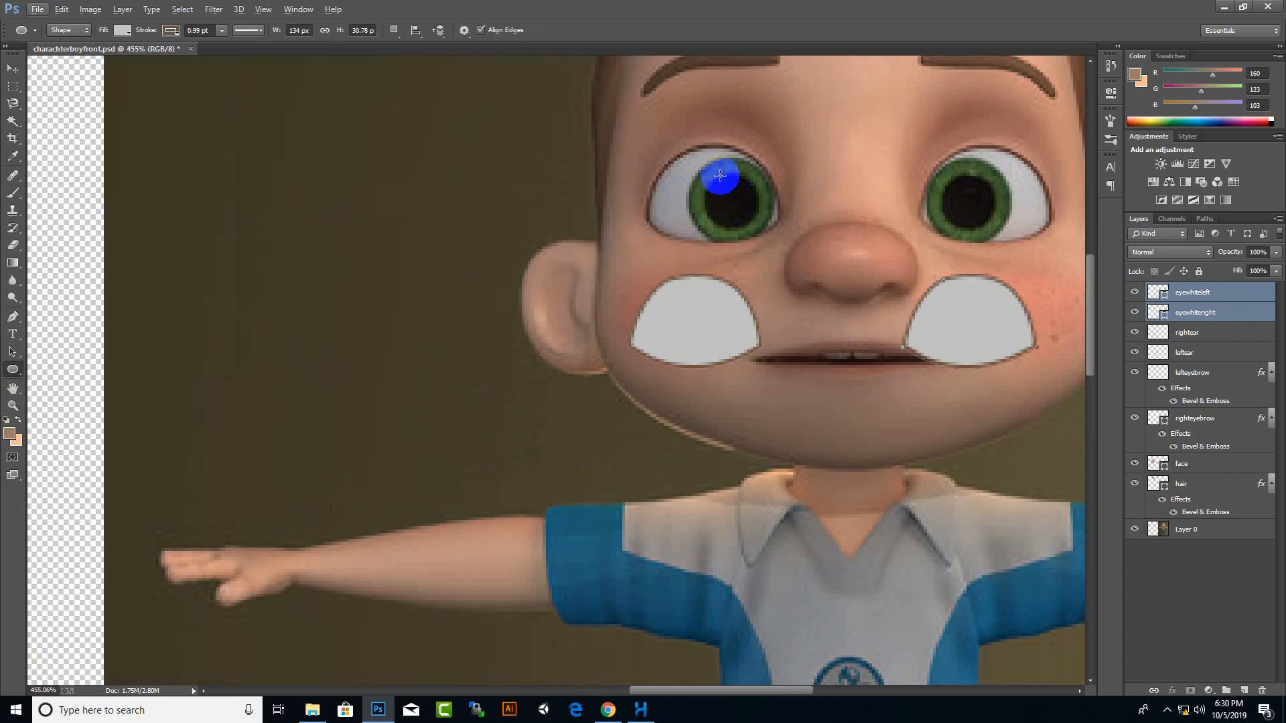
pyautogui.moveTo(705, 165); pyautogui.dragTo(772, 240)
pyautogui.click(1071, 84)
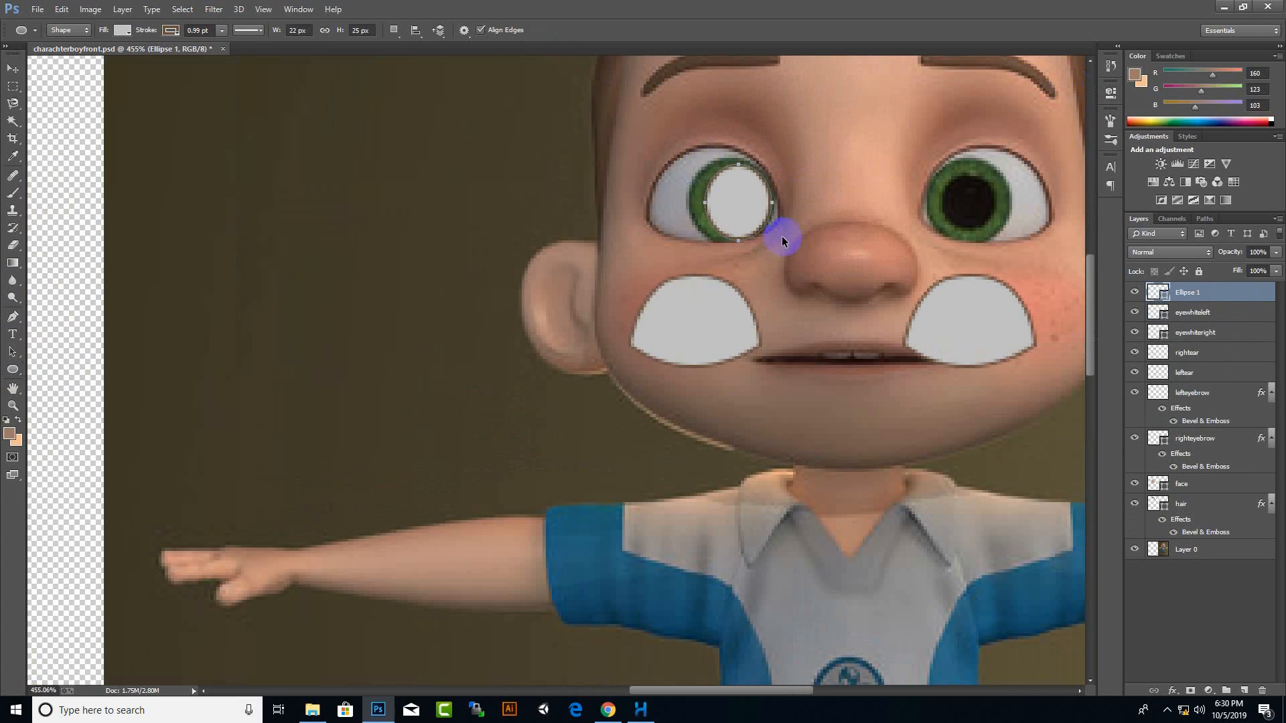
# Transform the ellipse to about 29 by 28 px so that it covers the whole iris
pyautogui.hotkey('ctrl', 't')
pyautogui.moveTo(705, 202); pyautogui.dragTo(687, 202)
pyautogui.moveTo(728, 165); pyautogui.dragTo(728, 158)
pyautogui.moveTo(771, 240); pyautogui.dragTo(774, 243)
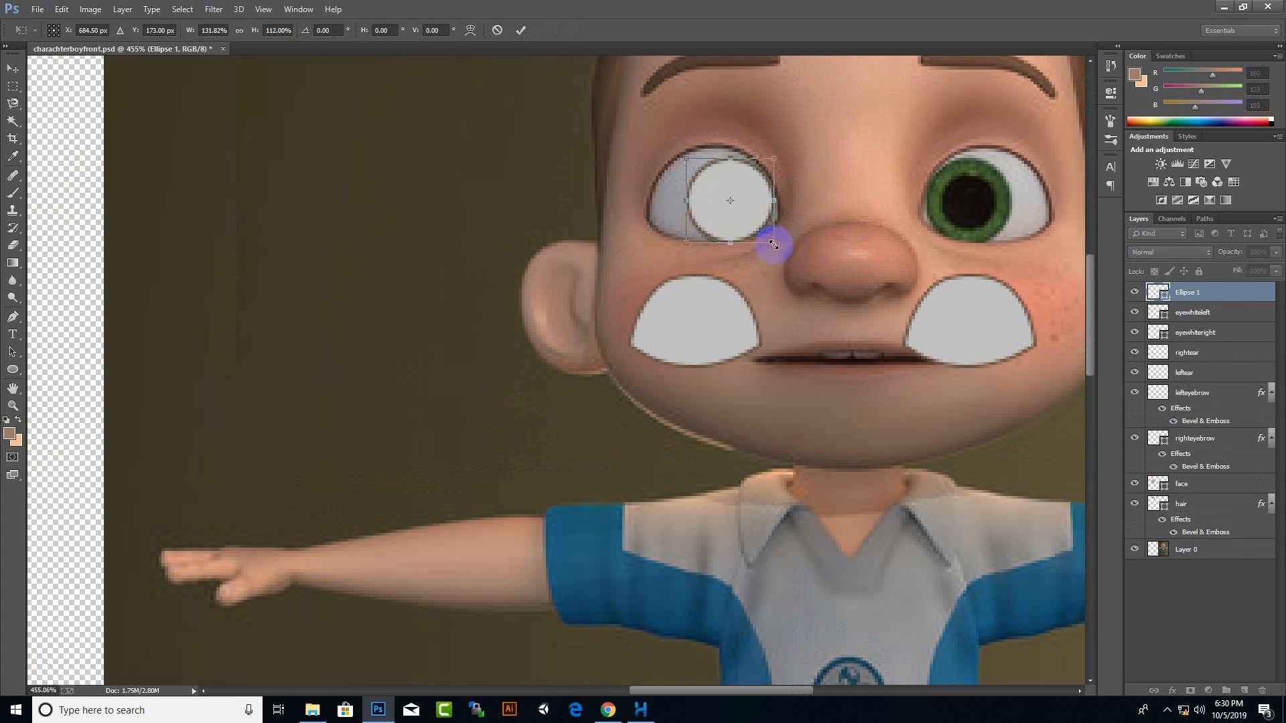
pyautogui.press('Return')
# Remove the iris ellipse's stroke and fill it with bright blue
pyautogui.click(12, 68)
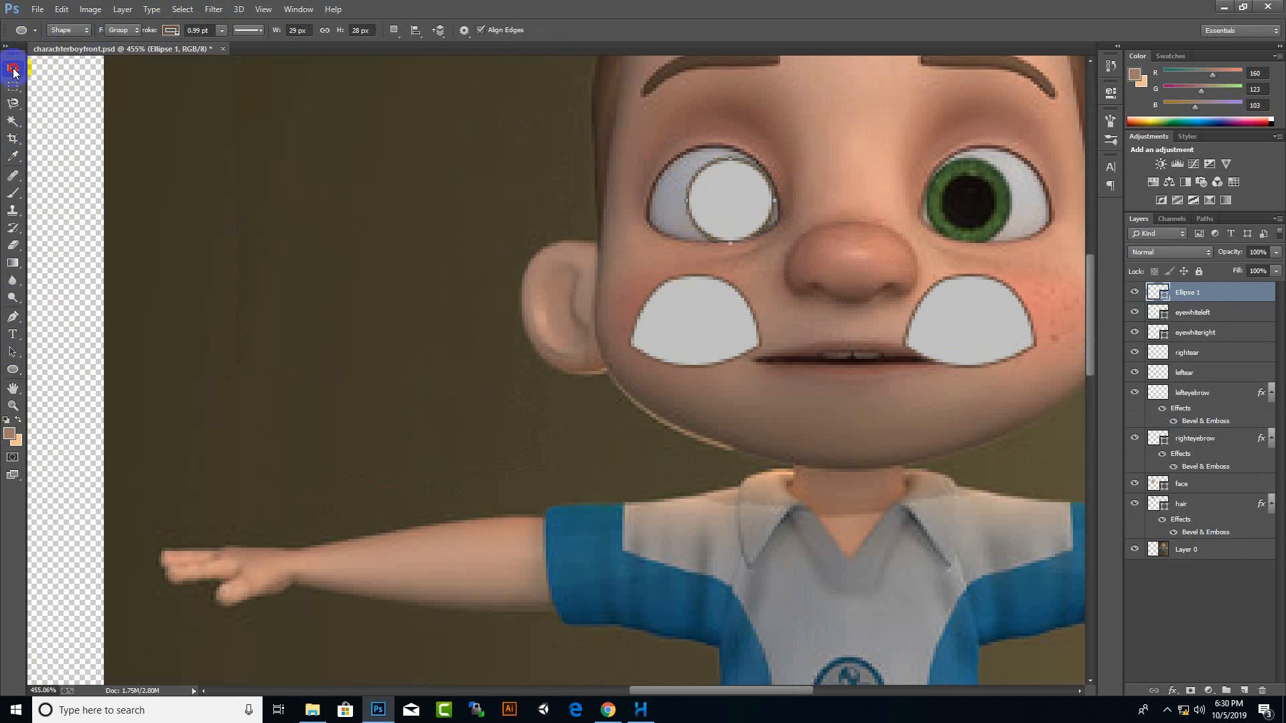
pyautogui.click(13, 369)
pyautogui.click(172, 31)
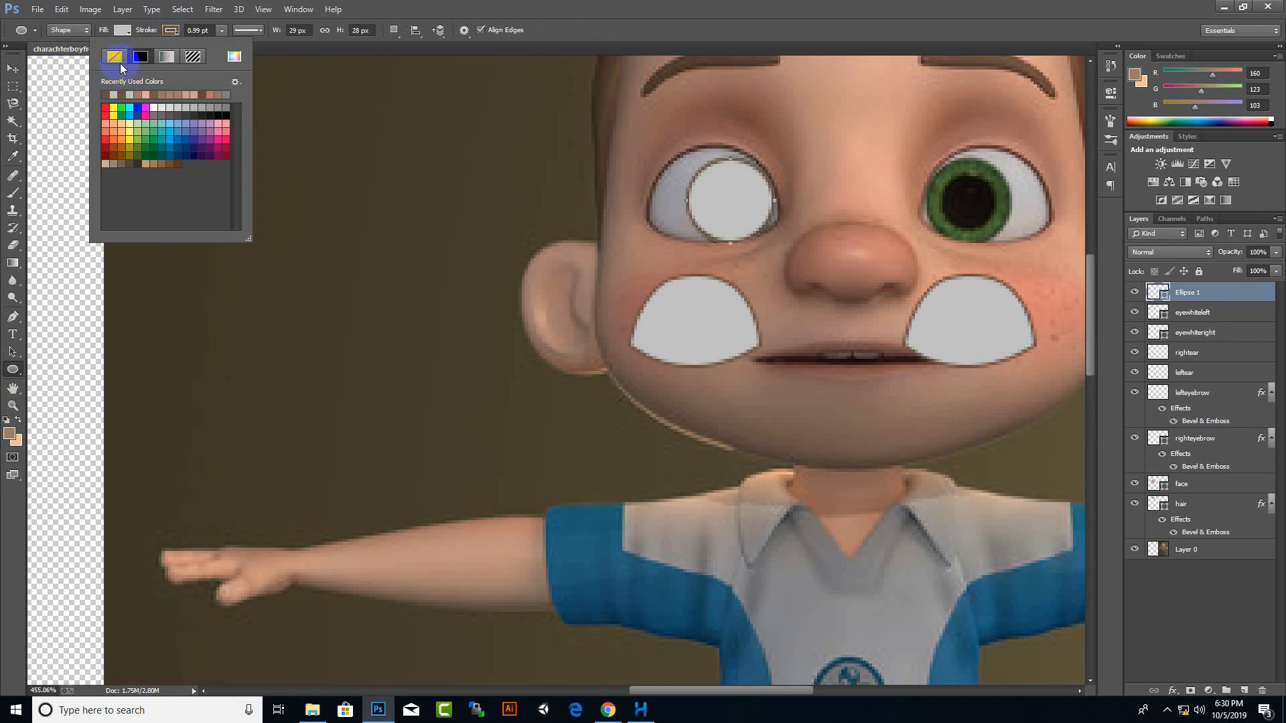
pyautogui.click(115, 56)
pyautogui.click(122, 30)
pyautogui.click(73, 115)
pyautogui.click(81, 107)
pyautogui.click(81, 115)
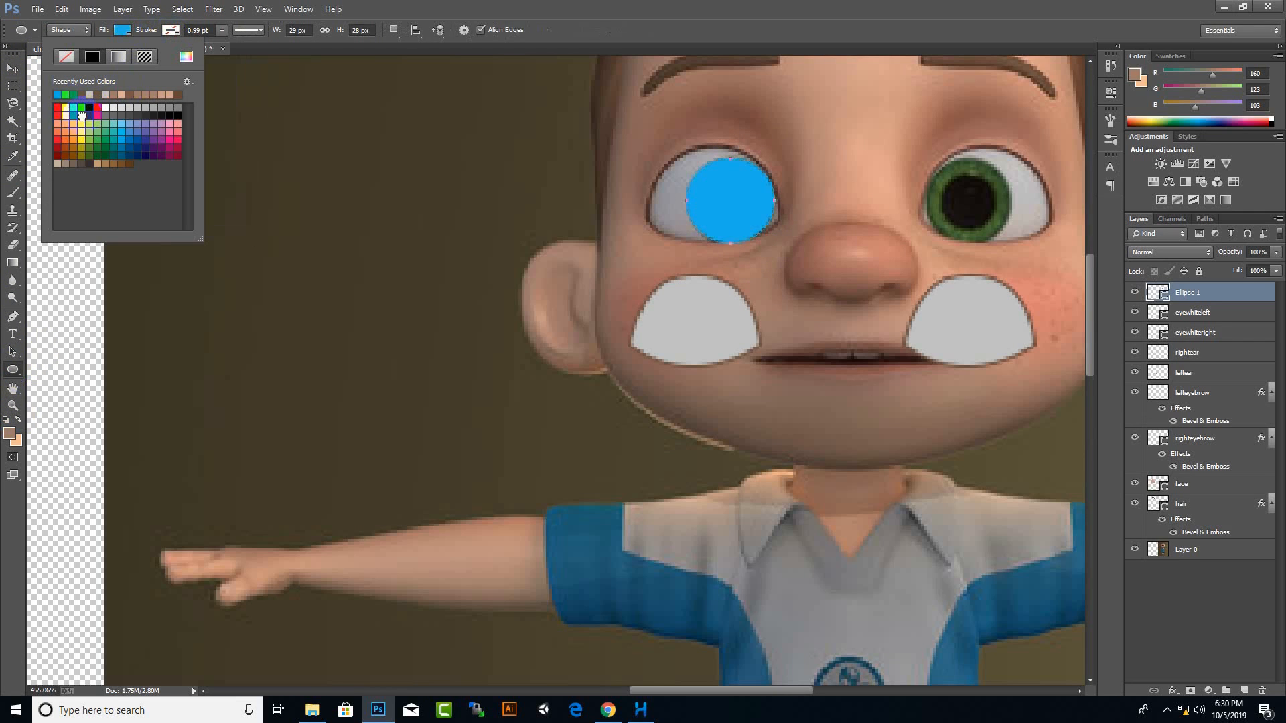
pyautogui.click(13, 68)
# Rename the blue iris eyerightblue and duplicate it onto the other eye as eyeleftblue
pyautogui.doubleClick(1189, 292)
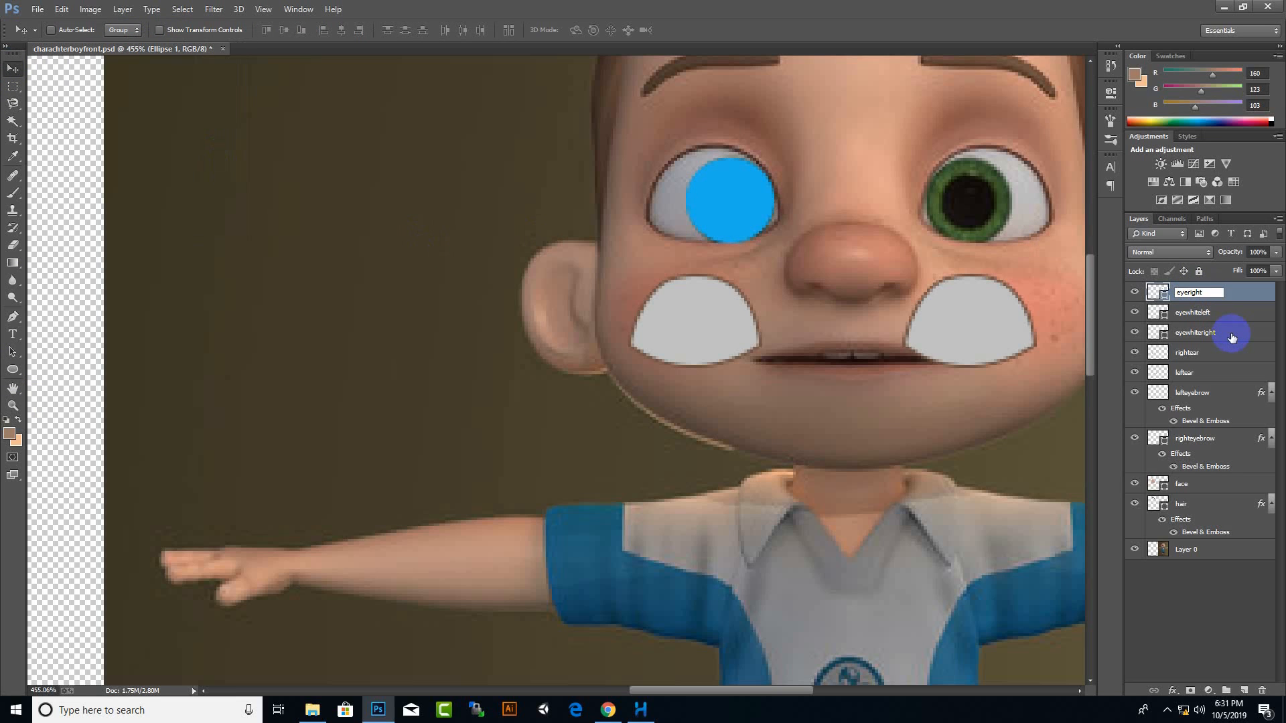
pyautogui.press('Return')
pyautogui.moveTo(737, 228); pyautogui.dragTo(985, 221)
pyautogui.doubleClick(1192, 294)
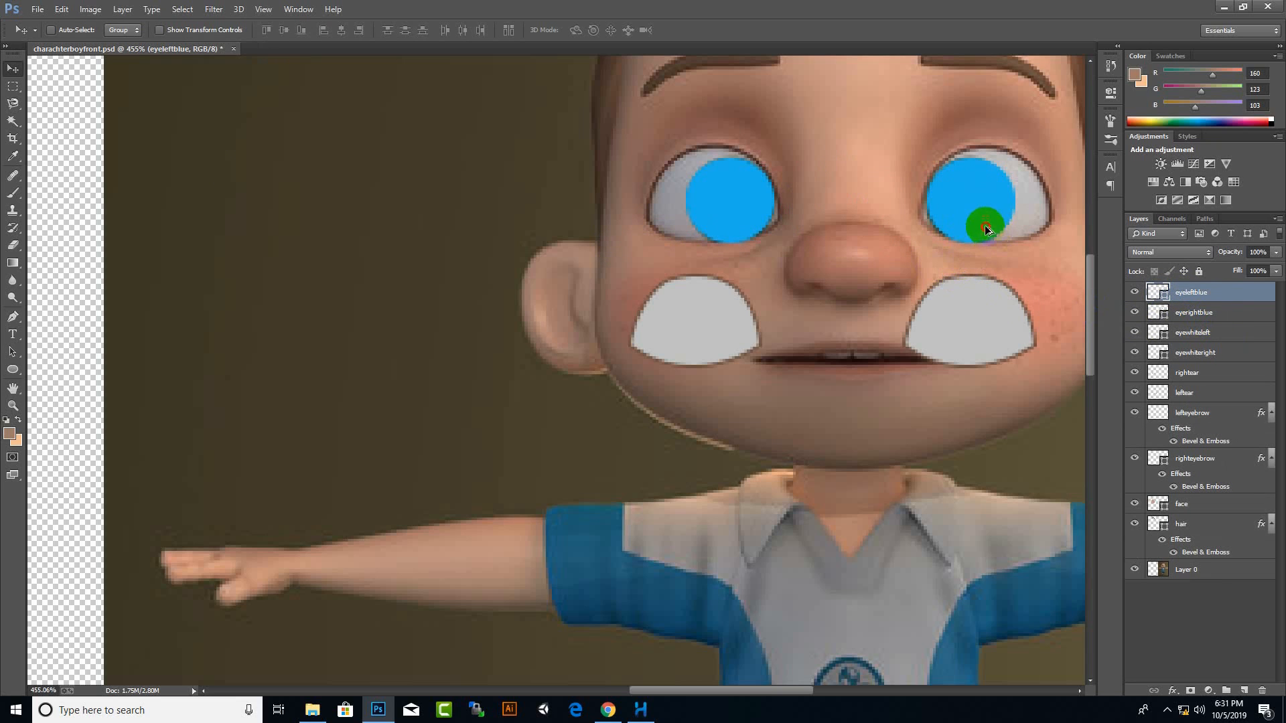
# Duplicate eyeleftblue onto the boy's right eye and scale the copy down to pupil size
pyautogui.moveTo(985, 227); pyautogui.dragTo(750, 223)
pyautogui.hotkey('ctrl', 't')
pyautogui.moveTo(785, 151); pyautogui.dragTo(743, 186)
pyautogui.press('Return')
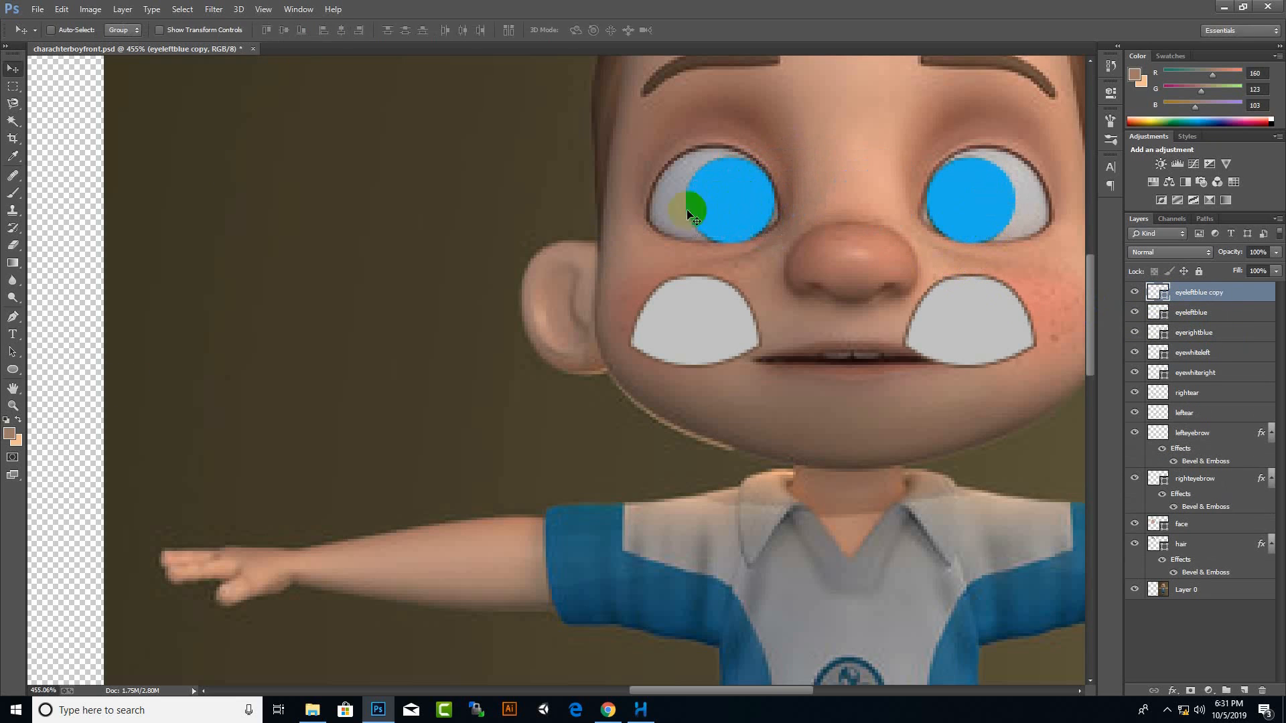
# Fill the small pupil circle with a near-black foreground color of RGB 30, 30, 30
pyautogui.click(10, 434)
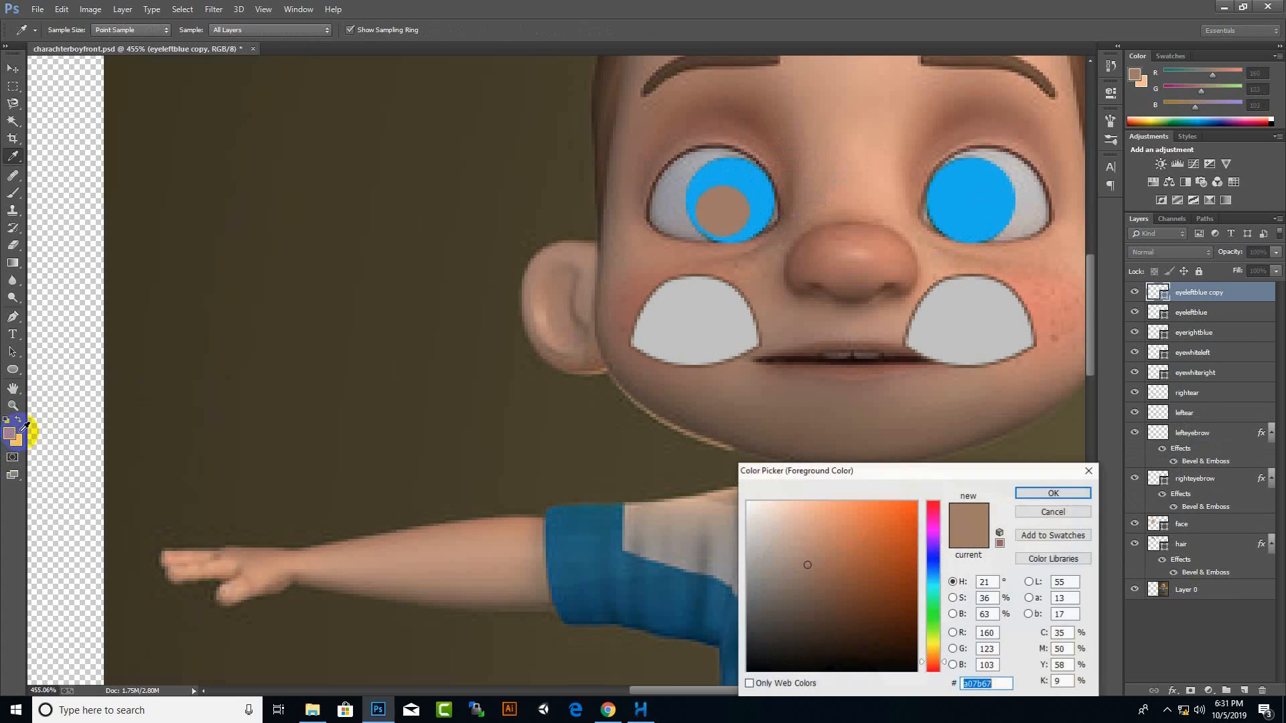
pyautogui.moveTo(764, 593); pyautogui.dragTo(739, 652)
pyautogui.click(1065, 493)
pyautogui.hotkey('alt', 'BackSpace')
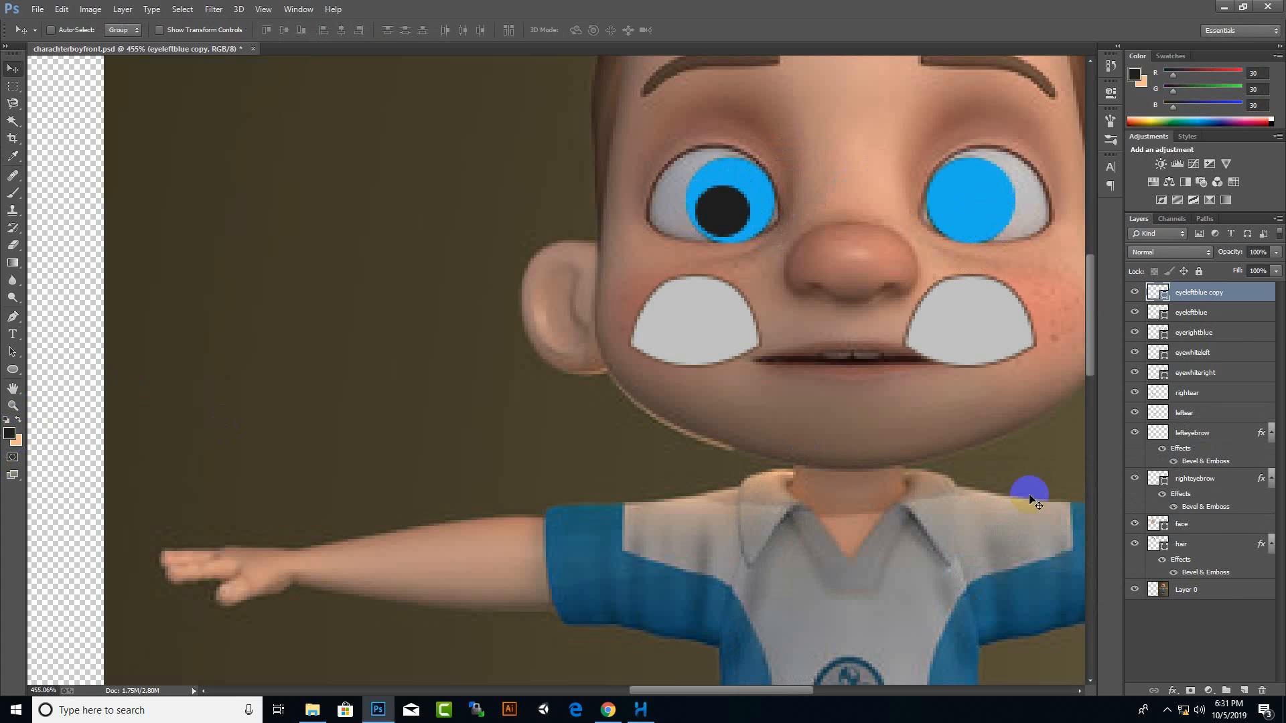
# Center the dark pupil within the blue iris of the boy's right eye
pyautogui.moveTo(746, 201); pyautogui.dragTo(740, 201)
pyautogui.scroll(2, 690, 234)
pyautogui.moveTo(703, 264); pyautogui.dragTo(710, 261)
pyautogui.scroll(-6, 710, 262)
pyautogui.click(1168, 709)
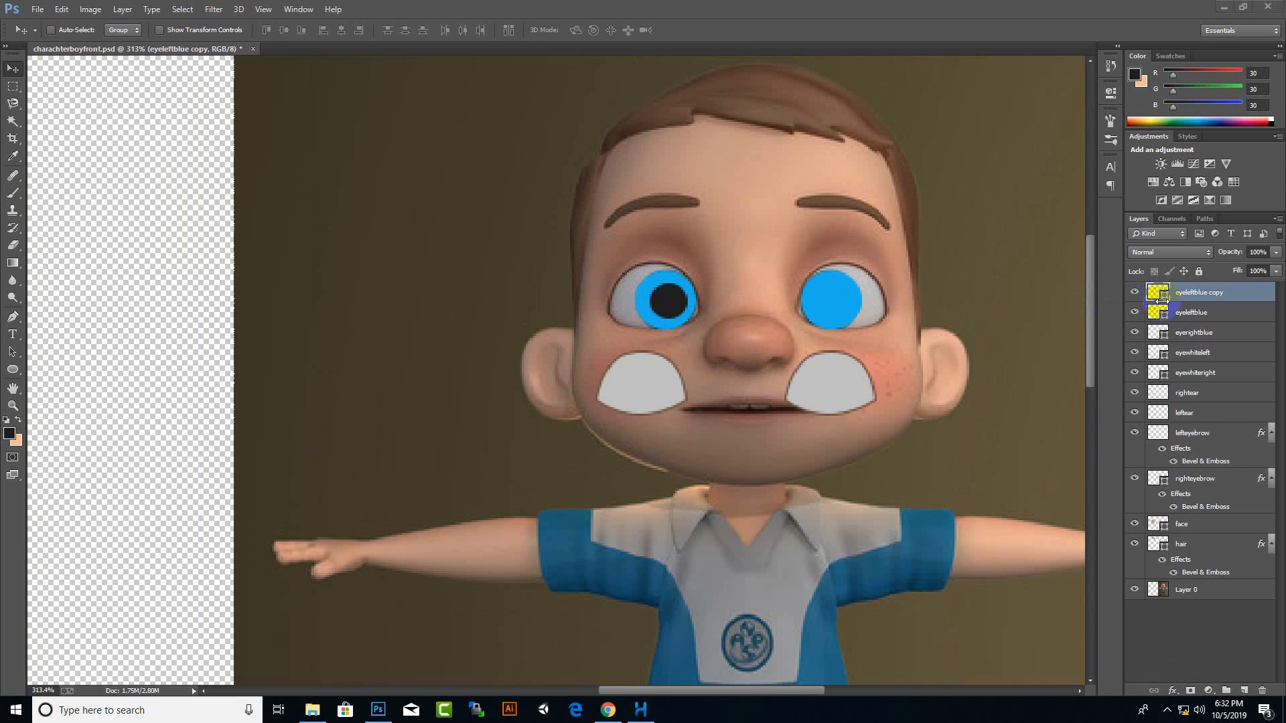
# Apply a Gradient Overlay to the pupil, running linearly from black to a medium gray end stop
pyautogui.rightClick(1162, 299)
pyautogui.click(1003, 153)
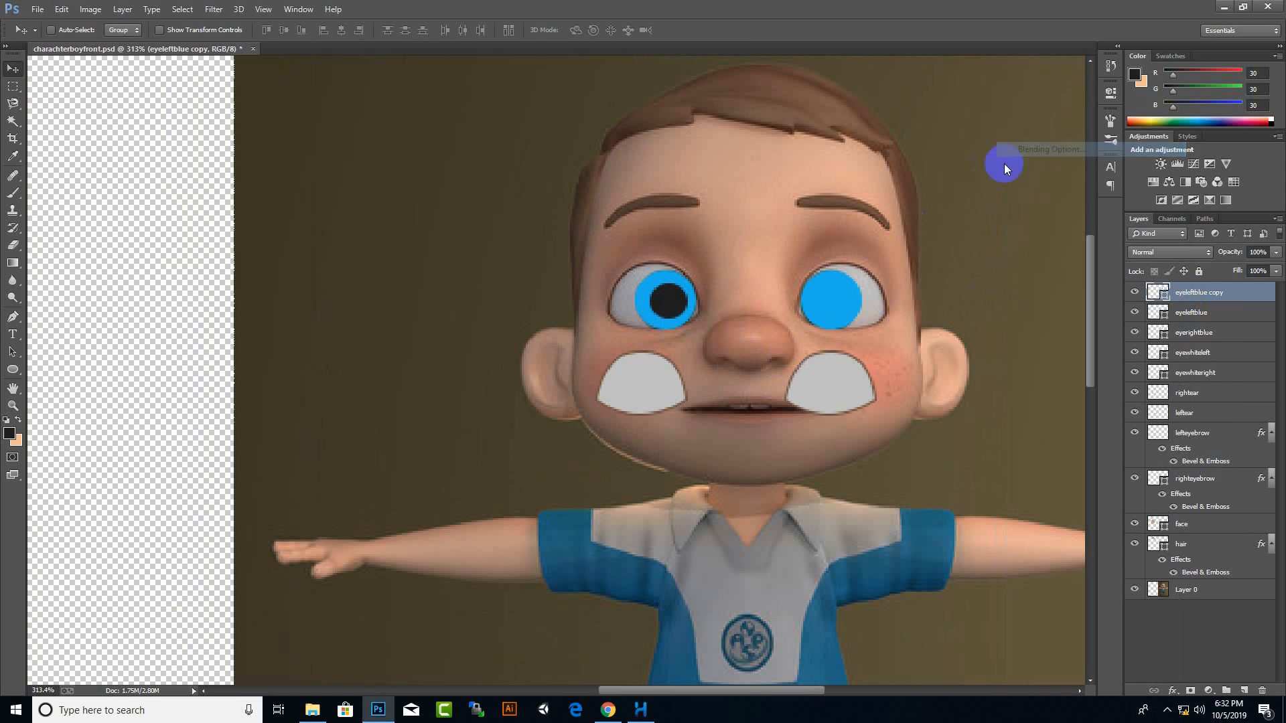
pyautogui.click(621, 426)
pyautogui.click(621, 426)
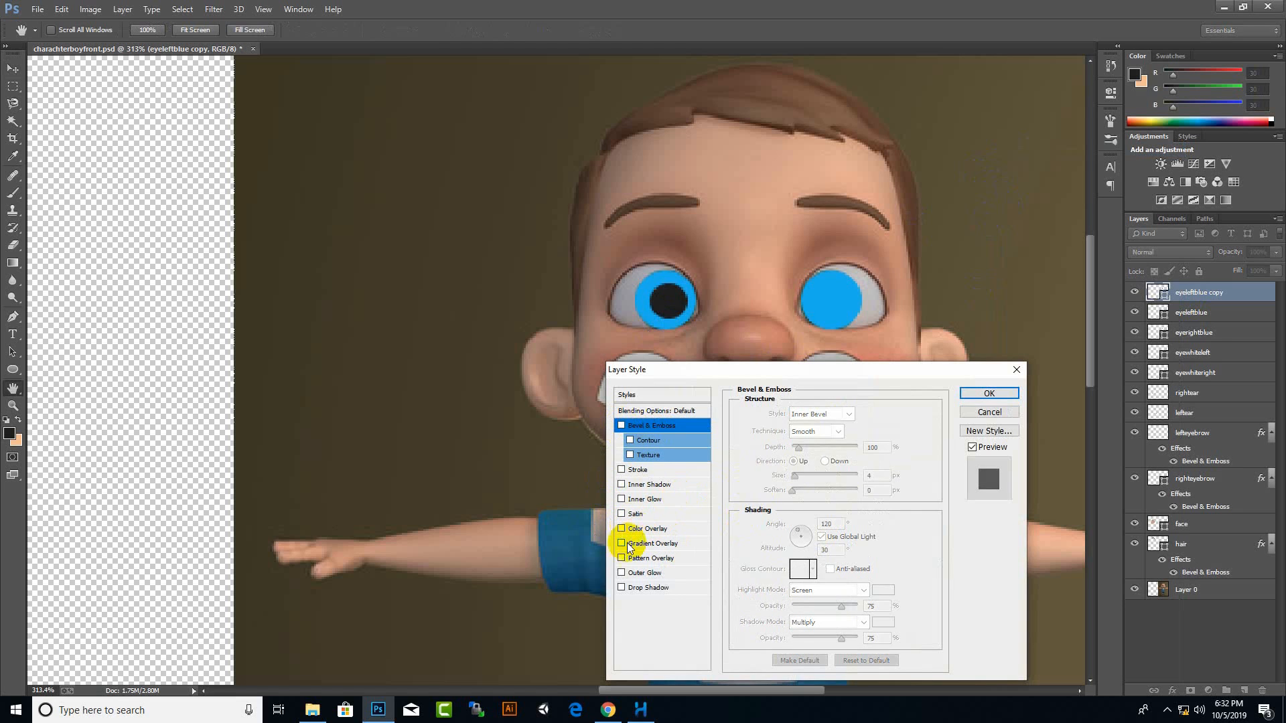
pyautogui.click(644, 544)
pyautogui.click(821, 445)
pyautogui.doubleClick(1197, 453)
pyautogui.click(741, 589)
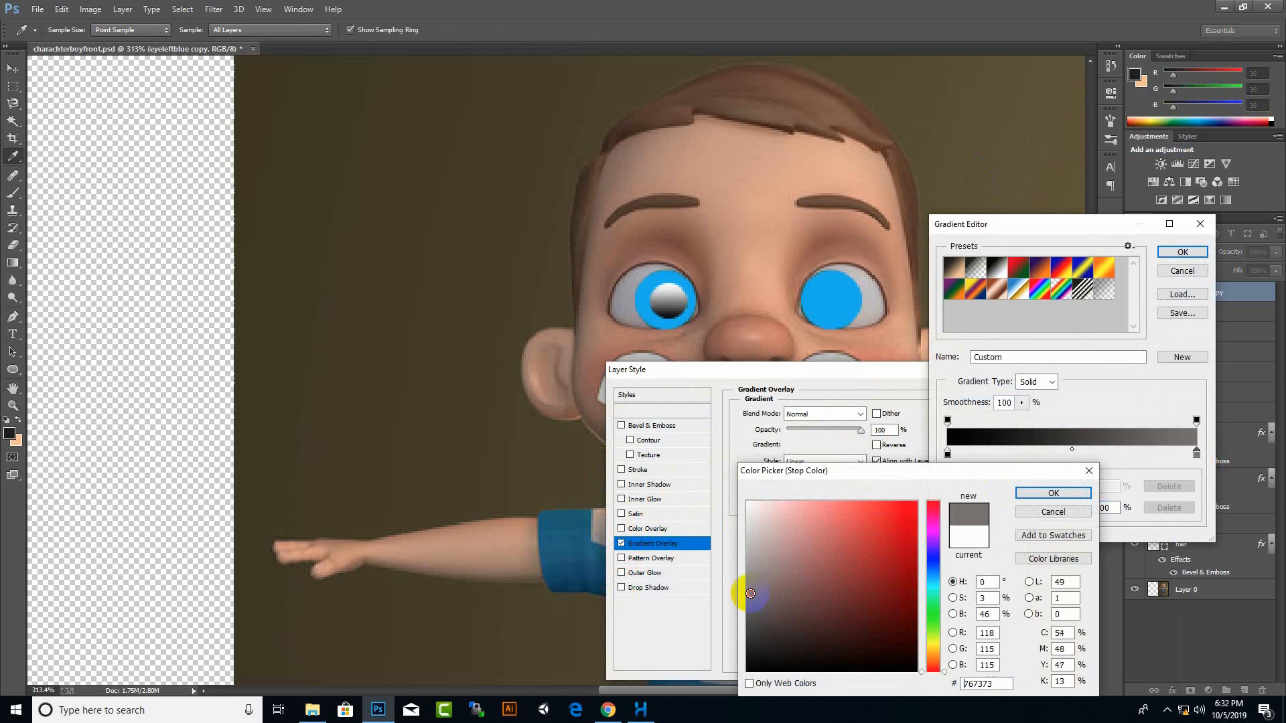
pyautogui.click(1048, 491)
pyautogui.click(1182, 252)
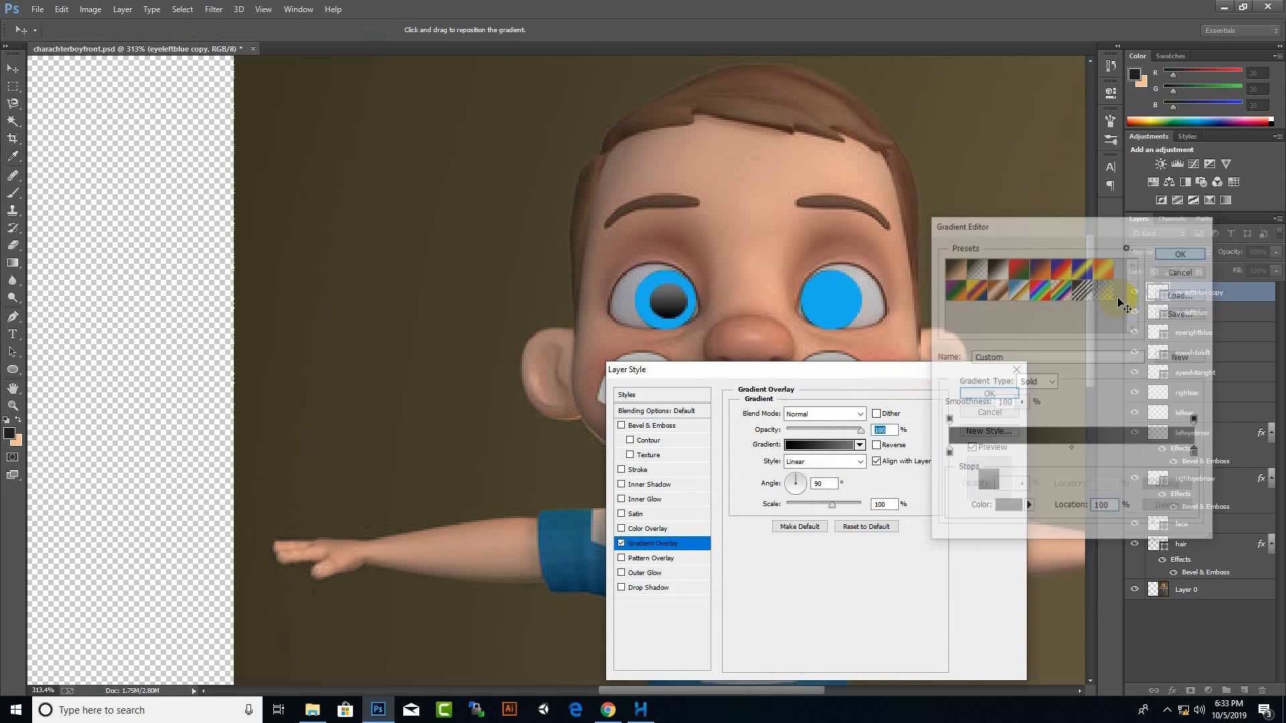
pyautogui.click(987, 395)
# Duplicate the gradient pupil onto the other eye, naming the copy eyeleftblack and the original eyerightblack
pyautogui.scroll(2, 678, 310)
pyautogui.moveTo(674, 310); pyautogui.dragTo(866, 307)
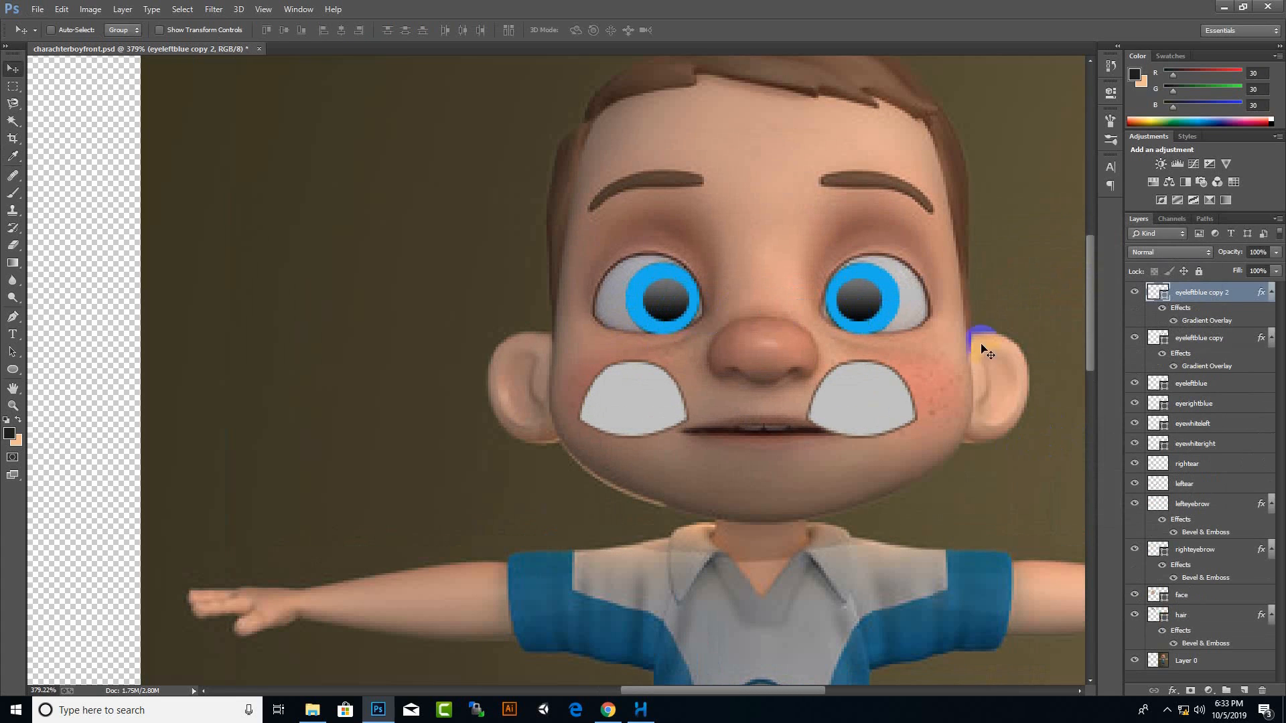
pyautogui.doubleClick(1203, 293)
pyautogui.rightClick(678, 304)
pyautogui.click(700, 303)
pyautogui.doubleClick(1199, 338)
pyautogui.write('eyerightblack')
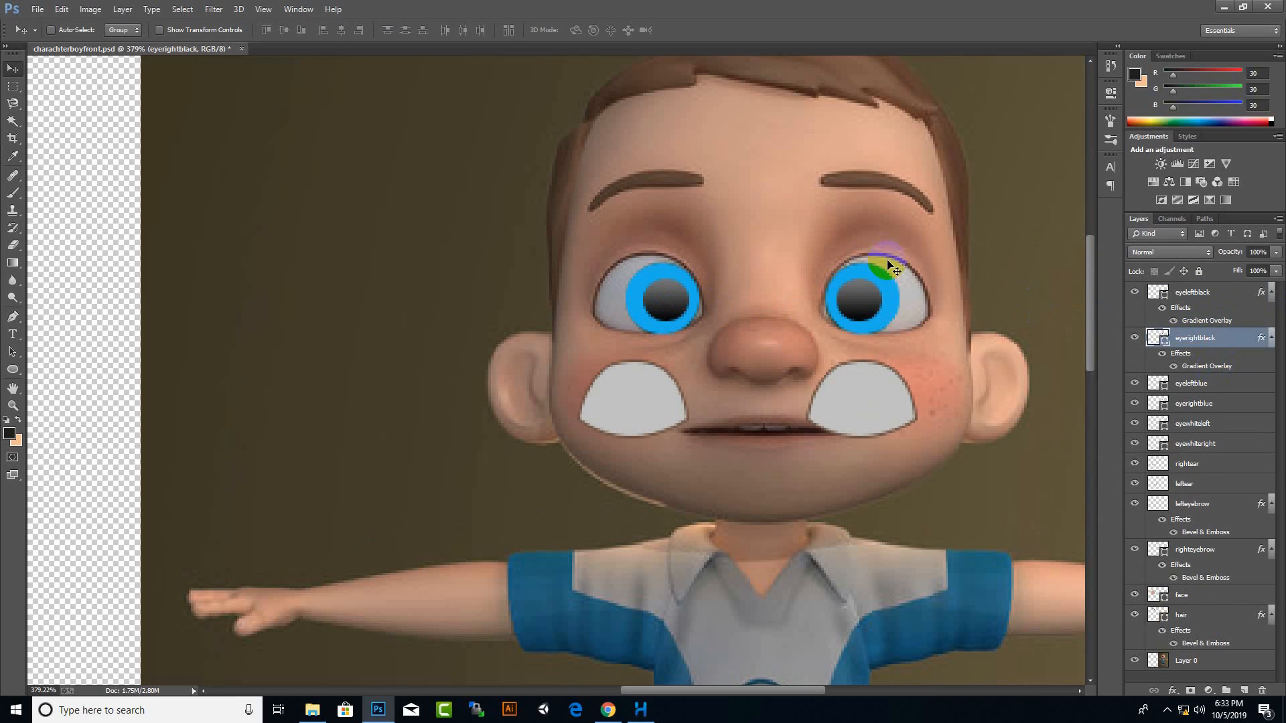
# Select the four pupil and iris layers and move them together down onto the separated eye whites over the cheeks
pyautogui.rightClick(890, 401)
pyautogui.click(894, 409)
pyautogui.rightClick(871, 304)
pyautogui.click(1192, 293)
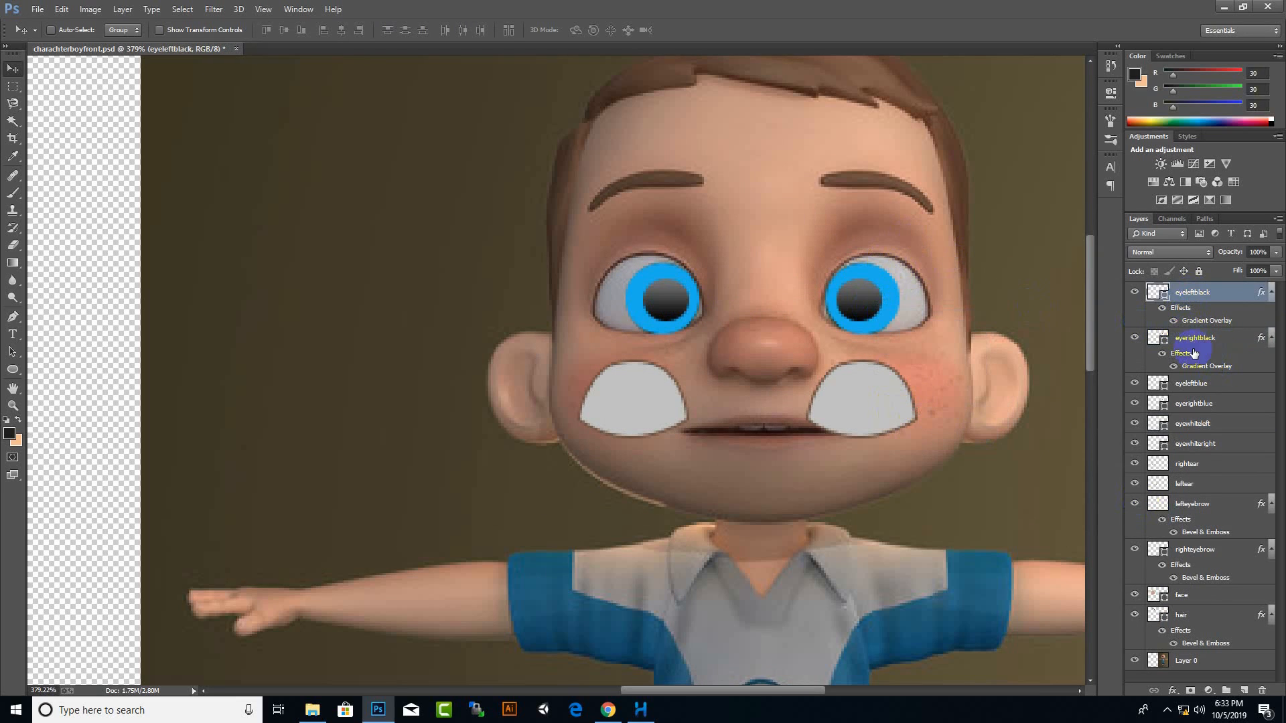
pyautogui.keyDown('ctrl'); pyautogui.click(1197, 338); pyautogui.keyUp('ctrl')
pyautogui.keyDown('ctrl'); pyautogui.click(1201, 384); pyautogui.keyUp('ctrl')
pyautogui.keyDown('ctrl'); pyautogui.click(1194, 403); pyautogui.keyUp('ctrl')
pyautogui.moveTo(858, 314); pyautogui.dragTo(893, 436)
pyautogui.scroll(2, 852, 449)
# Free-transform the eyeleftblue iris to fit inside its eye white
pyautogui.keyDown('ctrl'); pyautogui.click(862, 436); pyautogui.keyUp('ctrl')
pyautogui.hotkey('ctrl', 't')
pyautogui.press('Return')
pyautogui.scroll(4, 857, 410)
pyautogui.scroll(-4, 936, 422)
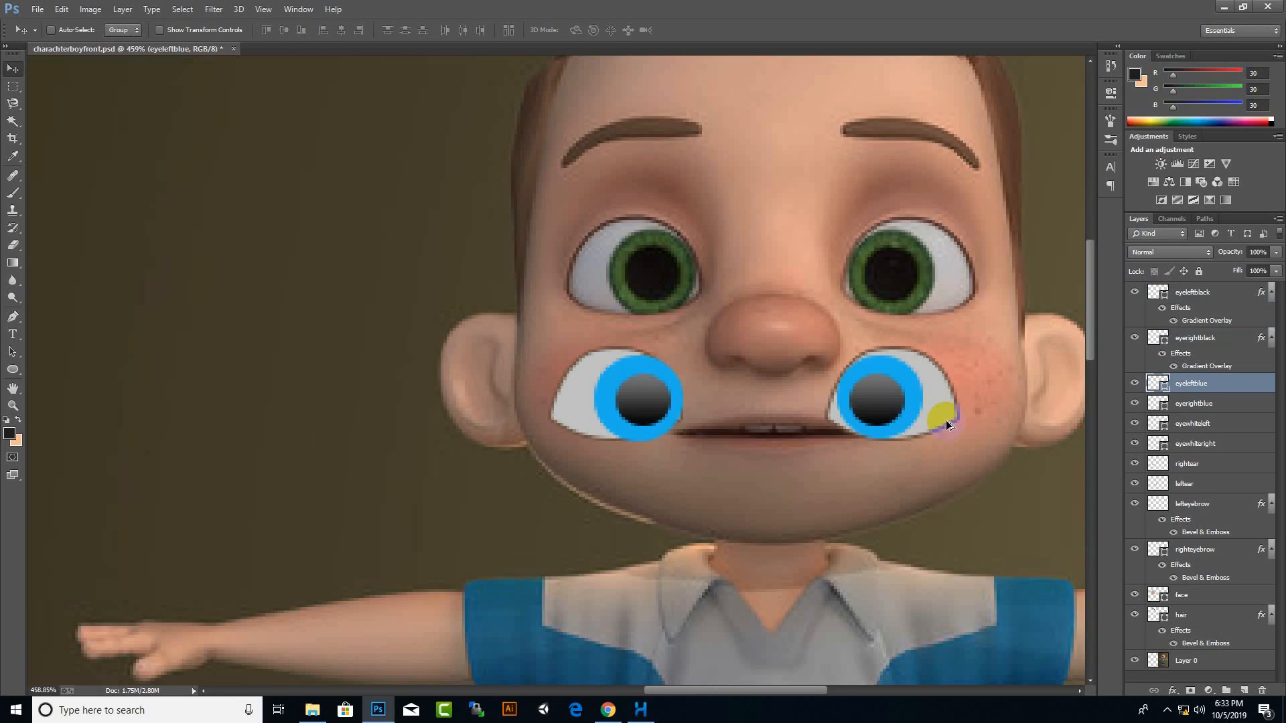
# Free-transform the eyerightblue iris to fit inside the other eye white
pyautogui.keyDown('ctrl'); pyautogui.click(655, 437); pyautogui.keyUp('ctrl')
pyautogui.hotkey('ctrl', 't')
pyautogui.moveTo(655, 432)
pyautogui.mouseDown()
pyautogui.moveTo(669, 442)
pyautogui.moveTo(645, 424)
pyautogui.mouseUp()
pyautogui.doubleClick(647, 410)
pyautogui.scroll(3, 647, 428)
pyautogui.scroll(4, 645, 423)
pyautogui.scroll(-8, 646, 461)
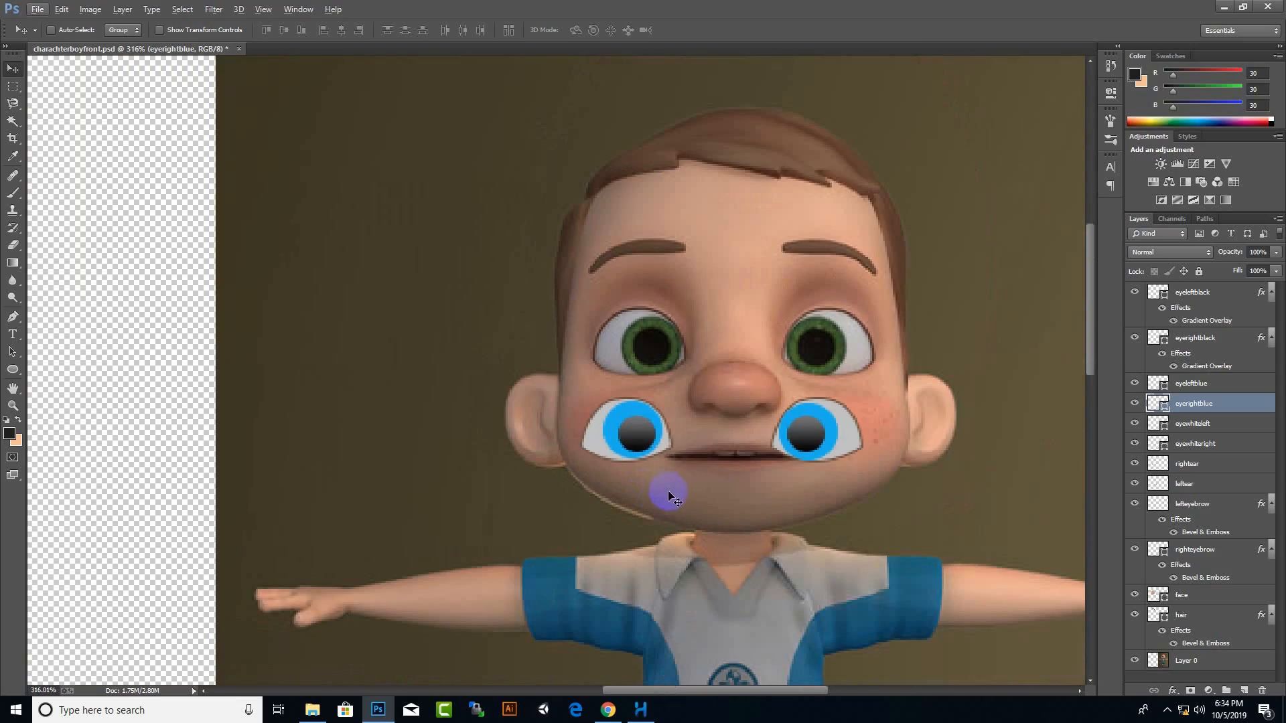
# Rasterize the layer styles of all six eye layers, from eyeleftblack down to eyewhiteright
pyautogui.keyDown('shift'); pyautogui.click(1209, 444); pyautogui.keyUp('shift')
pyautogui.keyDown('shift'); pyautogui.click(1201, 297); pyautogui.keyUp('shift')
pyautogui.rightClick(1207, 296)
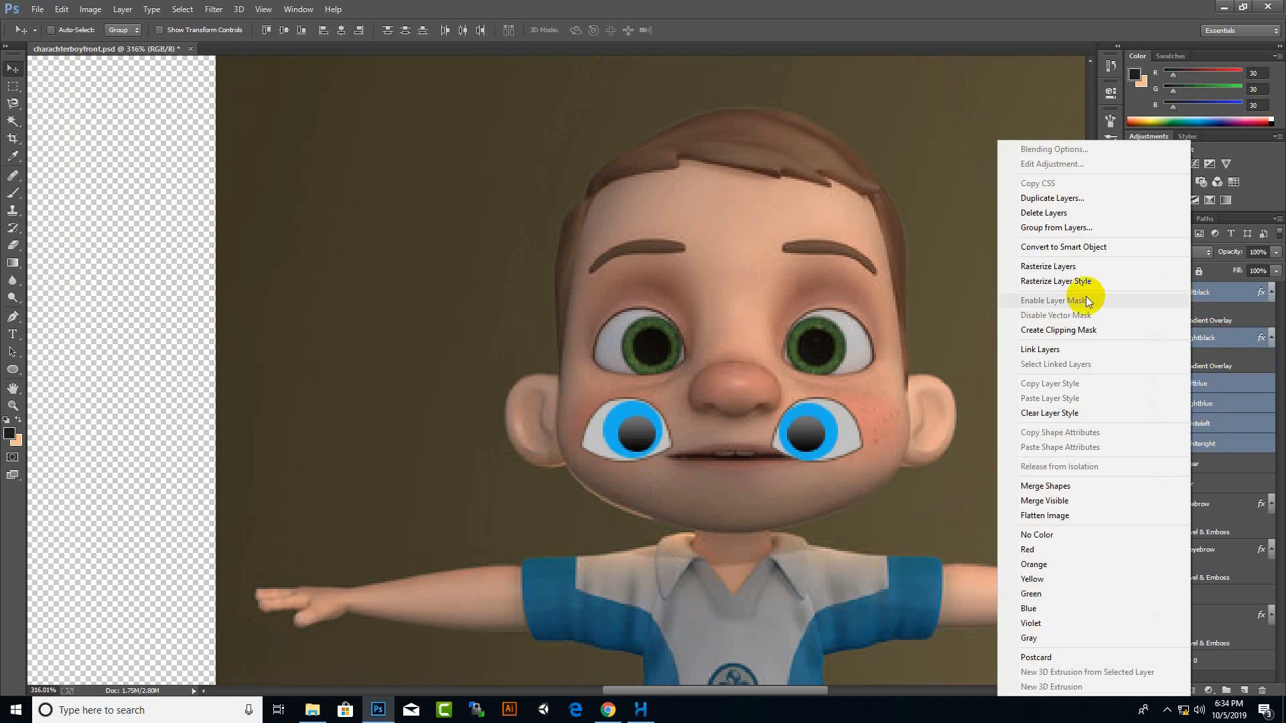
pyautogui.click(1092, 283)
# Move the complete pair of eyes off the reference image onto the transparent area beside the flat face
pyautogui.moveTo(836, 442); pyautogui.dragTo(238, 433)
pyautogui.scroll(-4, 248, 442)
pyautogui.scroll(3, 428, 472)
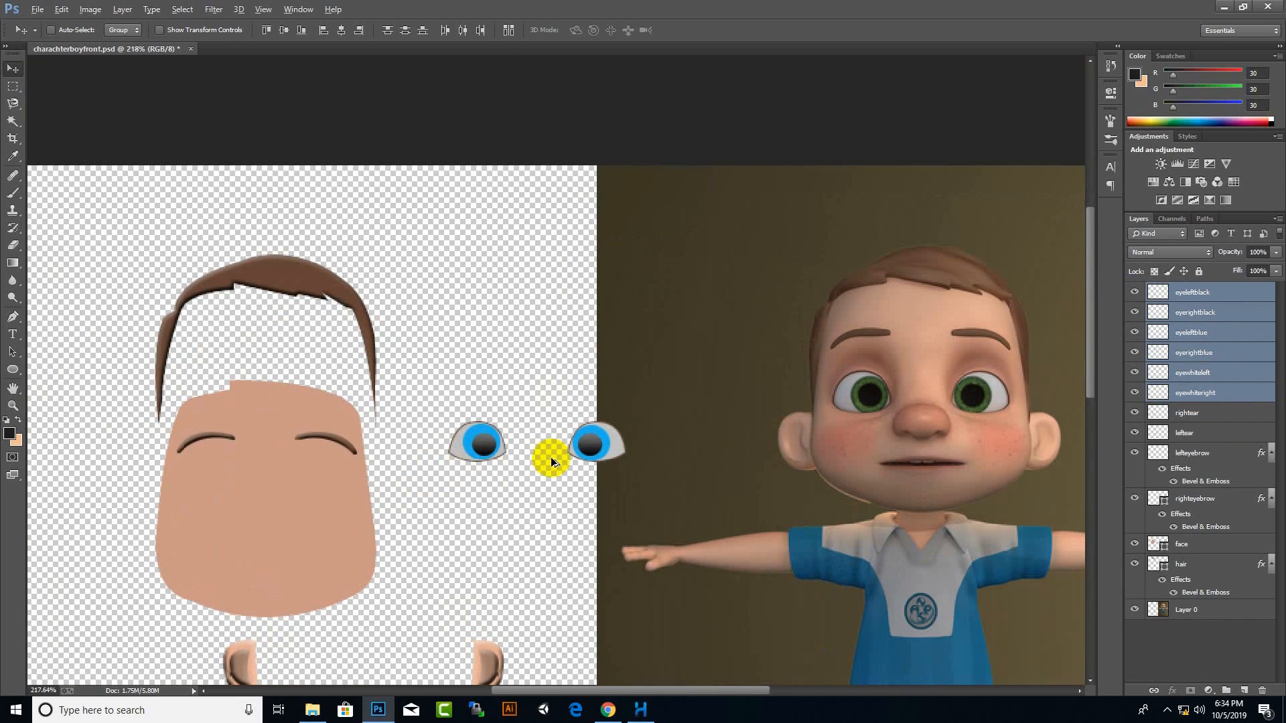
pyautogui.moveTo(613, 486); pyautogui.dragTo(531, 474)
# Select the eyeleftblue iris and nudge and scale it slightly to sit within its eye white
pyautogui.rightClick(536, 437)
pyautogui.click(560, 445)
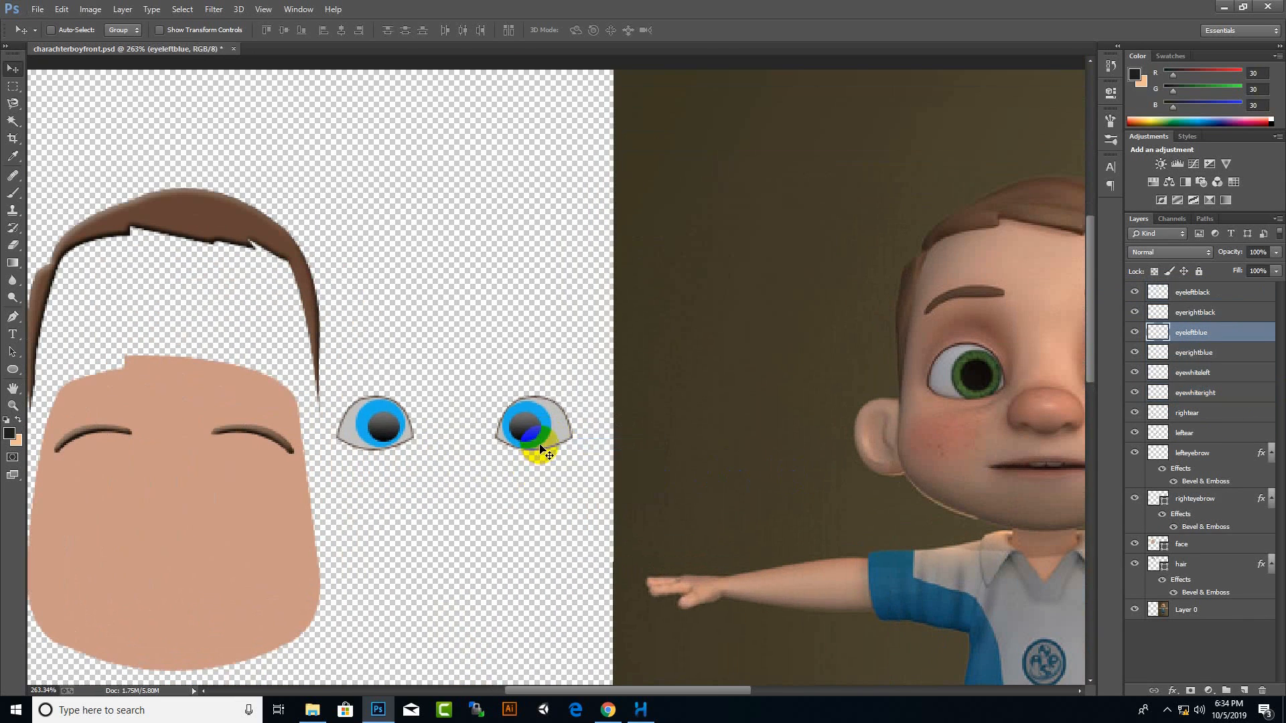
pyautogui.scroll(4, 536, 442)
pyautogui.moveTo(566, 410); pyautogui.dragTo(564, 403)
pyautogui.hotkey('ctrl', 't')
pyautogui.moveTo(442, 251); pyautogui.dragTo(447, 257)
pyautogui.moveTo(568, 285); pyautogui.dragTo(567, 284)
pyautogui.press('Return')
pyautogui.scroll(-8, 560, 360)
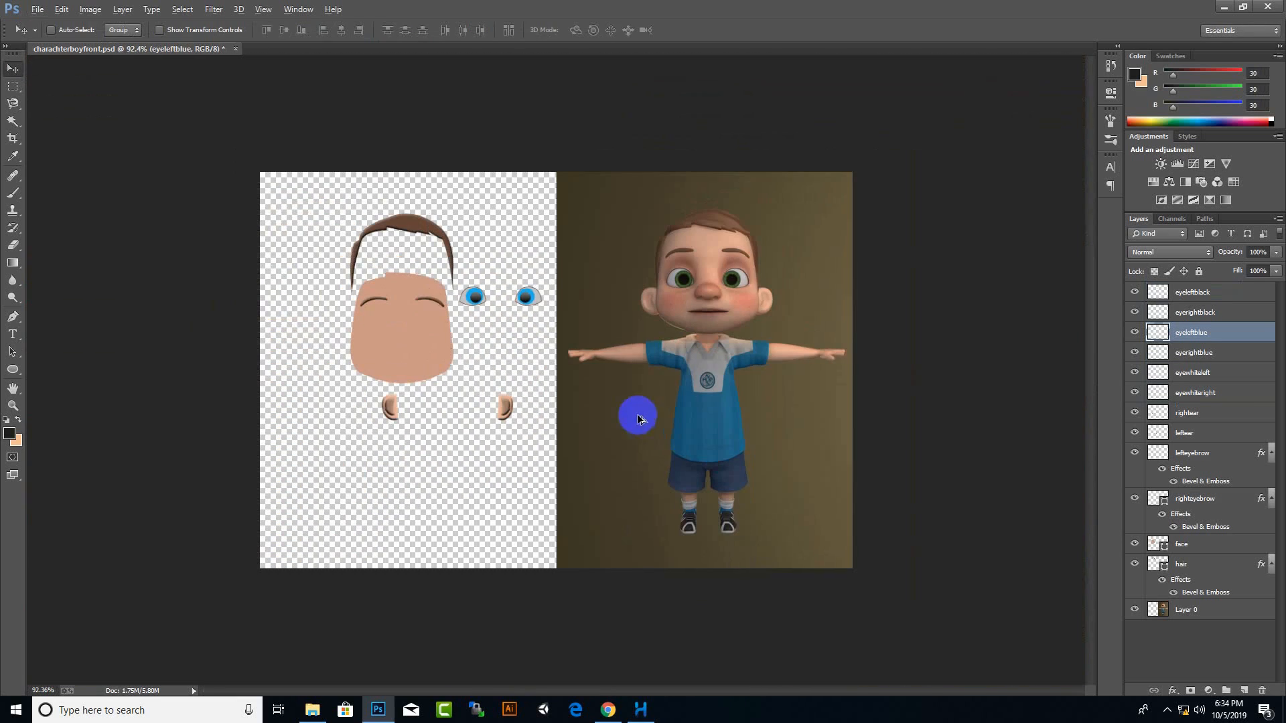
# Trace the reference character's nose as a closed shape with the Pen tool, including the nostril notches along its lower edge
pyautogui.click(15, 315)
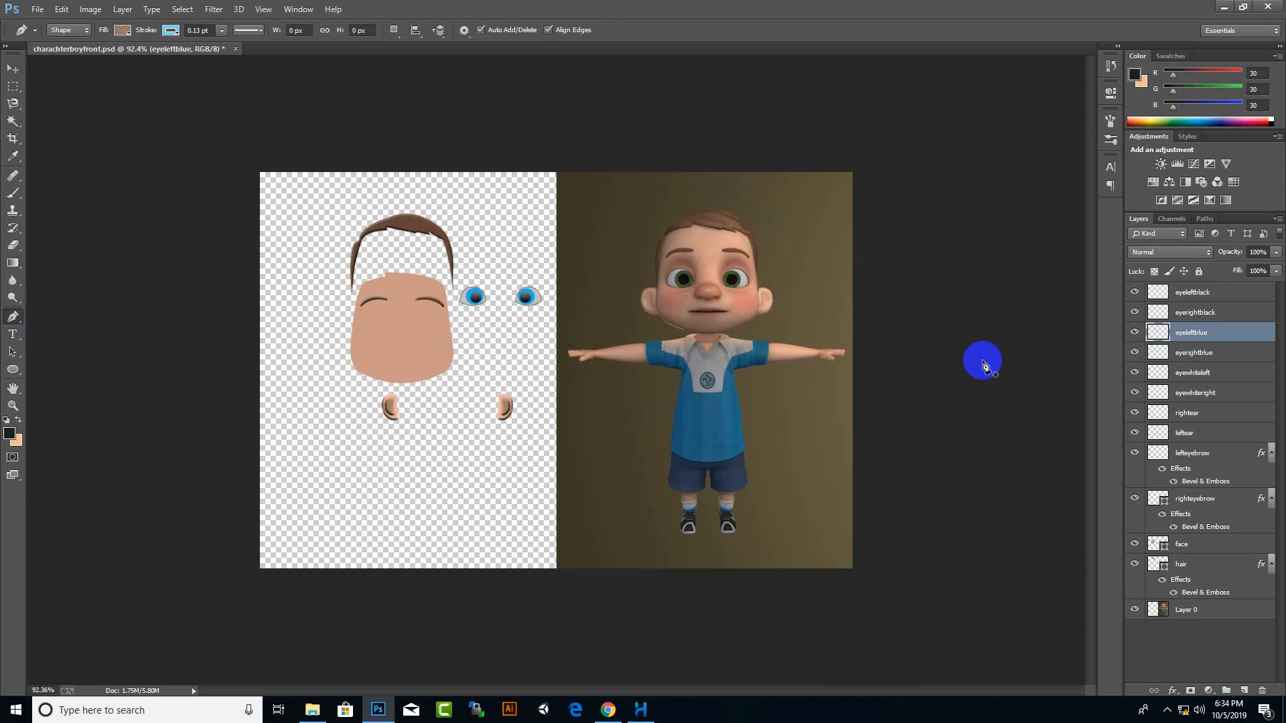
pyautogui.scroll(6, 776, 288)
pyautogui.scroll(-1, 609, 398)
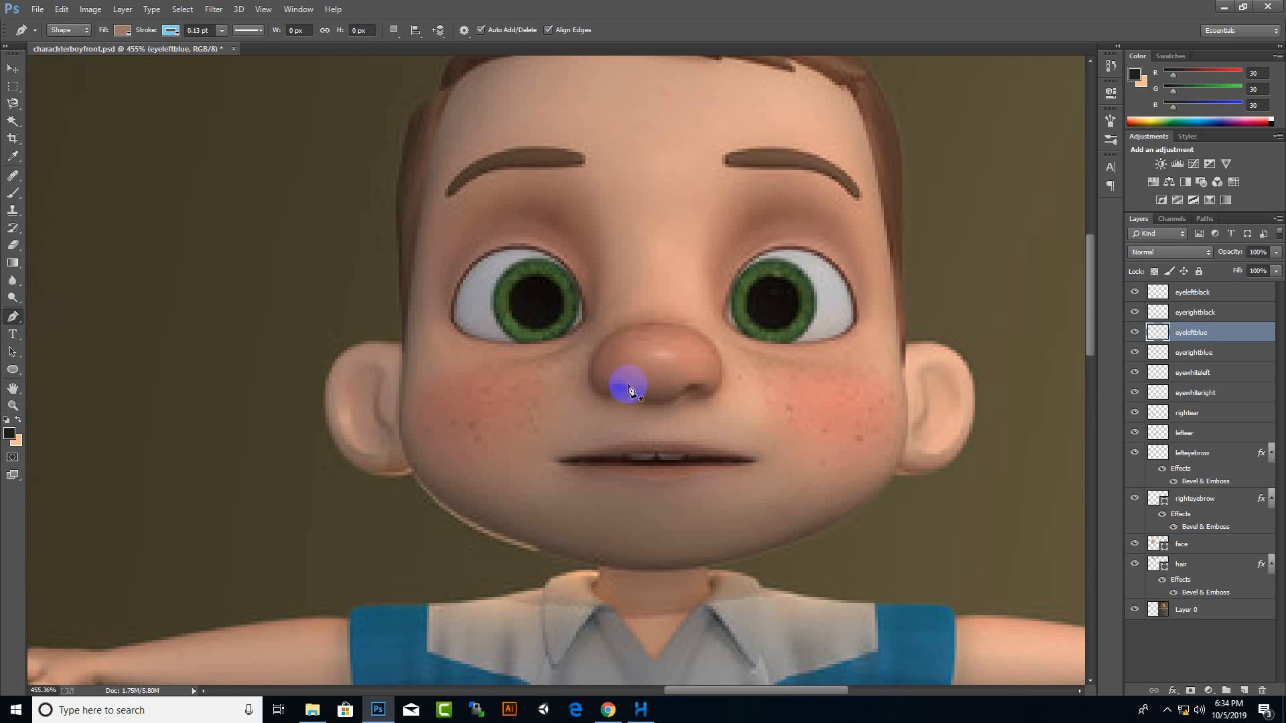
pyautogui.click(721, 387)
pyautogui.click(682, 328)
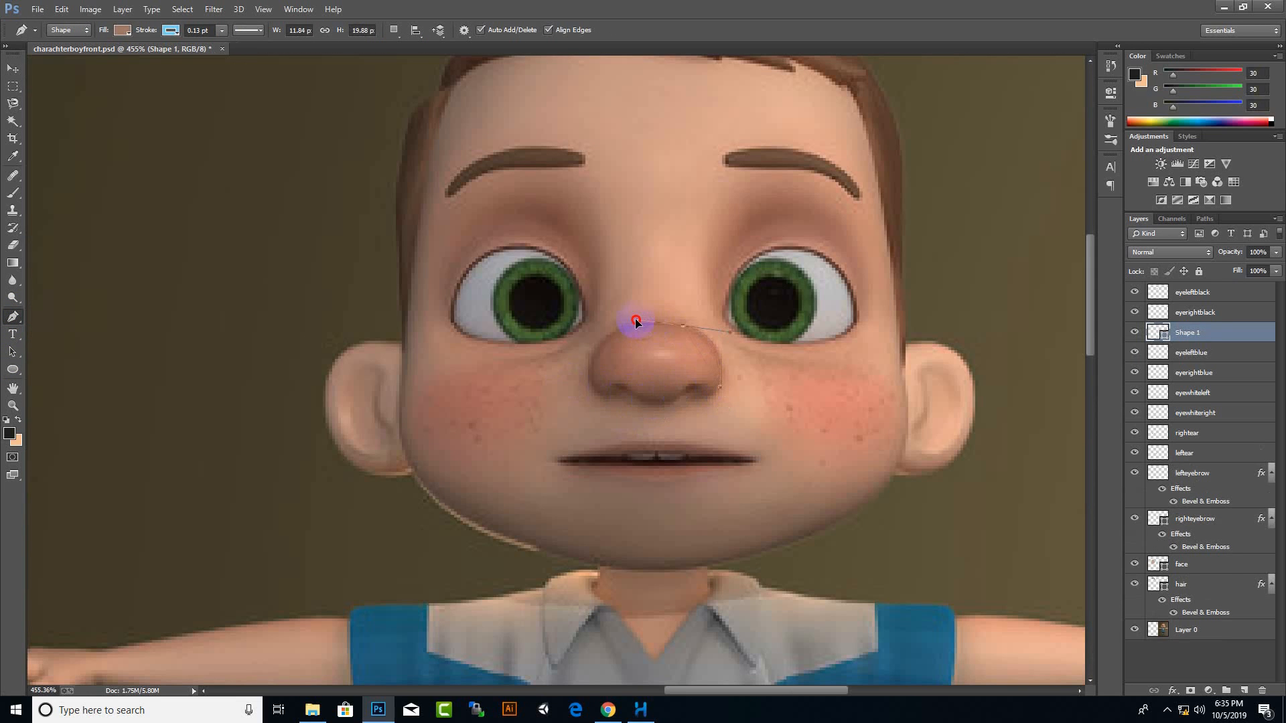
pyautogui.keyDown('alt'); pyautogui.click(594, 353); pyautogui.keyUp('alt')
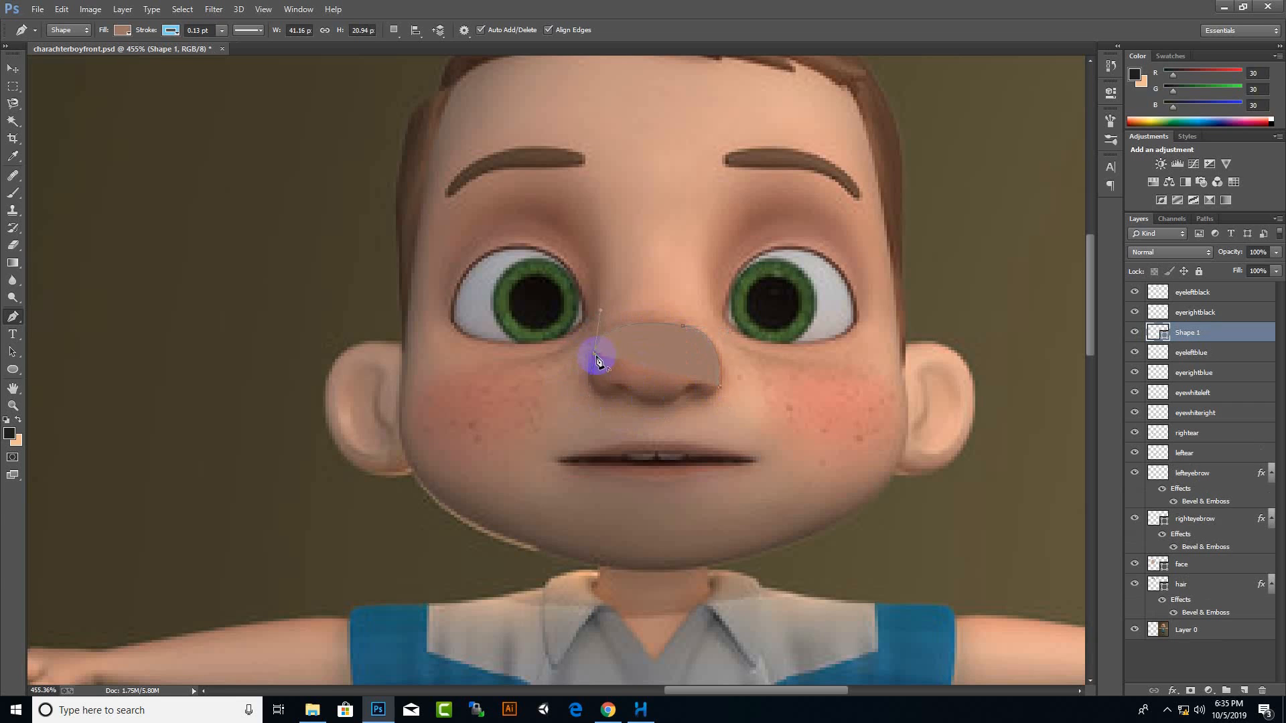
pyautogui.moveTo(607, 394); pyautogui.dragTo(632, 413)
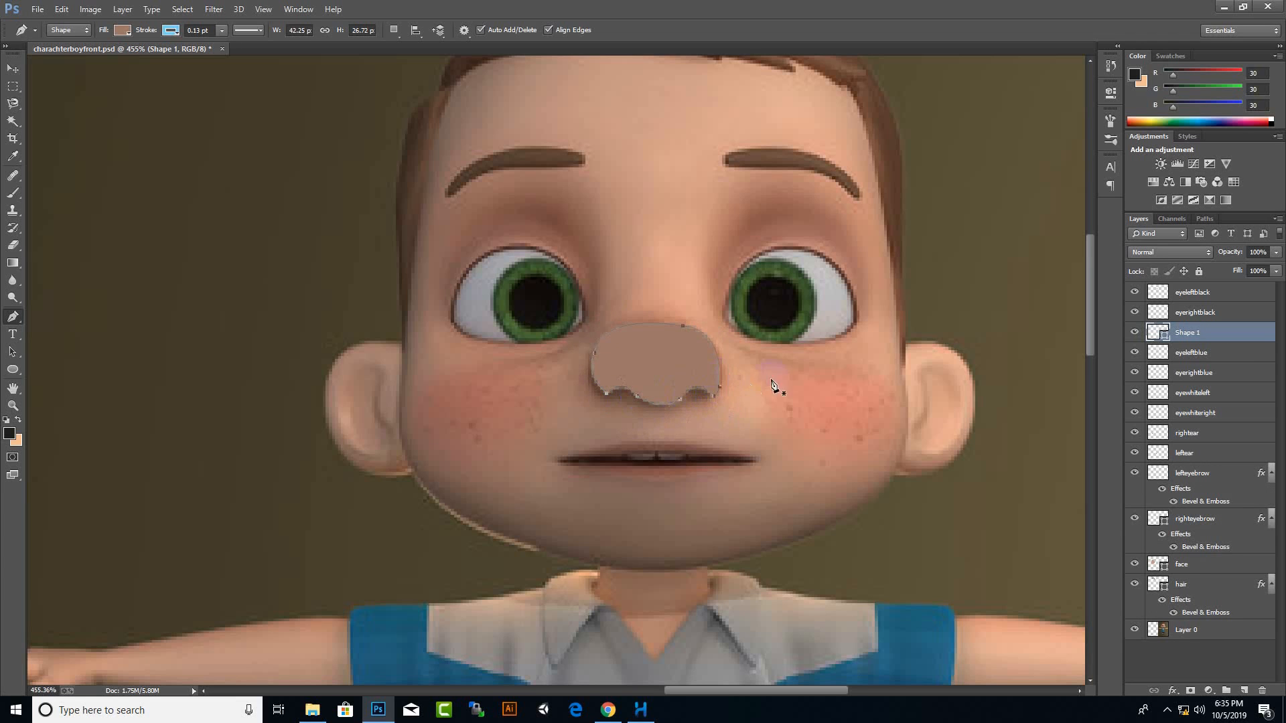
# Move the nose shape up between the eyebrows and recolour it with the reference nose's tone, RGB 184, 117, 98
pyautogui.scroll(-1, 771, 415)
pyautogui.click(13, 69)
pyautogui.click(678, 384)
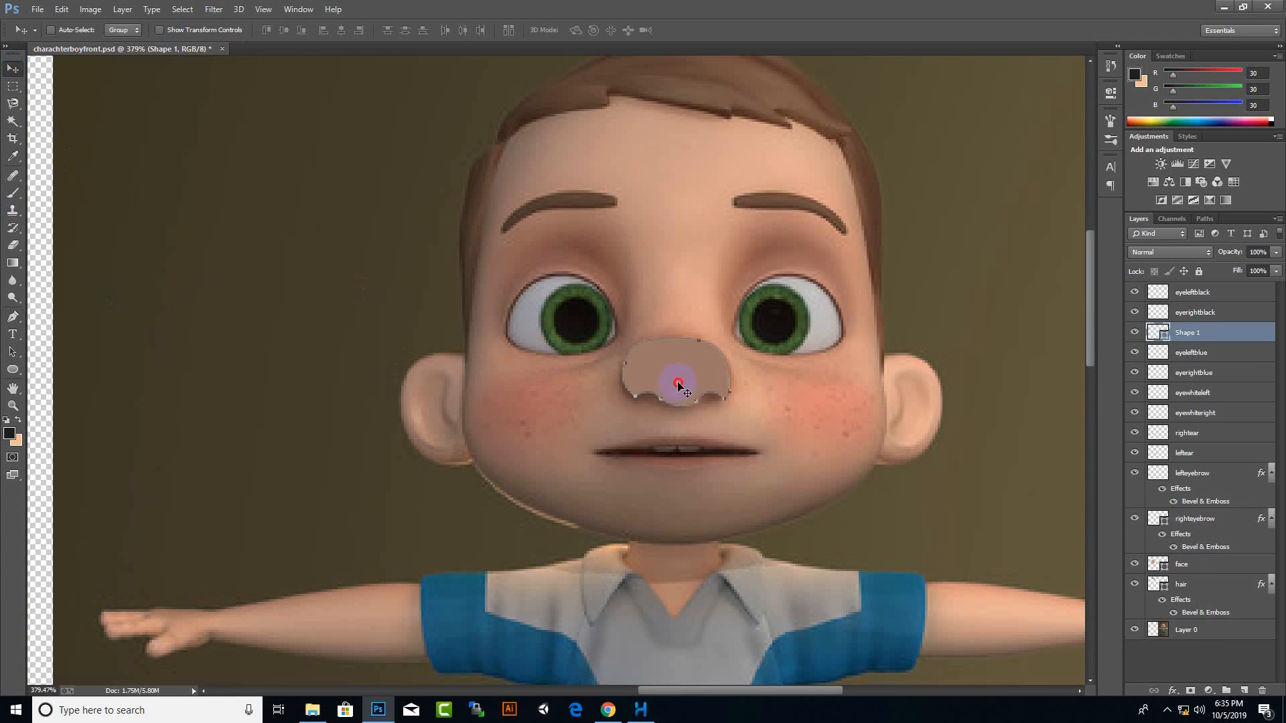
pyautogui.moveTo(678, 383); pyautogui.dragTo(700, 268)
pyautogui.click(9, 433)
pyautogui.click(709, 367)
pyautogui.click(1048, 503)
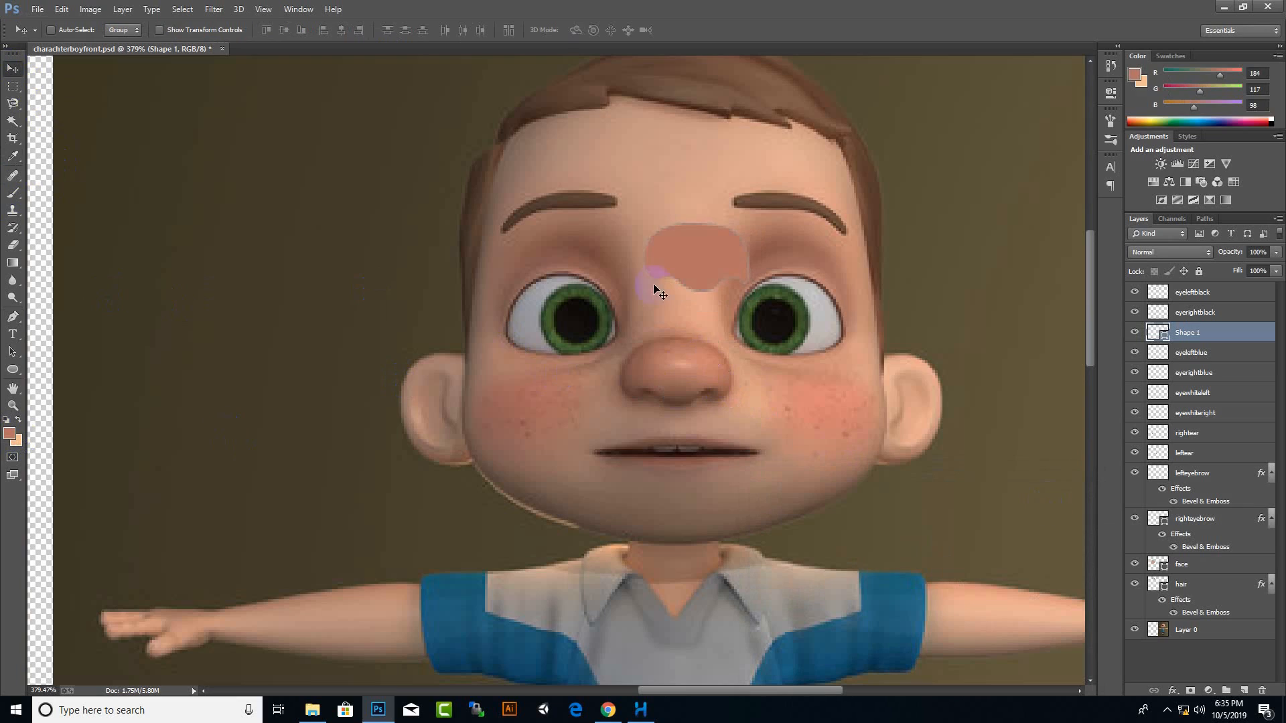
# Remove the stroke from the nose shape
pyautogui.click(13, 316)
pyautogui.click(175, 30)
pyautogui.click(108, 59)
pyautogui.click(13, 69)
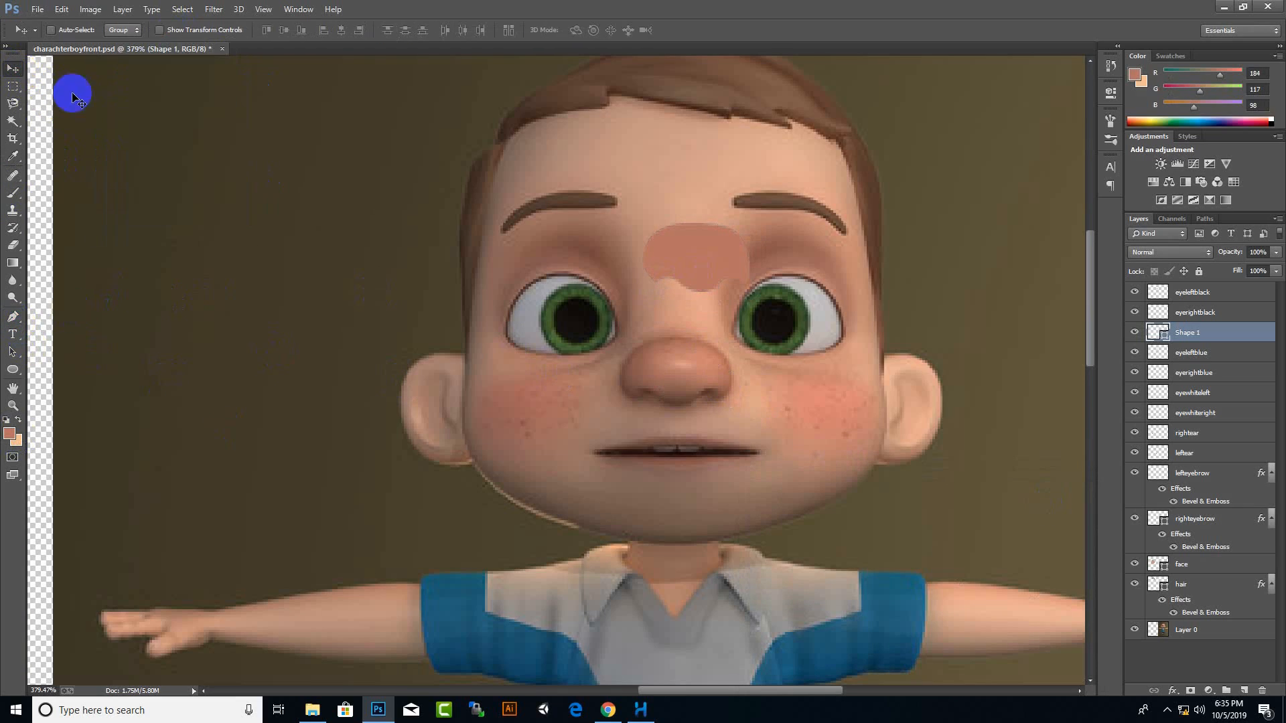
# Draw a 10 × 3 px ellipse as a nostril on the nose's lower edge and fill it with near-black RGB 6, 6, 6
pyautogui.click(12, 369)
pyautogui.scroll(3, 663, 268)
pyautogui.moveTo(660, 281); pyautogui.dragTo(696, 297)
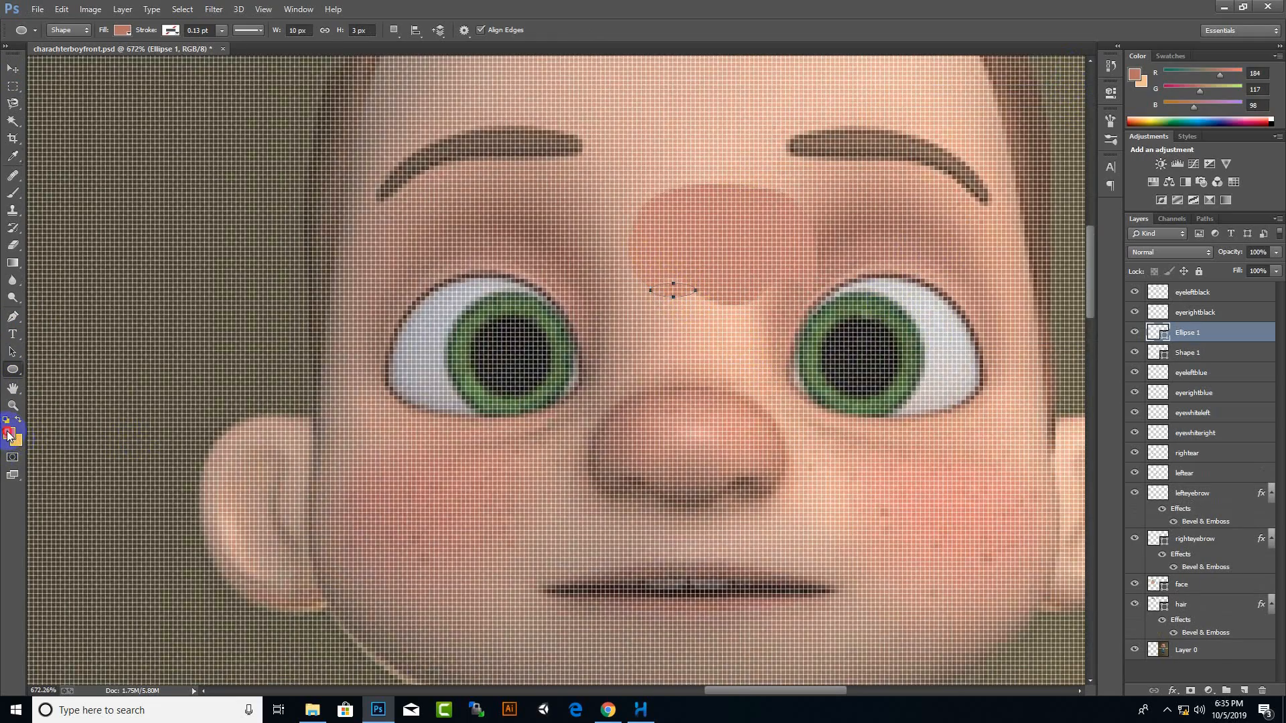
pyautogui.click(10, 434)
pyautogui.click(819, 615)
pyautogui.click(1035, 491)
pyautogui.scroll(-4, 655, 584)
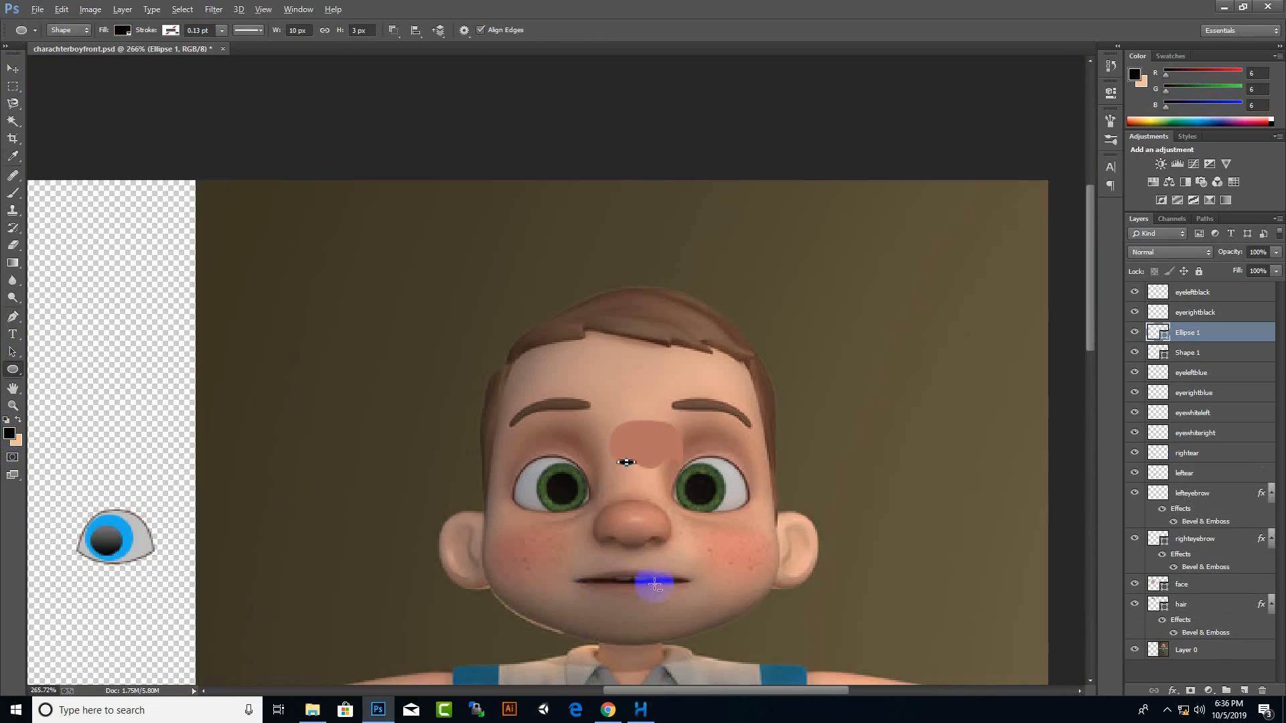
# Adjust the nostril ellipse with Free Transform and duplicate it about 0.28 in across to the other side of the nose
pyautogui.scroll(3, 689, 353)
pyautogui.hotkey('ctrl', 't')
pyautogui.moveTo(564, 580); pyautogui.dragTo(729, 564)
pyautogui.scroll(3, 572, 589)
pyautogui.doubleClick(561, 571)
pyautogui.click(1166, 713)
pyautogui.scroll(2, 560, 560)
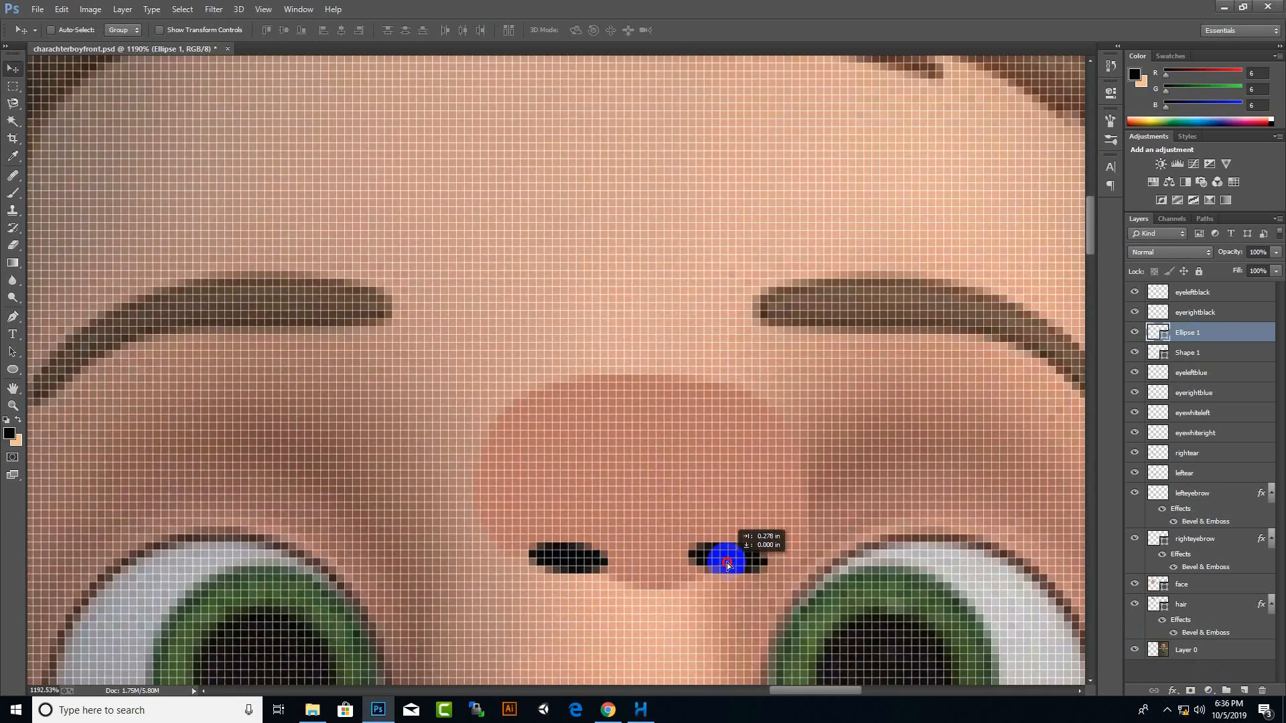
# Rotate the duplicated nostril by about -16.87 degrees
pyautogui.scroll(-4, 727, 564)
pyautogui.hotkey('ctrl', 't')
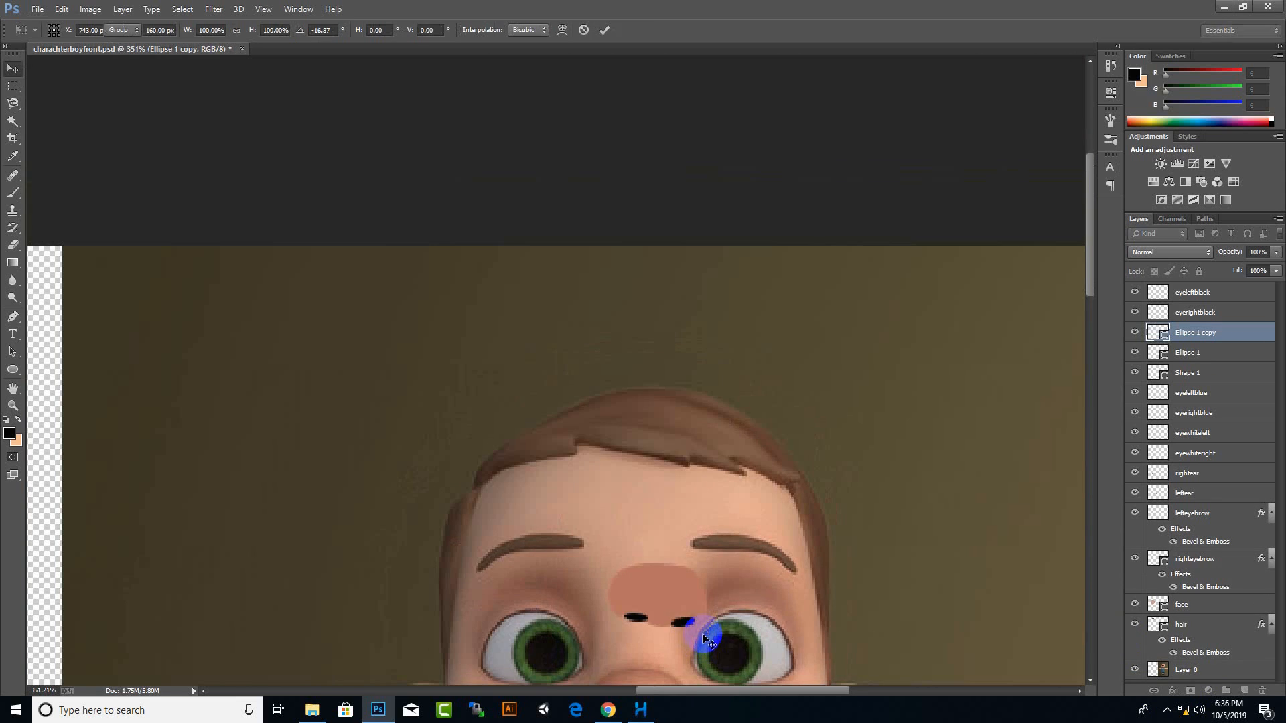
pyautogui.doubleClick(702, 633)
# Select the original nostril, reposition it on the nose's lower edge and rotate it to mirror the duplicate's tilt
pyautogui.scroll(2, 688, 625)
pyautogui.rightClick(623, 622)
pyautogui.click(636, 628)
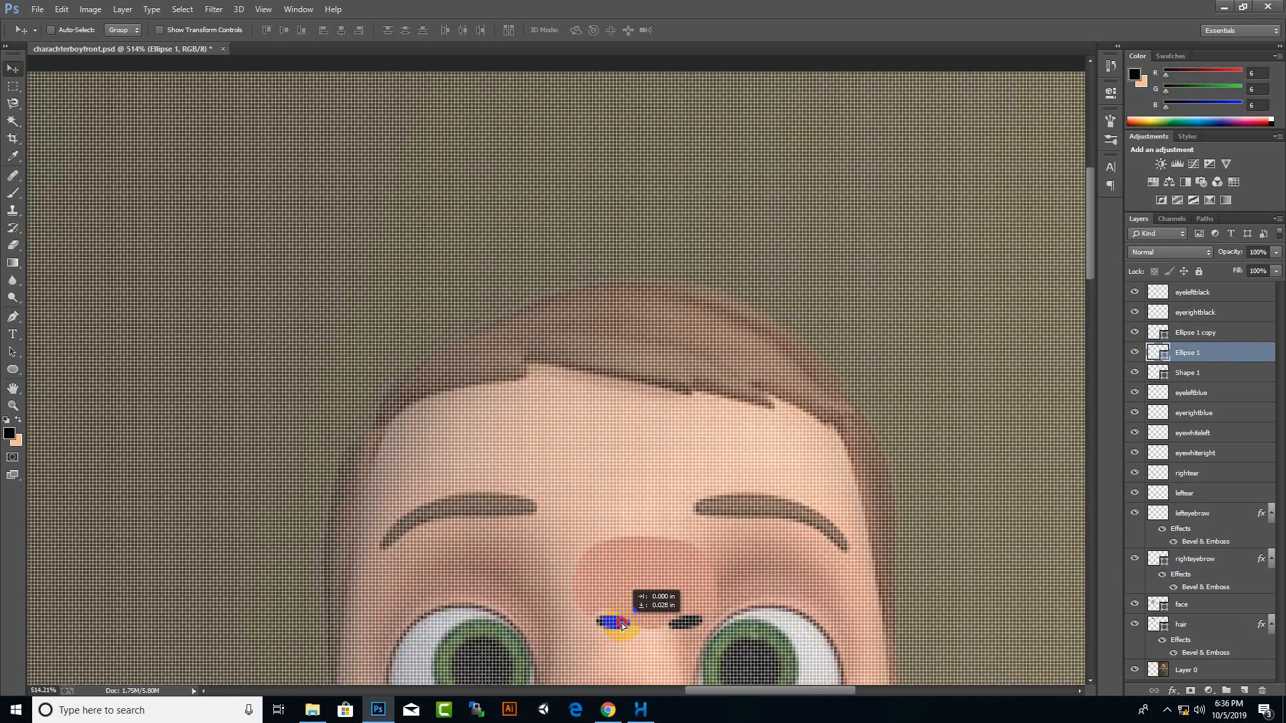
pyautogui.hotkey('ctrl', 't')
pyautogui.press('Return')
pyautogui.scroll(-5, 637, 637)
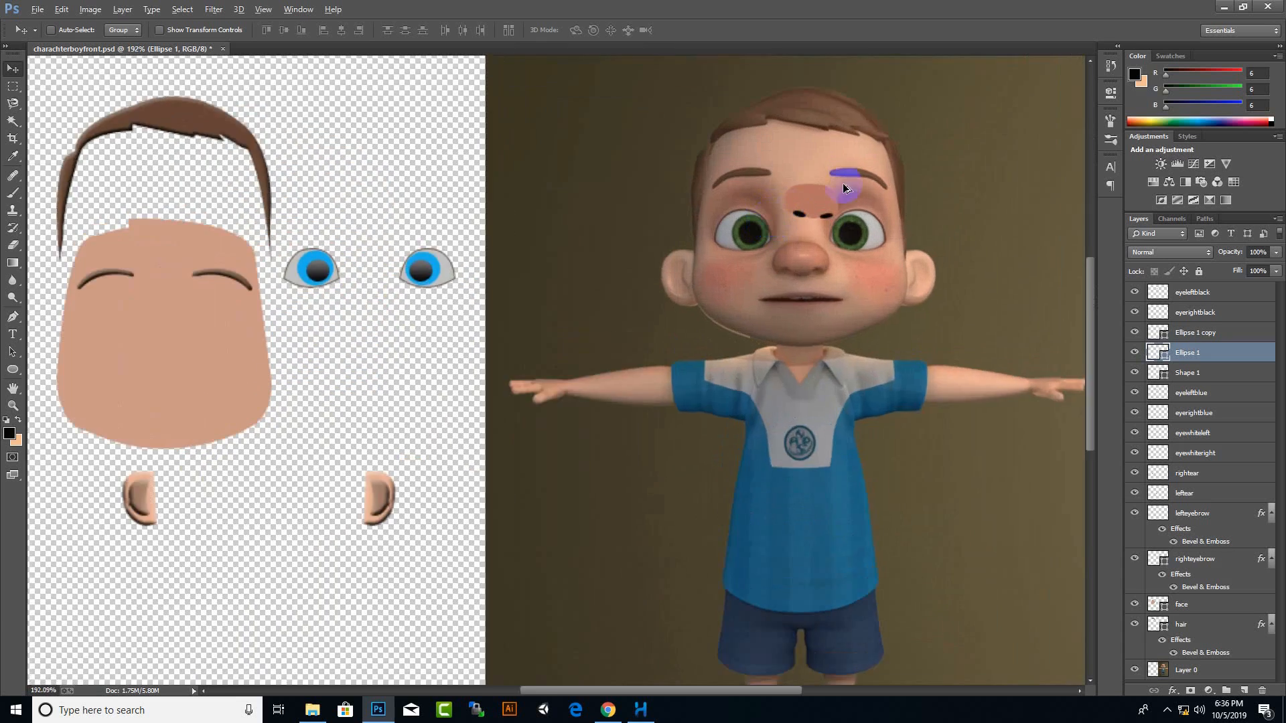
# Merge the two nostril ellipses into one layer and lower its opacity to 73%
pyautogui.scroll(3, 843, 183)
pyautogui.keyDown('shift'); pyautogui.click(1233, 333); pyautogui.keyUp('shift')
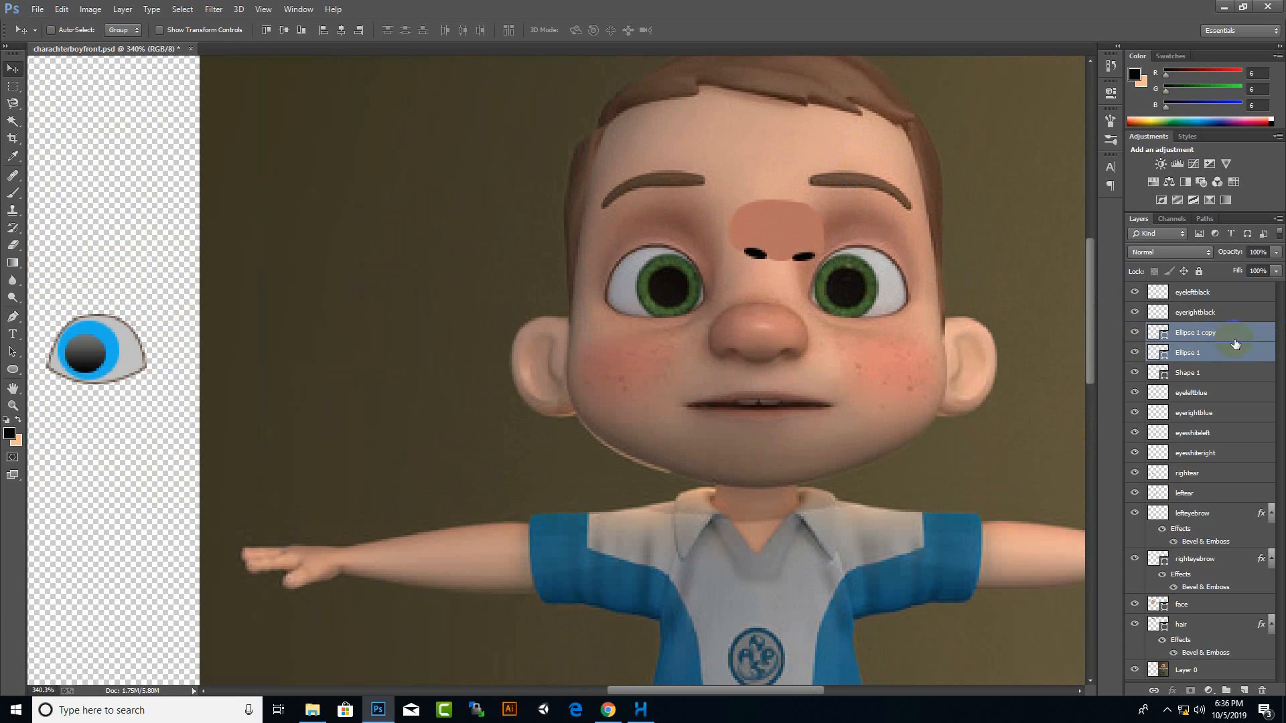
pyautogui.hotkey('ctrl', 'e')
pyautogui.moveTo(1276, 252); pyautogui.dragTo(1257, 266)
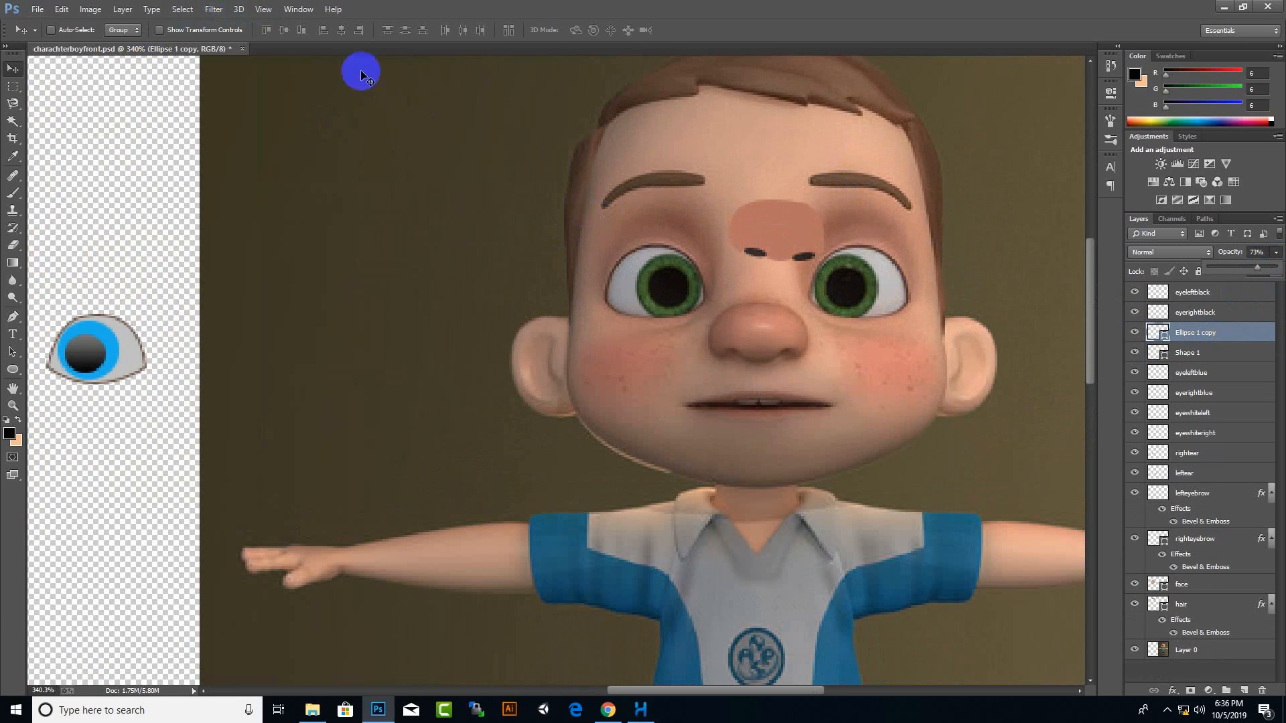
# Apply a Gaussian Blur with a 0.5 pixel radius to the merged nostrils, rasterizing the shape
pyautogui.click(214, 9)
pyautogui.moveTo(254, 156)
pyautogui.click(436, 250)
pyautogui.click(613, 269)
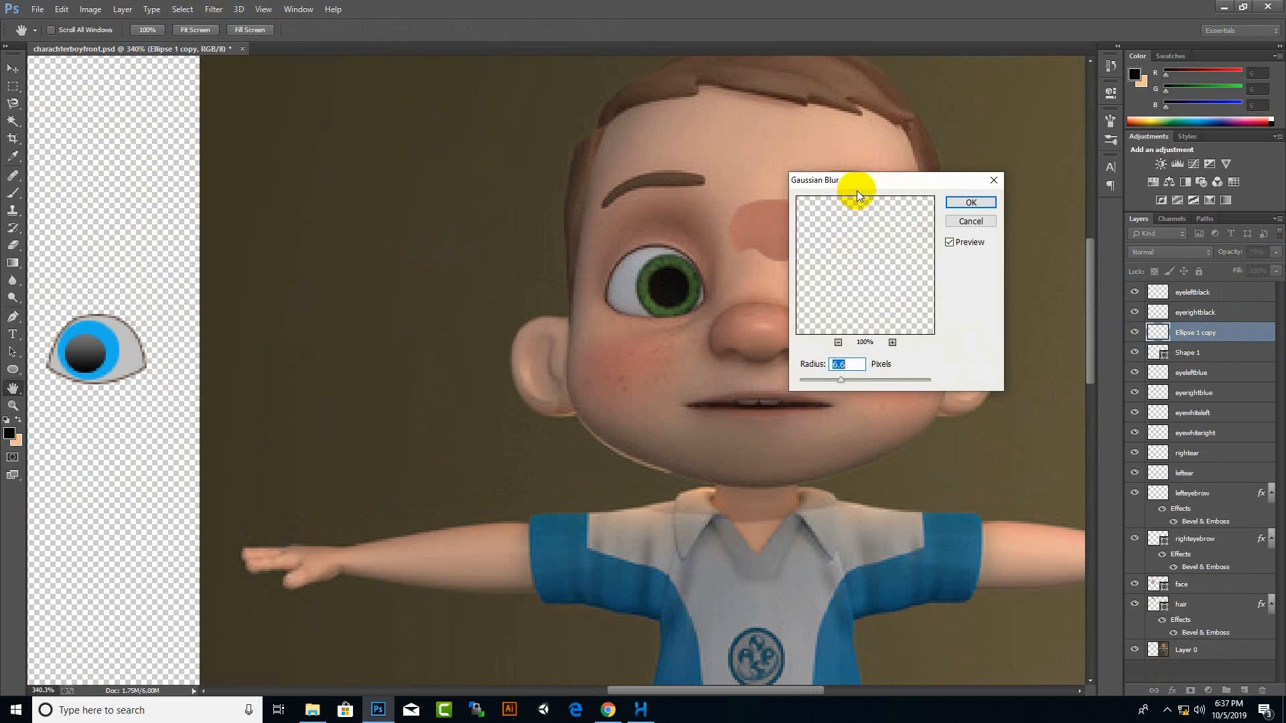
pyautogui.moveTo(858, 188); pyautogui.dragTo(963, 177)
pyautogui.moveTo(929, 369); pyautogui.dragTo(910, 369)
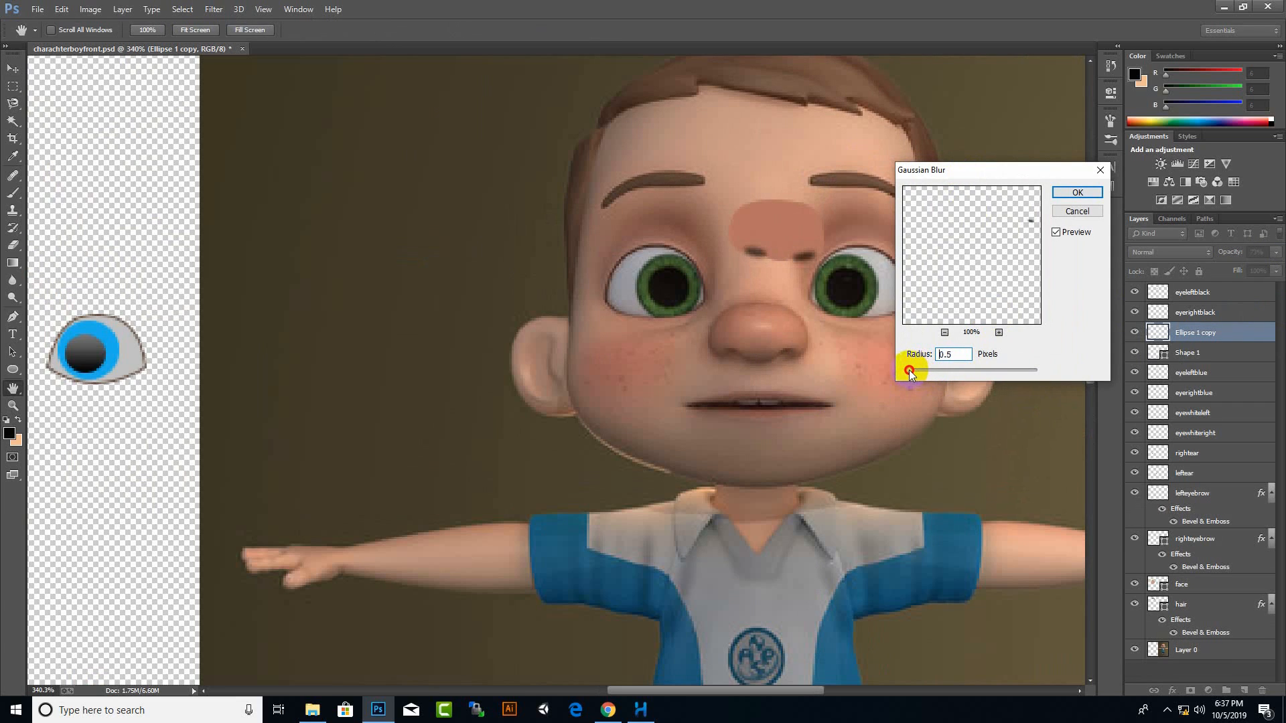
pyautogui.click(1072, 193)
# Merge the blurred nostrils with the nose shape and rename the merged layer nose
pyautogui.press('v')
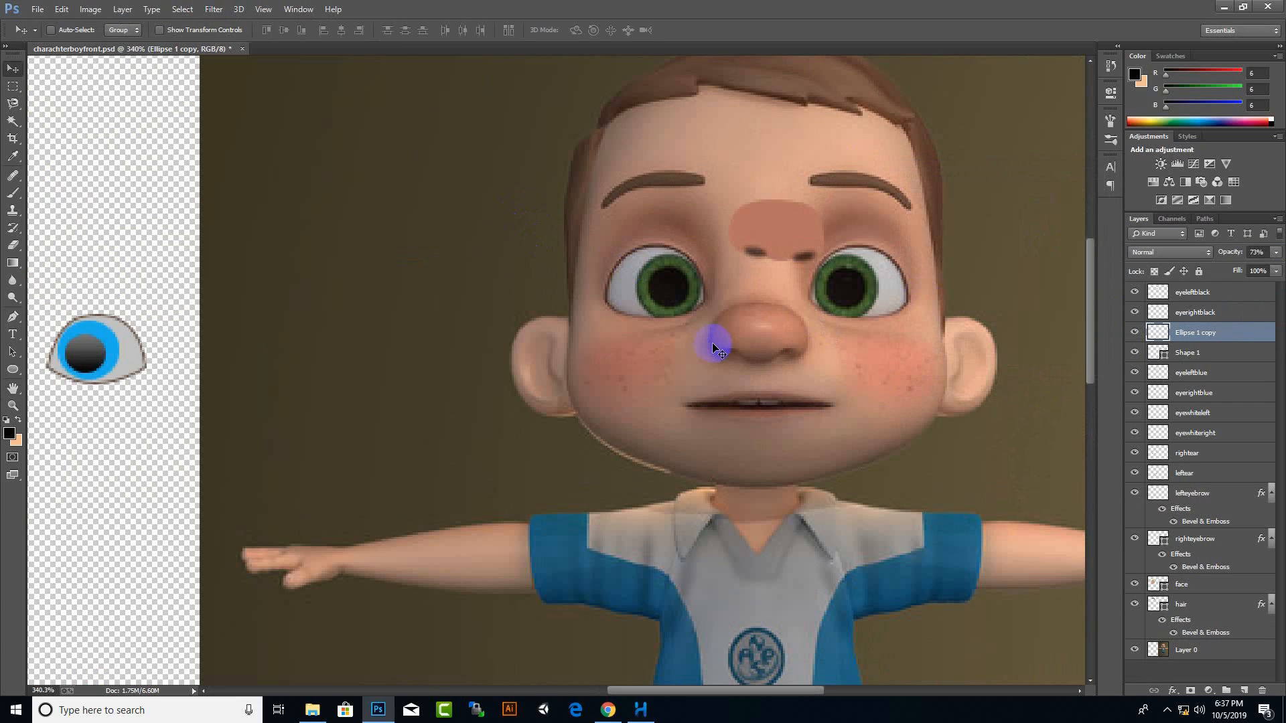
pyautogui.keyDown('ctrl'); pyautogui.click(1200, 355); pyautogui.keyUp('ctrl')
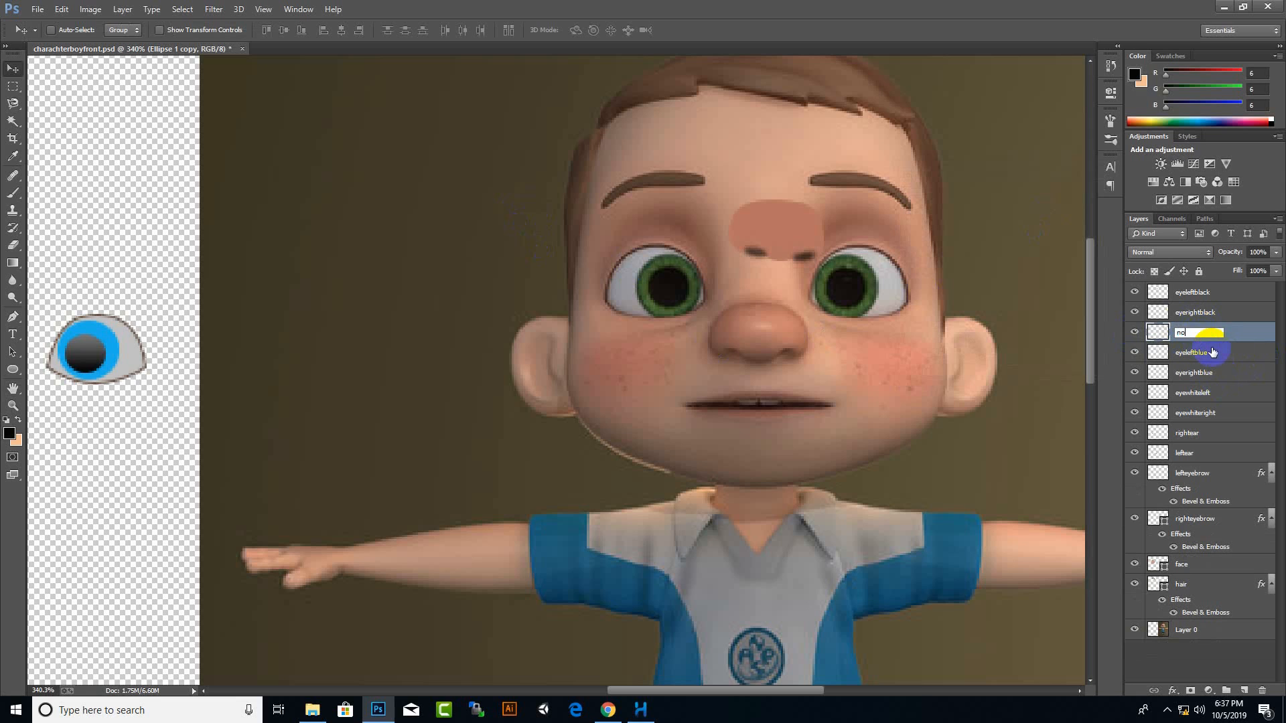
# Try a Bevel & Emboss effect on the nose layer with the highlight opacity at 0%
pyautogui.rightClick(1213, 352)
pyautogui.click(1153, 149)
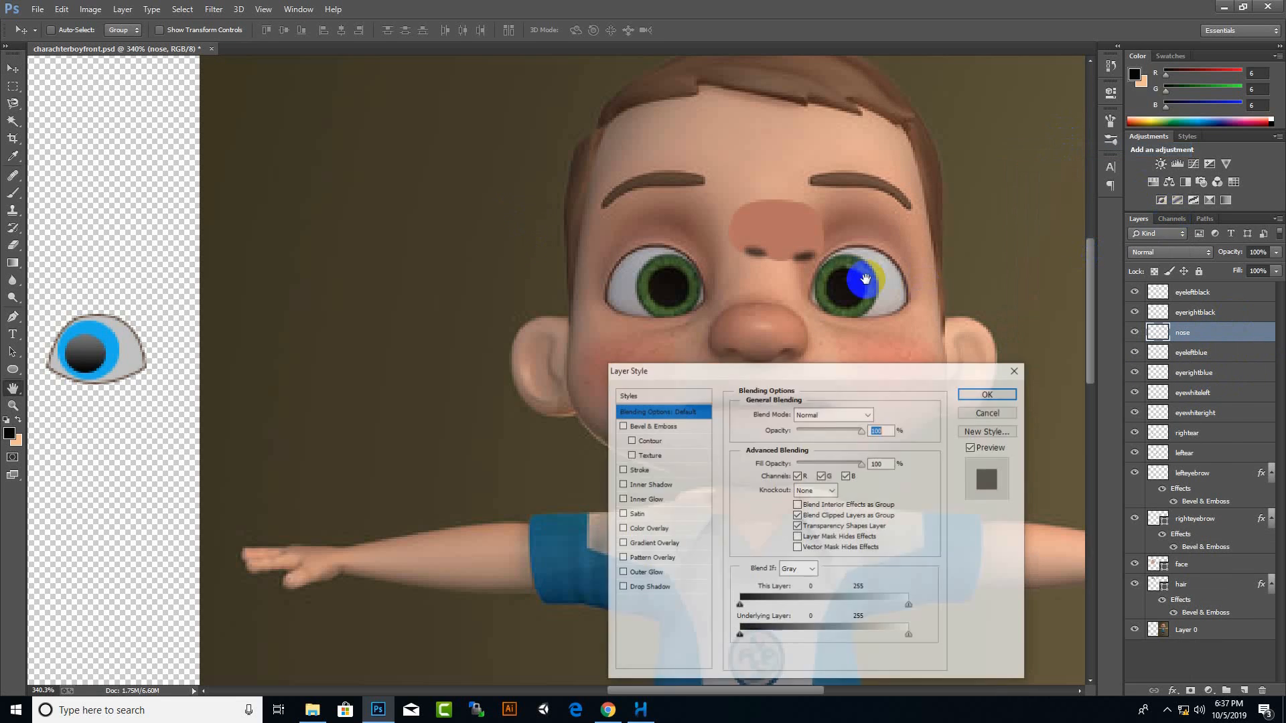
pyautogui.click(627, 414)
pyautogui.moveTo(810, 368); pyautogui.dragTo(994, 276)
pyautogui.click(927, 335)
pyautogui.moveTo(1099, 513); pyautogui.dragTo(1049, 515)
pyautogui.click(1247, 300)
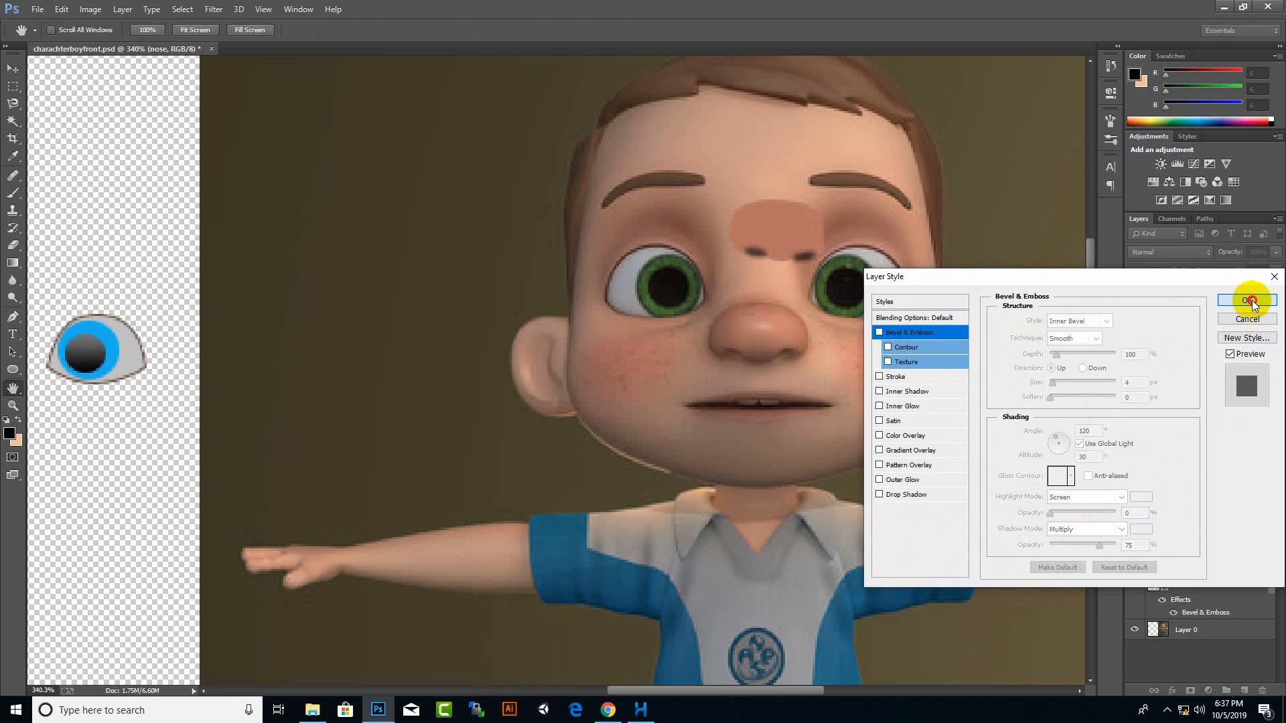
# Move the nose onto the flat face and erase the dark nostril areas spilling past its lower edge
pyautogui.scroll(-5, 792, 195)
pyautogui.scroll(2, 791, 195)
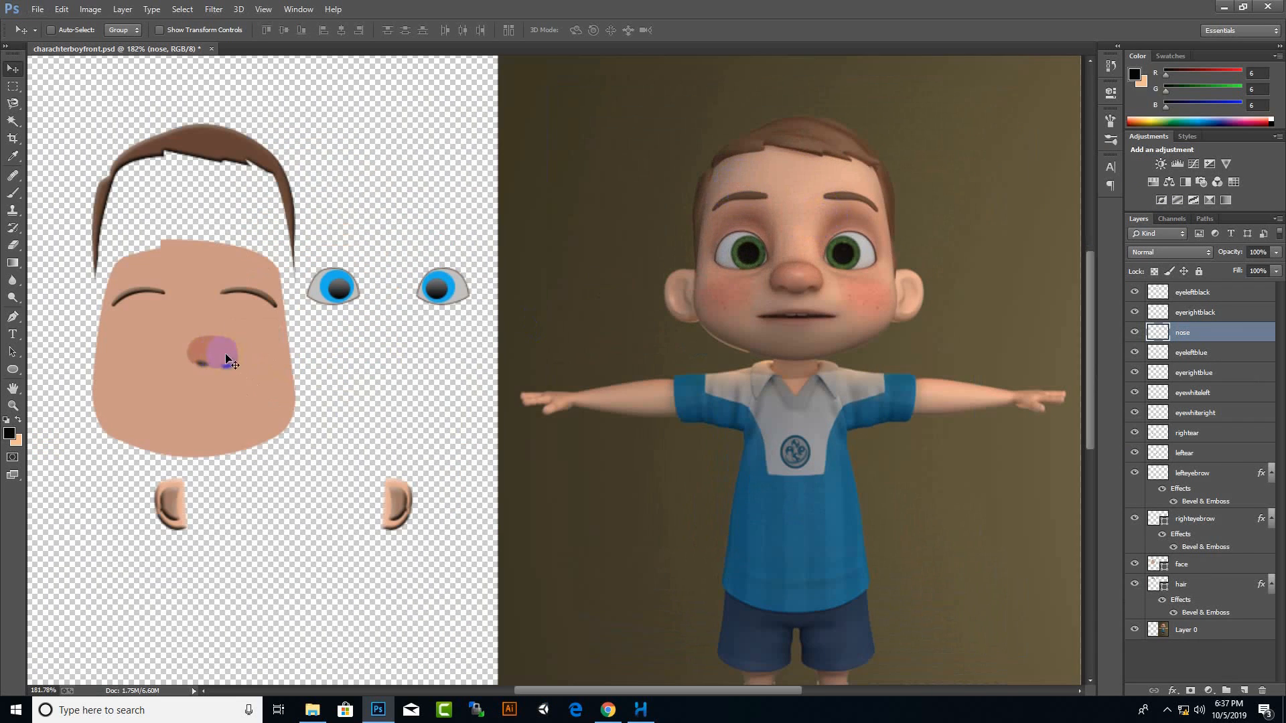
pyautogui.scroll(5, 206, 350)
pyautogui.scroll(-2, 333, 365)
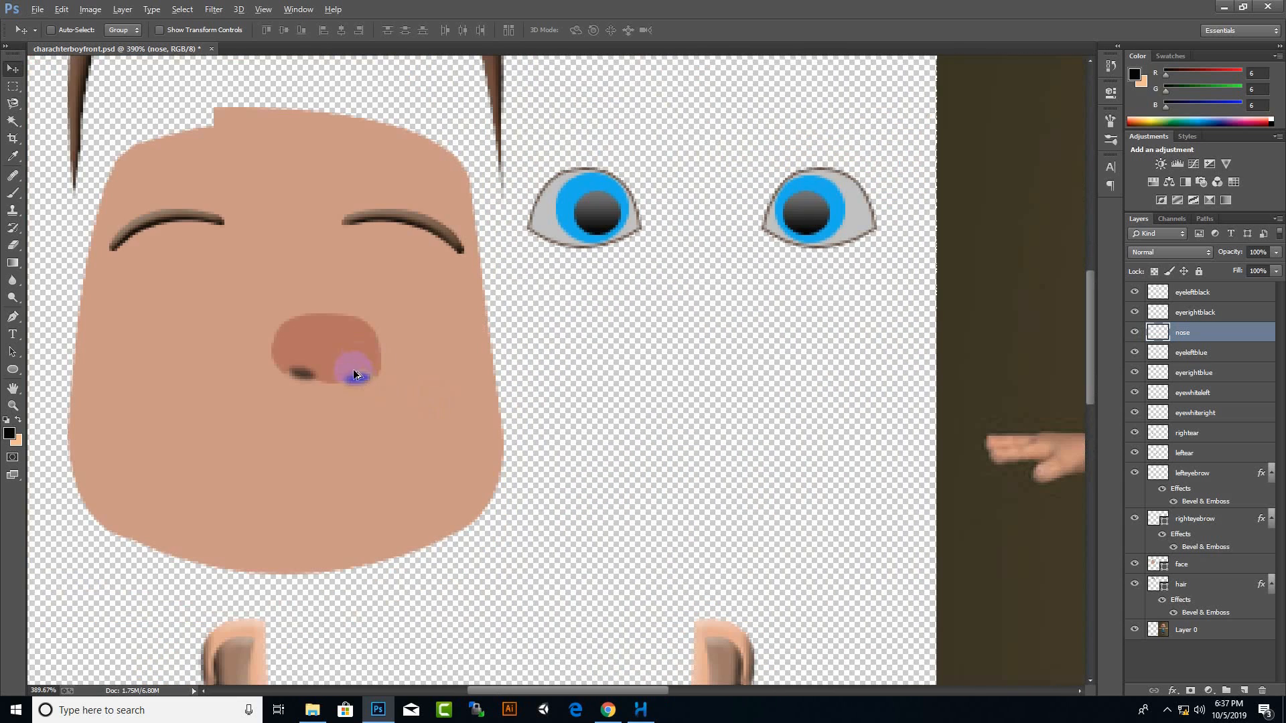
pyautogui.click(13, 245)
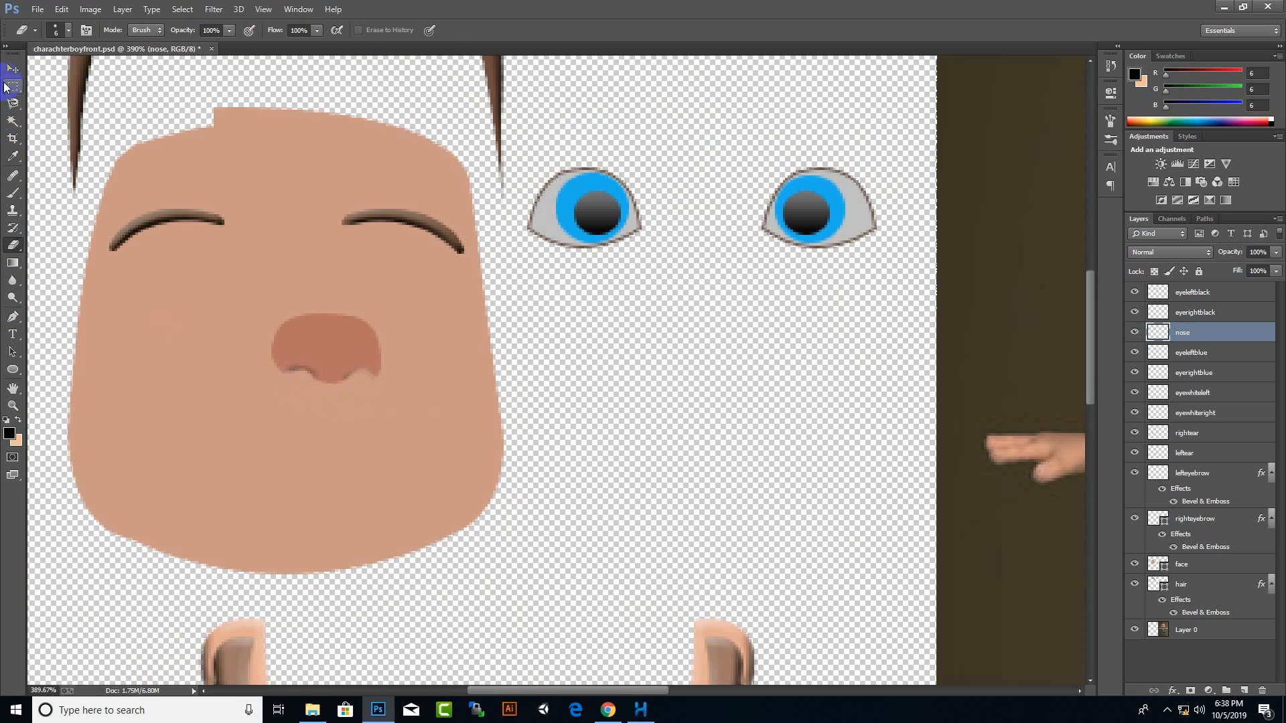
pyautogui.click(11, 70)
# Draw a curved mouth shape about 63 px wide over the reference character's lips with the Pen tool
pyautogui.scroll(-6, 390, 526)
pyautogui.scroll(4, 887, 258)
pyautogui.click(12, 317)
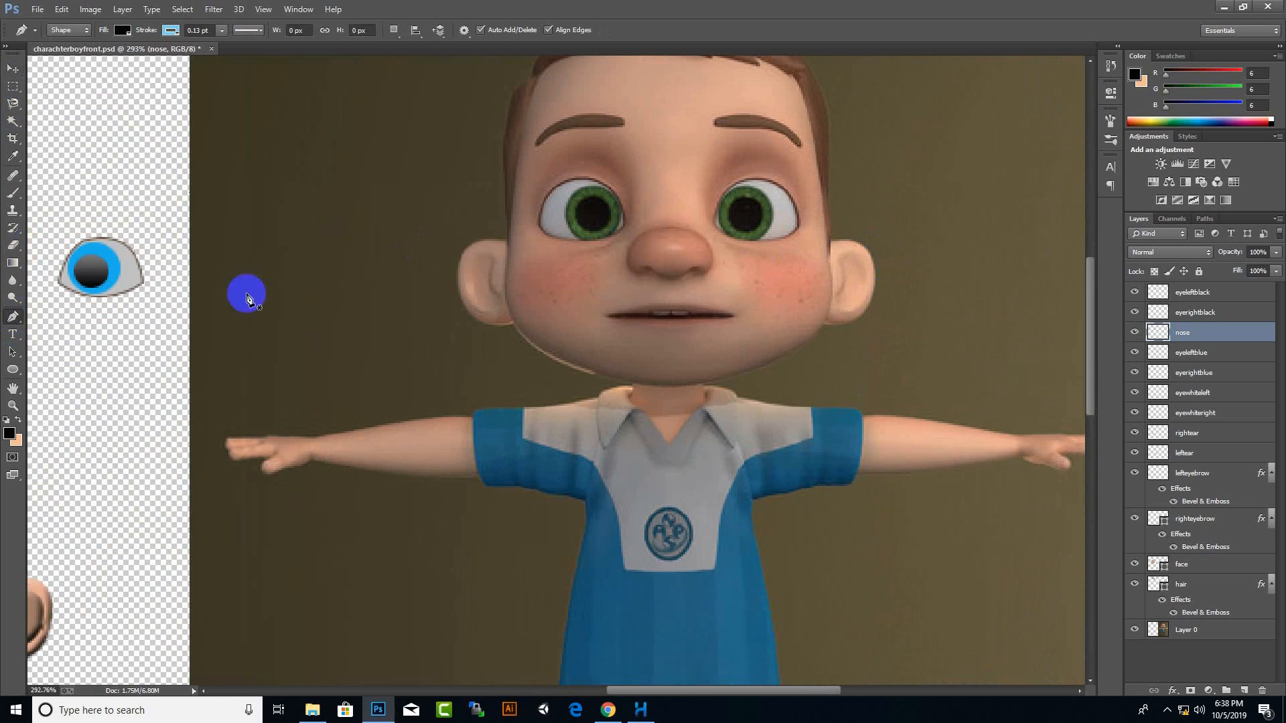
pyautogui.scroll(2, 589, 238)
pyautogui.click(615, 330)
pyautogui.click(782, 330)
pyautogui.moveTo(839, 364); pyautogui.dragTo(845, 366)
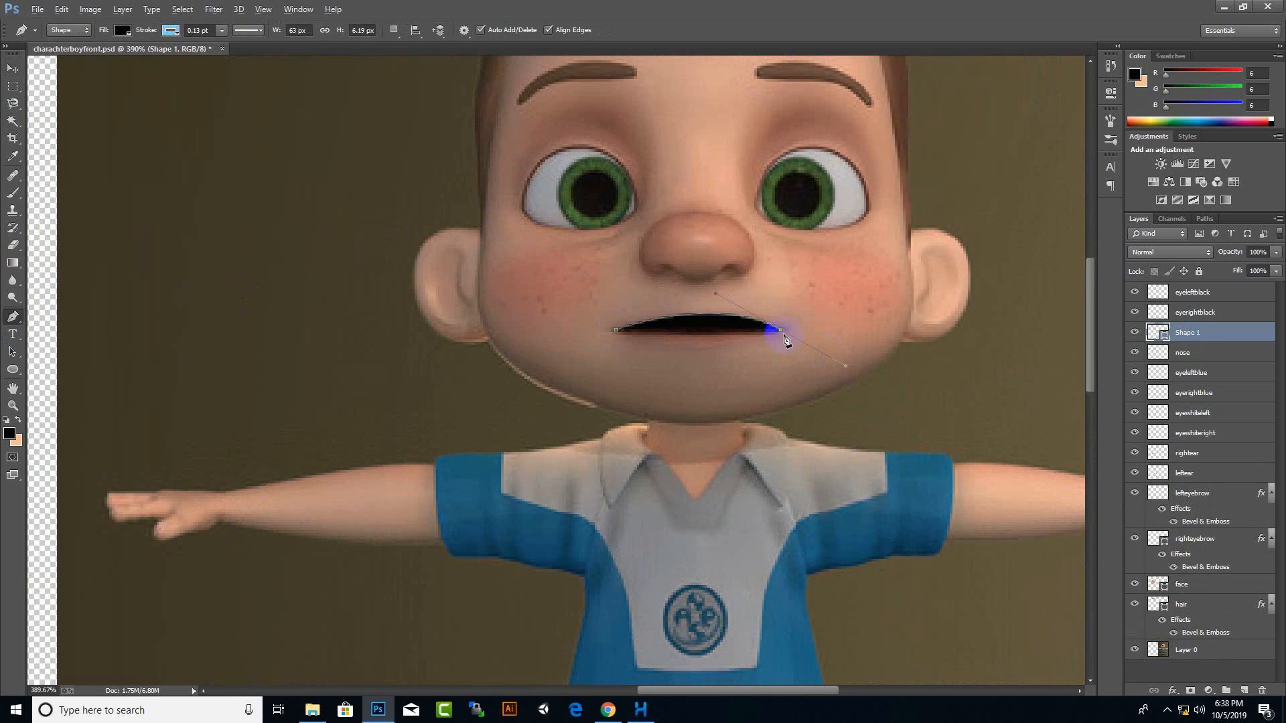
# Sample the reference character's reddish-brown lip color (RGB 148, 90, 79) and fill the mouth shape with it
pyautogui.click(9, 434)
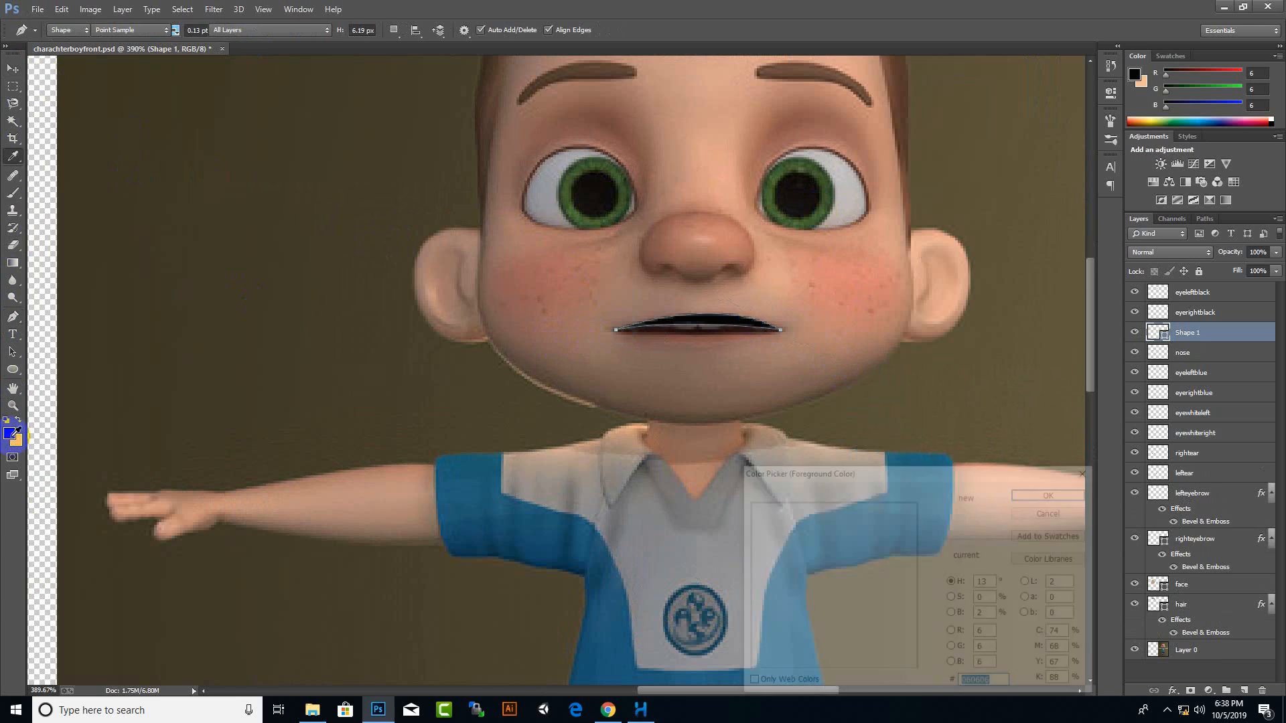
pyautogui.click(748, 326)
pyautogui.click(1057, 496)
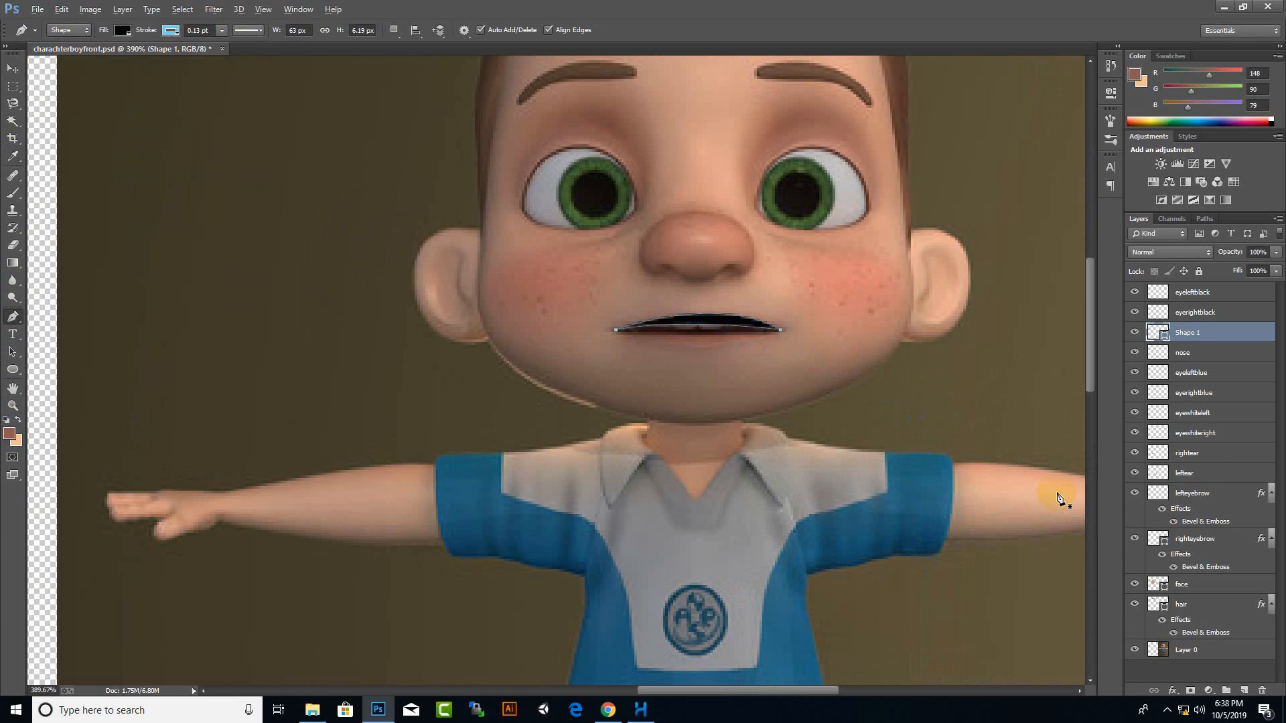
# Duplicate the upper lip shape and flip the copy vertically below it as the lower lip
pyautogui.click(12, 69)
pyautogui.moveTo(724, 322)
pyautogui.mouseDown()
pyautogui.moveTo(732, 345)
pyautogui.moveTo(701, 335)
pyautogui.moveTo(713, 340)
pyautogui.mouseUp()
pyautogui.hotkey('ctrl', 't')
pyautogui.press('Return')
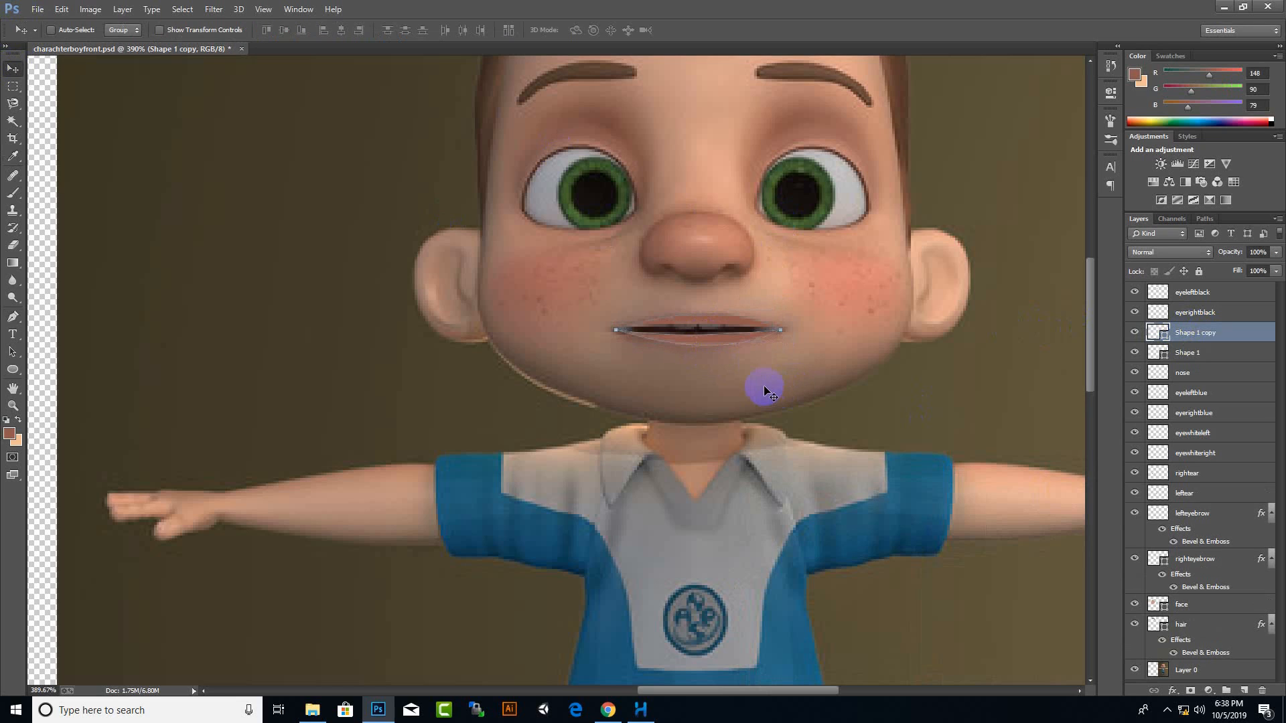
# Move both lip shapes together off the reference image onto the blank canvas below the cartoon eyes
pyautogui.keyDown('shift'); pyautogui.click(1179, 353); pyautogui.keyUp('shift')
pyautogui.scroll(-5, 1030, 370)
pyautogui.moveTo(869, 367); pyautogui.dragTo(471, 403)
pyautogui.scroll(5, 472, 403)
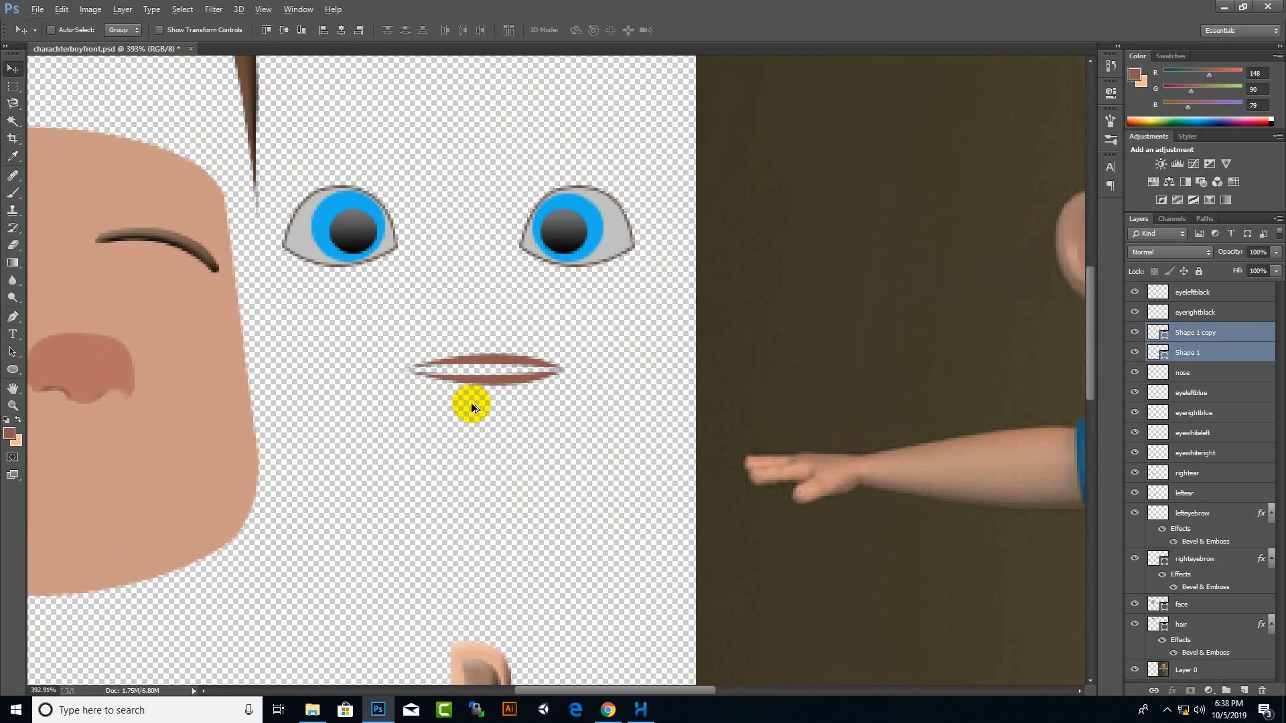
# Nudge the original upper lip shape down toward the lower lip
pyautogui.scroll(-5, 472, 403)
pyautogui.scroll(8, 549, 401)
pyautogui.keyDown('ctrl'); pyautogui.click(534, 403); pyautogui.keyUp('ctrl')
pyautogui.press('Down')
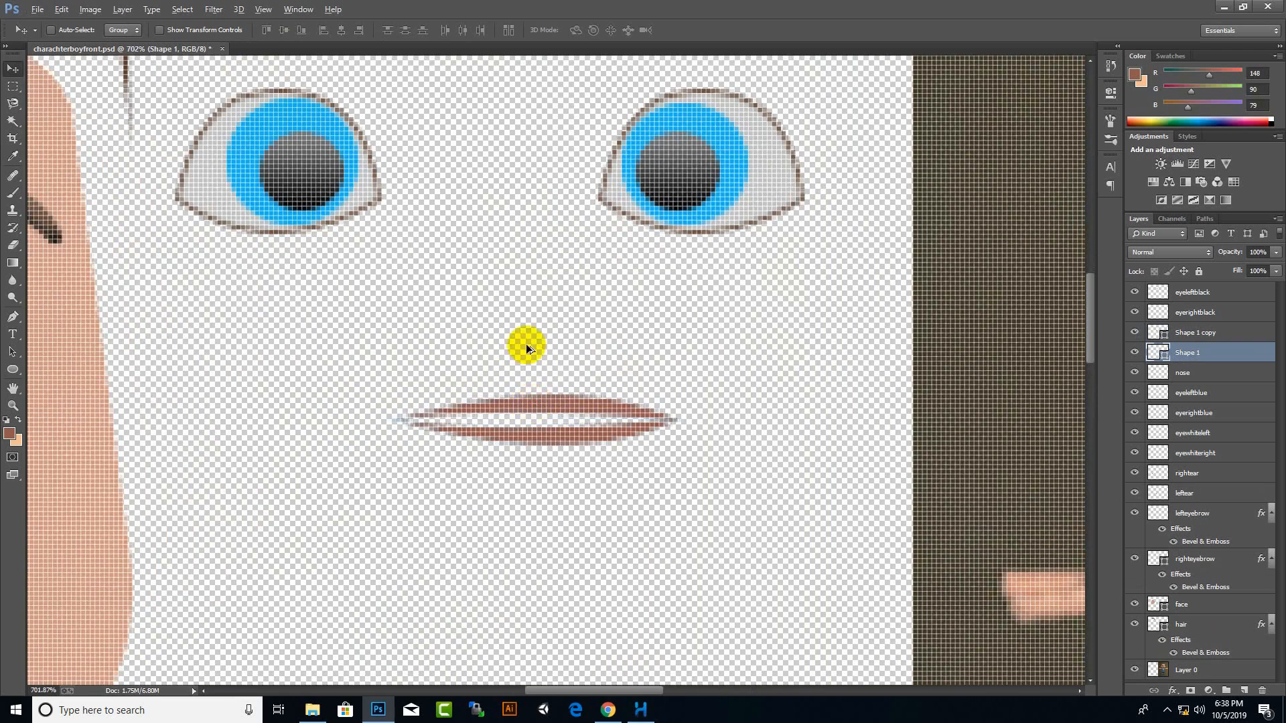
# Draw a narrow mouth-opening shape about 52 px wide across the gap between the lips with the Pen tool
pyautogui.scroll(-5, 526, 346)
pyautogui.click(12, 369)
pyautogui.click(57, 393)
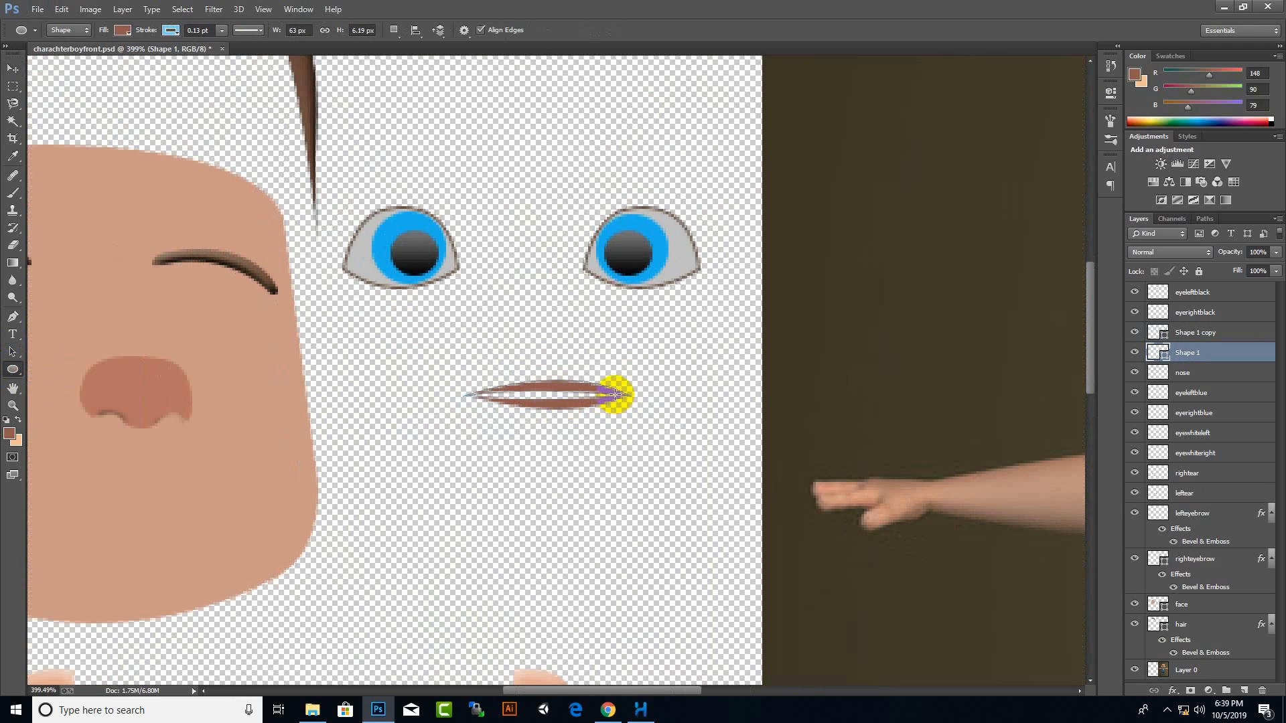
pyautogui.click(13, 316)
pyautogui.scroll(3, 576, 430)
pyautogui.click(637, 381)
pyautogui.moveTo(453, 382); pyautogui.dragTo(413, 402)
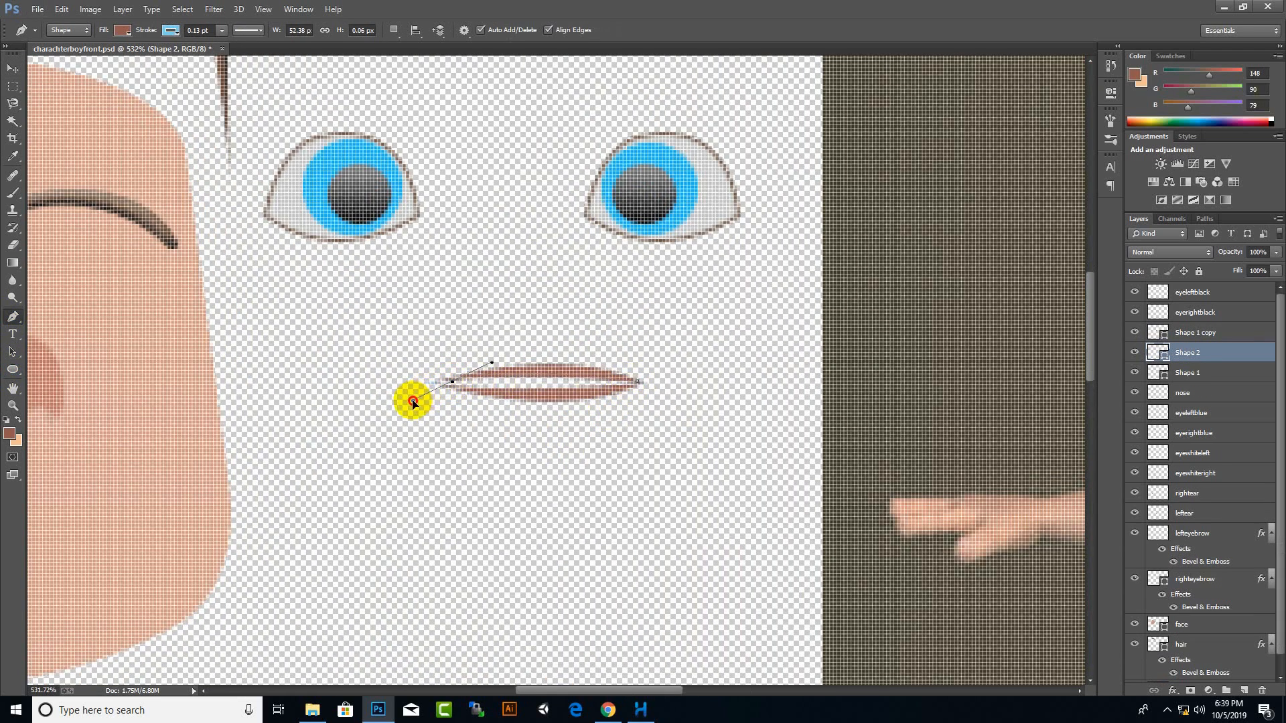
pyautogui.click(638, 381)
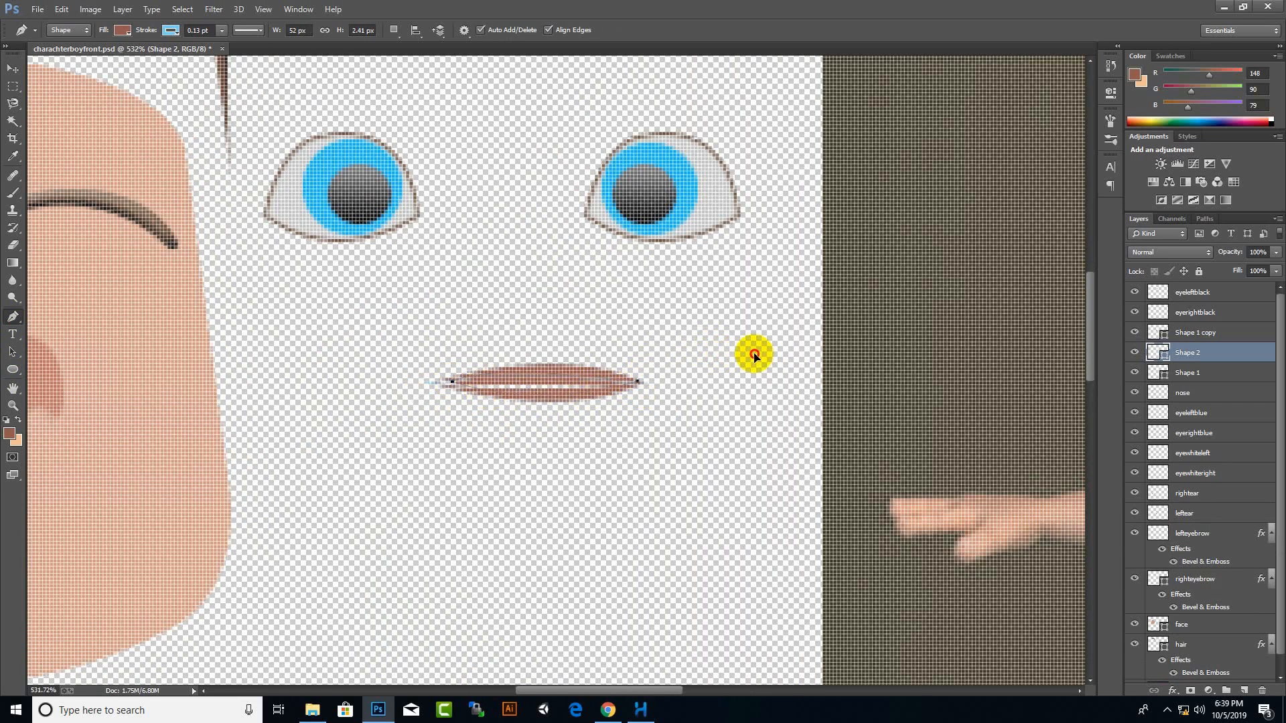
# Fill the mouth-opening shape with black (000000) and place its layer beneath both lip layers
pyautogui.click(9, 435)
pyautogui.moveTo(761, 631); pyautogui.dragTo(731, 671)
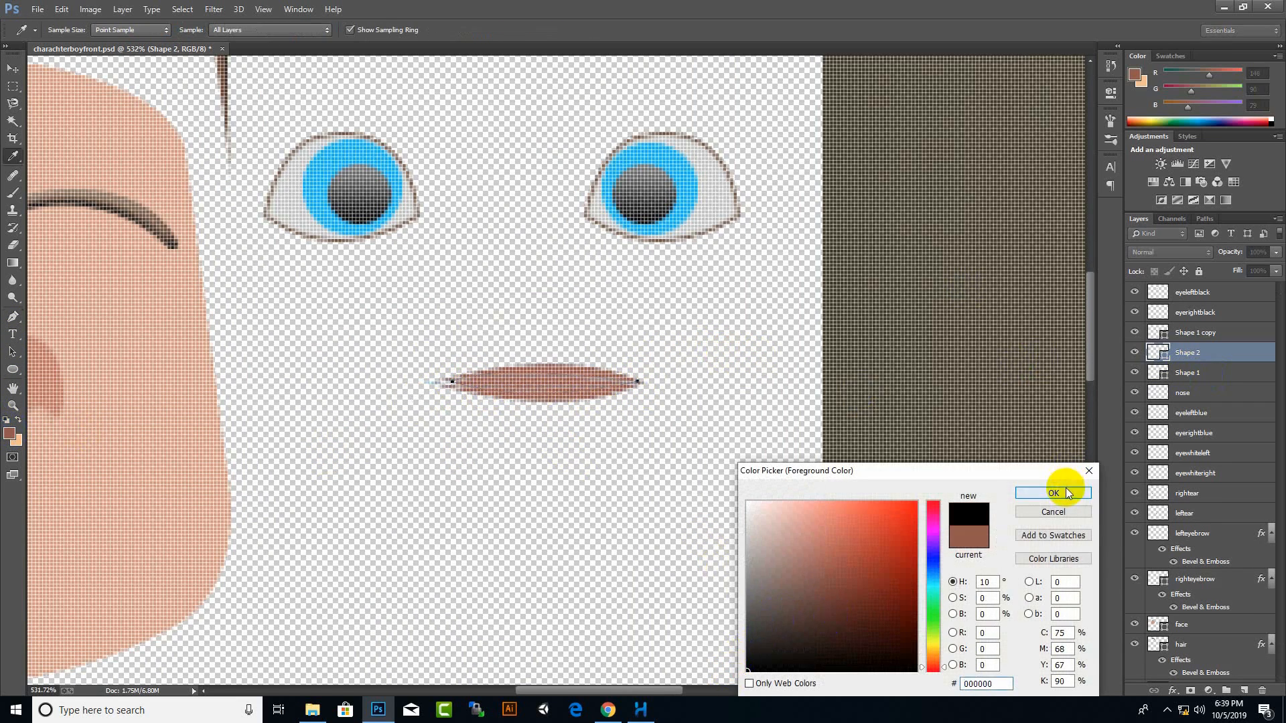
pyautogui.click(1068, 494)
pyautogui.moveTo(1167, 396); pyautogui.dragTo(1167, 382)
# Draw a tooth rectangle about 5 × 3 px in the black mouth opening and fill it with light gray
pyautogui.scroll(-3, 612, 422)
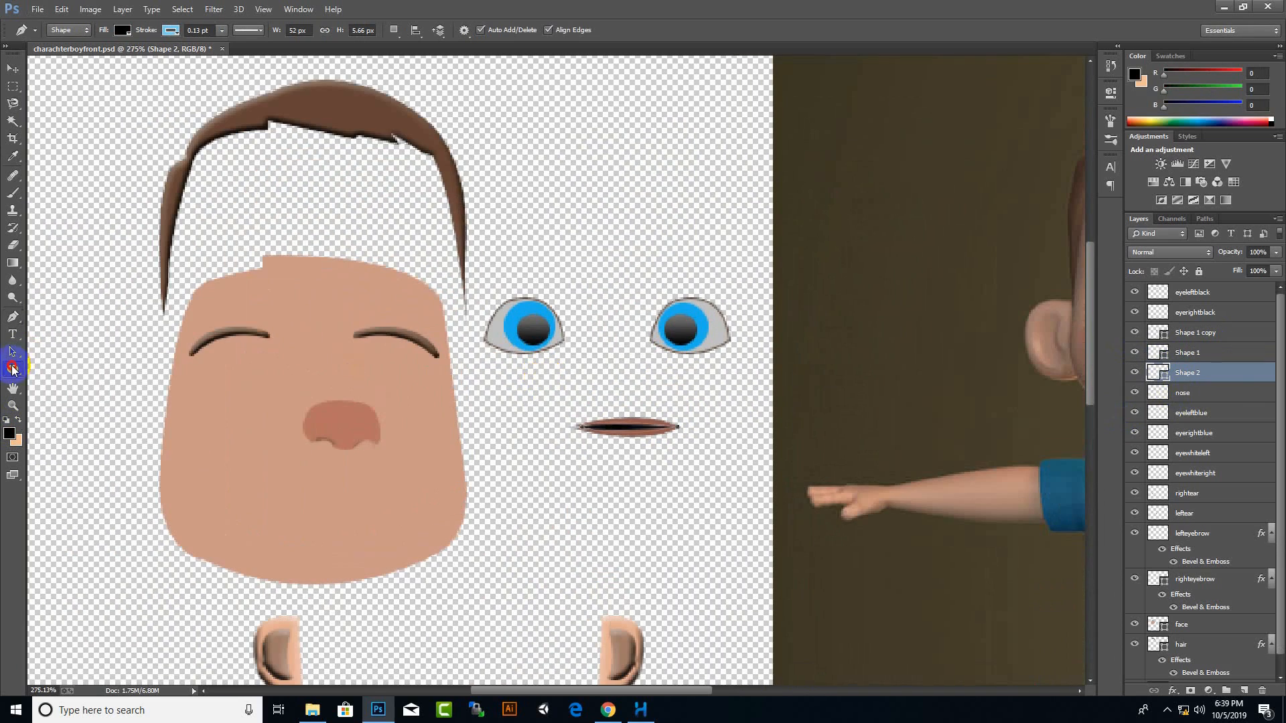
pyautogui.click(12, 369)
pyautogui.scroll(4, 605, 424)
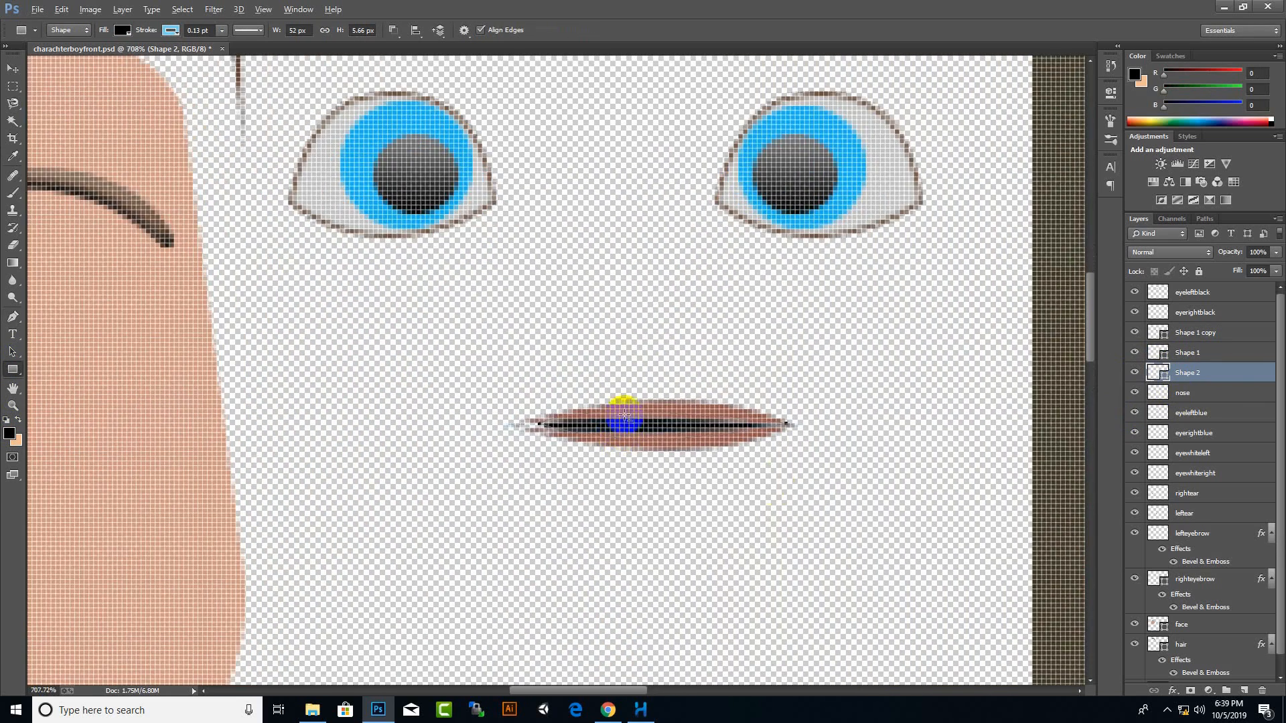
pyautogui.moveTo(582, 414); pyautogui.dragTo(607, 428)
pyautogui.click(122, 29)
pyautogui.click(131, 110)
pyautogui.click(8, 66)
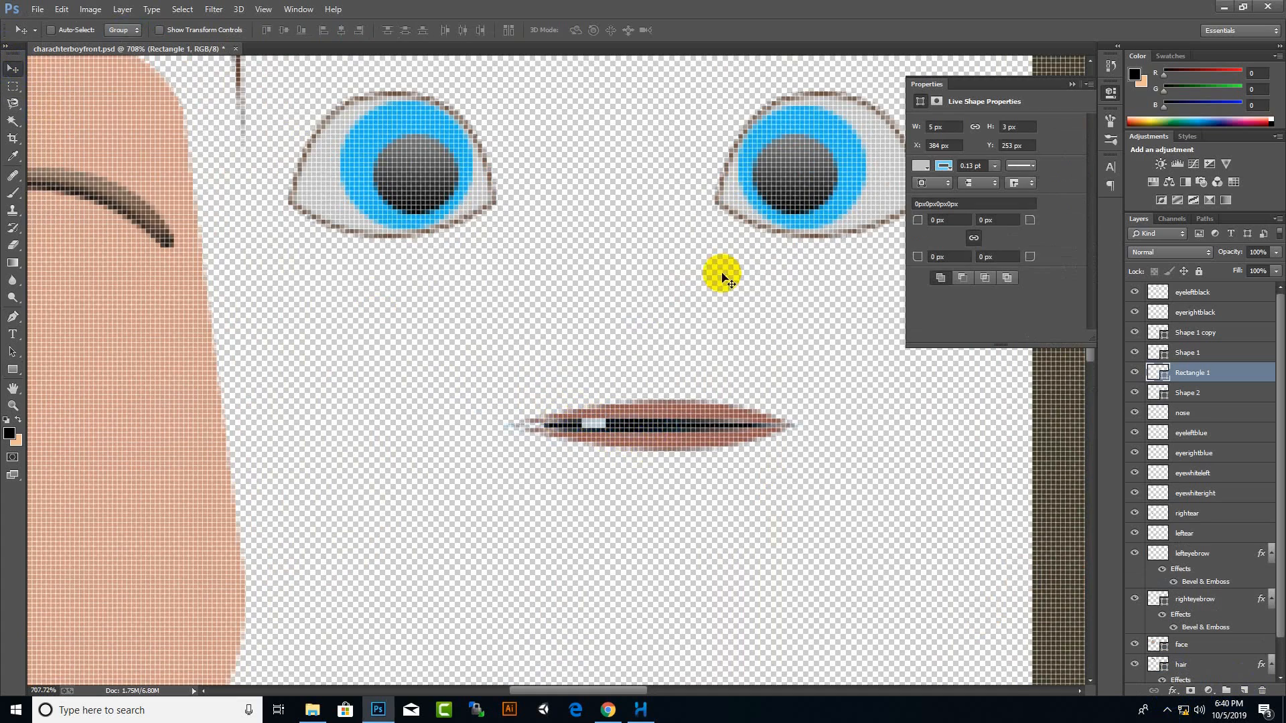
pyautogui.click(1107, 92)
# Duplicate the tooth three times in a row along the mouth opening
pyautogui.scroll(3, 611, 426)
pyautogui.moveTo(603, 429); pyautogui.dragTo(642, 428)
pyautogui.moveTo(642, 428); pyautogui.dragTo(694, 426)
pyautogui.moveTo(694, 426); pyautogui.dragTo(755, 416)
# Undo the extra tooth copy, keeping a row of four teeth
pyautogui.scroll(10, 748, 422)
pyautogui.hotkey('ctrl', 'z')
pyautogui.hotkey('ctrl', 'z')
pyautogui.hotkey('ctrl', 'z')
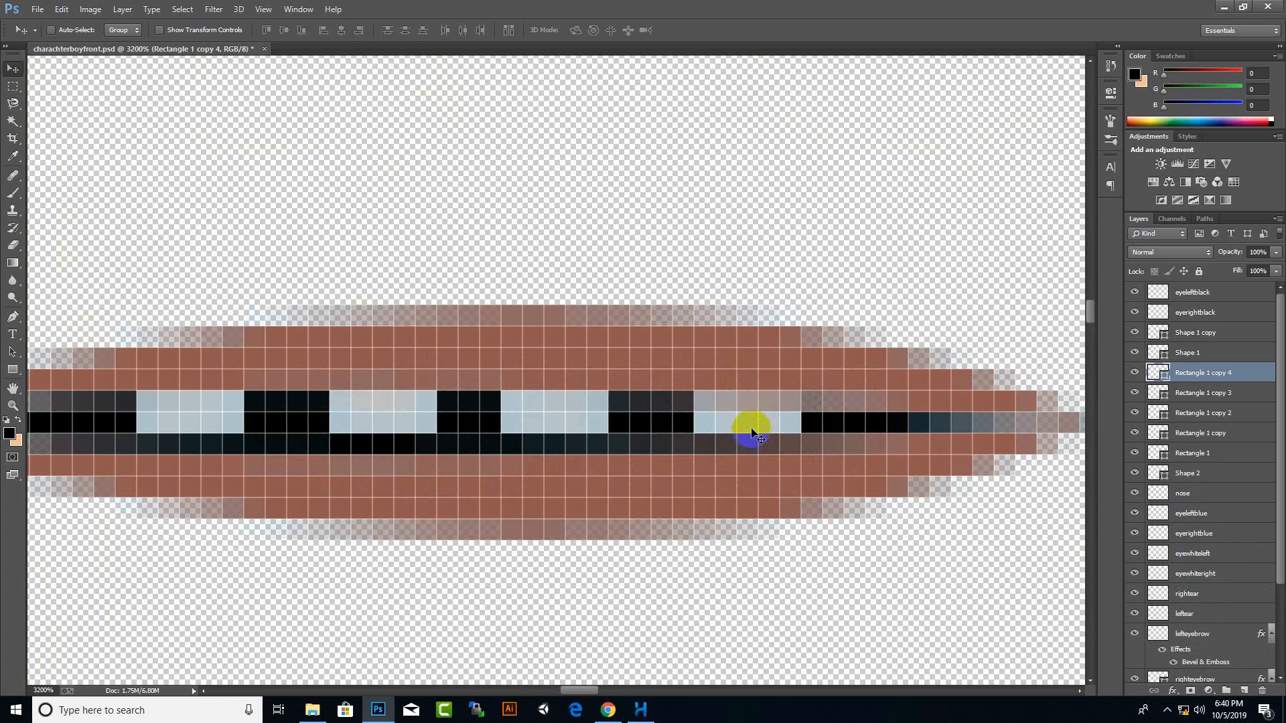
pyautogui.hotkey('ctrl', 'z')
pyautogui.hotkey('ctrl', 'z')
pyautogui.scroll(-6, 745, 515)
pyautogui.click(603, 536)
pyautogui.hotkey('ctrl', 'alt', 'z')
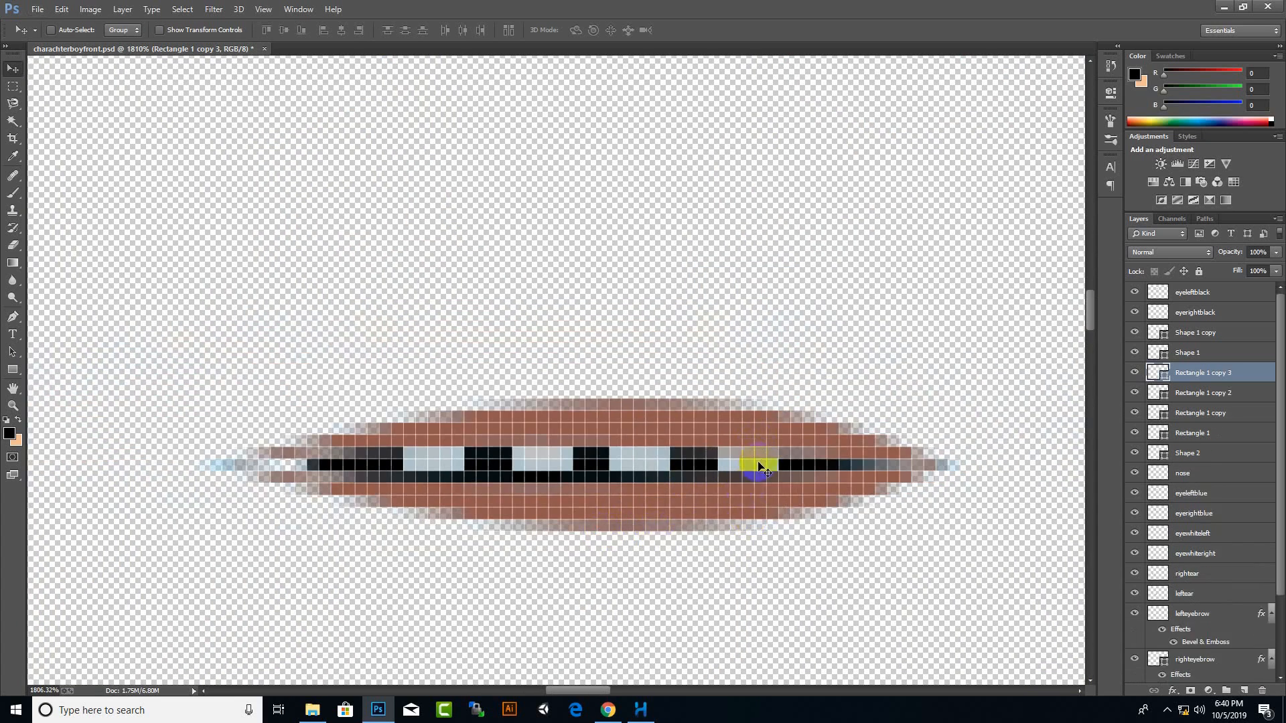
# Try squashing the last tooth to 66.67% height, set it back to 100% and apply the transform
pyautogui.moveTo(761, 467)
pyautogui.mouseDown()
pyautogui.moveTo(755, 432)
pyautogui.moveTo(723, 461)
pyautogui.moveTo(762, 464)
pyautogui.moveTo(751, 468)
pyautogui.mouseUp()
pyautogui.hotkey('ctrl', 't')
pyautogui.scroll(3, 760, 468)
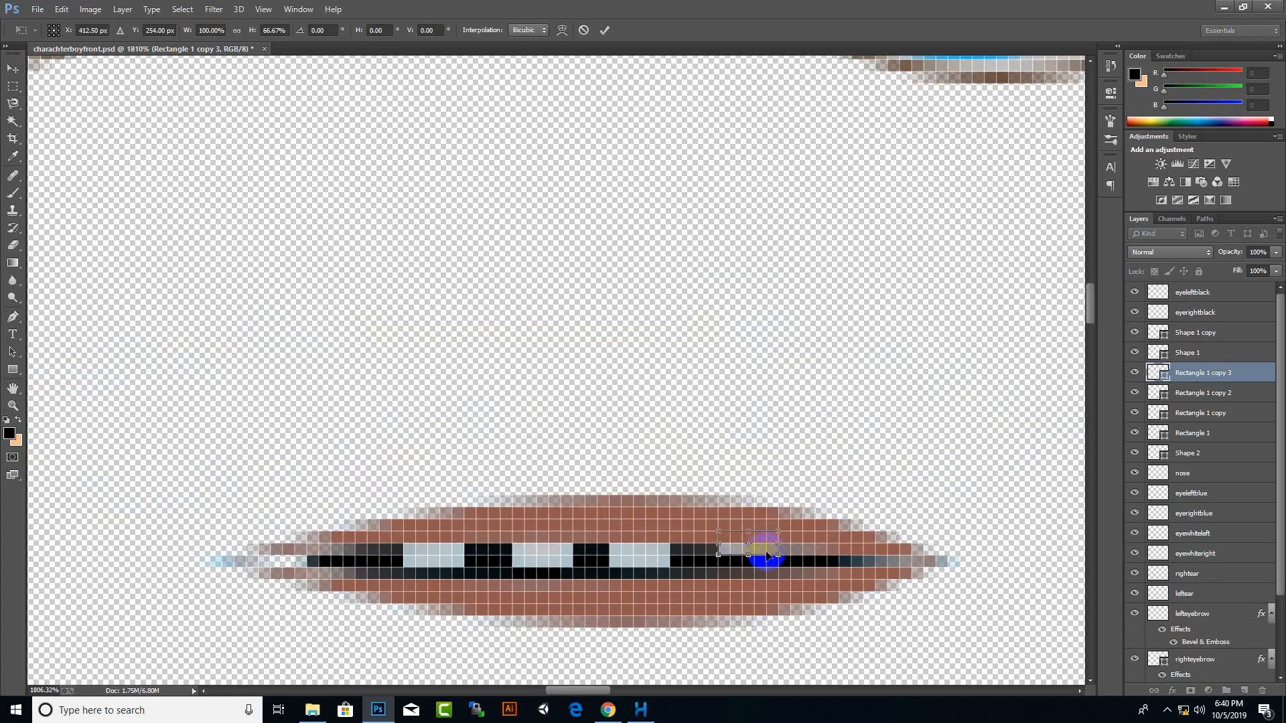
pyautogui.scroll(6, 759, 560)
pyautogui.moveTo(742, 557); pyautogui.dragTo(741, 573)
pyautogui.scroll(-5, 741, 562)
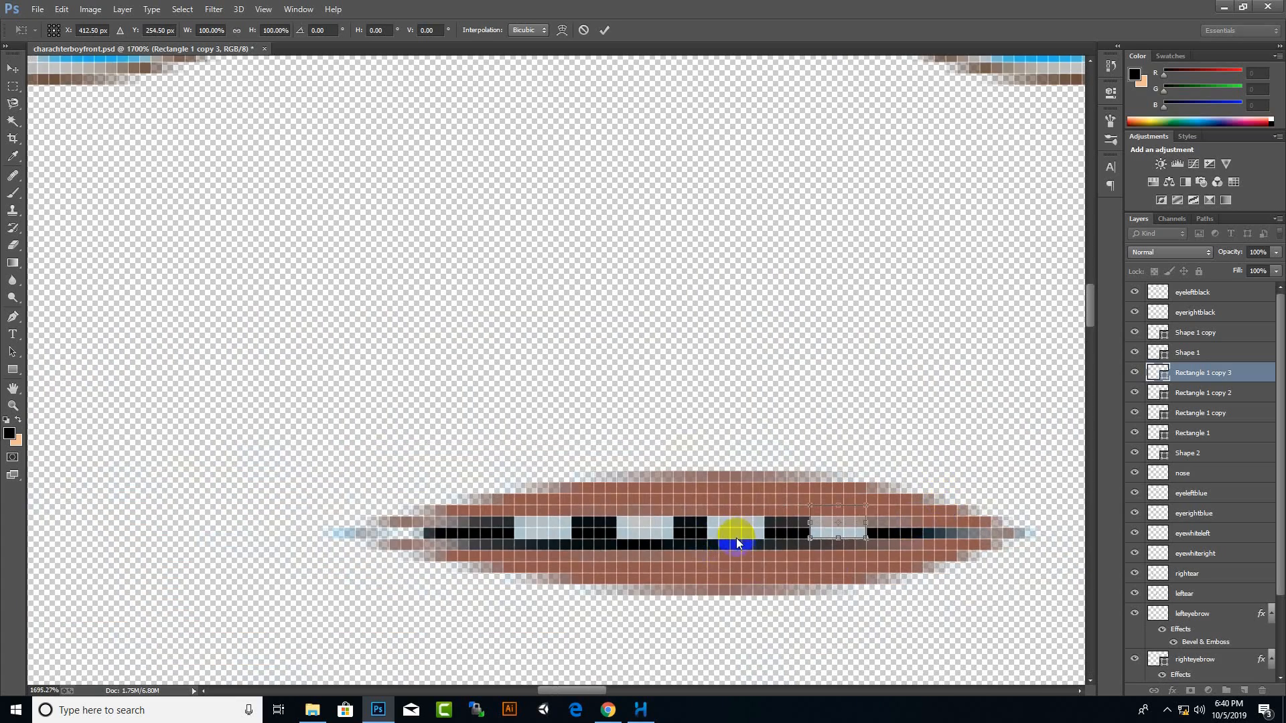
pyautogui.hotkey('alt', 'space')
pyautogui.press('Return')
pyautogui.doubleClick(865, 43)
pyautogui.click(13, 68)
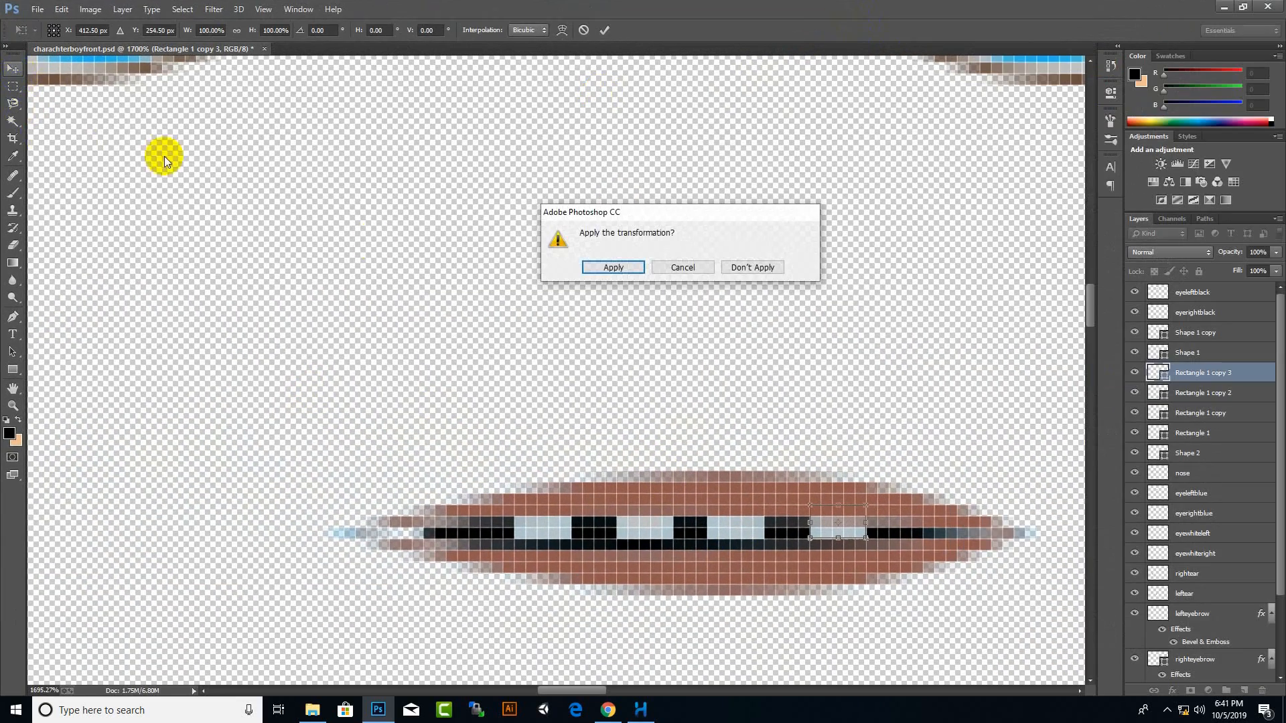
pyautogui.click(614, 267)
# Merge the four tooth rectangles into a single layer
pyautogui.keyDown('ctrl'); pyautogui.click(1221, 395); pyautogui.keyUp('ctrl')
pyautogui.keyDown('ctrl'); pyautogui.click(1208, 413); pyautogui.keyUp('ctrl')
pyautogui.keyDown('ctrl'); pyautogui.click(1202, 435); pyautogui.keyUp('ctrl')
pyautogui.hotkey('ctrl', 'e')
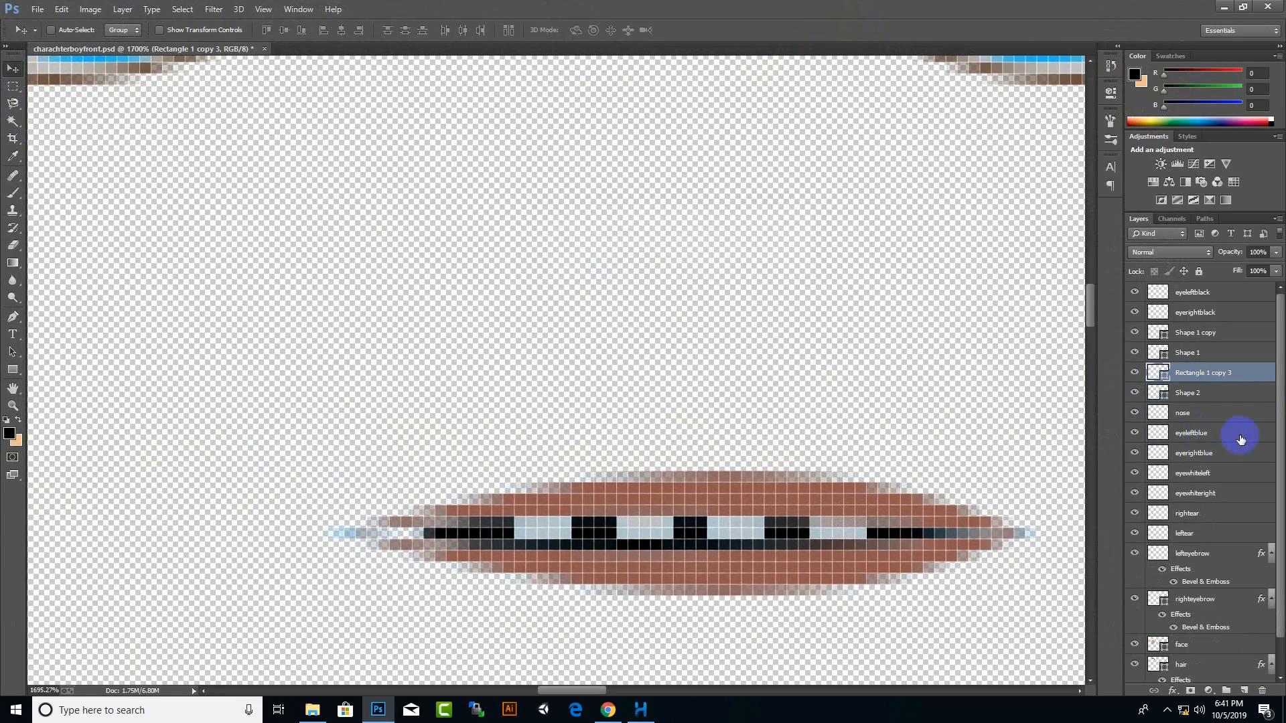
# Merge the teeth, black opening and both lips into one layer and rename it mouth
pyautogui.moveTo(1208, 373)
pyautogui.mouseDown()
pyautogui.moveTo(1214, 406)
pyautogui.moveTo(1208, 363)
pyautogui.mouseUp()
pyautogui.keyDown('ctrl'); pyautogui.click(1193, 394); pyautogui.keyUp('ctrl')
pyautogui.keyDown('ctrl'); pyautogui.click(1192, 353); pyautogui.keyUp('ctrl')
pyautogui.keyDown('ctrl'); pyautogui.click(1200, 333); pyautogui.keyUp('ctrl')
pyautogui.rightClick(1206, 341)
pyautogui.click(1067, 266)
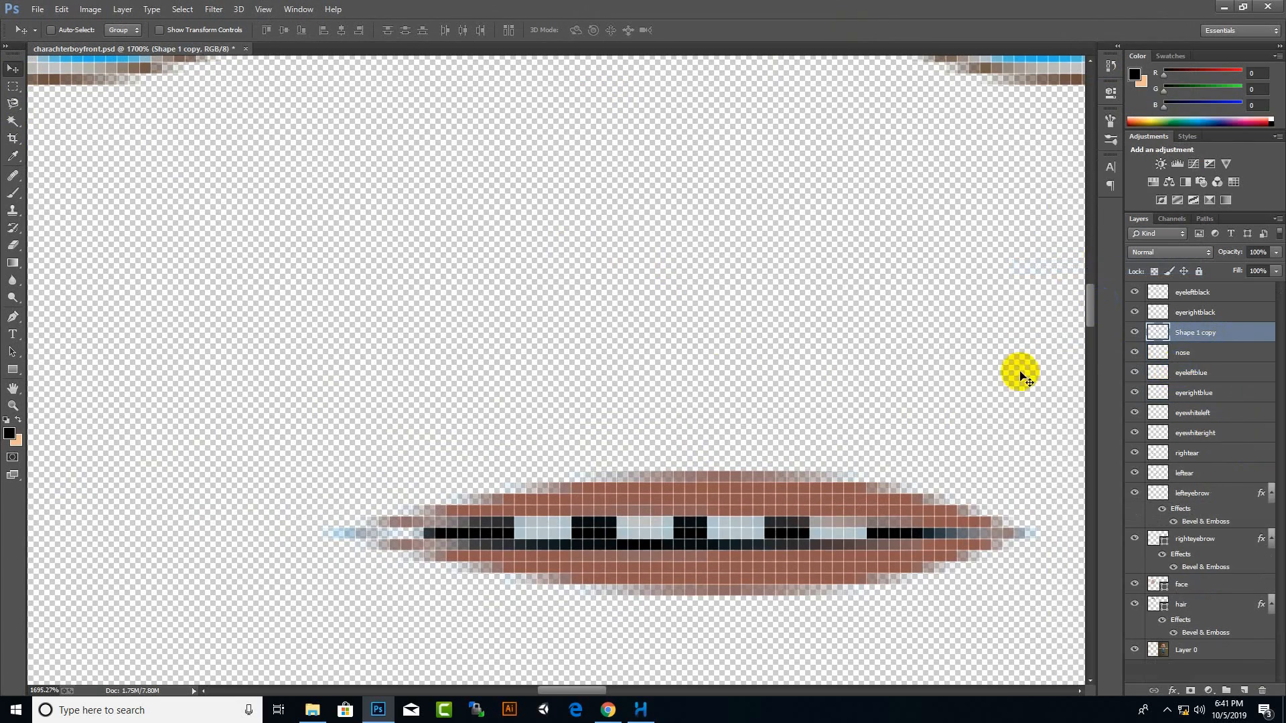
pyautogui.scroll(-4, 1019, 368)
pyautogui.doubleClick(1201, 335)
pyautogui.scroll(-6, 906, 445)
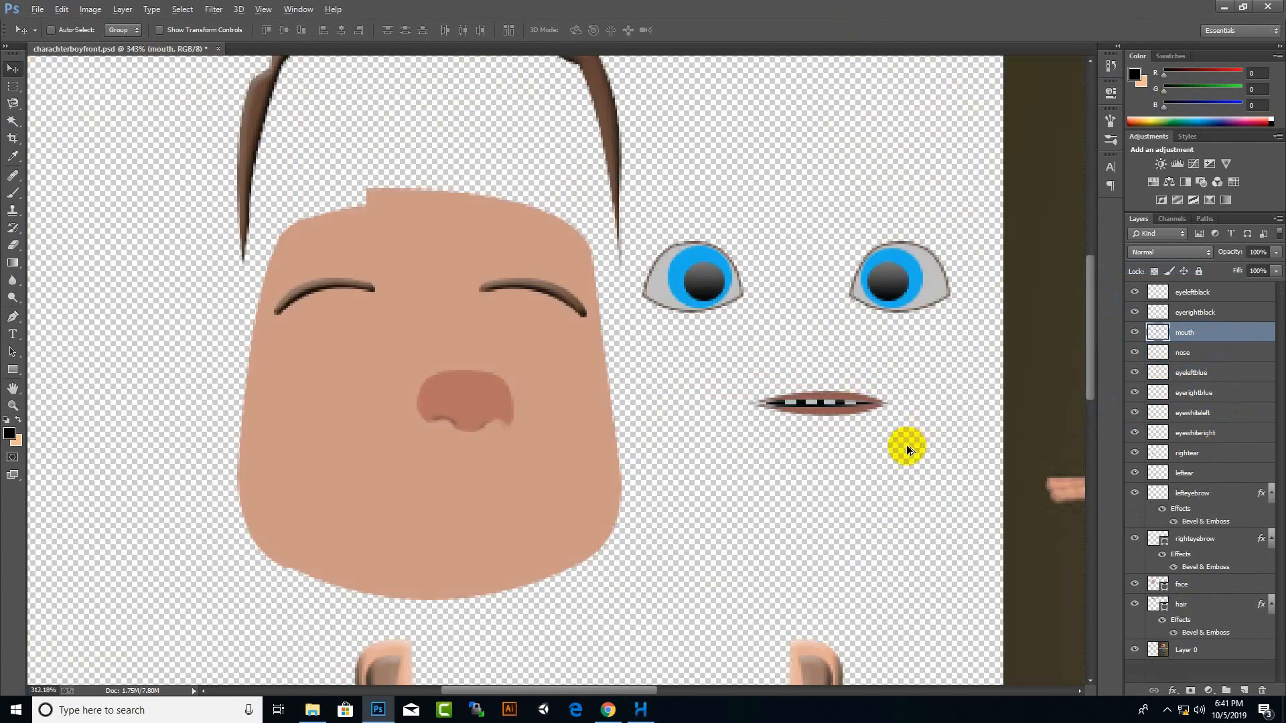
# Draw a closed neck shape about 36 px wide and 44 px high over the reference character's neck with the Pen tool
pyautogui.scroll(2, 610, 332)
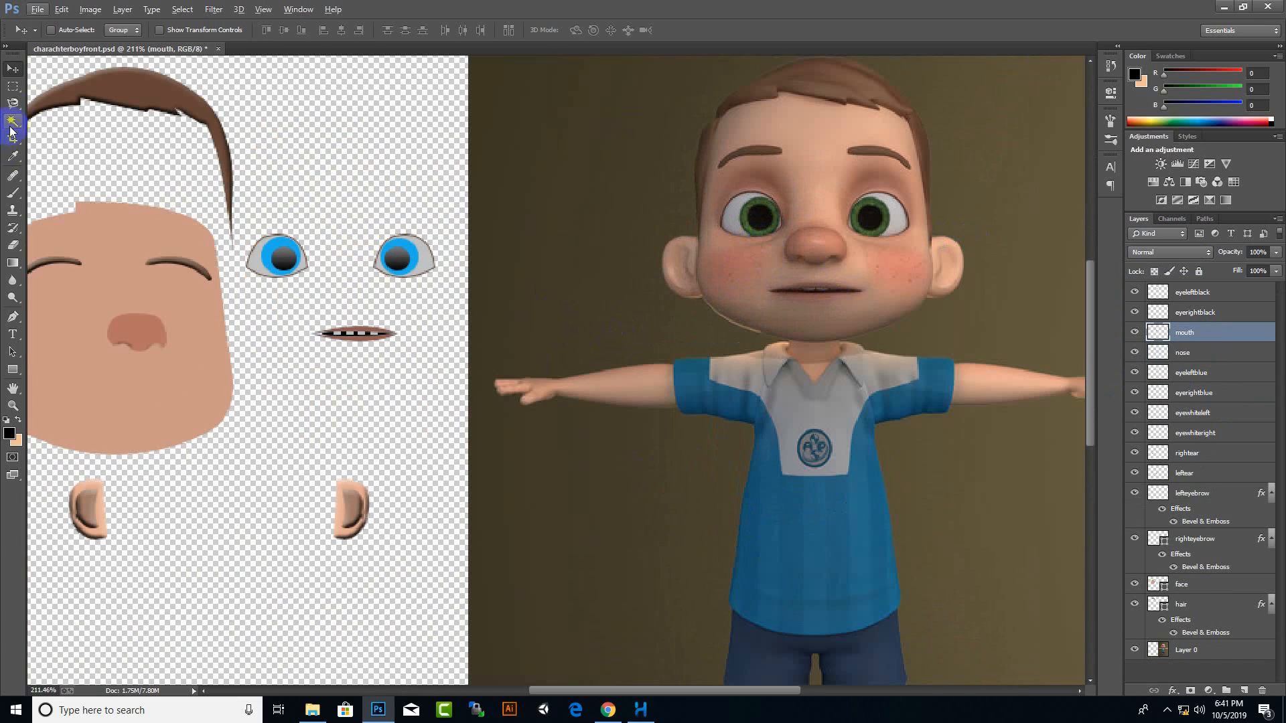
pyautogui.click(13, 316)
pyautogui.scroll(-5, 741, 359)
pyautogui.scroll(5, 854, 332)
pyautogui.scroll(2, 853, 330)
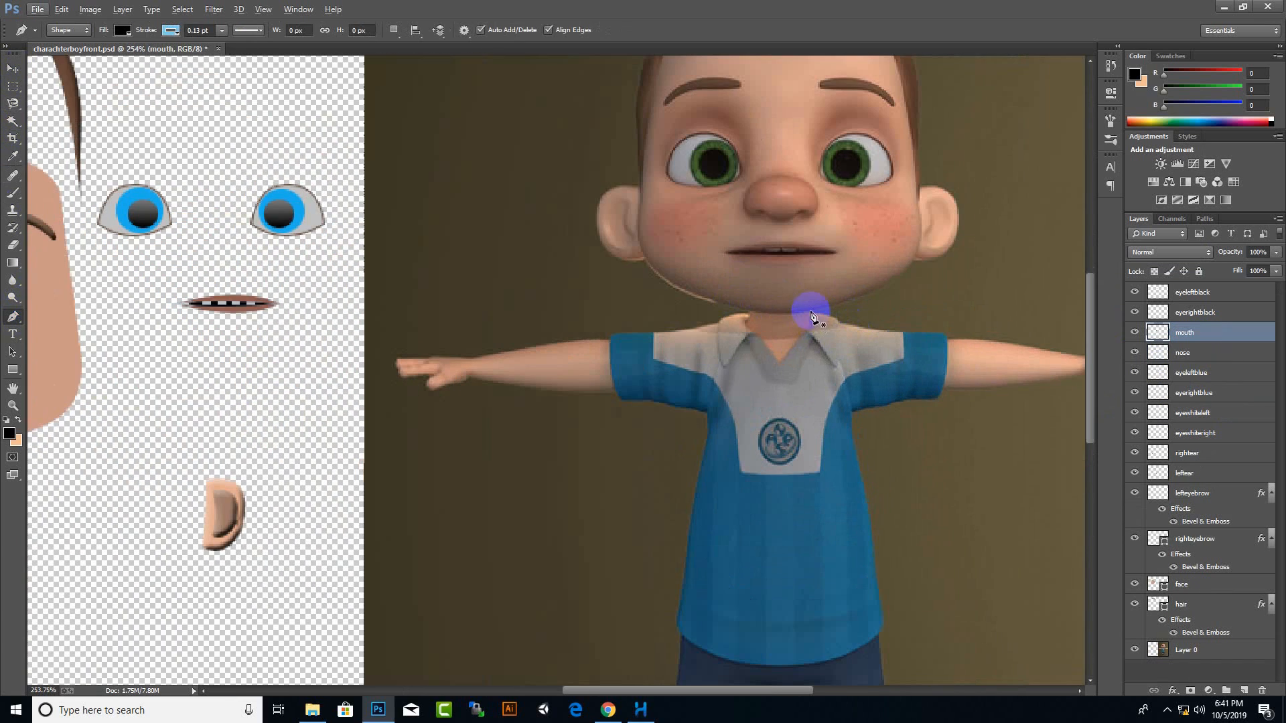
pyautogui.click(811, 311)
pyautogui.click(758, 372)
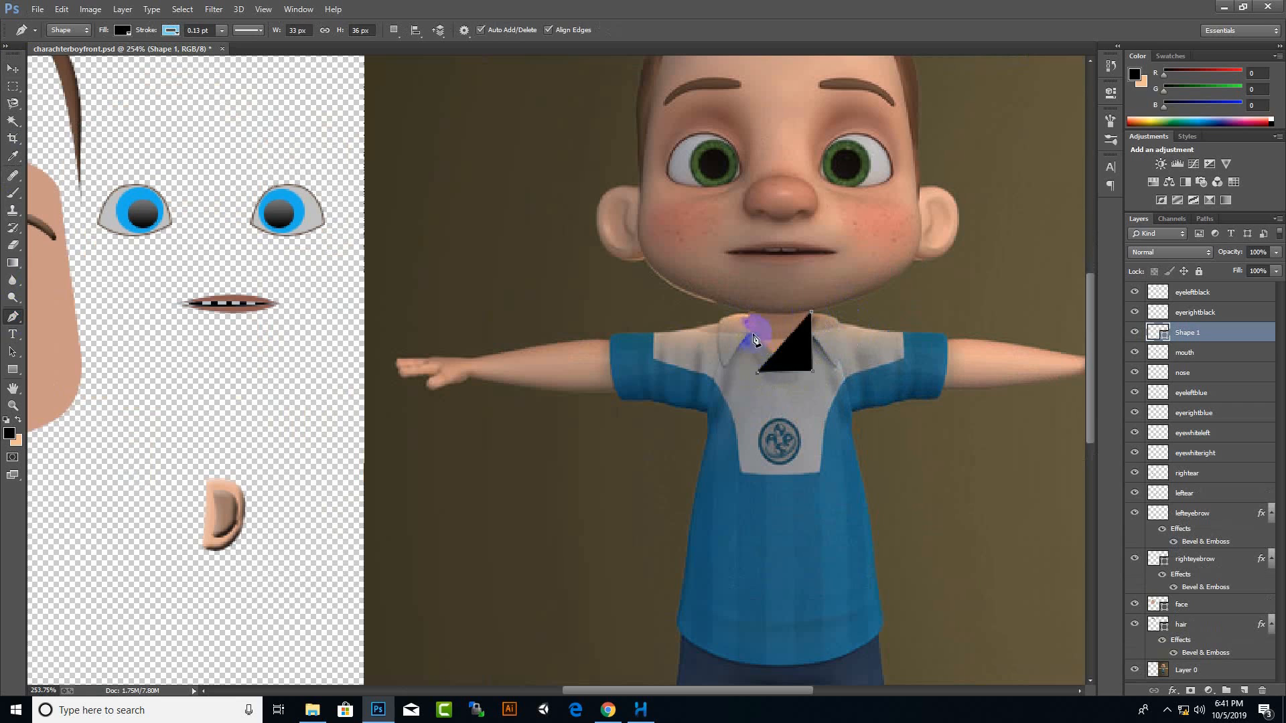
pyautogui.click(813, 311)
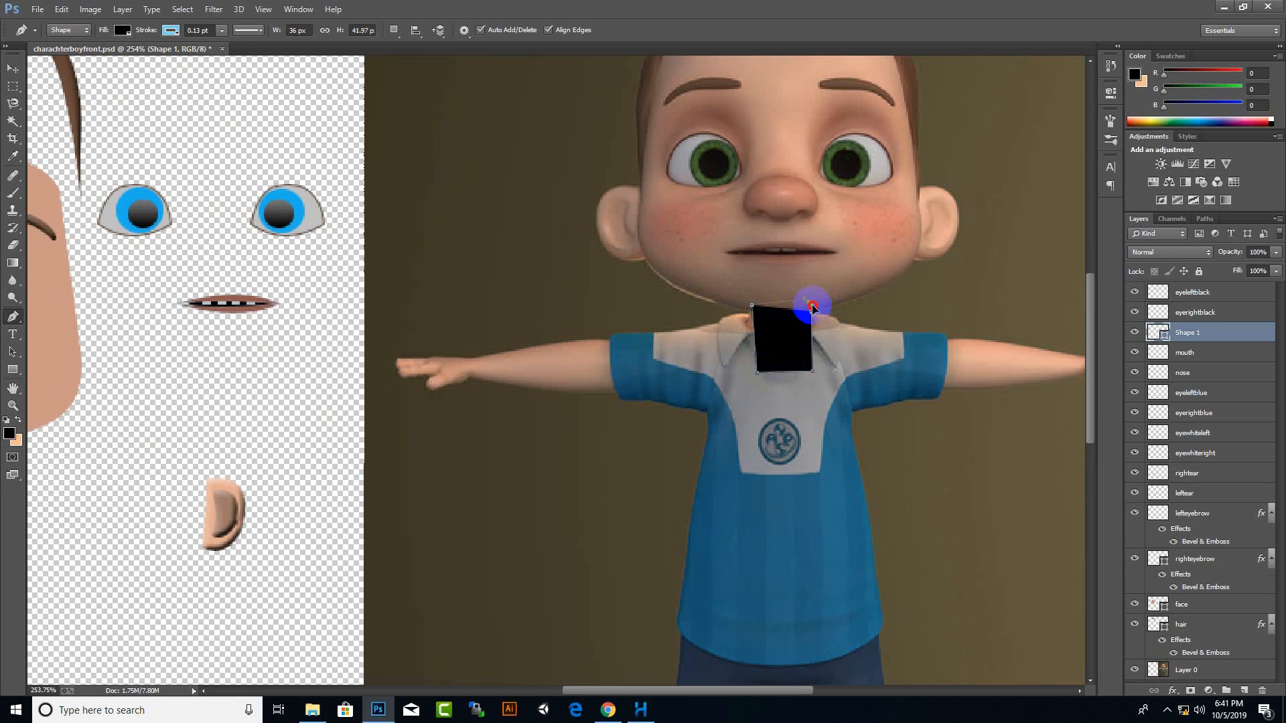
pyautogui.click(812, 312)
# Fill the neck shape with the flat face's skin color ce9a84 and remove its stroke
pyautogui.click(10, 432)
pyautogui.click(74, 368)
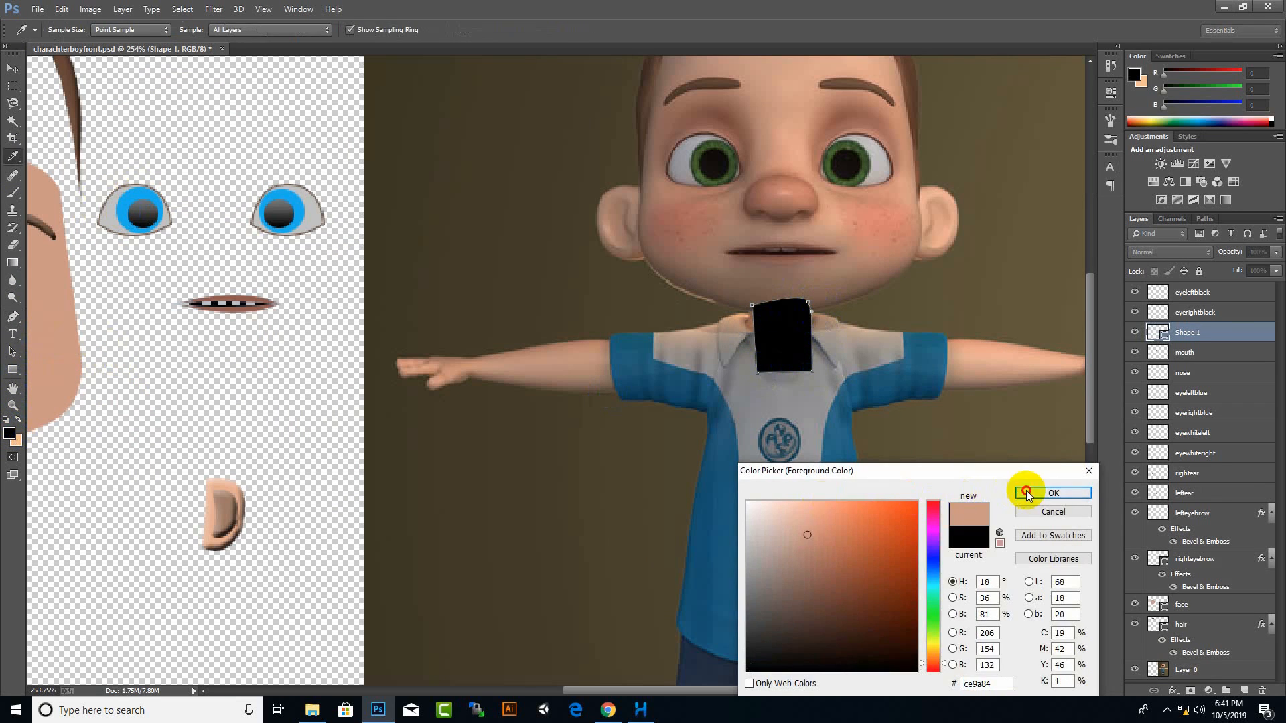
pyautogui.click(1028, 493)
pyautogui.click(167, 30)
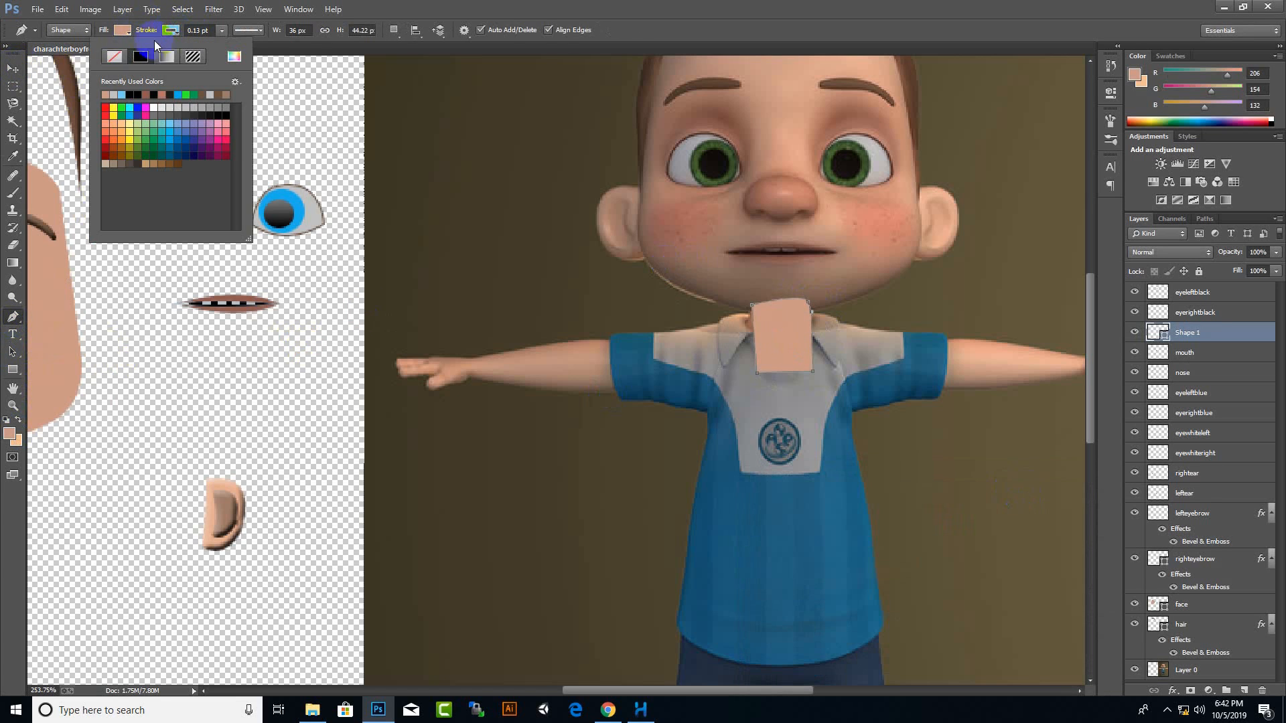
pyautogui.click(114, 57)
# Rename the neck shape's layer neck and move the shape onto the blank canvas below the mouth
pyautogui.doubleClick(1189, 332)
pyautogui.write('neck')
pyautogui.press('Return')
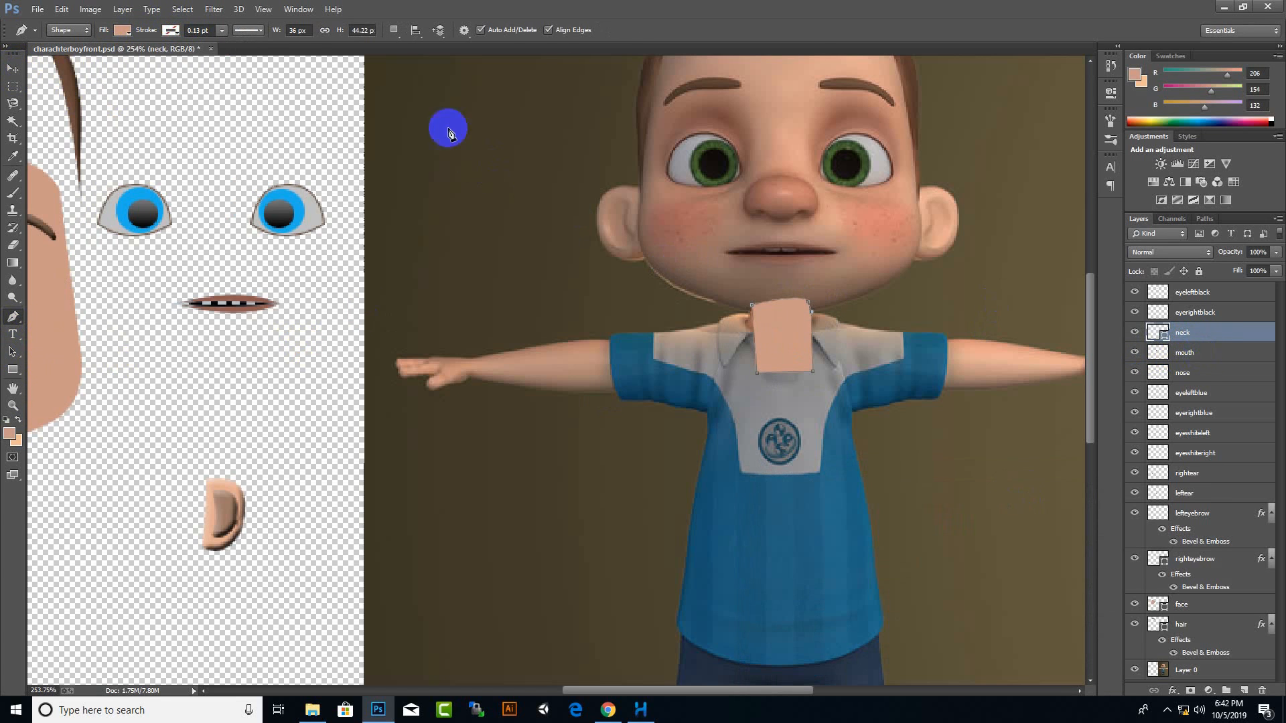
pyautogui.press('v')
pyautogui.moveTo(856, 316); pyautogui.dragTo(182, 383)
pyautogui.press('p')
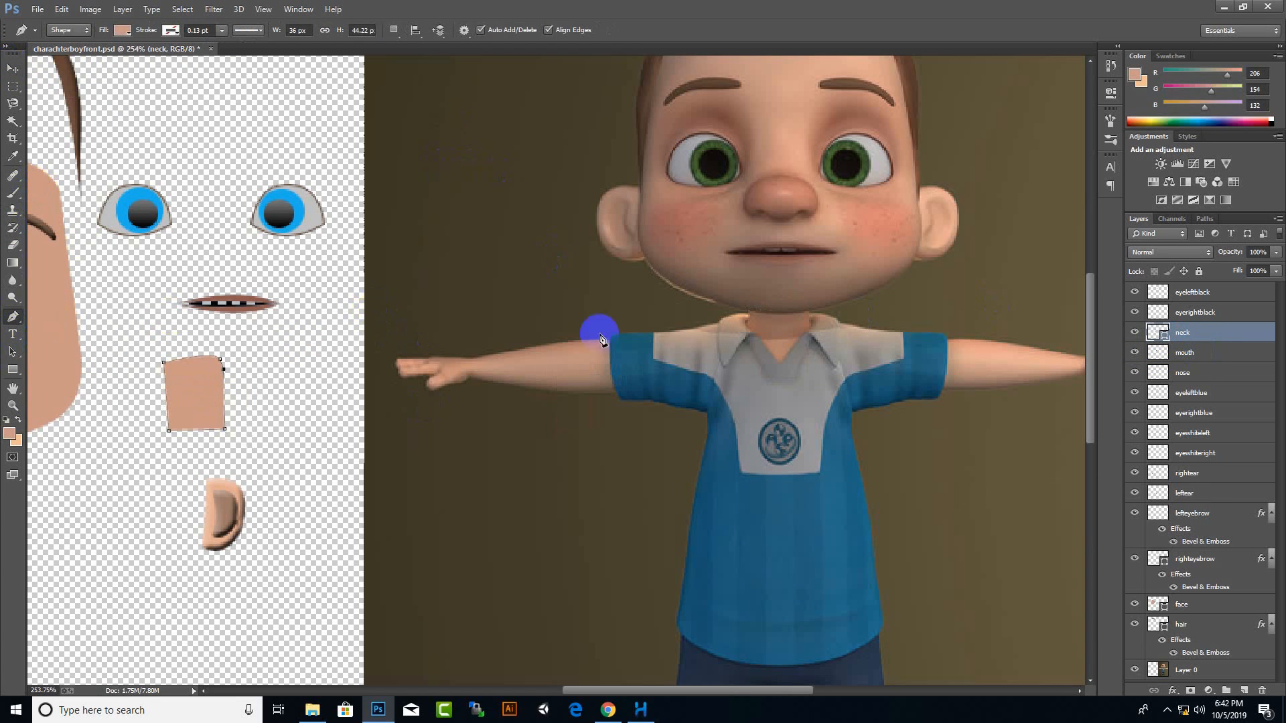
pyautogui.click(812, 325)
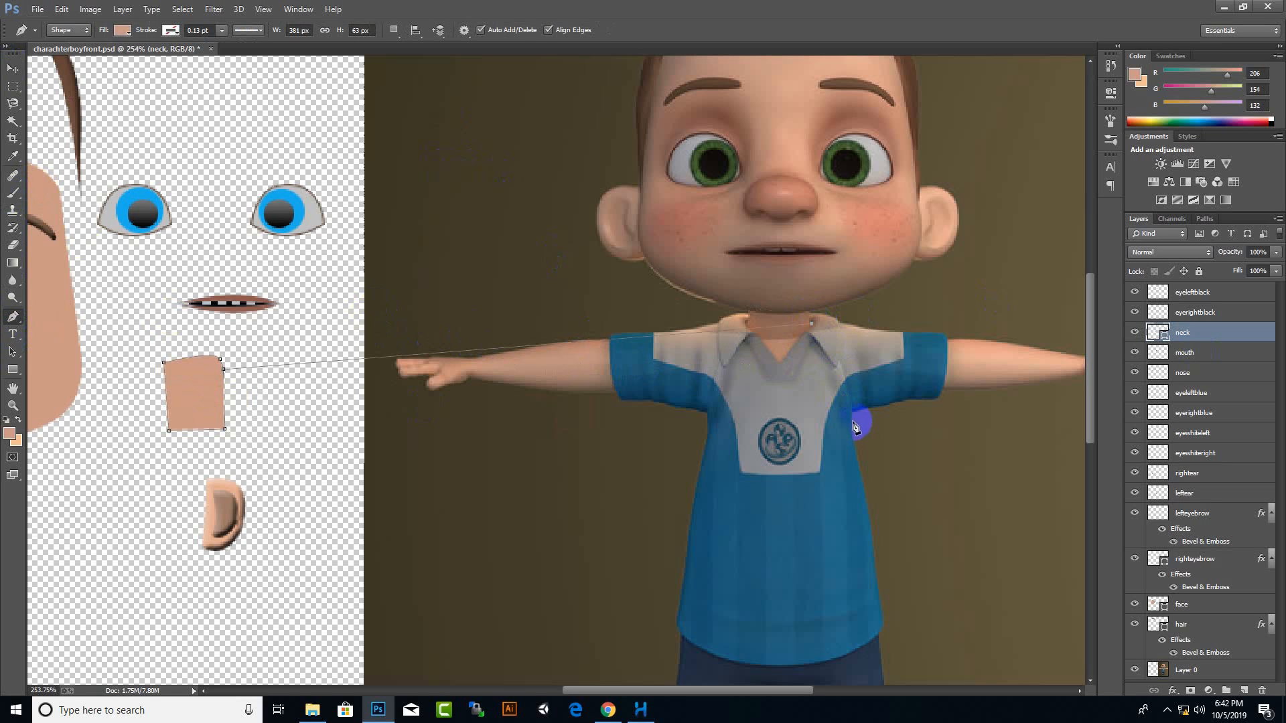
pyautogui.moveTo(851, 422); pyautogui.dragTo(856, 564)
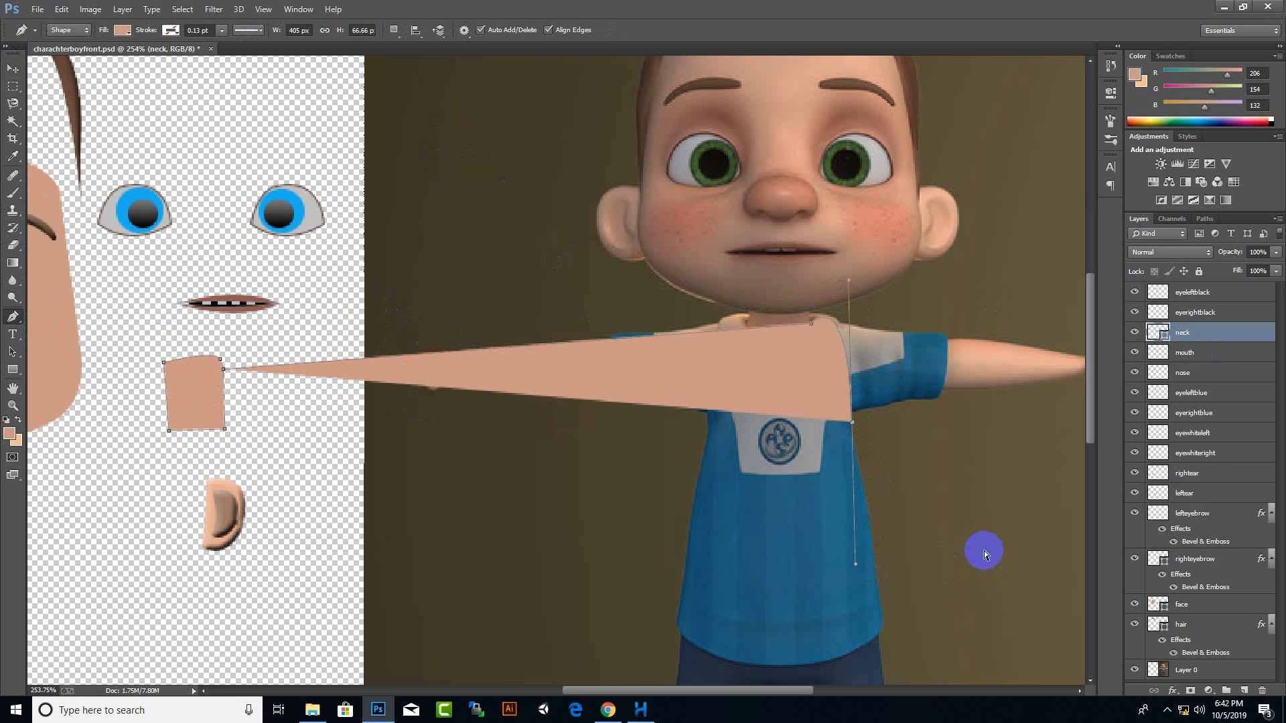
pyautogui.hotkey('ctrl', 'z')
pyautogui.click(811, 317)
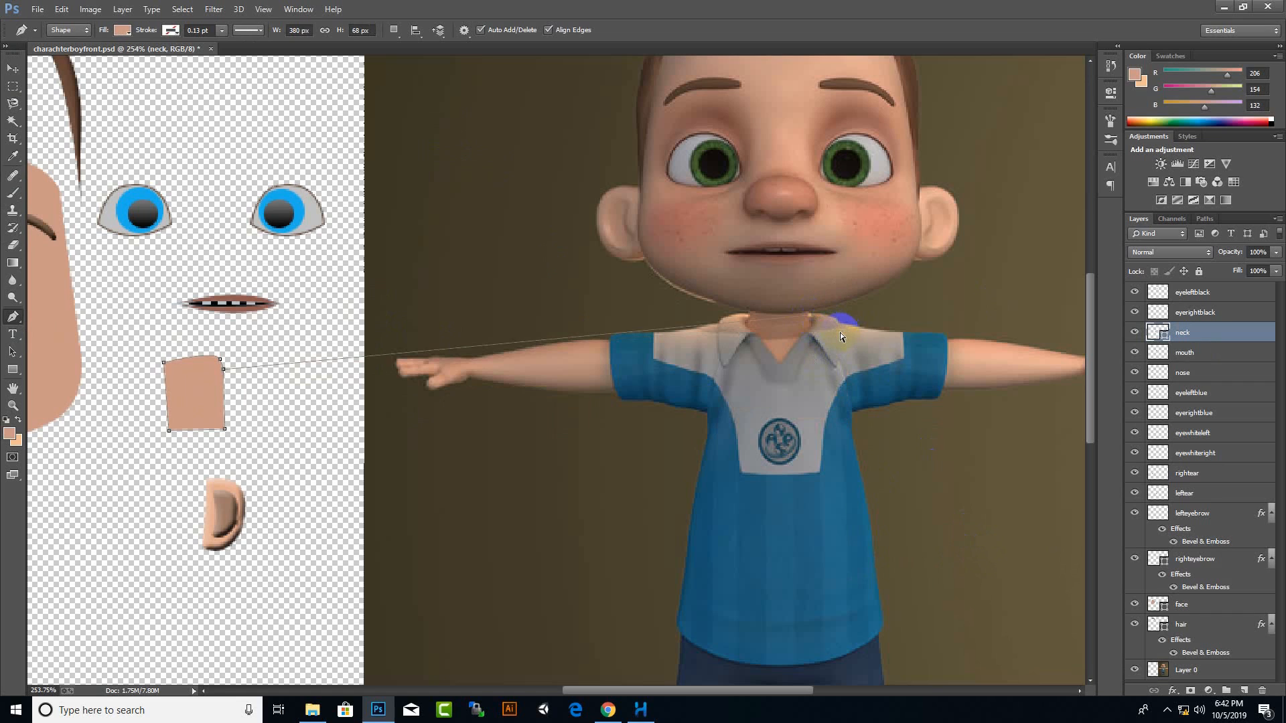
# On a new layer, trace the shirt's torso from collar to hem as a closed Pen shape about 122 px wide and 210 px high
pyautogui.click(1244, 689)
pyautogui.click(810, 315)
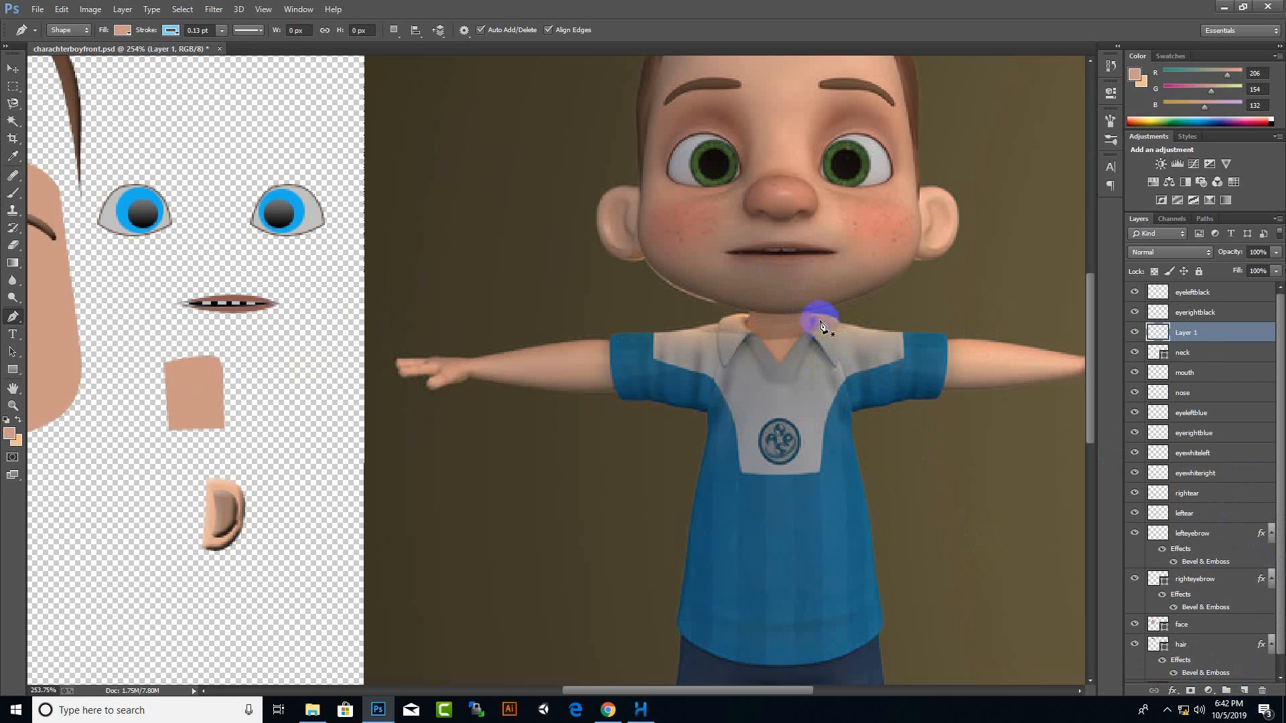
pyautogui.moveTo(842, 371); pyautogui.dragTo(857, 482)
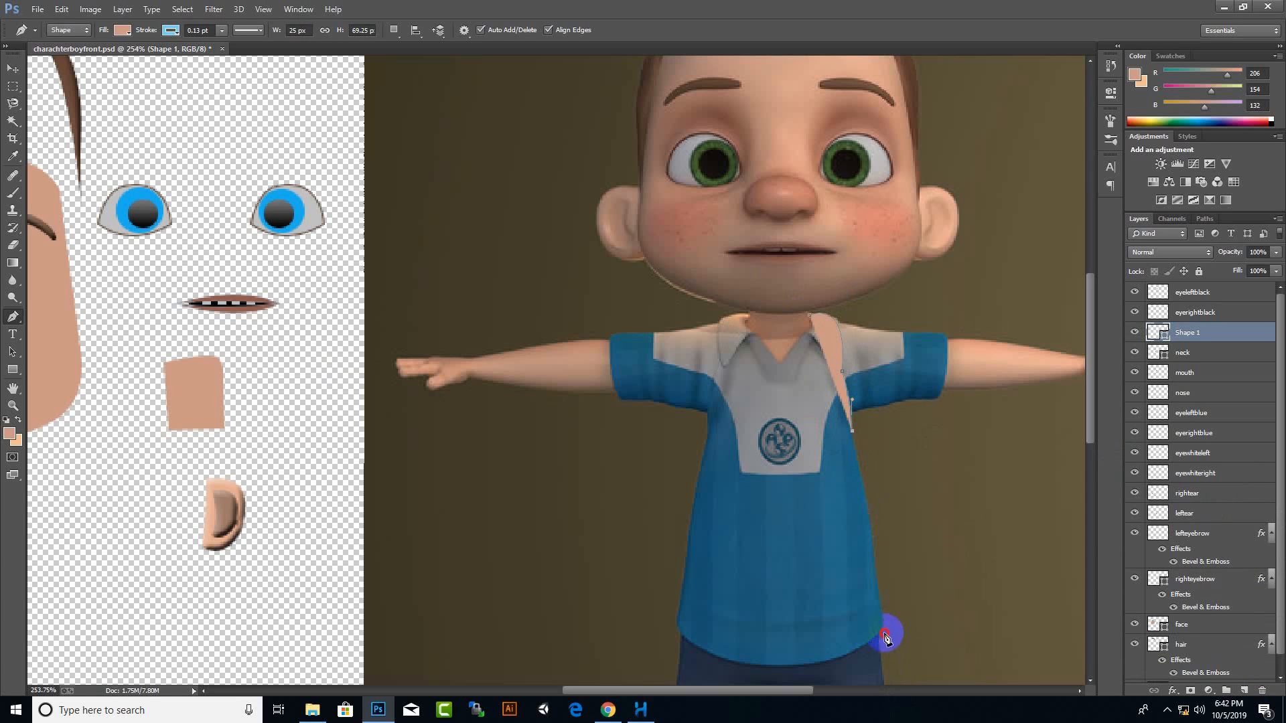
pyautogui.moveTo(884, 626); pyautogui.dragTo(883, 651)
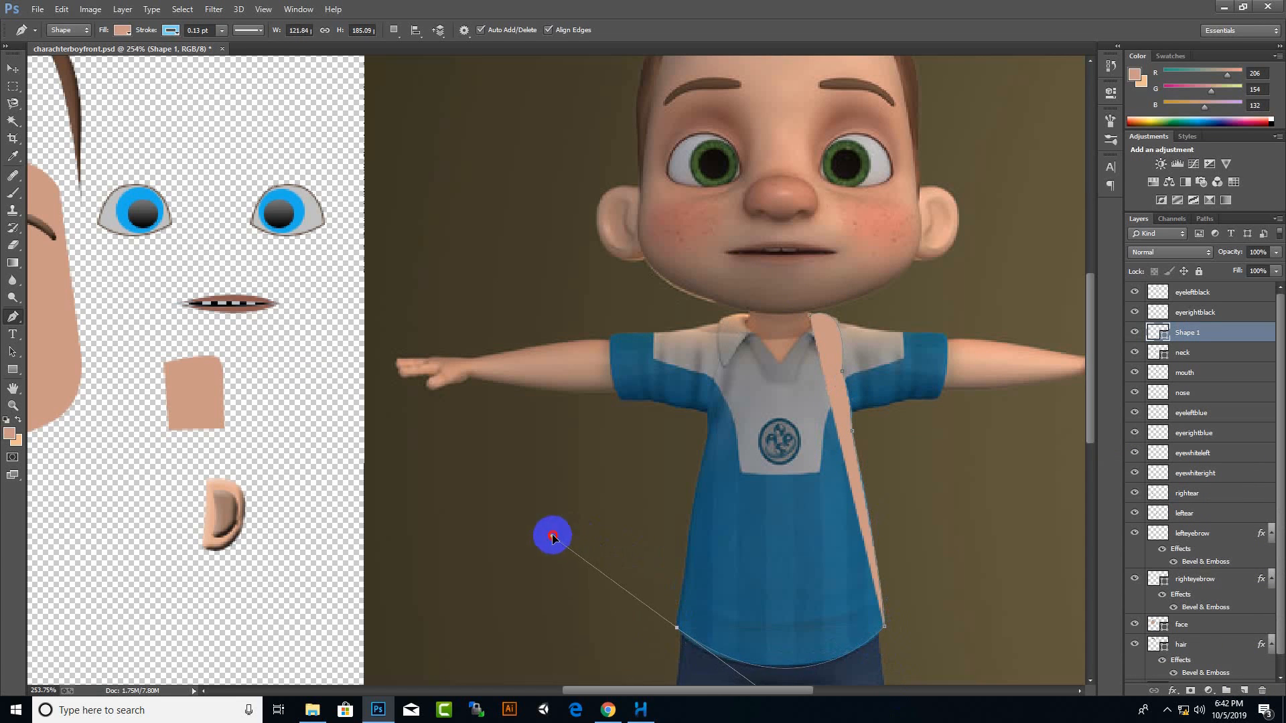
pyautogui.click(676, 627)
pyautogui.moveTo(713, 387); pyautogui.dragTo(712, 387)
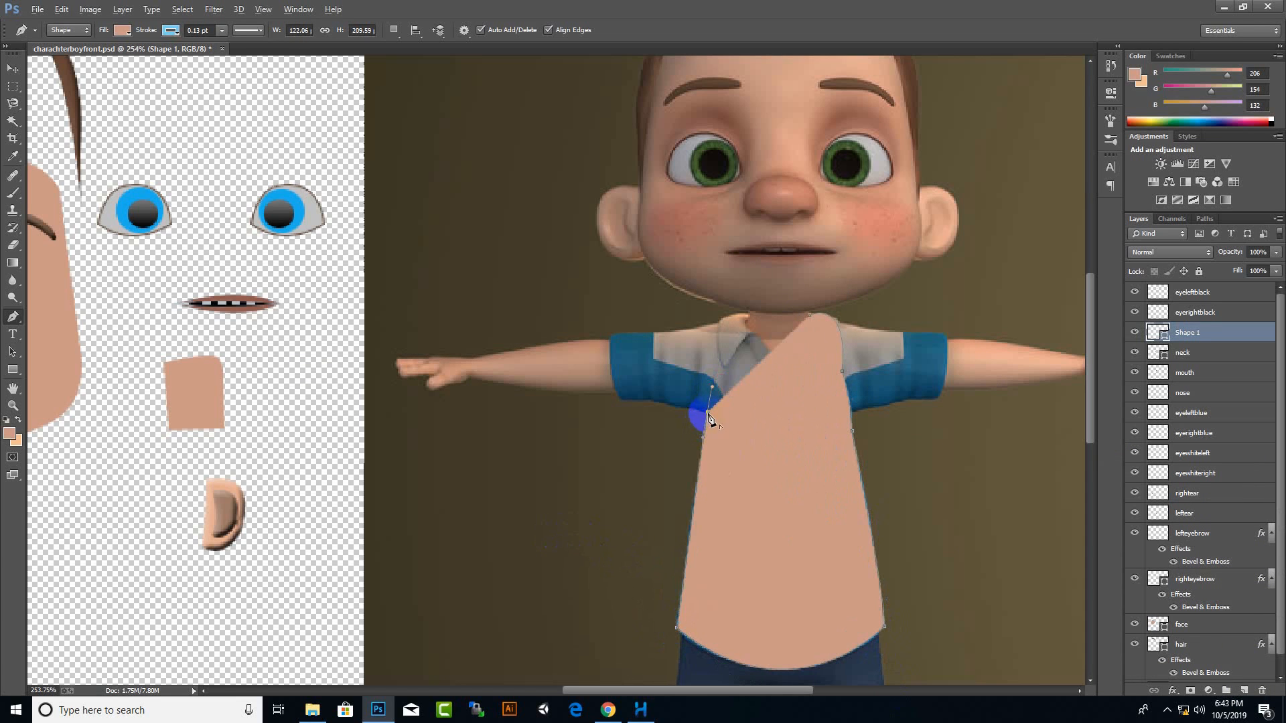
pyautogui.click(730, 313)
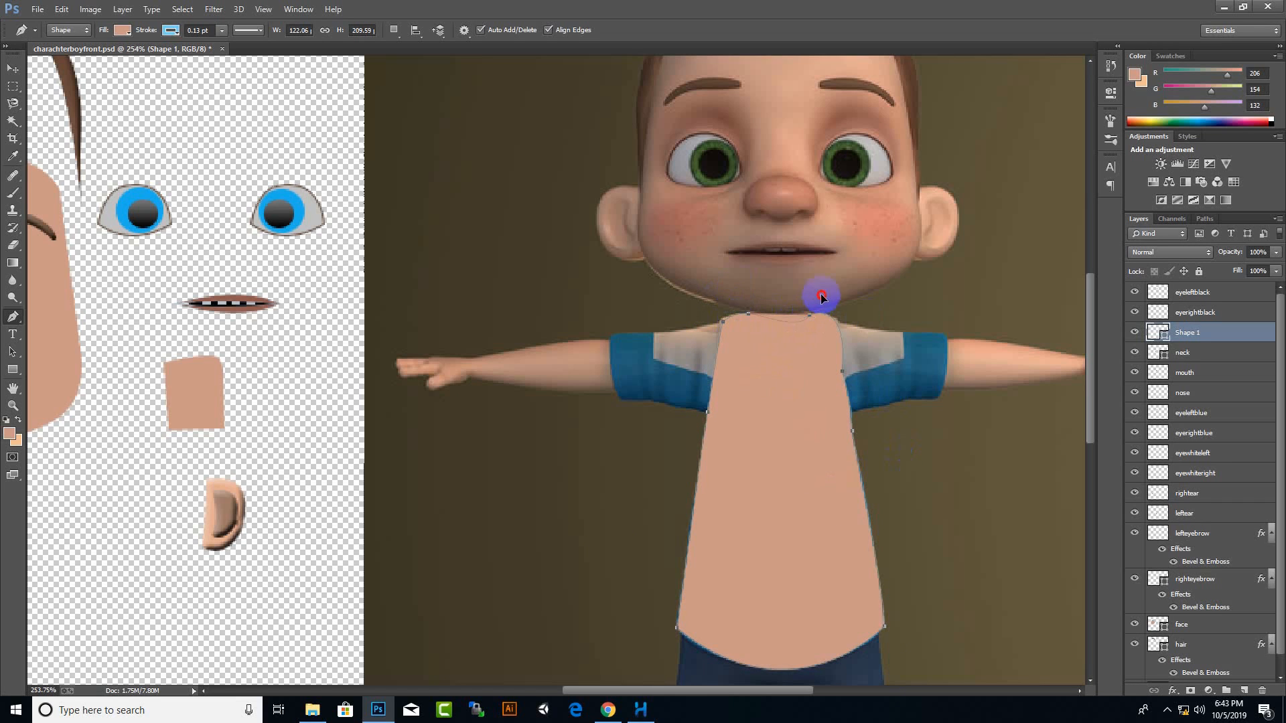
pyautogui.moveTo(822, 297); pyautogui.dragTo(847, 287)
# Fill the torso shape with the shirt's dark blue (RGB 31, 88, 118) and move it onto the blank canvas below the face
pyautogui.click(11, 69)
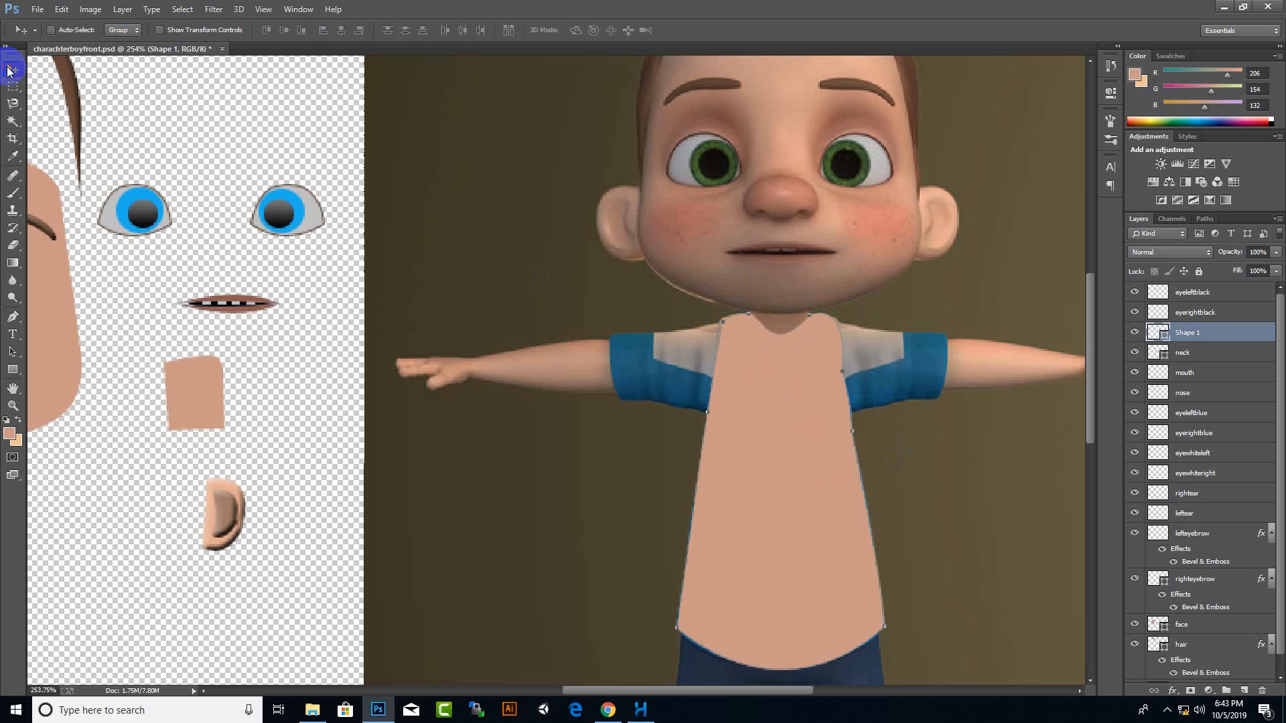
pyautogui.click(12, 432)
pyautogui.click(654, 368)
pyautogui.click(1064, 491)
pyautogui.hotkey('alt', 'BackSpace')
pyautogui.scroll(-3, 1047, 505)
pyautogui.moveTo(805, 475); pyautogui.dragTo(431, 569)
# Trace the shirt's pointed collar on the reference as a closed Pen shape about 72 px wide and 33 px high
pyautogui.click(12, 317)
pyautogui.scroll(6, 751, 336)
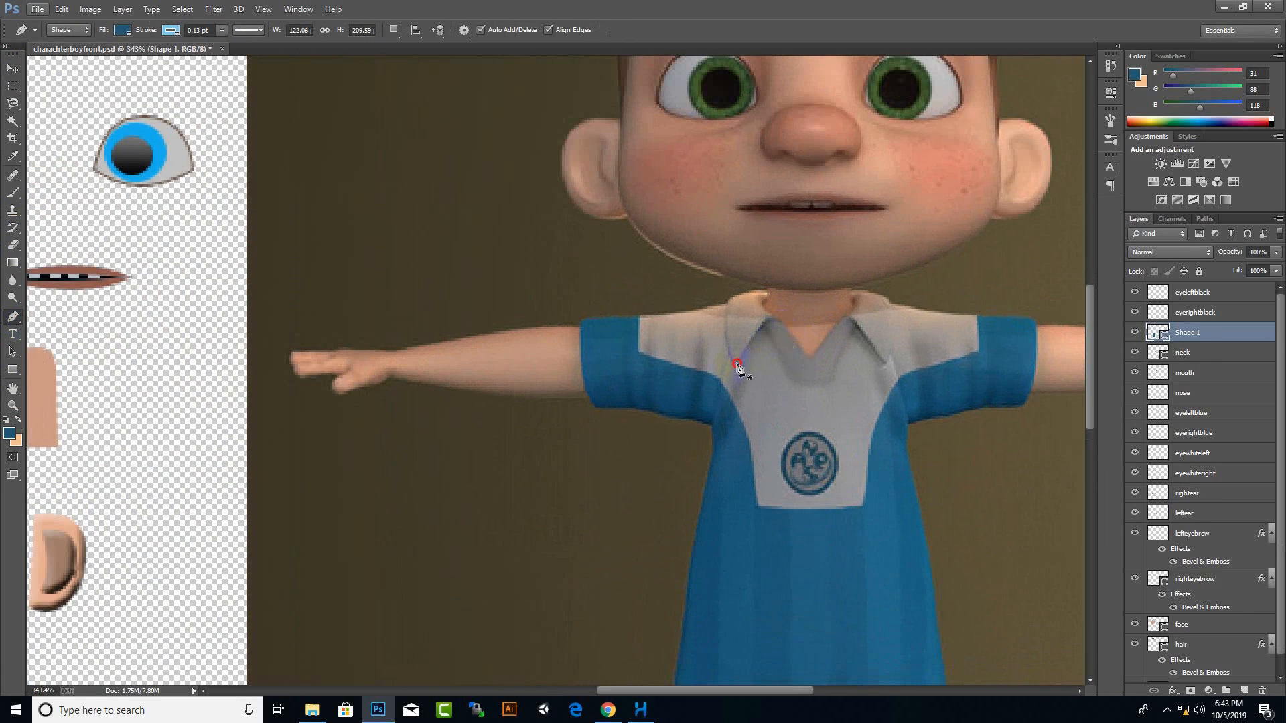
pyautogui.click(737, 367)
pyautogui.click(771, 329)
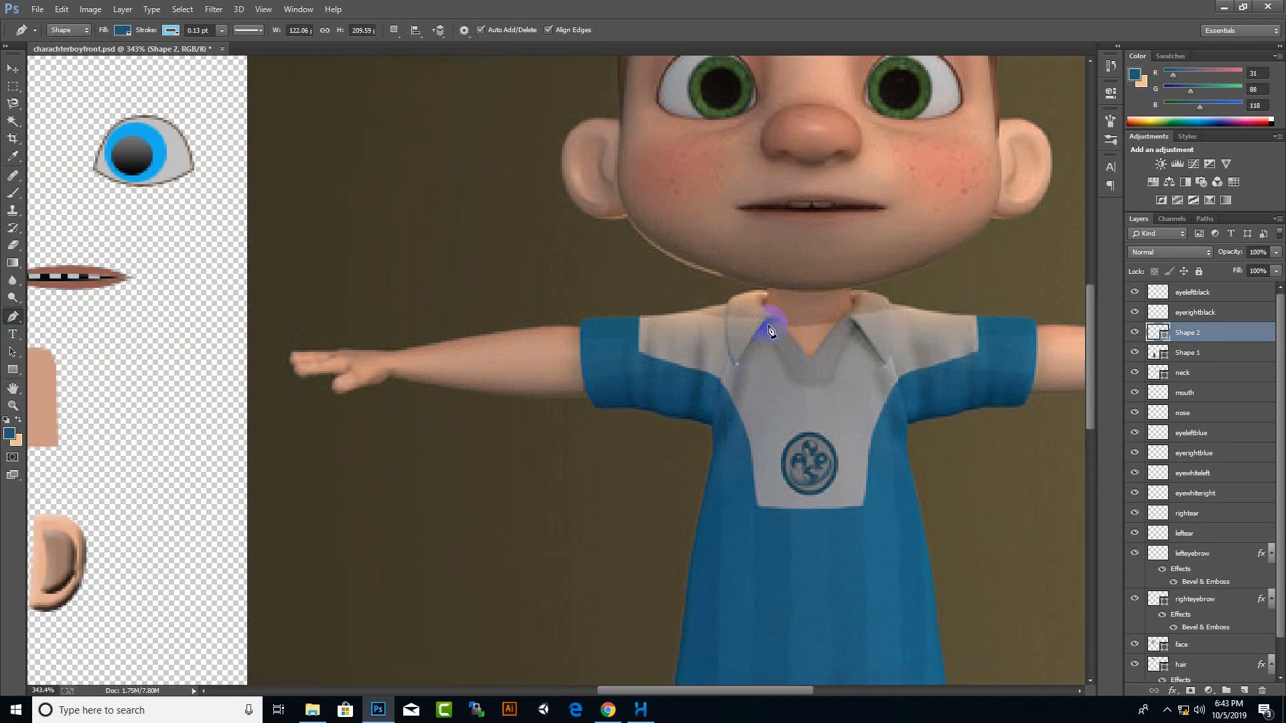
pyautogui.click(846, 323)
pyautogui.click(864, 333)
pyautogui.click(881, 363)
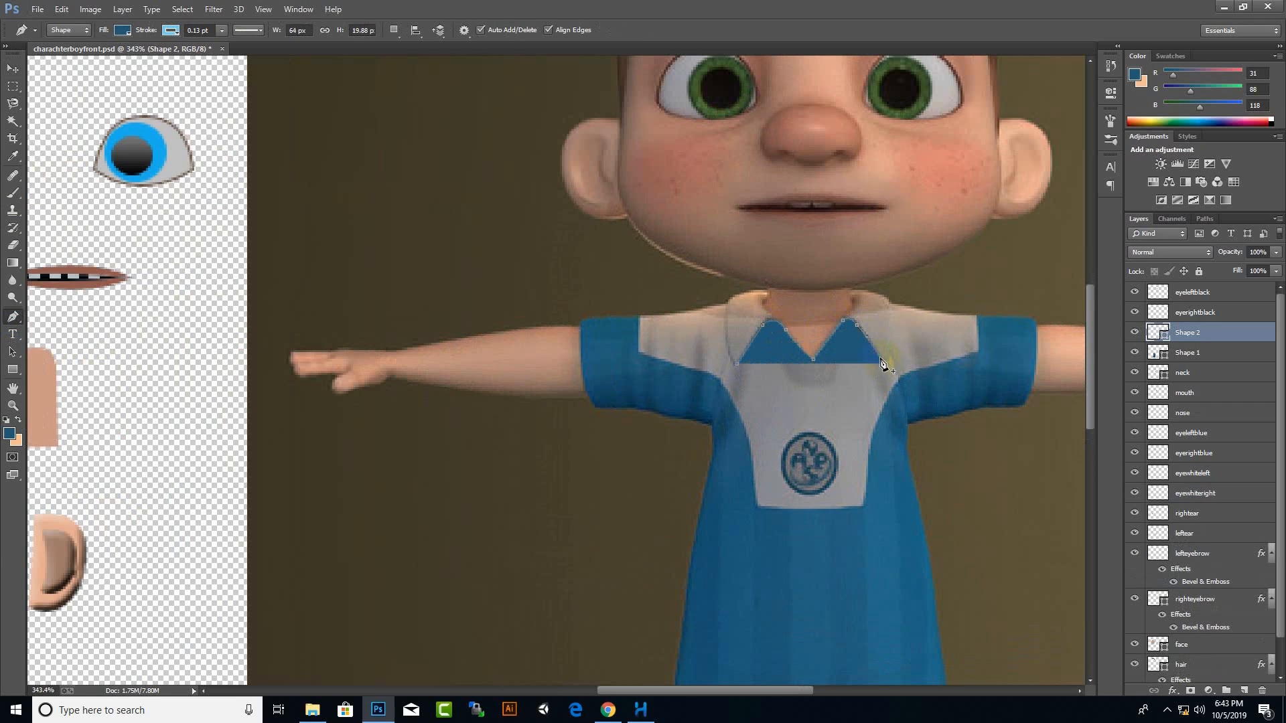
pyautogui.moveTo(877, 281); pyautogui.dragTo(847, 303)
pyautogui.moveTo(719, 308); pyautogui.dragTo(719, 309)
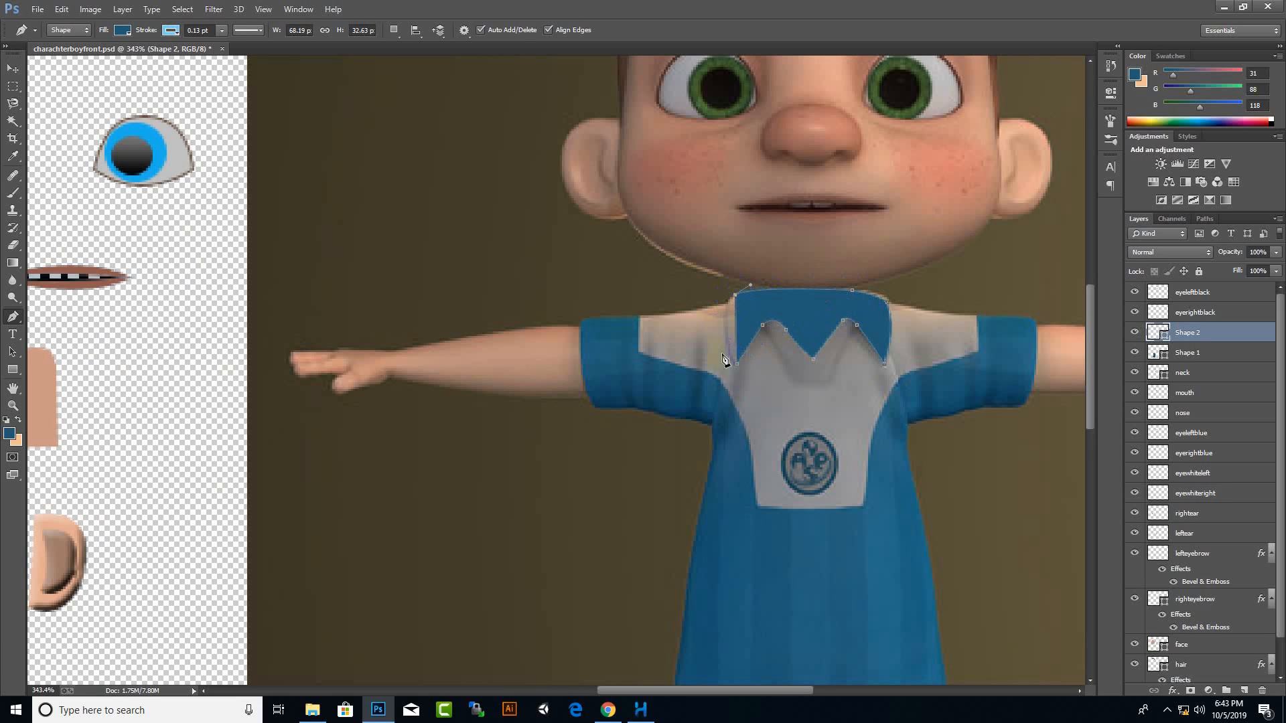
# Fill the collar shape with gray (RGB 143, 143, 143) and move it onto the top of the blue torso shape
pyautogui.click(10, 434)
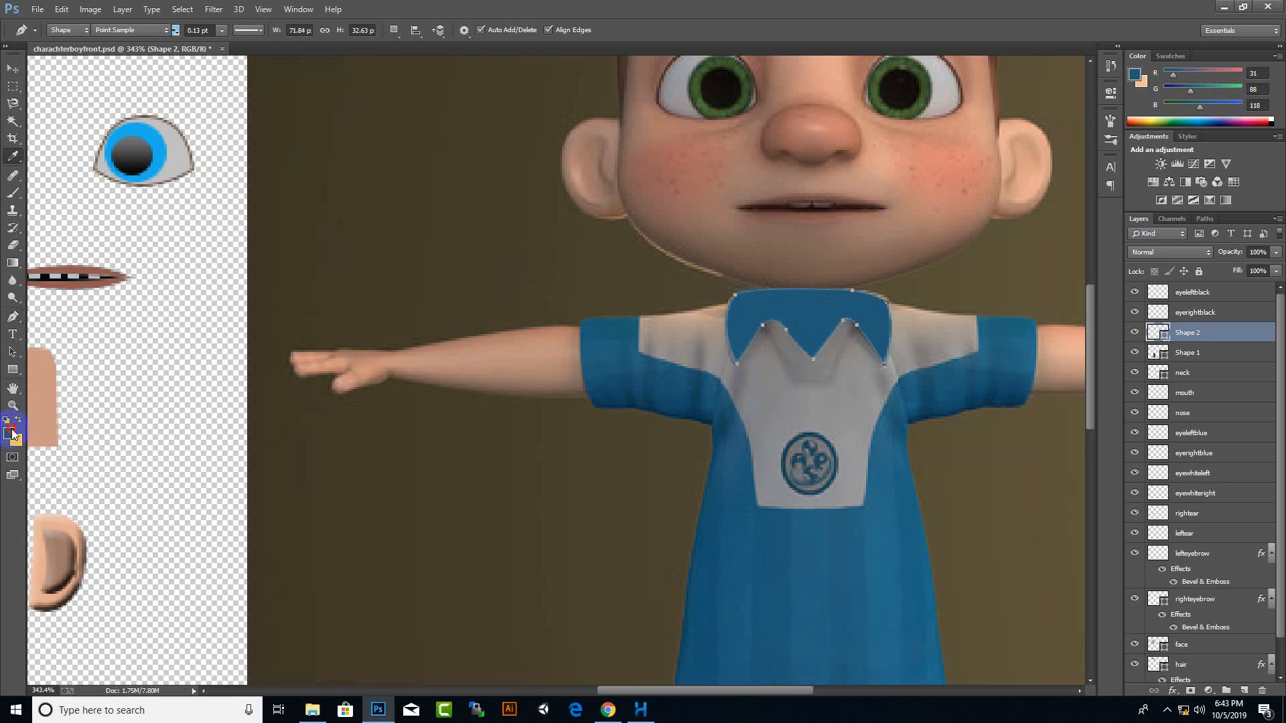
pyautogui.click(771, 422)
pyautogui.click(1063, 493)
pyautogui.hotkey('ctrl', '0')
pyautogui.press('v')
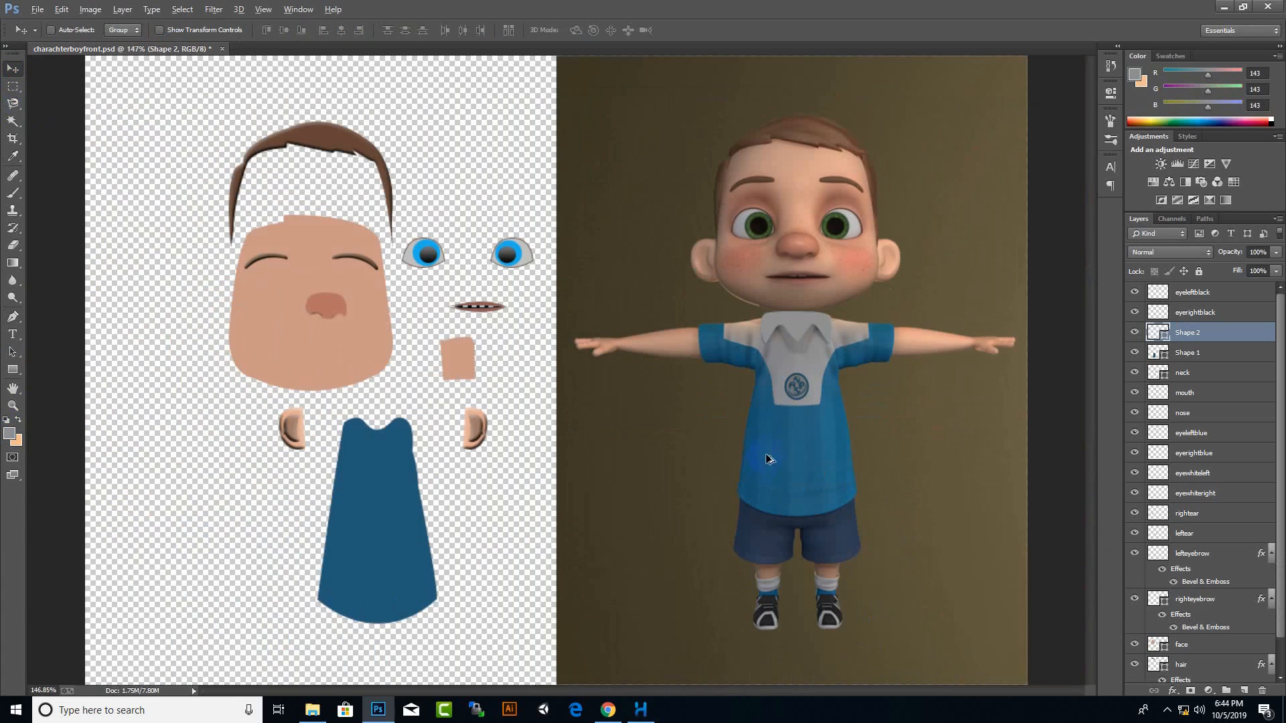
pyautogui.moveTo(796, 332); pyautogui.dragTo(403, 460)
pyautogui.scroll(3, 365, 410)
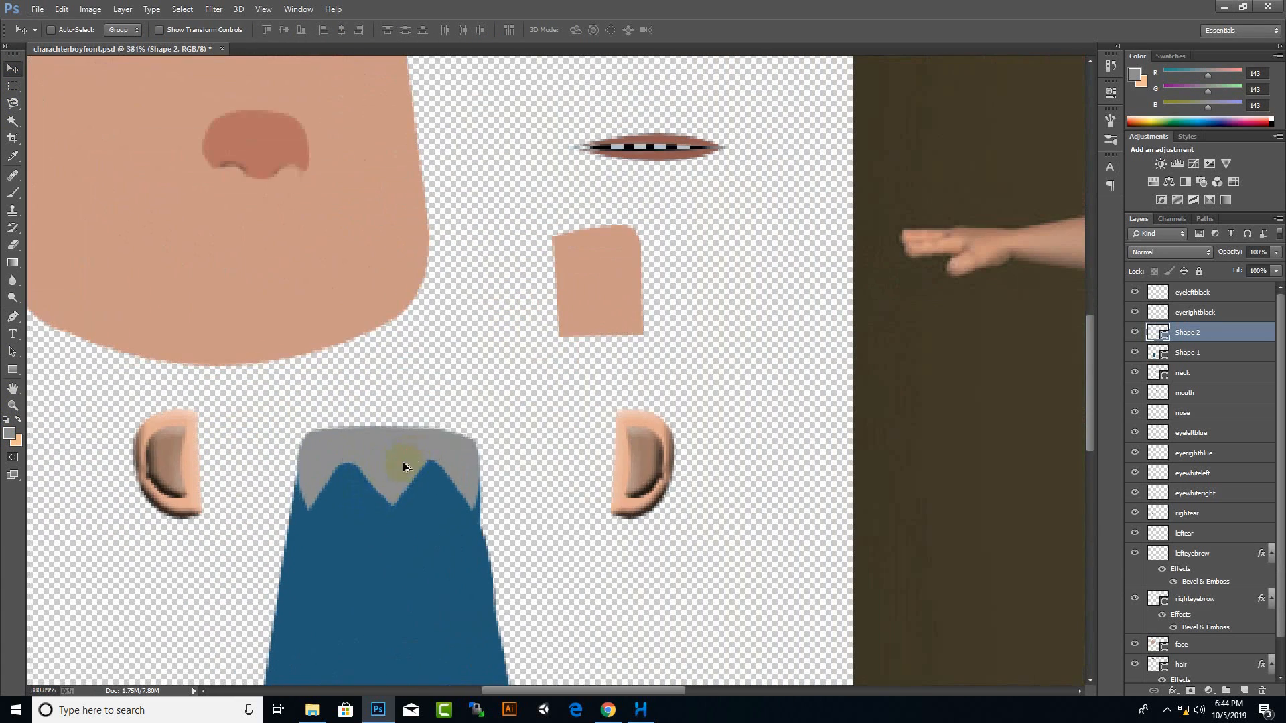
pyautogui.scroll(-3, 375, 510)
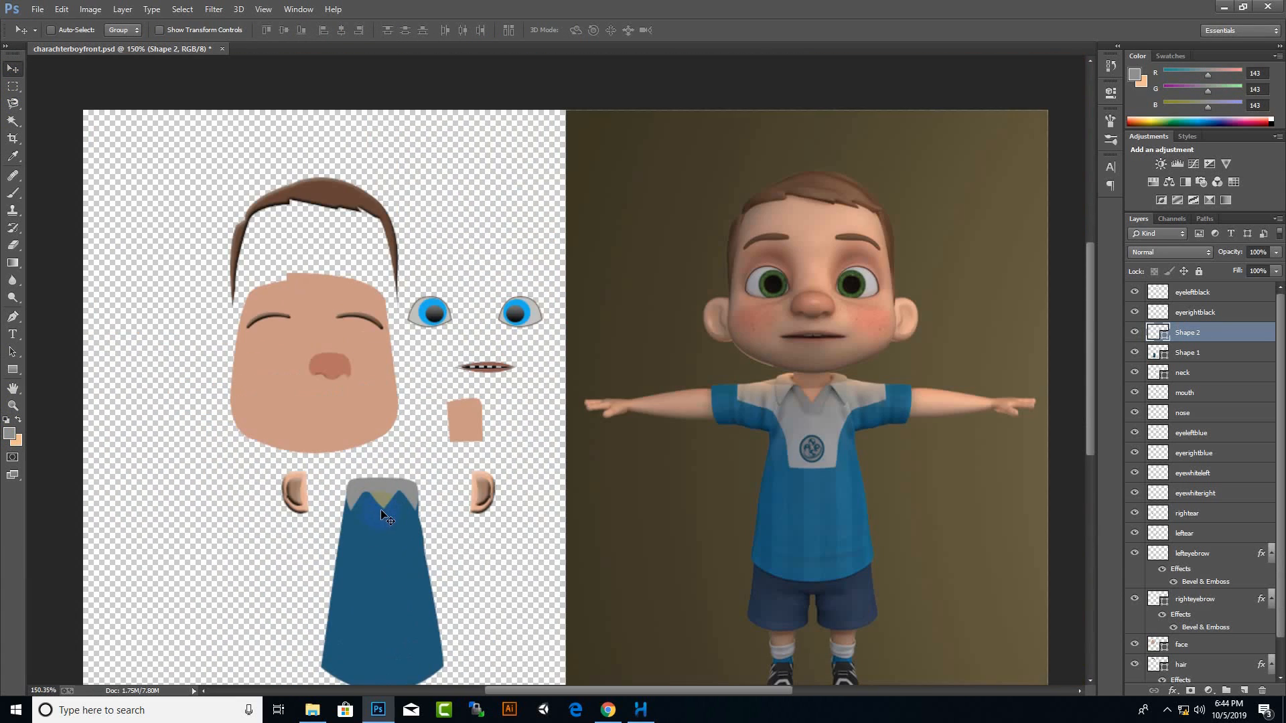
pyautogui.scroll(-2, 387, 516)
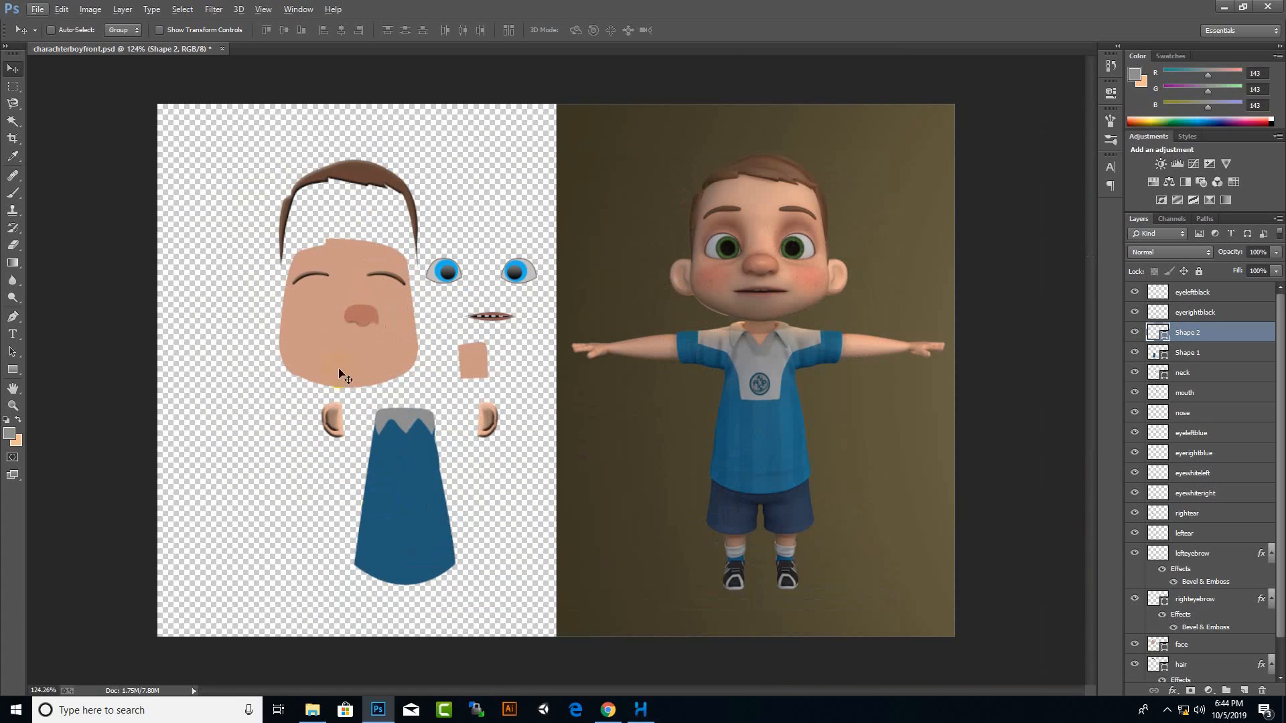
# Move the neck shape to the empty area of the blank canvas above the eyes
pyautogui.rightClick(469, 364)
pyautogui.click(472, 371)
pyautogui.moveTo(468, 373); pyautogui.dragTo(501, 201)
# Merge the collar and torso layers, Shape 2 and Shape 1, into one rasterized shirt layer
pyautogui.click(1195, 352)
pyautogui.keyDown('ctrl'); pyautogui.click(1196, 335); pyautogui.keyUp('ctrl')
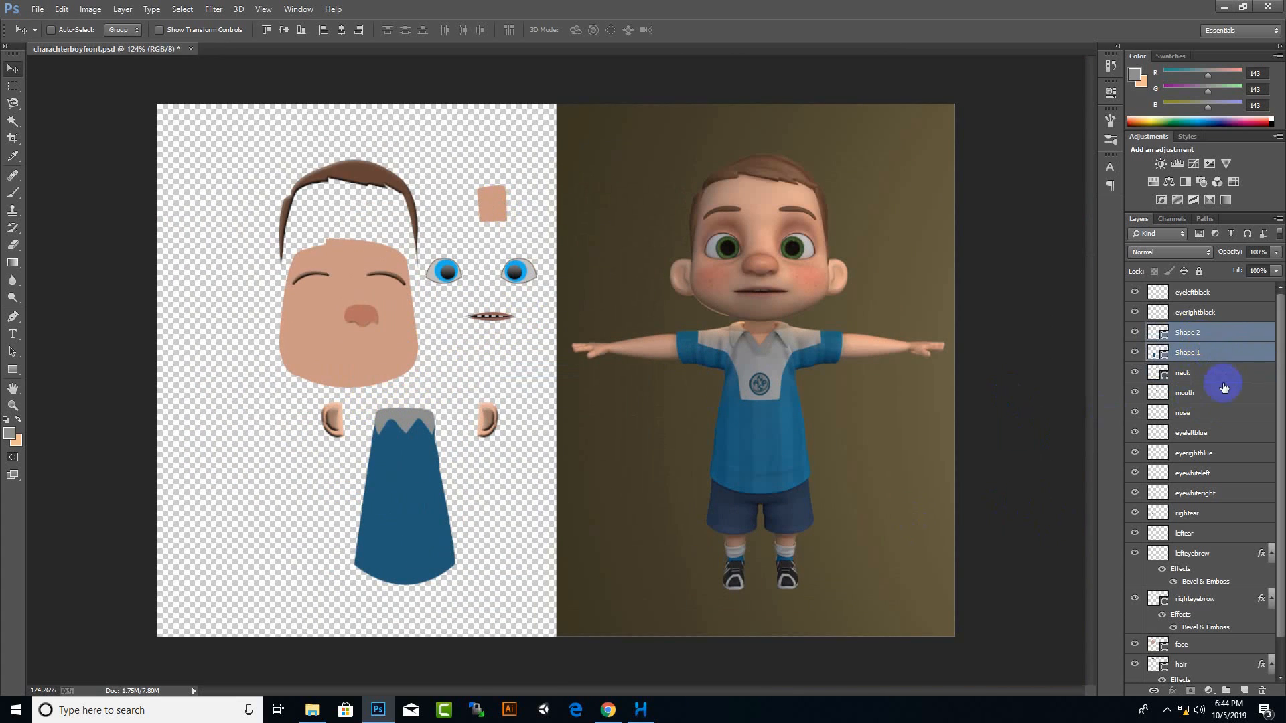
pyautogui.hotkey('ctrl', 'e')
pyautogui.hotkey('ctrl', 'z')
pyautogui.rightClick(1209, 350)
pyautogui.click(1130, 267)
pyautogui.hotkey('ctrl', 'e')
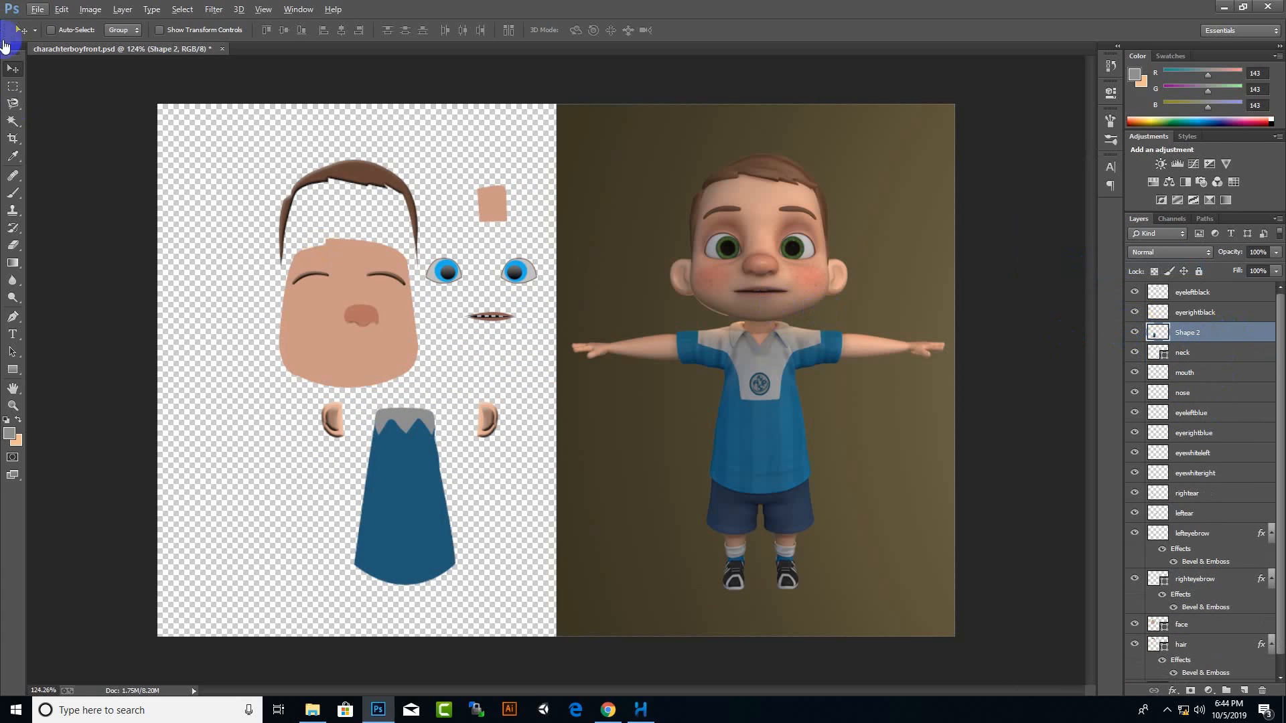
# Erase a V-shaped neck opening between the gray collar points and shift the merged shirt slightly
pyautogui.scroll(5, 375, 397)
pyautogui.press('e')
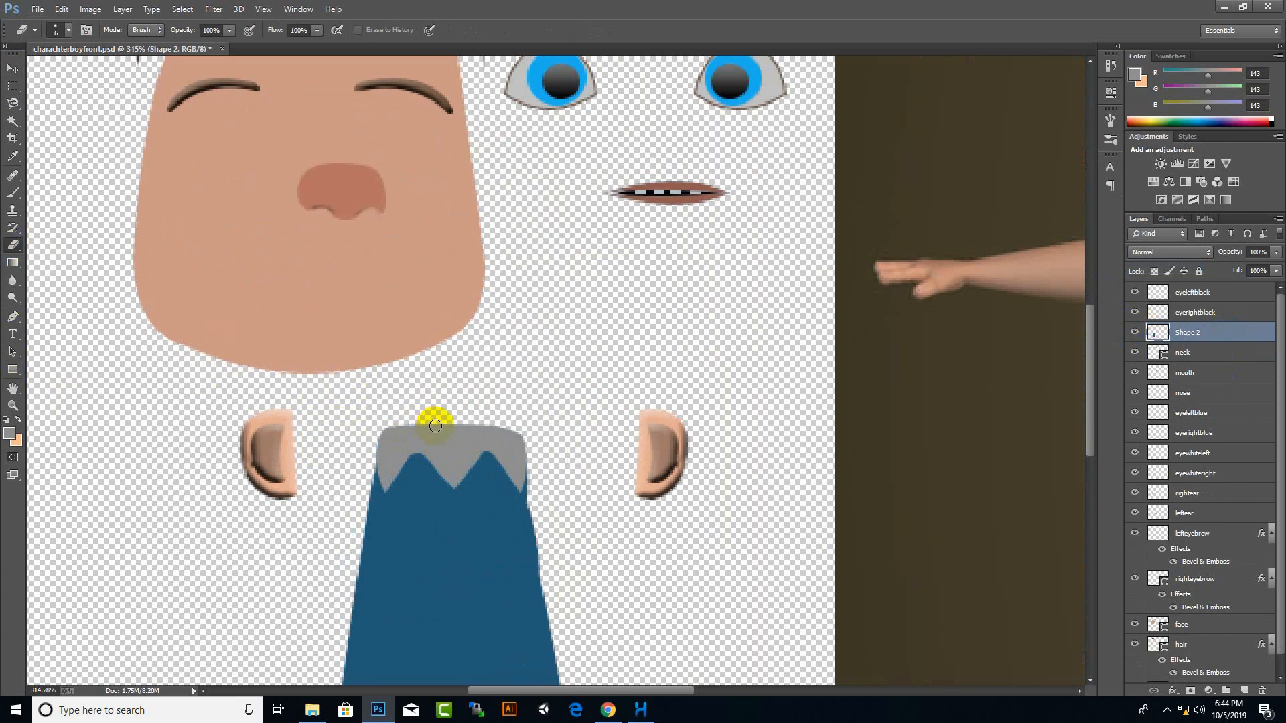
pyautogui.moveTo(448, 451)
pyautogui.mouseDown()
pyautogui.moveTo(487, 419)
pyautogui.moveTo(449, 425)
pyautogui.mouseUp()
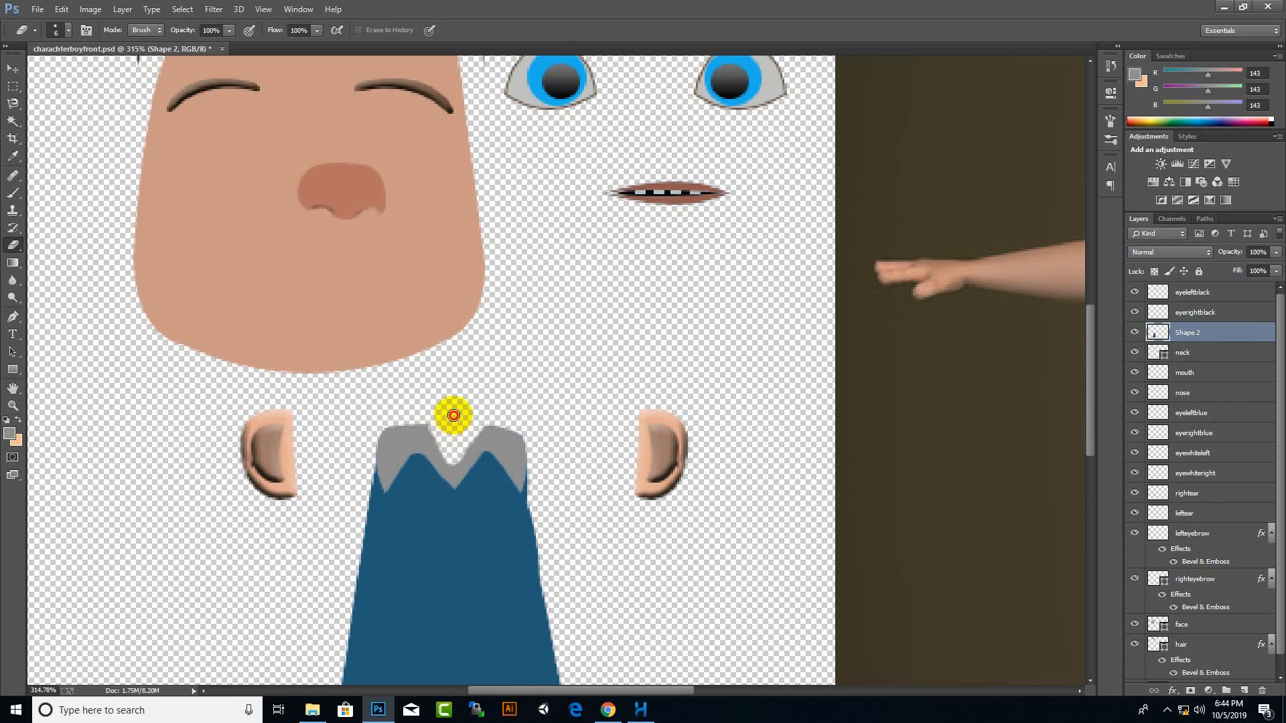
pyautogui.press('v')
pyautogui.scroll(-5, 599, 387)
pyautogui.moveTo(435, 488)
pyautogui.mouseDown()
pyautogui.moveTo(462, 494)
pyautogui.moveTo(445, 494)
pyautogui.mouseUp()
# Trace the character's left sleeve as a closed Pen shape about 66 px wide and 53 px high
pyautogui.press('p')
pyautogui.scroll(4, 876, 316)
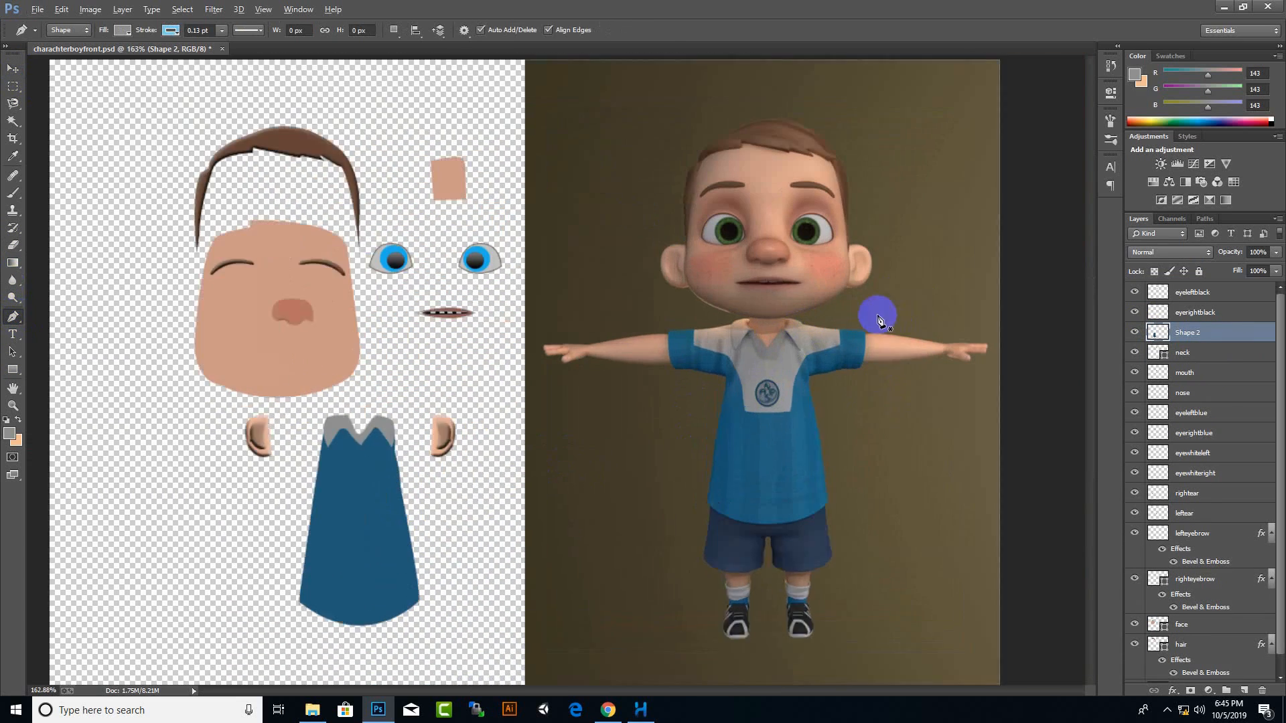
pyautogui.click(745, 339)
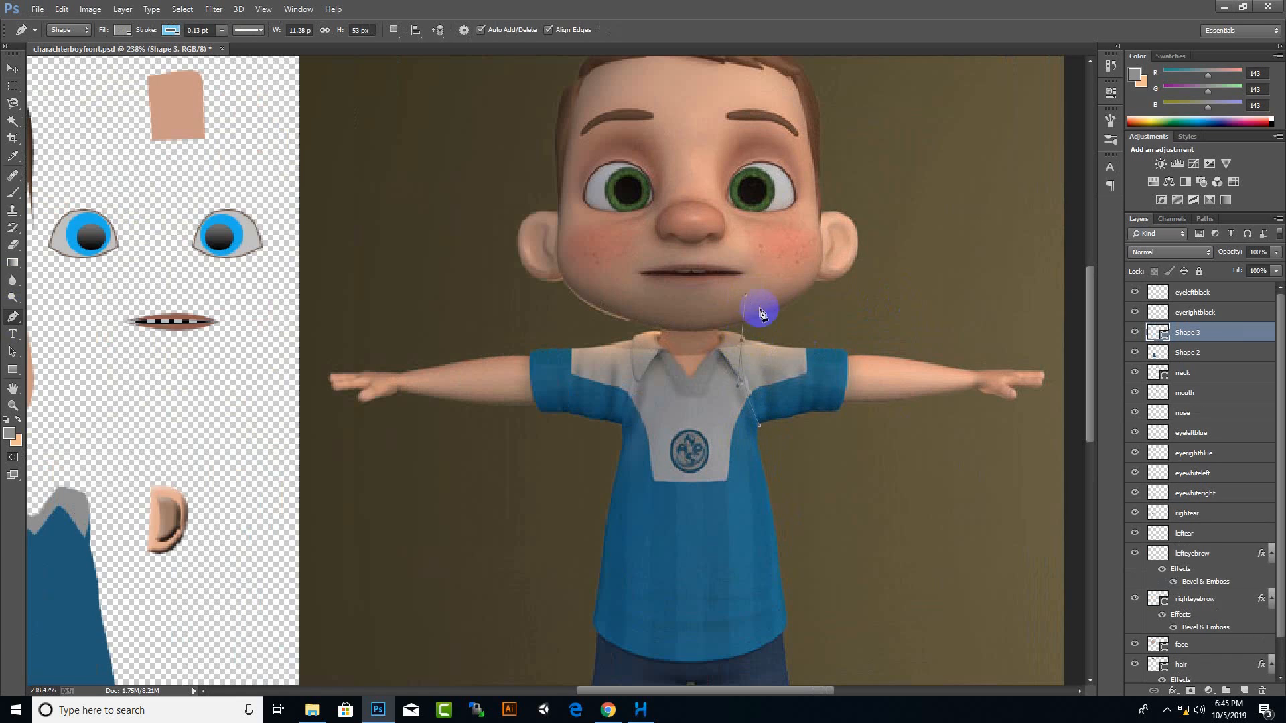
pyautogui.keyDown('alt'); pyautogui.click(742, 340); pyautogui.keyUp('alt')
pyautogui.click(846, 350)
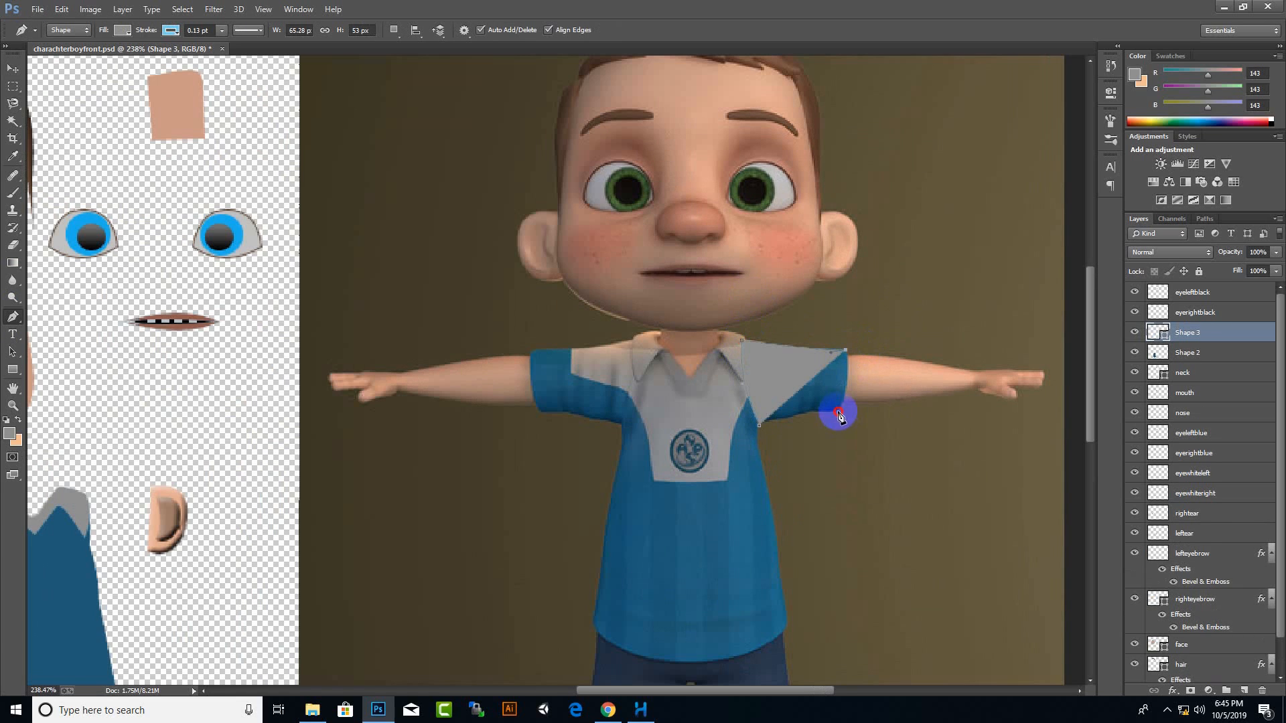
pyautogui.moveTo(839, 414); pyautogui.dragTo(838, 420)
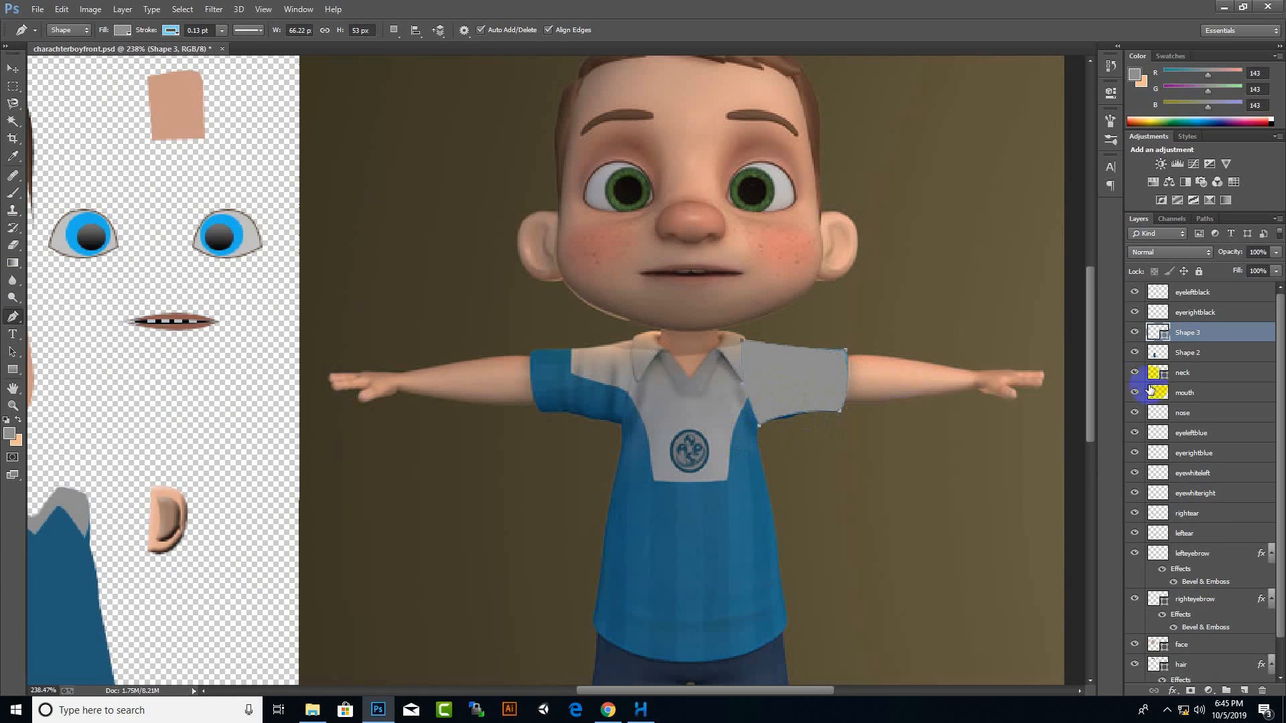
# Rename the sleeve layer leftarm, fill the shape with shirt blue (RGB 32, 97, 129) and remove its stroke
pyautogui.doubleClick(1187, 333)
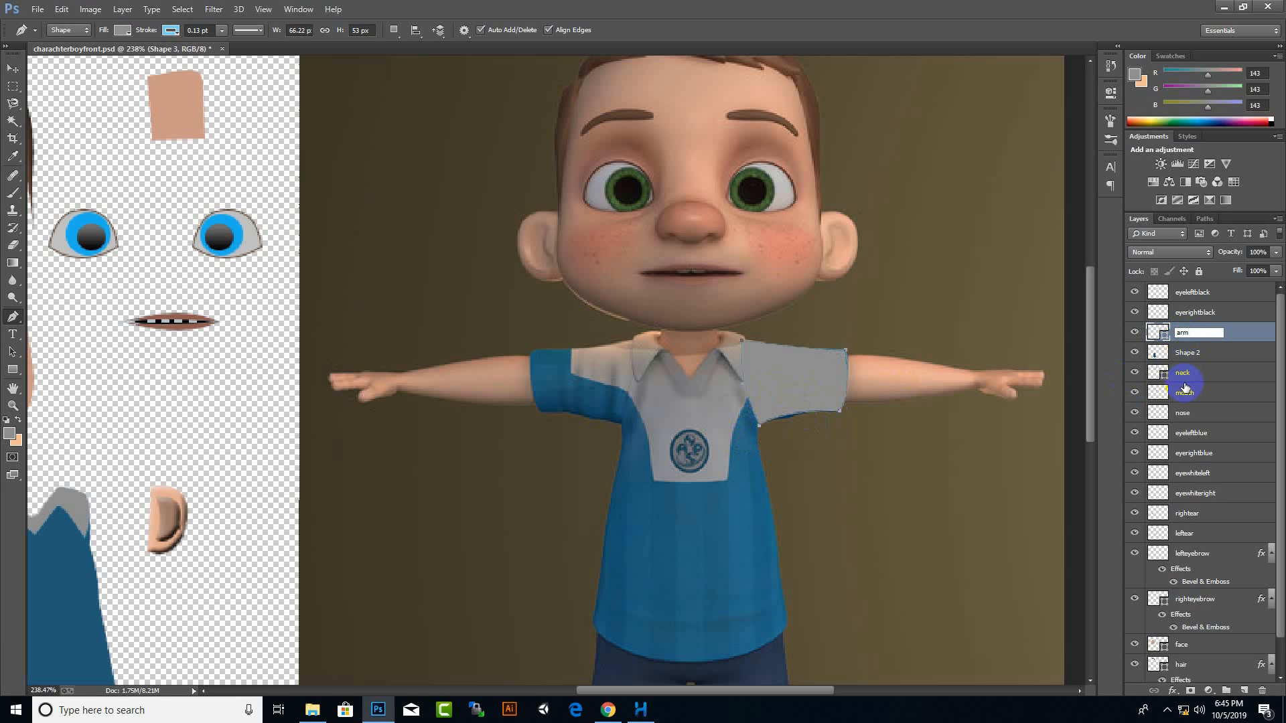
pyautogui.click(10, 437)
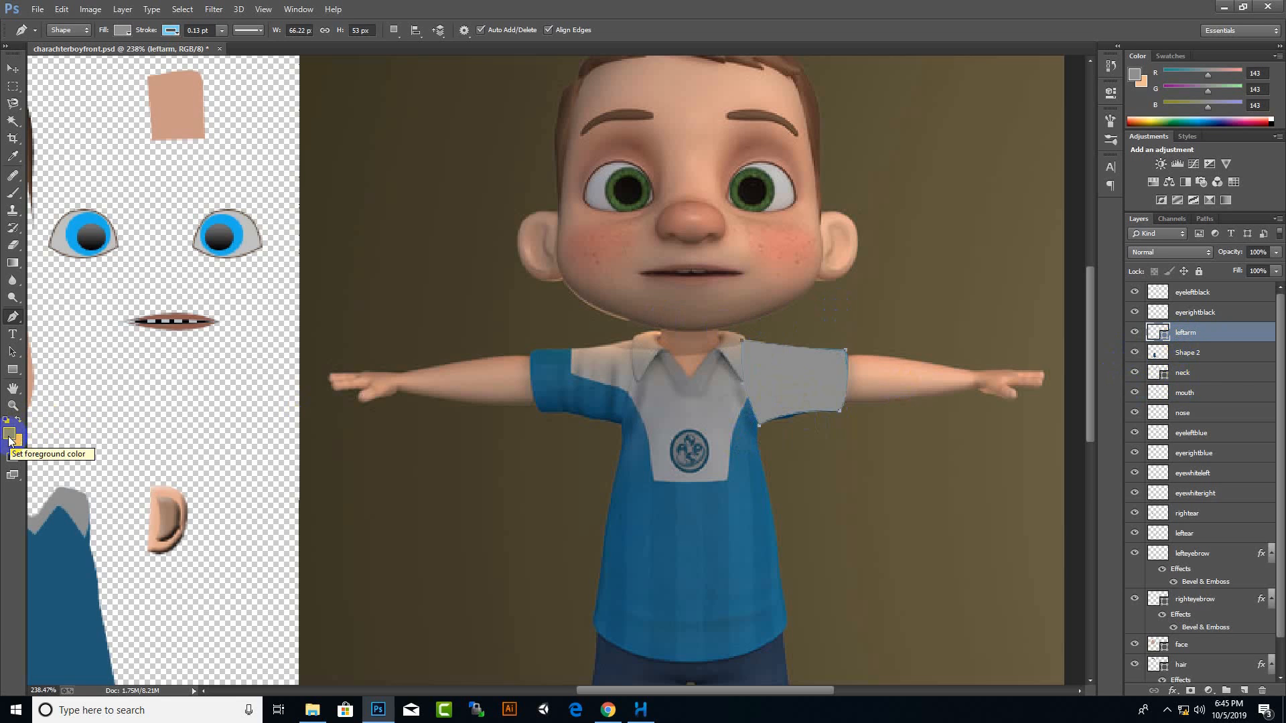
pyautogui.click(737, 552)
pyautogui.click(1033, 494)
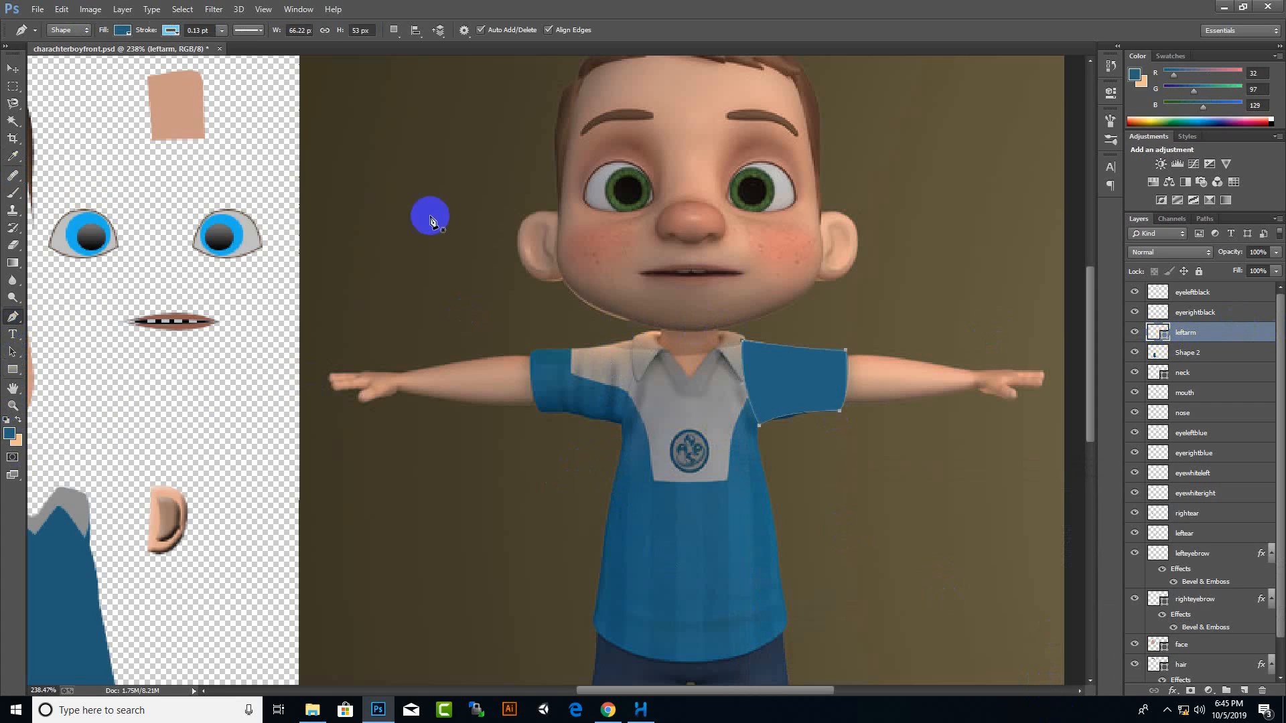
pyautogui.click(172, 29)
pyautogui.click(107, 59)
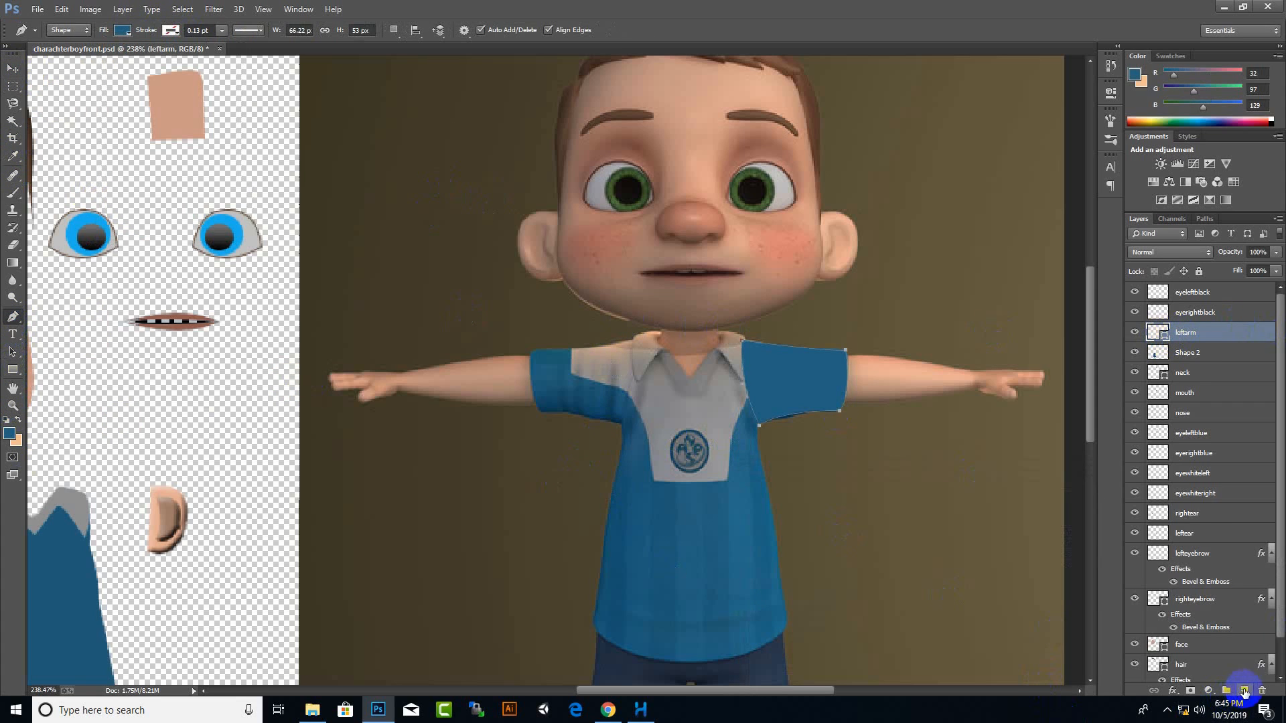
# Trace the left forearm from sleeve to wrist as a closed Pen shape about 88 px wide and 30 px high
pyautogui.click(846, 357)
pyautogui.moveTo(973, 372); pyautogui.dragTo(1032, 391)
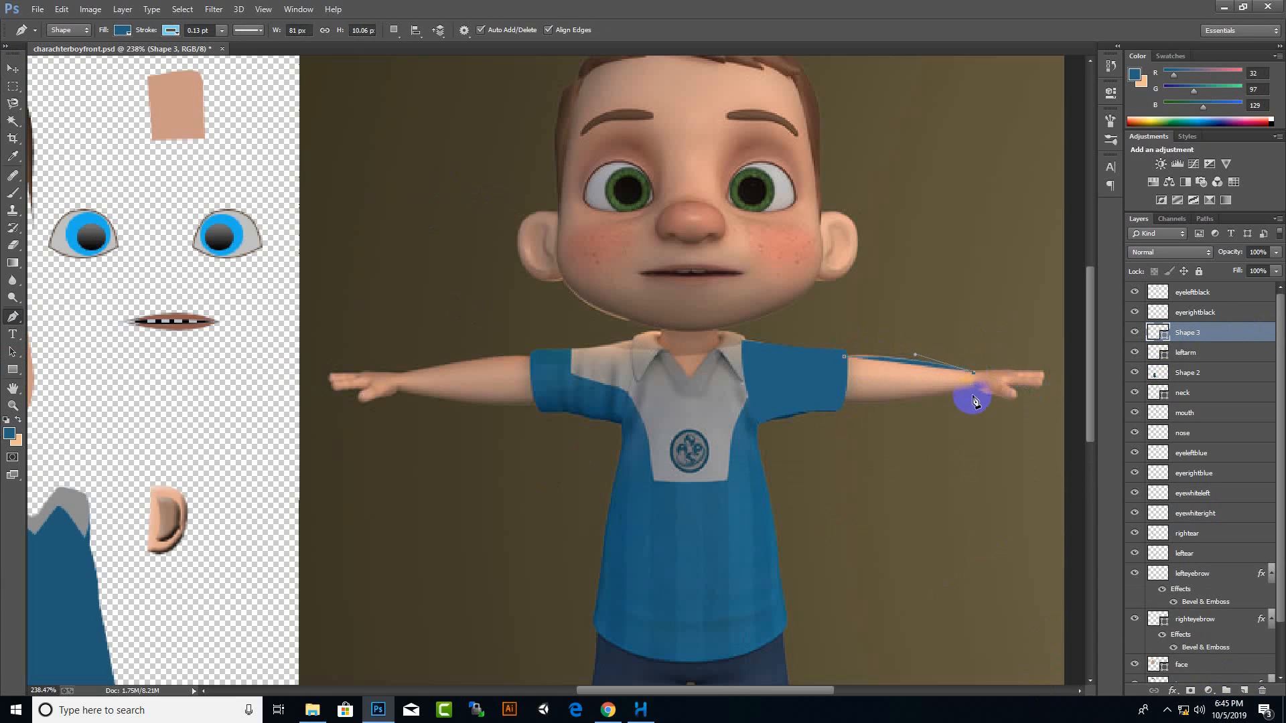
pyautogui.click(970, 399)
pyautogui.click(843, 405)
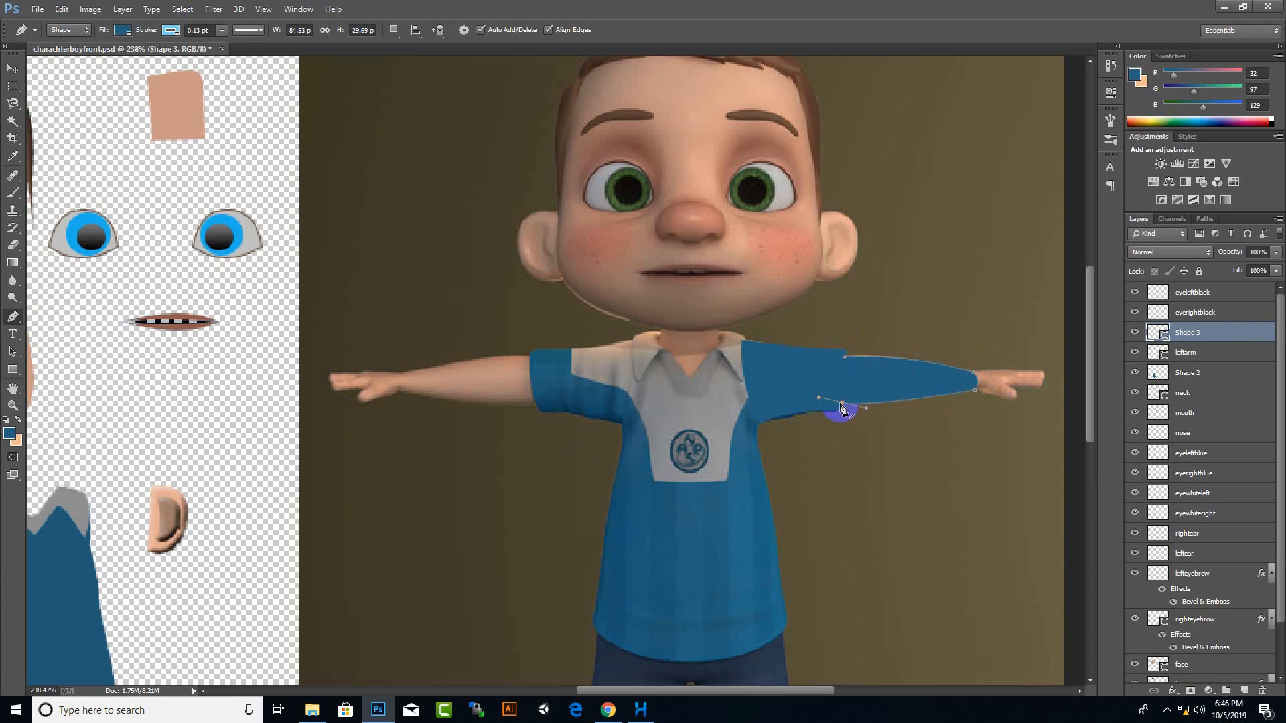
pyautogui.click(846, 358)
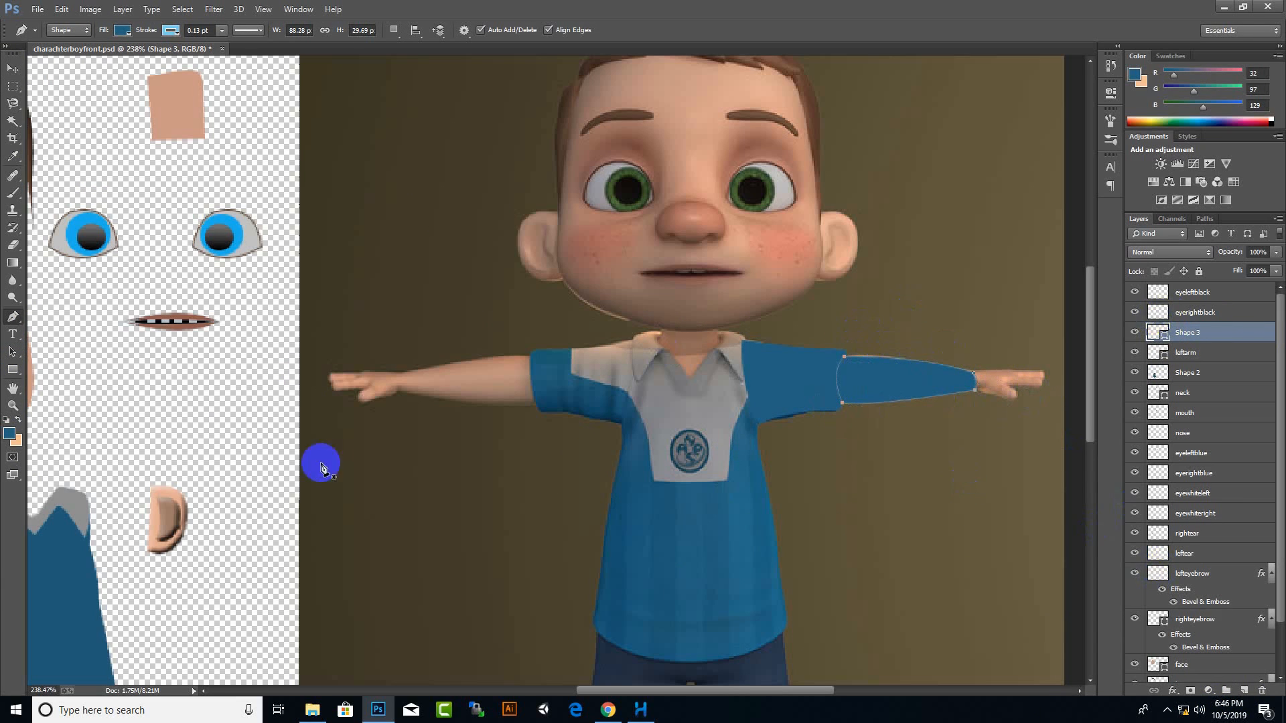
# Fill the forearm shape with skin color (RGB 194, 146, 123), remove its stroke and rename its layer leftforearm
pyautogui.click(10, 434)
pyautogui.click(488, 377)
pyautogui.click(1041, 493)
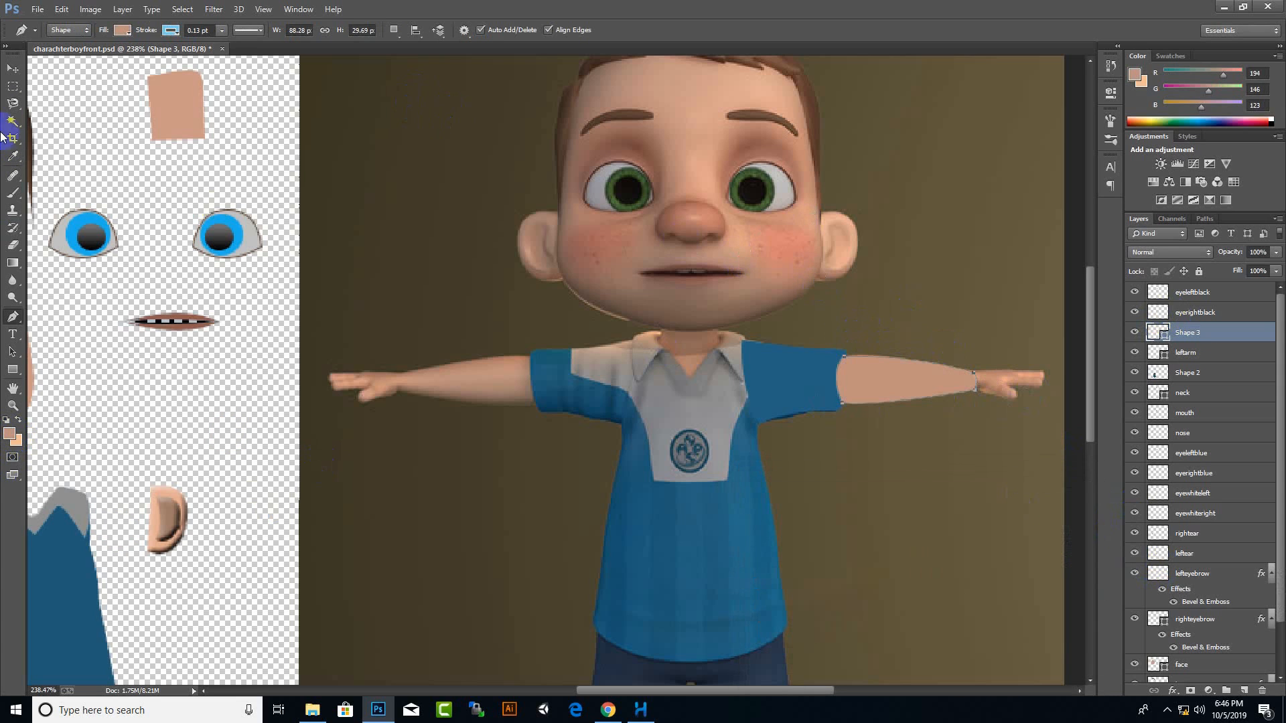
pyautogui.click(122, 30)
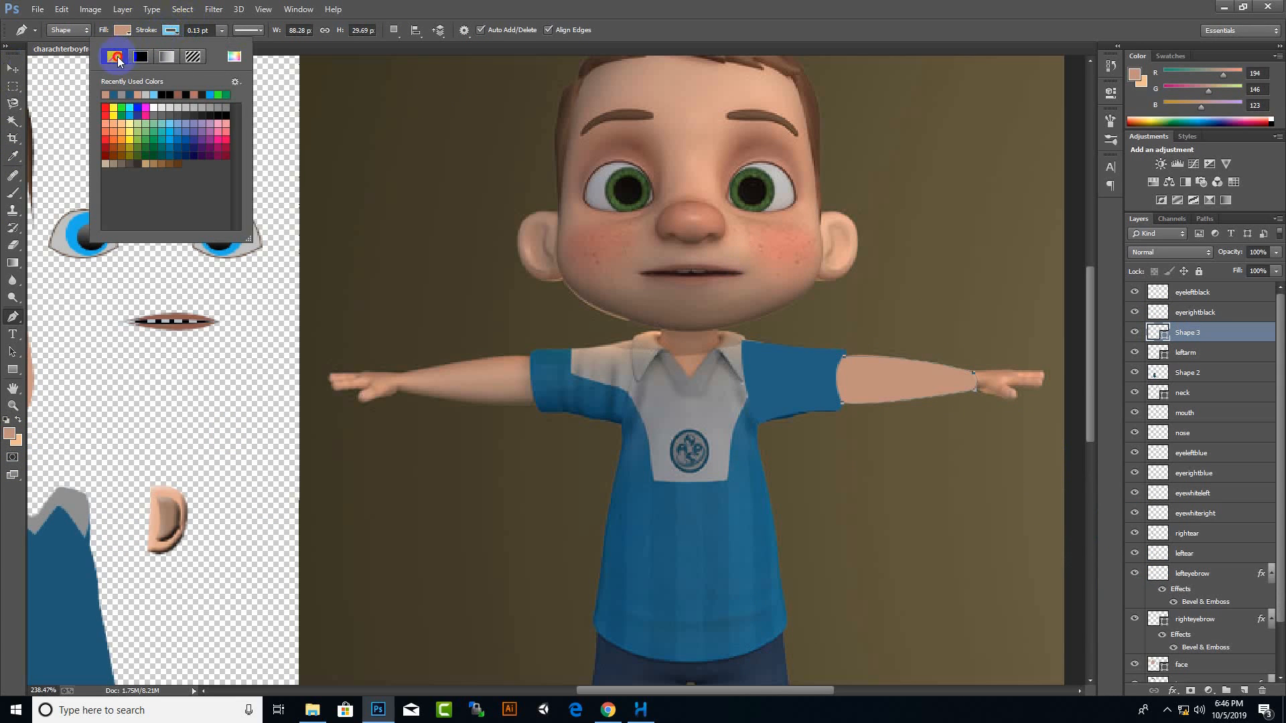
pyautogui.doubleClick(1189, 333)
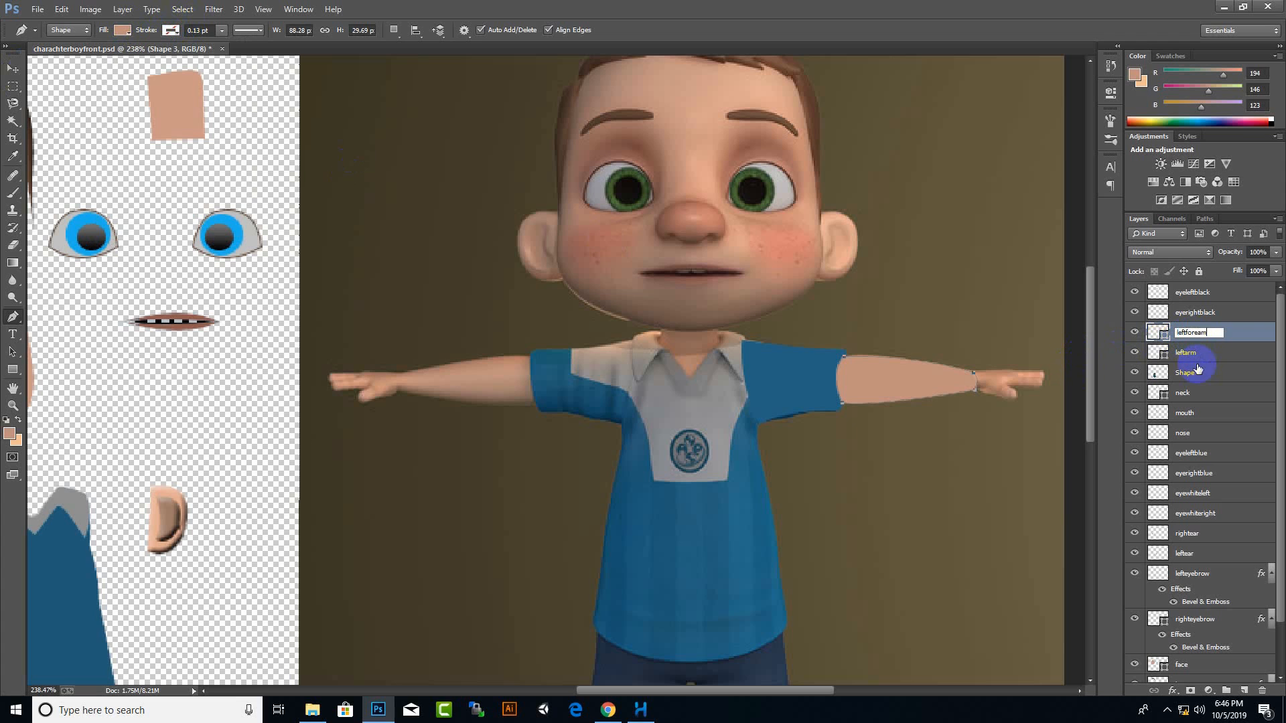
# Trace the left hand on a new layer as a closed Pen shape about 51 px wide and 19 px high, and name it handleft
pyautogui.click(1244, 690)
pyautogui.scroll(-5, 416, 375)
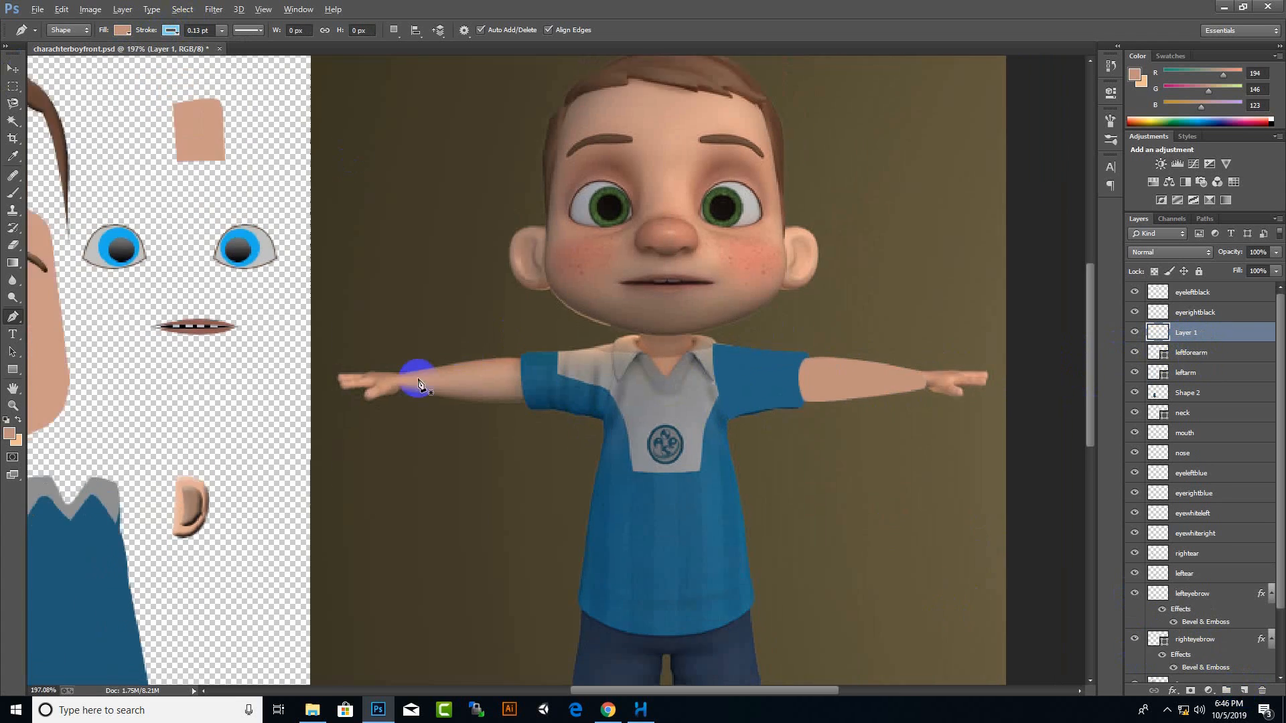
pyautogui.scroll(7, 744, 340)
pyautogui.scroll(2, 681, 368)
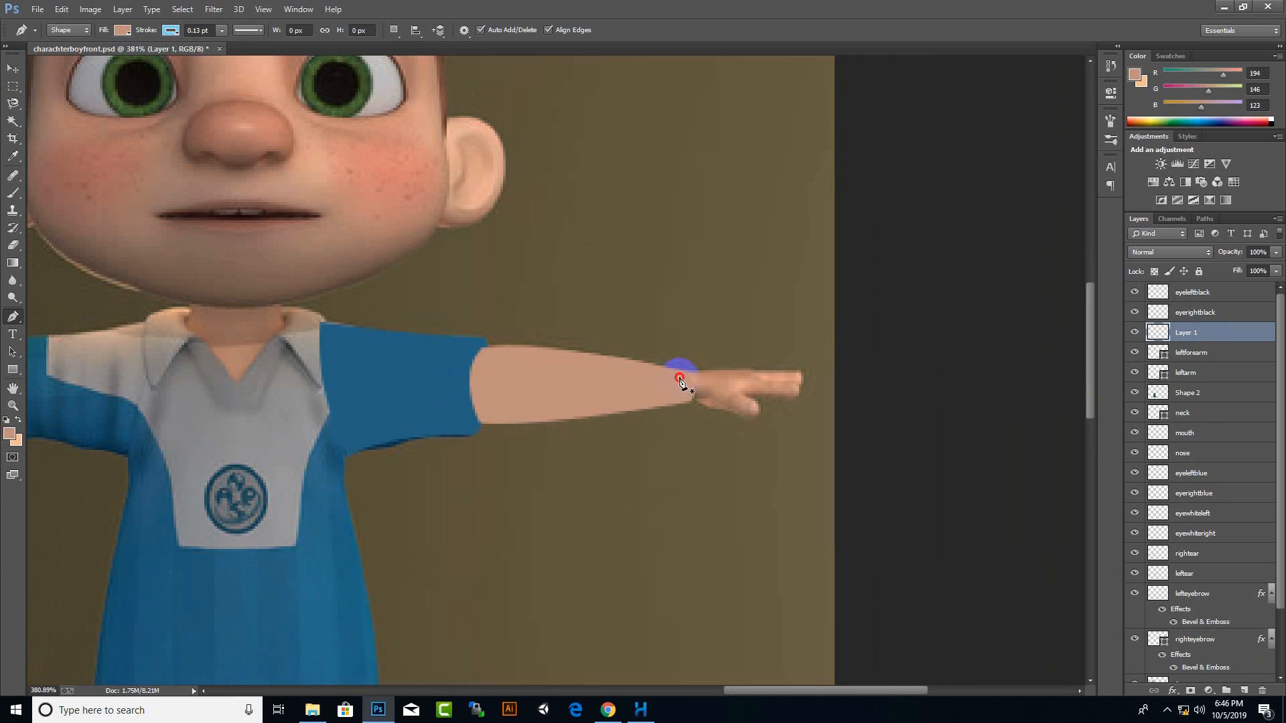
pyautogui.click(679, 376)
pyautogui.moveTo(800, 372); pyautogui.dragTo(834, 377)
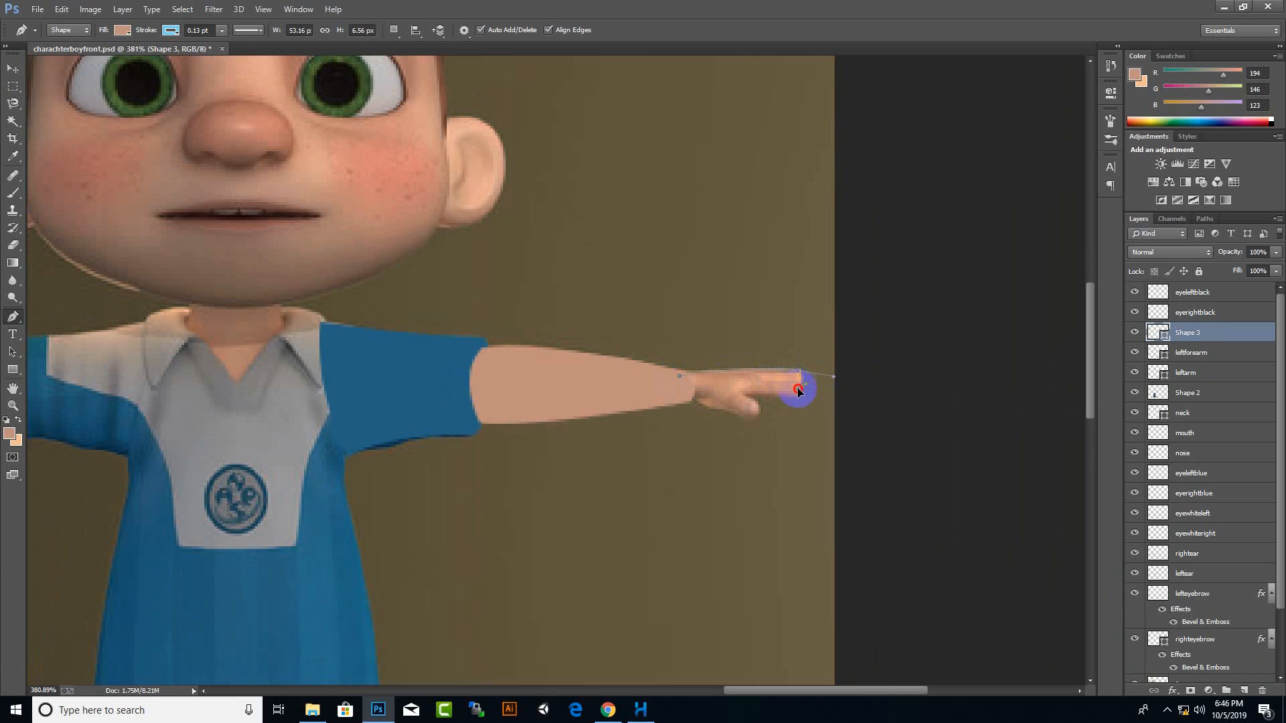
pyautogui.hotkey('ctrl', 'z')
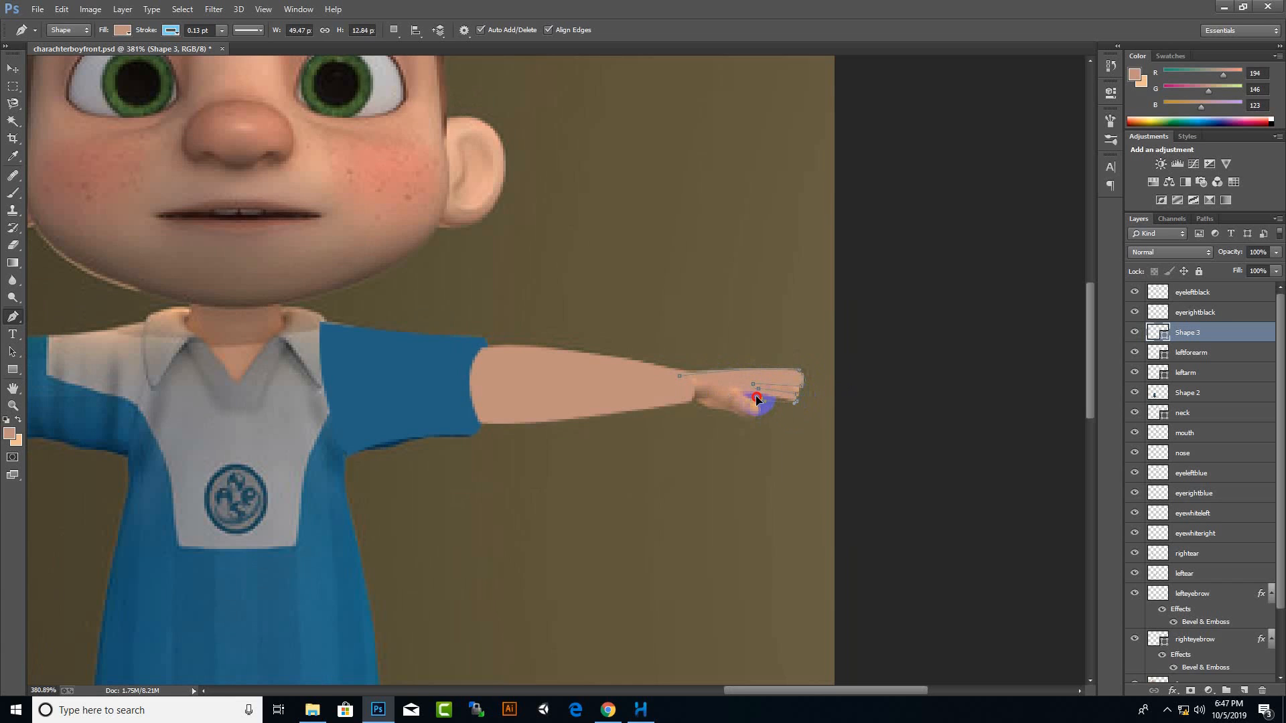
pyautogui.click(750, 419)
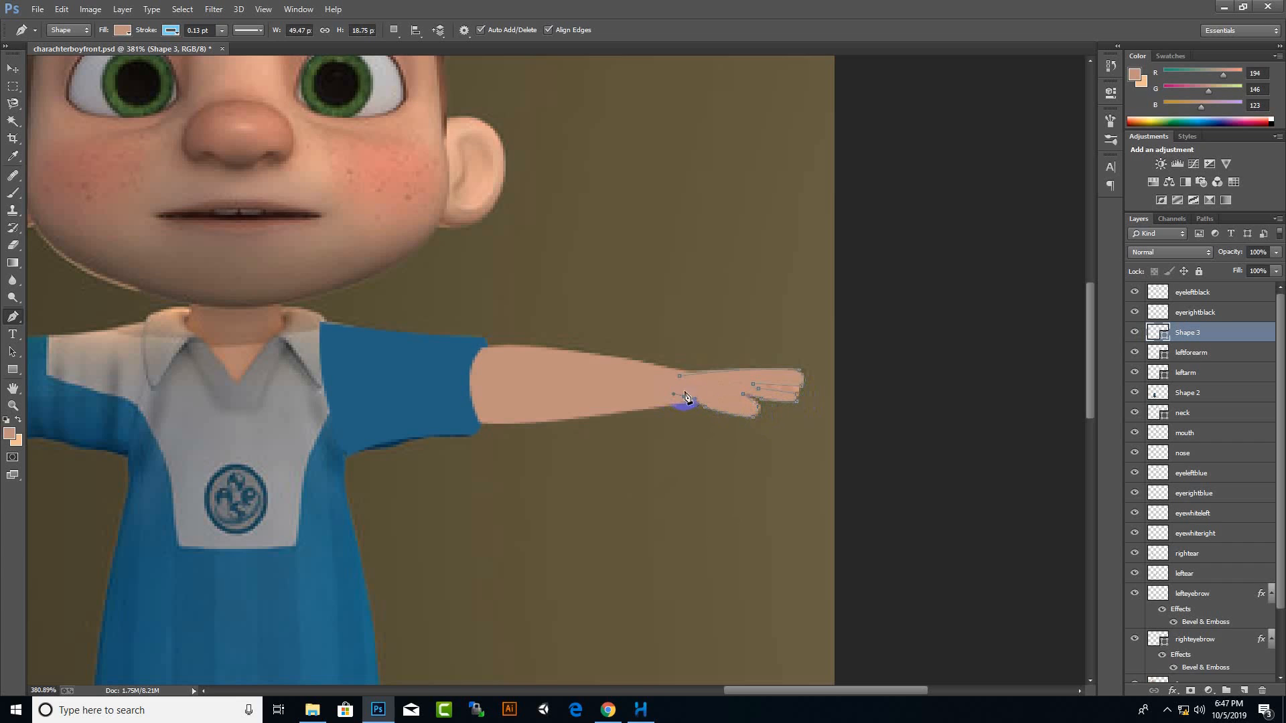
pyautogui.moveTo(681, 379); pyautogui.dragTo(685, 367)
pyautogui.doubleClick(1188, 333)
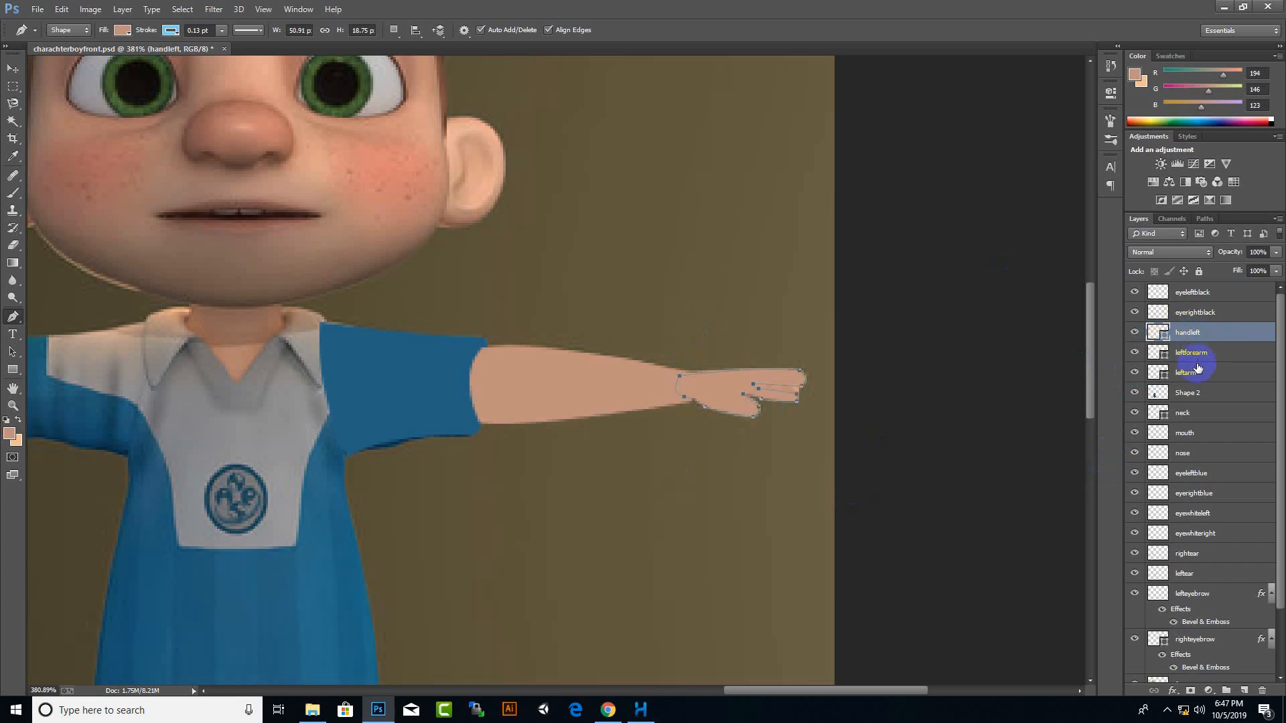
# Duplicate the handleft, leftforearm and leftarm layers together, placing the copies over the character's chest
pyautogui.keyDown('ctrl'); pyautogui.click(1186, 353); pyautogui.keyUp('ctrl')
pyautogui.keyDown('ctrl'); pyautogui.click(1186, 372); pyautogui.keyUp('ctrl')
pyautogui.click(12, 67)
pyautogui.scroll(-5, 979, 382)
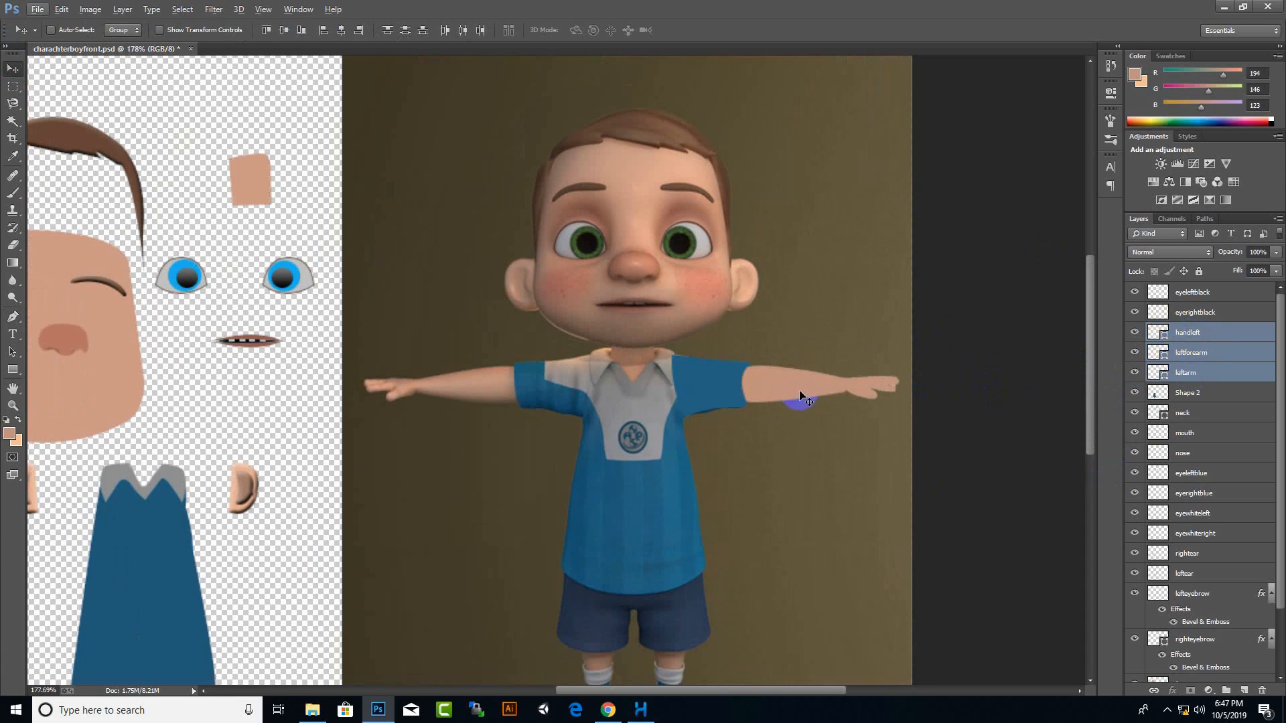
pyautogui.moveTo(831, 396); pyautogui.dragTo(727, 390)
pyautogui.hotkey('ctrl', 't')
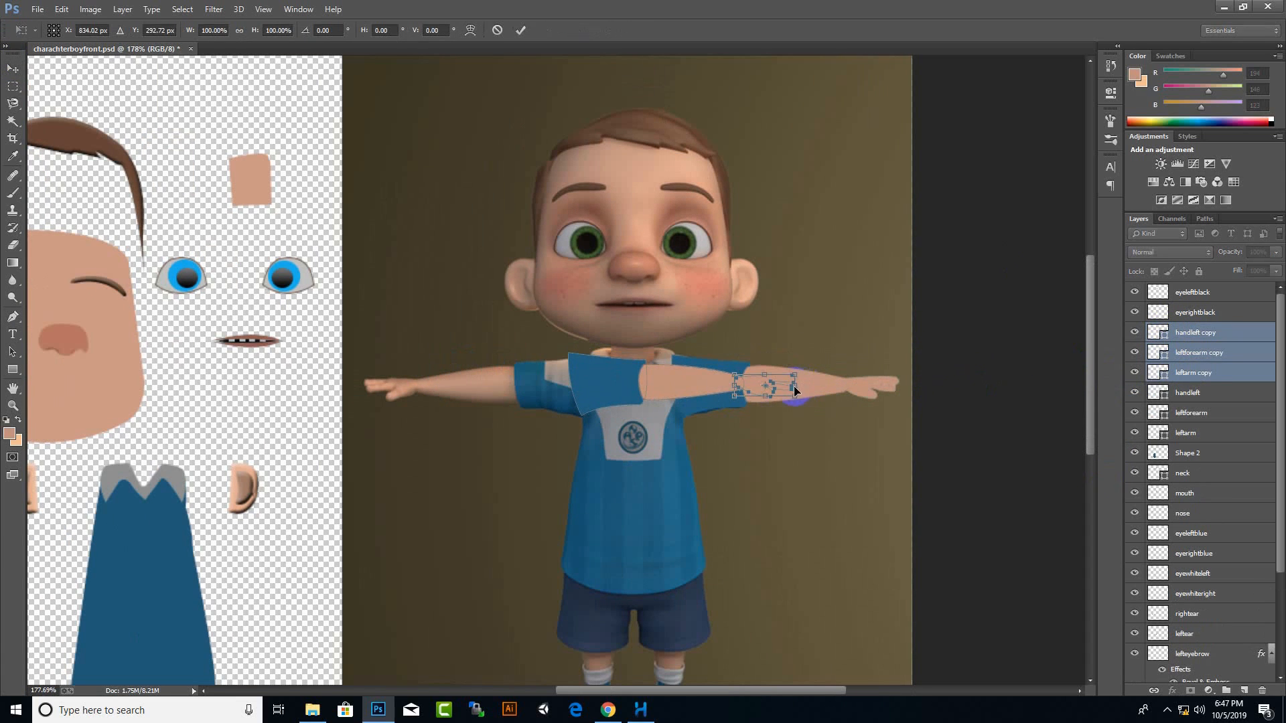
pyautogui.moveTo(793, 386); pyautogui.dragTo(576, 386)
pyautogui.hotkey('ctrl', 'z')
pyautogui.press('Escape')
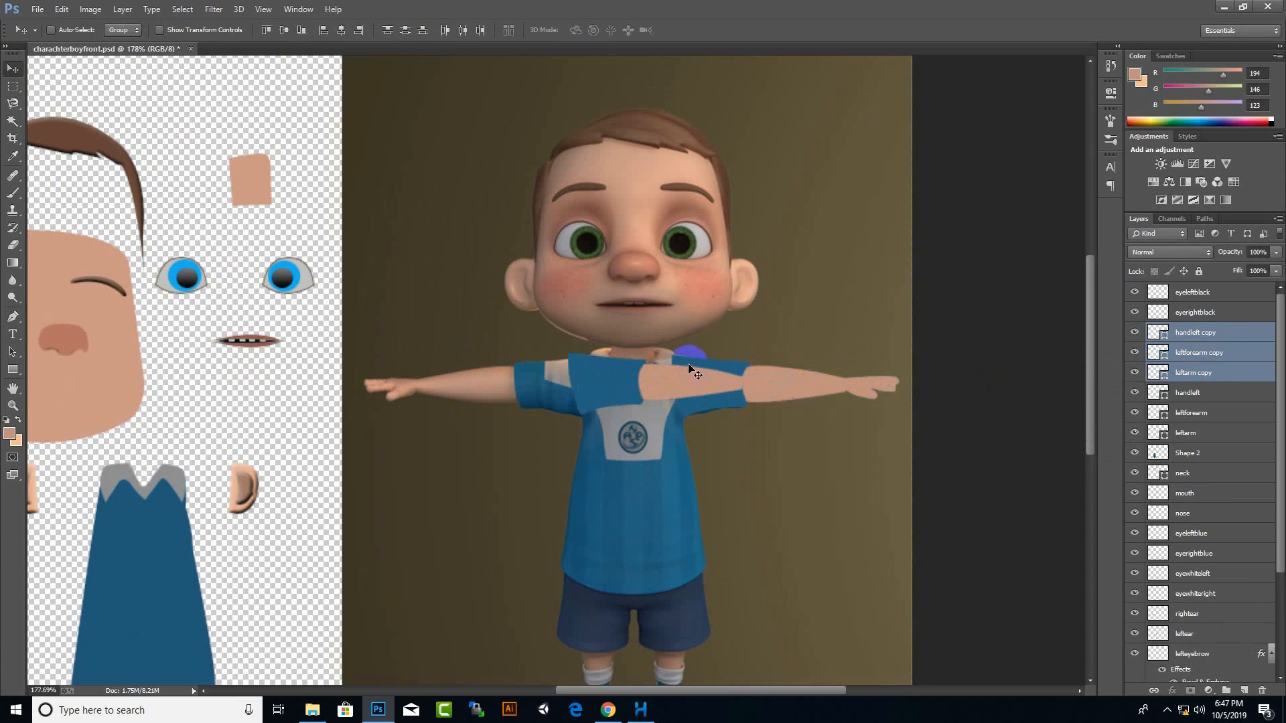
# Mirror the copied arm parts horizontally with Free Transform and fit them over the reference's right arm at about -100% width
pyautogui.hotkey('ctrl', 't')
pyautogui.moveTo(796, 386); pyautogui.dragTo(362, 384)
pyautogui.moveTo(572, 386); pyautogui.dragTo(596, 388)
pyautogui.moveTo(360, 384); pyautogui.dragTo(365, 384)
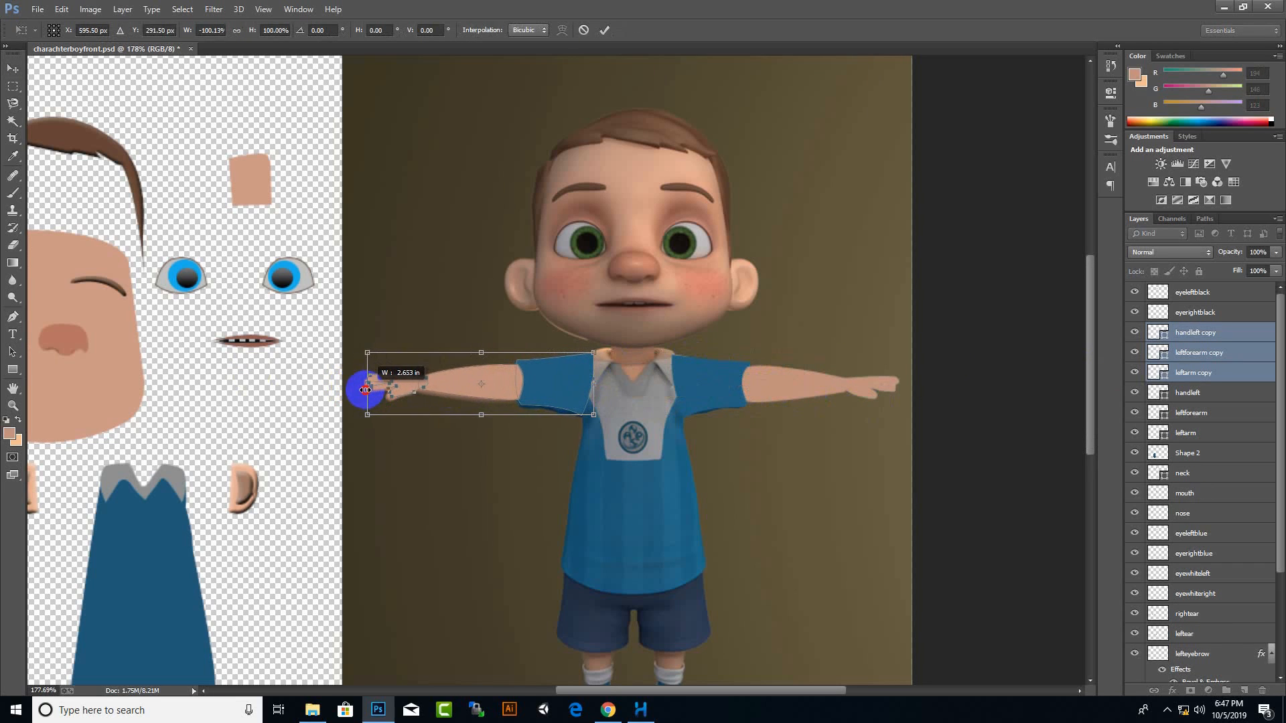
pyautogui.press('Return')
# Rename the copied hand, forearm and arm layers handright, rightforearm and rightarm
pyautogui.doubleClick(1197, 333)
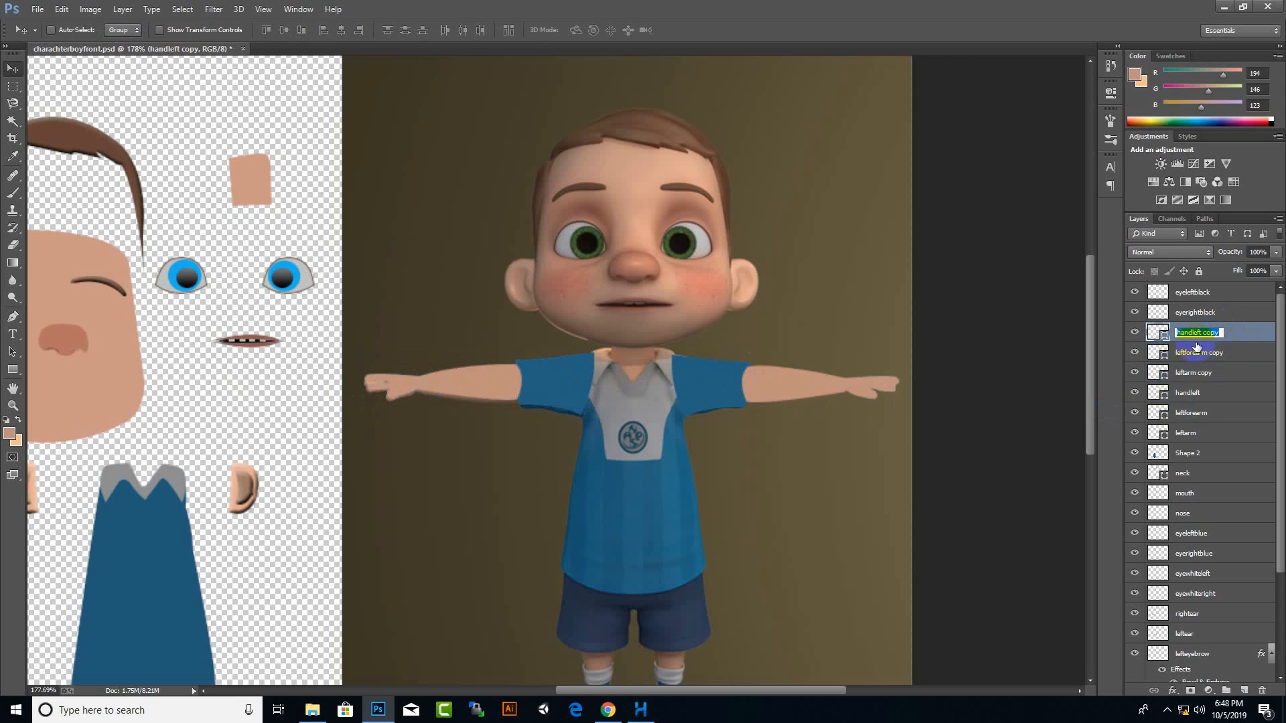
pyautogui.press('Return')
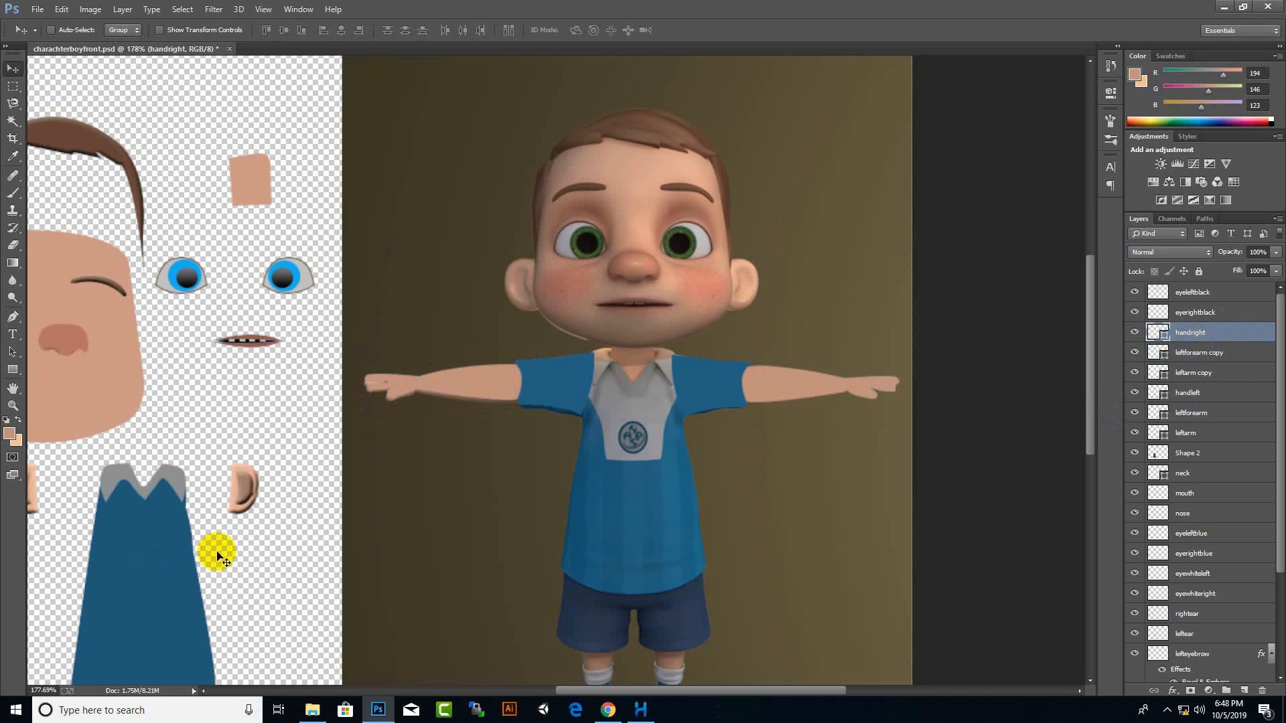
pyautogui.doubleClick(1206, 353)
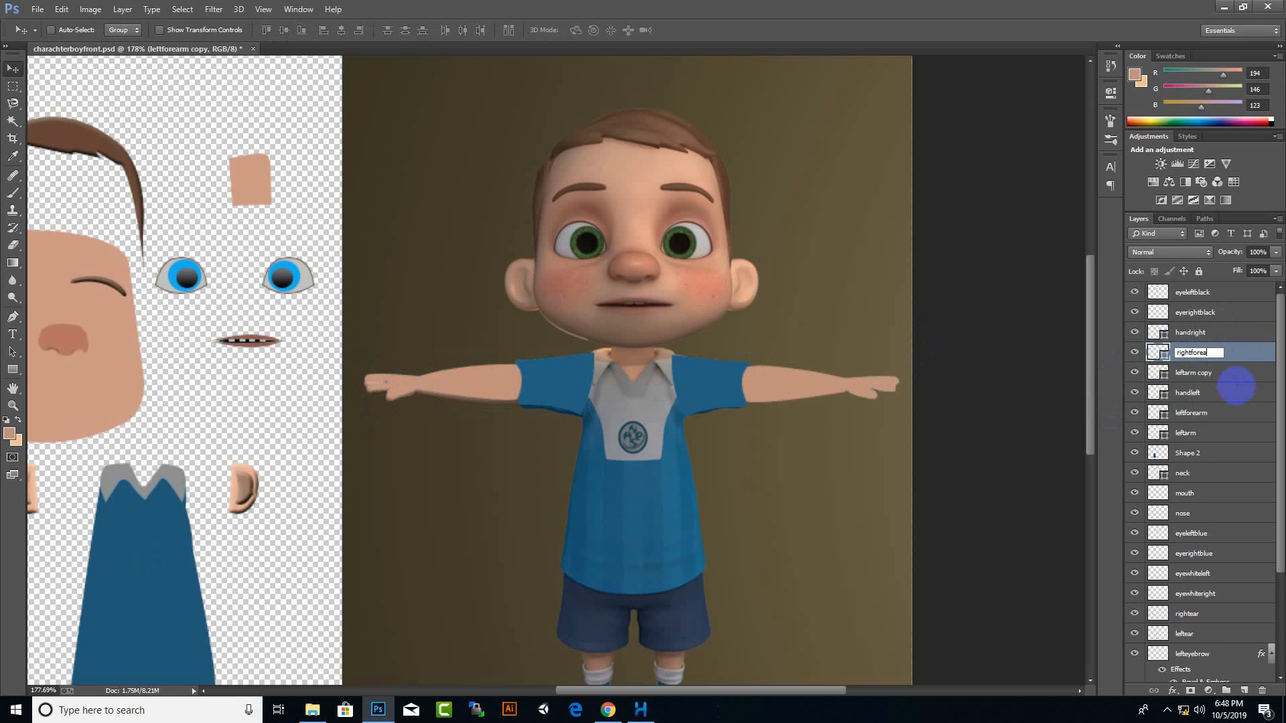
pyautogui.doubleClick(1202, 373)
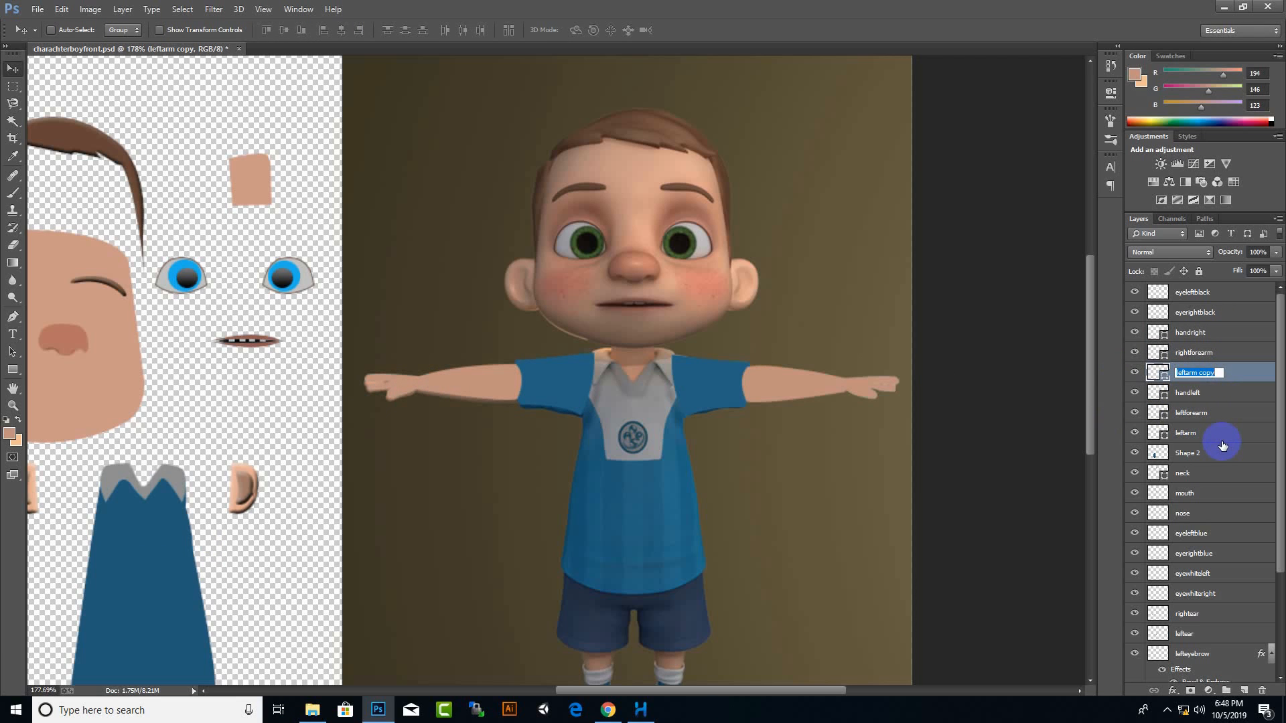
pyautogui.write('rightarm')
pyautogui.press('Return')
# Move all six arm, forearm and hand layers together beside the traced shirt, and shift the shirt between the two sleeves
pyautogui.scroll(-5, 879, 295)
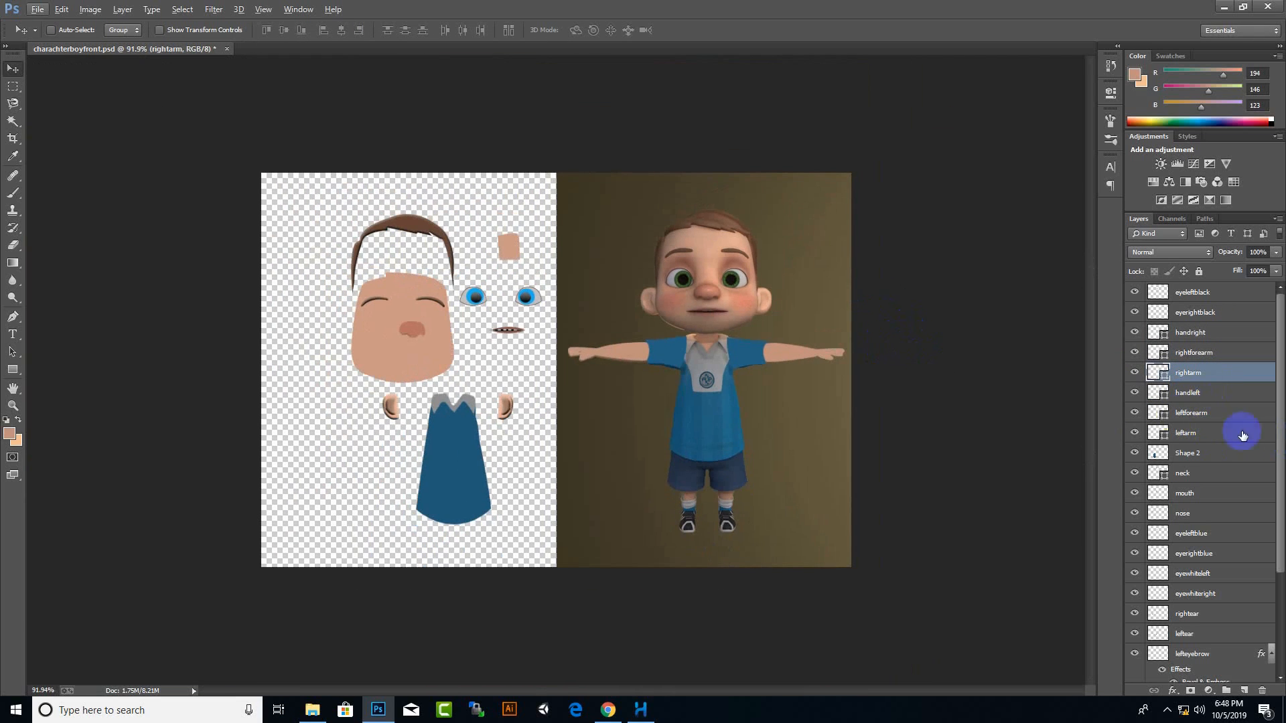
pyautogui.keyDown('ctrl'); pyautogui.click(1206, 355); pyautogui.keyUp('ctrl')
pyautogui.keyDown('shift'); pyautogui.click(1211, 319); pyautogui.keyUp('shift')
pyautogui.keyDown('ctrl'); pyautogui.click(1204, 317); pyautogui.keyUp('ctrl')
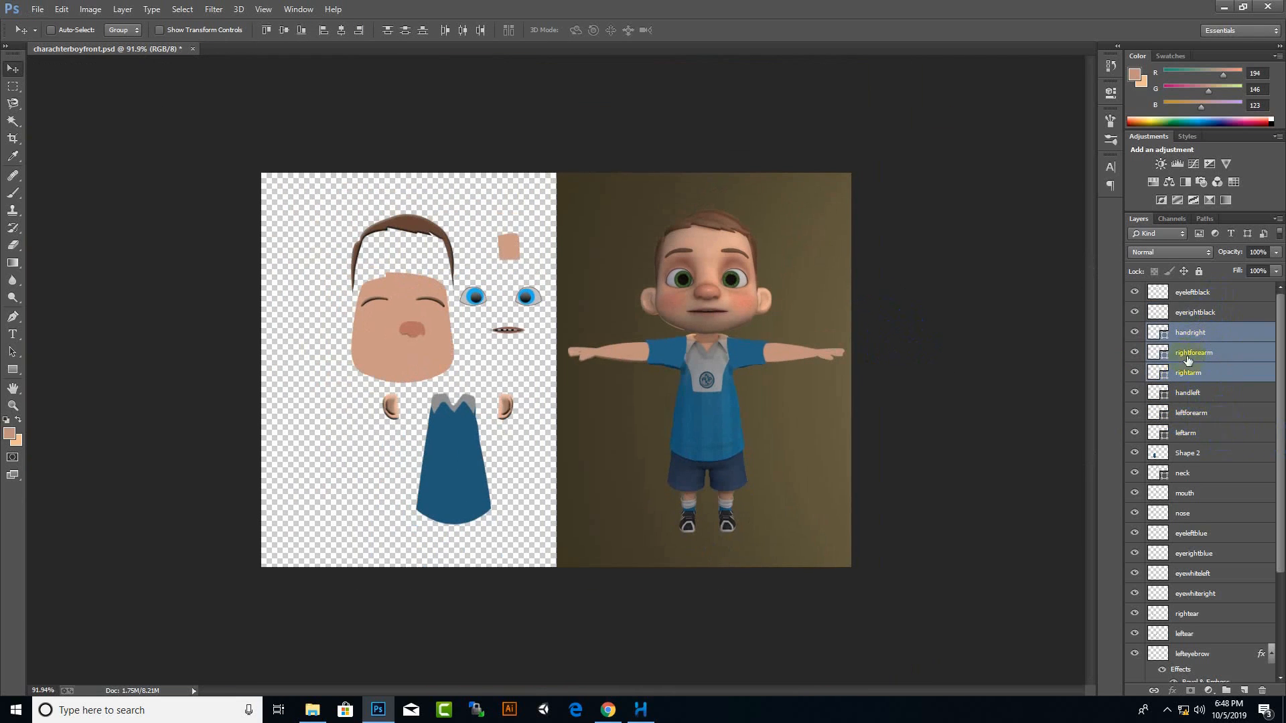
pyautogui.keyDown('ctrl'); pyautogui.click(1209, 410); pyautogui.keyUp('ctrl')
pyautogui.keyDown('ctrl'); pyautogui.click(1208, 395); pyautogui.keyUp('ctrl')
pyautogui.keyDown('ctrl'); pyautogui.click(1214, 434); pyautogui.keyUp('ctrl')
pyautogui.moveTo(767, 356); pyautogui.dragTo(496, 445)
pyautogui.moveTo(433, 487); pyautogui.dragTo(410, 514)
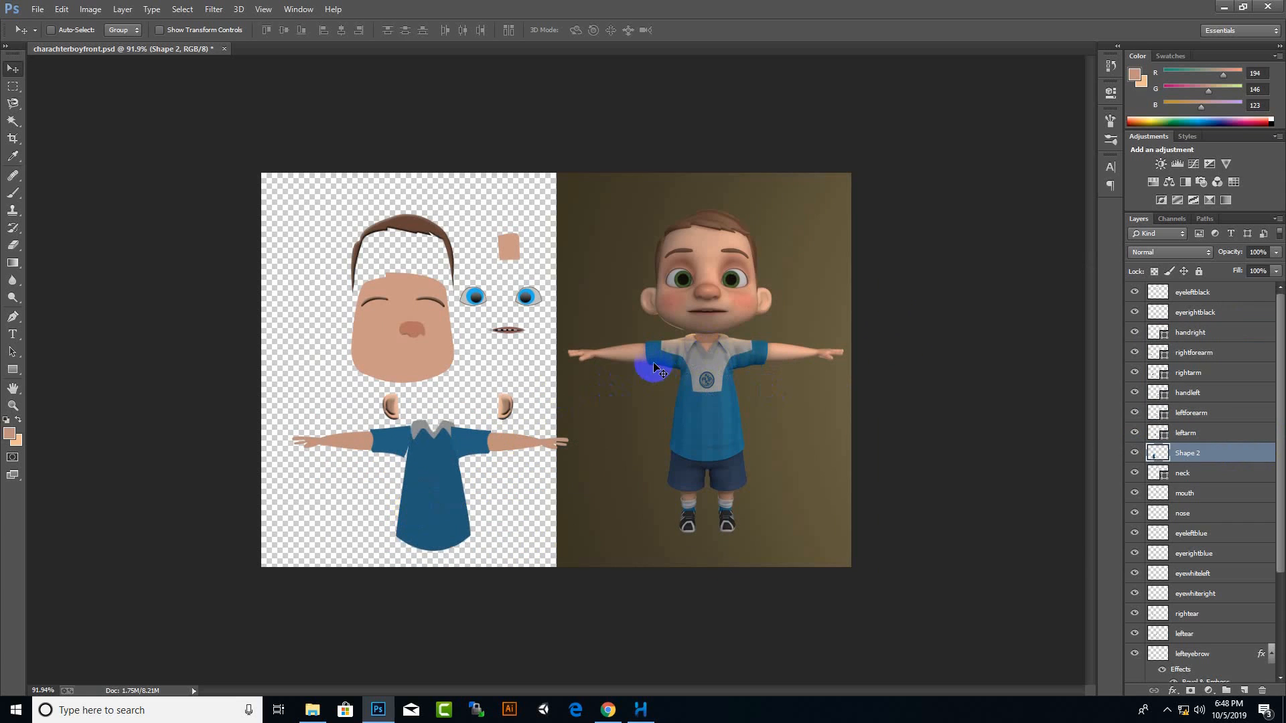
# Trace the right shorts leg as a closed Pen shape about 66 px wide and 68 px high, and rename its layer rightthigh
pyautogui.click(13, 316)
pyautogui.scroll(2, 752, 460)
pyautogui.click(718, 491)
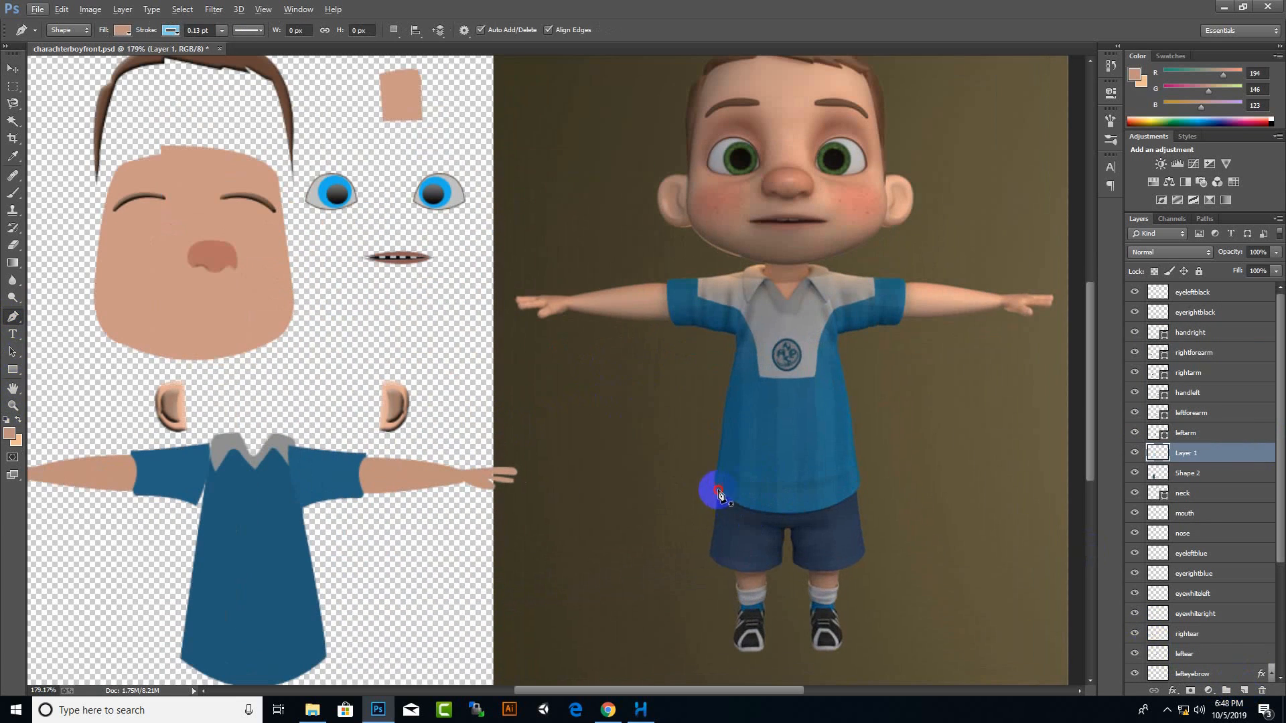
pyautogui.click(710, 554)
pyautogui.moveTo(783, 566)
pyautogui.mouseDown()
pyautogui.moveTo(833, 525)
pyautogui.moveTo(787, 550)
pyautogui.mouseUp()
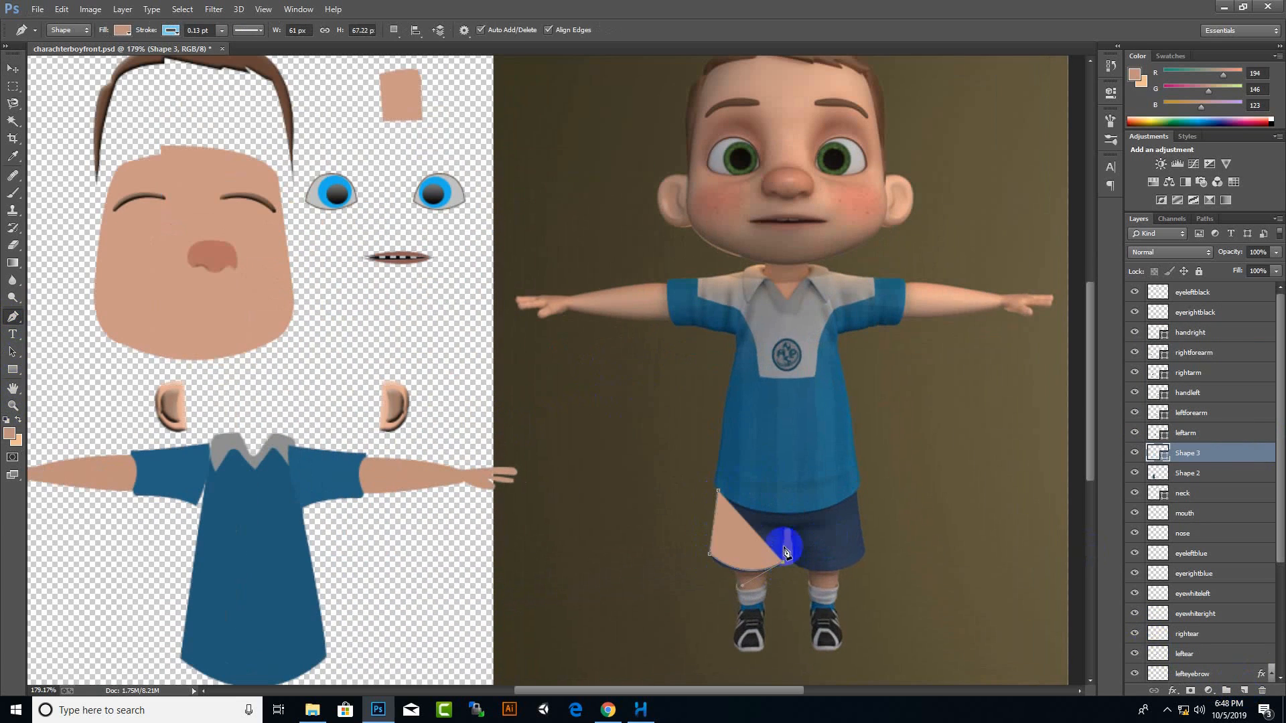
pyautogui.click(789, 506)
pyautogui.click(718, 493)
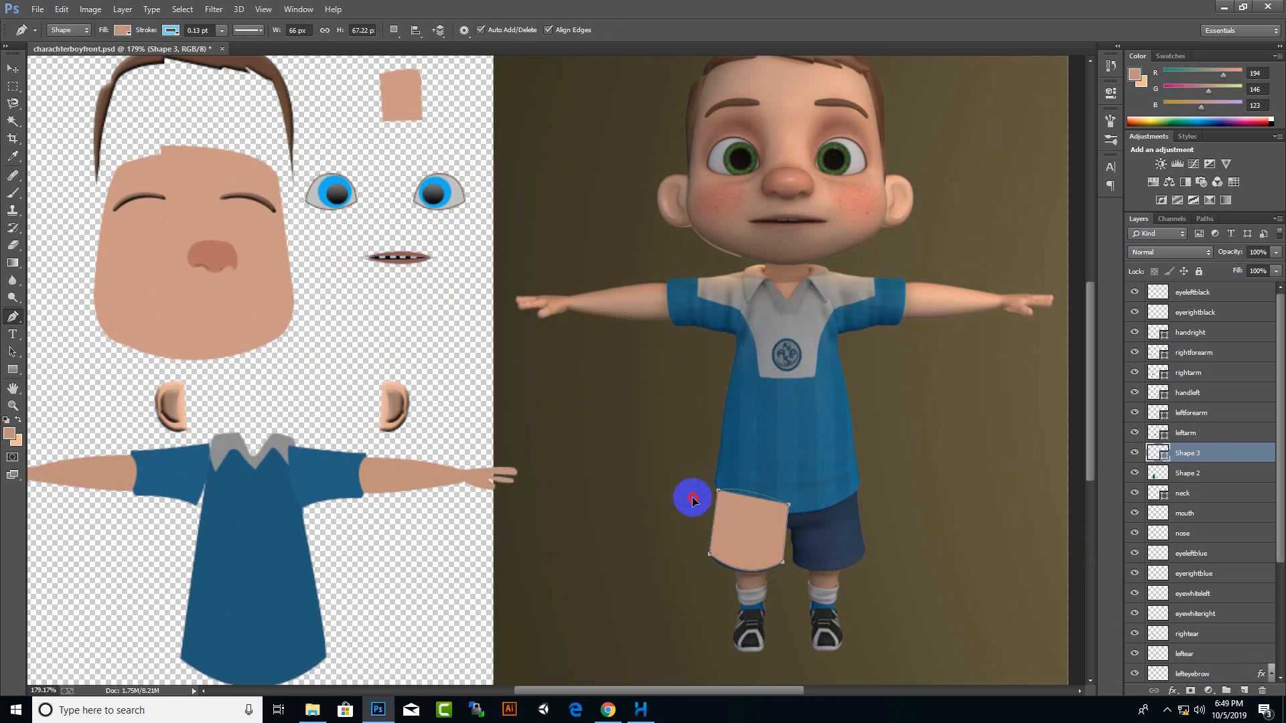
pyautogui.moveTo(693, 499); pyautogui.dragTo(693, 499)
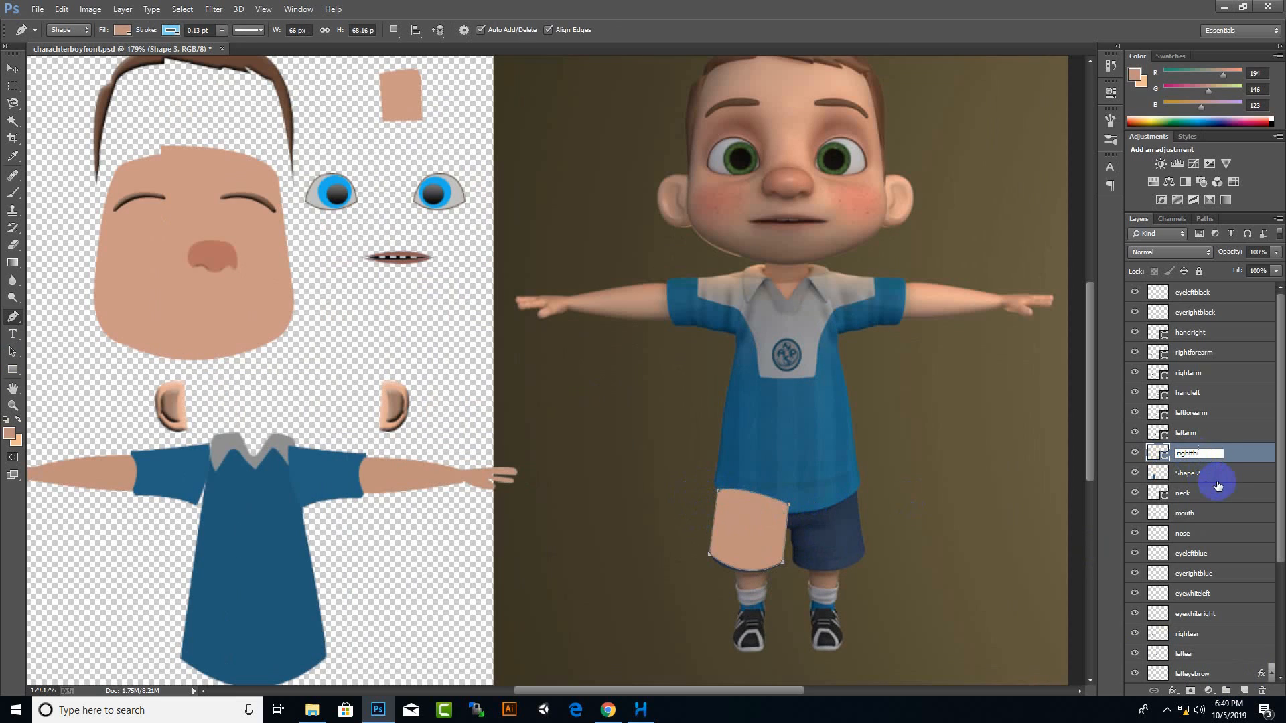
# Move the right thigh shape off the reference, nudge the traced shirt toward the right arm, and rename the shirt layer body
pyautogui.click(15, 69)
pyautogui.moveTo(745, 613); pyautogui.dragTo(632, 611)
pyautogui.click(1253, 476)
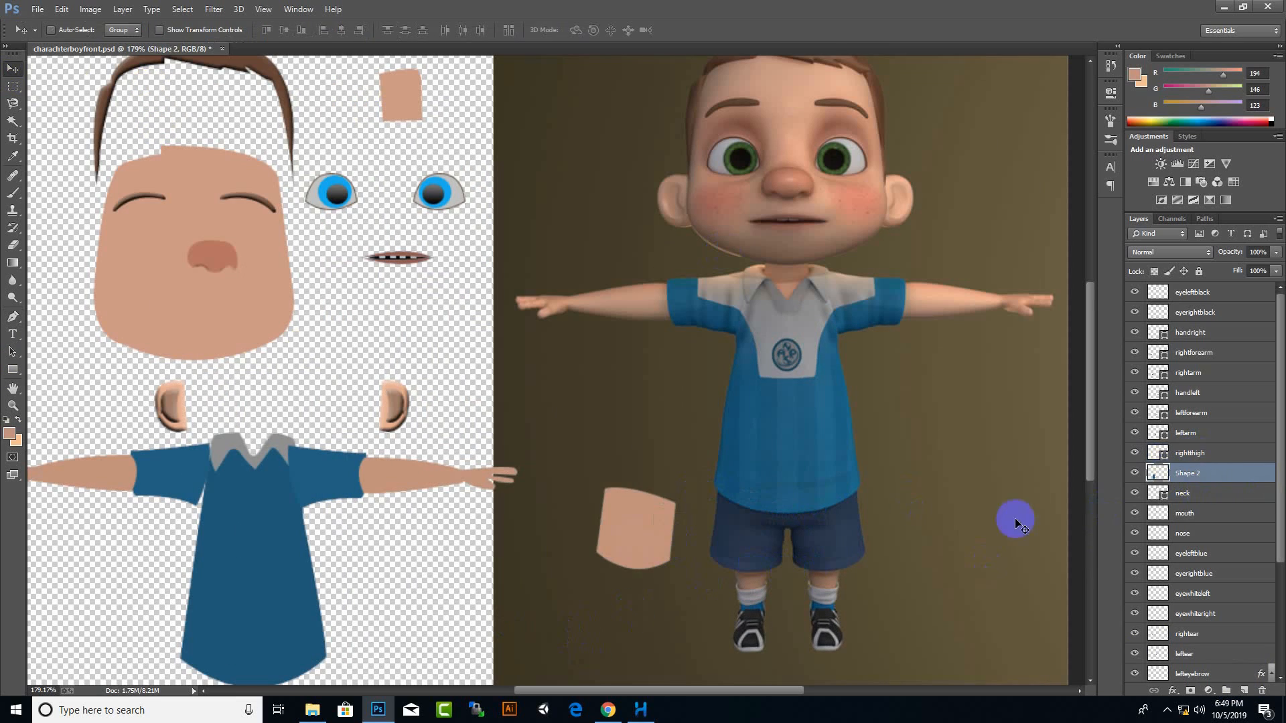
pyautogui.moveTo(873, 529)
pyautogui.mouseDown()
pyautogui.moveTo(925, 539)
pyautogui.moveTo(852, 524)
pyautogui.mouseUp()
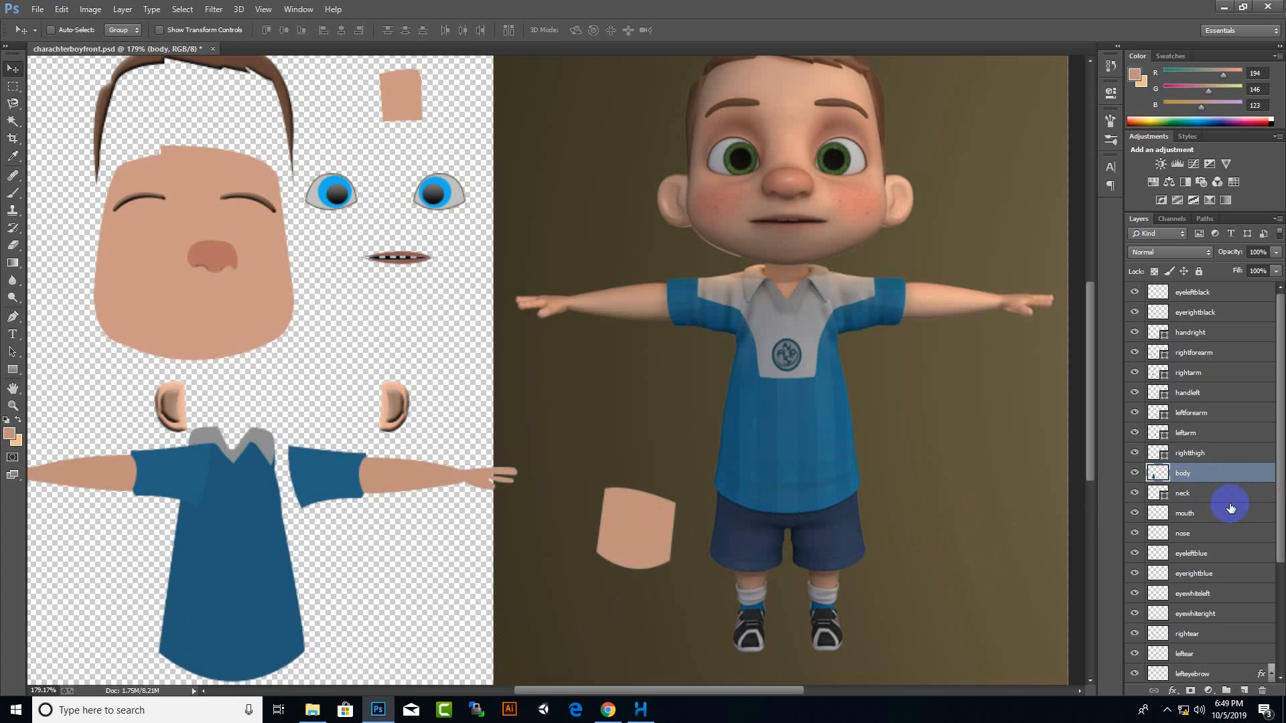
# Move the rightthigh shape back over the reference character's right shorts leg
pyautogui.rightClick(655, 509)
pyautogui.click(670, 516)
pyautogui.moveTo(670, 519); pyautogui.dragTo(781, 524)
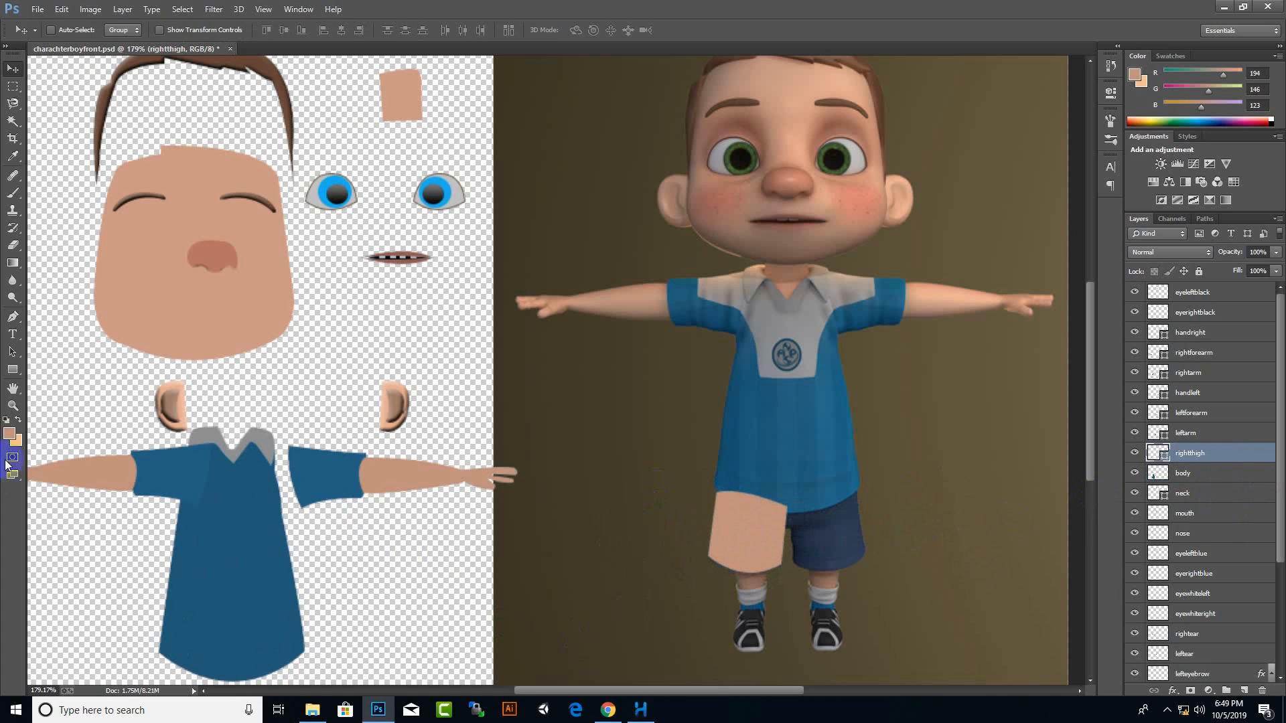
# Fill the rightthigh shape with dark blue (RGB 14, 55, 77), derived from the sampled shirt color
pyautogui.click(10, 433)
pyautogui.click(235, 519)
pyautogui.click(1052, 493)
pyautogui.click(10, 433)
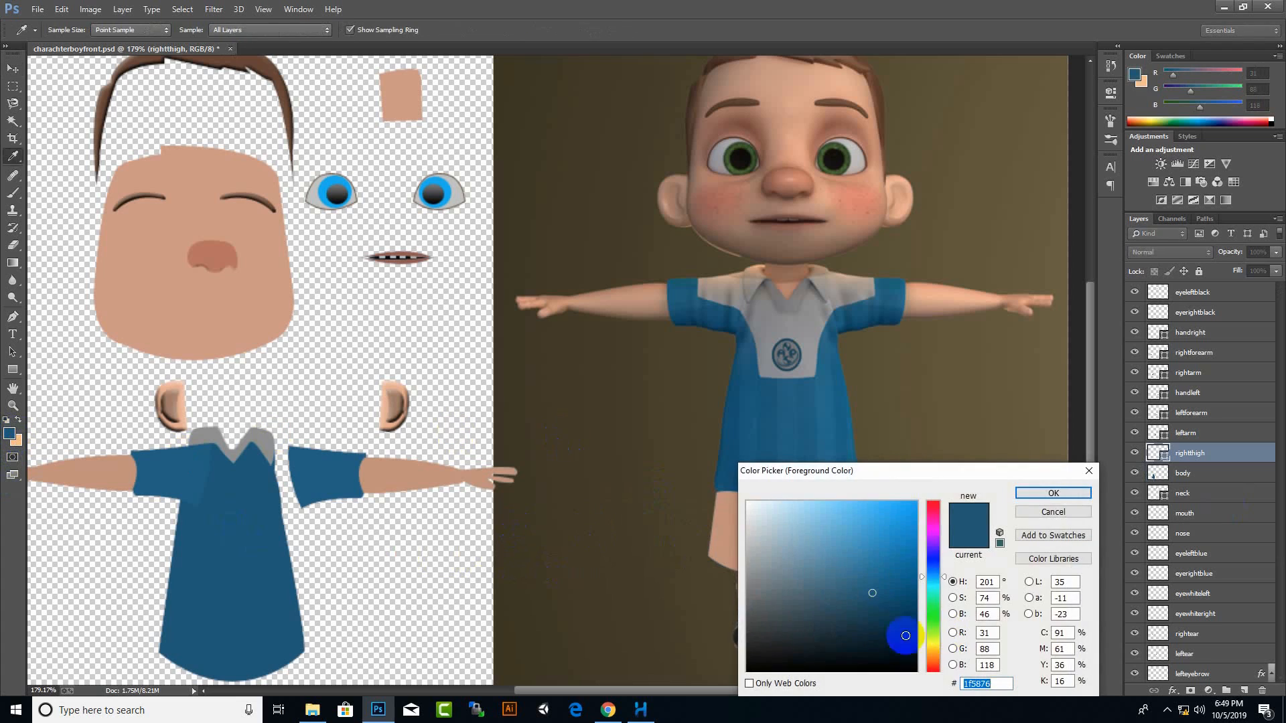
pyautogui.moveTo(906, 635); pyautogui.dragTo(887, 620)
pyautogui.click(1072, 494)
pyautogui.hotkey('alt', 'BackSpace')
pyautogui.keyDown('alt'); pyautogui.moveTo(744, 528); pyautogui.dragTo(839, 529); pyautogui.keyUp('alt')
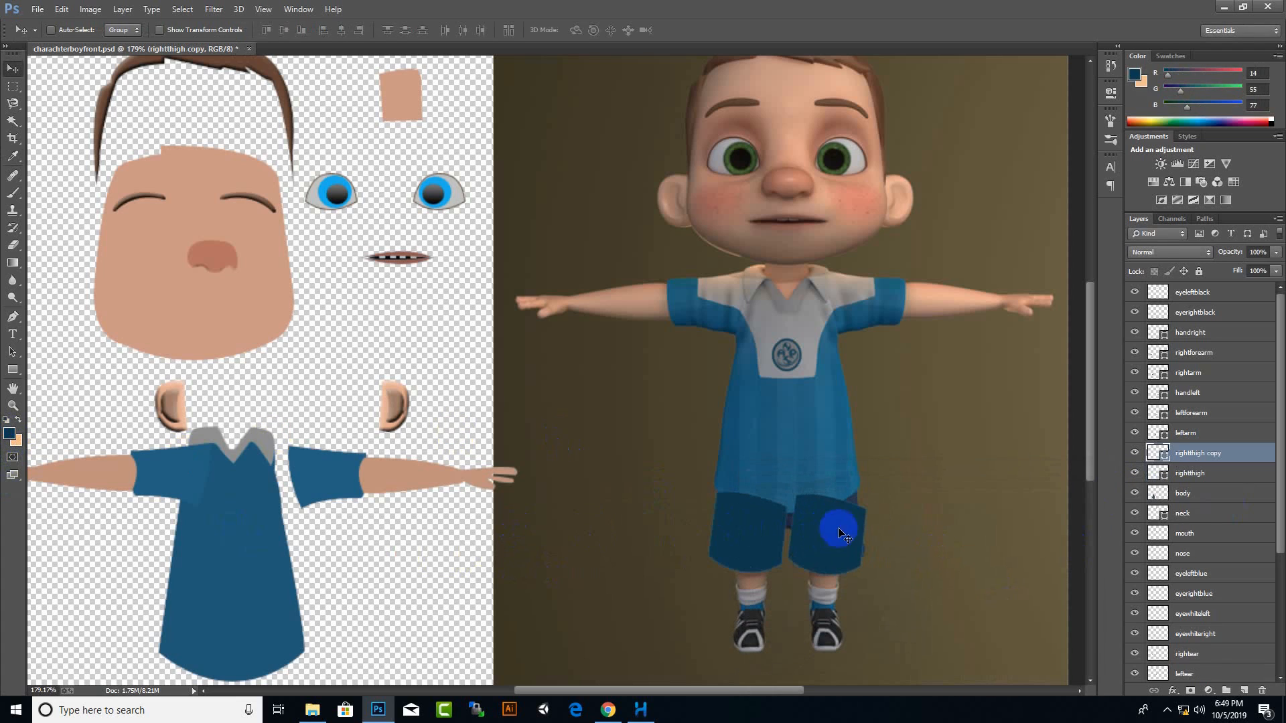
pyautogui.hotkey('ctrl', 't')
pyautogui.moveTo(875, 583); pyautogui.dragTo(927, 539)
pyautogui.press('Escape')
pyautogui.press('Delete')
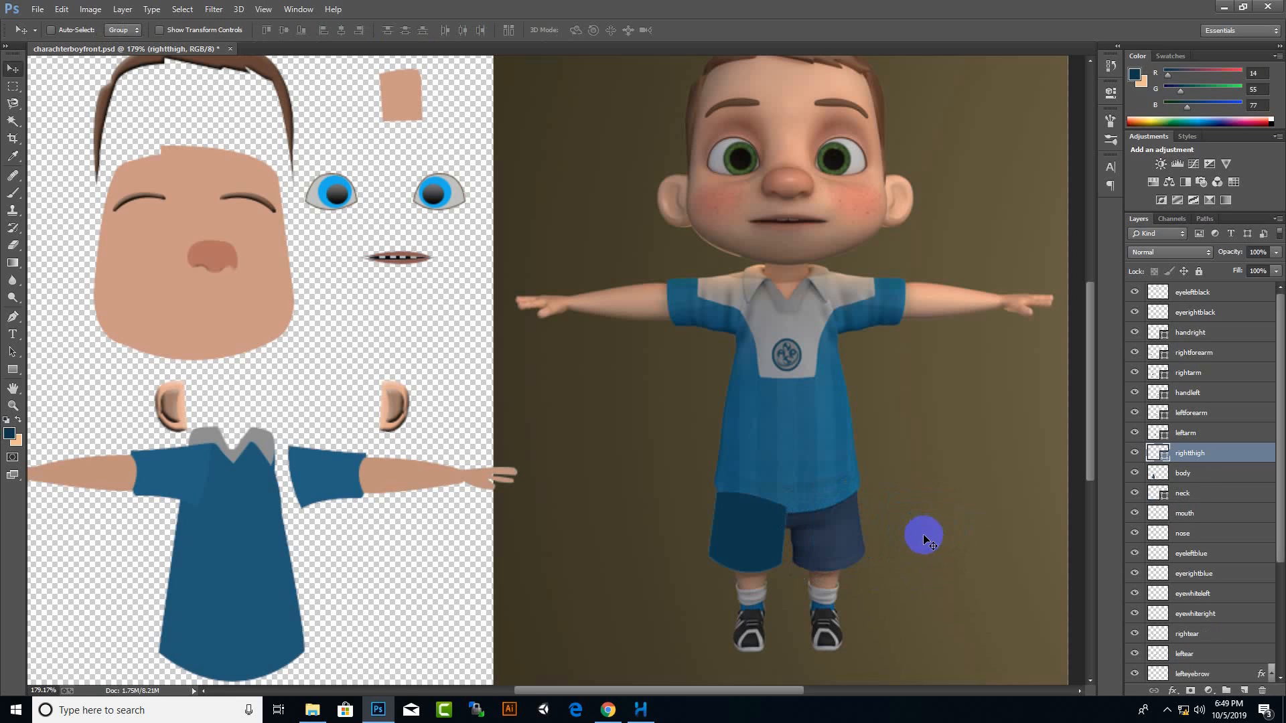
# Trace the right lower leg from shorts hem to sock as a closed Pen shape about 29 px wide and 32 px high
pyautogui.click(13, 319)
pyautogui.scroll(3, 840, 630)
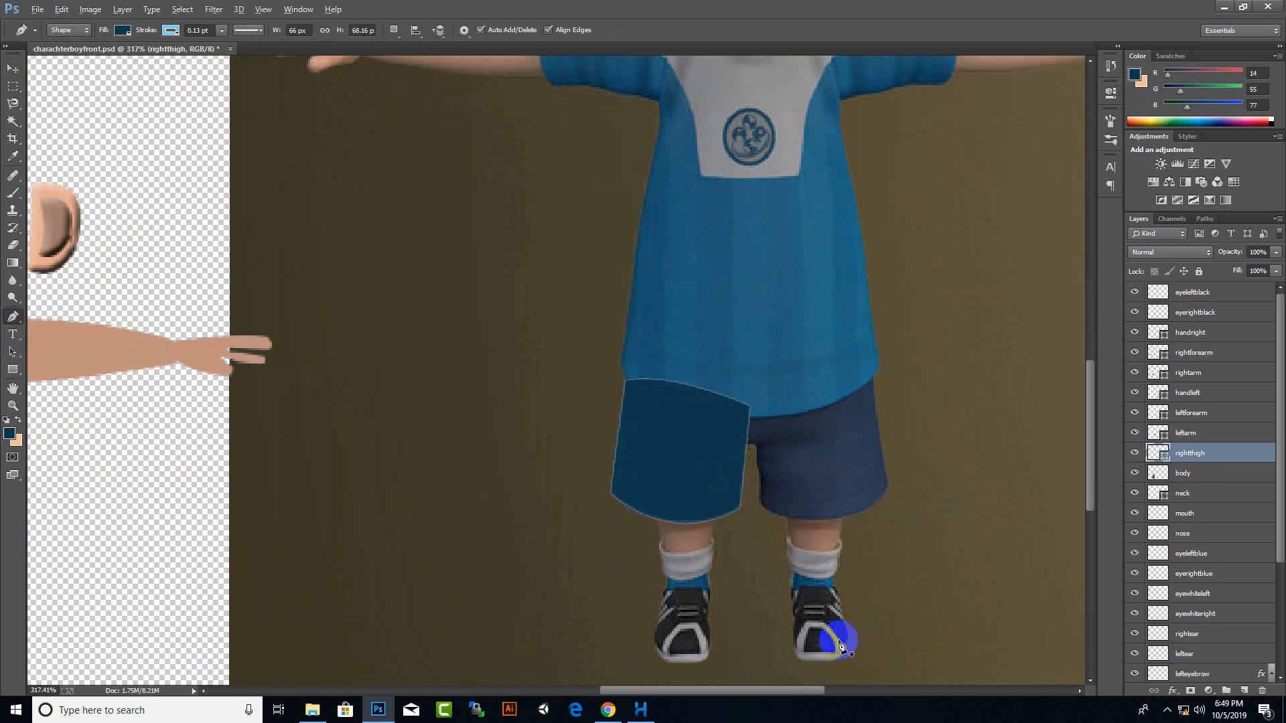
pyautogui.click(657, 512)
pyautogui.moveTo(717, 520); pyautogui.dragTo(720, 533)
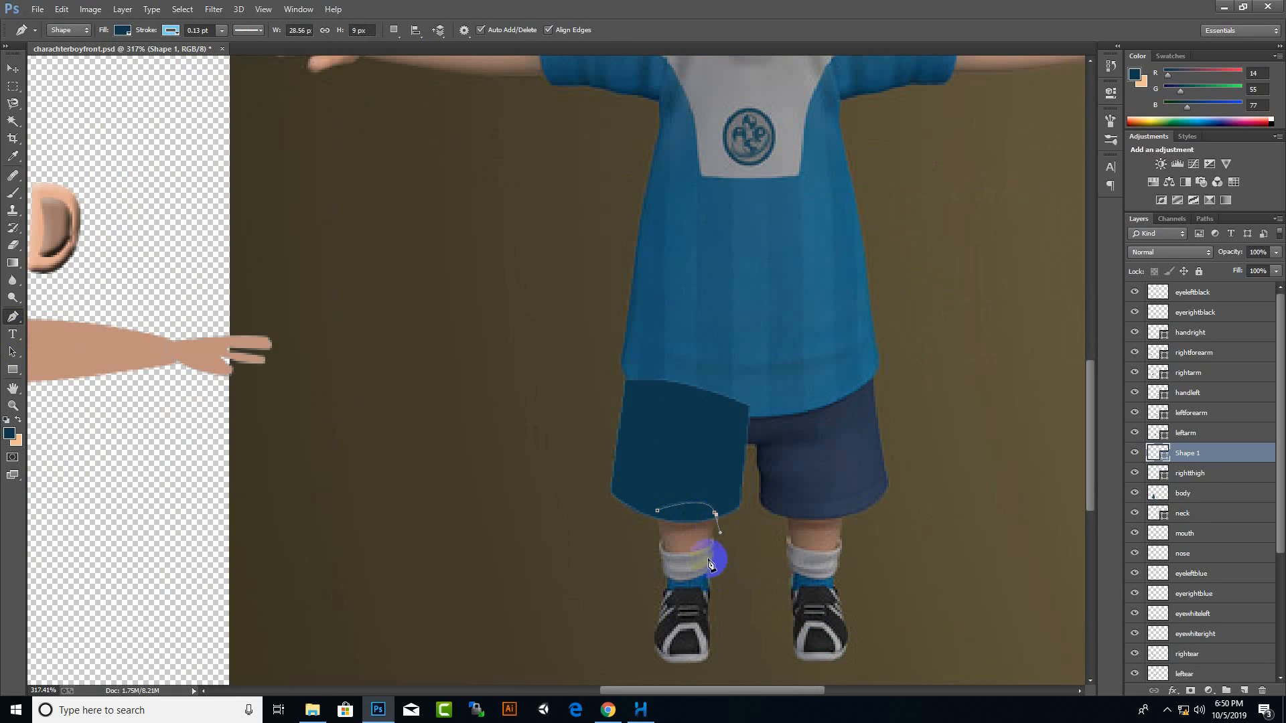
pyautogui.keyDown('alt'); pyautogui.click(665, 566); pyautogui.keyUp('alt')
pyautogui.moveTo(647, 551); pyautogui.dragTo(656, 463)
# Fill the lower leg shape with the sampled leg skin color (RGB 147, 110, 91) and rename its layer rightleg
pyautogui.click(10, 432)
pyautogui.moveTo(868, 473); pyautogui.dragTo(762, 587)
pyautogui.click(831, 529)
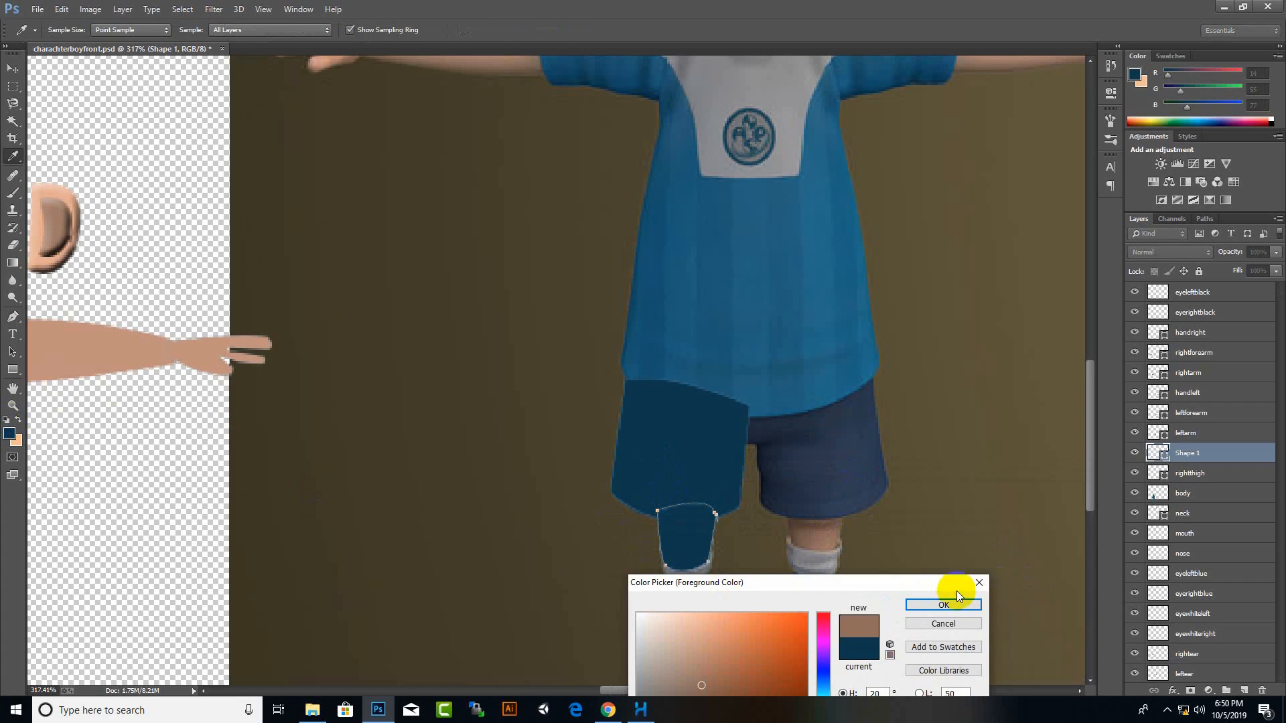
pyautogui.click(955, 603)
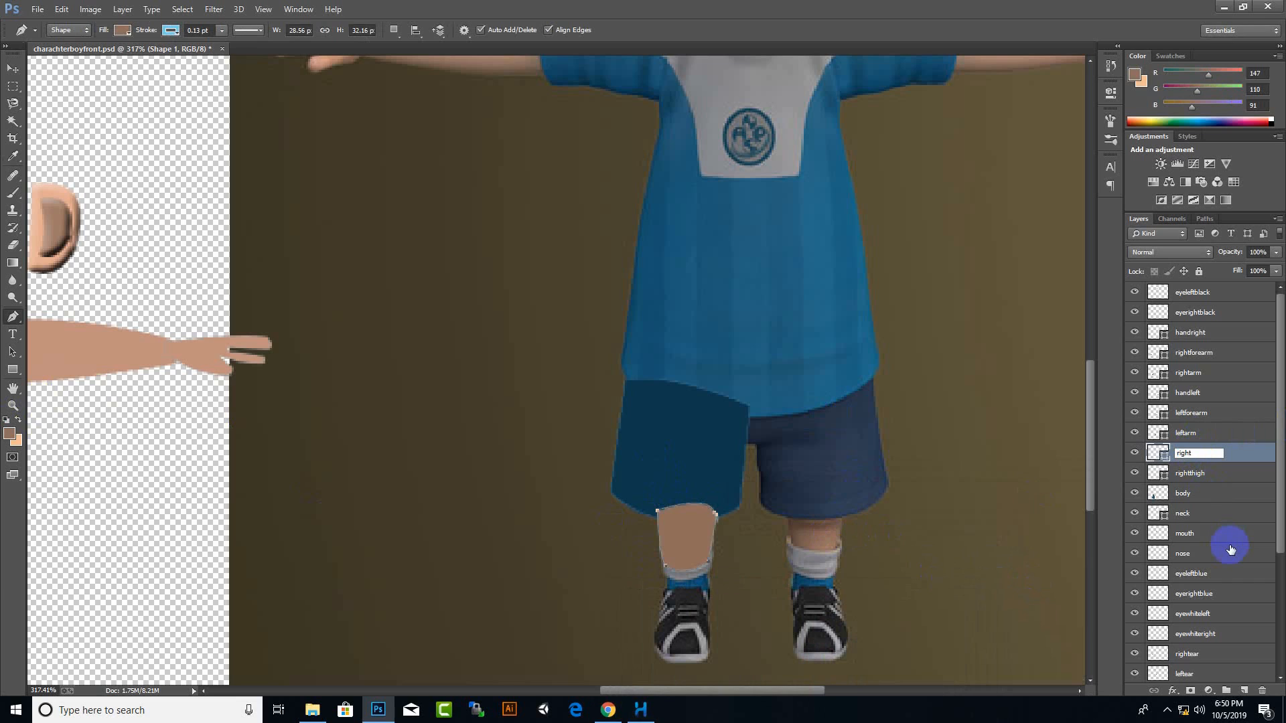
pyautogui.click(12, 68)
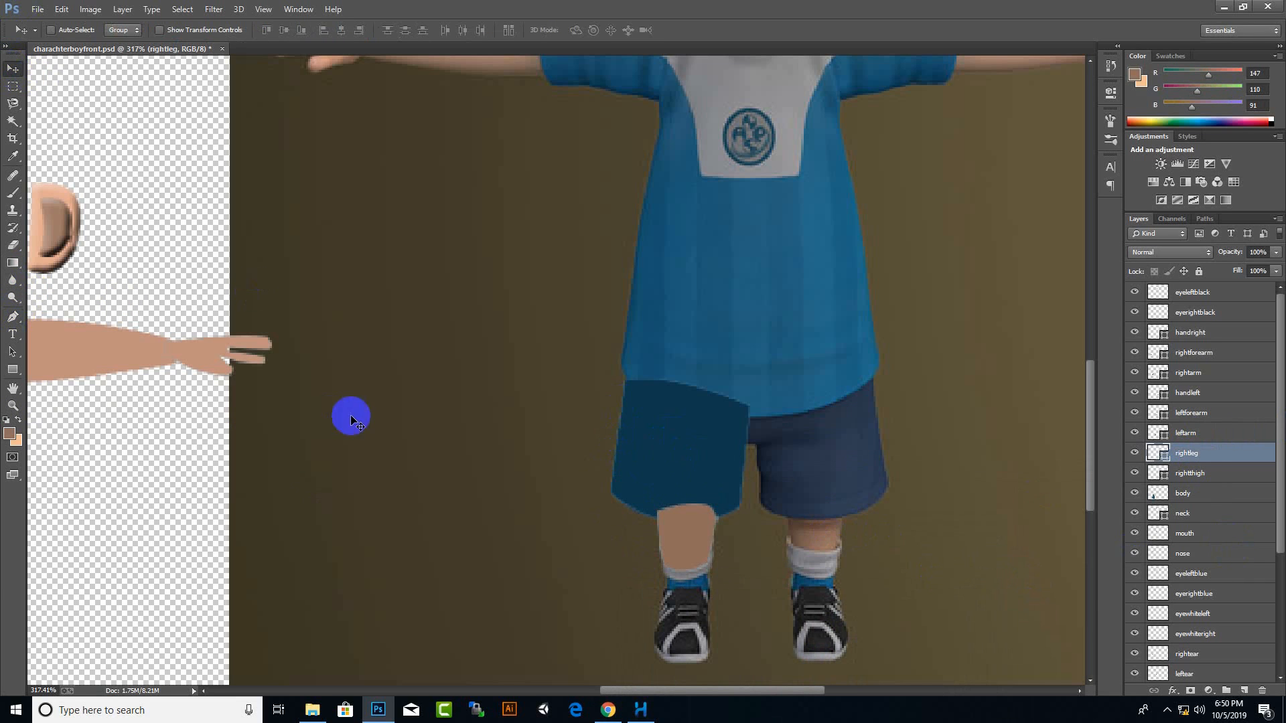
# Trace the right sock on a new layer as a closed Pen shape about 24 px wide and 12 px high
pyautogui.click(1244, 690)
pyautogui.click(12, 316)
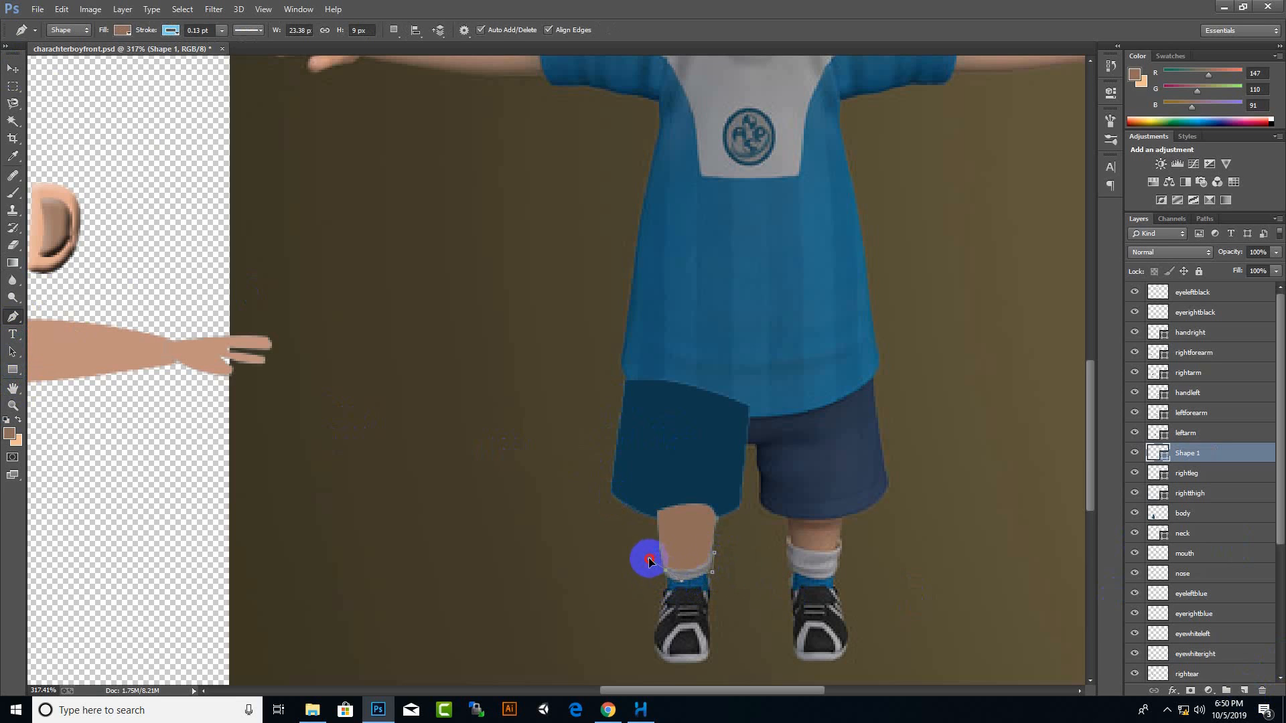
pyautogui.keyDown('ctrl'); pyautogui.click(751, 515); pyautogui.keyUp('ctrl')
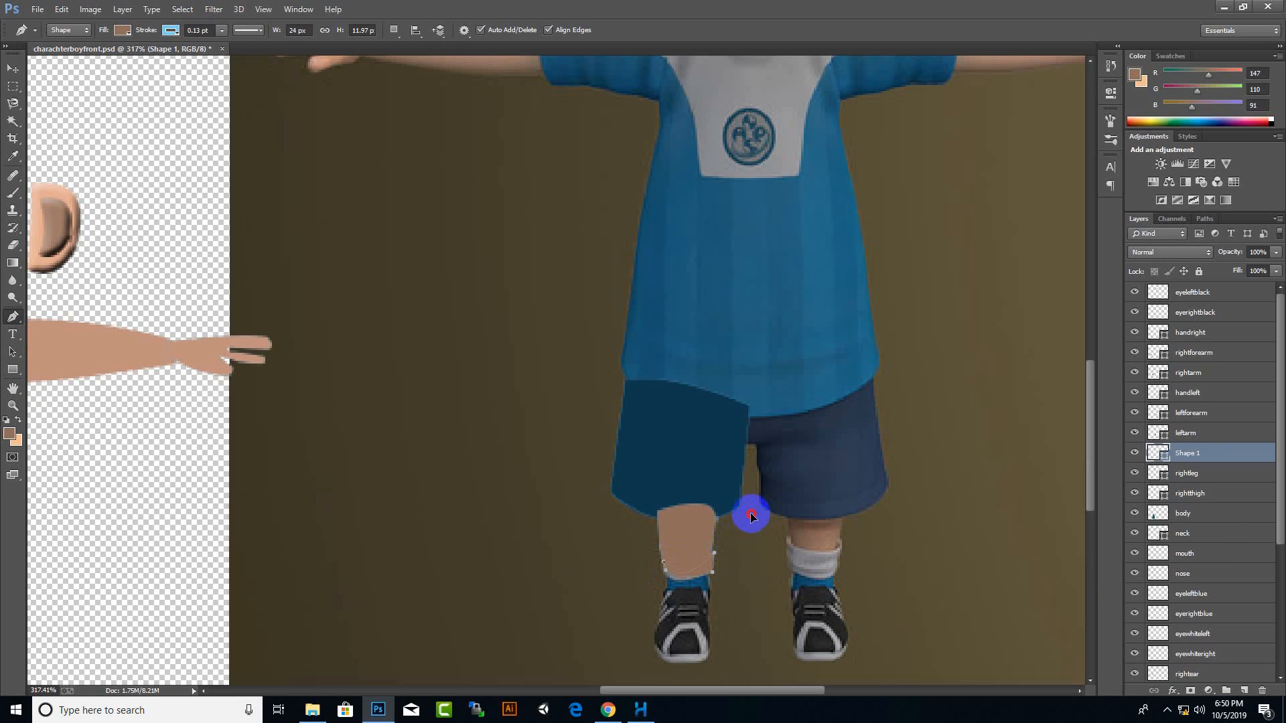
# Fill the sock shape with grey (RGB 145, 145, 147) sampled from the reference's left sock
pyautogui.click(13, 70)
pyautogui.click(9, 434)
pyautogui.click(813, 561)
pyautogui.click(772, 179)
pyautogui.hotkey('alt', 'BackSpace')
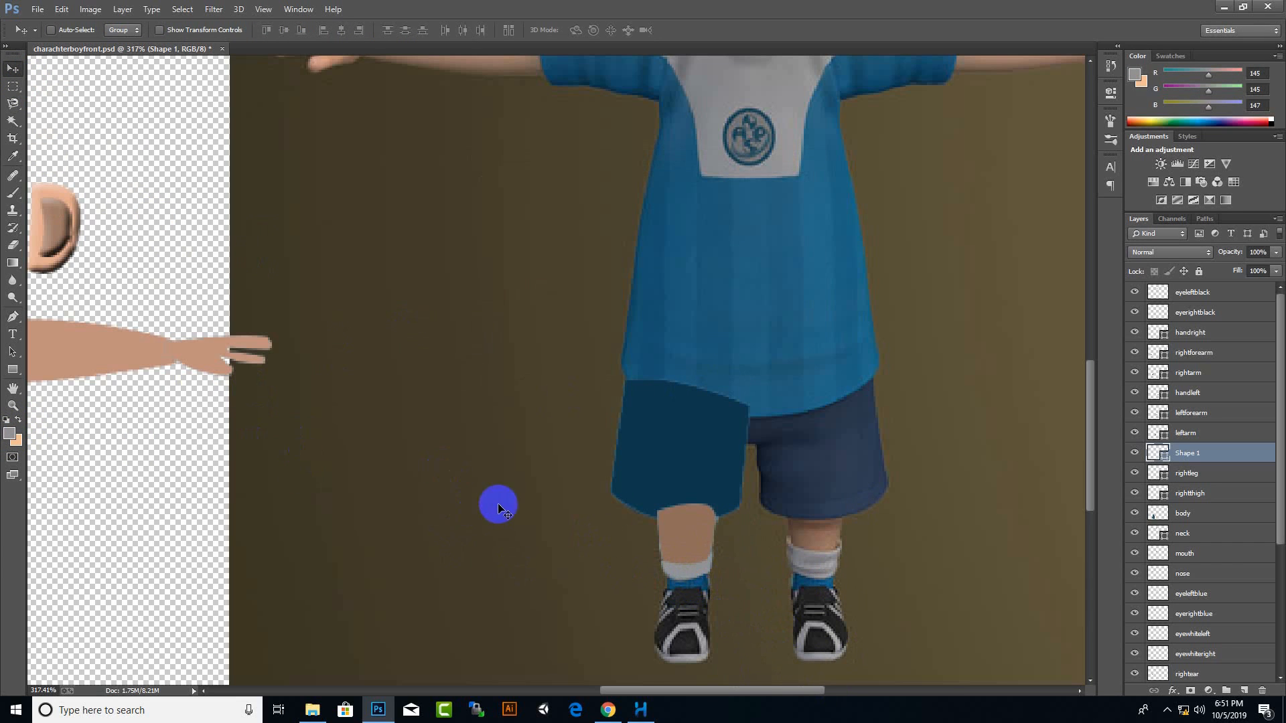
# Trace the blue lower part of the right sock on a new layer as a closed Pen shape about 19 px wide and 11 px high
pyautogui.click(12, 316)
pyautogui.click(1246, 692)
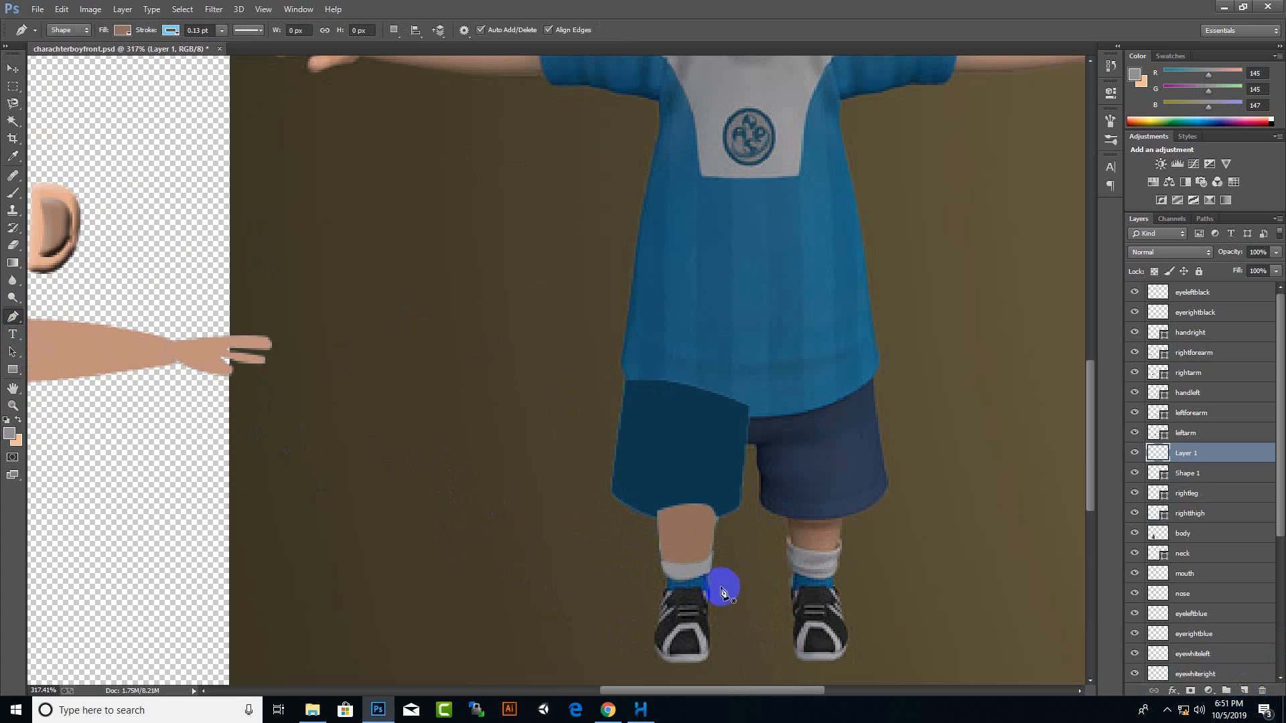
pyautogui.click(709, 575)
pyautogui.click(708, 592)
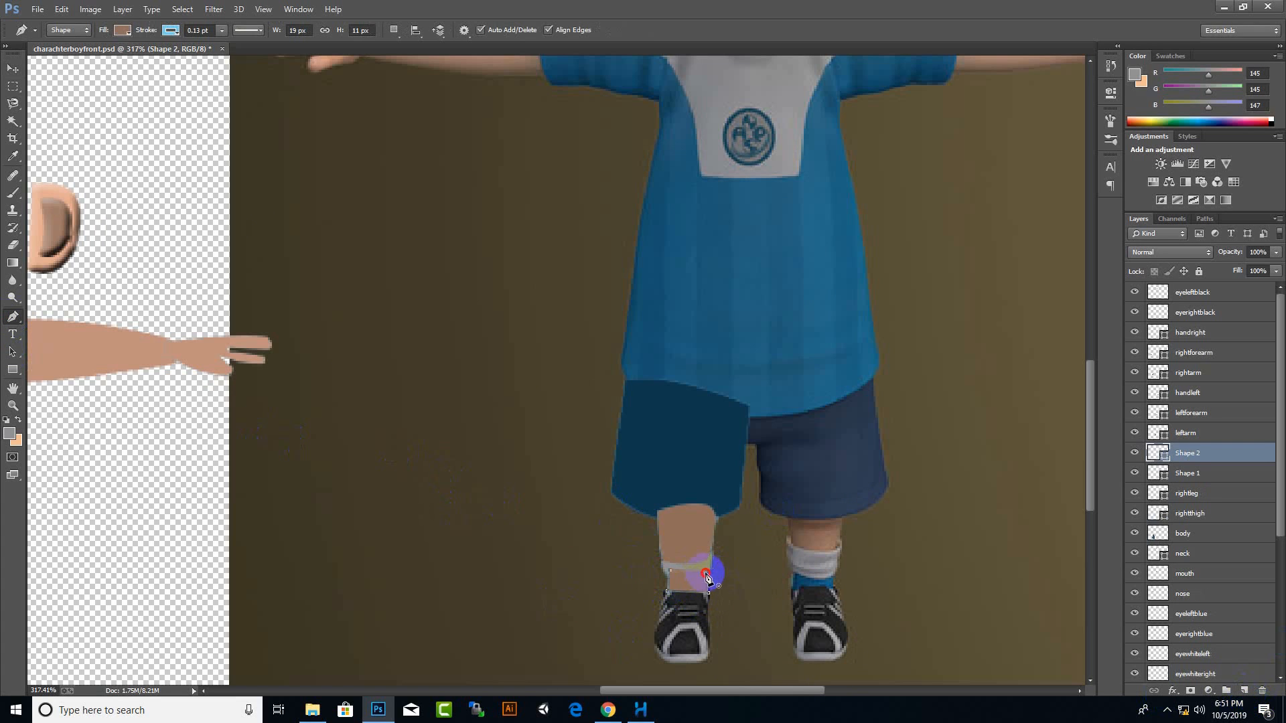
# Fill the lower sock shape with blue (RGB 18, 77, 107) sampled from the reference's left sock and place its layer beneath the grey sock
pyautogui.click(15, 435)
pyautogui.click(801, 599)
pyautogui.click(761, 176)
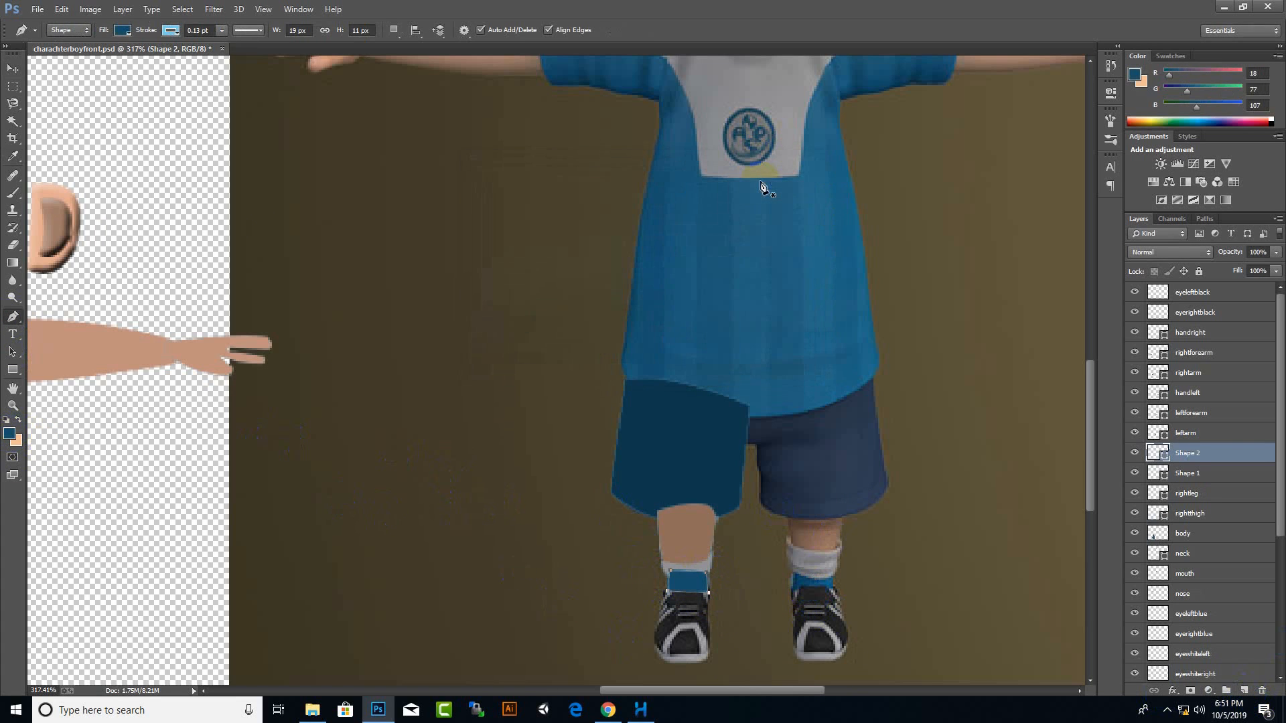
pyautogui.moveTo(1173, 456); pyautogui.dragTo(1173, 481)
pyautogui.click(10, 69)
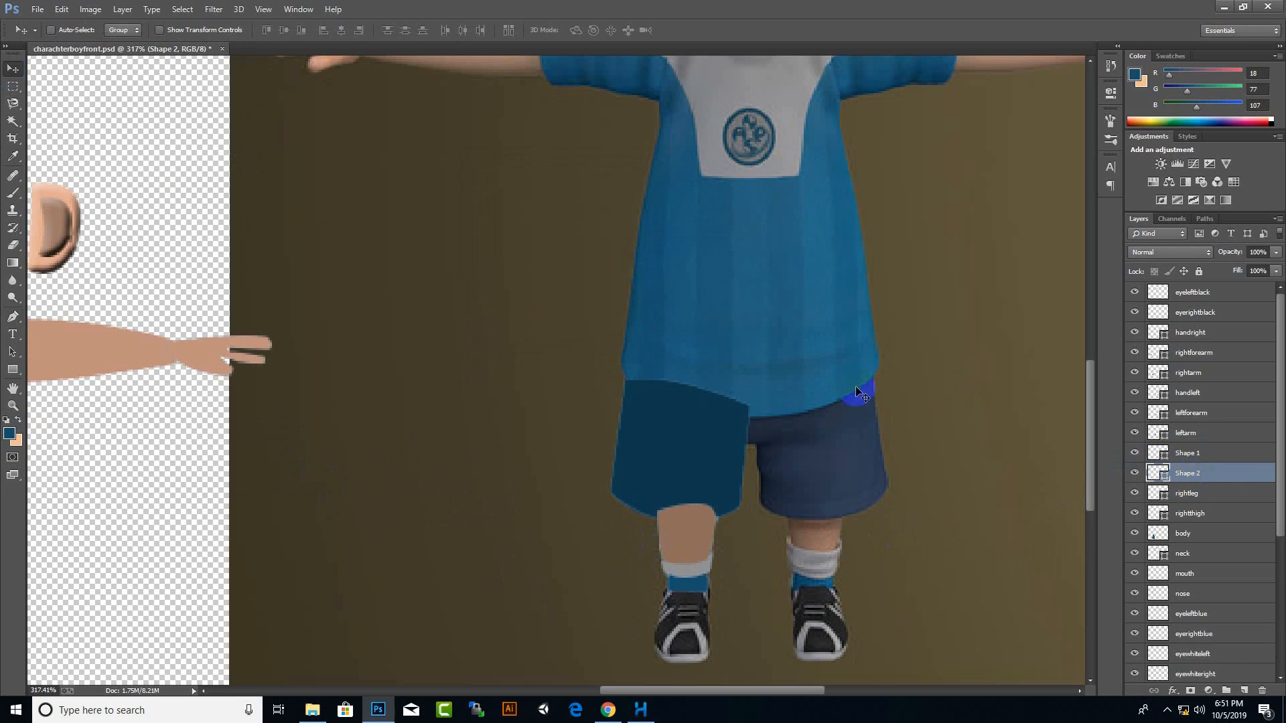
# Trace the right shoe on a new layer as a closed, curved Pen shape about 26 px wide and 38 px high
pyautogui.click(1243, 691)
pyautogui.press('p')
pyautogui.click(709, 589)
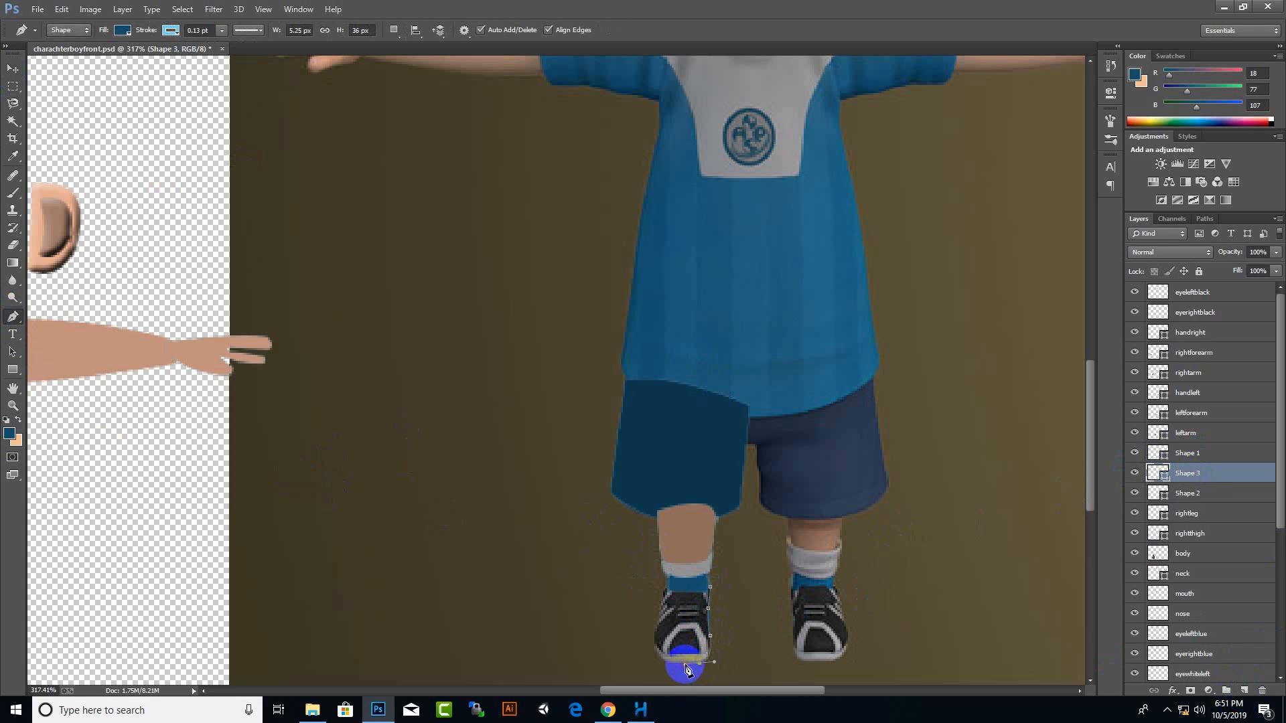
pyautogui.keyDown('alt'); pyautogui.click(699, 663); pyautogui.keyUp('alt')
pyautogui.keyDown('alt'); pyautogui.click(657, 655); pyautogui.keyUp('alt')
pyautogui.moveTo(657, 655); pyautogui.dragTo(663, 605)
pyautogui.keyDown('alt'); pyautogui.click(657, 620); pyautogui.keyUp('alt')
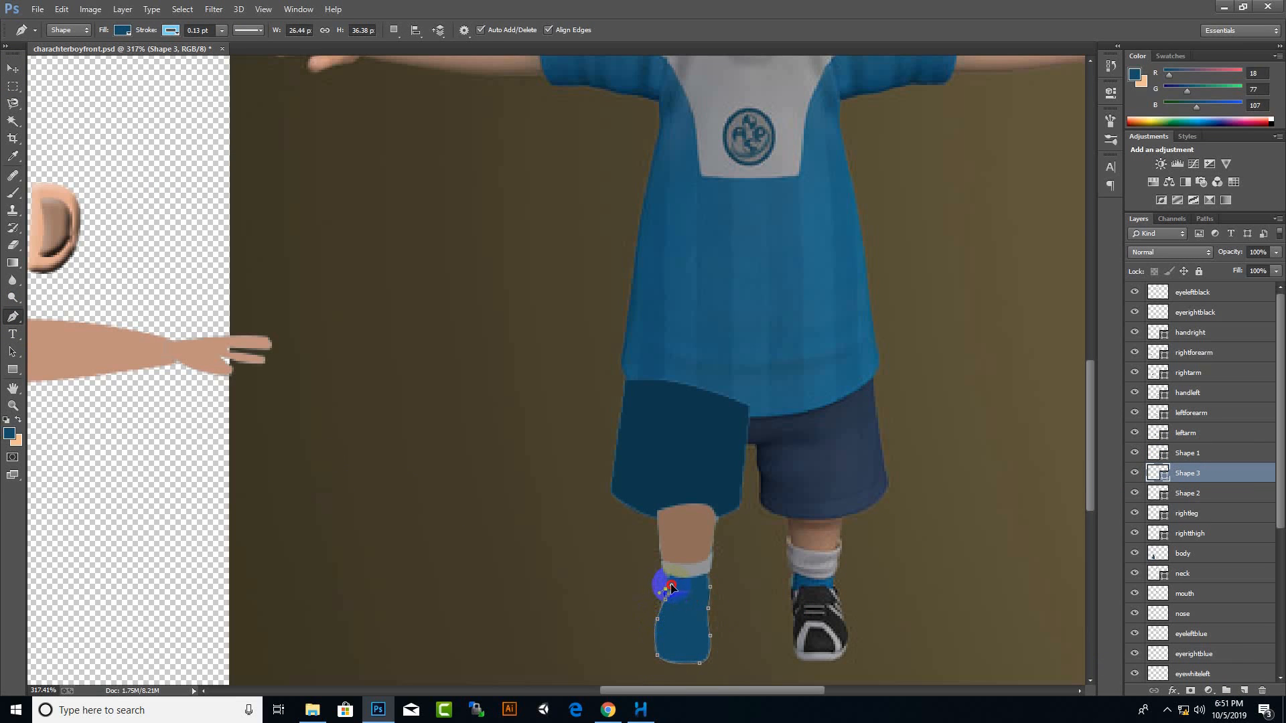
pyautogui.moveTo(713, 591); pyautogui.dragTo(723, 599)
# Fill the shoe shape with near-black (RGB 24, 23, 22), darkened from a colour sampled on the reference's left shoe
pyautogui.click(10, 433)
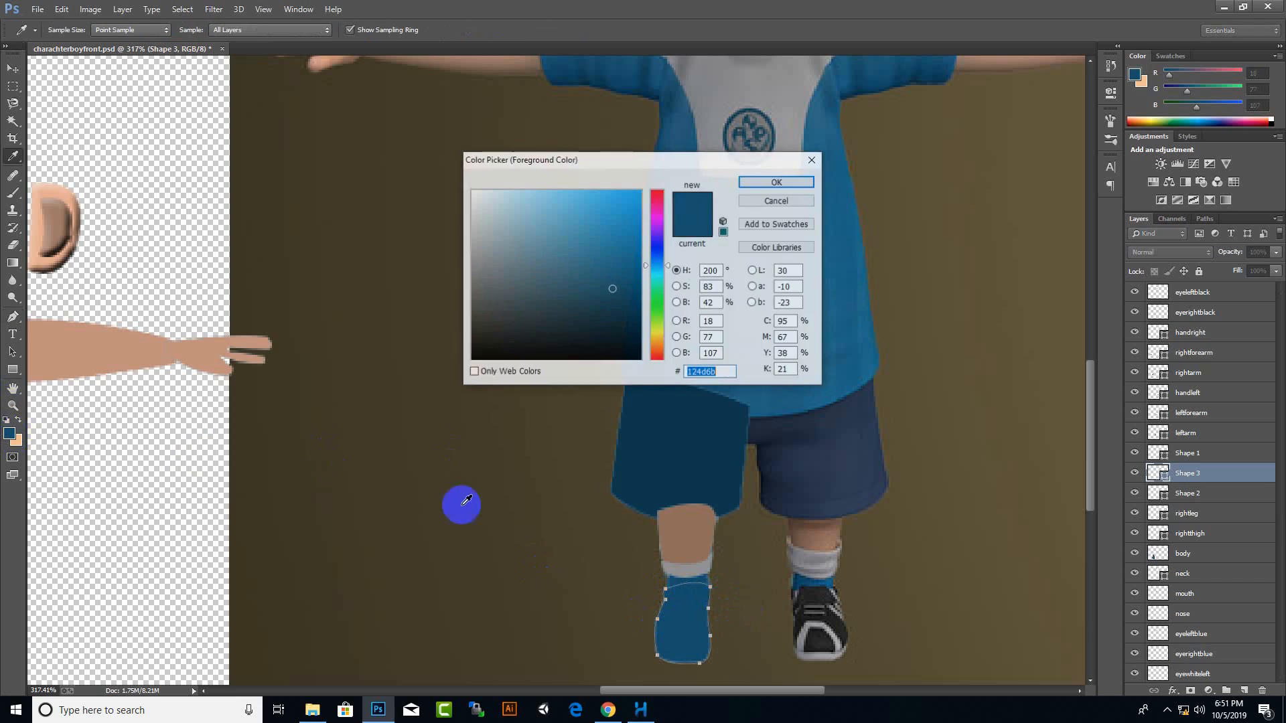
pyautogui.click(833, 593)
pyautogui.click(778, 181)
pyautogui.click(9, 433)
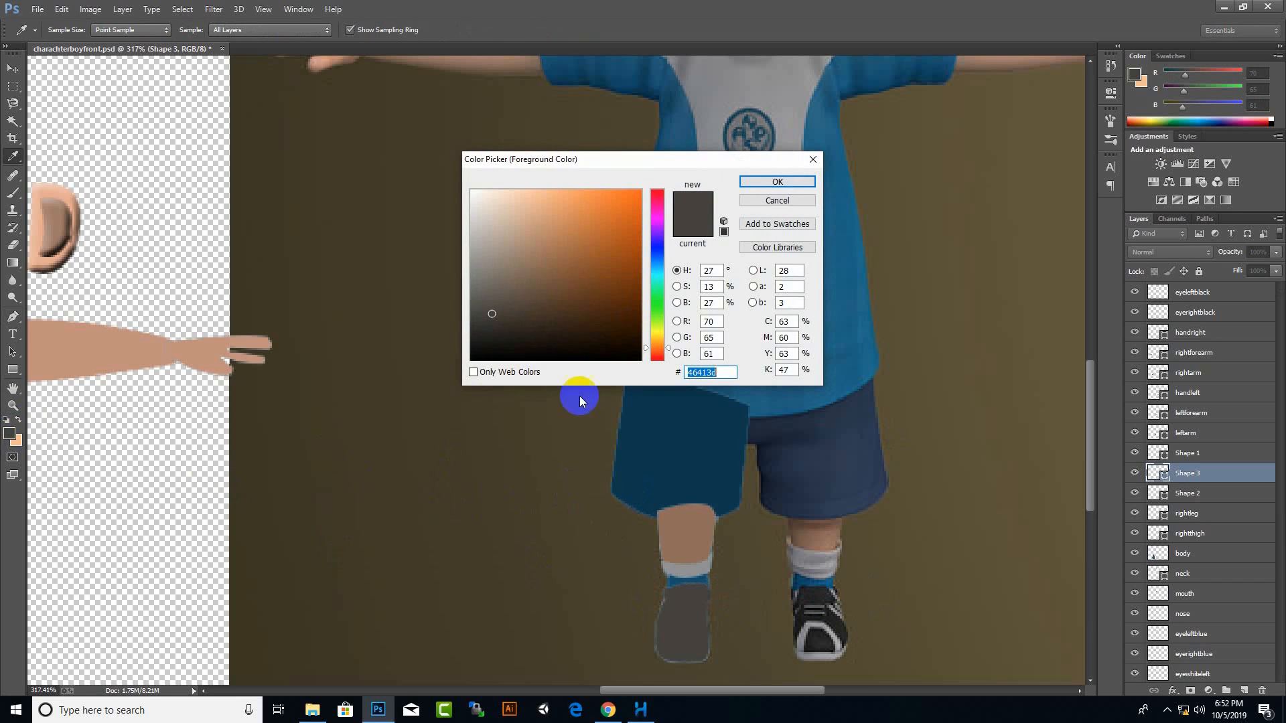
pyautogui.click(480, 345)
pyautogui.click(753, 184)
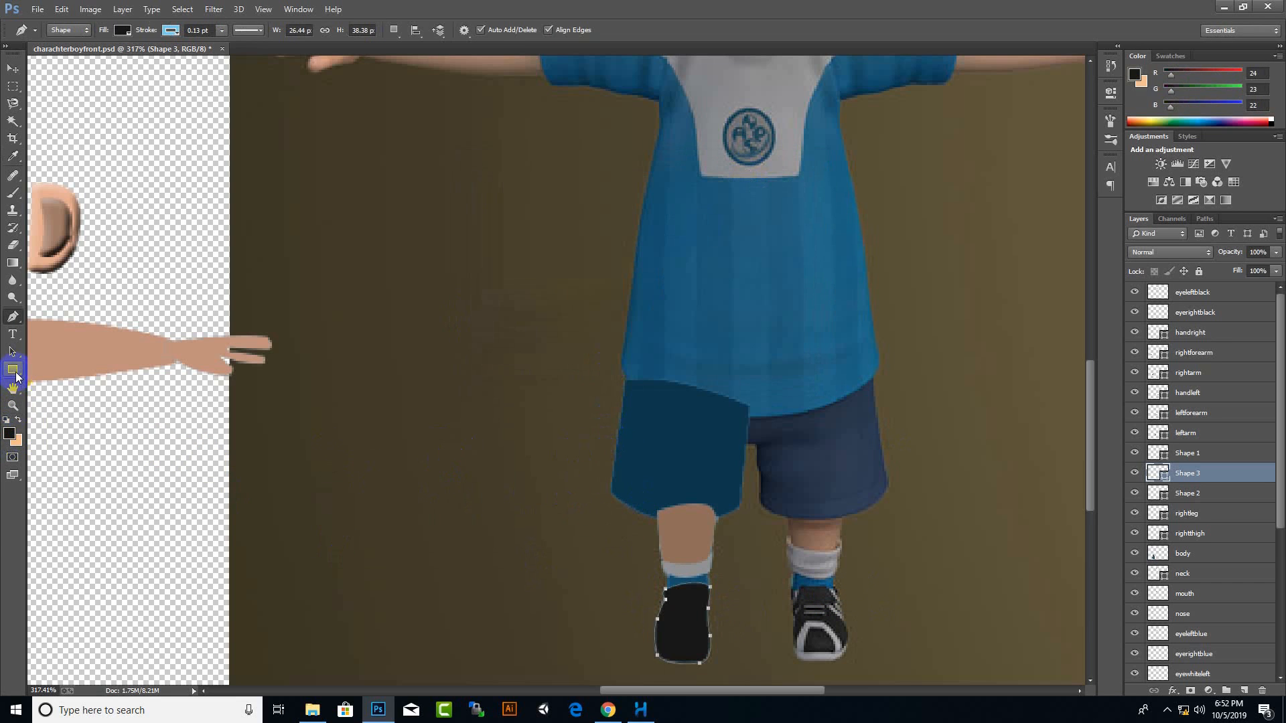
# Draw a toe-cap arc about 14 px wide at the shoe's front, with no fill and a light grey stroke about 2 pt thick
pyautogui.click(668, 659)
pyautogui.moveTo(698, 662)
pyautogui.mouseDown()
pyautogui.moveTo(712, 682)
pyautogui.moveTo(709, 667)
pyautogui.mouseUp()
pyautogui.click(171, 29)
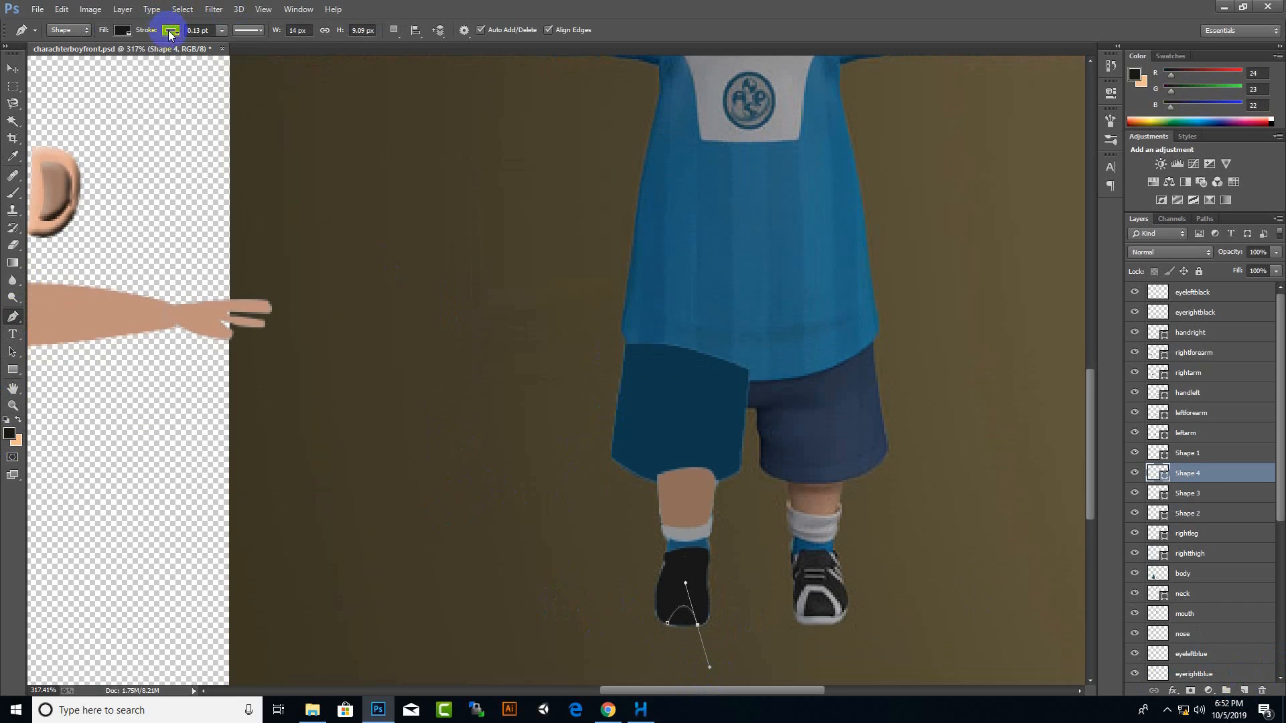
pyautogui.click(114, 56)
pyautogui.moveTo(222, 30); pyautogui.dragTo(224, 48)
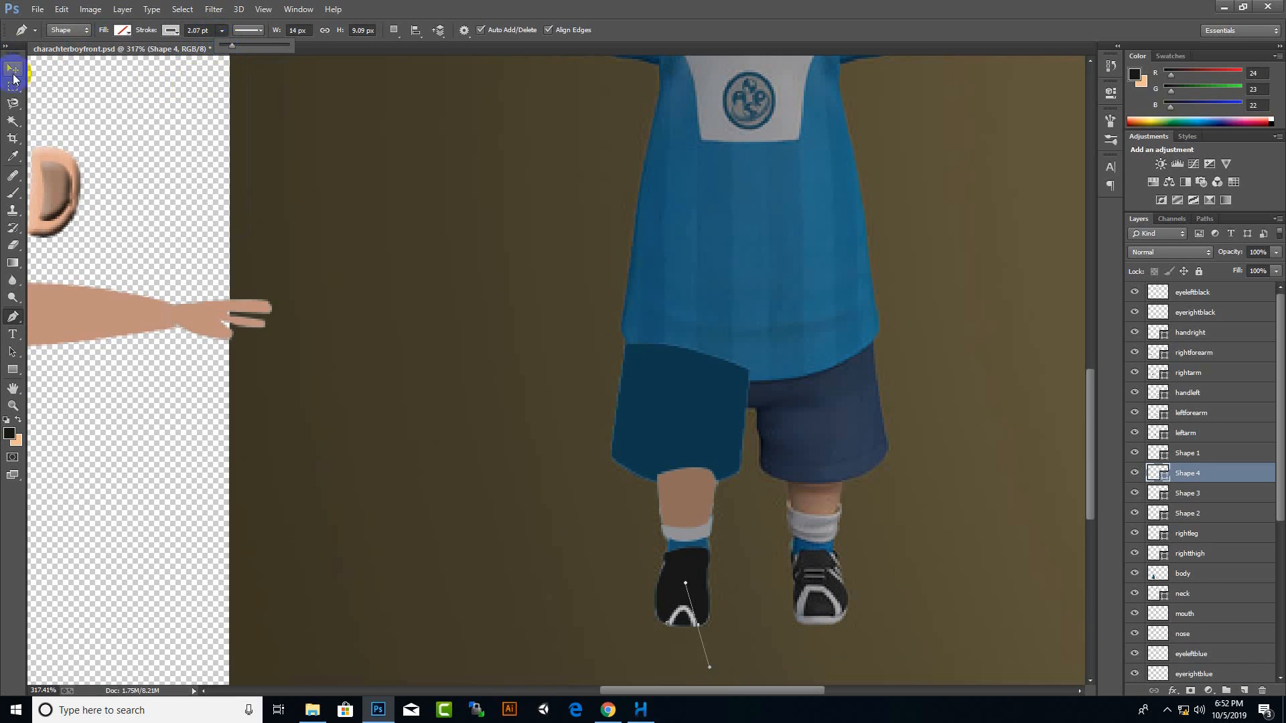
# Outline the black shoe shape with a near-white stroke about 2 pt thick
pyautogui.click(13, 70)
pyautogui.click(702, 605)
pyautogui.click(15, 316)
pyautogui.click(173, 31)
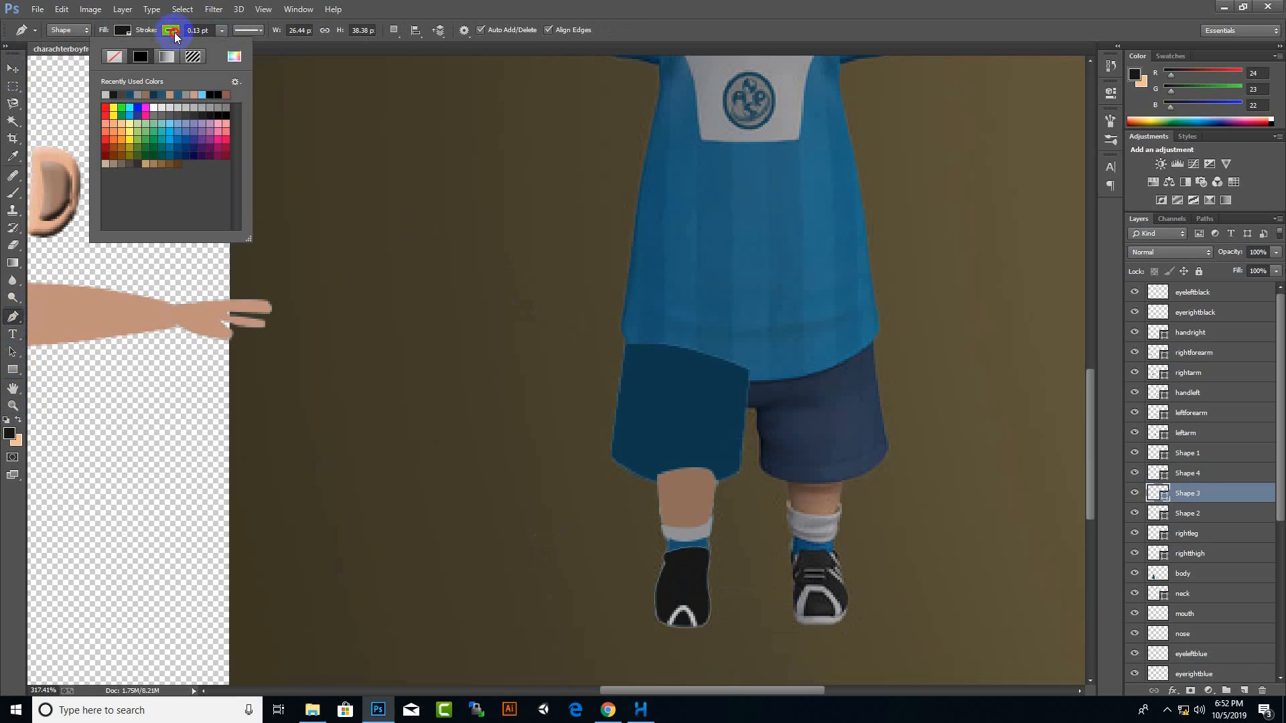
pyautogui.click(222, 29)
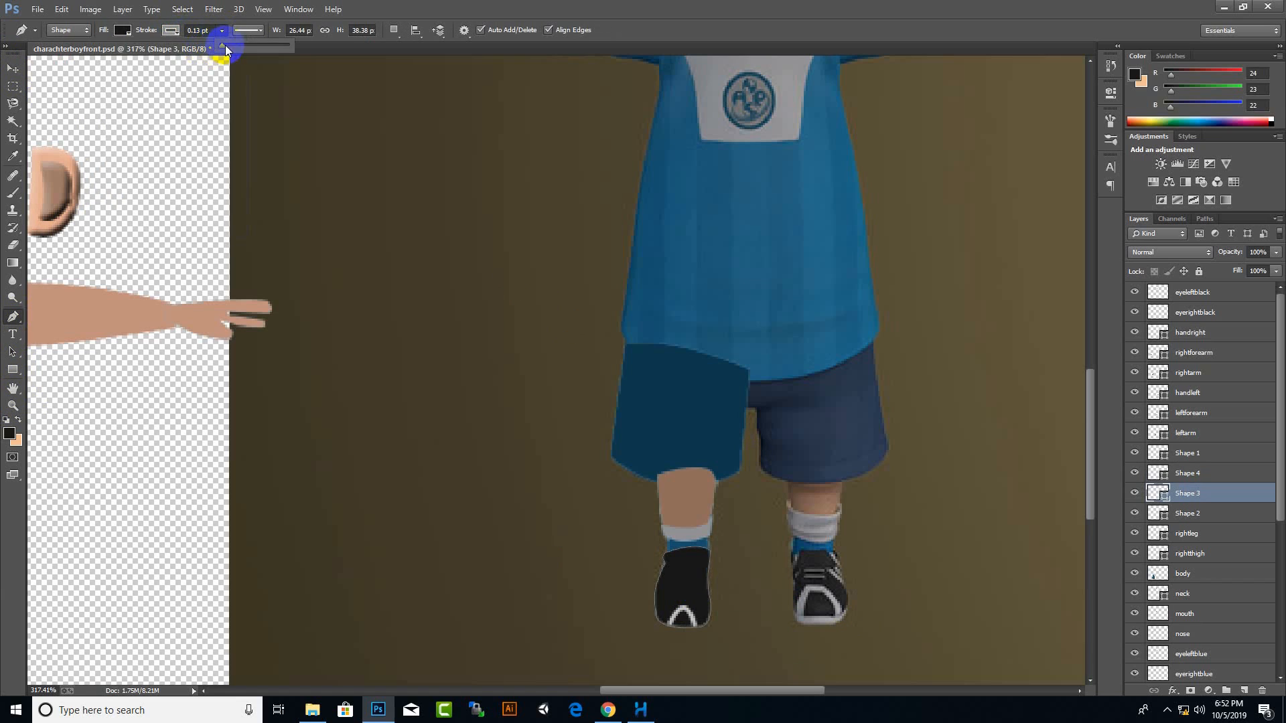
pyautogui.click(171, 30)
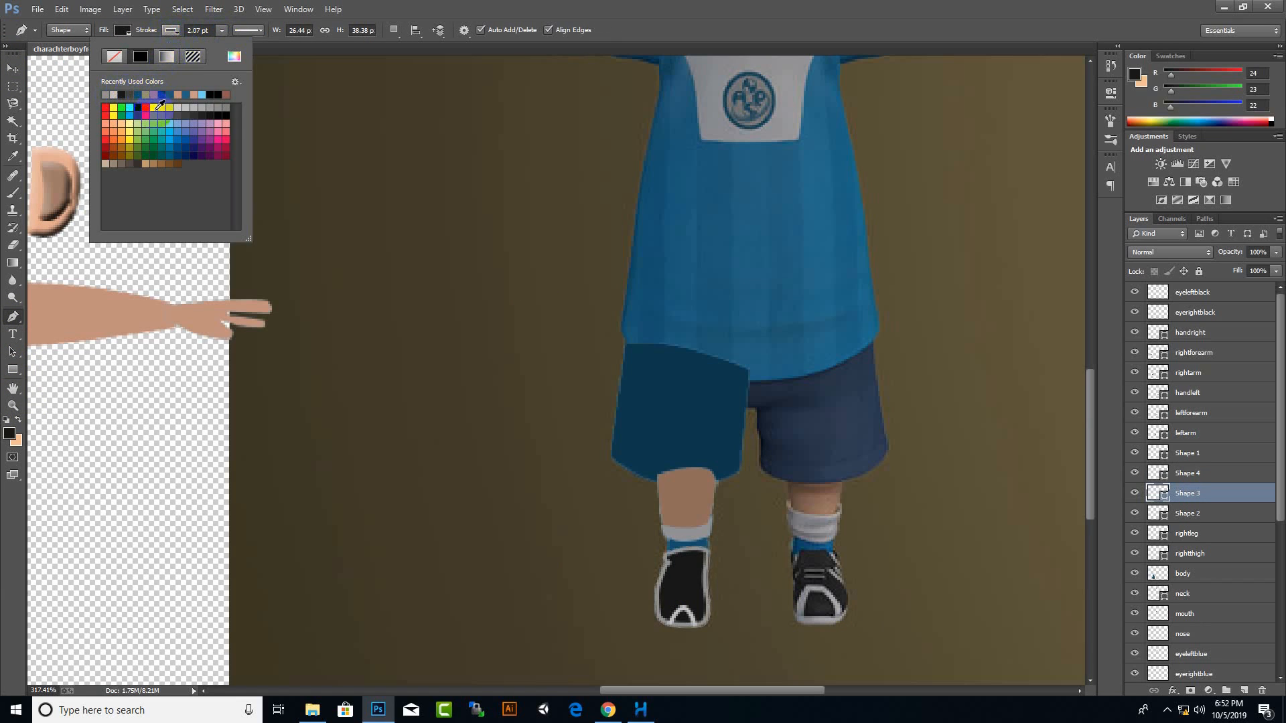
pyautogui.click(161, 106)
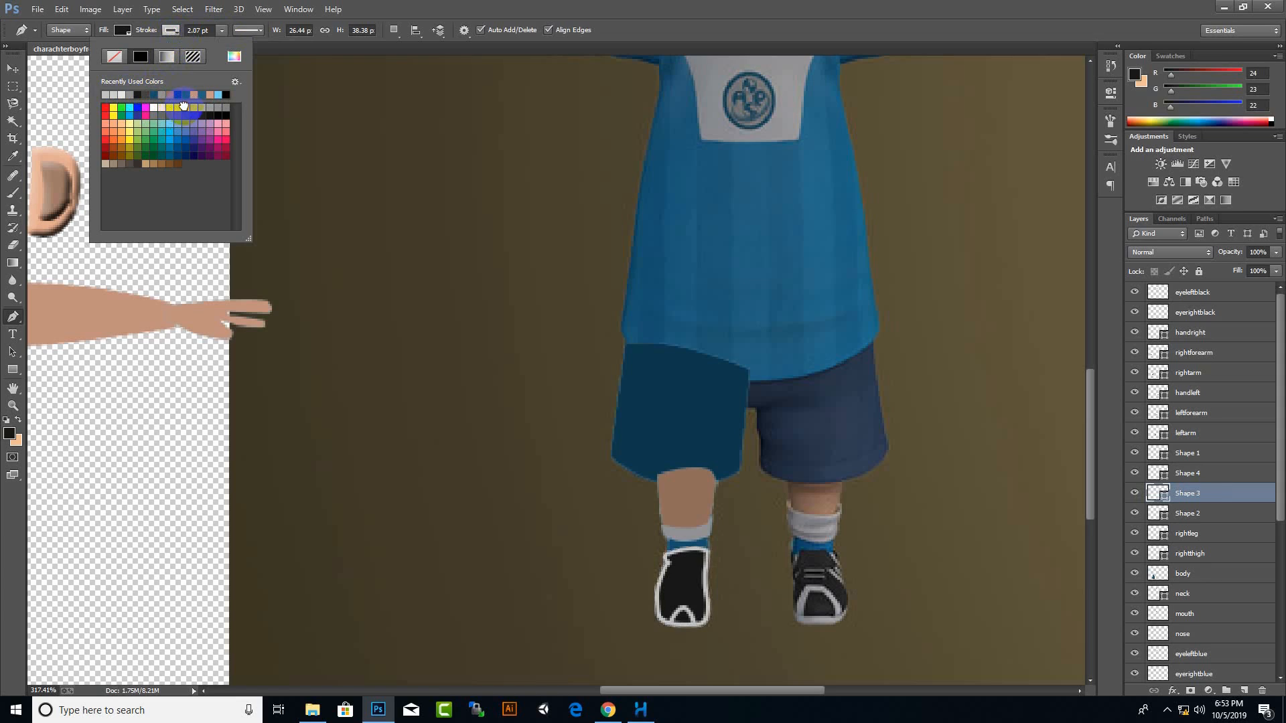
# Rasterize the shoe shape and erase the light outline along its top edge
pyautogui.click(14, 69)
pyautogui.click(12, 245)
pyautogui.click(705, 506)
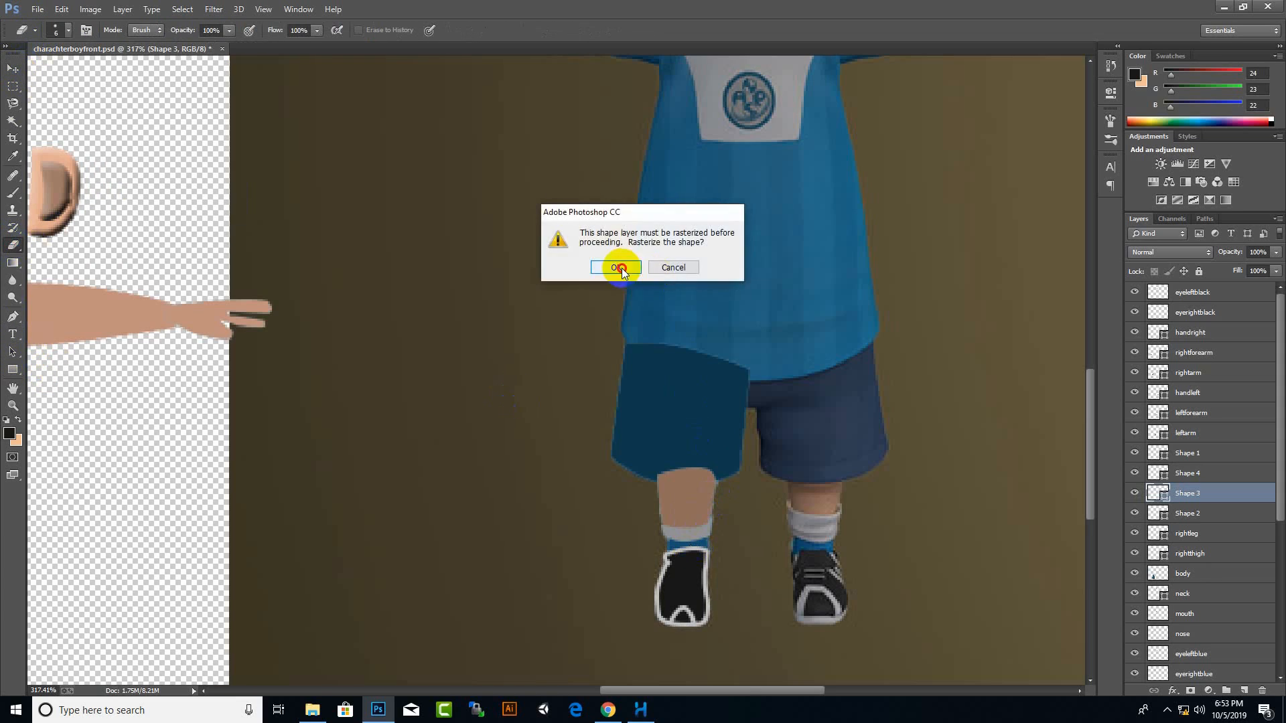
pyautogui.click(619, 266)
pyautogui.scroll(3, 695, 558)
pyautogui.scroll(-3, 722, 493)
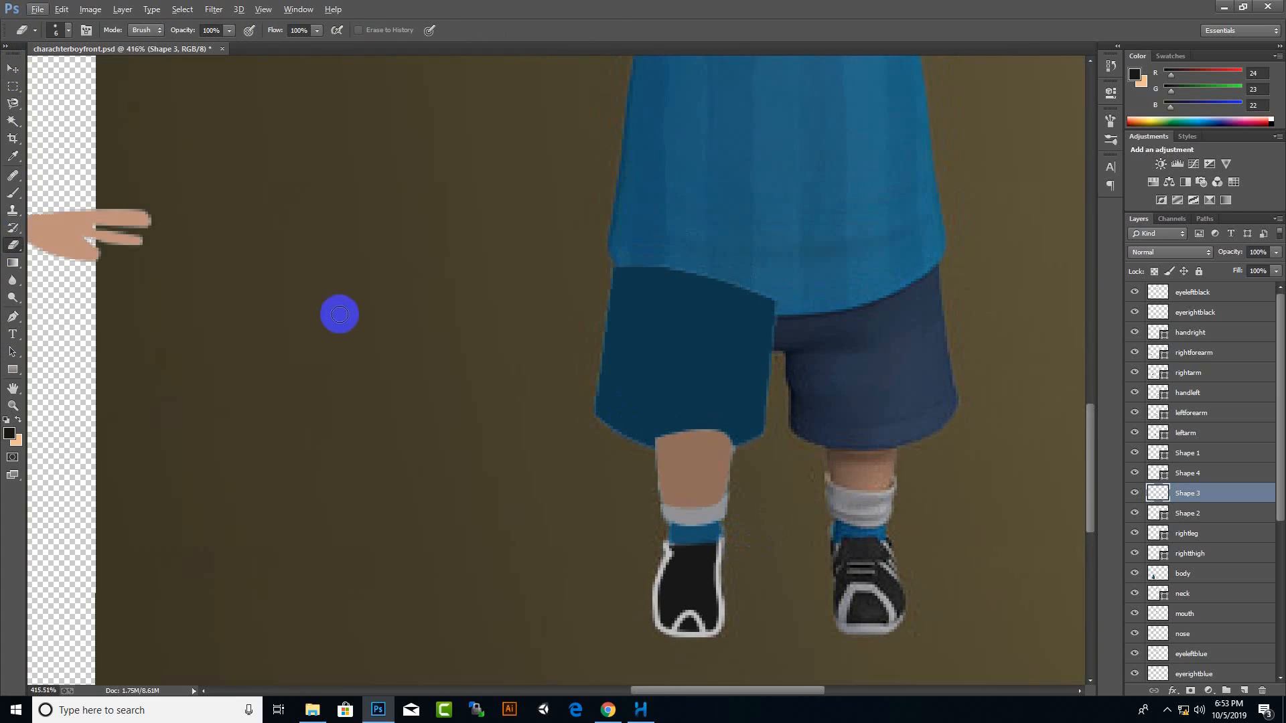
# Draw a 10 by 1 px lace line across the shoe, filled with grey (RGB 172, 172, 172) and without a stroke
pyautogui.press('u')
pyautogui.moveTo(679, 570); pyautogui.dragTo(705, 570)
pyautogui.click(9, 433)
pyautogui.click(472, 245)
pyautogui.click(755, 182)
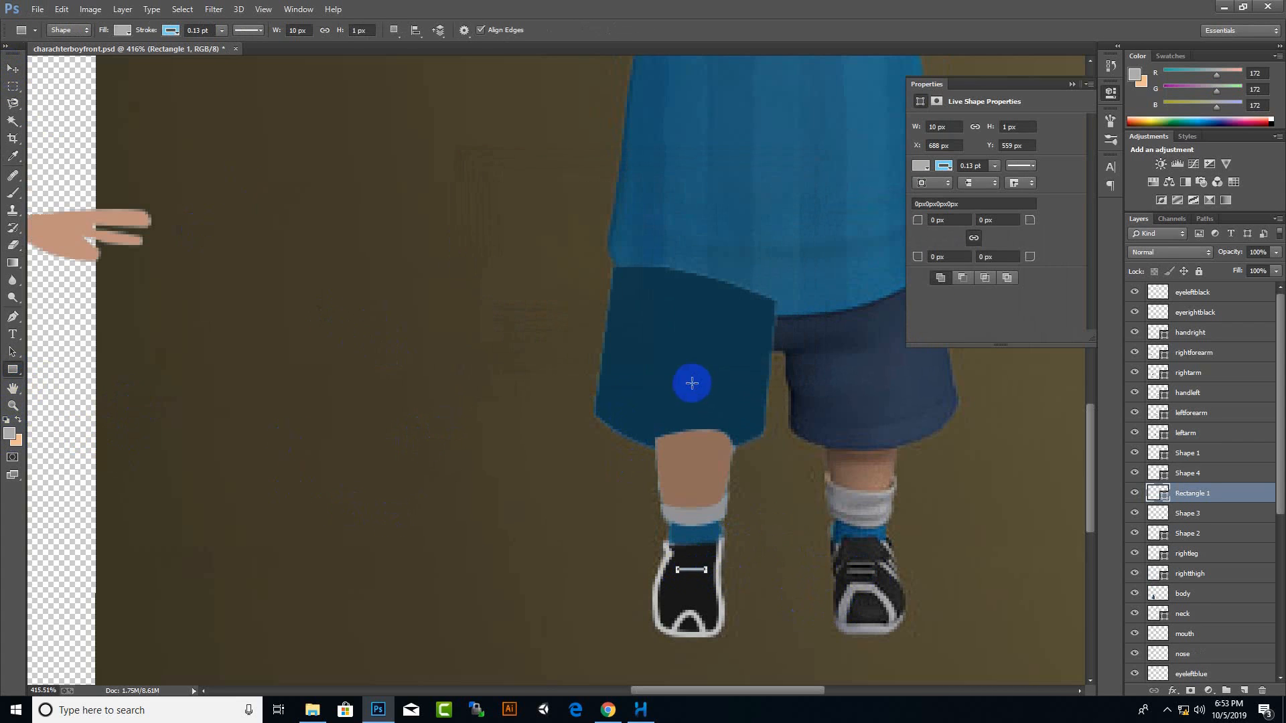
pyautogui.click(169, 29)
pyautogui.click(110, 54)
# Duplicate the lace line three times down the shoe, evenly spaced, to make four laces
pyautogui.click(13, 68)
pyautogui.scroll(2, 704, 597)
pyautogui.scroll(1, 711, 603)
pyautogui.keyDown('alt'); pyautogui.moveTo(695, 560); pyautogui.dragTo(695, 585); pyautogui.keyUp('alt')
pyautogui.keyDown('alt'); pyautogui.moveTo(696, 583); pyautogui.dragTo(697, 600); pyautogui.keyUp('alt')
pyautogui.scroll(-11, 698, 601)
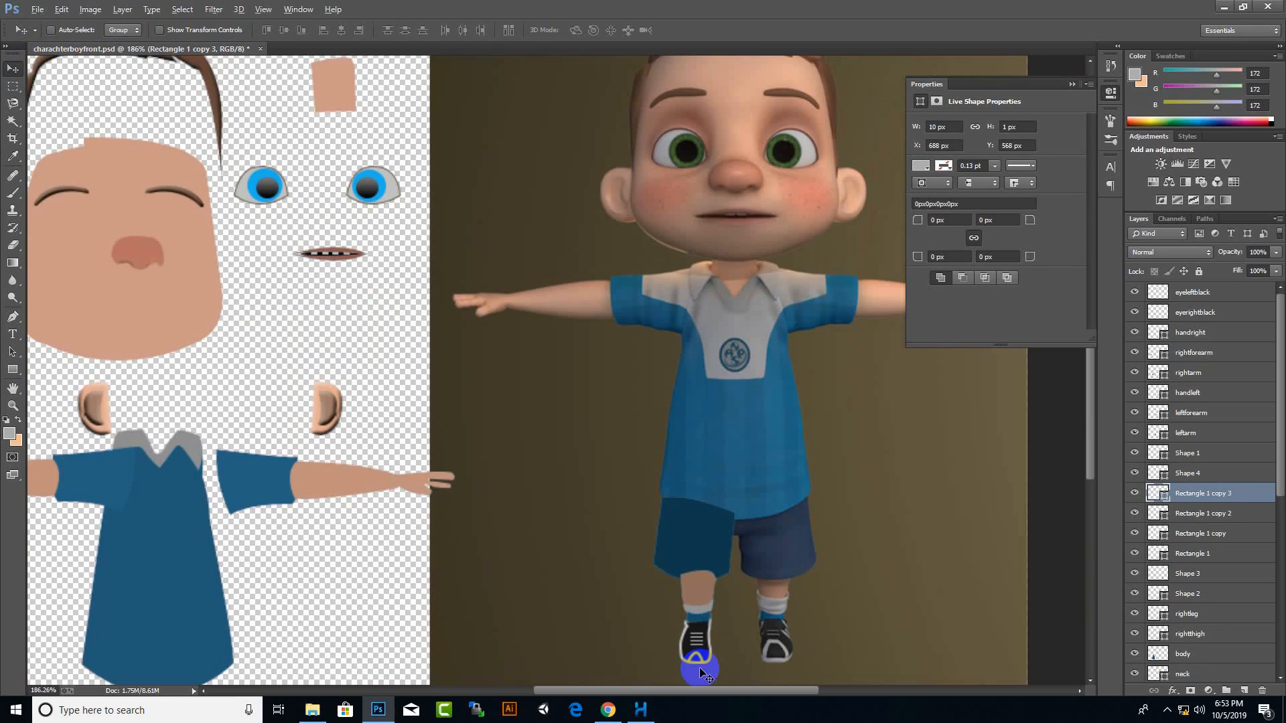
pyautogui.scroll(2, 684, 616)
pyautogui.scroll(-4, 724, 612)
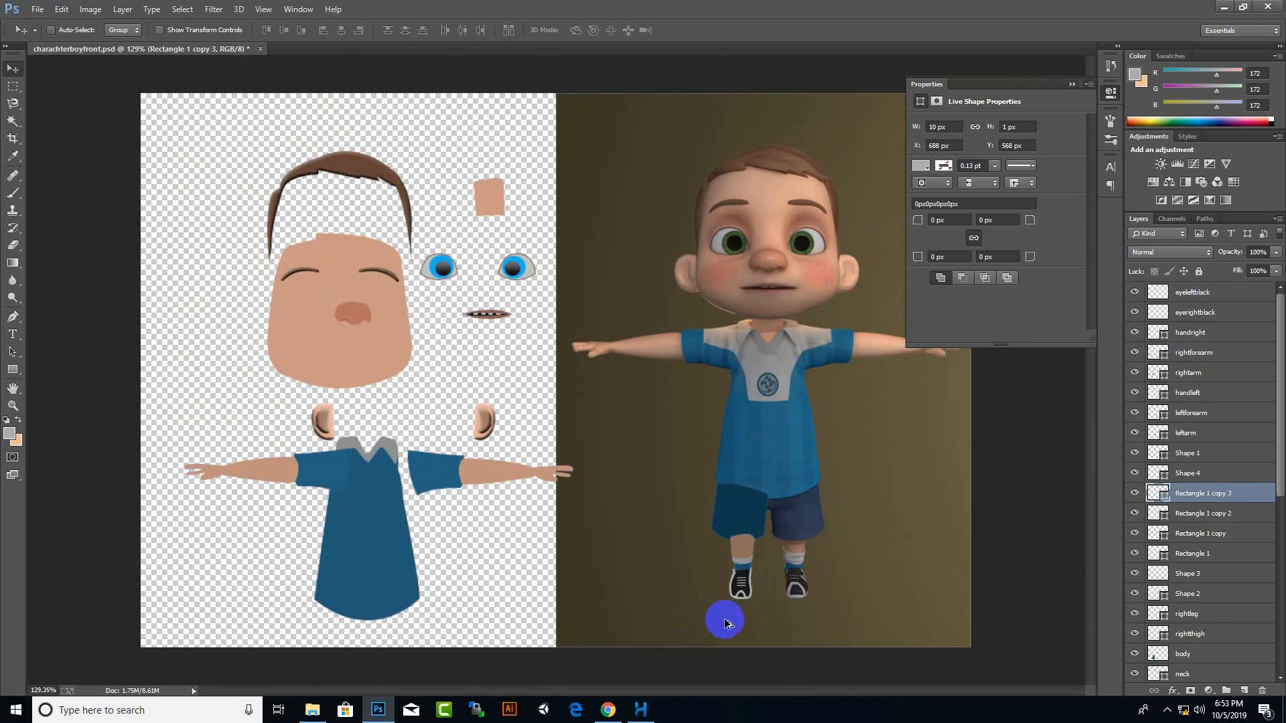
# Merge the lace lines, then rasterize and merge all sock, shoe and lace layers into one layer
pyautogui.keyDown('shift'); pyautogui.click(1209, 554); pyautogui.keyUp('shift')
pyautogui.hotkey('ctrl', 'e')
pyautogui.keyDown('shift'); pyautogui.click(1203, 533); pyautogui.keyUp('shift')
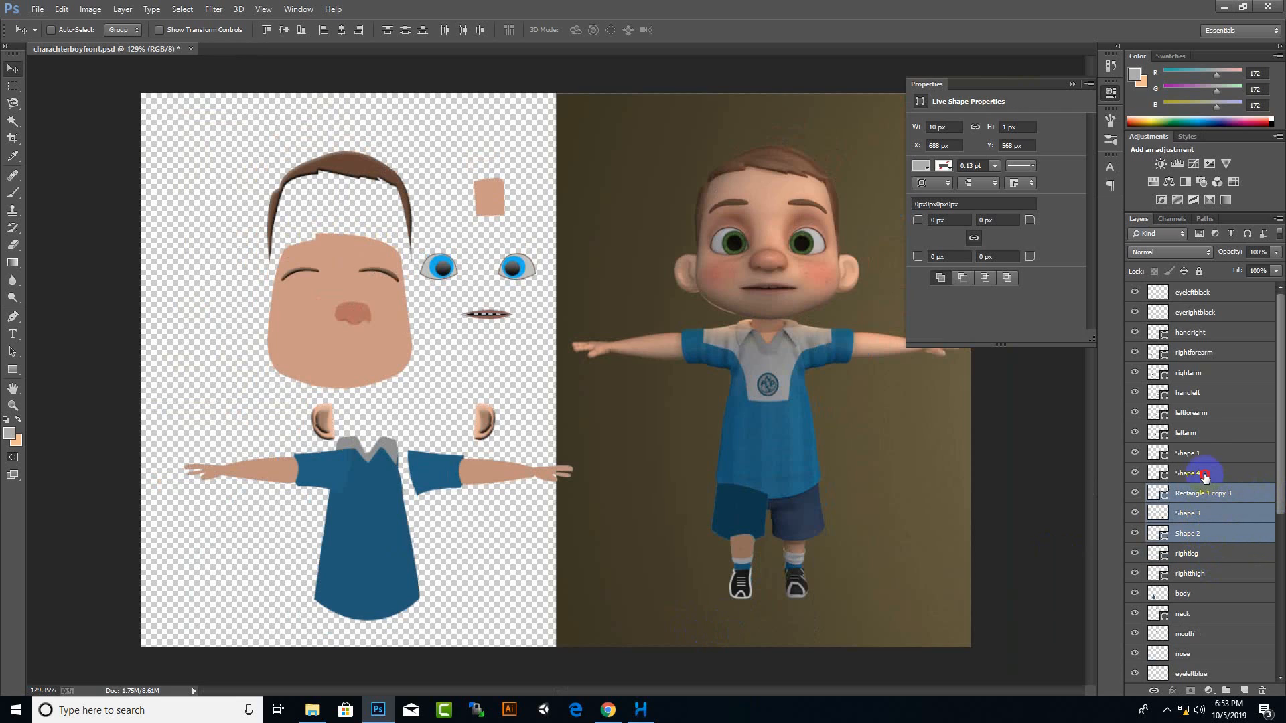
pyautogui.keyDown('shift'); pyautogui.click(1209, 454); pyautogui.keyUp('shift')
pyautogui.rightClick(1216, 467)
pyautogui.click(1085, 267)
pyautogui.hotkey('ctrl', 'e')
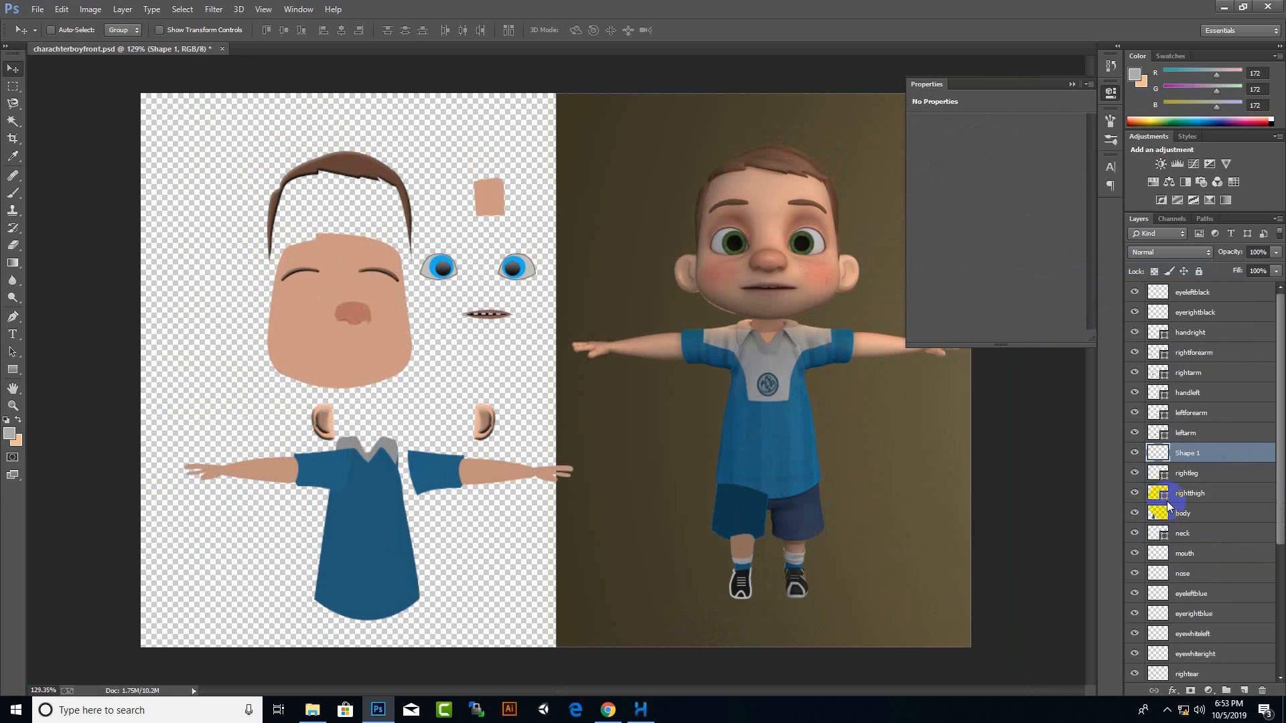
# Test-move the merged shoe, undo the move, and rename its layer rightshoe
pyautogui.moveTo(736, 586); pyautogui.dragTo(695, 591)
pyautogui.hotkey('ctrl', 'z')
pyautogui.doubleClick(1189, 453)
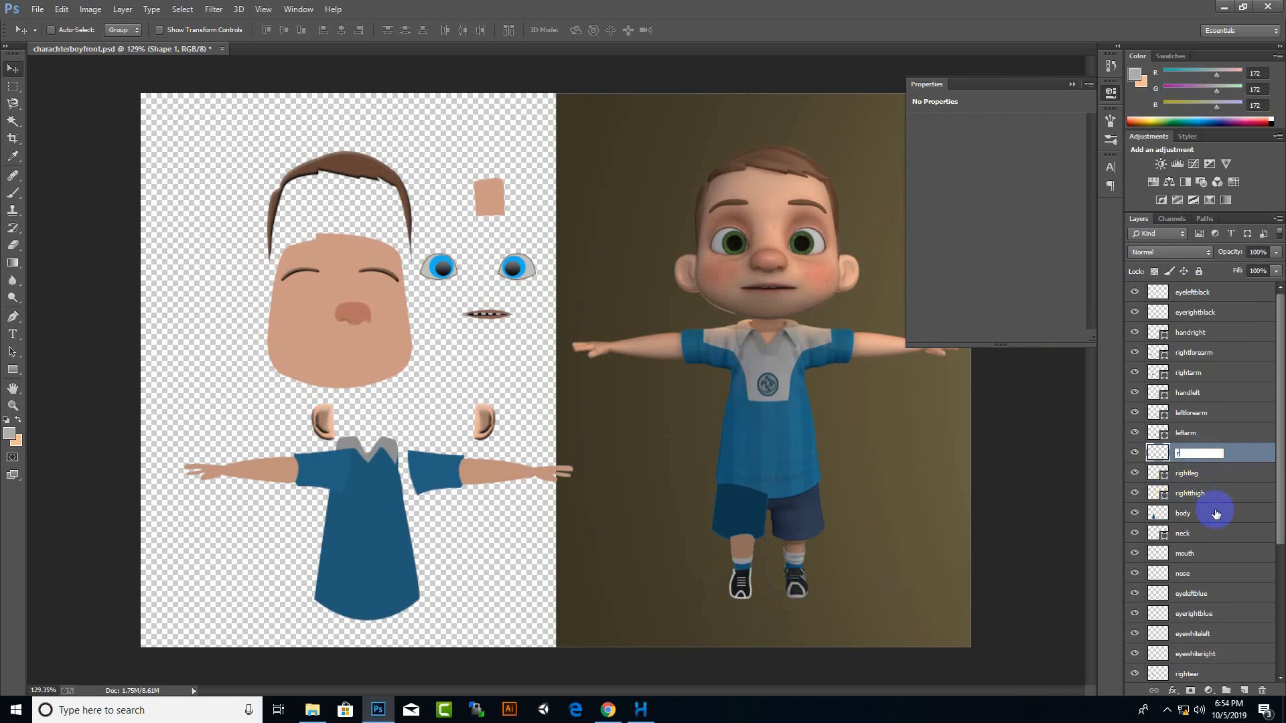
# Duplicate the rightshoe, rightleg and rightthigh layers, flip the copies horizontally and align them over the reference's left leg
pyautogui.keyDown('shift'); pyautogui.click(1206, 494); pyautogui.keyUp('shift')
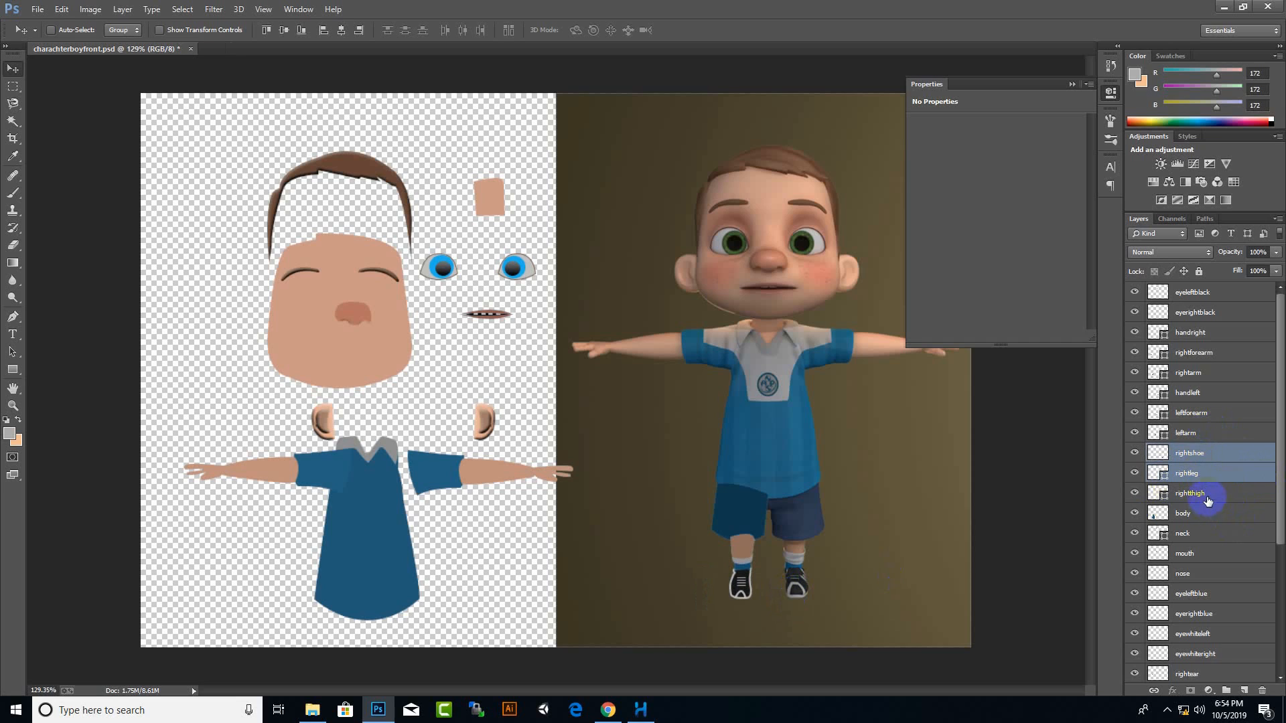
pyautogui.moveTo(680, 529); pyautogui.dragTo(819, 528)
pyautogui.hotkey('ctrl', 't')
pyautogui.click(1209, 666)
pyautogui.scroll(11, 788, 556)
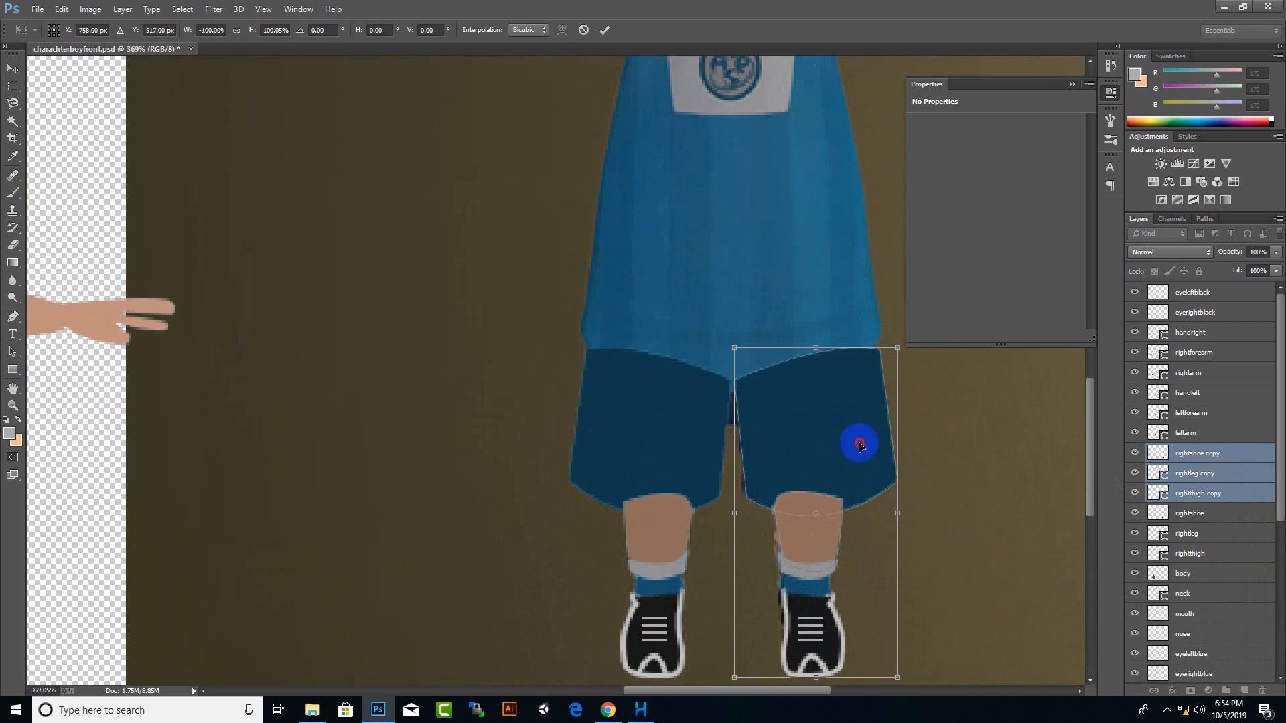
pyautogui.press('Left')
pyautogui.press('Return')
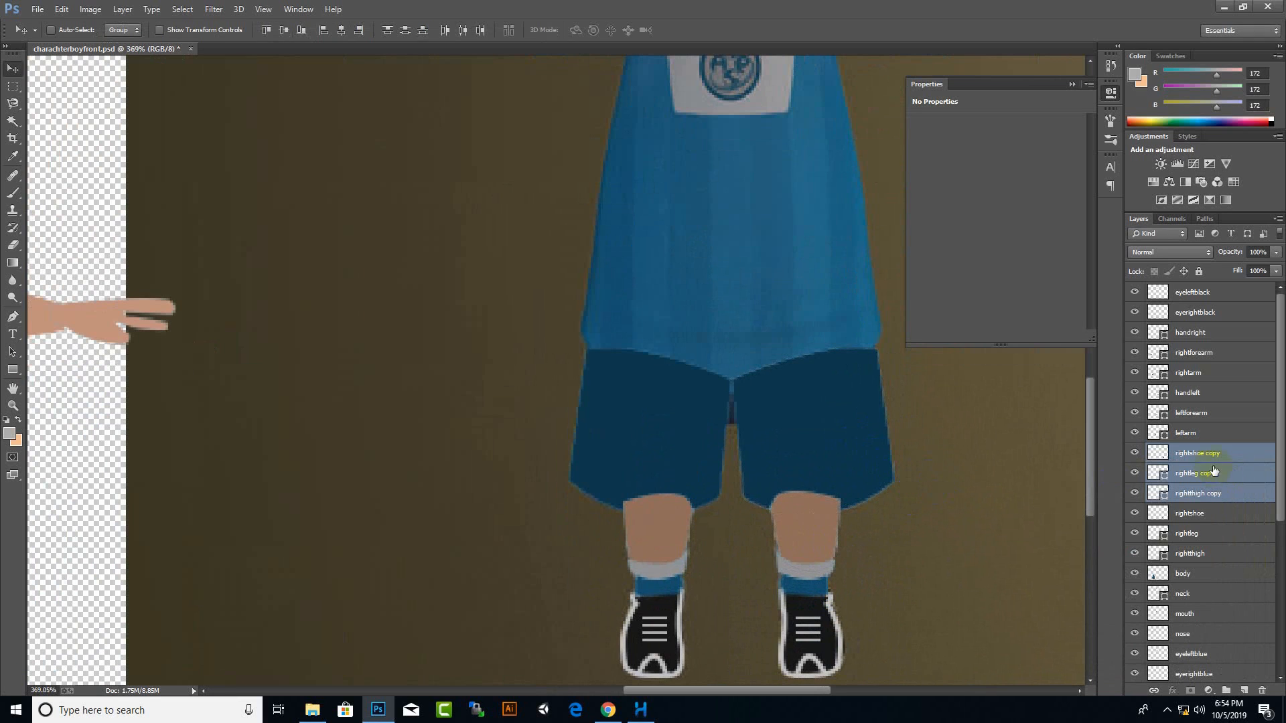
# Move the body layer above the shoe, leg and thigh layers of both sides
pyautogui.moveTo(1214, 569); pyautogui.dragTo(1200, 446)
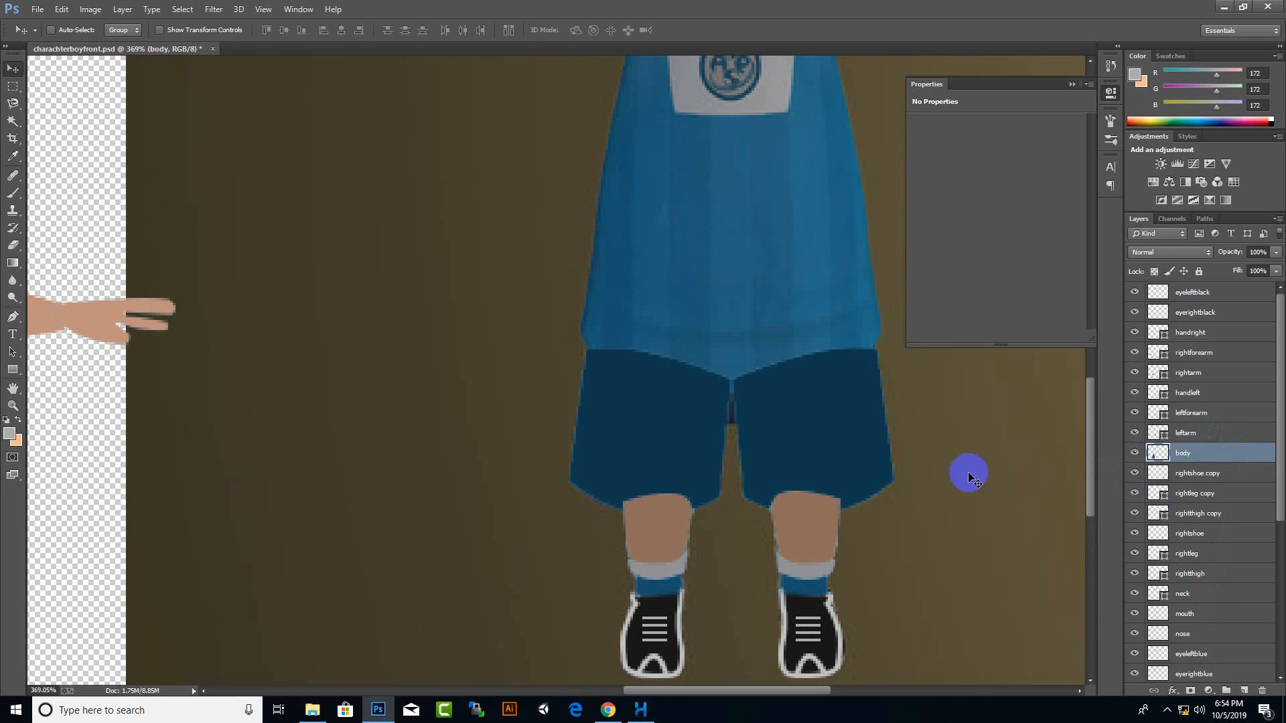
pyautogui.scroll(-8, 969, 472)
pyautogui.hotkey('alt', '[')
pyautogui.scroll(-5, 962, 481)
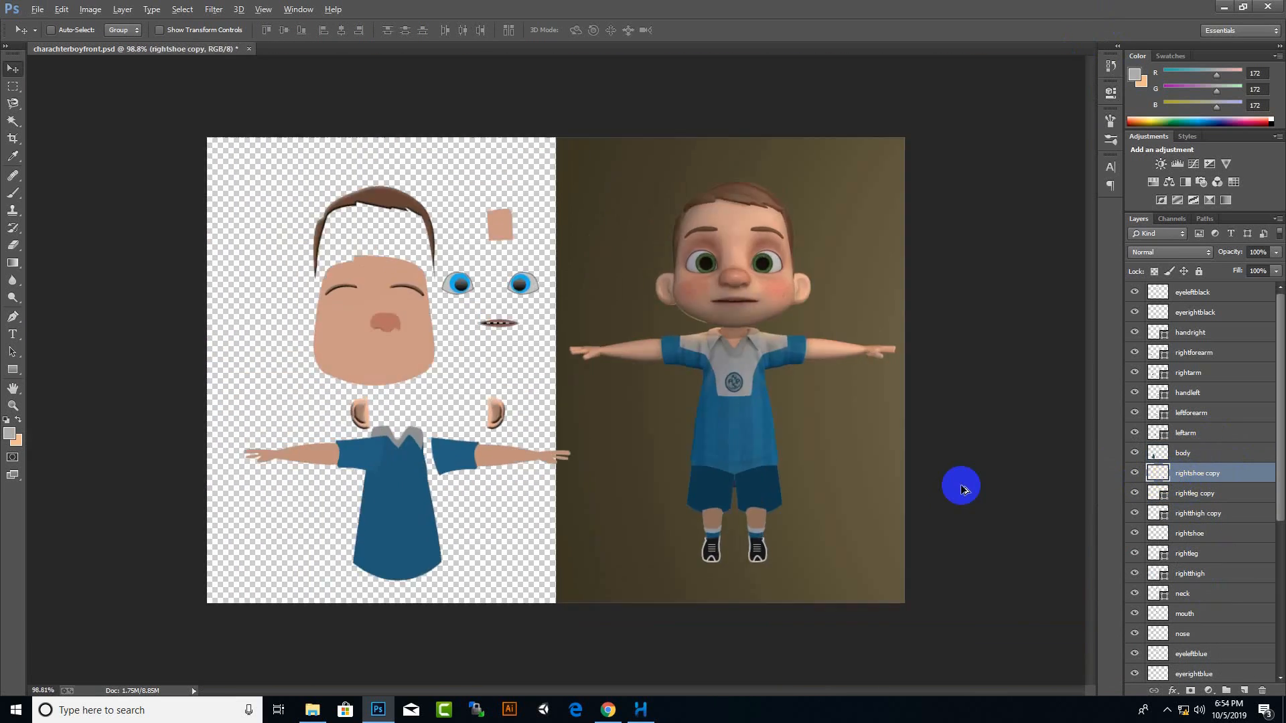
# Select all character layers from hair up to eyeleftblack and rasterize their layer styles
pyautogui.scroll(-5, 1199, 669)
pyautogui.click(1189, 627)
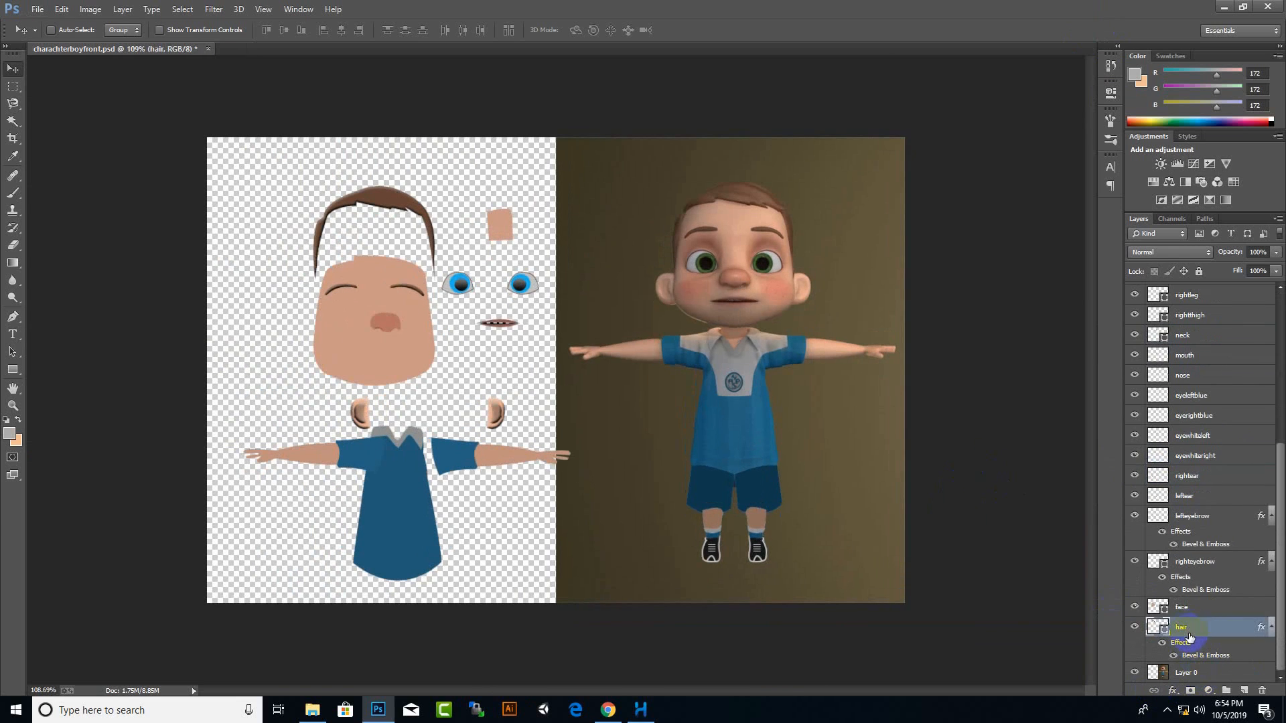
pyautogui.click(1197, 577)
pyautogui.click(1217, 626)
pyautogui.scroll(5, 1218, 626)
pyautogui.keyDown('shift'); pyautogui.click(1195, 292); pyautogui.keyUp('shift')
pyautogui.rightClick(1190, 332)
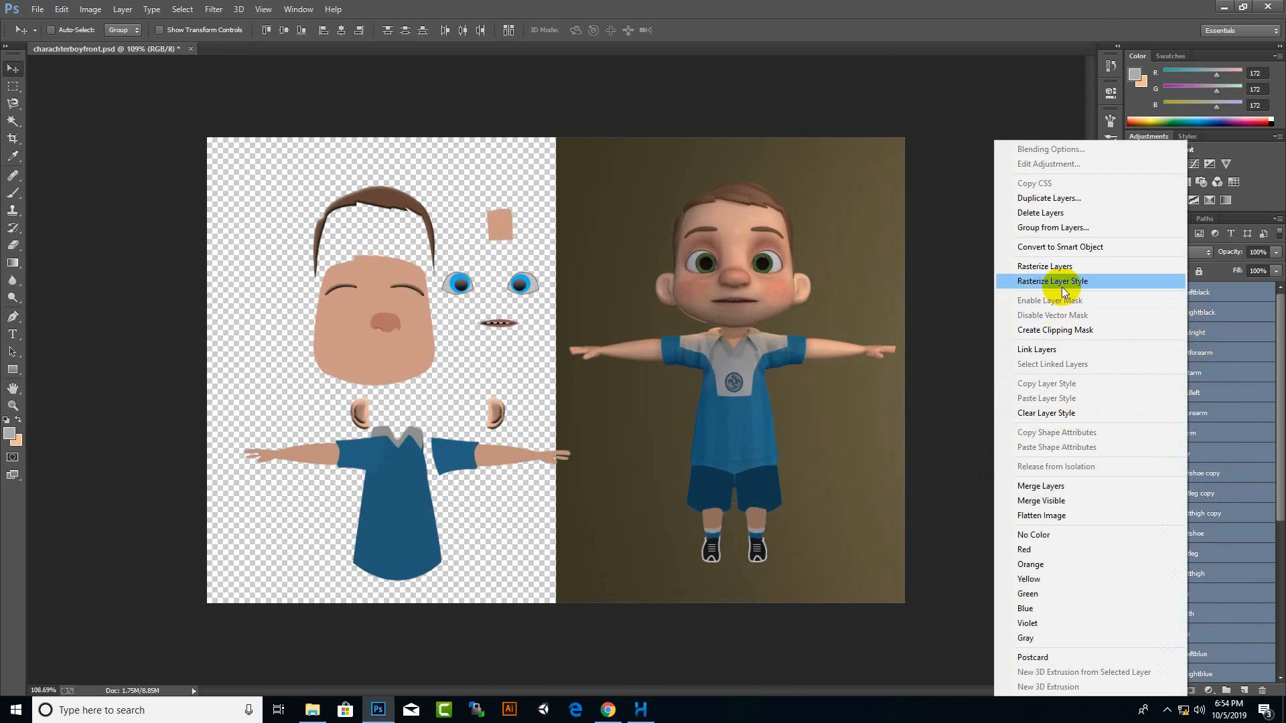
pyautogui.click(1068, 283)
# Check the rasterized layers through the stack and select the lefteyebrow and righteyebrow layers
pyautogui.scroll(-5, 1187, 457)
pyautogui.scroll(5, 1132, 536)
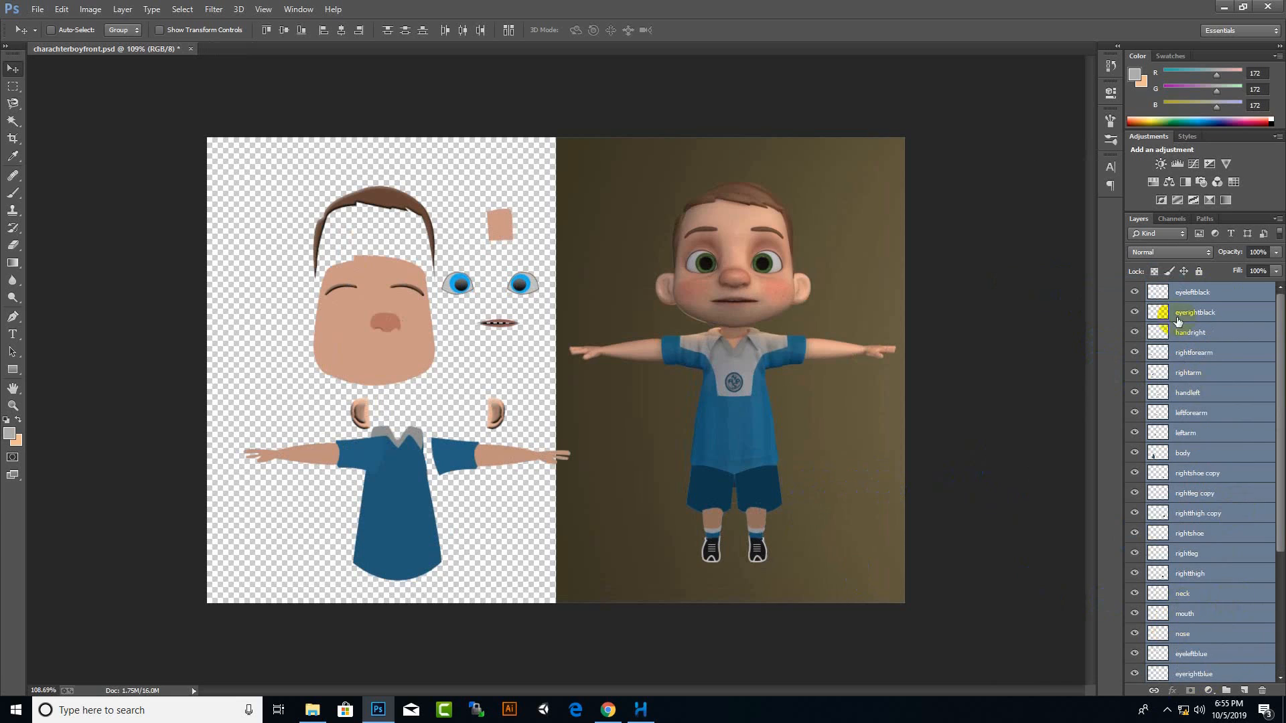
pyautogui.click(1216, 392)
pyautogui.scroll(-5, 1220, 655)
pyautogui.click(1206, 617)
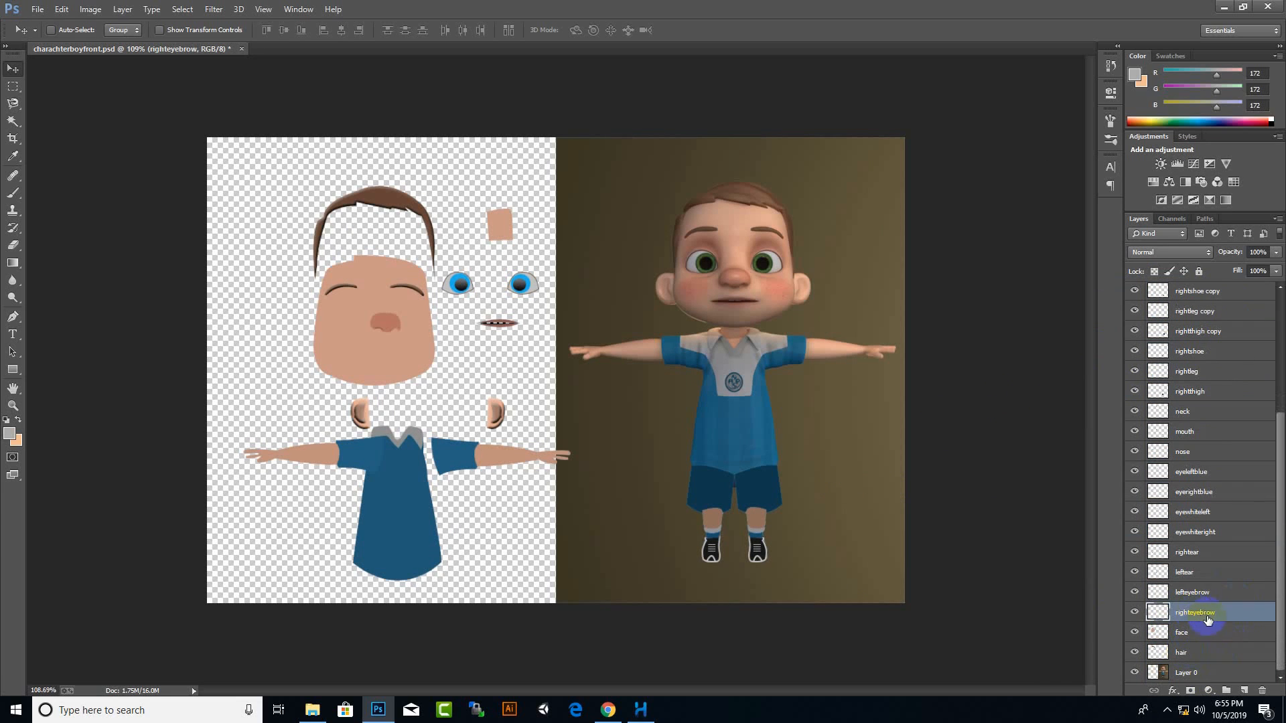
pyautogui.keyDown('ctrl'); pyautogui.click(1200, 592); pyautogui.keyUp('ctrl')
pyautogui.keyDown('ctrl'); pyautogui.click(1195, 573); pyautogui.keyUp('ctrl')
pyautogui.keyDown('ctrl'); pyautogui.click(1198, 576); pyautogui.keyUp('ctrl')
pyautogui.moveTo(1204, 603)
pyautogui.mouseDown()
pyautogui.moveTo(1204, 661)
pyautogui.moveTo(1202, 582)
pyautogui.mouseUp()
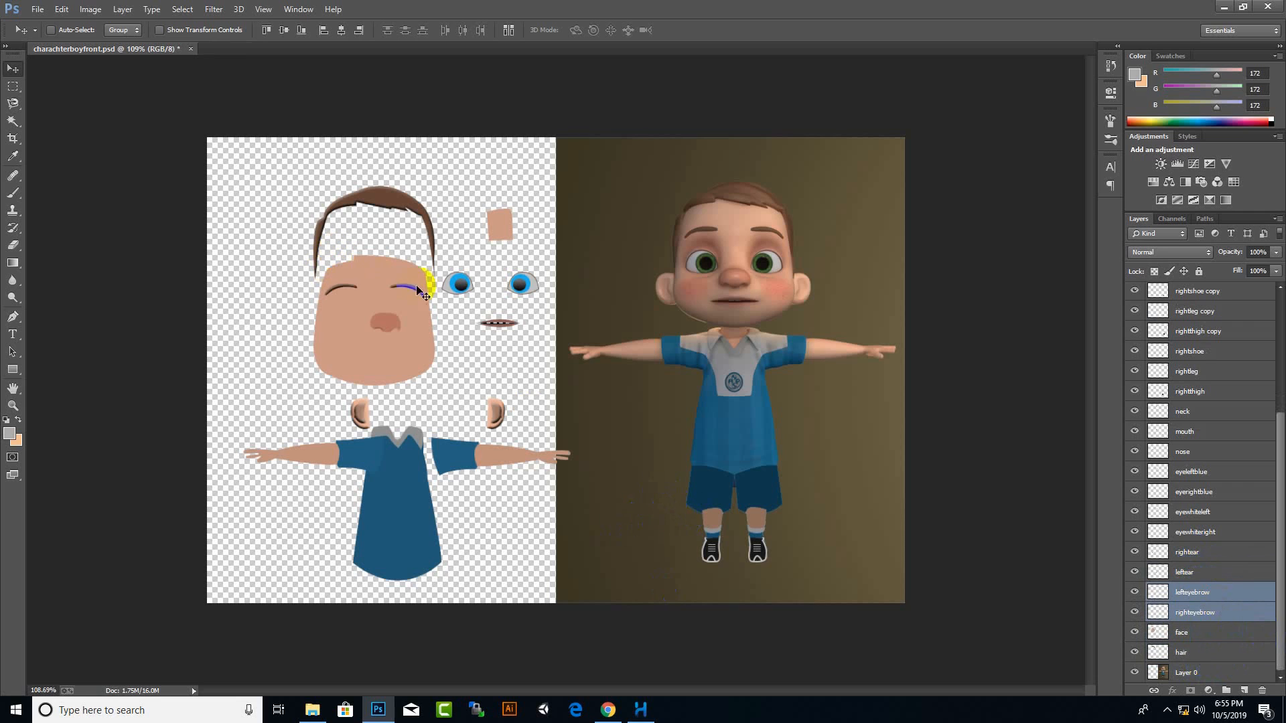
# Delete the reference image layer (Layer 0) and select the leftarm layer from the artwork
pyautogui.click(764, 378)
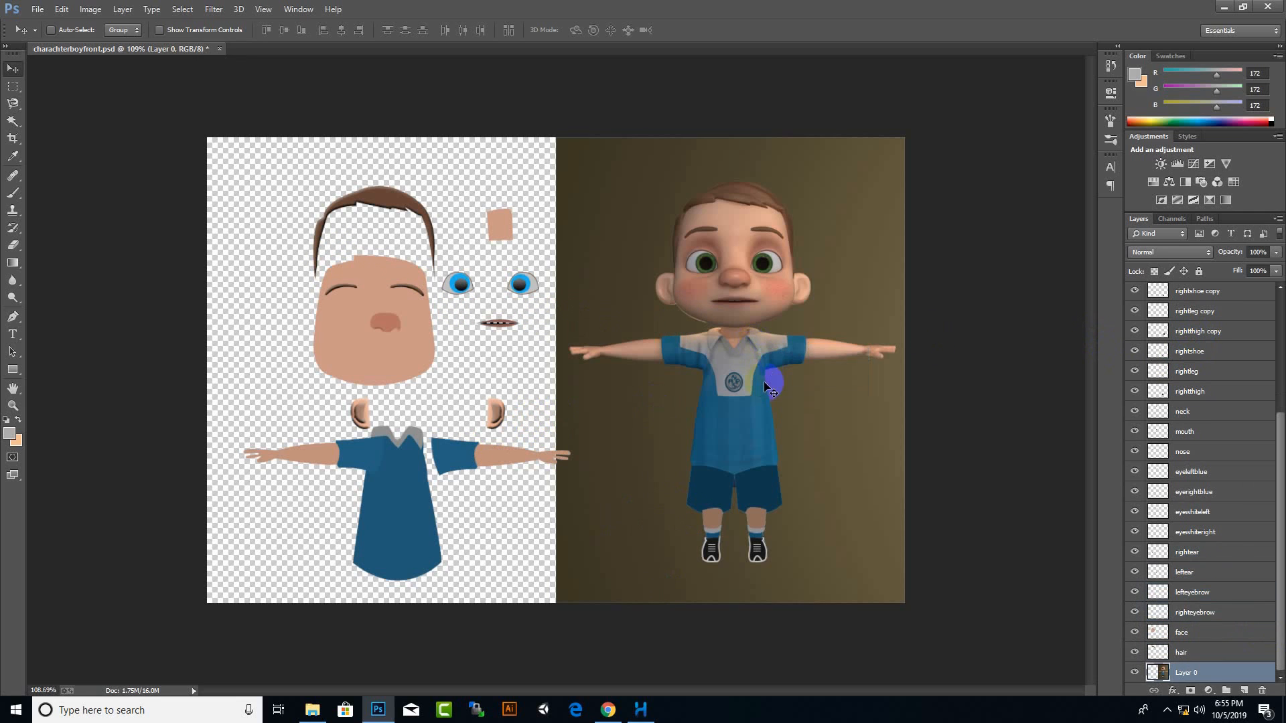
pyautogui.press('Delete')
pyautogui.scroll(4, 413, 503)
pyautogui.rightClick(415, 479)
pyautogui.click(429, 488)
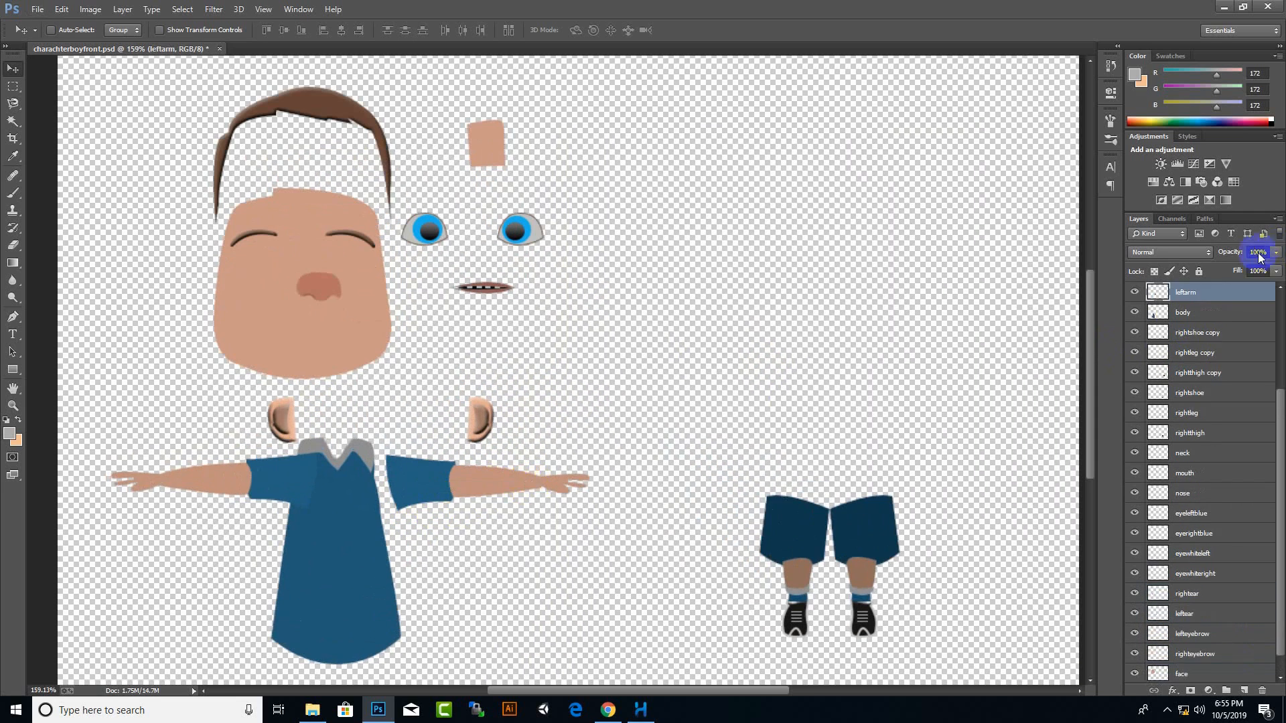
# Move the handleft, leftforearm and leftarm layers together onto the shirt's shoulder, and place the body layer above them in the stack
pyautogui.scroll(1, 1214, 387)
pyautogui.keyDown('ctrl'); pyautogui.click(1205, 333); pyautogui.keyUp('ctrl')
pyautogui.keyDown('ctrl'); pyautogui.click(1208, 312); pyautogui.keyUp('ctrl')
pyautogui.scroll(4, 364, 481)
pyautogui.moveTo(493, 479); pyautogui.dragTo(437, 447)
pyautogui.scroll(-4, 580, 579)
pyautogui.scroll(3, 837, 440)
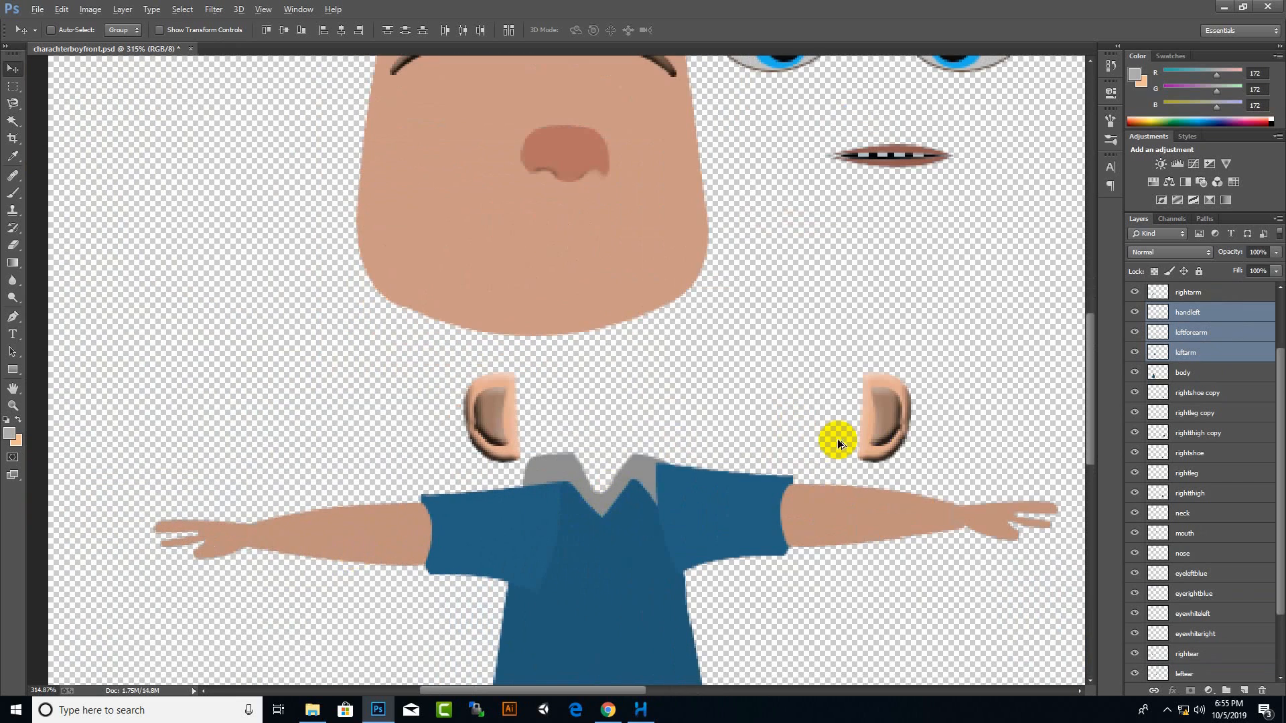
pyautogui.moveTo(1198, 374); pyautogui.dragTo(1192, 303)
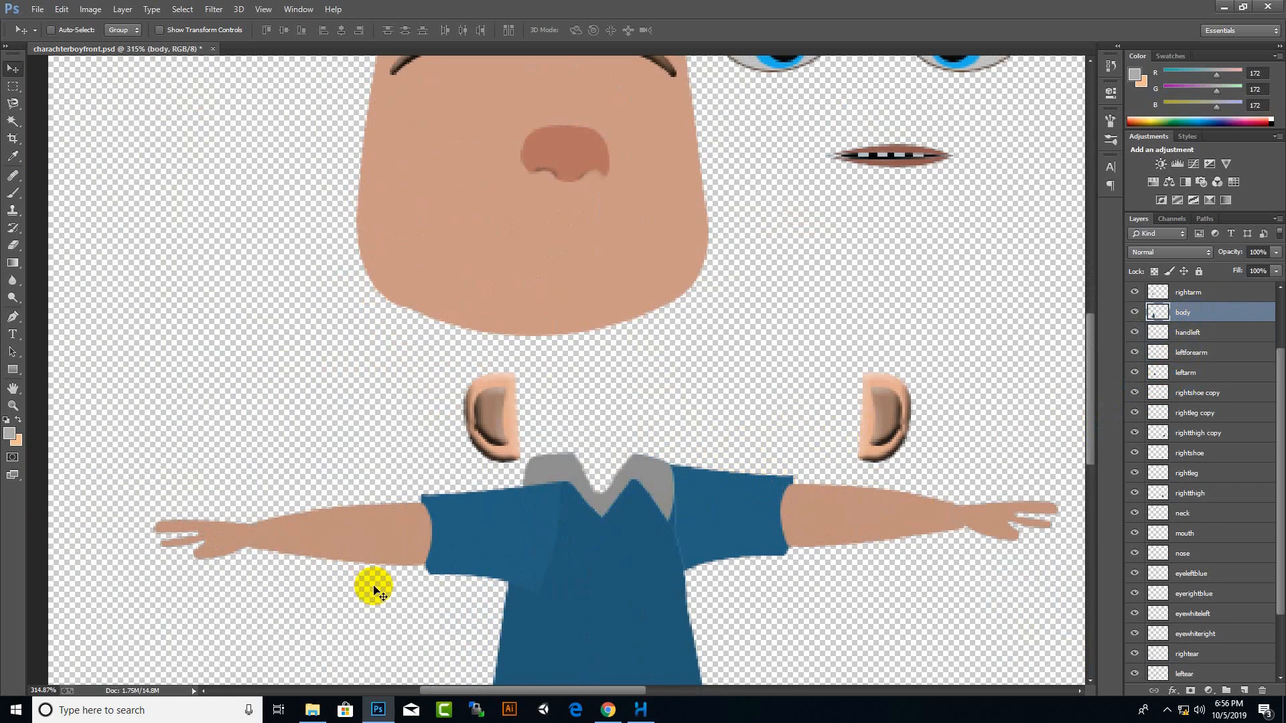
# Fit the handright, rightforearm and rightarm layers to the opposite shoulder, and place the body layer above handright
pyautogui.scroll(1, 1209, 353)
pyautogui.click(1209, 353)
pyautogui.keyDown('shift'); pyautogui.click(1205, 313); pyautogui.keyUp('shift')
pyautogui.moveTo(533, 538); pyautogui.dragTo(525, 485)
pyautogui.scroll(3, 510, 490)
pyautogui.scroll(-3, 643, 503)
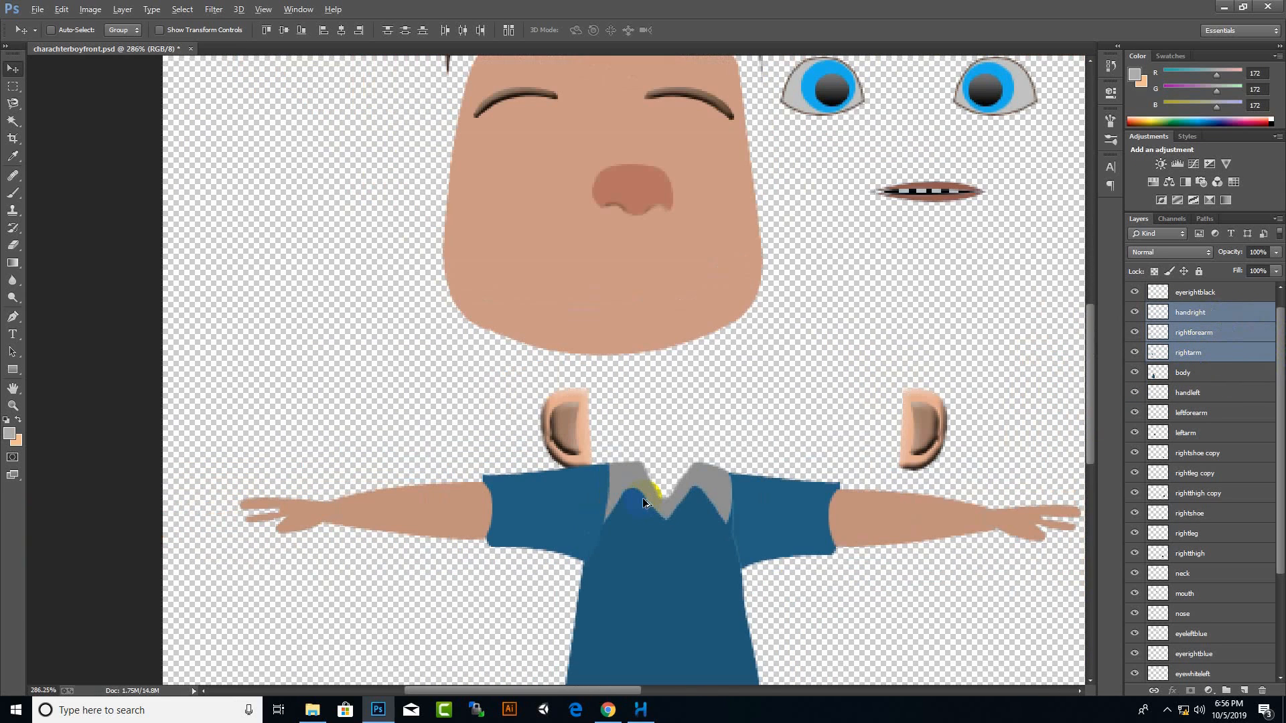
pyautogui.moveTo(1209, 374); pyautogui.dragTo(1205, 307)
# Move the face down over the shirt and place the neck piece between the face and the collar
pyautogui.scroll(-3, 674, 425)
pyautogui.rightClick(846, 415)
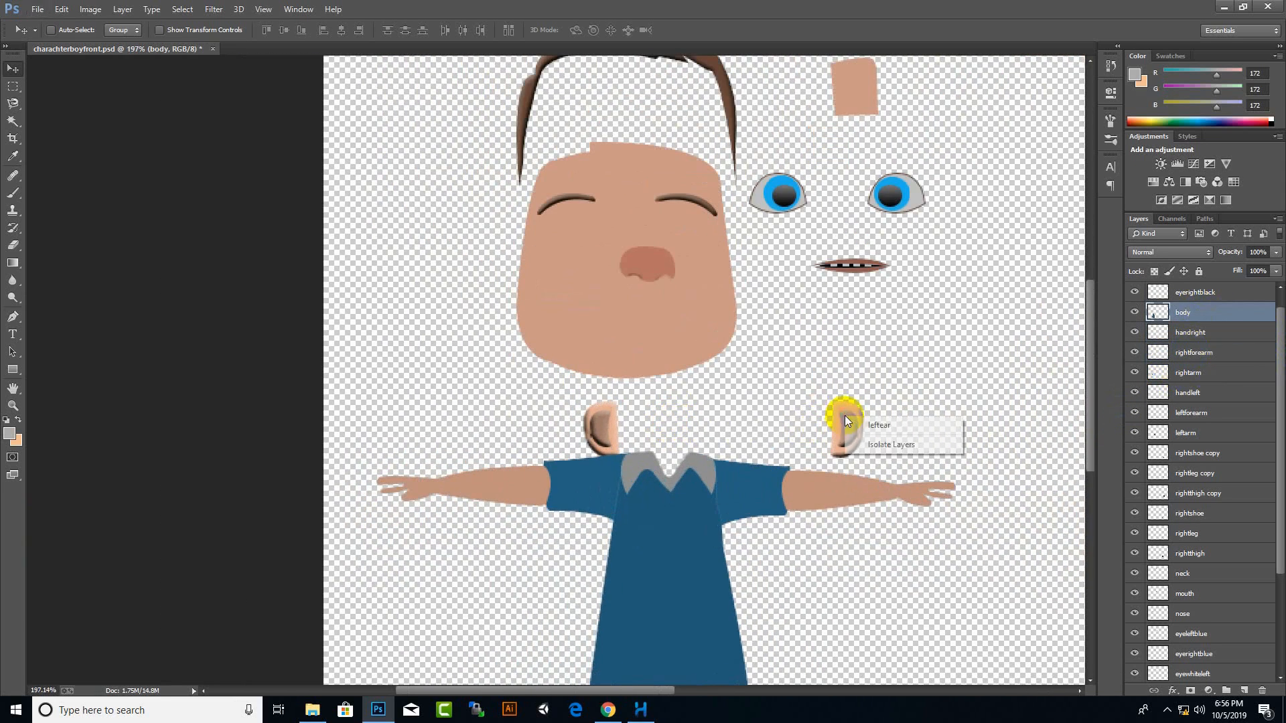
pyautogui.keyDown('ctrl'); pyautogui.click(710, 313); pyautogui.keyUp('ctrl')
pyautogui.moveTo(655, 324); pyautogui.dragTo(704, 386)
pyautogui.moveTo(855, 106); pyautogui.dragTo(679, 476)
pyautogui.keyDown('ctrl'); pyautogui.click(703, 391); pyautogui.keyUp('ctrl')
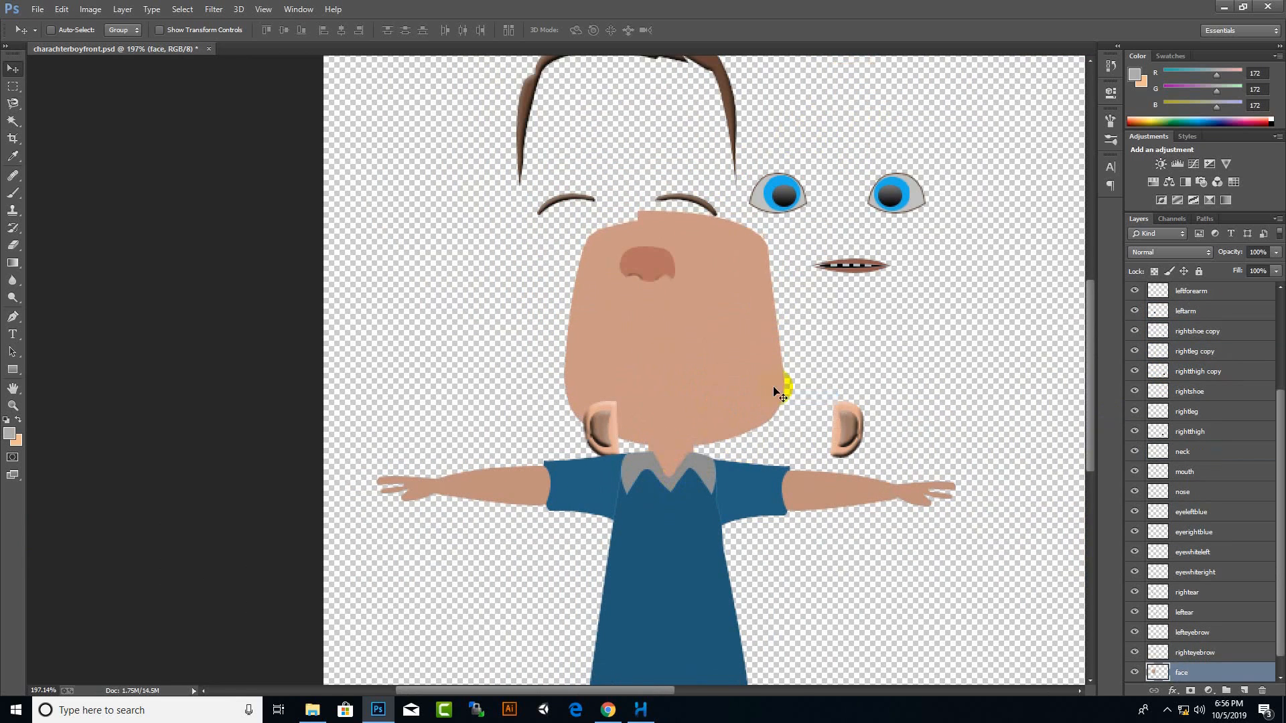
# Place the mouth on the lower part of the face and centre the nose above it
pyautogui.keyDown('ctrl'); pyautogui.click(842, 282); pyautogui.keyUp('ctrl')
pyautogui.moveTo(845, 273); pyautogui.dragTo(672, 413)
pyautogui.rightClick(656, 266)
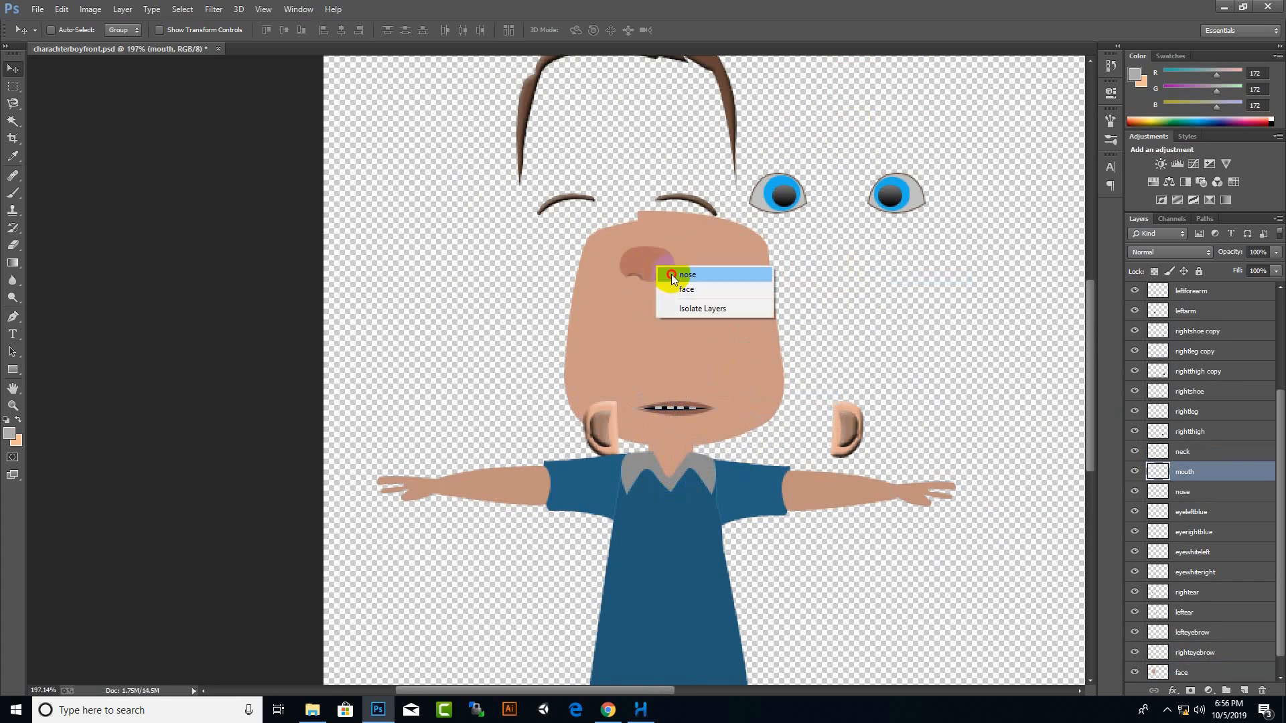
pyautogui.click(671, 275)
pyautogui.moveTo(656, 270); pyautogui.dragTo(685, 347)
# Position the ears on both sides of the face and move the face layer above the rightear and leftear layers
pyautogui.moveTo(605, 428); pyautogui.dragTo(562, 371)
pyautogui.moveTo(843, 423); pyautogui.dragTo(577, 367)
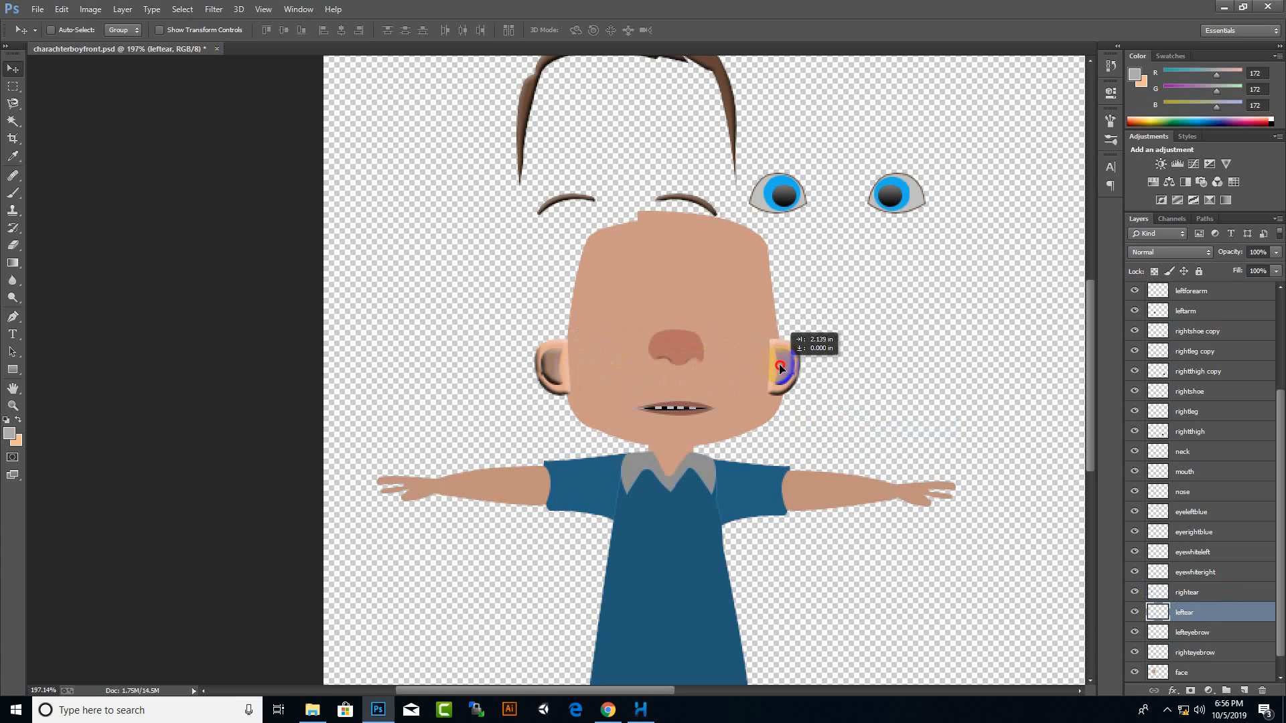
pyautogui.moveTo(793, 371); pyautogui.dragTo(824, 365)
pyautogui.click(1212, 610)
pyautogui.moveTo(1205, 655); pyautogui.dragTo(1212, 585)
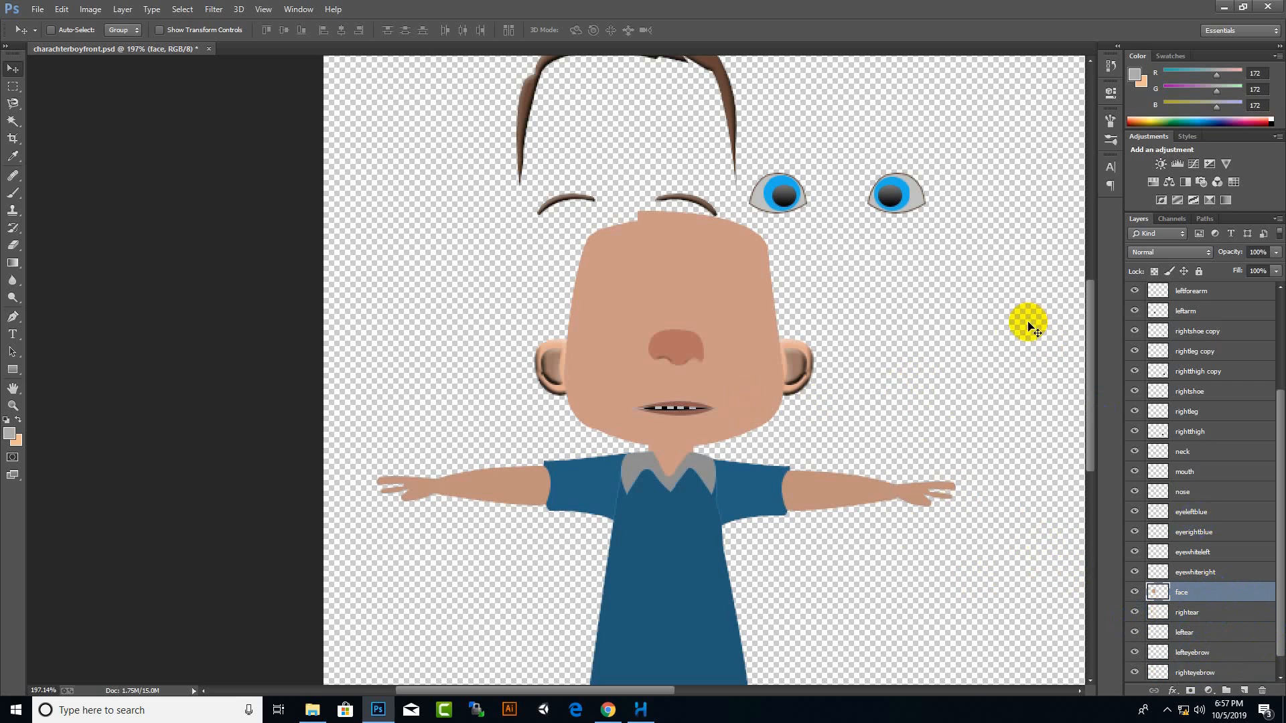
# Move the lefteyebrow and righteyebrow layers above the face layer and position both eyebrows on the upper face
pyautogui.scroll(-3, 906, 387)
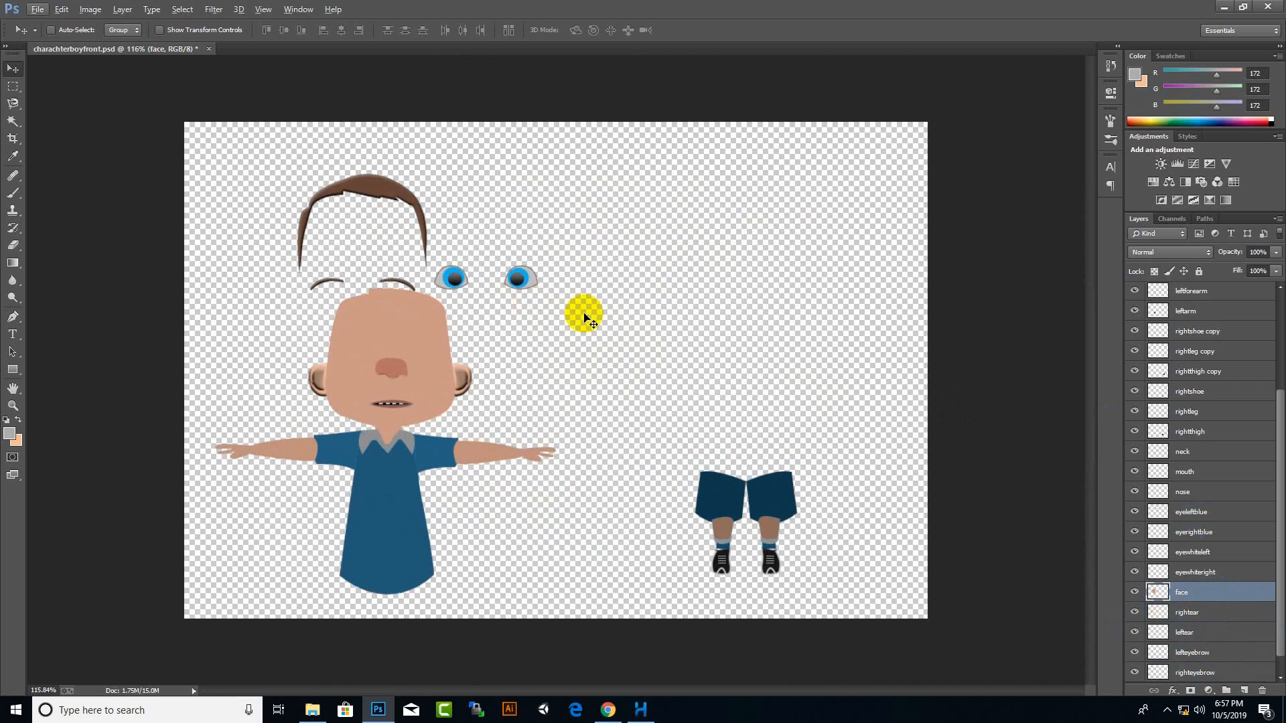
pyautogui.click(413, 292)
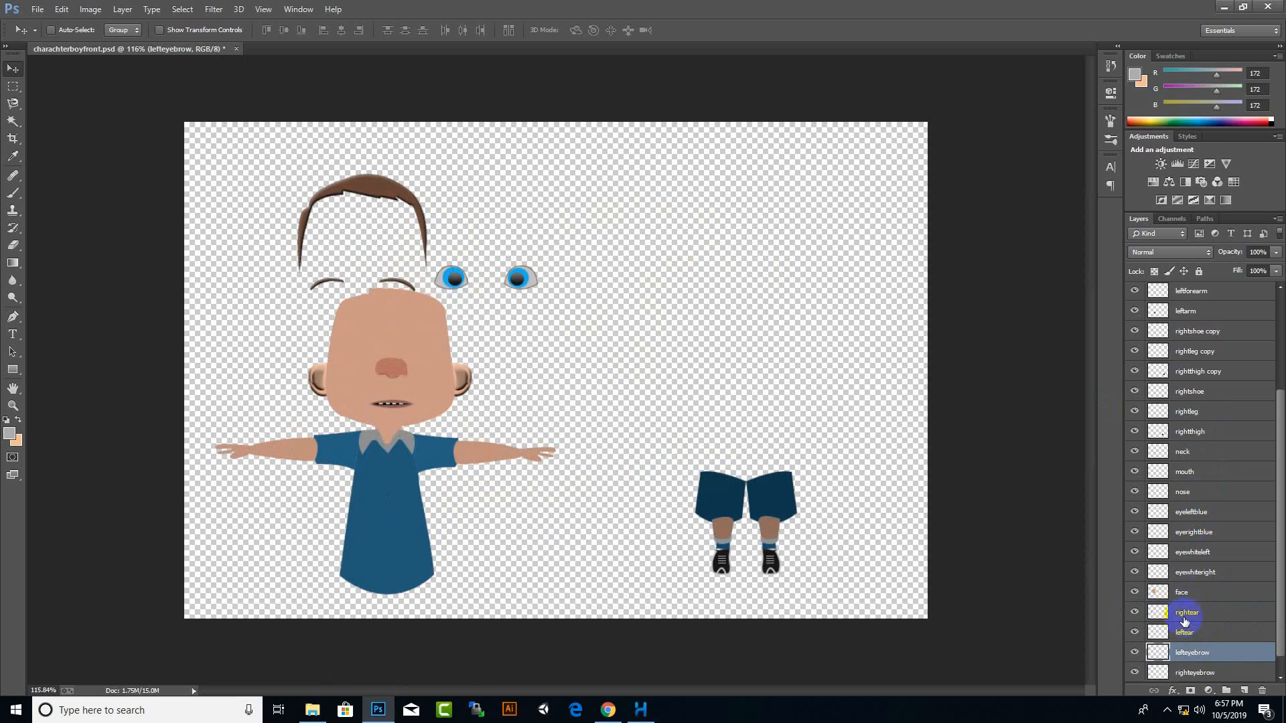
pyautogui.keyDown('ctrl'); pyautogui.click(1212, 673); pyautogui.keyUp('ctrl')
pyautogui.moveTo(407, 285); pyautogui.dragTo(441, 322)
pyautogui.moveTo(1202, 655); pyautogui.dragTo(1184, 611)
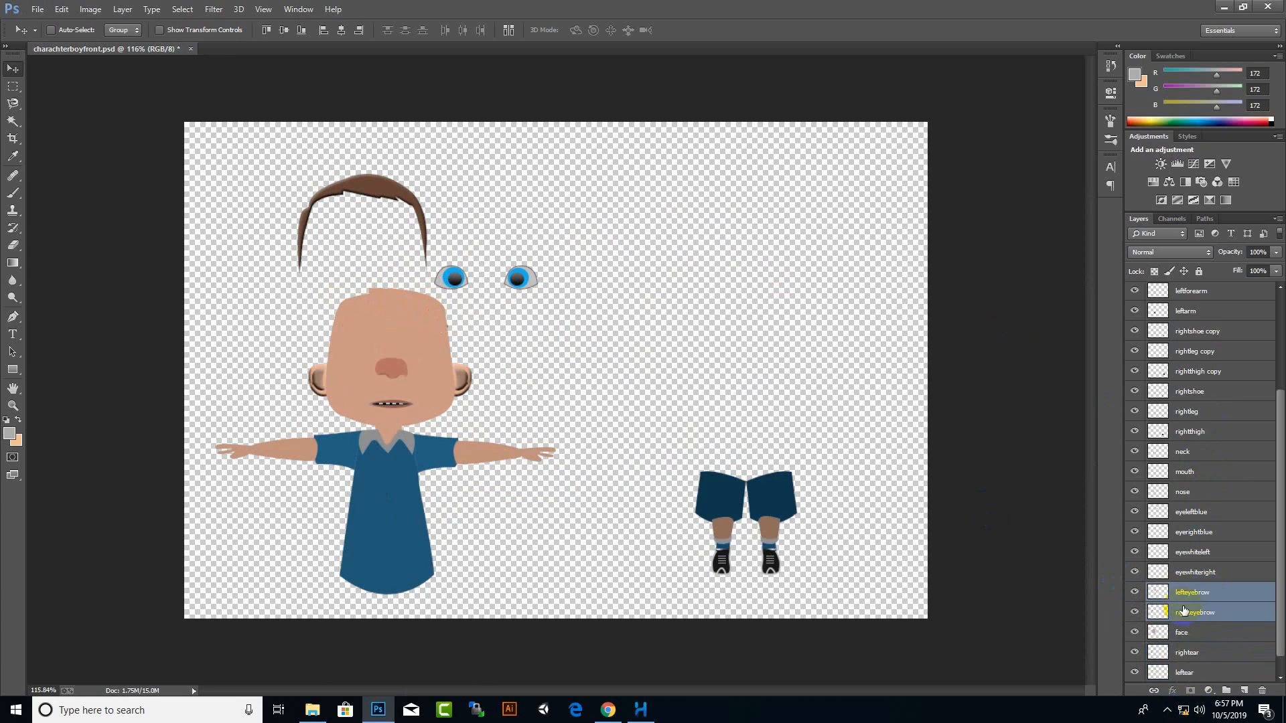
pyautogui.moveTo(439, 331); pyautogui.dragTo(425, 326)
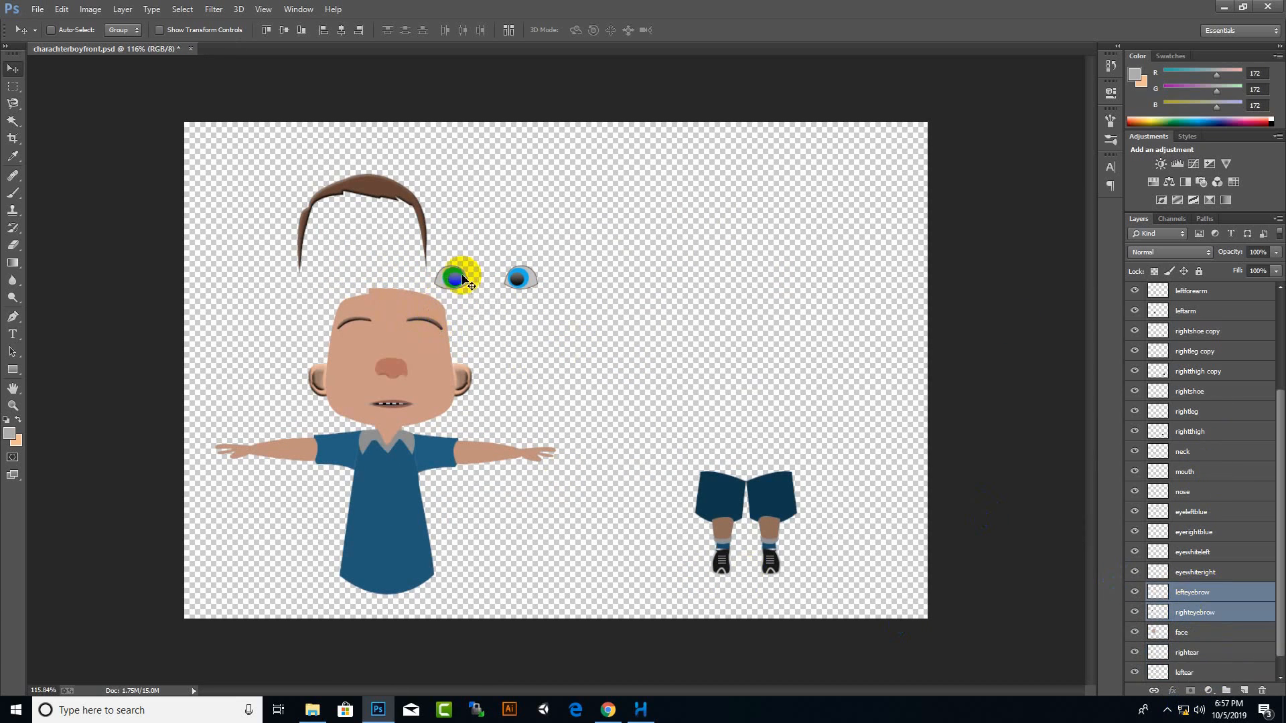
# Fit the hair onto the top of the head and place its layer directly above the face layer
pyautogui.rightClick(378, 185)
pyautogui.click(386, 192)
pyautogui.moveTo(379, 184); pyautogui.dragTo(404, 279)
pyautogui.moveTo(1210, 671); pyautogui.dragTo(1210, 606)
pyautogui.scroll(9, 405, 293)
pyautogui.rightClick(343, 257)
pyautogui.click(351, 264)
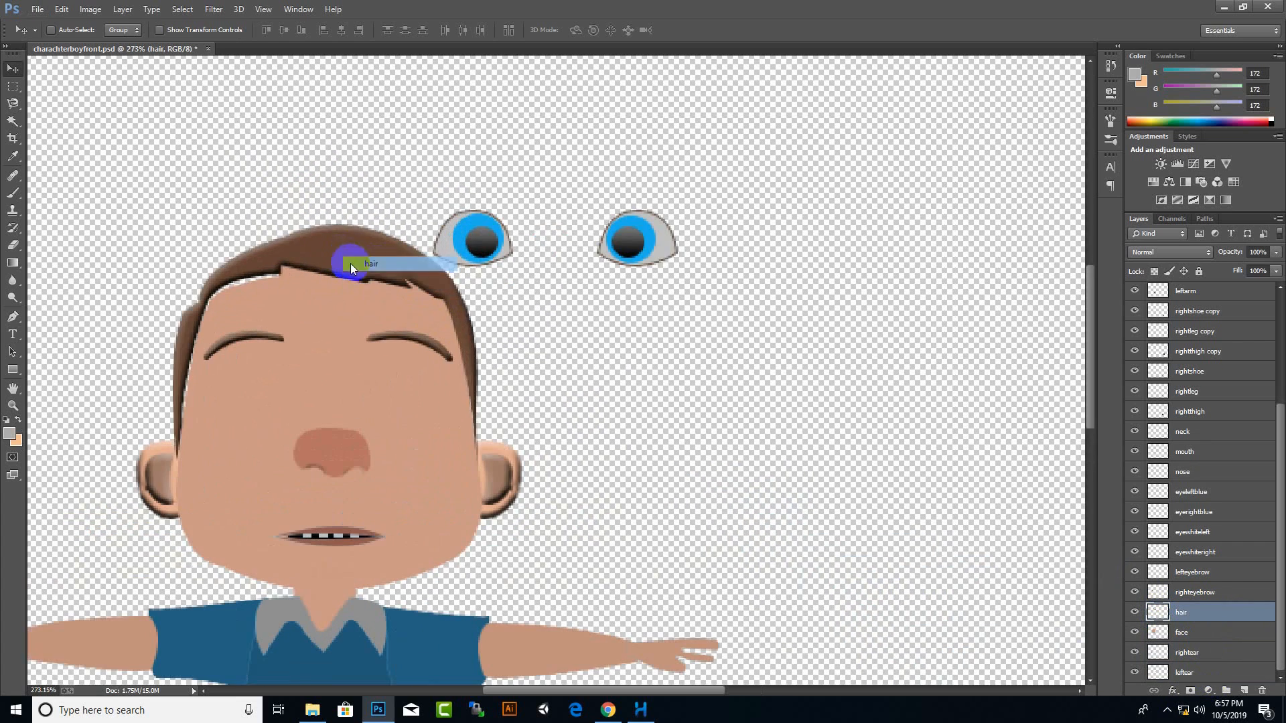
pyautogui.moveTo(351, 265); pyautogui.dragTo(336, 272)
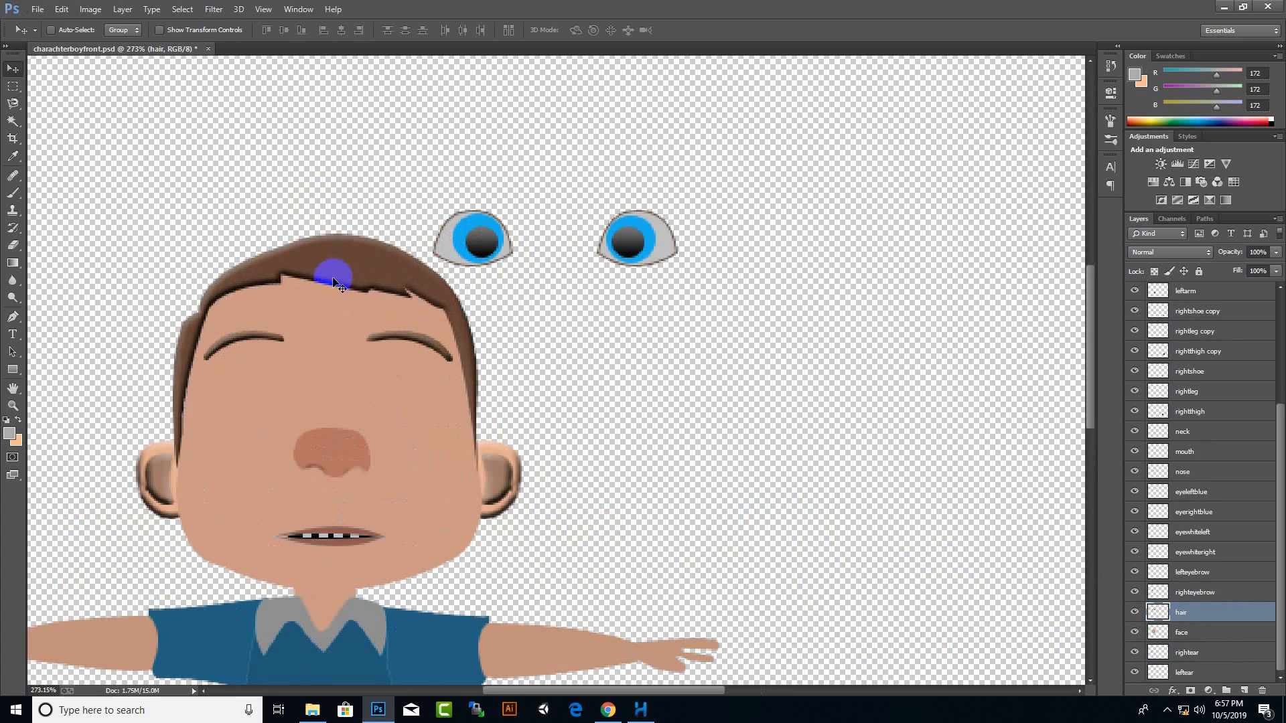
pyautogui.hotkey('ctrl', '0')
pyautogui.keyDown('ctrl'); pyautogui.click(413, 259); pyautogui.keyUp('ctrl')
pyautogui.keyDown('ctrl'); pyautogui.click(1211, 580); pyautogui.keyUp('ctrl')
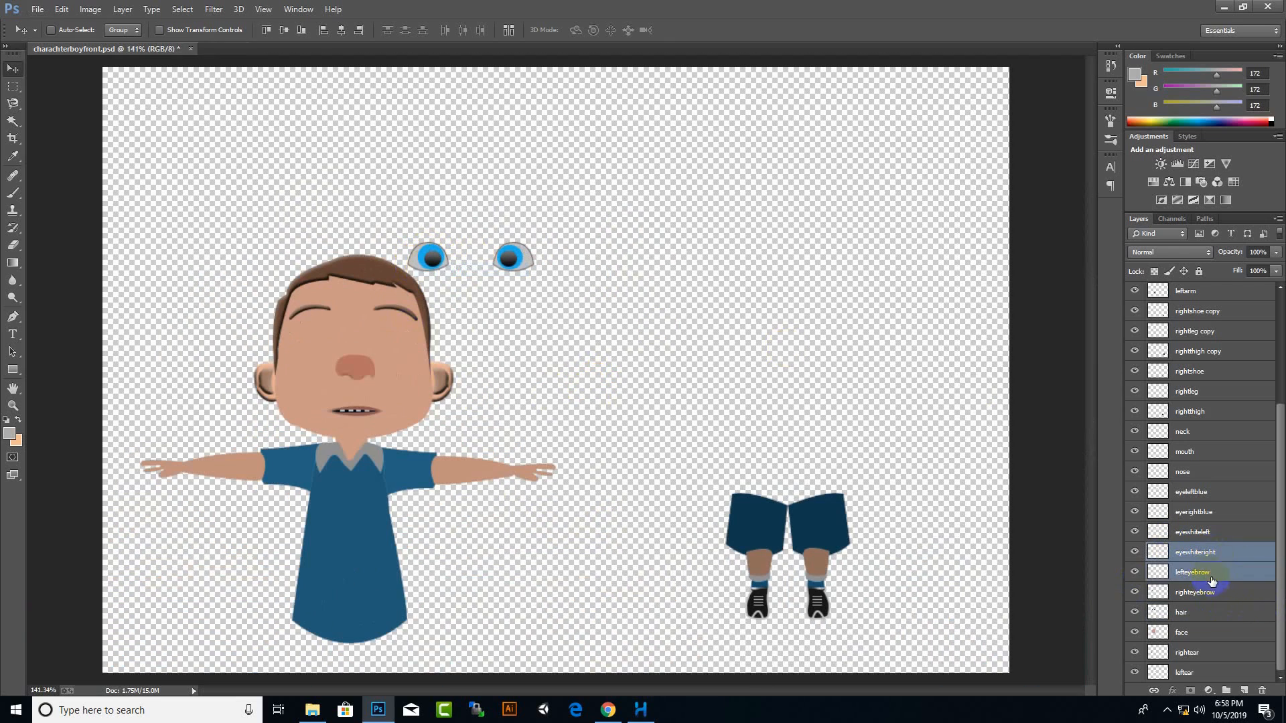
pyautogui.keyDown('ctrl'); pyautogui.click(1211, 574); pyautogui.keyUp('ctrl')
pyautogui.keyDown('ctrl'); pyautogui.click(1206, 532); pyautogui.keyUp('ctrl')
pyautogui.keyDown('ctrl'); pyautogui.click(1206, 512); pyautogui.keyUp('ctrl')
pyautogui.keyDown('ctrl'); pyautogui.click(1218, 494); pyautogui.keyUp('ctrl')
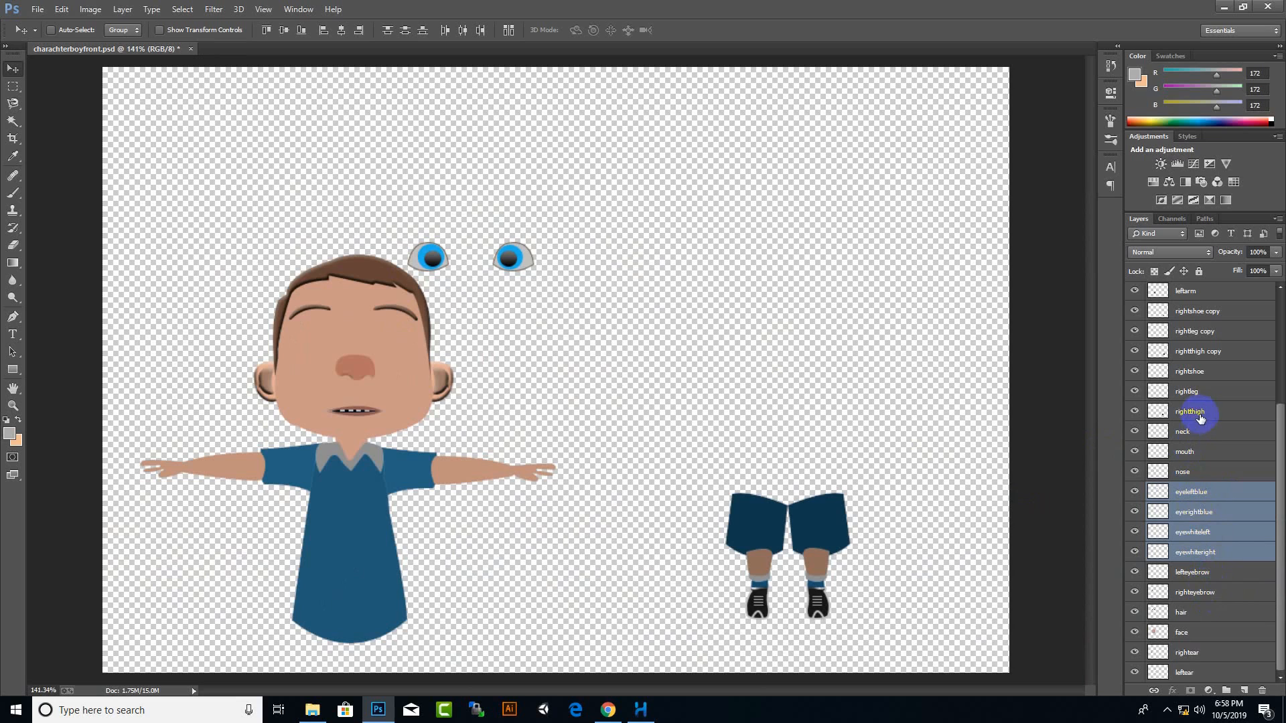
# Rename the rightshoe copy, rightleg copy and rightthigh copy layers as leftshoe, leftleg and leftthigh
pyautogui.doubleClick(1201, 311)
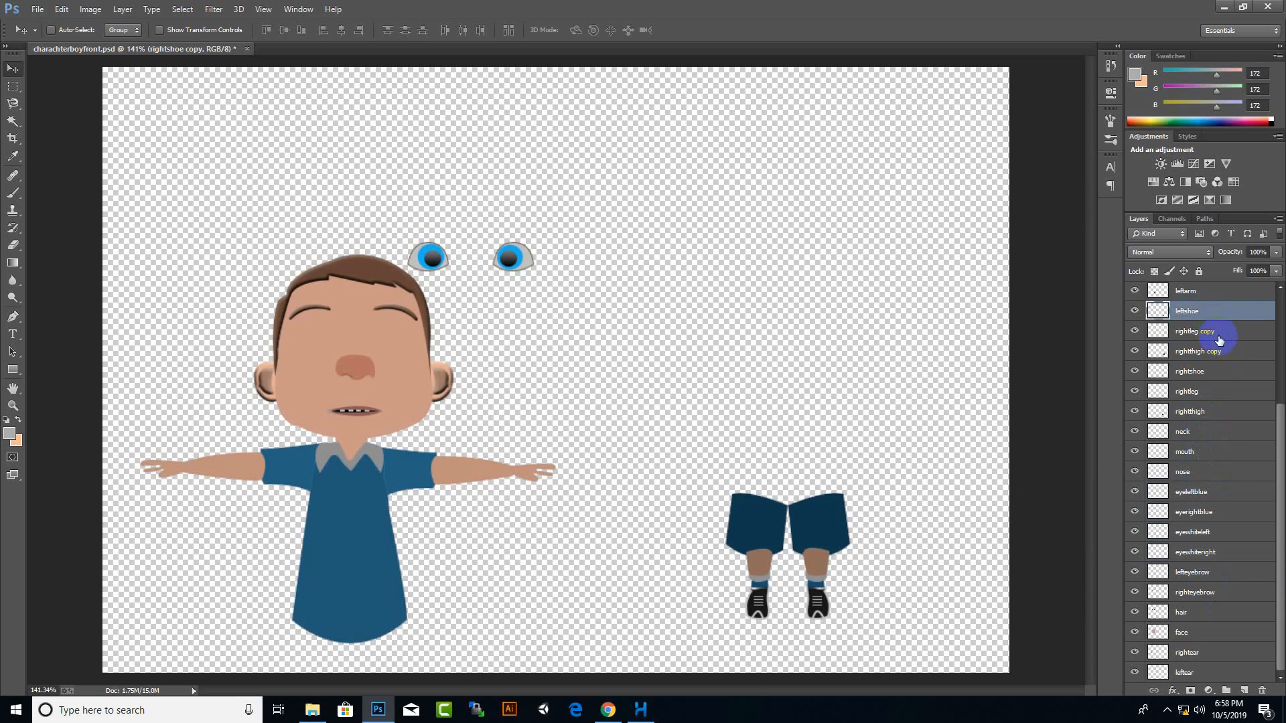
pyautogui.doubleClick(1202, 339)
pyautogui.click(1223, 322)
pyautogui.doubleClick(1206, 331)
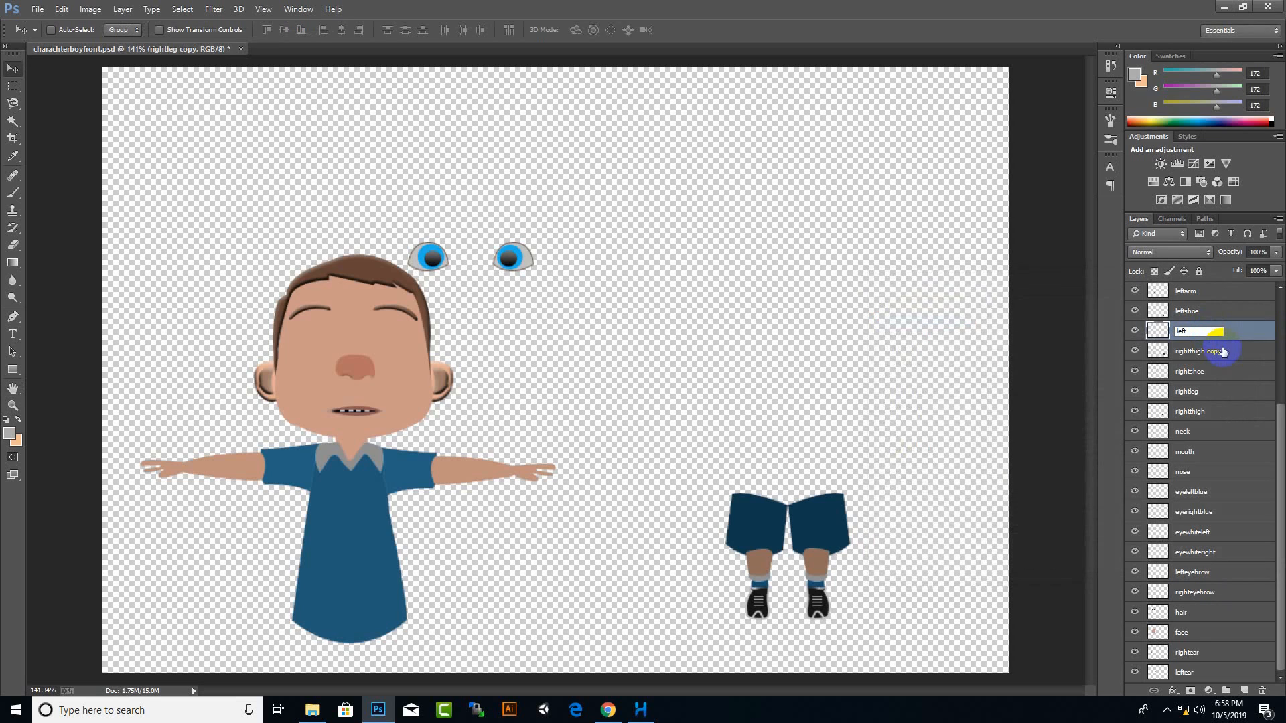
pyautogui.doubleClick(1223, 351)
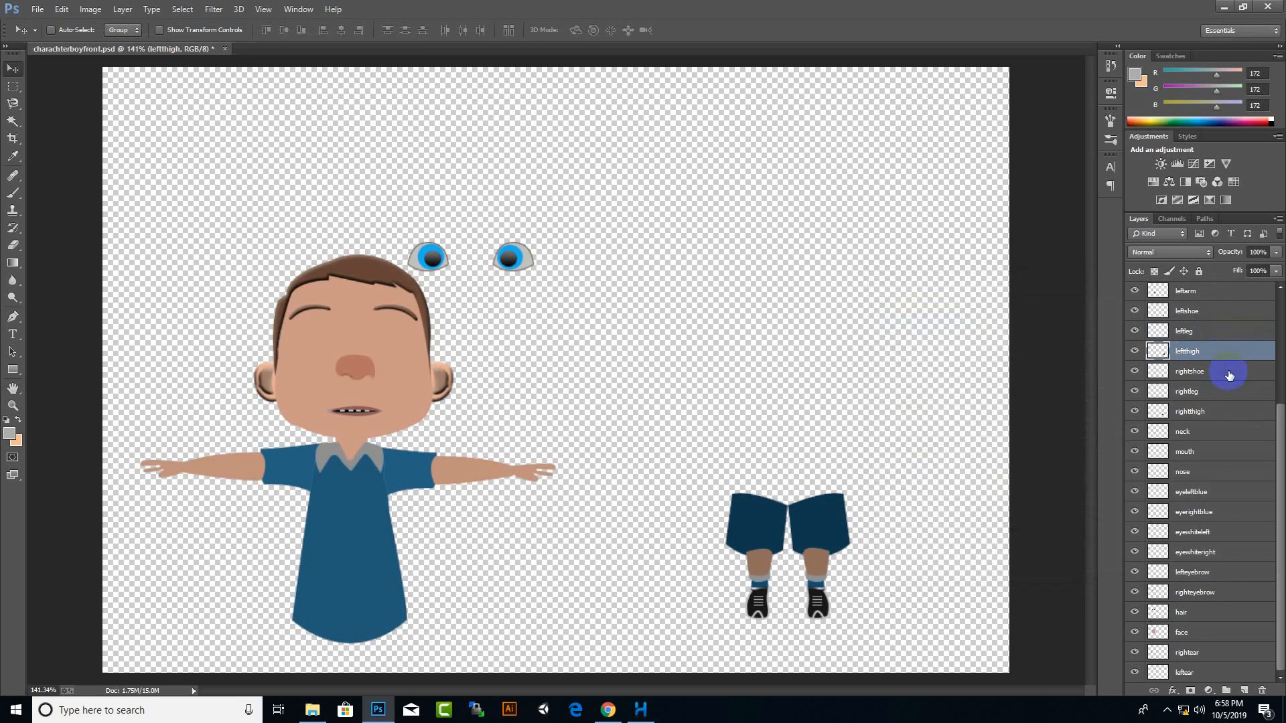
# Select the eyewhiteleft, eyeleftblue and eyeleftblack layers and move the complete left eye under the left eyebrow
pyautogui.scroll(-3, 839, 402)
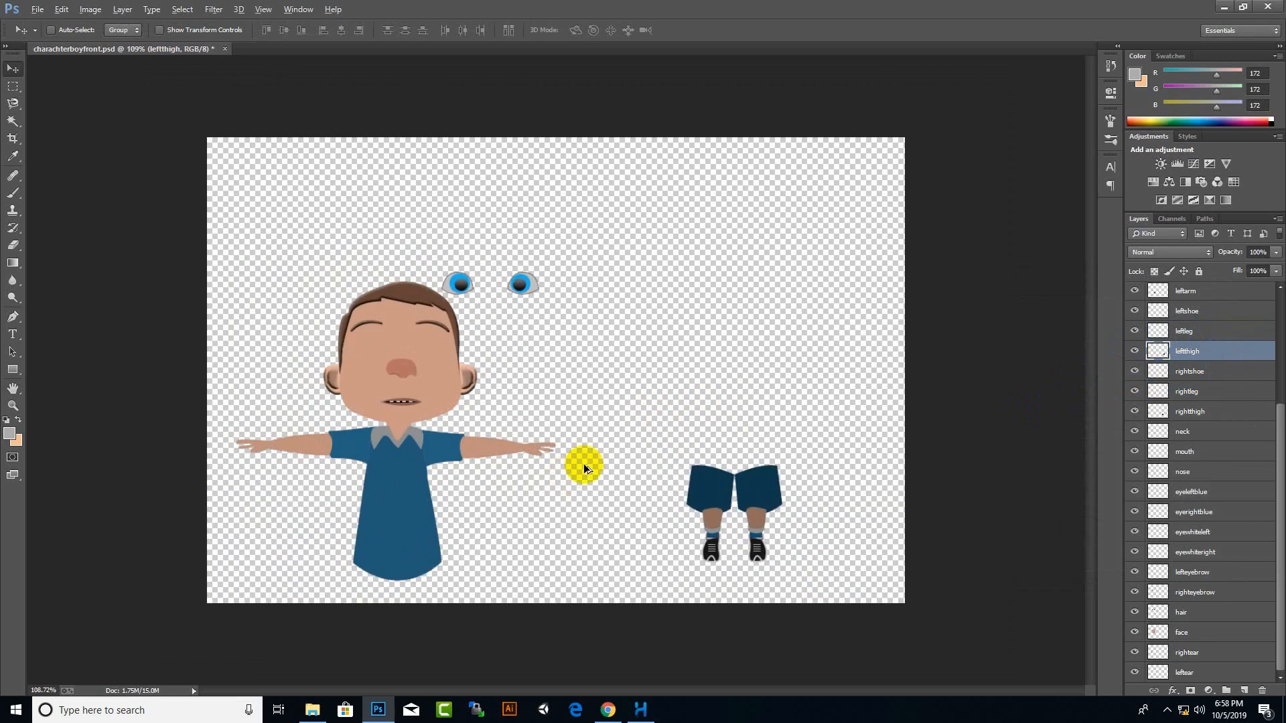
pyautogui.keyDown('ctrl'); pyautogui.click(519, 293); pyautogui.keyUp('ctrl')
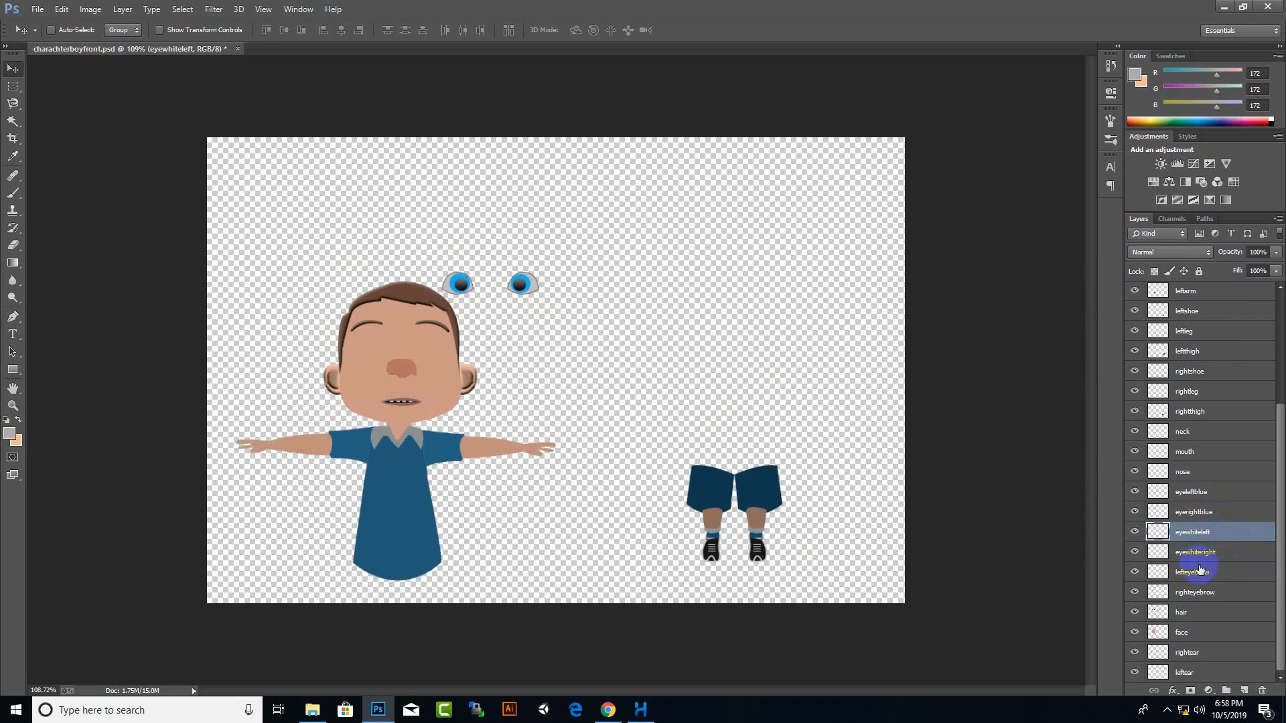
pyautogui.keyDown('ctrl'); pyautogui.click(1209, 496); pyautogui.keyUp('ctrl')
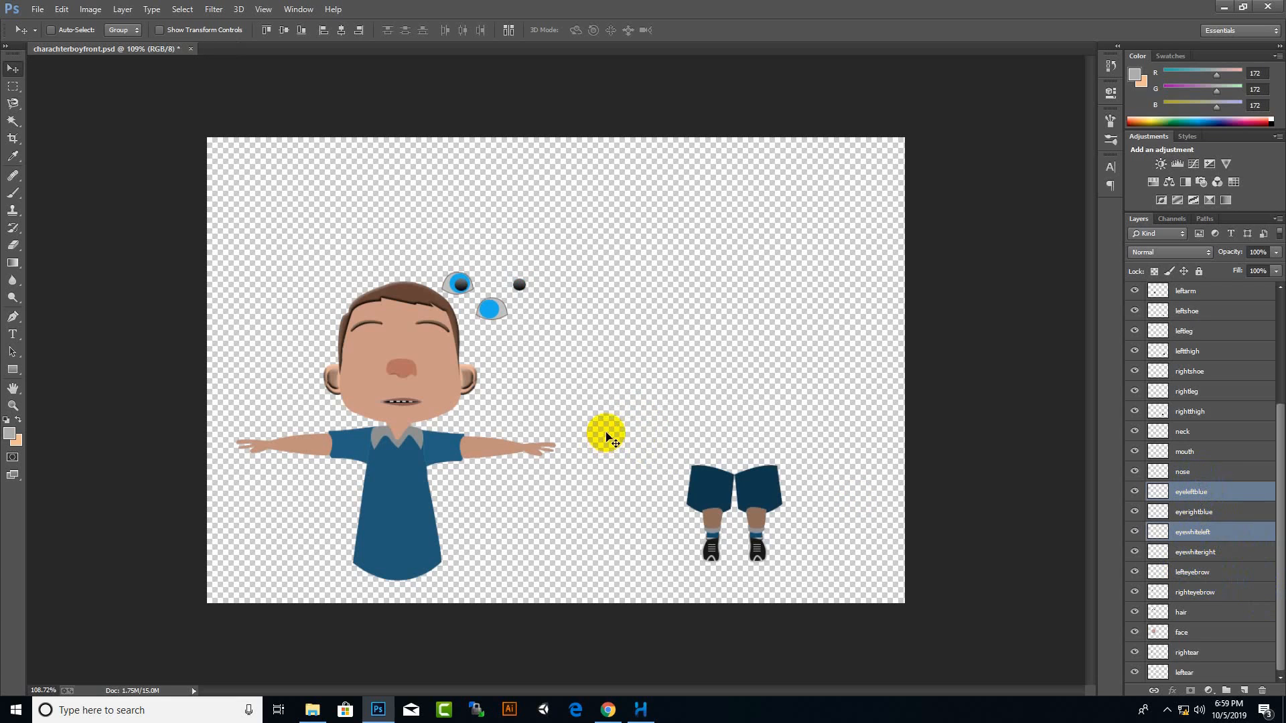
pyautogui.scroll(3, 1248, 589)
pyautogui.scroll(1, 1247, 590)
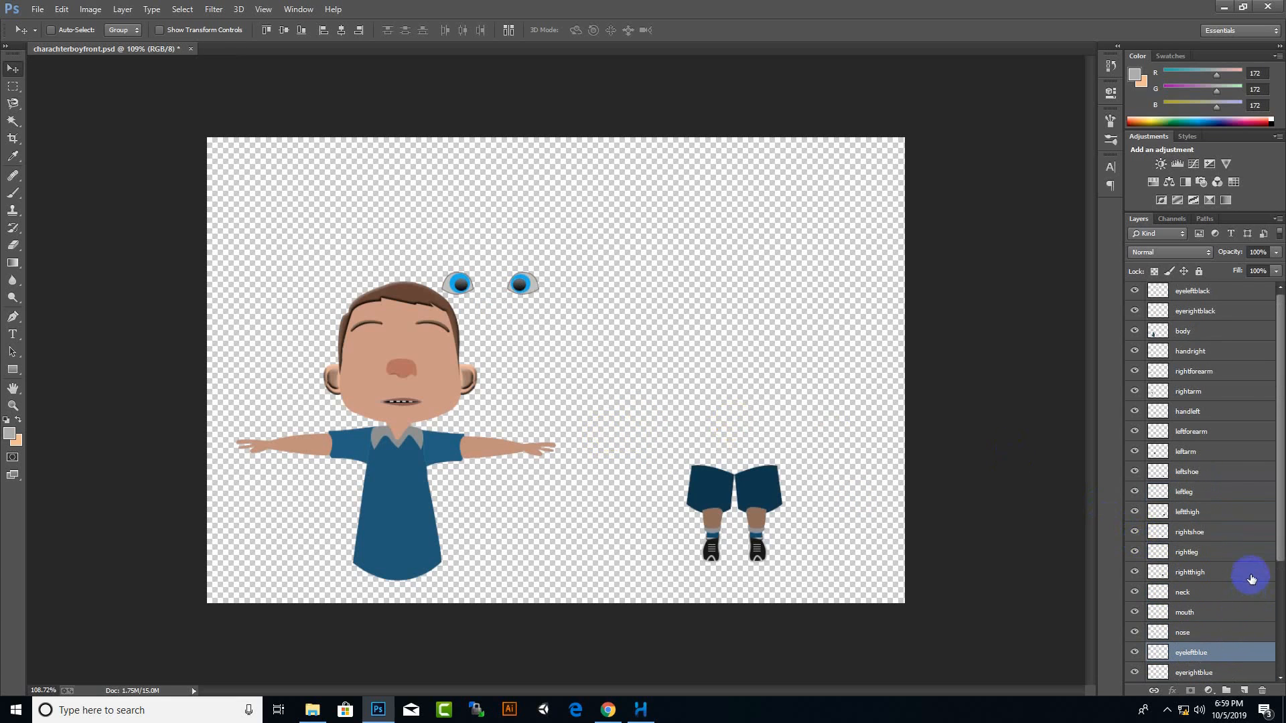
pyautogui.keyDown('ctrl'); pyautogui.click(1225, 293); pyautogui.keyUp('ctrl')
pyautogui.moveTo(469, 288); pyautogui.dragTo(315, 341)
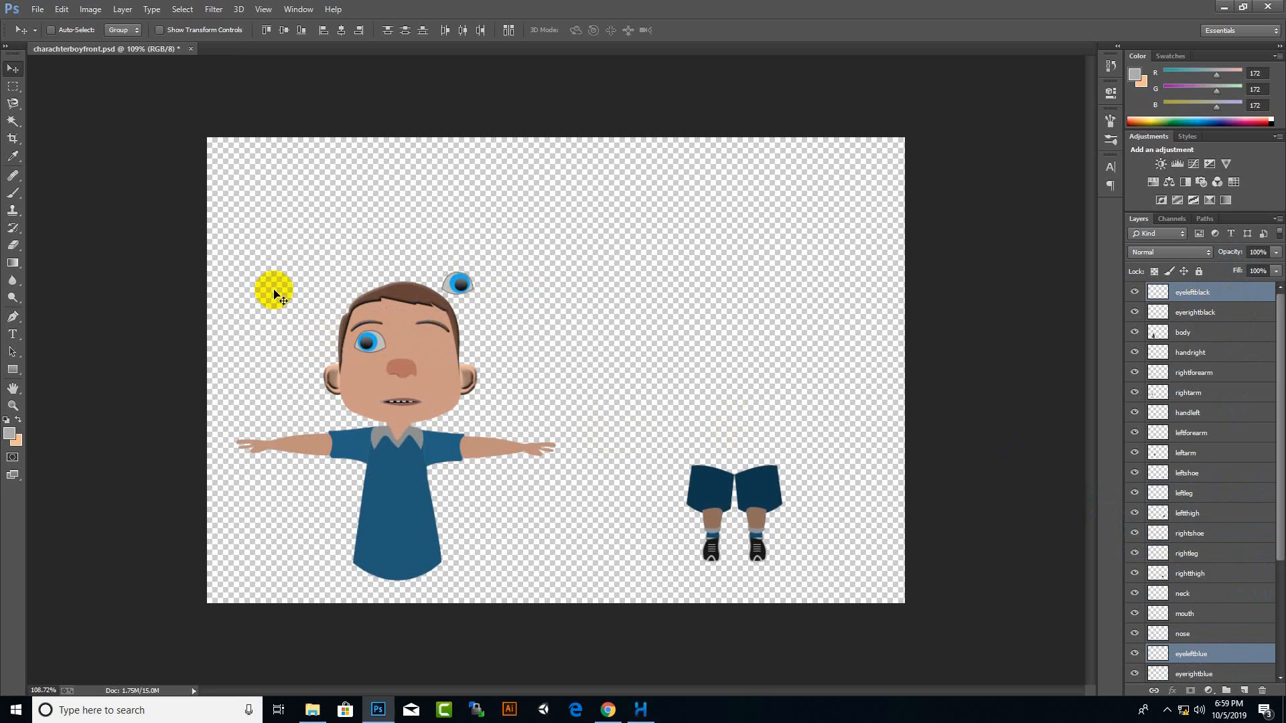
pyautogui.scroll(10, 379, 322)
pyautogui.scroll(4, 323, 361)
pyautogui.moveTo(406, 396); pyautogui.dragTo(634, 404)
pyautogui.scroll(-3, 635, 405)
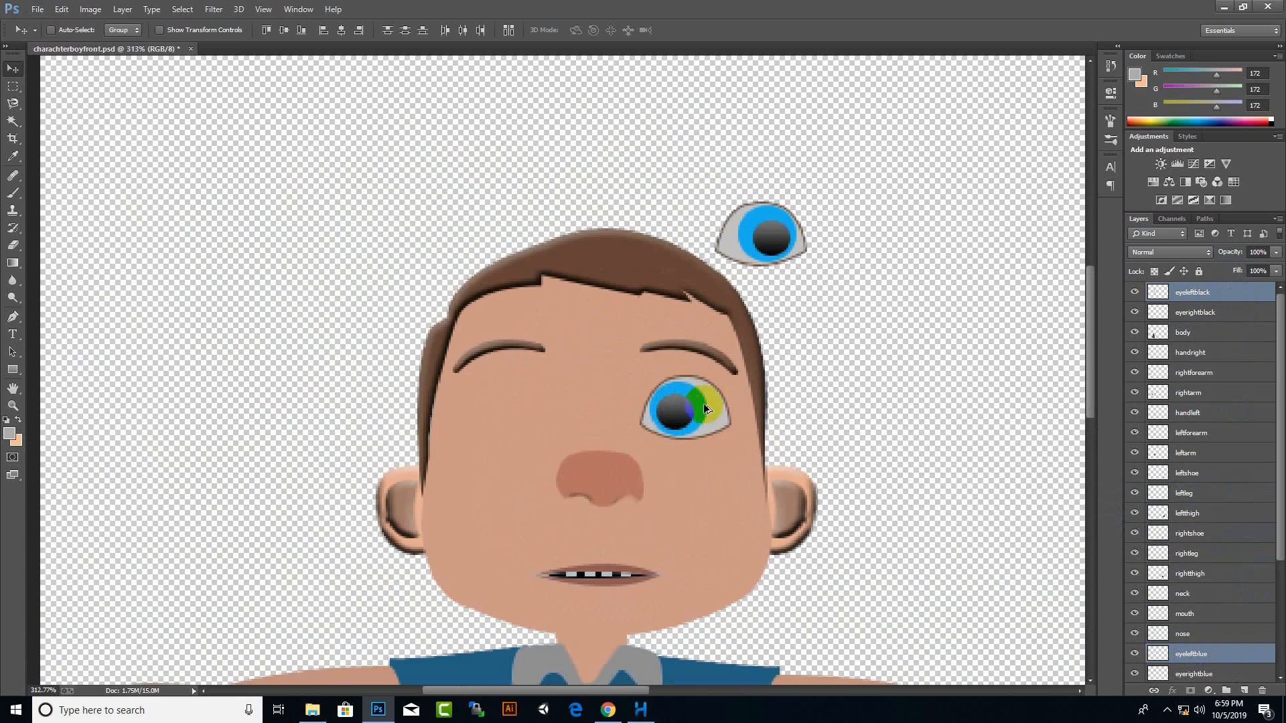
pyautogui.moveTo(721, 421)
pyautogui.mouseDown()
pyautogui.moveTo(710, 421)
pyautogui.moveTo(721, 421)
pyautogui.mouseUp()
# Select the eyewhiteright, eyerightblue and eyerightblack layers and move the complete right eye under the right eyebrow
pyautogui.rightClick(752, 262)
pyautogui.click(771, 270)
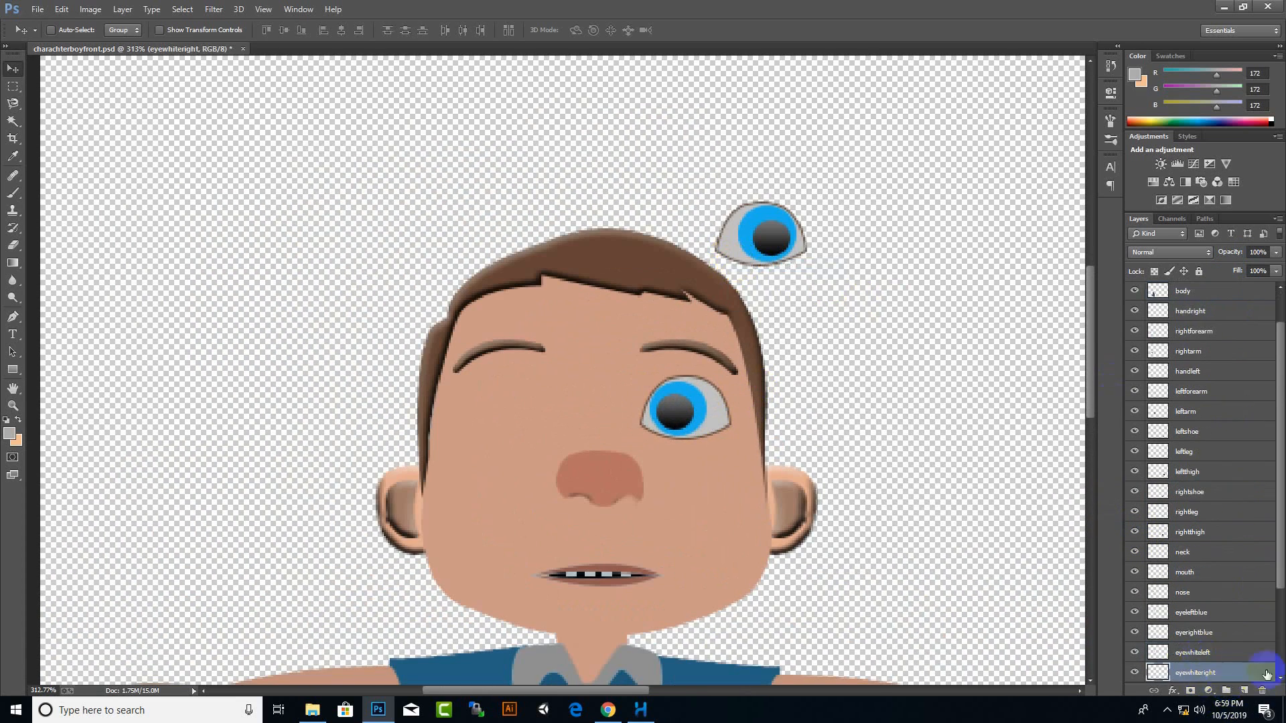
pyautogui.keyDown('ctrl'); pyautogui.click(1215, 635); pyautogui.keyUp('ctrl')
pyautogui.scroll(2, 1215, 635)
pyautogui.keyDown('ctrl'); pyautogui.click(1220, 314); pyautogui.keyUp('ctrl')
pyautogui.moveTo(749, 226); pyautogui.dragTo(501, 400)
pyautogui.scroll(-5, 1066, 377)
pyautogui.scroll(3, 798, 243)
pyautogui.scroll(-2, 884, 267)
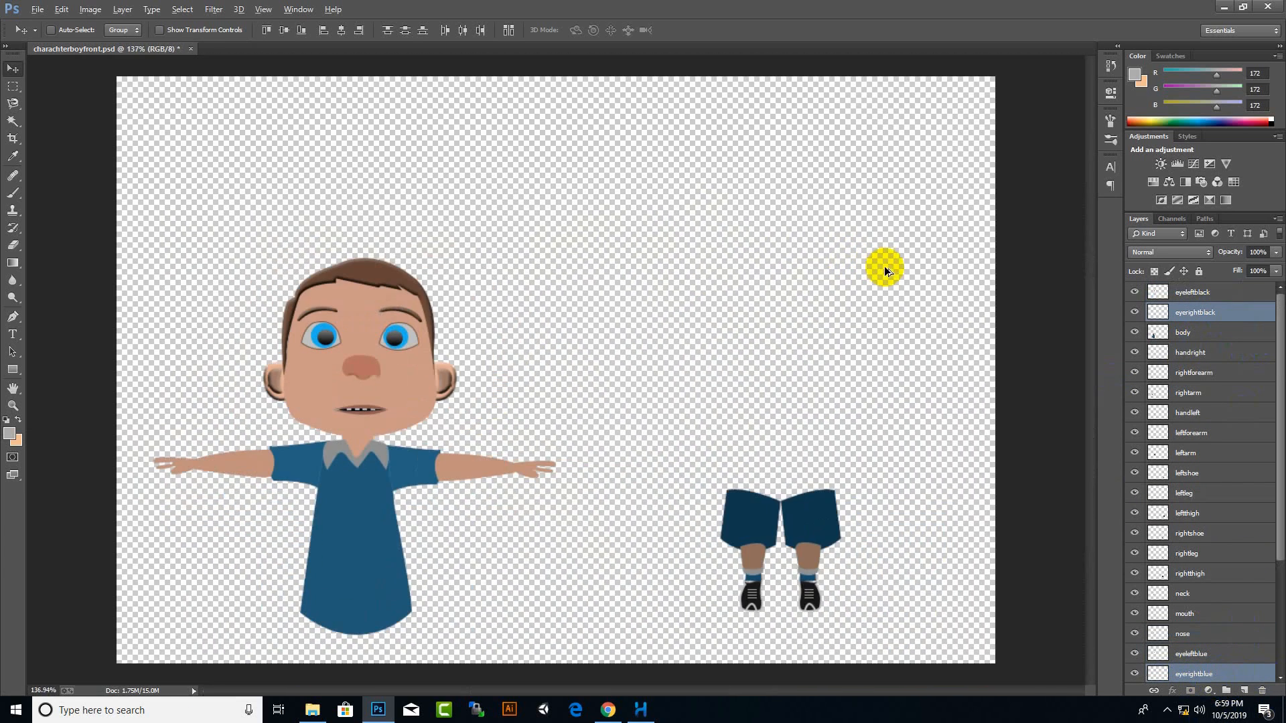
# Apply a Bevel & Emboss style to the face layer with a highlight opacity of 63%
pyautogui.rightClick(418, 387)
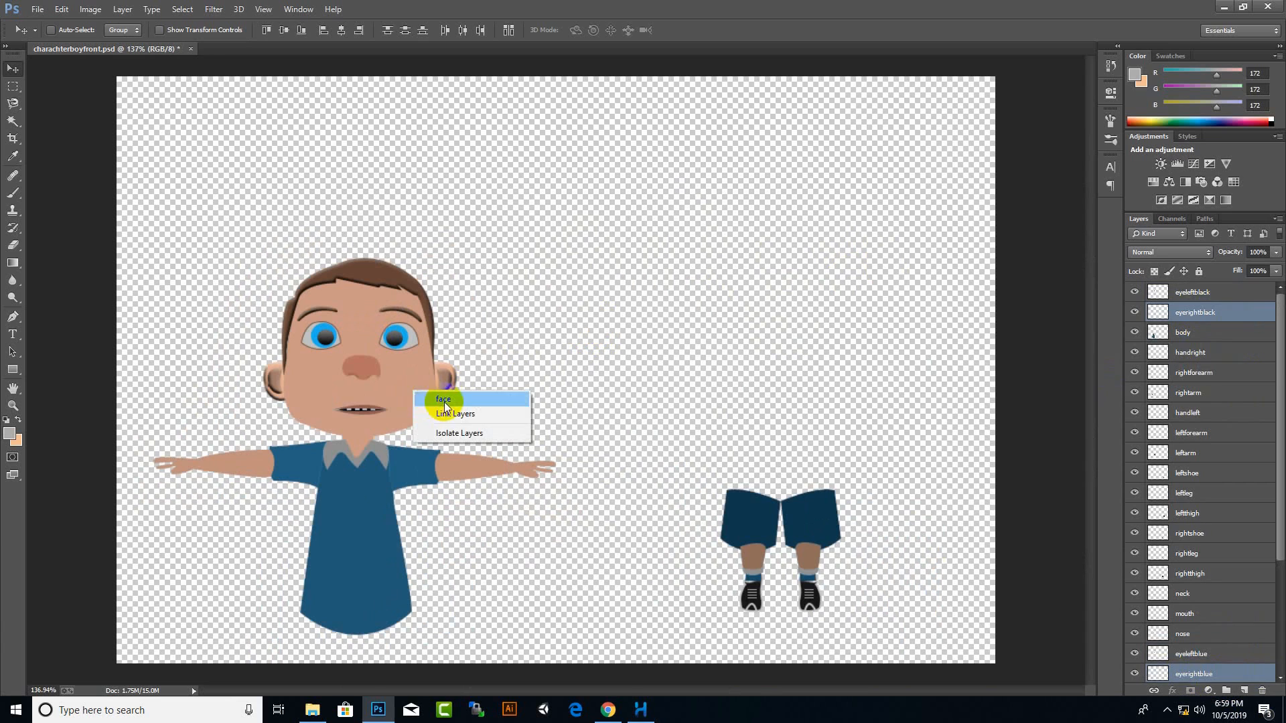
pyautogui.click(442, 401)
pyautogui.doubleClick(1184, 675)
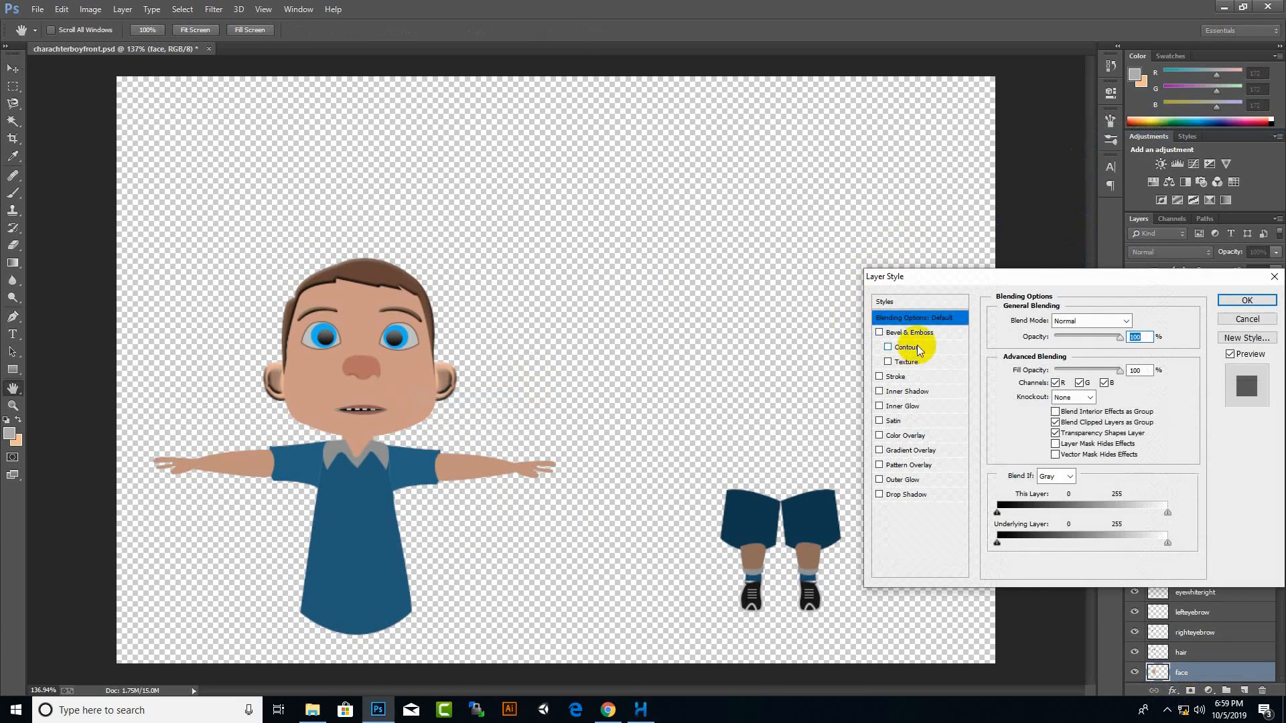
pyautogui.click(901, 333)
pyautogui.click(1080, 513)
pyautogui.moveTo(1079, 514); pyautogui.dragTo(1117, 525)
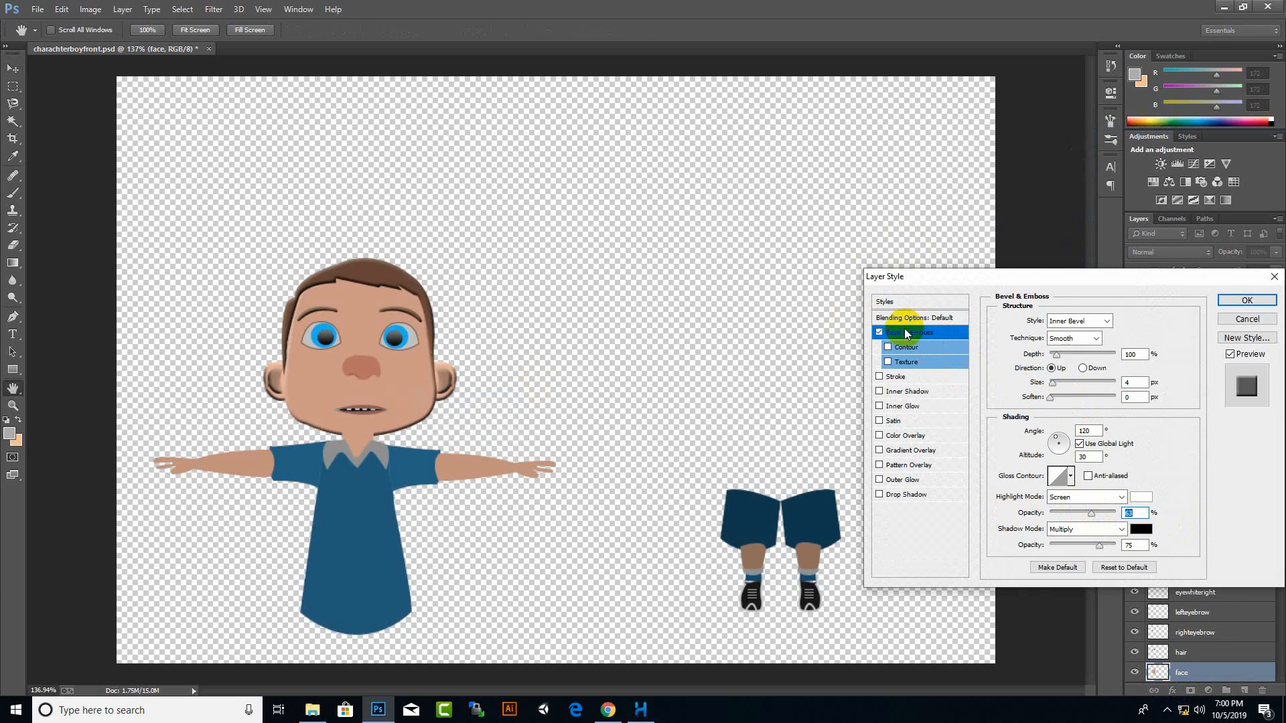
pyautogui.press('Return')
pyautogui.press('v')
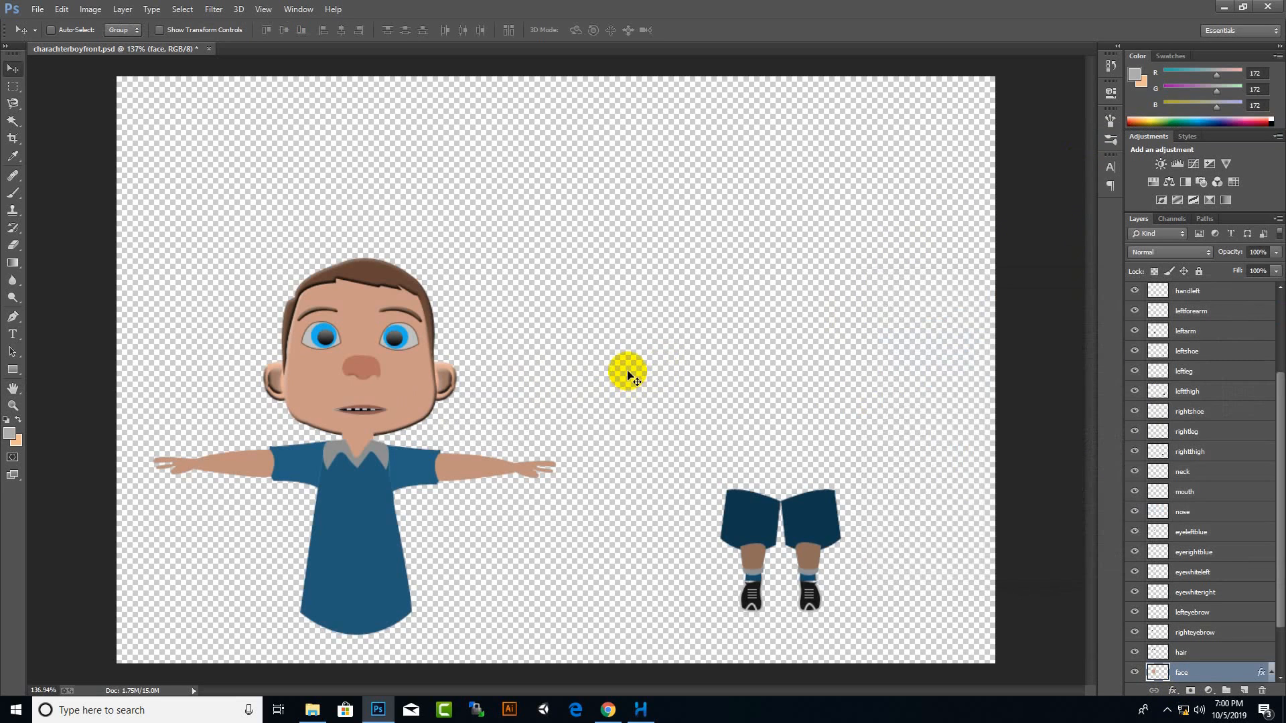
# Extend the canvas downward with the Crop tool to make room below the body for the legs
pyautogui.rightClick(758, 522)
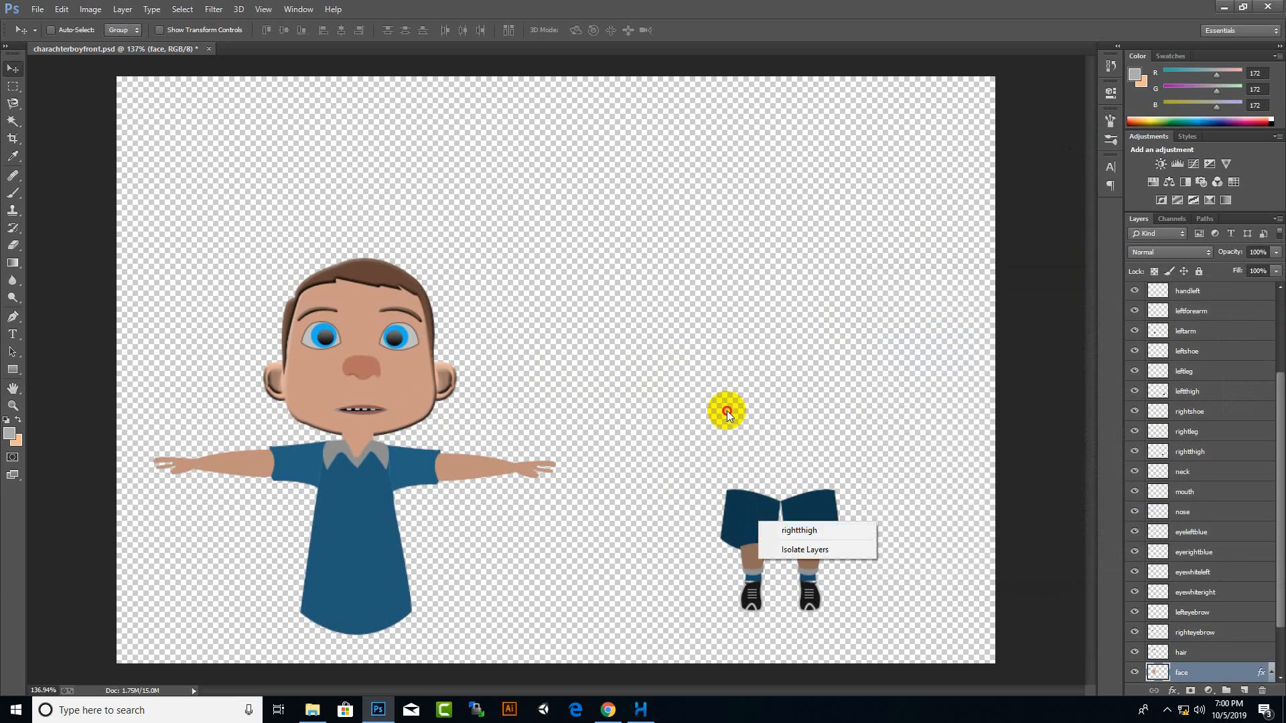
pyautogui.click(726, 411)
pyautogui.scroll(-8, 792, 431)
pyautogui.click(12, 139)
pyautogui.moveTo(557, 505); pyautogui.dragTo(546, 592)
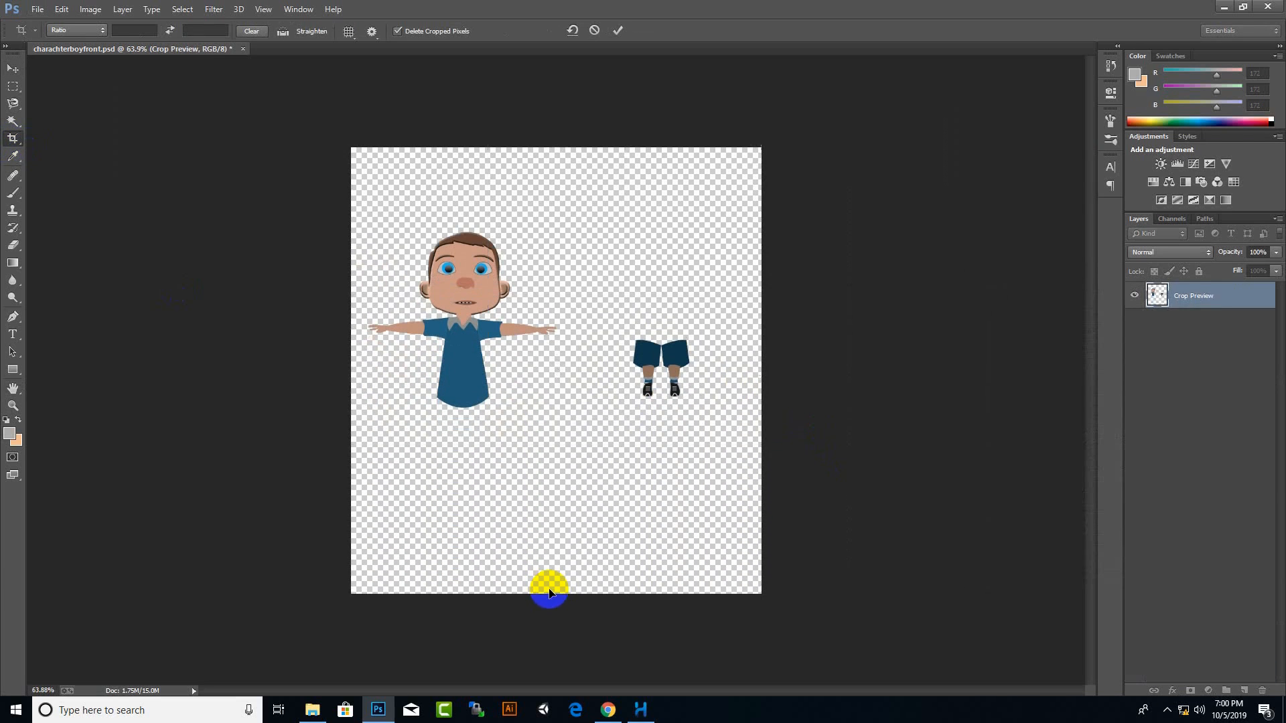
pyautogui.press('Return')
# Select the rightthigh, rightleg and rightshoe layers and move the right leg beneath the shirt's hem
pyautogui.click(12, 68)
pyautogui.rightClick(641, 348)
pyautogui.click(663, 358)
pyautogui.scroll(-1, 1205, 589)
pyautogui.keyDown('ctrl'); pyautogui.click(1233, 562); pyautogui.keyUp('ctrl')
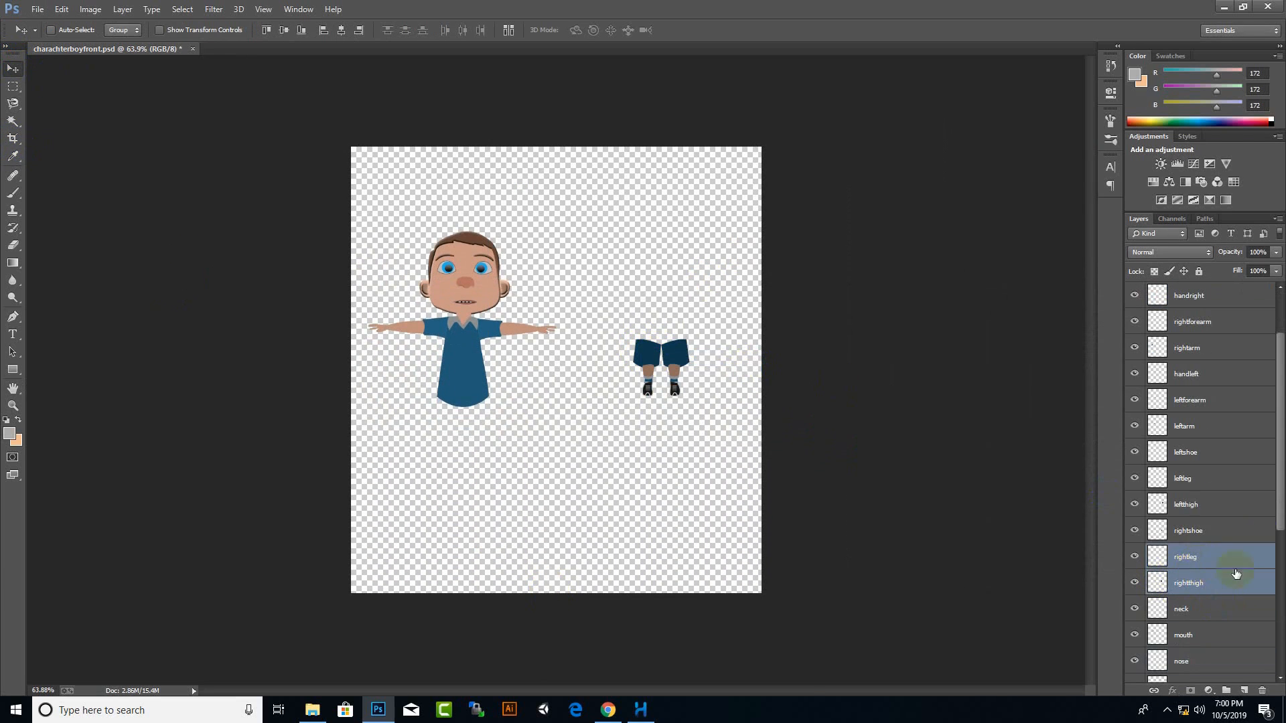
pyautogui.keyDown('ctrl'); pyautogui.click(1197, 534); pyautogui.keyUp('ctrl')
pyautogui.scroll(5, 576, 347)
pyautogui.moveTo(715, 352); pyautogui.dragTo(400, 447)
# Select the leftthigh, leftleg and leftshoe layers and move the left leg beneath the shirt beside the right leg
pyautogui.keyDown('ctrl'); pyautogui.click(771, 369); pyautogui.keyUp('ctrl')
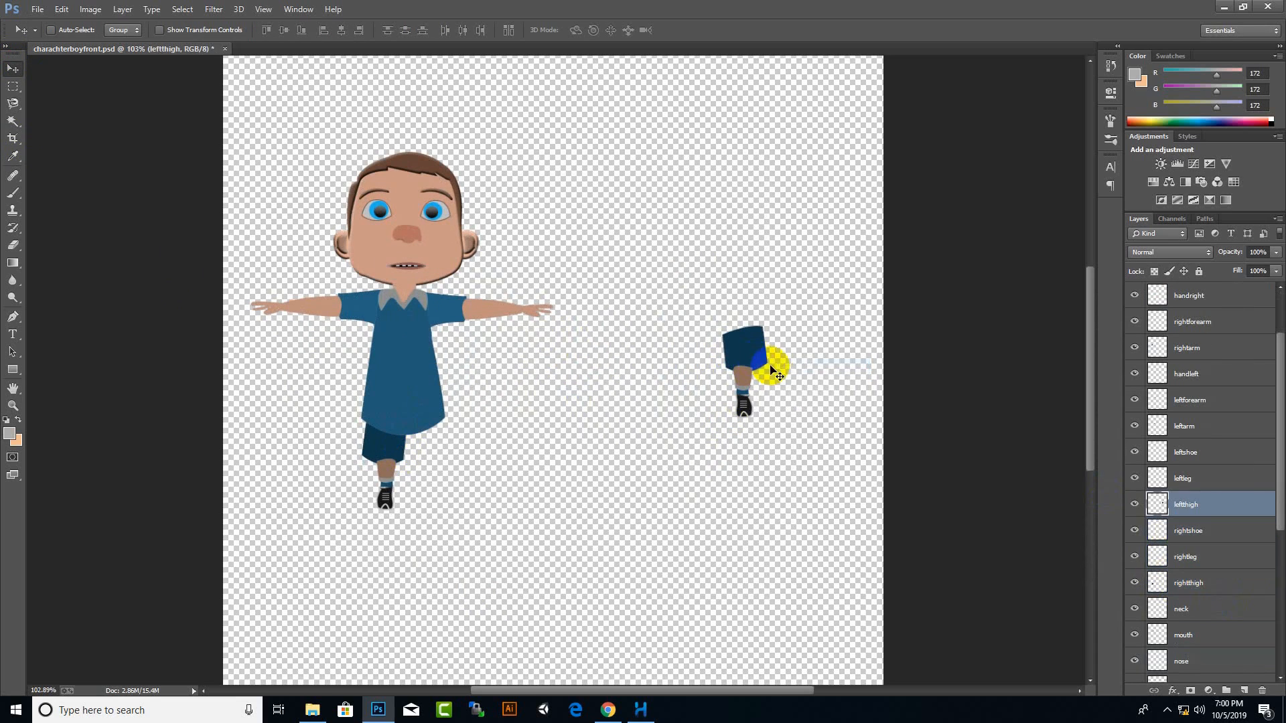
pyautogui.keyDown('ctrl'); pyautogui.click(1204, 481); pyautogui.keyUp('ctrl')
pyautogui.keyDown('ctrl'); pyautogui.click(1205, 452); pyautogui.keyUp('ctrl')
pyautogui.moveTo(744, 362); pyautogui.dragTo(412, 437)
pyautogui.scroll(5, 426, 457)
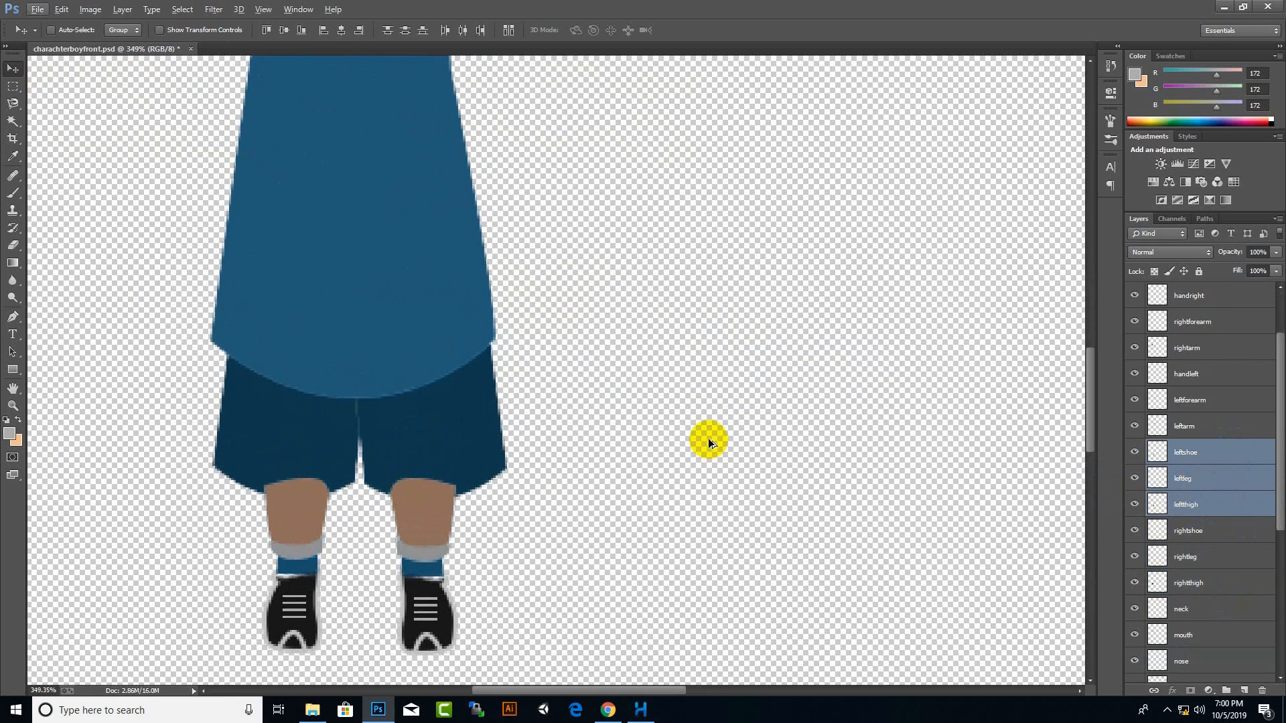
pyautogui.scroll(-6, 757, 534)
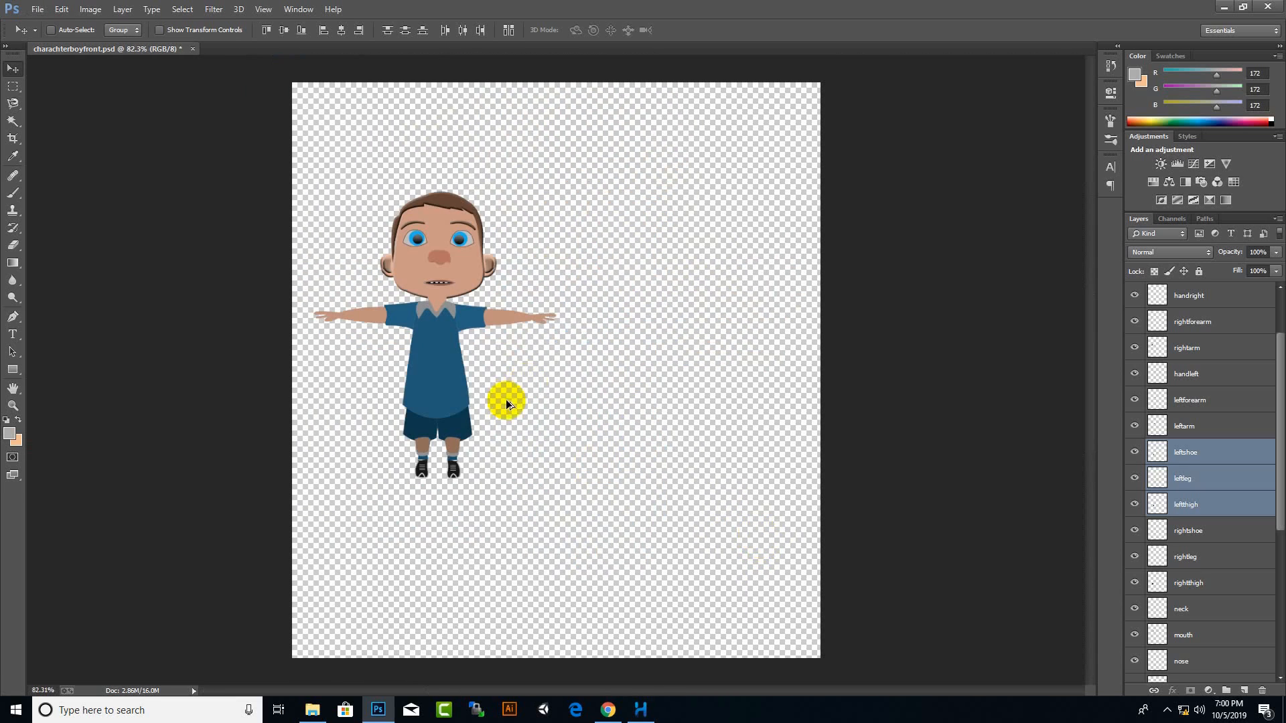
# Save the document and tighten the crop frame around the assembled character
pyautogui.scroll(2, 506, 402)
pyautogui.click(12, 139)
pyautogui.scroll(-8, 806, 328)
pyautogui.hotkey('ctrl', 's')
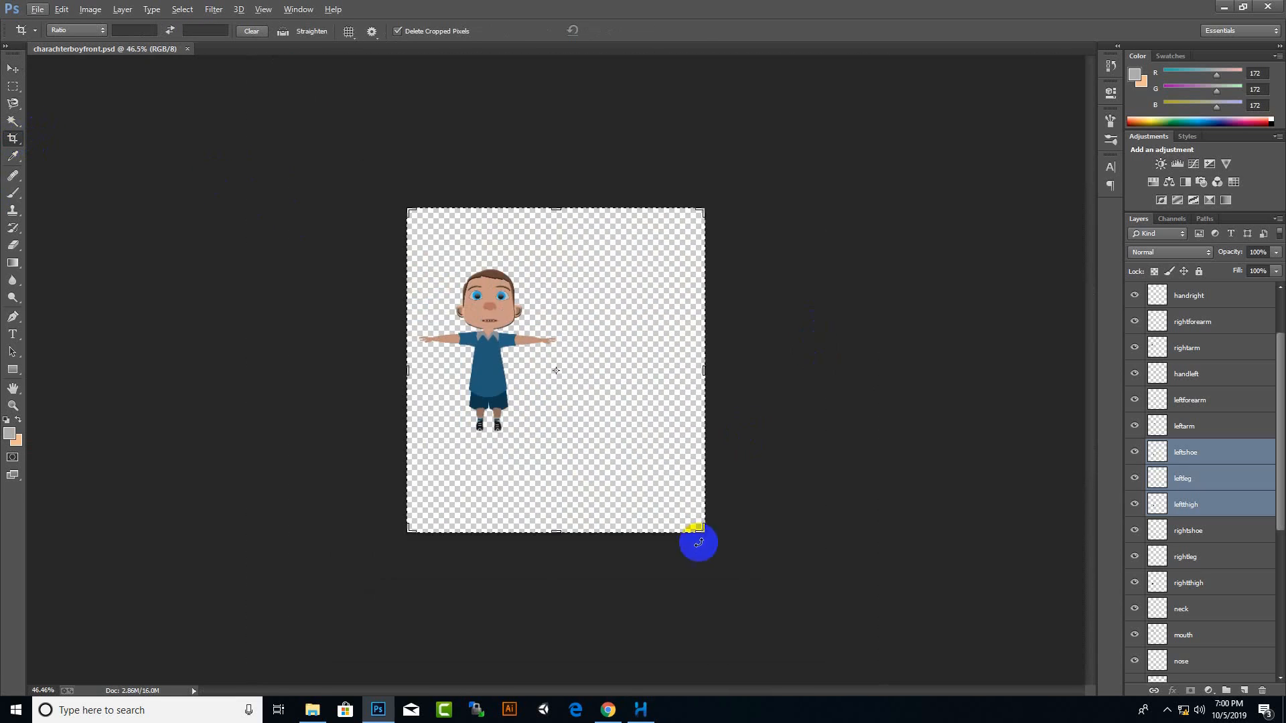
pyautogui.moveTo(701, 530); pyautogui.dragTo(637, 493)
pyautogui.moveTo(556, 249); pyautogui.dragTo(557, 272)
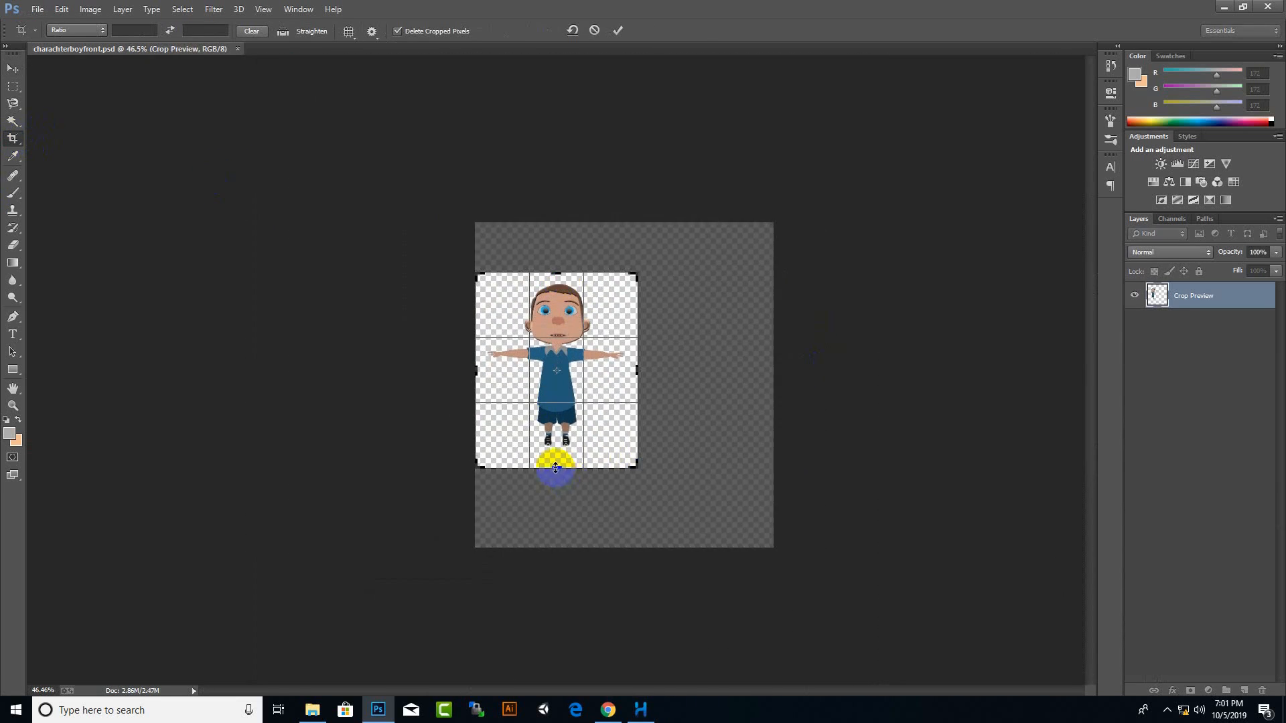